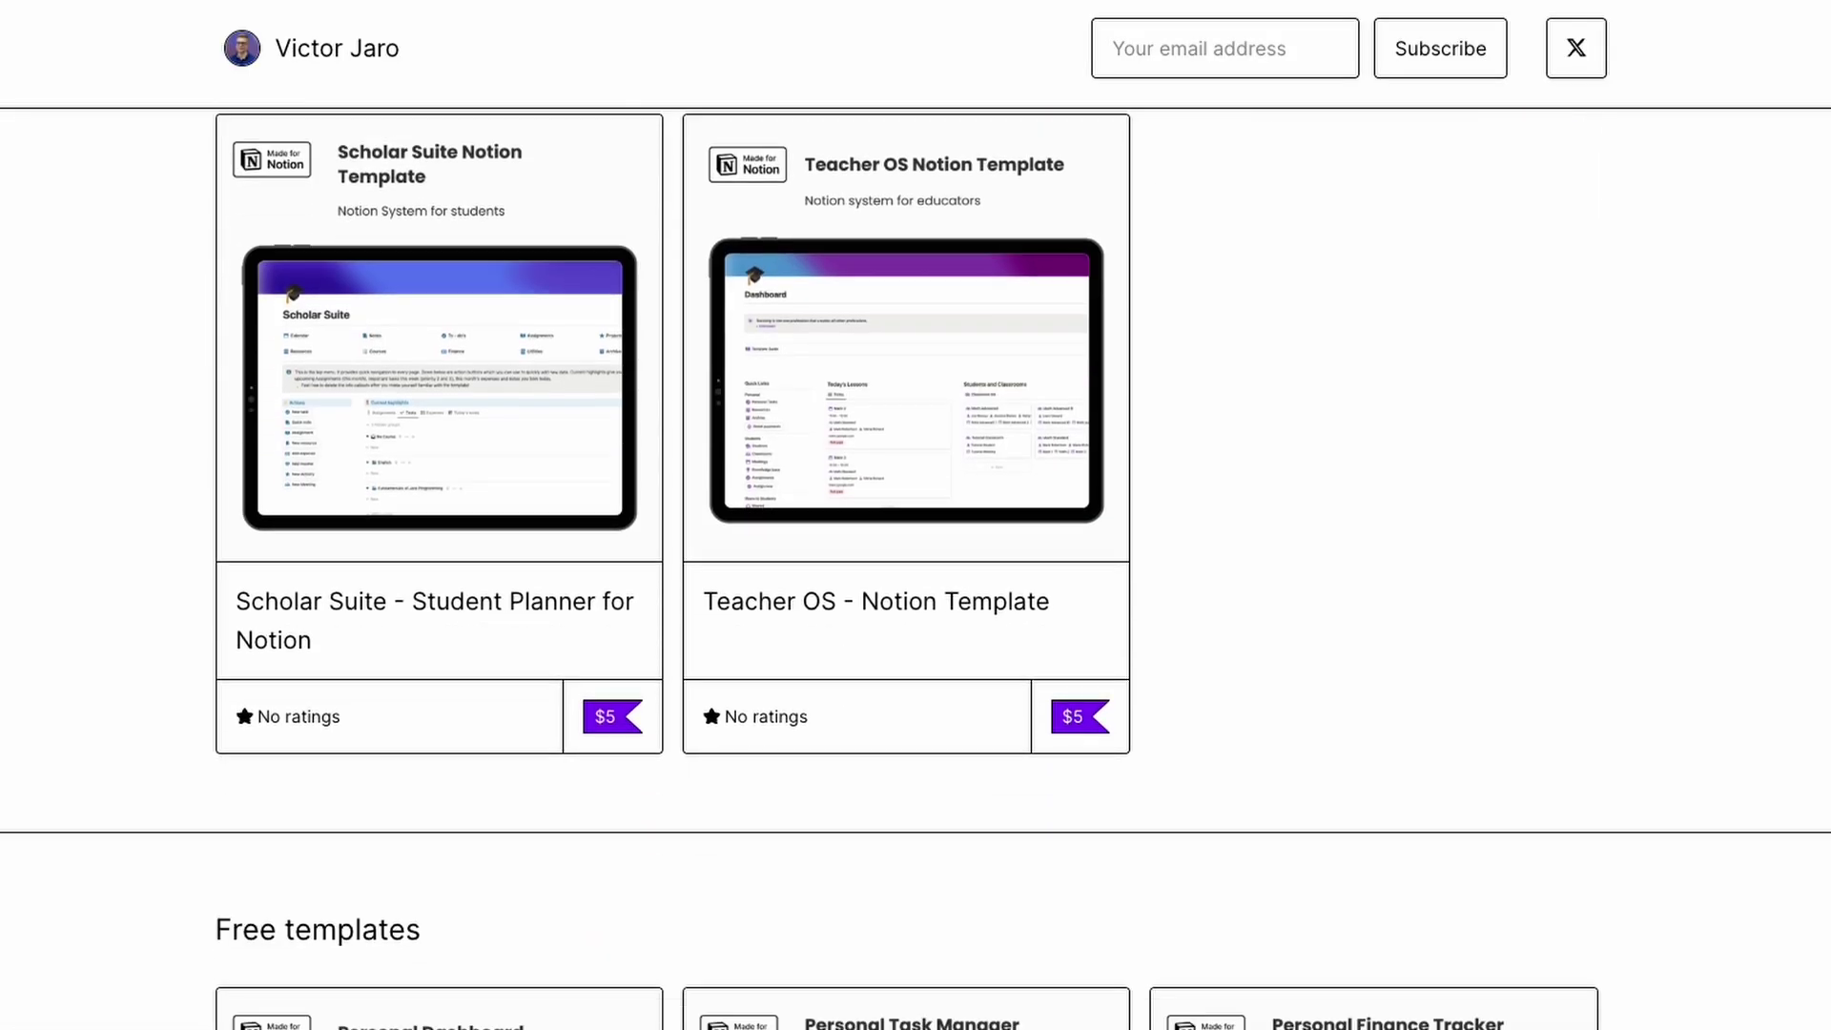
{"action": "scroll", "coordinate": [916, 569], "scroll_direction": "down", "scroll_amount": 10}
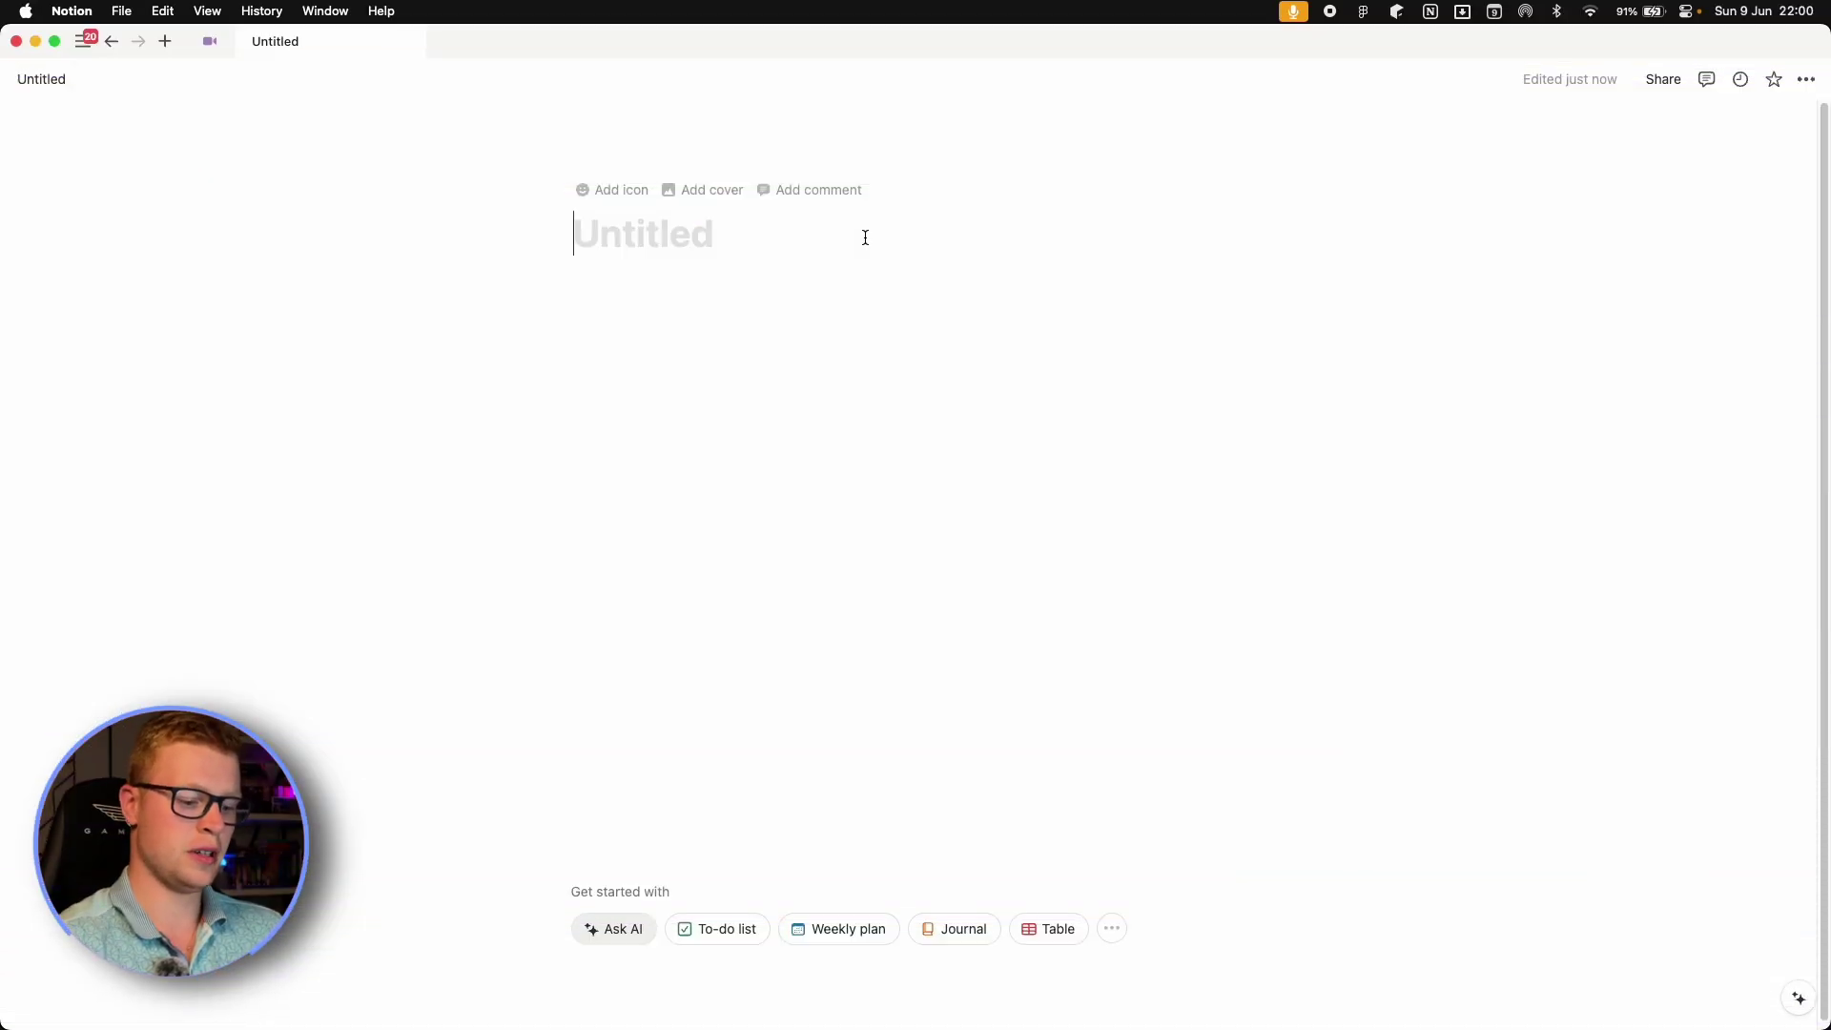
Title the page 'Habit tracker' and add a subpage named 'Habits' via /page.
{"action": "type", "text": "Habit"}
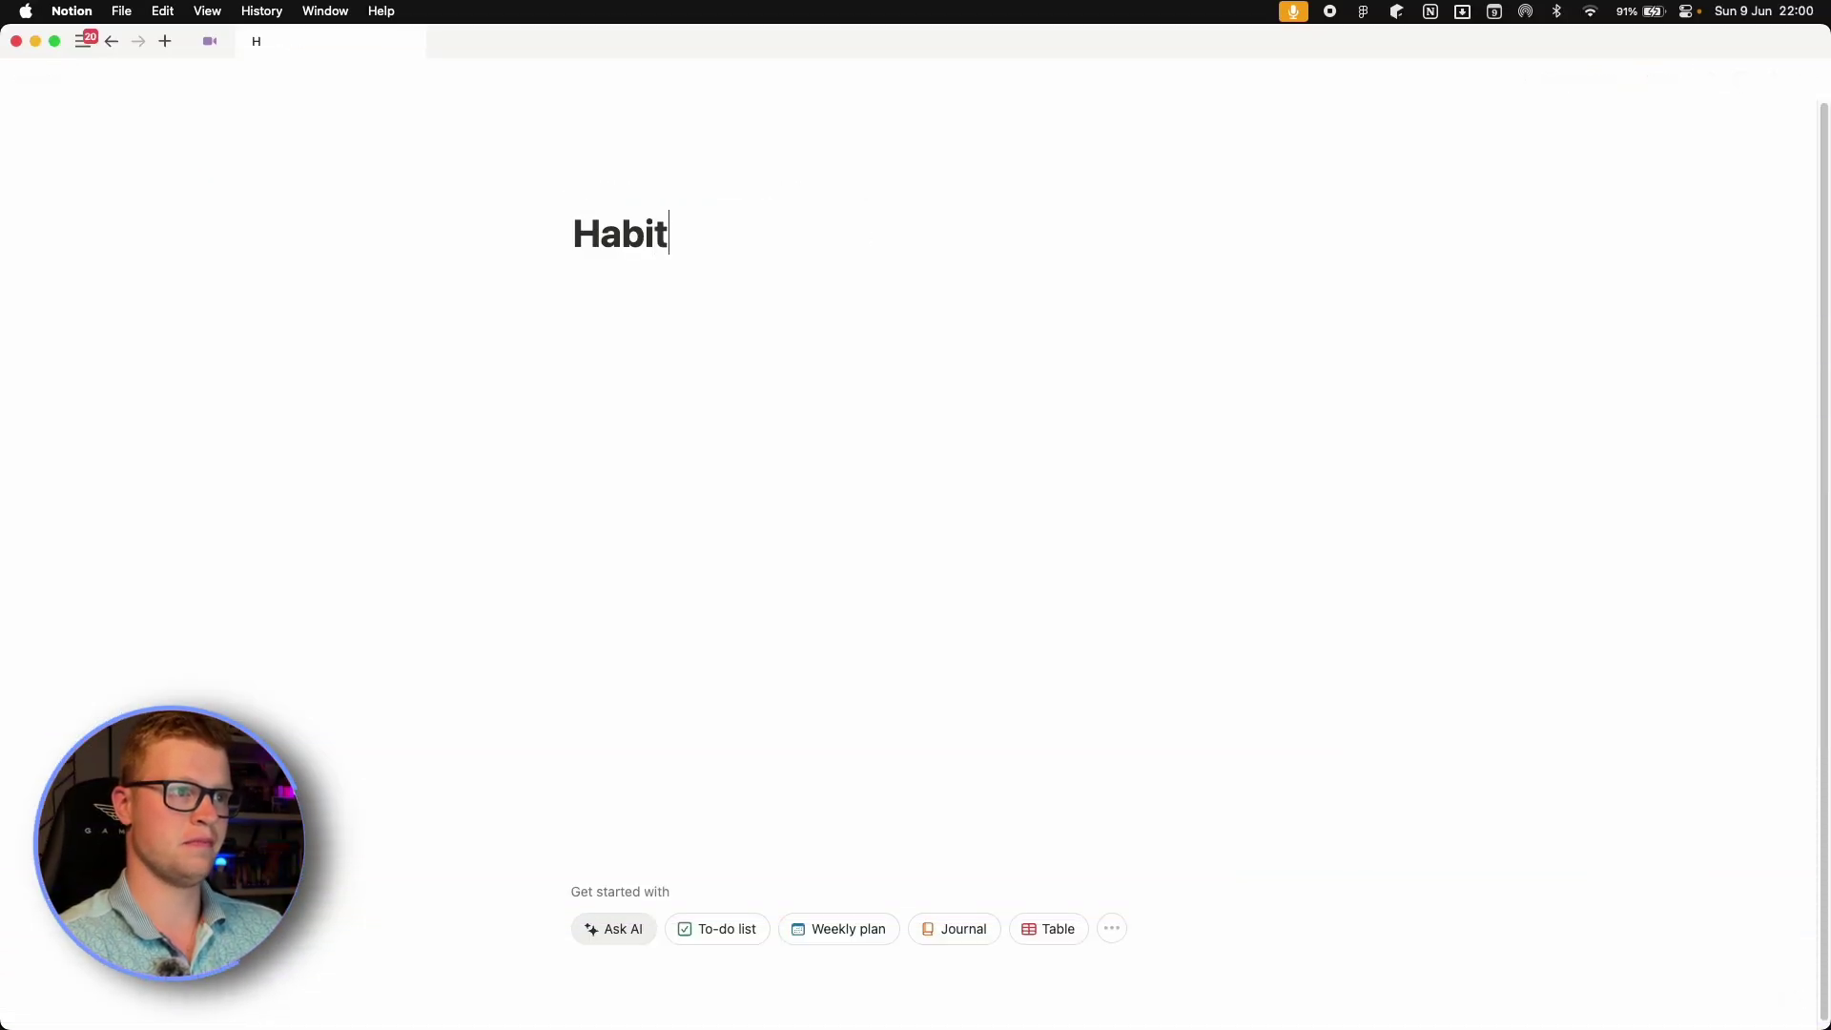
{"action": "type", "text": " tracker"}
{"action": "key", "text": "Return"}
{"action": "type", "text": "/page"}
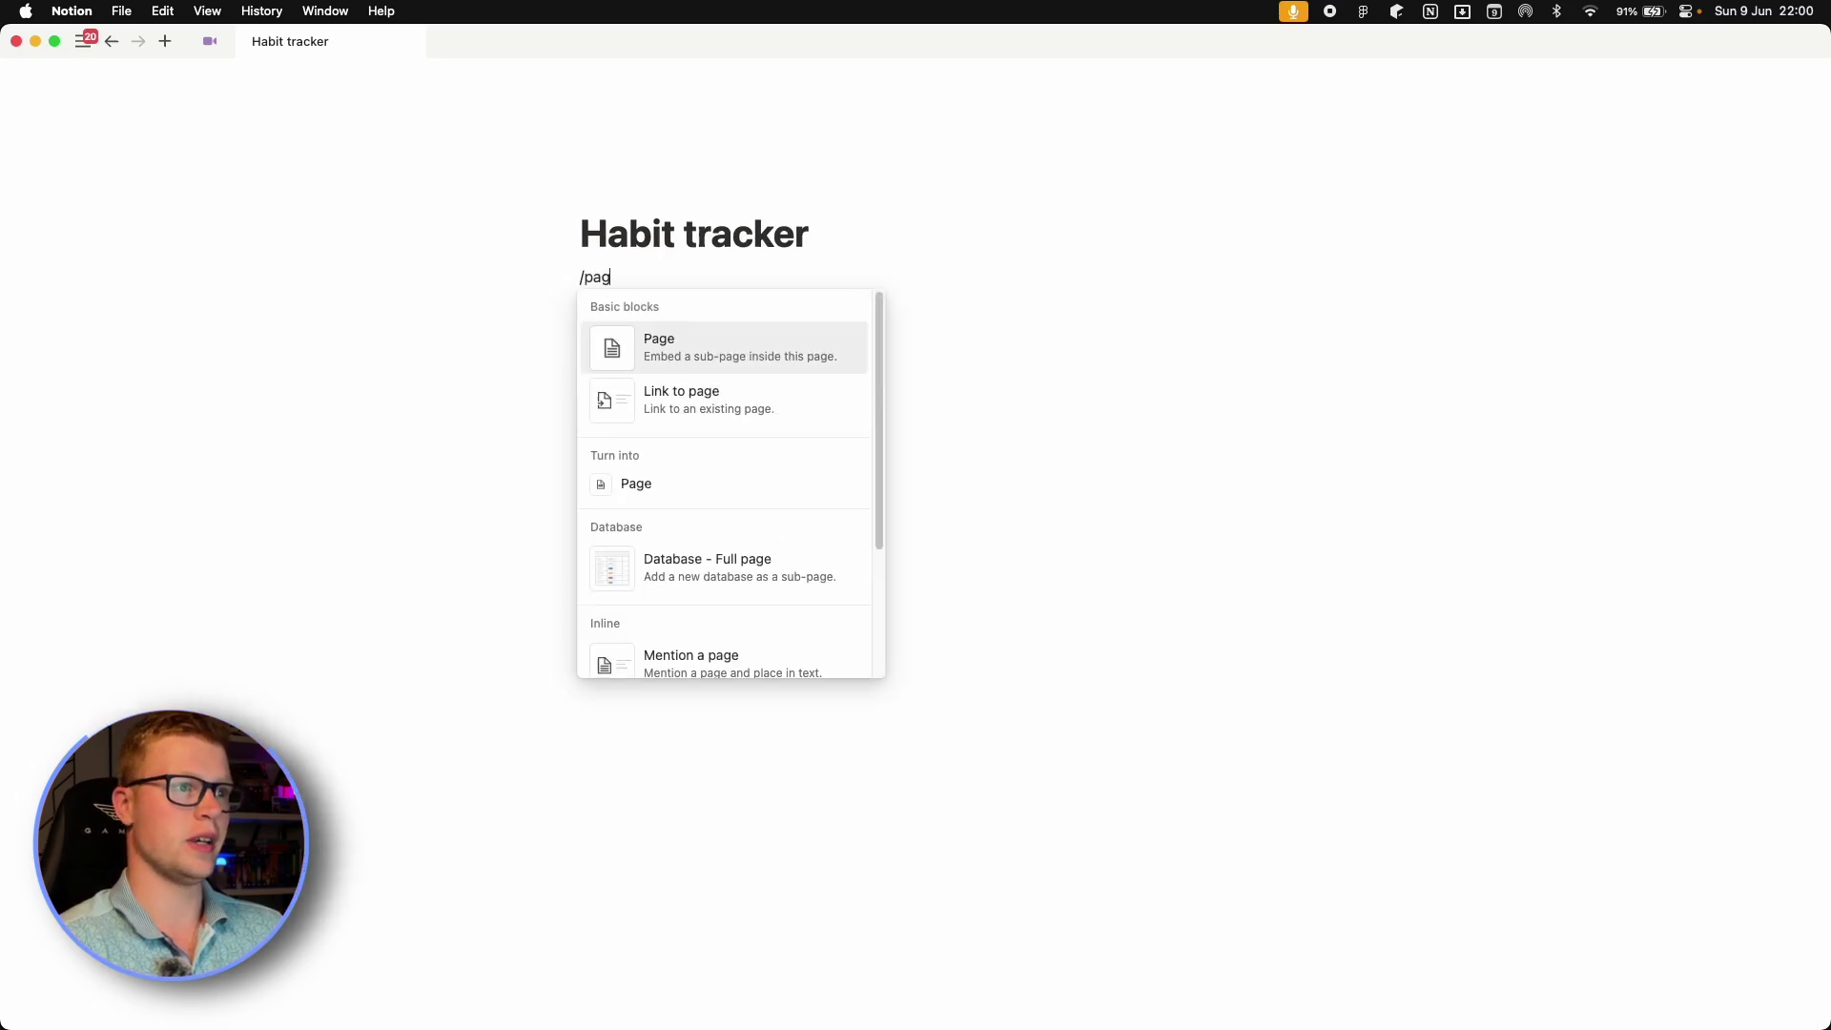
{"action": "key", "text": "Return"}
{"action": "type", "text": "Habits"}
{"action": "key", "text": "Return"}
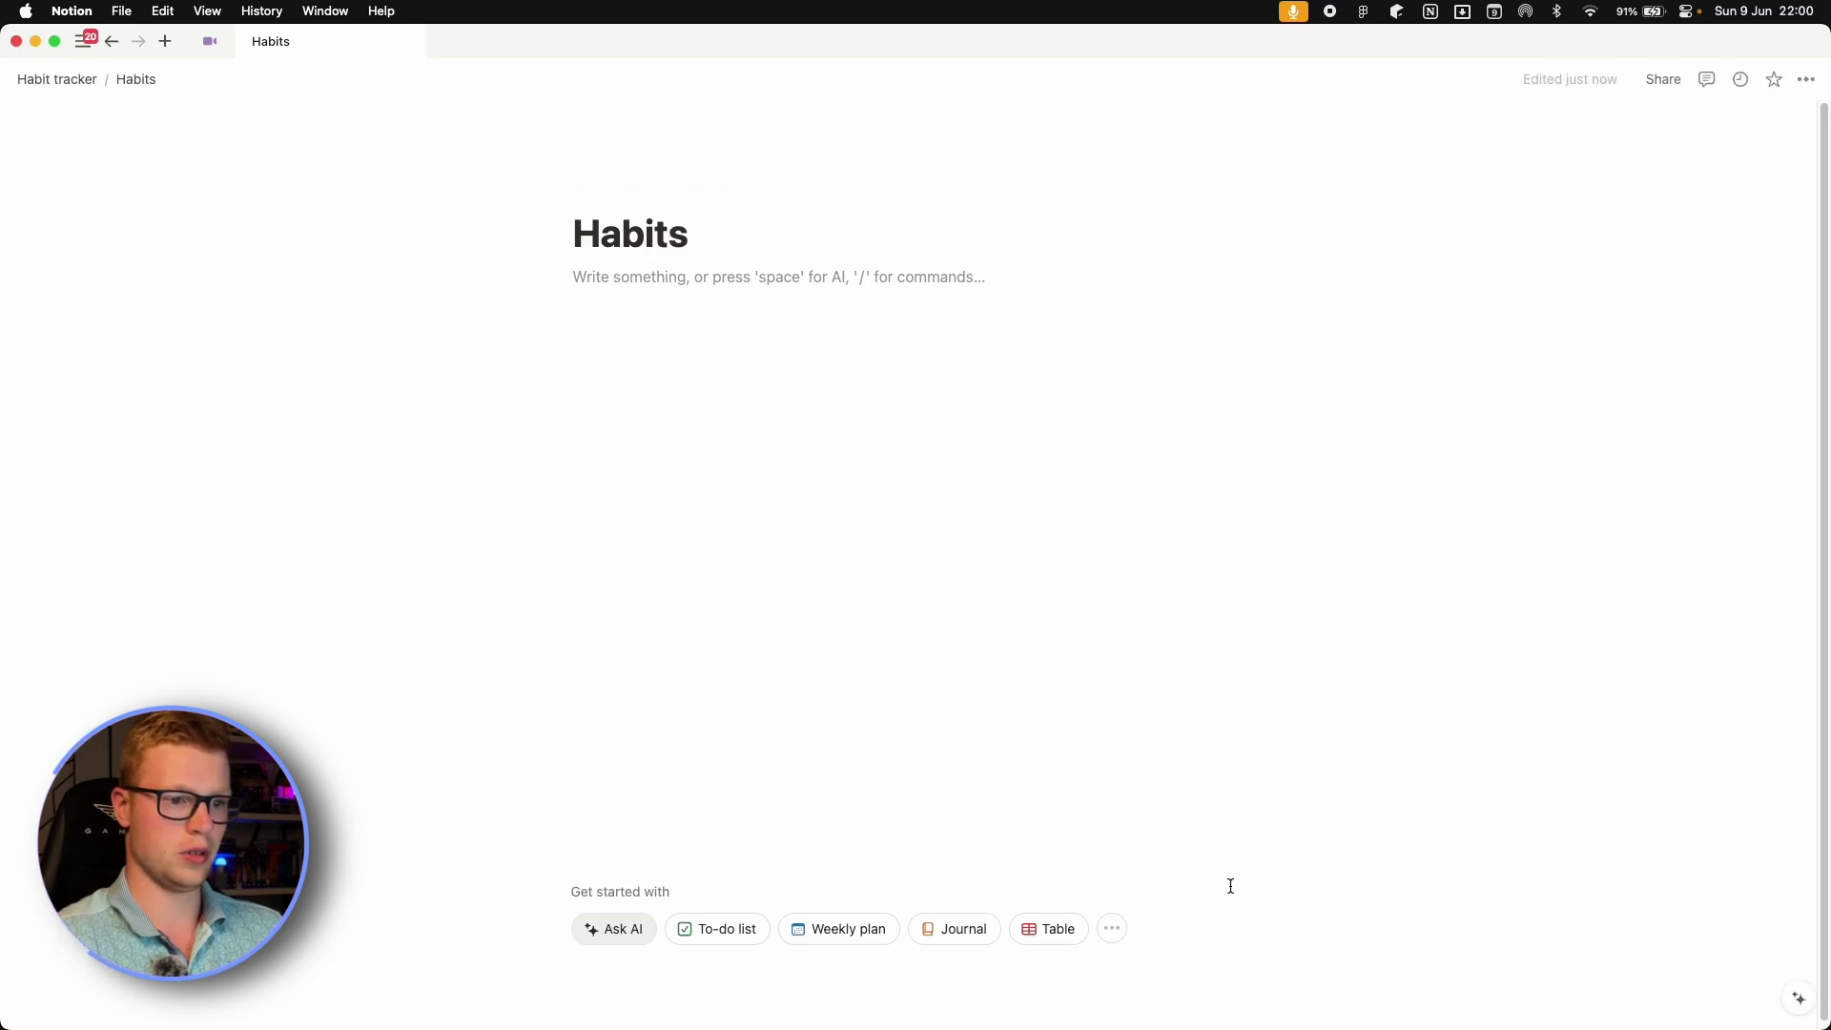
Insert a new blank table database and delete its Tags column.
{"action": "left_click", "coordinate": [1046, 933]}
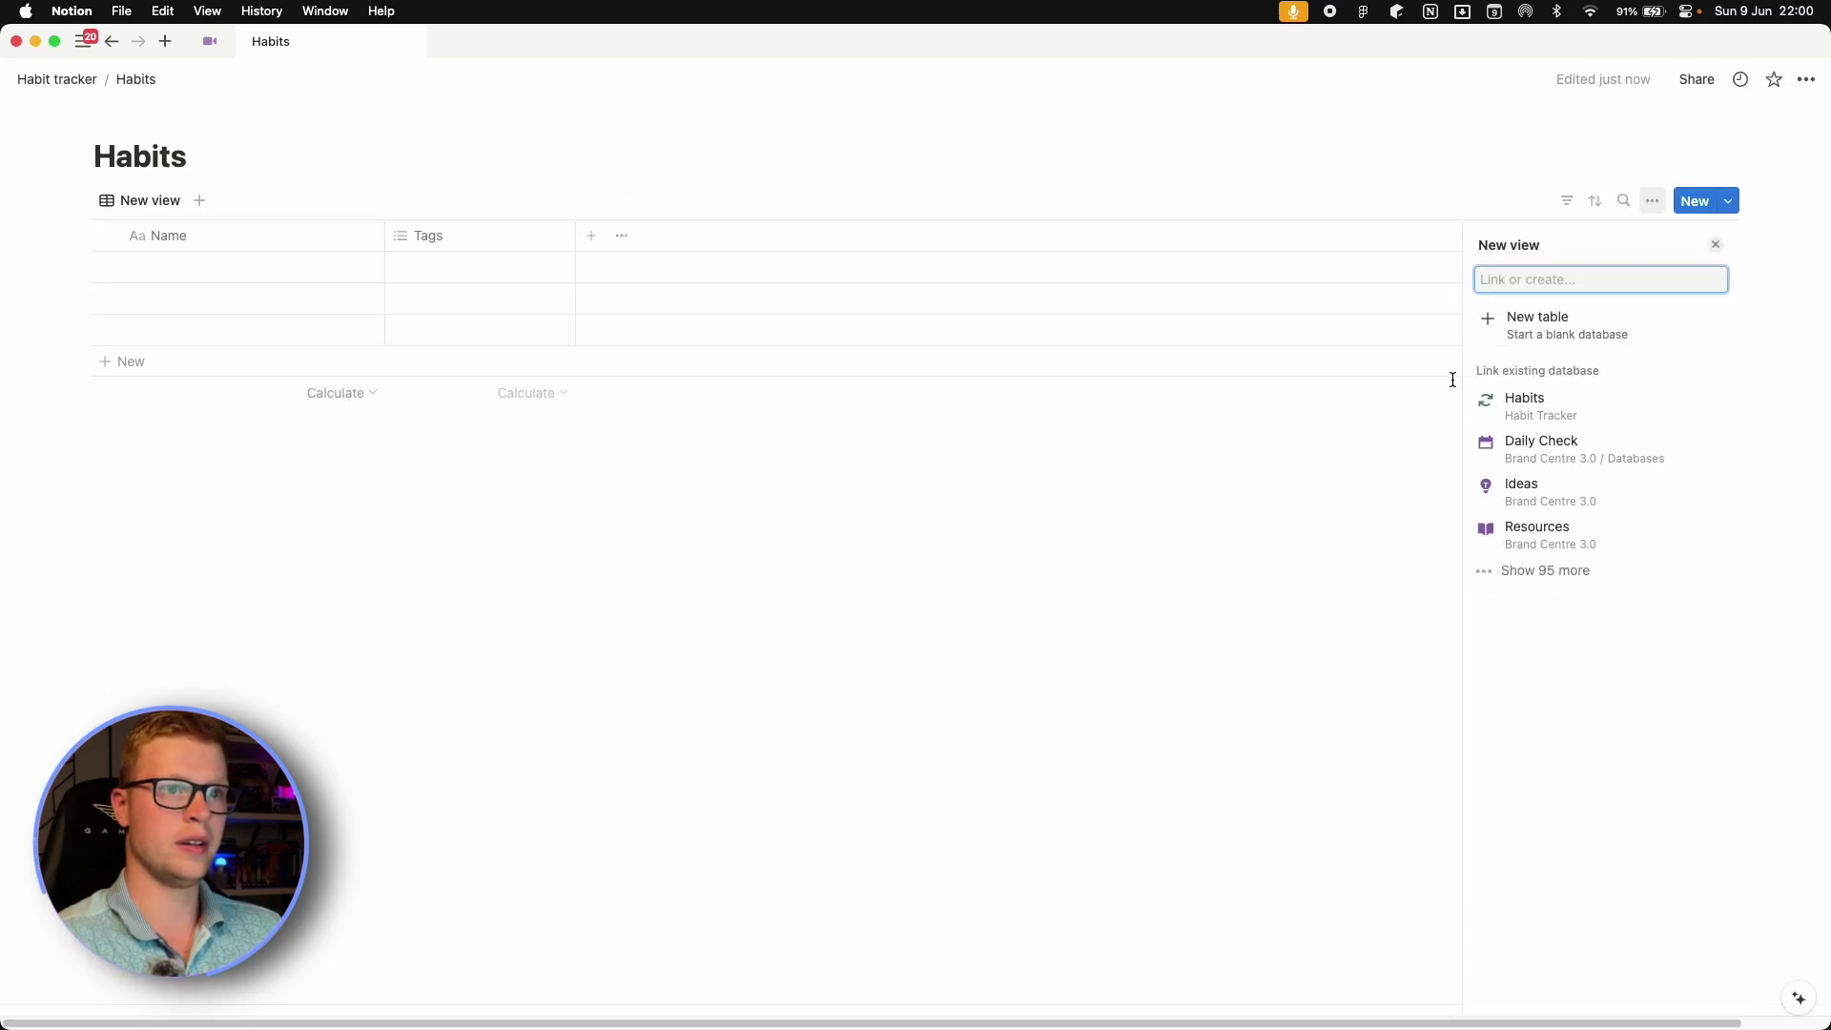
{"action": "left_click", "coordinate": [1193, 278]}
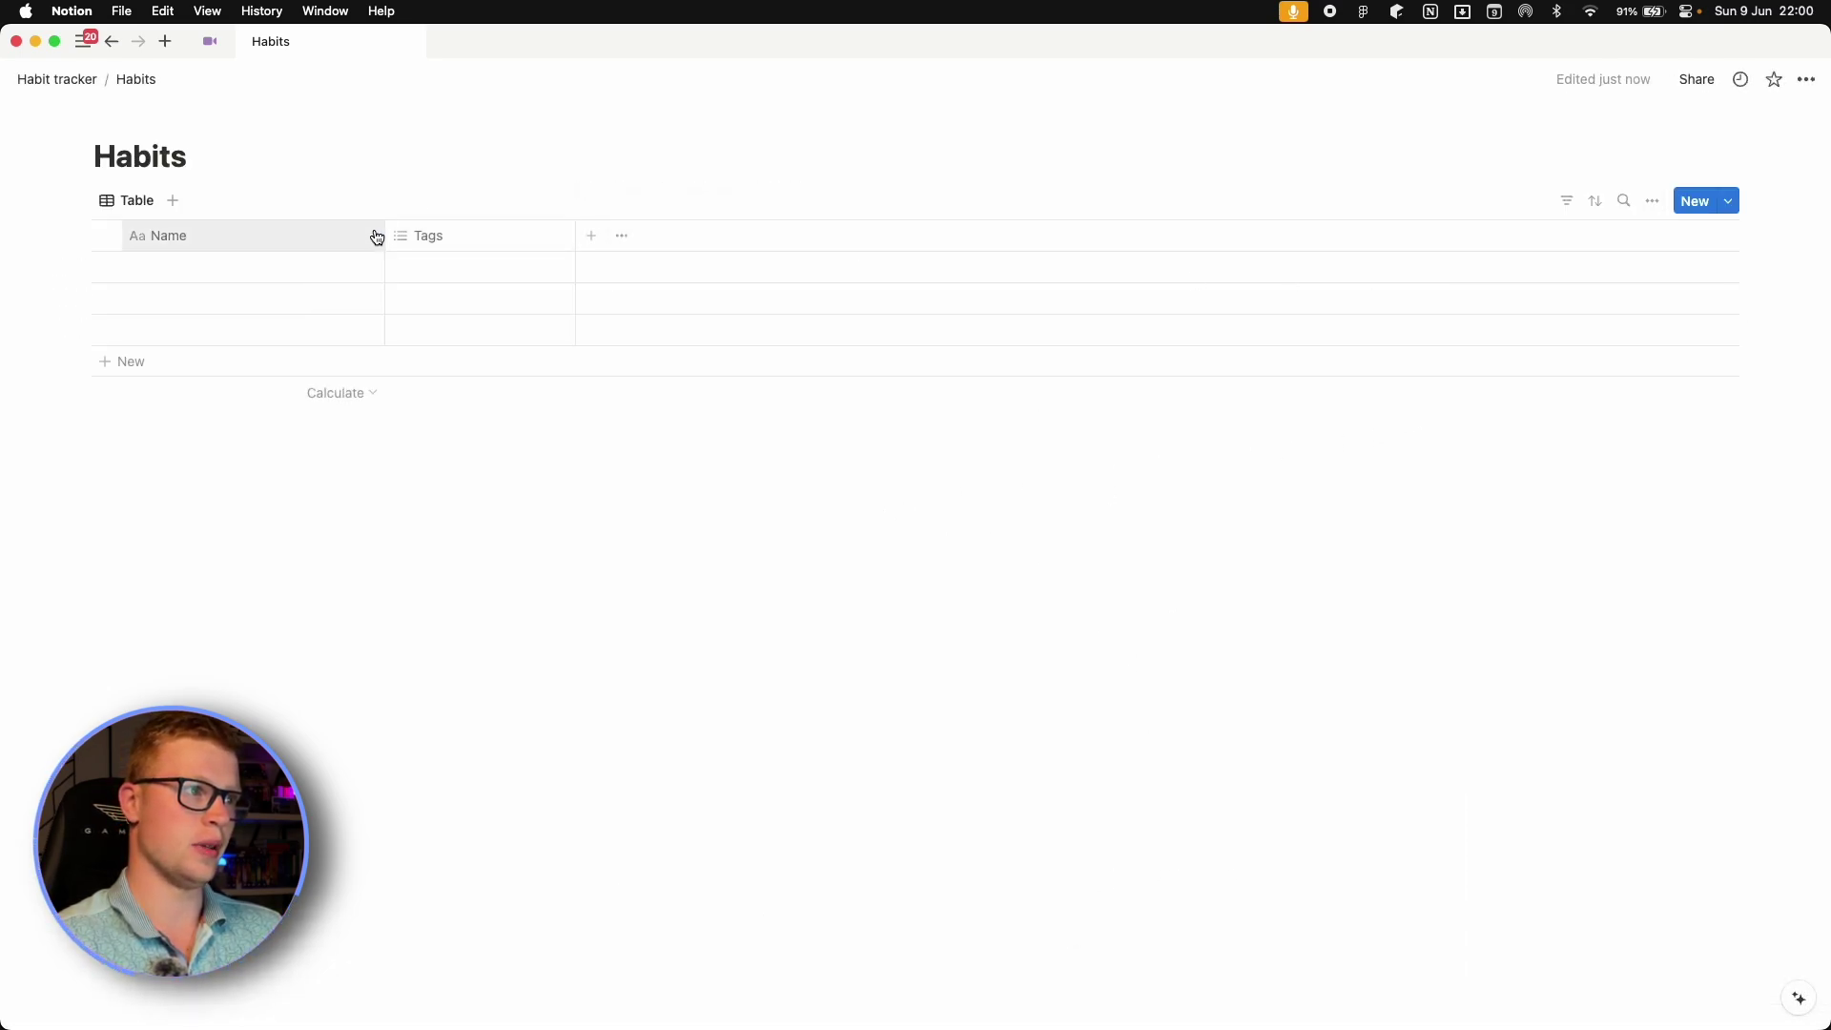
{"action": "left_click", "coordinate": [336, 239]}
{"action": "left_click", "coordinate": [482, 236]}
{"action": "left_click", "coordinate": [482, 236]}
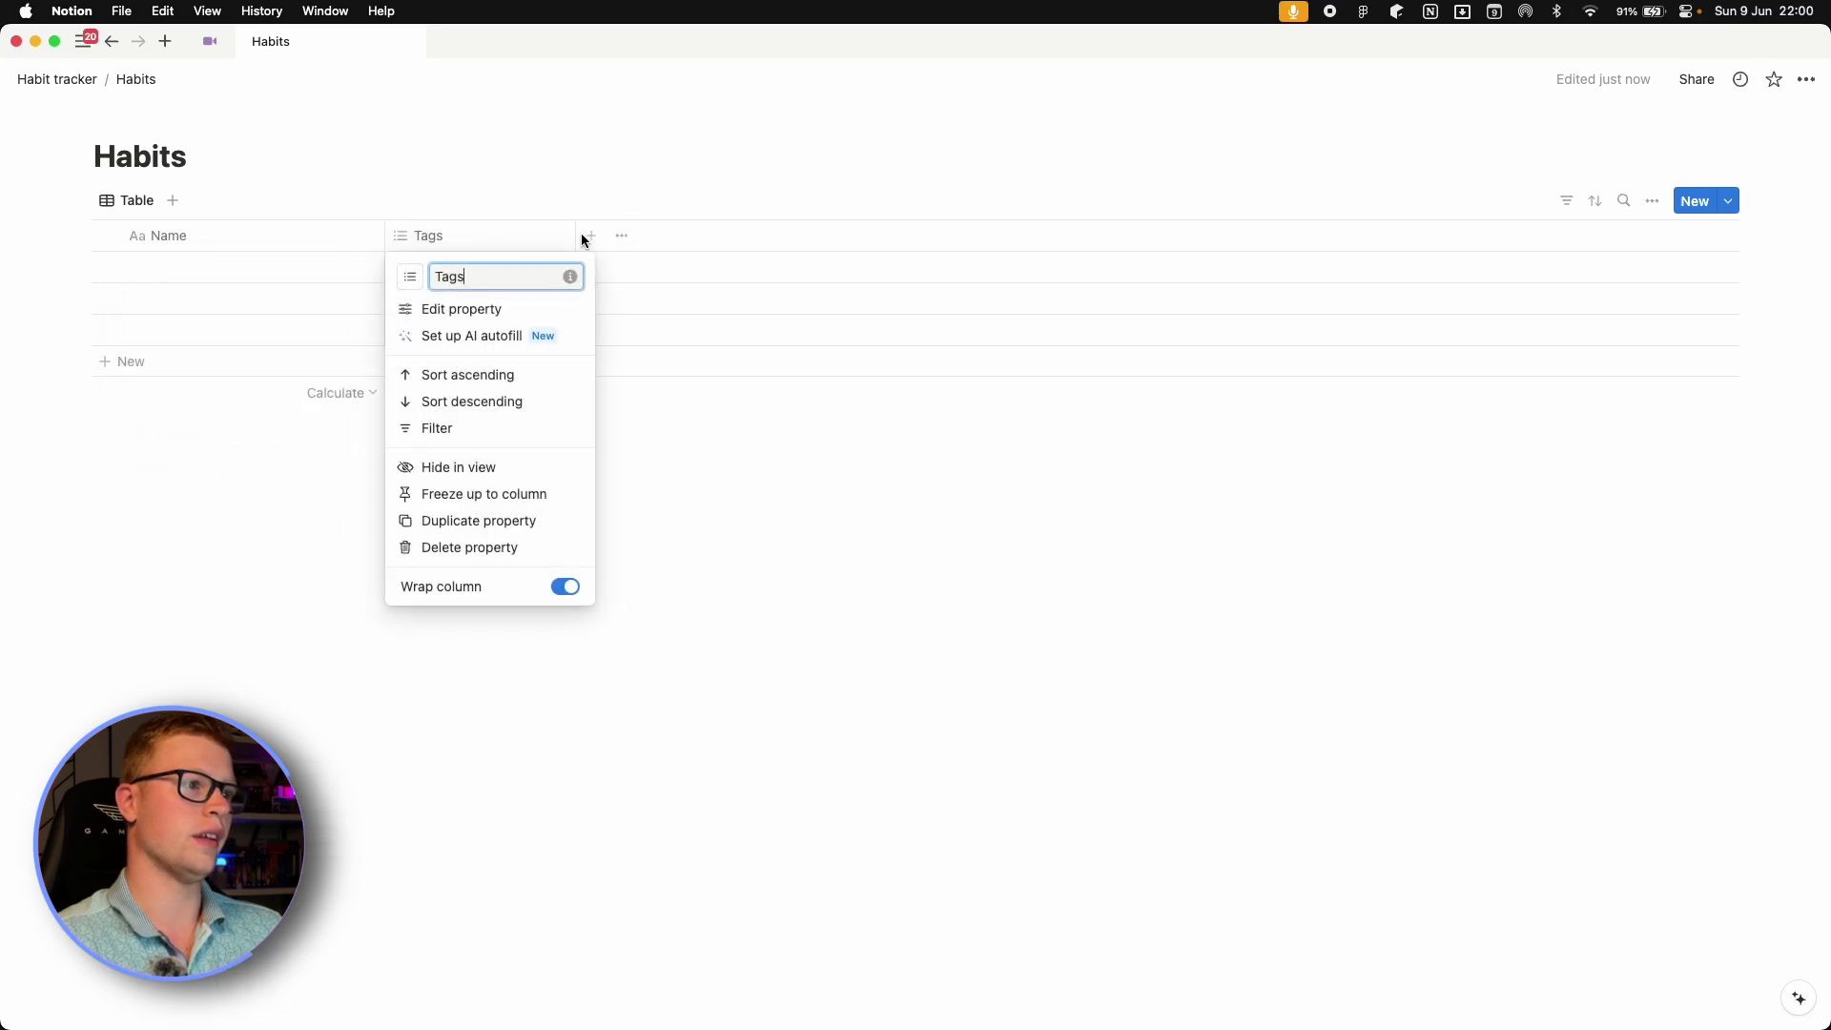
{"action": "left_click", "coordinate": [470, 548]}
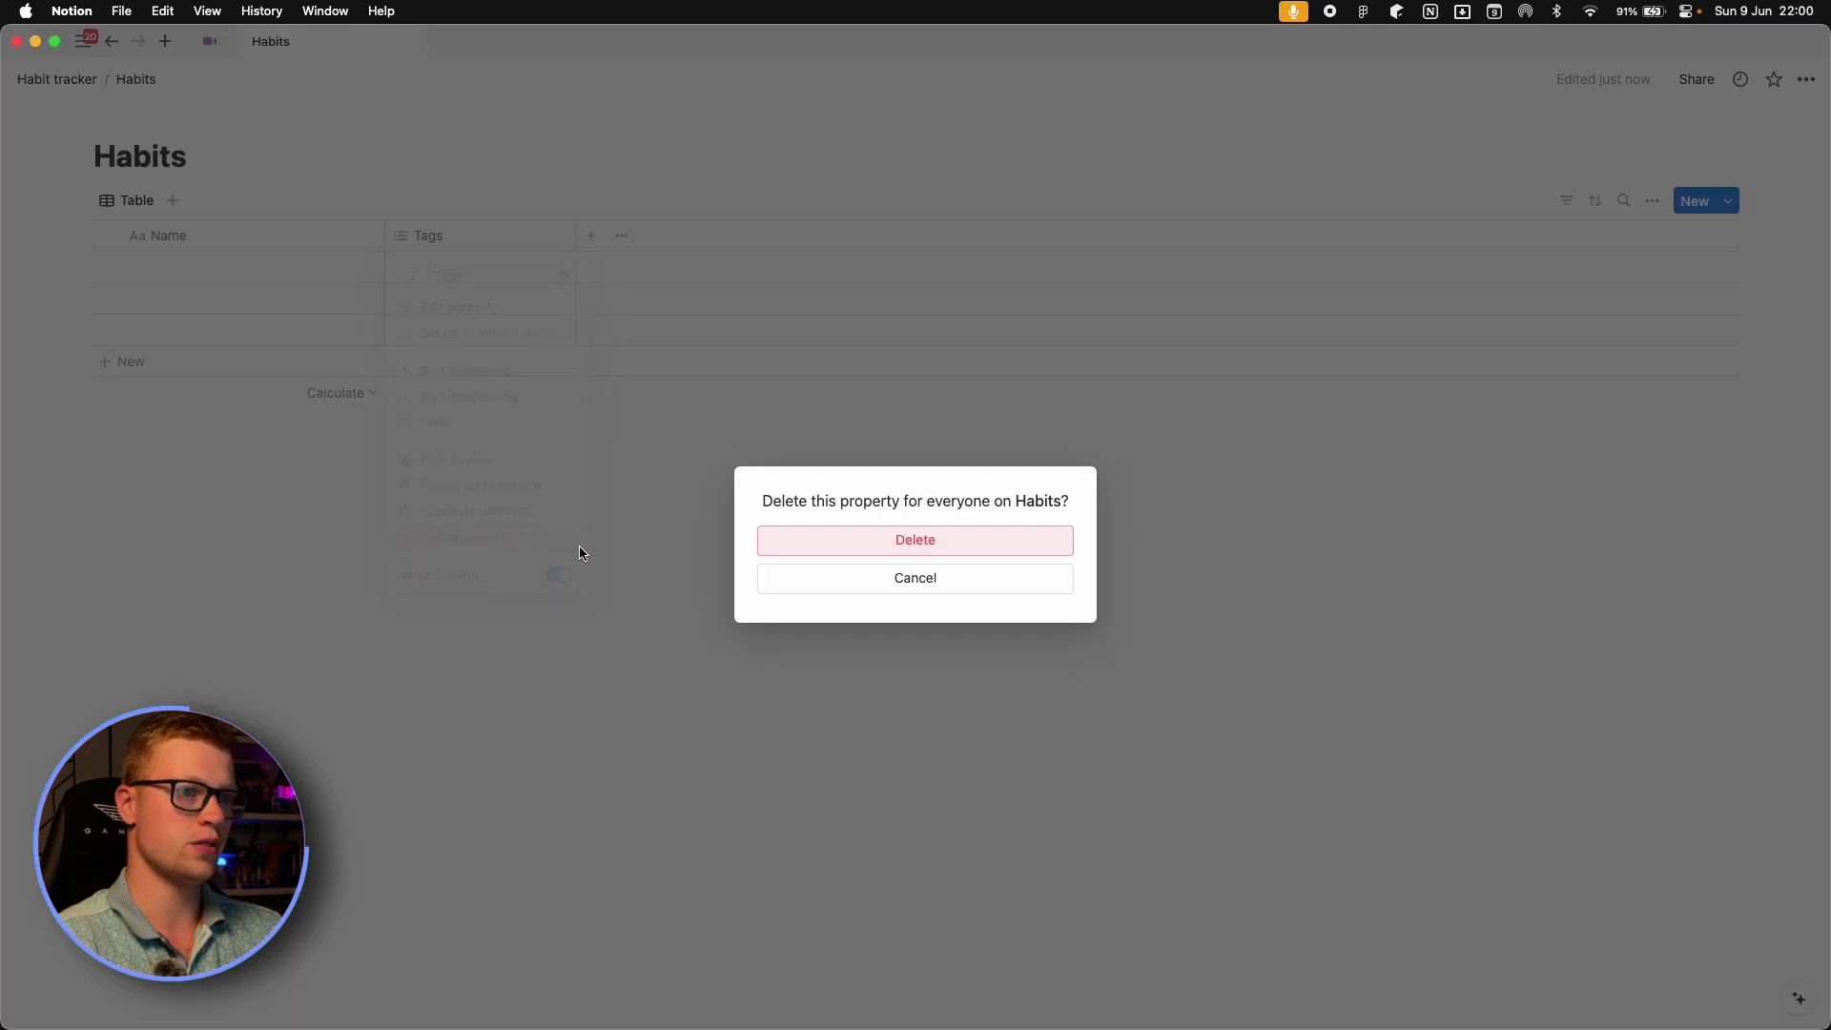
{"action": "left_click", "coordinate": [815, 553]}
Add three Checkbox columns to the table.
{"action": "left_click", "coordinate": [397, 238]}
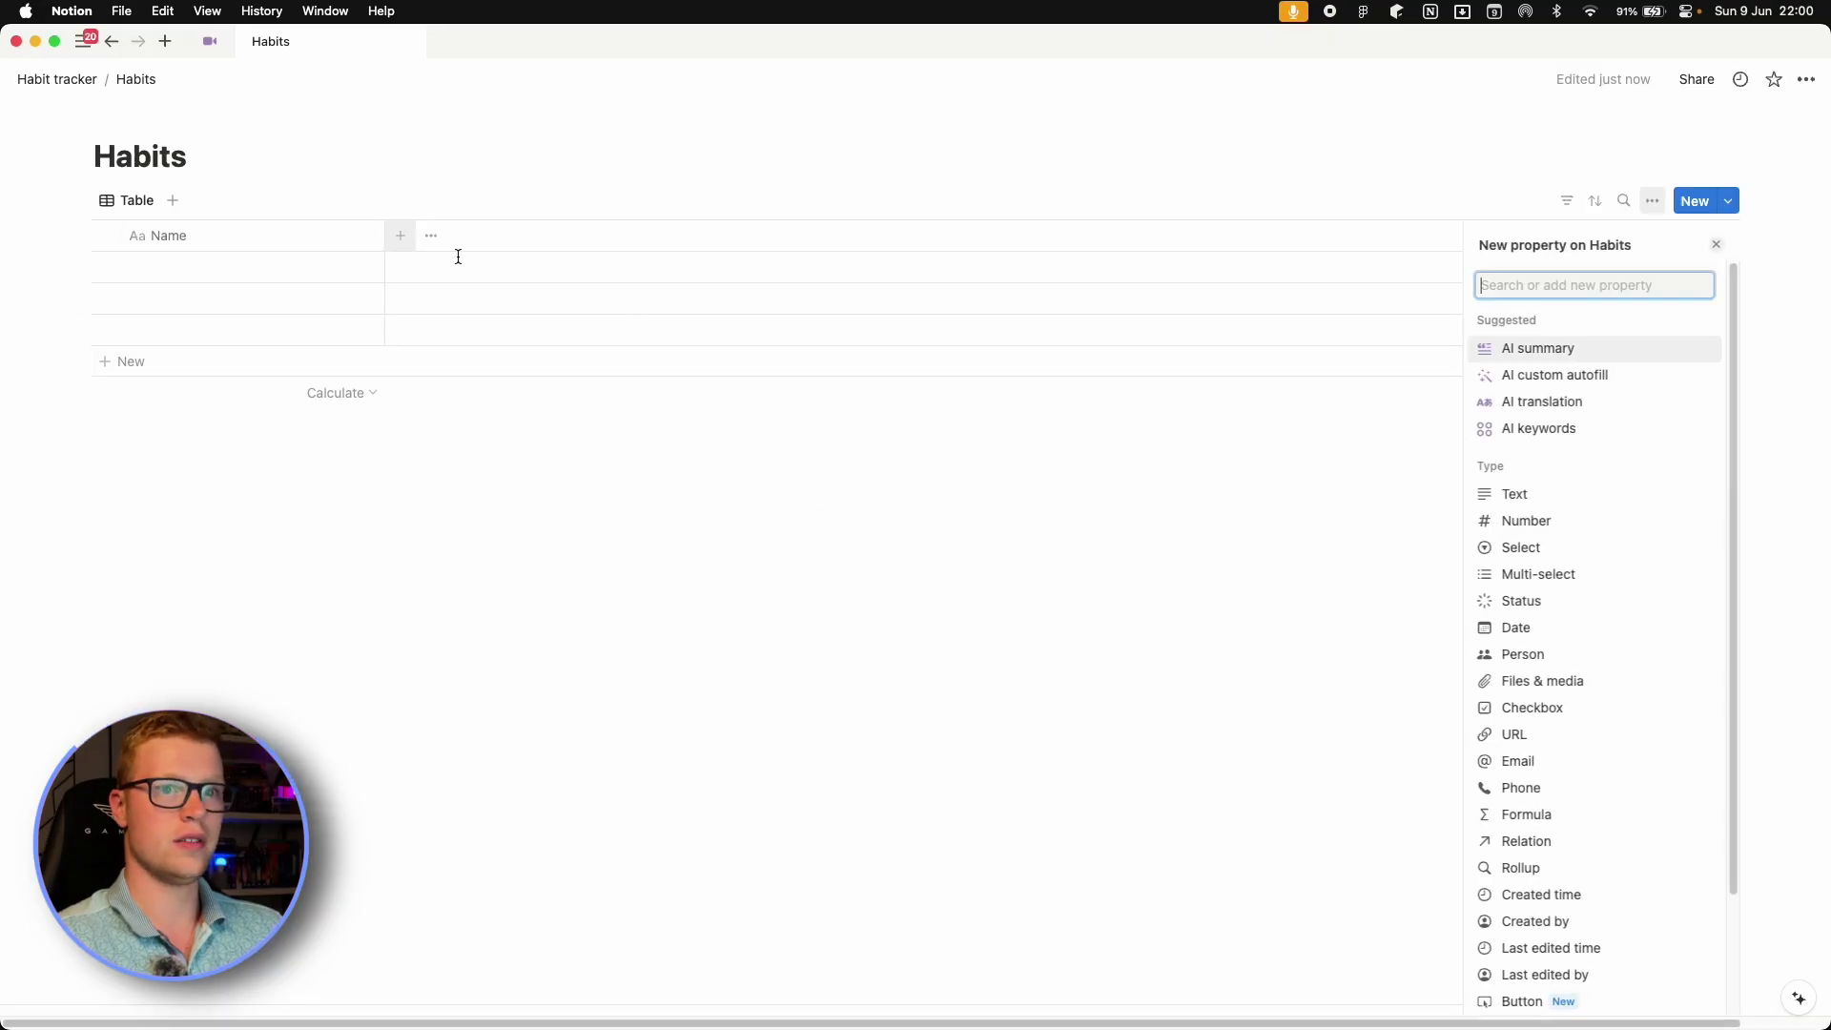
{"action": "type", "text": "check"}
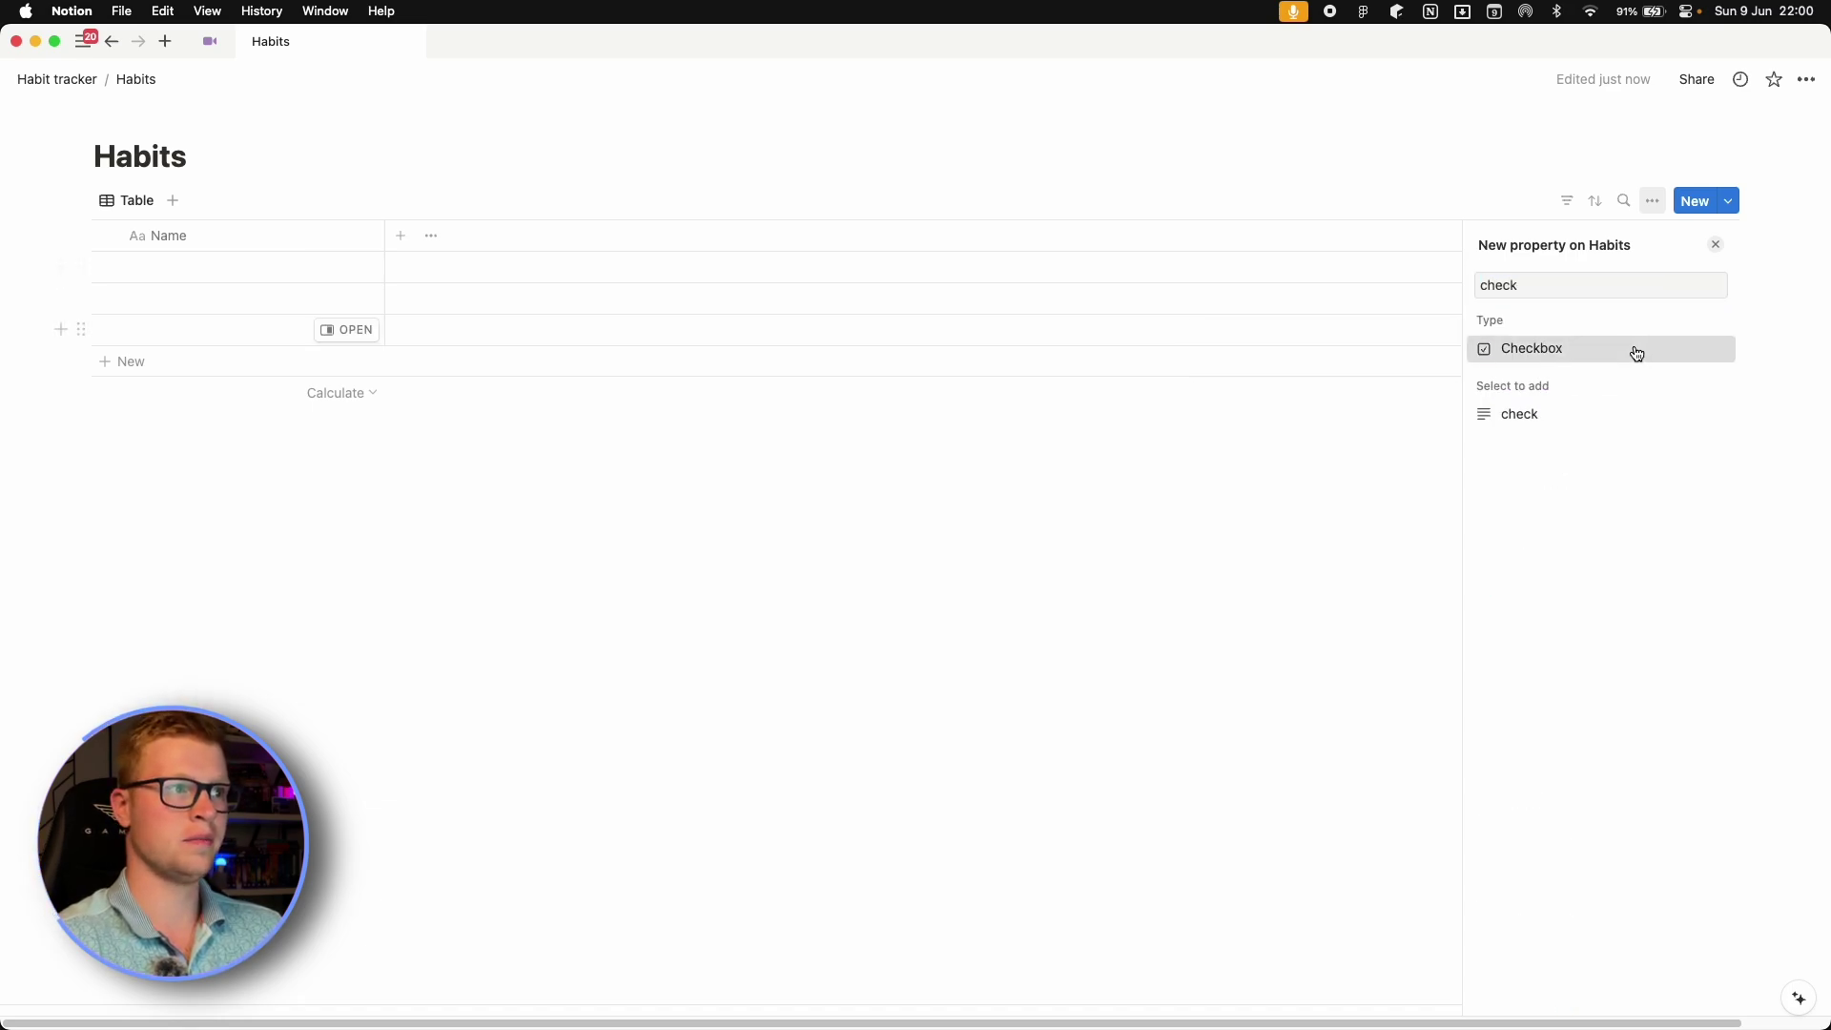
{"action": "left_click", "coordinate": [1633, 349]}
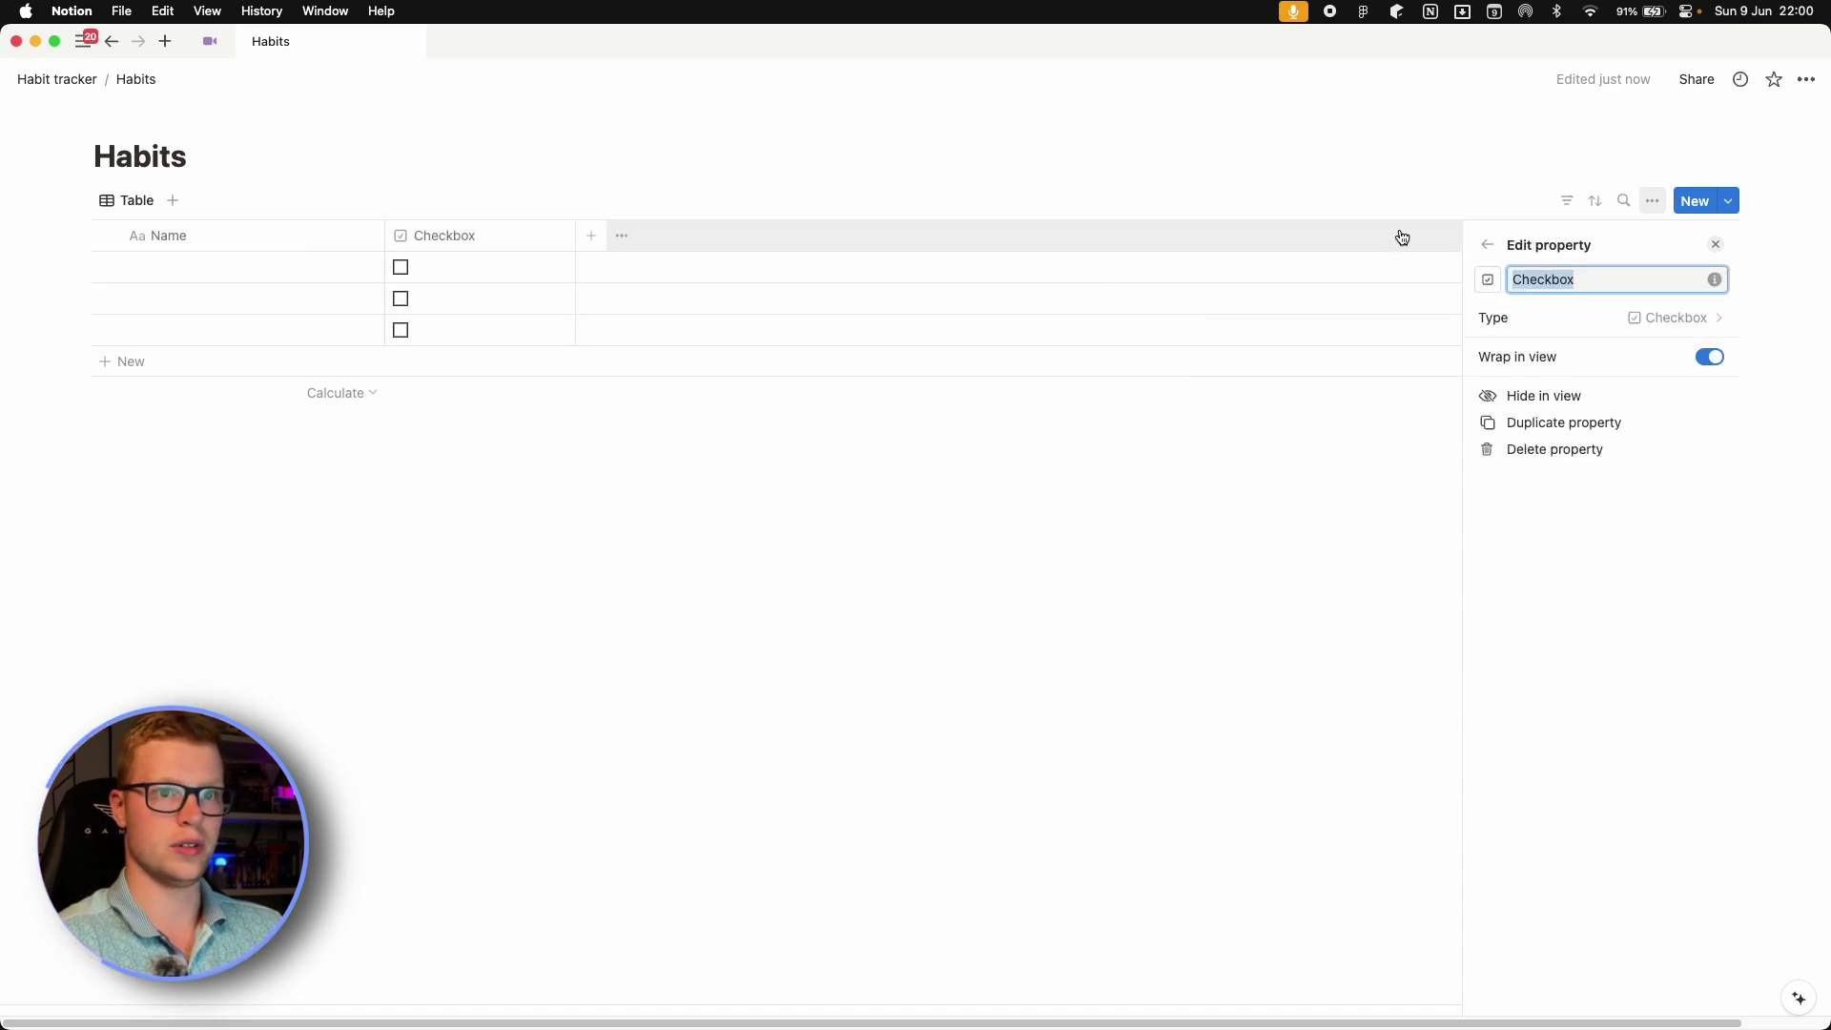
{"action": "key", "text": "Escape"}
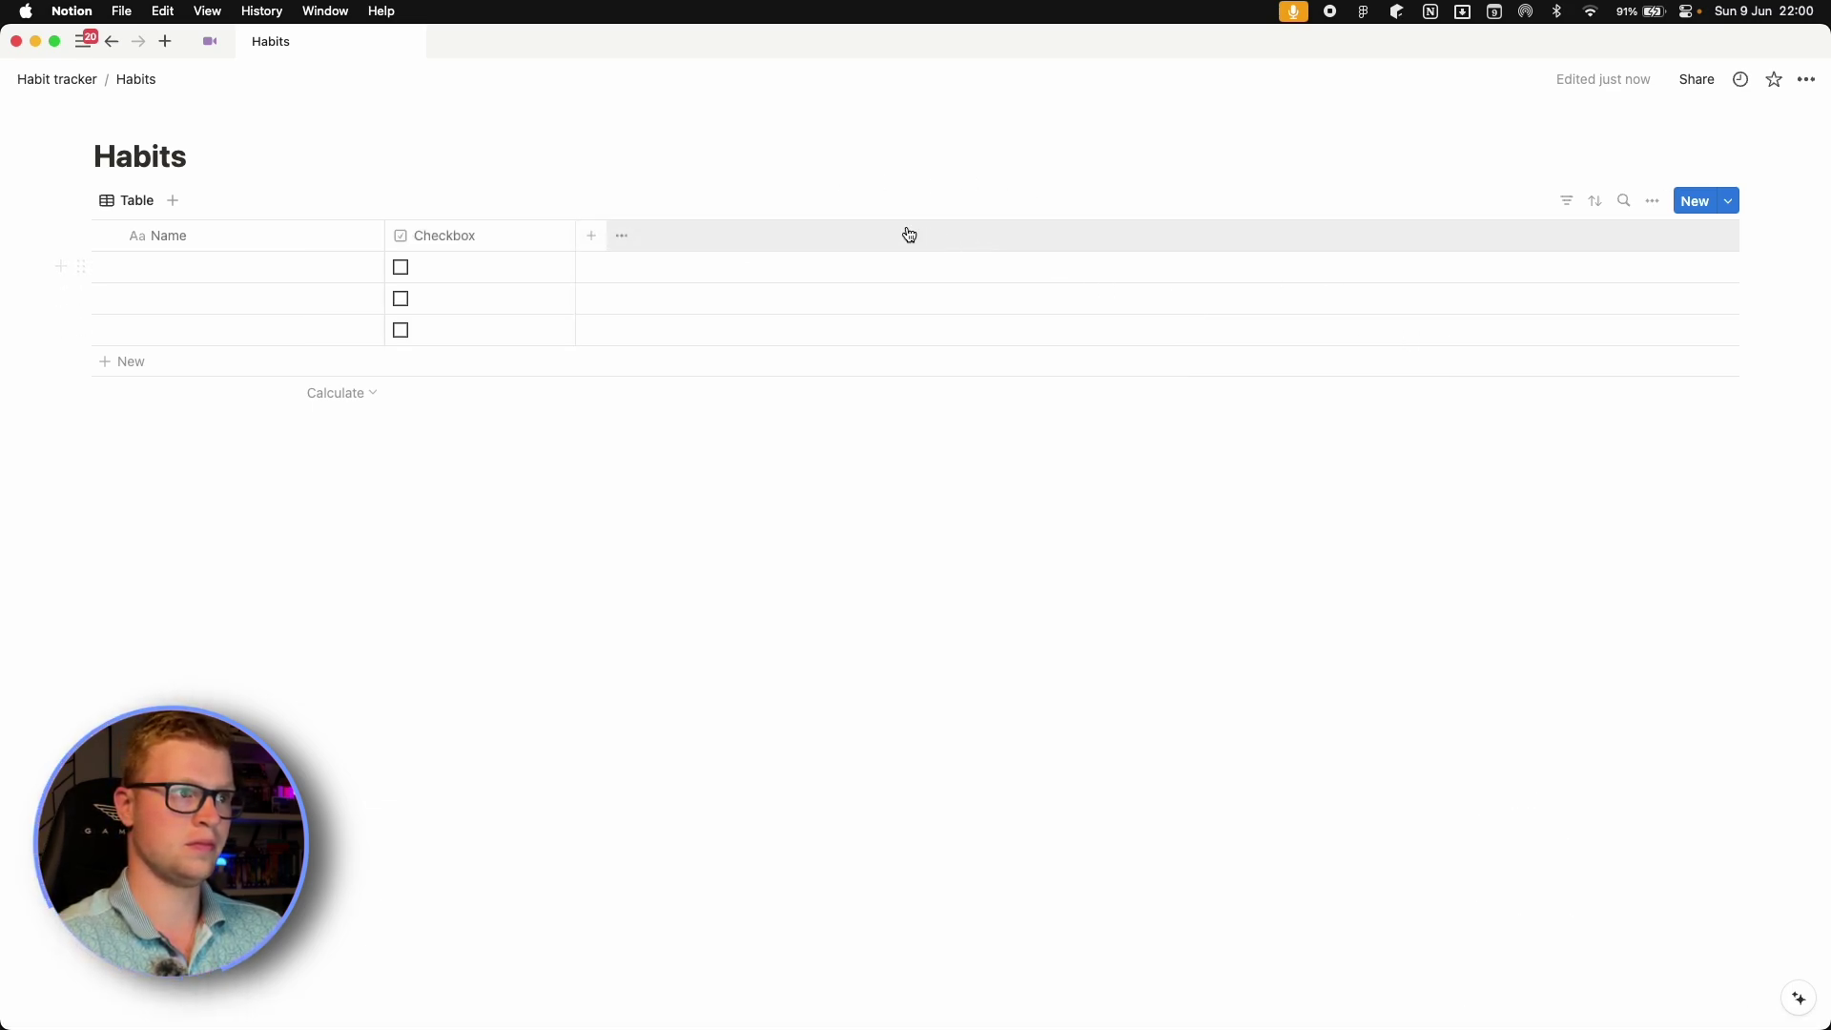
{"action": "left_click", "coordinate": [592, 236]}
{"action": "type", "text": "check"}
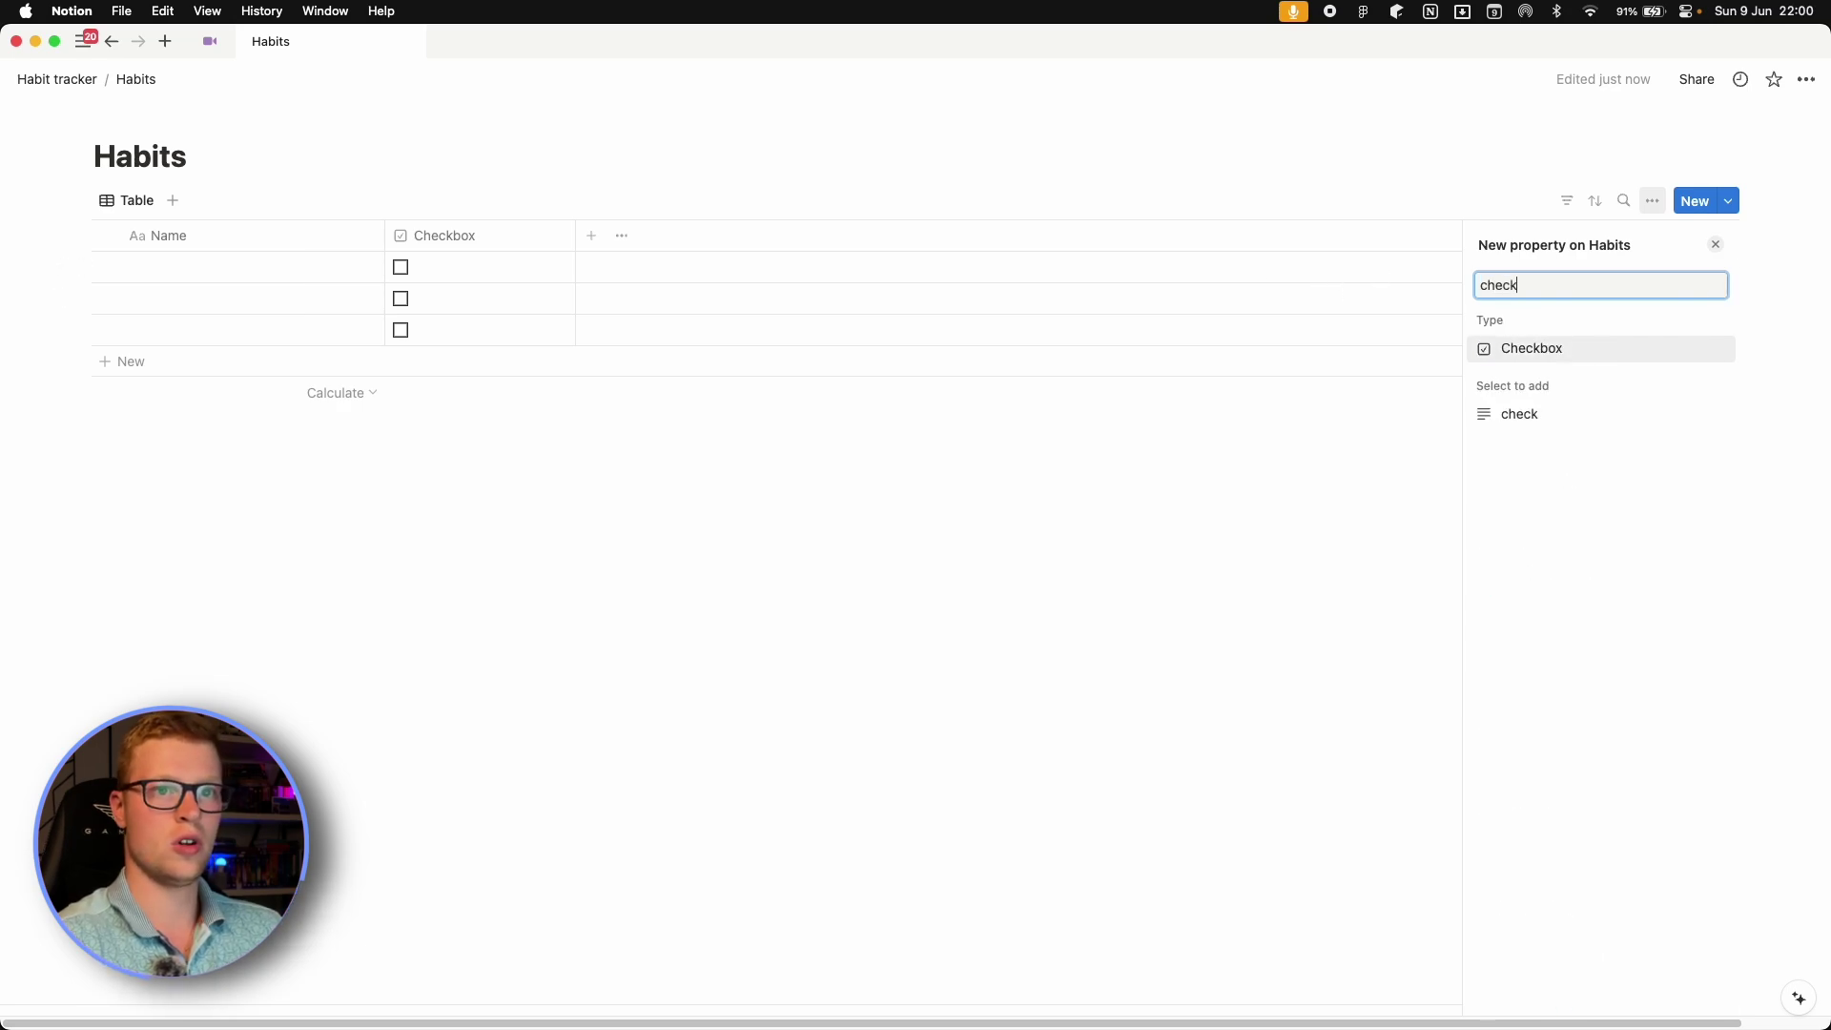
{"action": "left_click", "coordinate": [1580, 348]}
{"action": "key", "text": "Escape"}
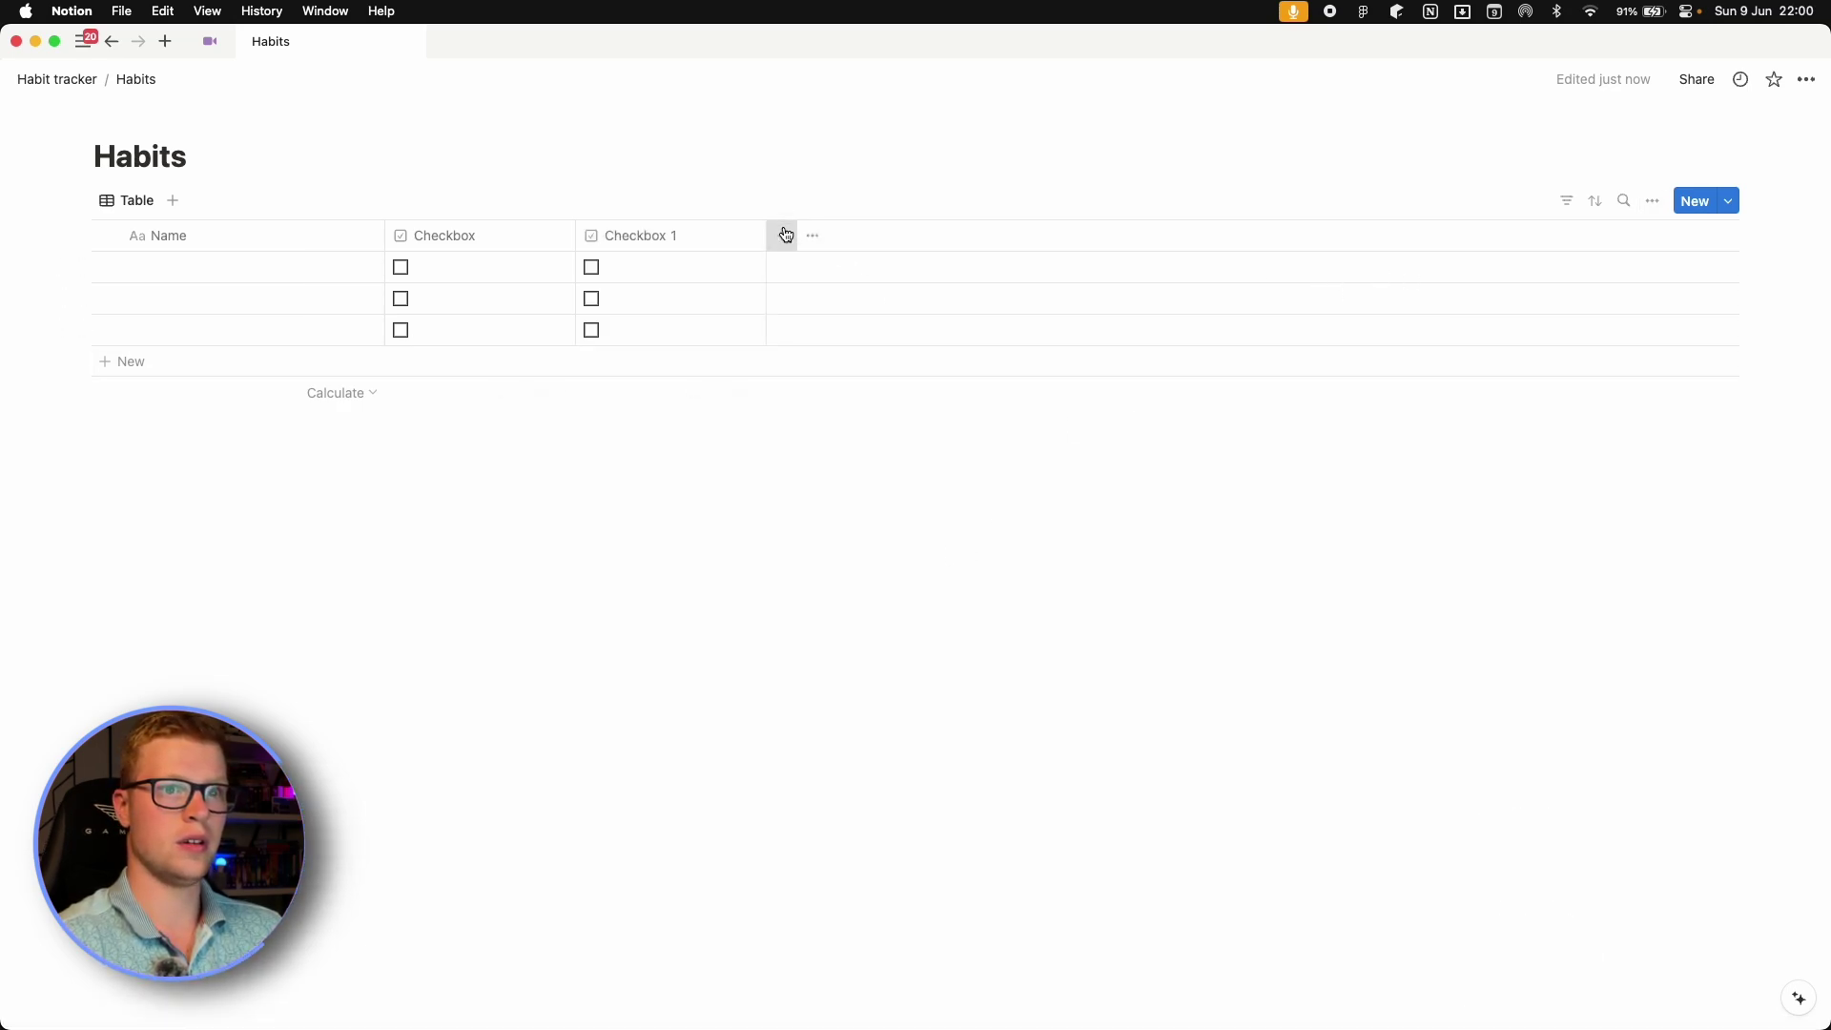
{"action": "left_click", "coordinate": [783, 235]}
{"action": "type", "text": "check"}
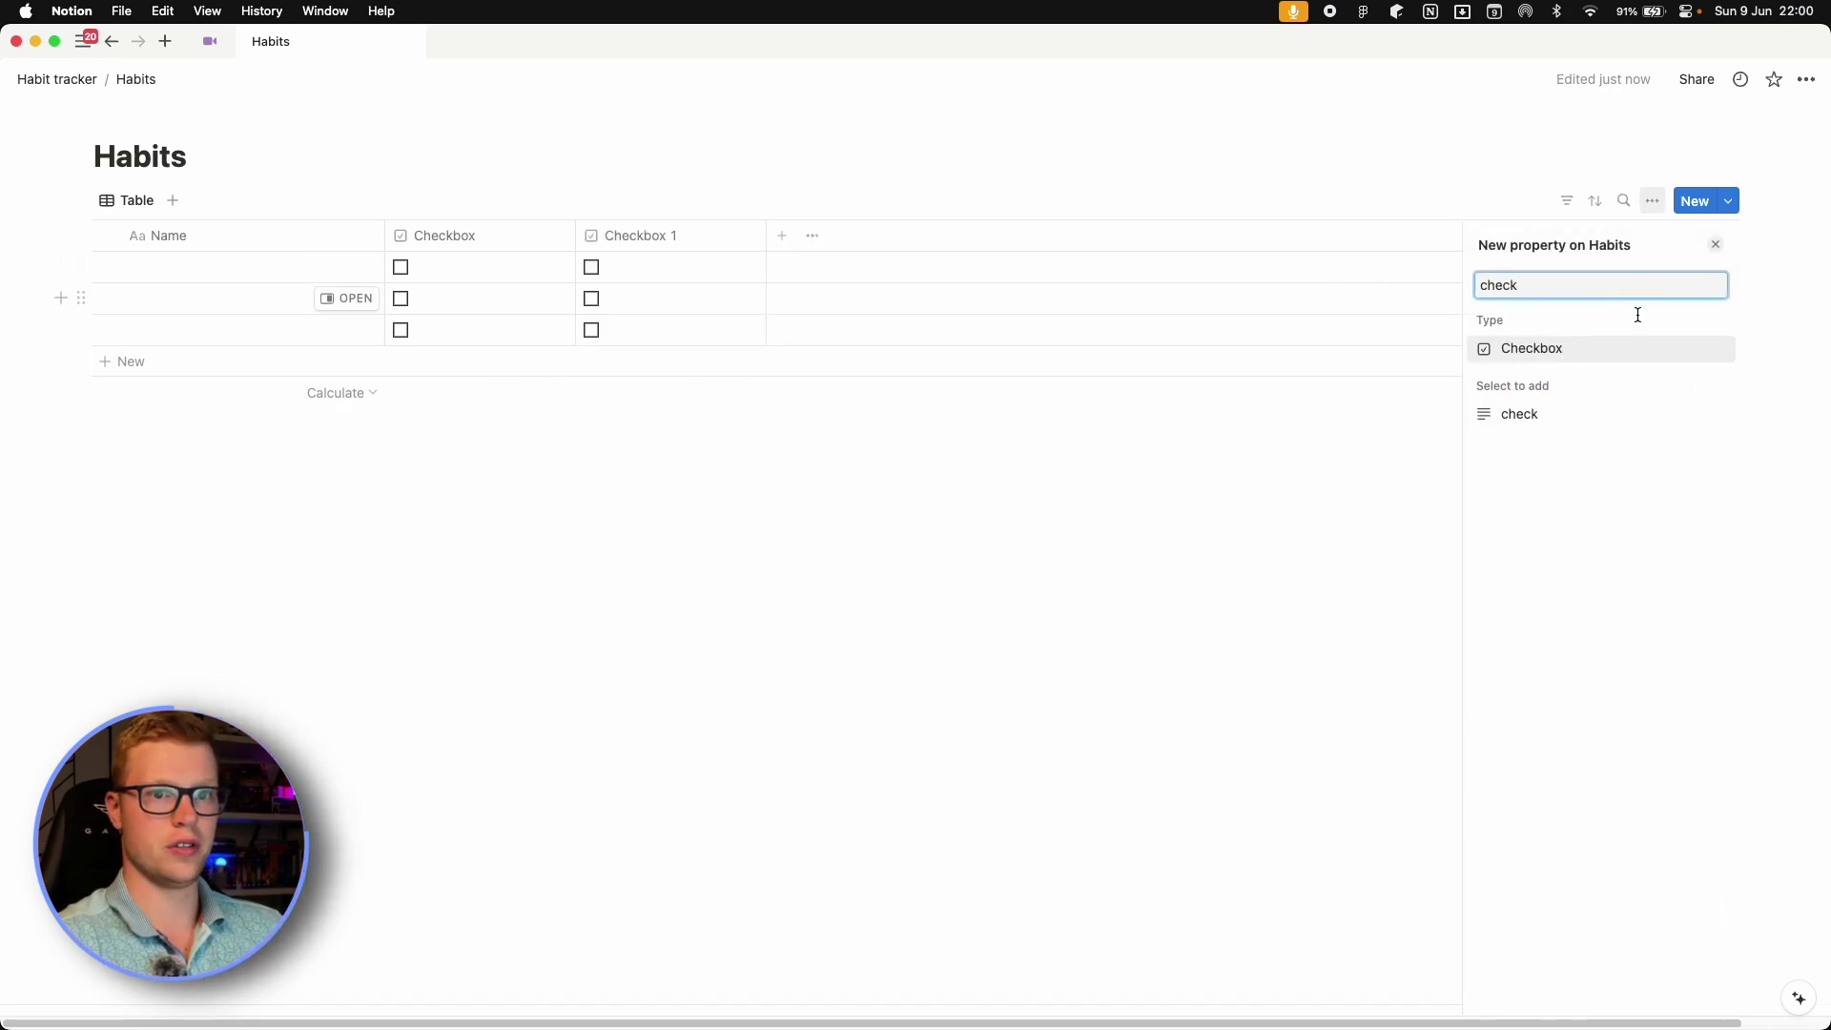
{"action": "key", "text": "Return"}
{"action": "key", "text": "Escape"}
Add a Date column to the table.
{"action": "left_click", "coordinate": [973, 235]}
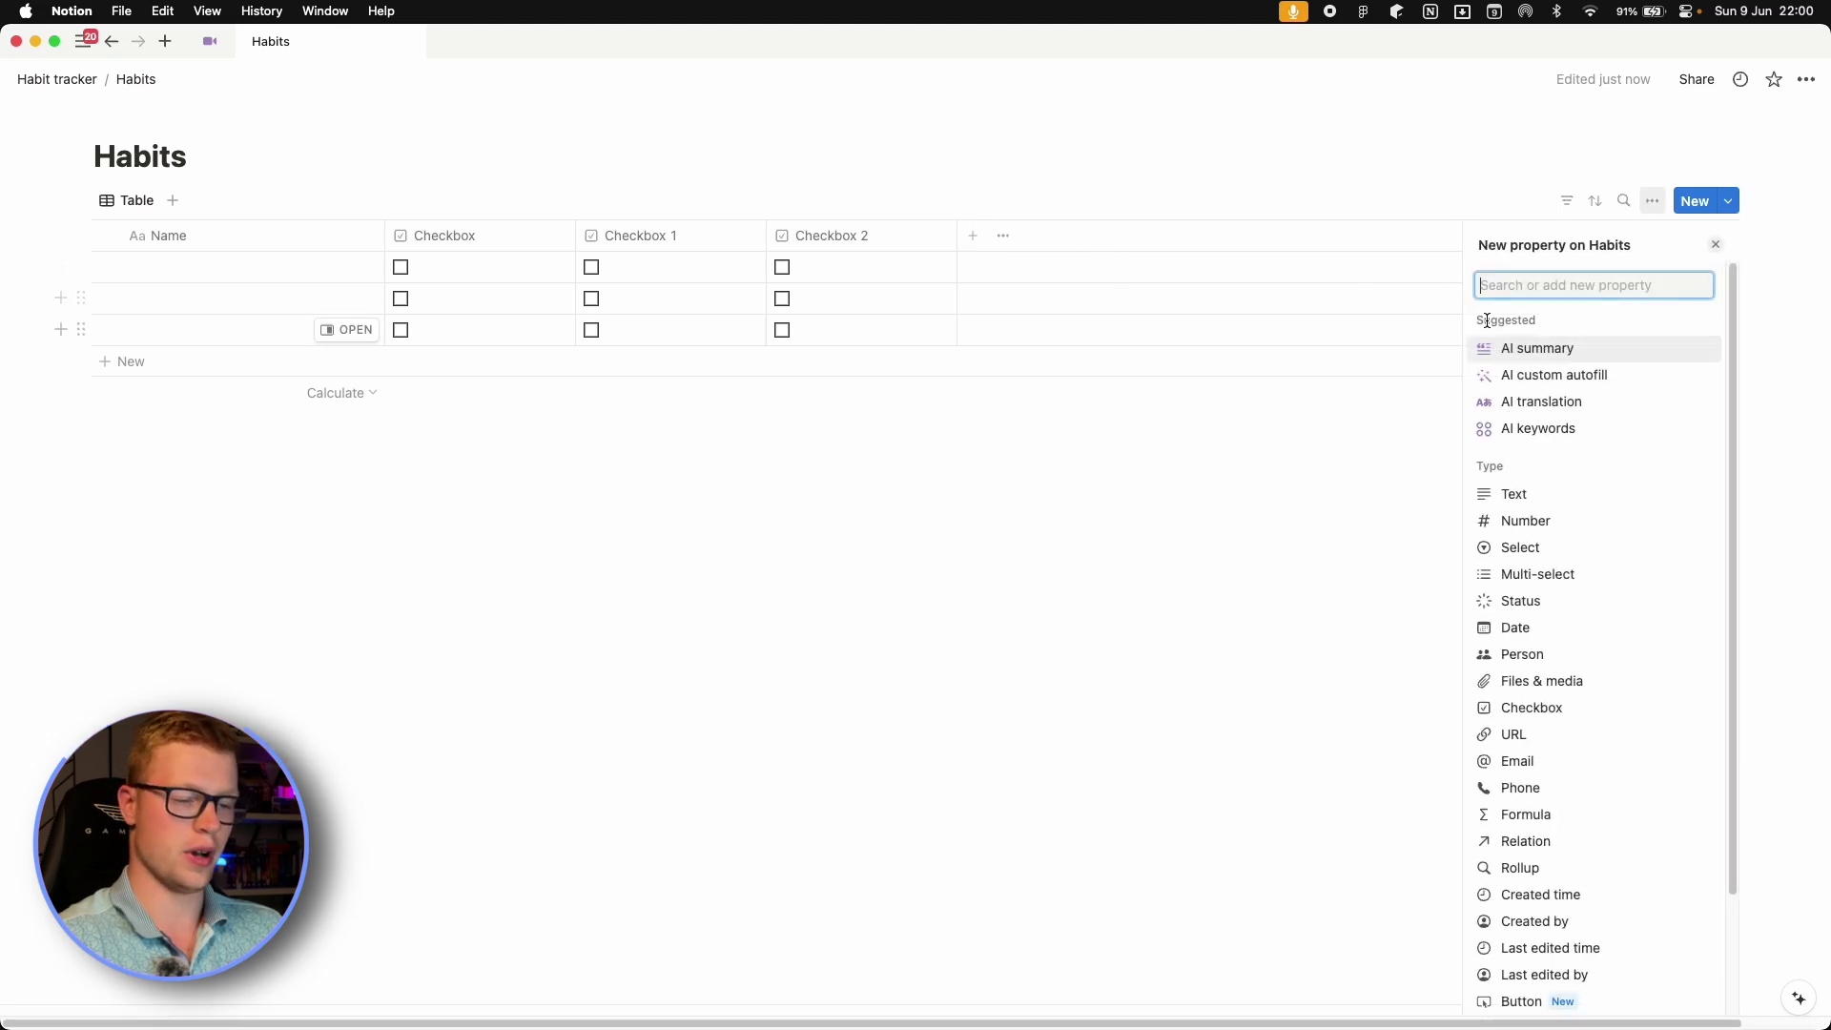
{"action": "type", "text": "date"}
{"action": "left_click", "coordinate": [1557, 349]}
{"action": "key", "text": "Escape"}
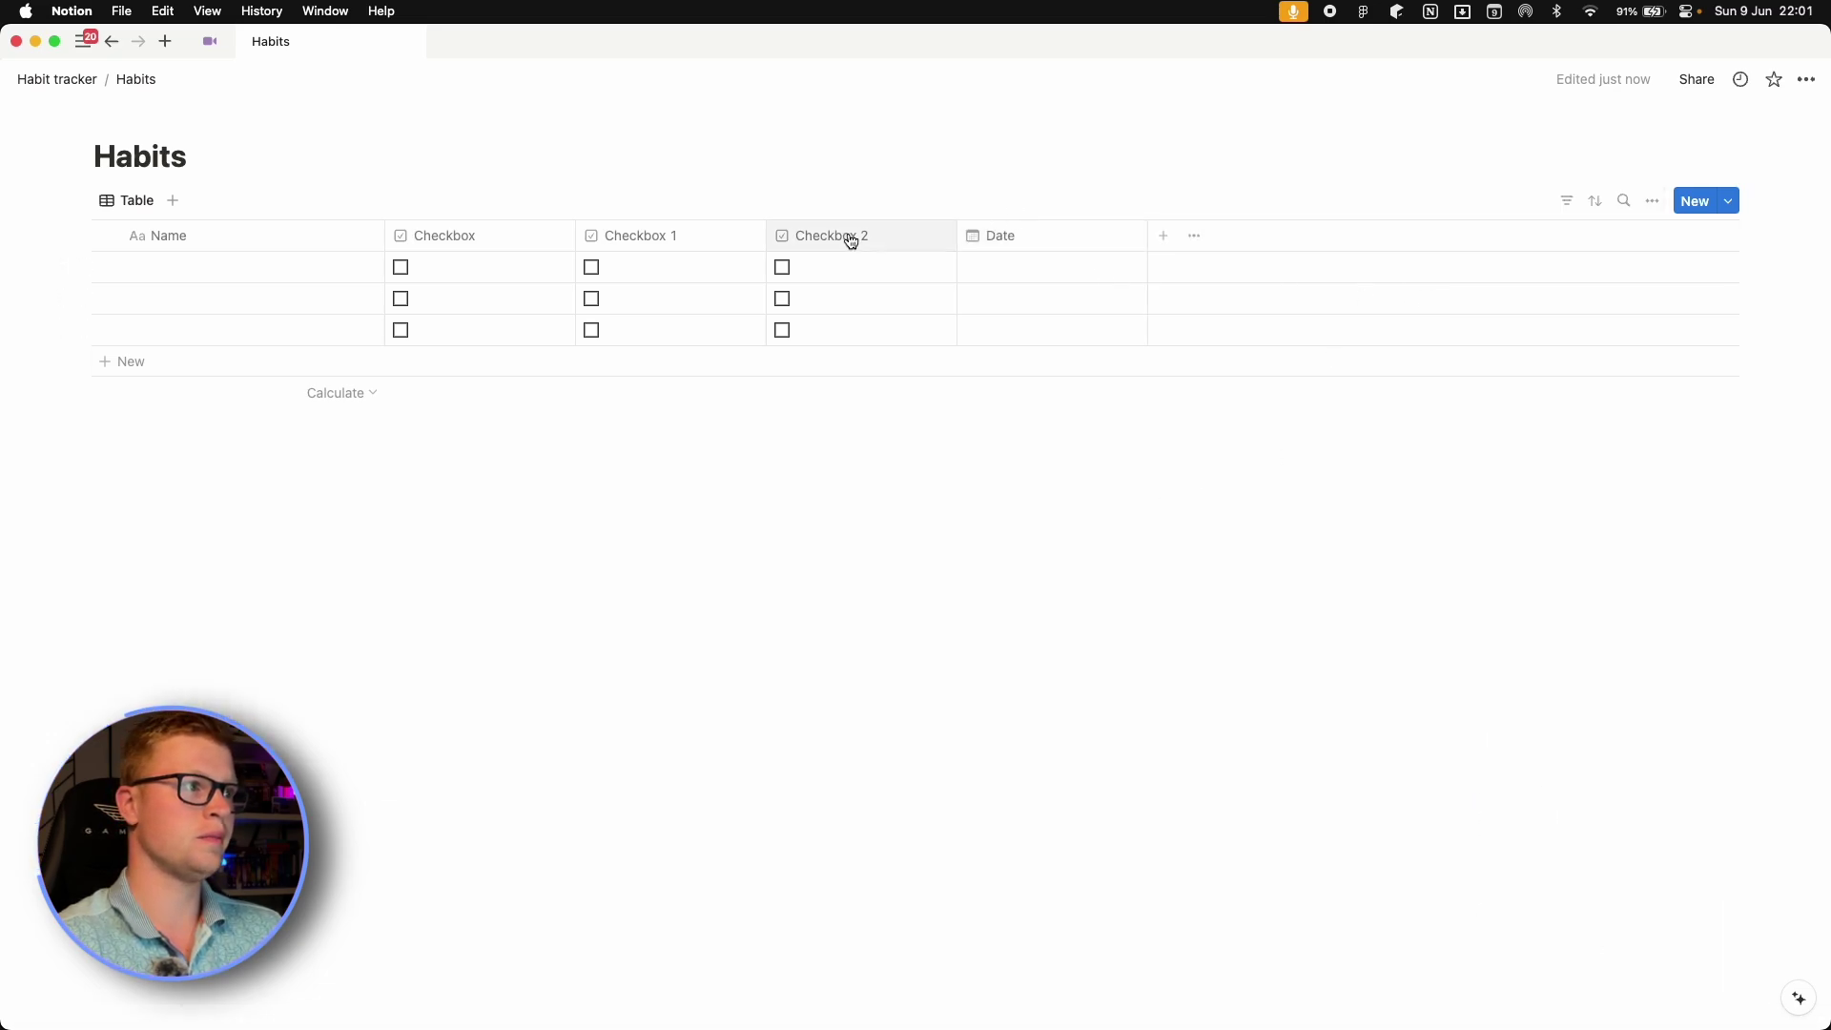
Rename Checkbox, Checkbox 1 and Checkbox 2 to Code, Sleep and Work out.
{"action": "left_click", "coordinate": [549, 240]}
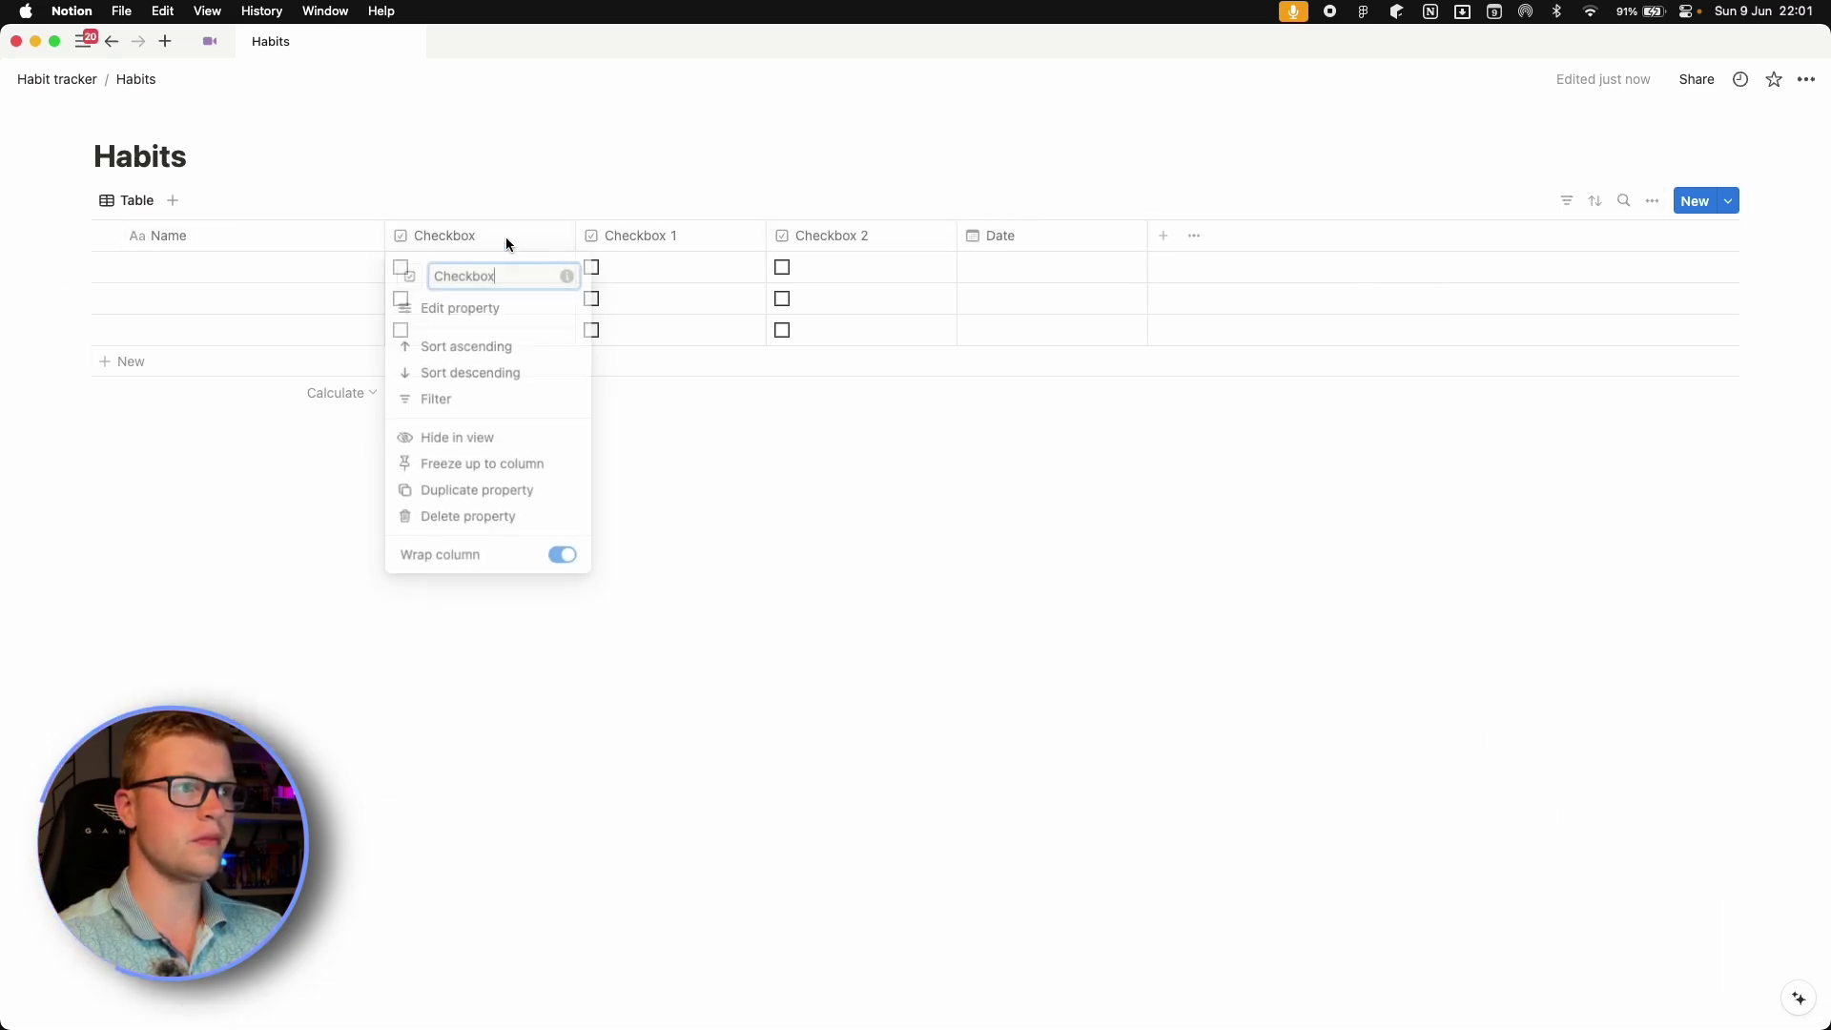
{"action": "left_click", "coordinate": [470, 310]}
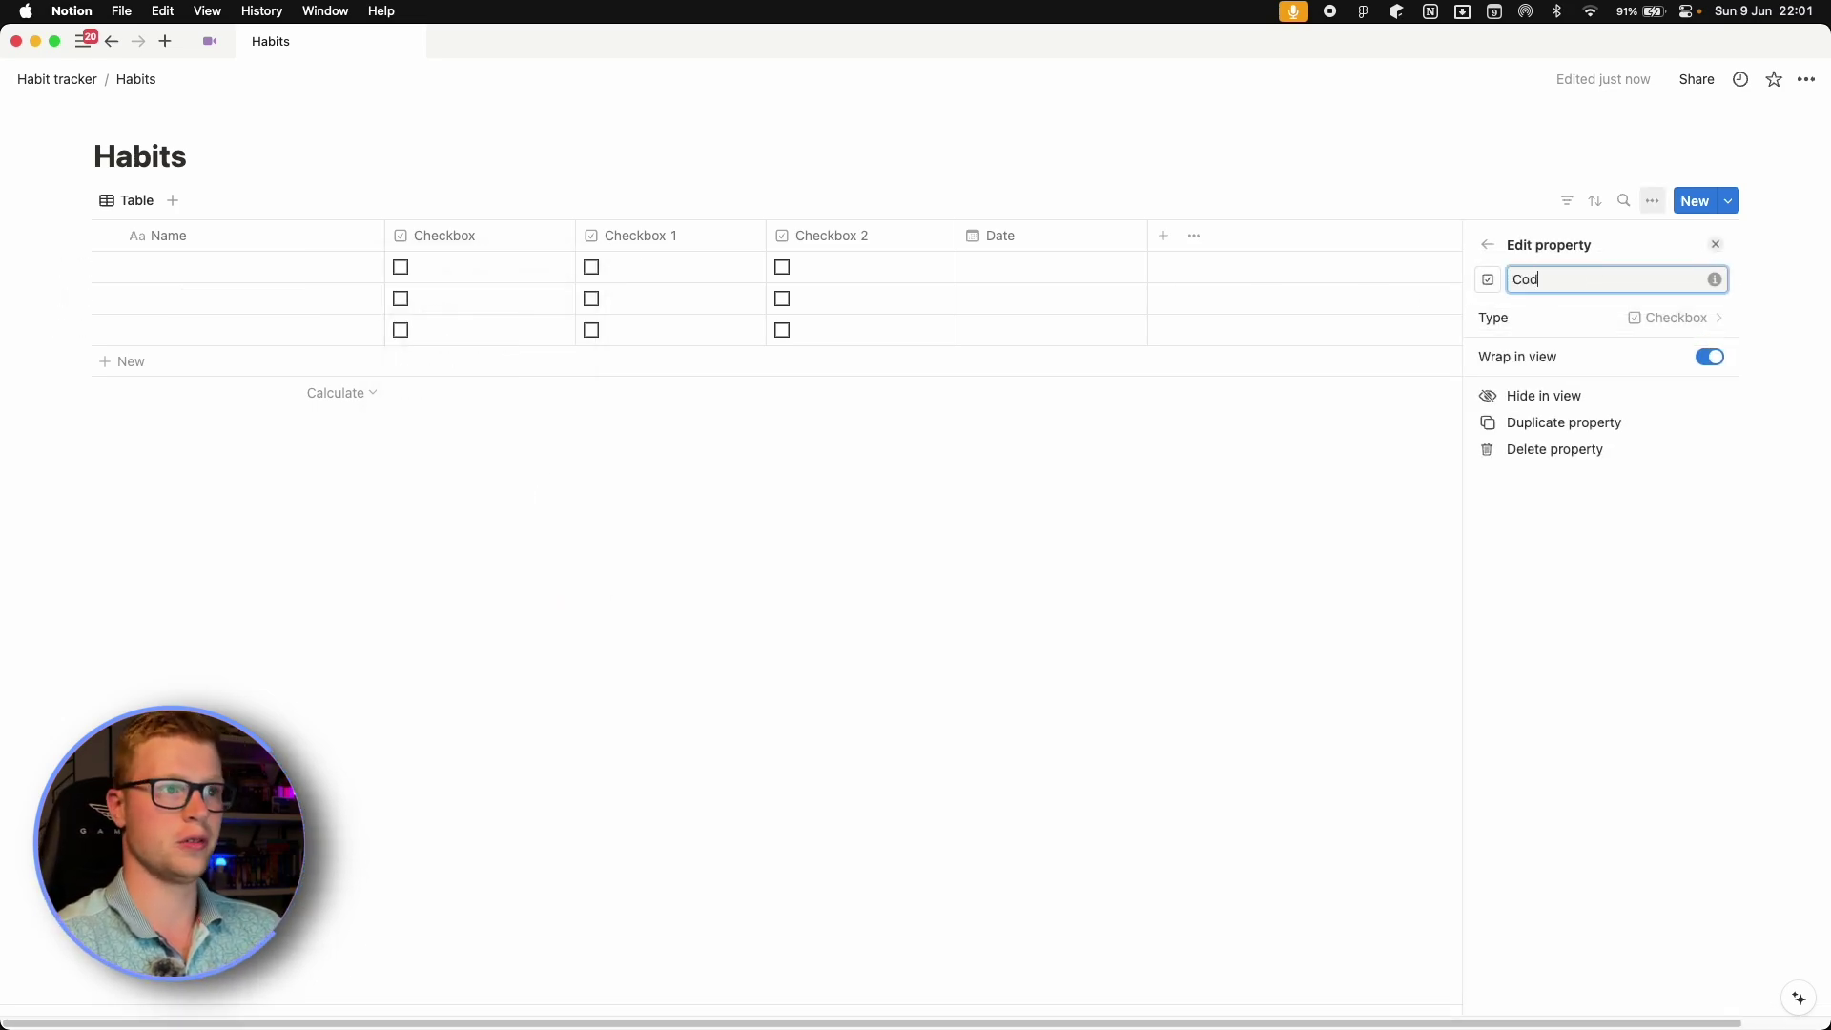
{"action": "left_click", "coordinate": [1256, 499]}
{"action": "left_click", "coordinate": [648, 236]}
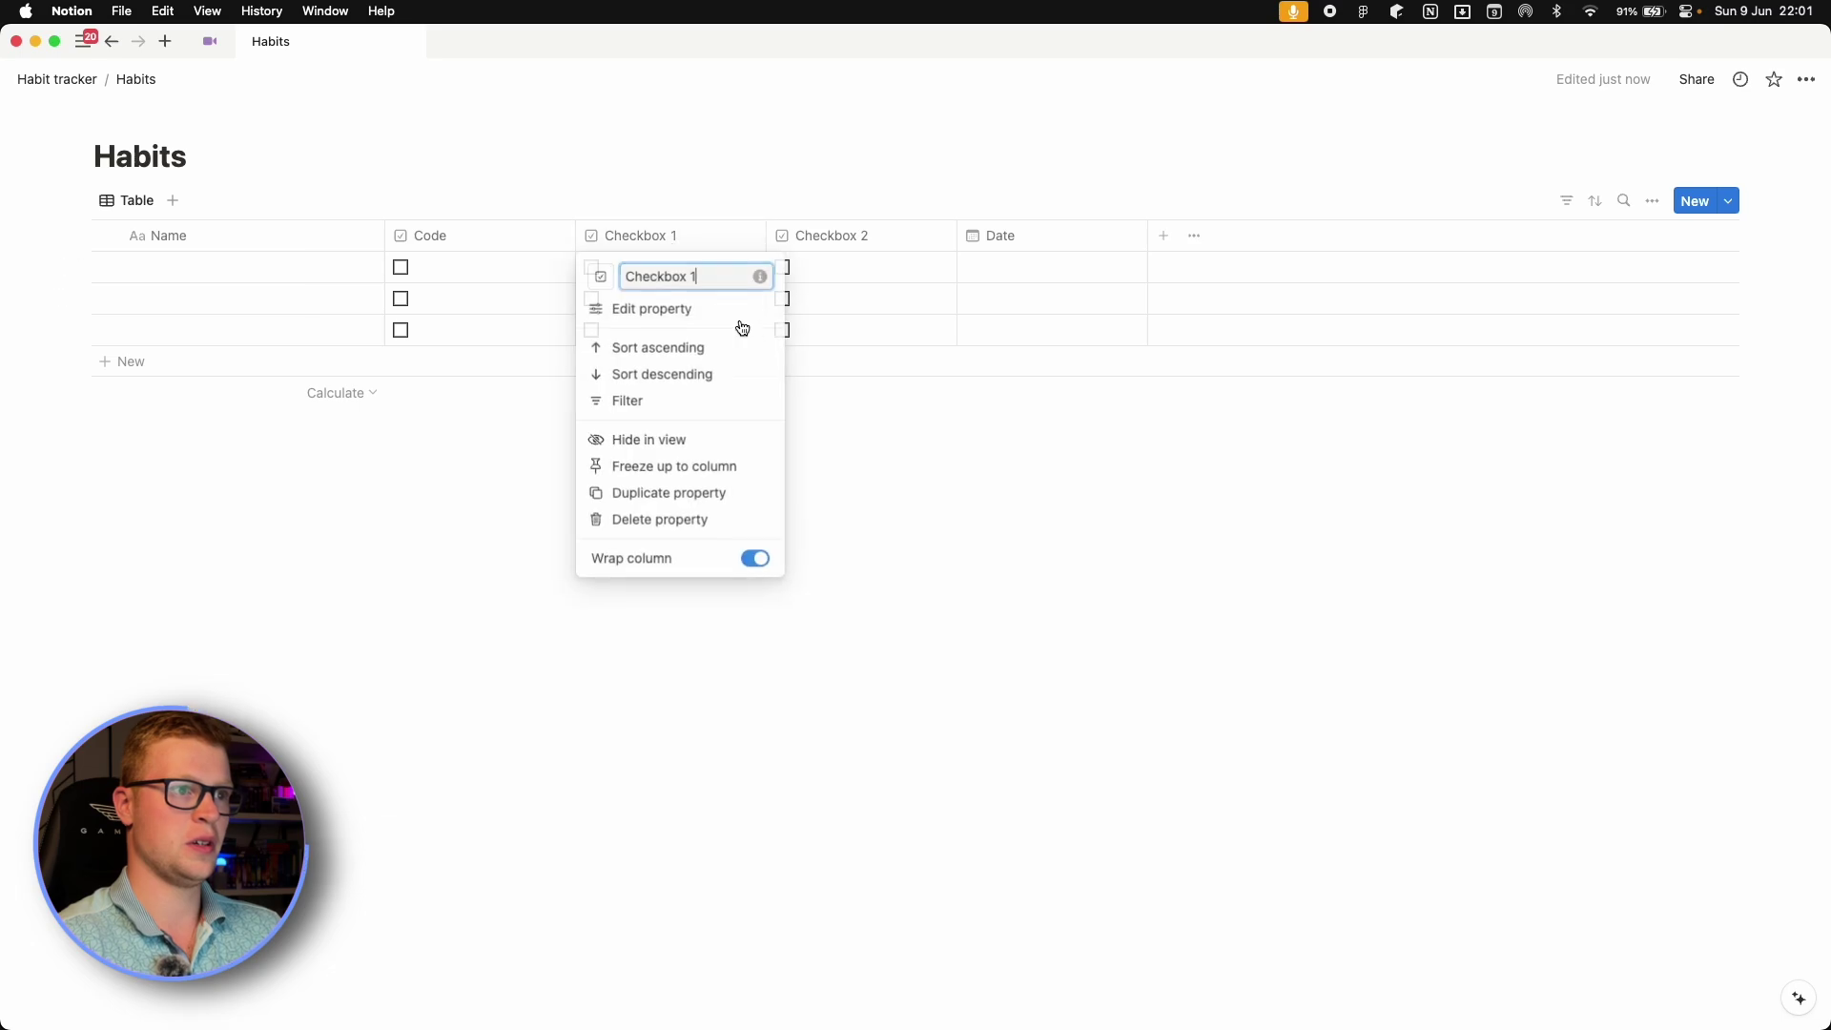
{"action": "left_click", "coordinate": [663, 310]}
{"action": "triple_click", "coordinate": [1553, 282]}
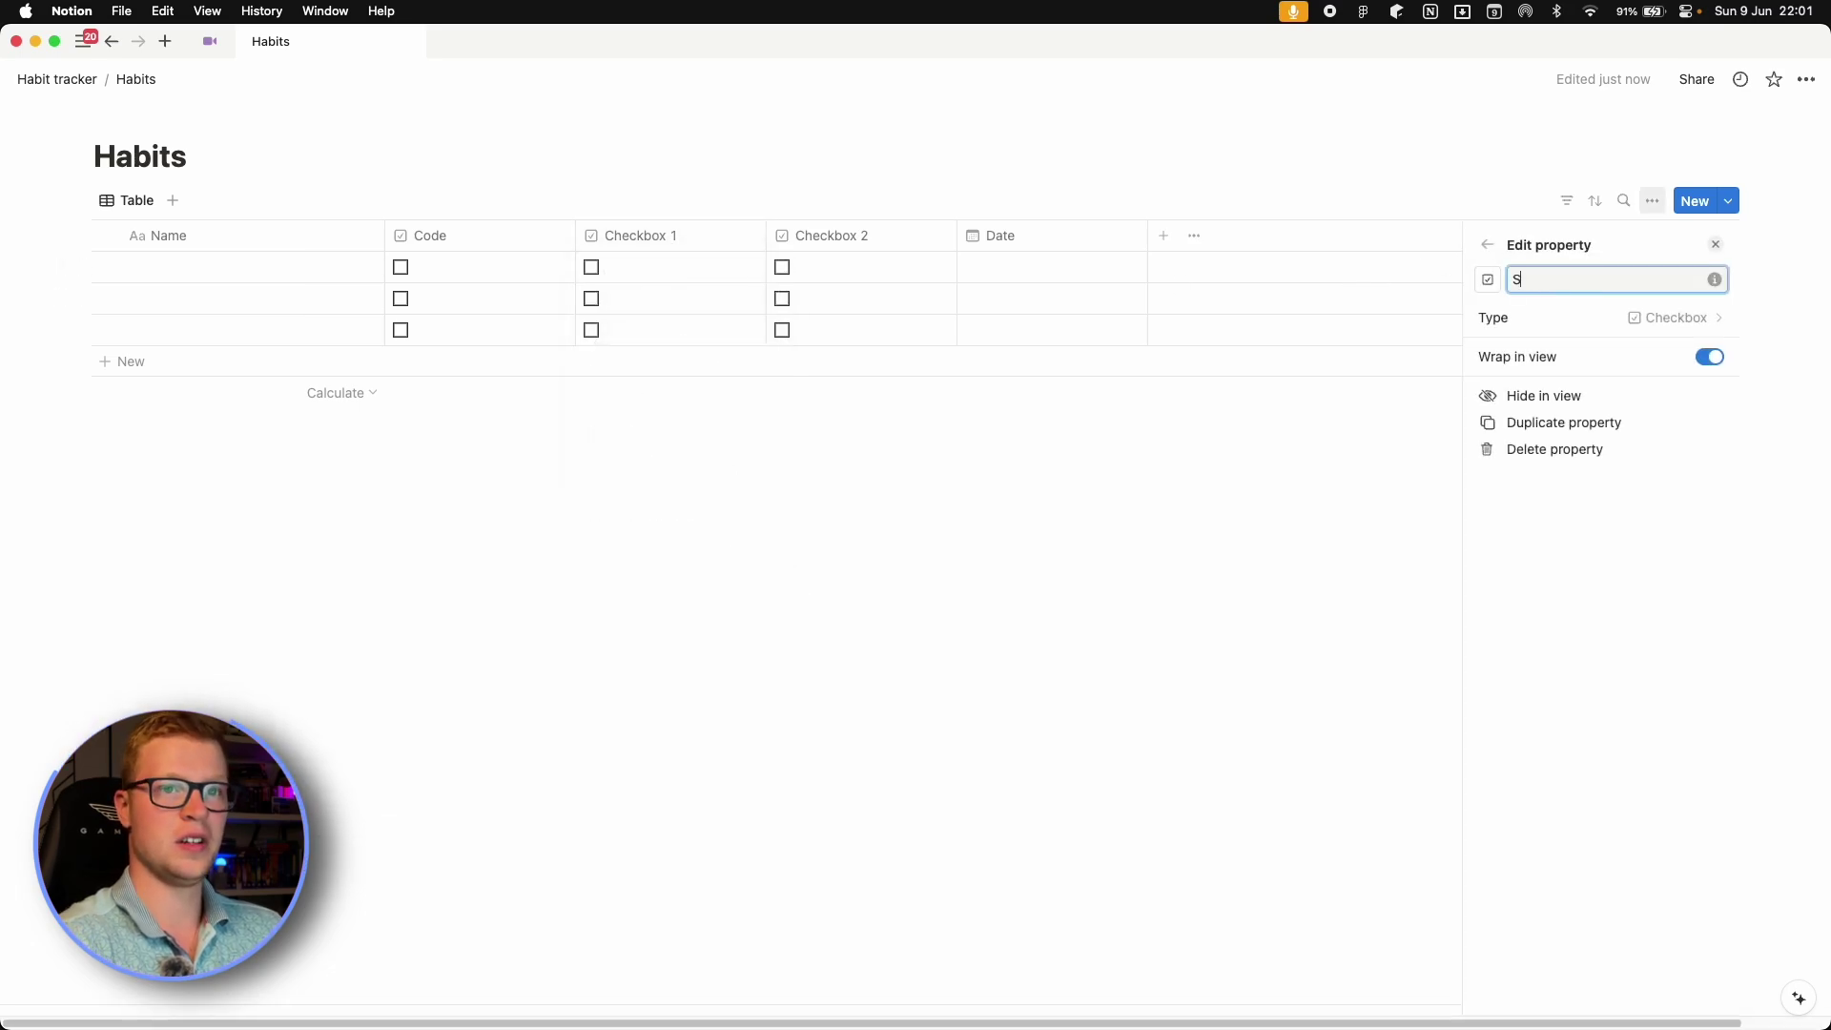
{"action": "key", "text": "Escape"}
{"action": "left_click", "coordinate": [839, 235]}
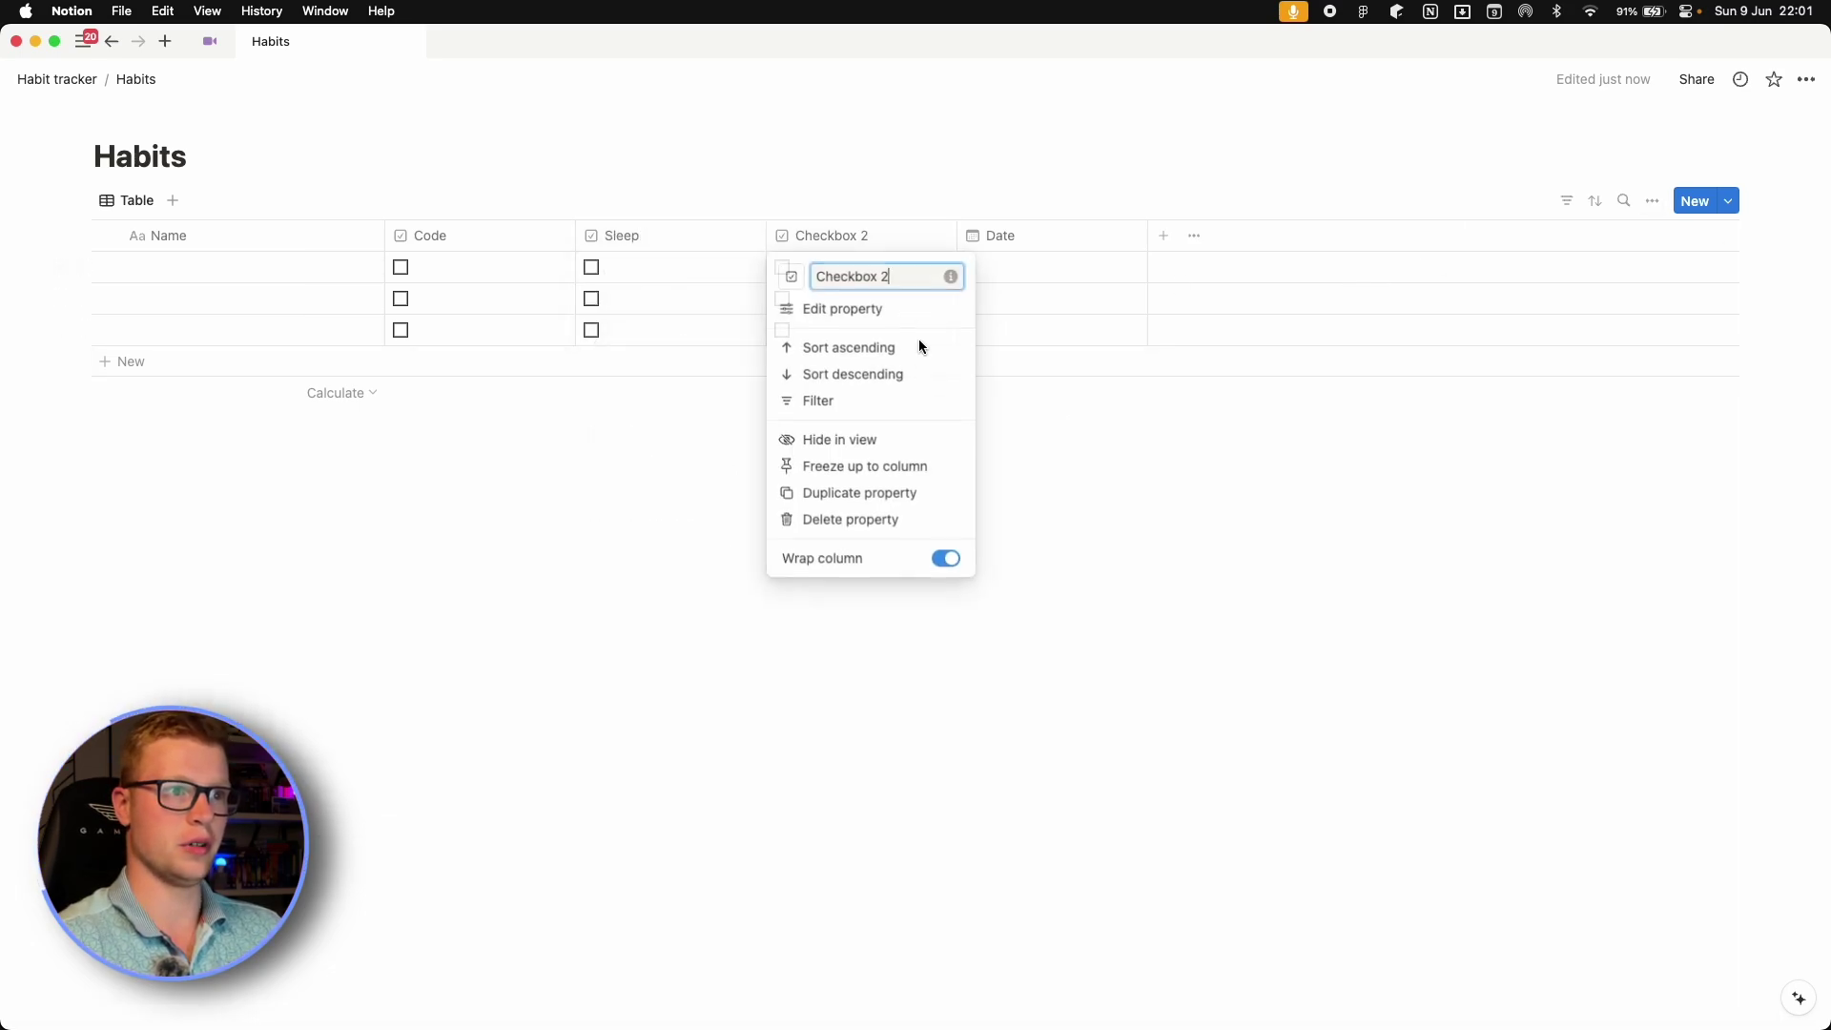
{"action": "left_click", "coordinate": [862, 315]}
{"action": "left_click", "coordinate": [1560, 279]}
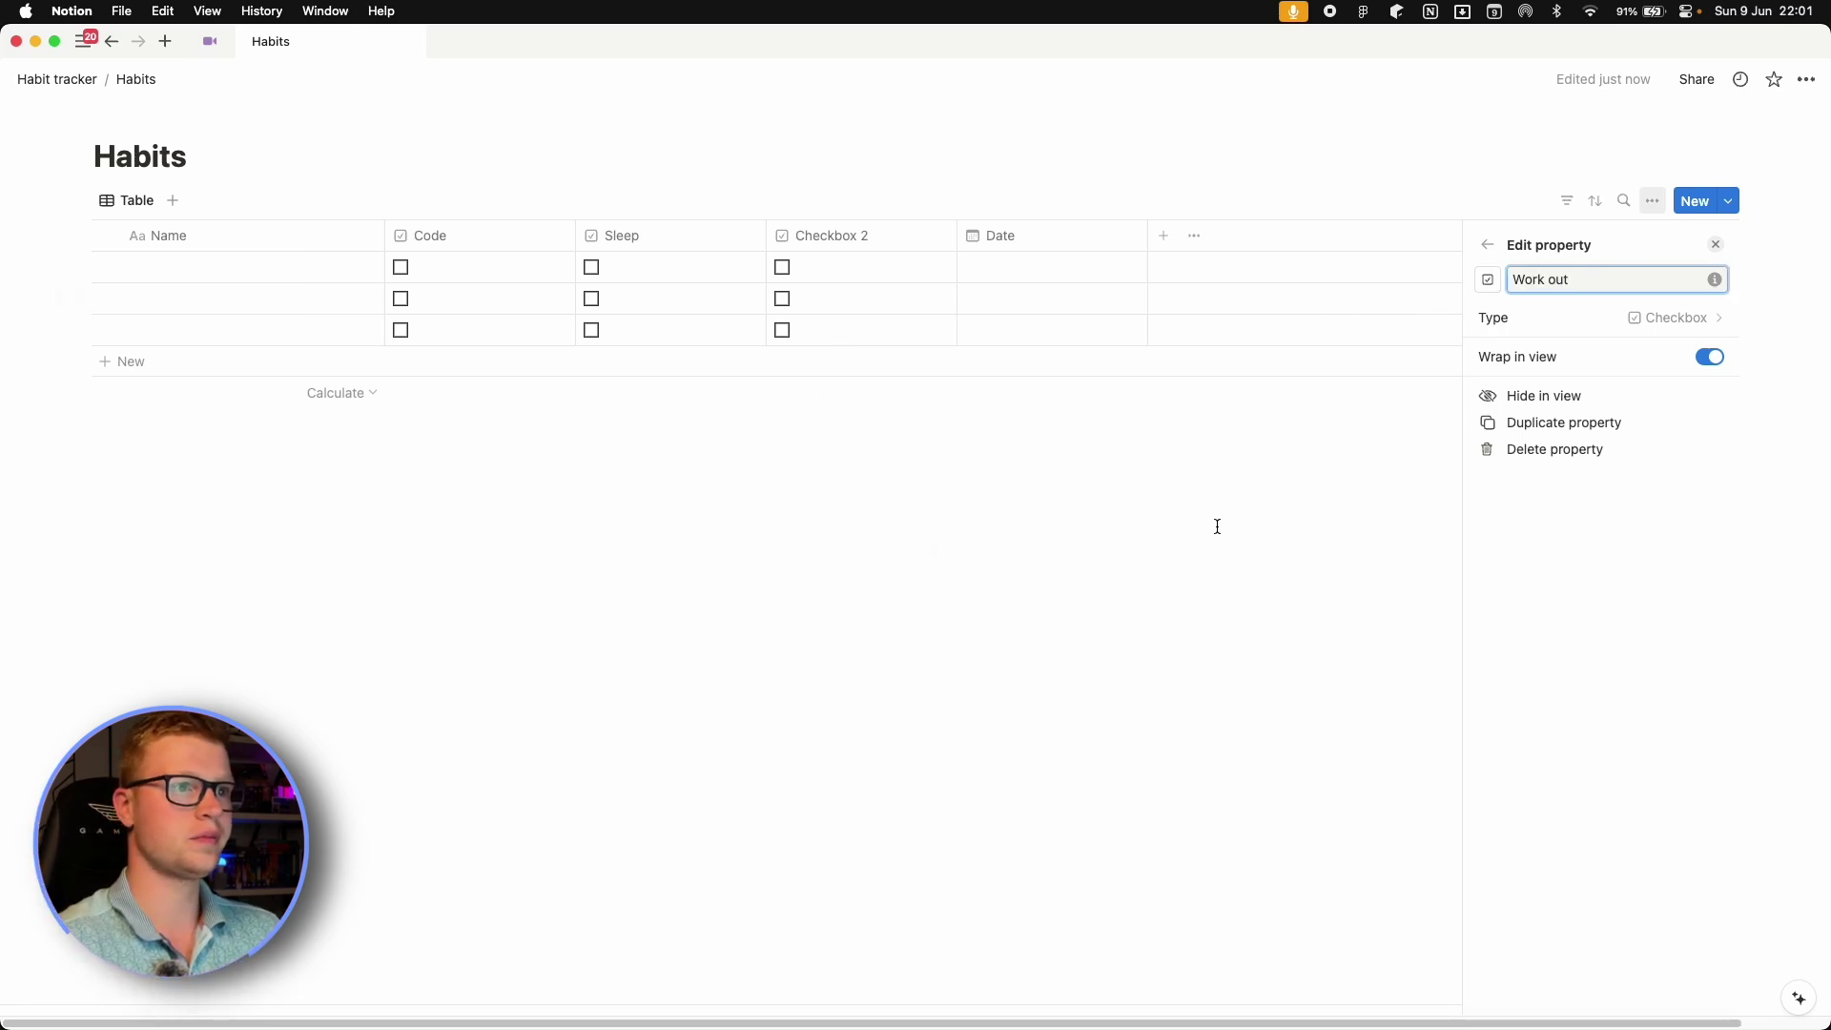
{"action": "key", "text": "Escape"}
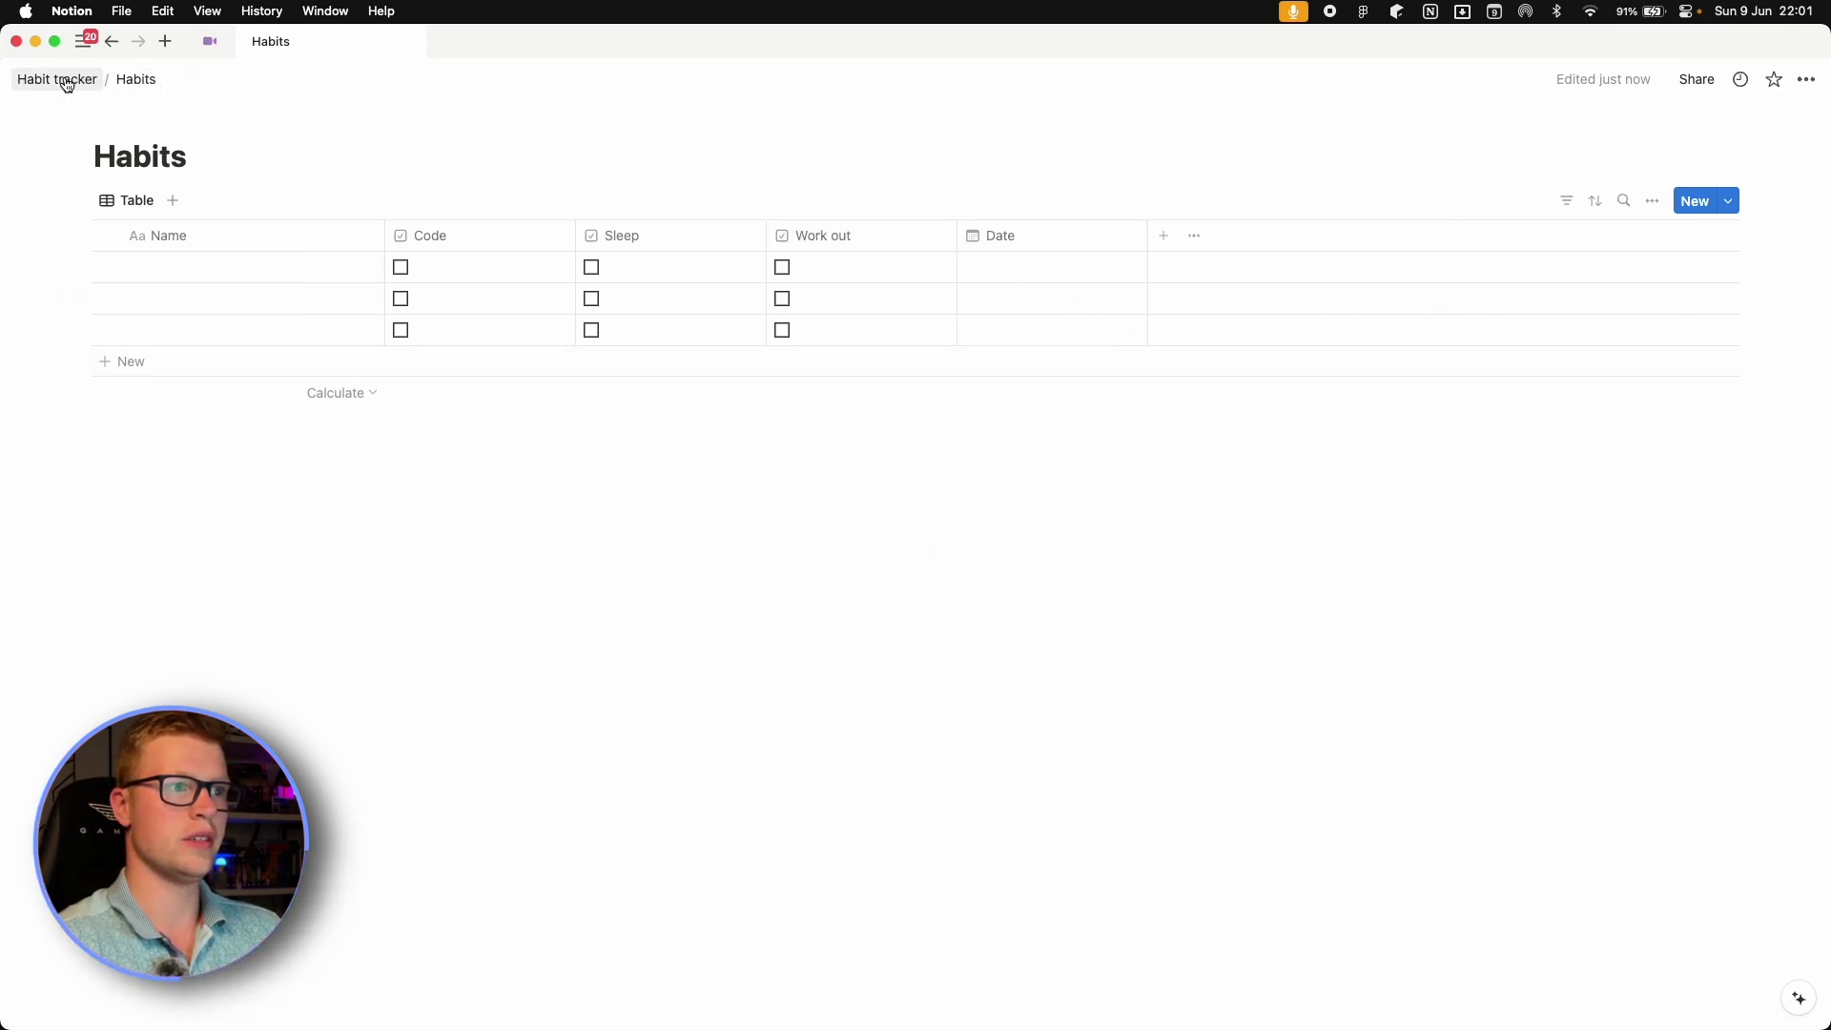
On the Habit tracker page, insert a callout block below the Habits link.
{"action": "left_click", "coordinate": [65, 84]}
{"action": "left_click", "coordinate": [703, 349]}
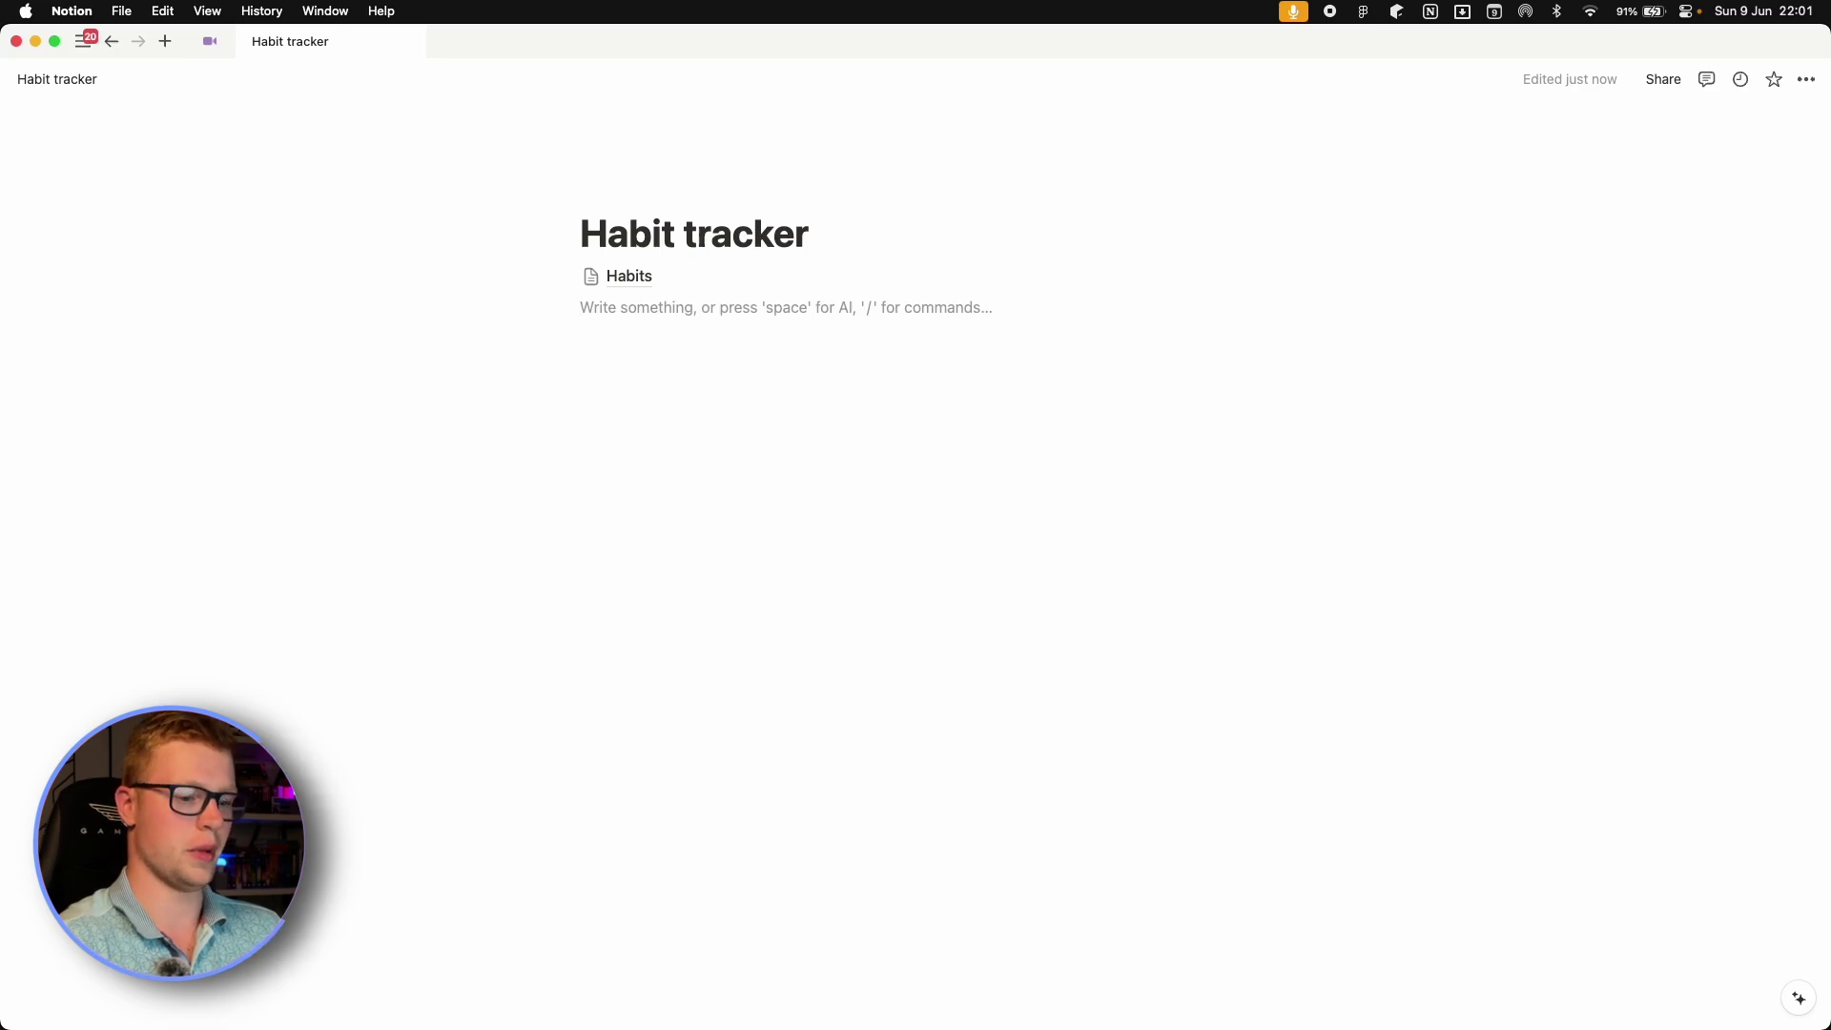
{"action": "type", "text": "/cal"}
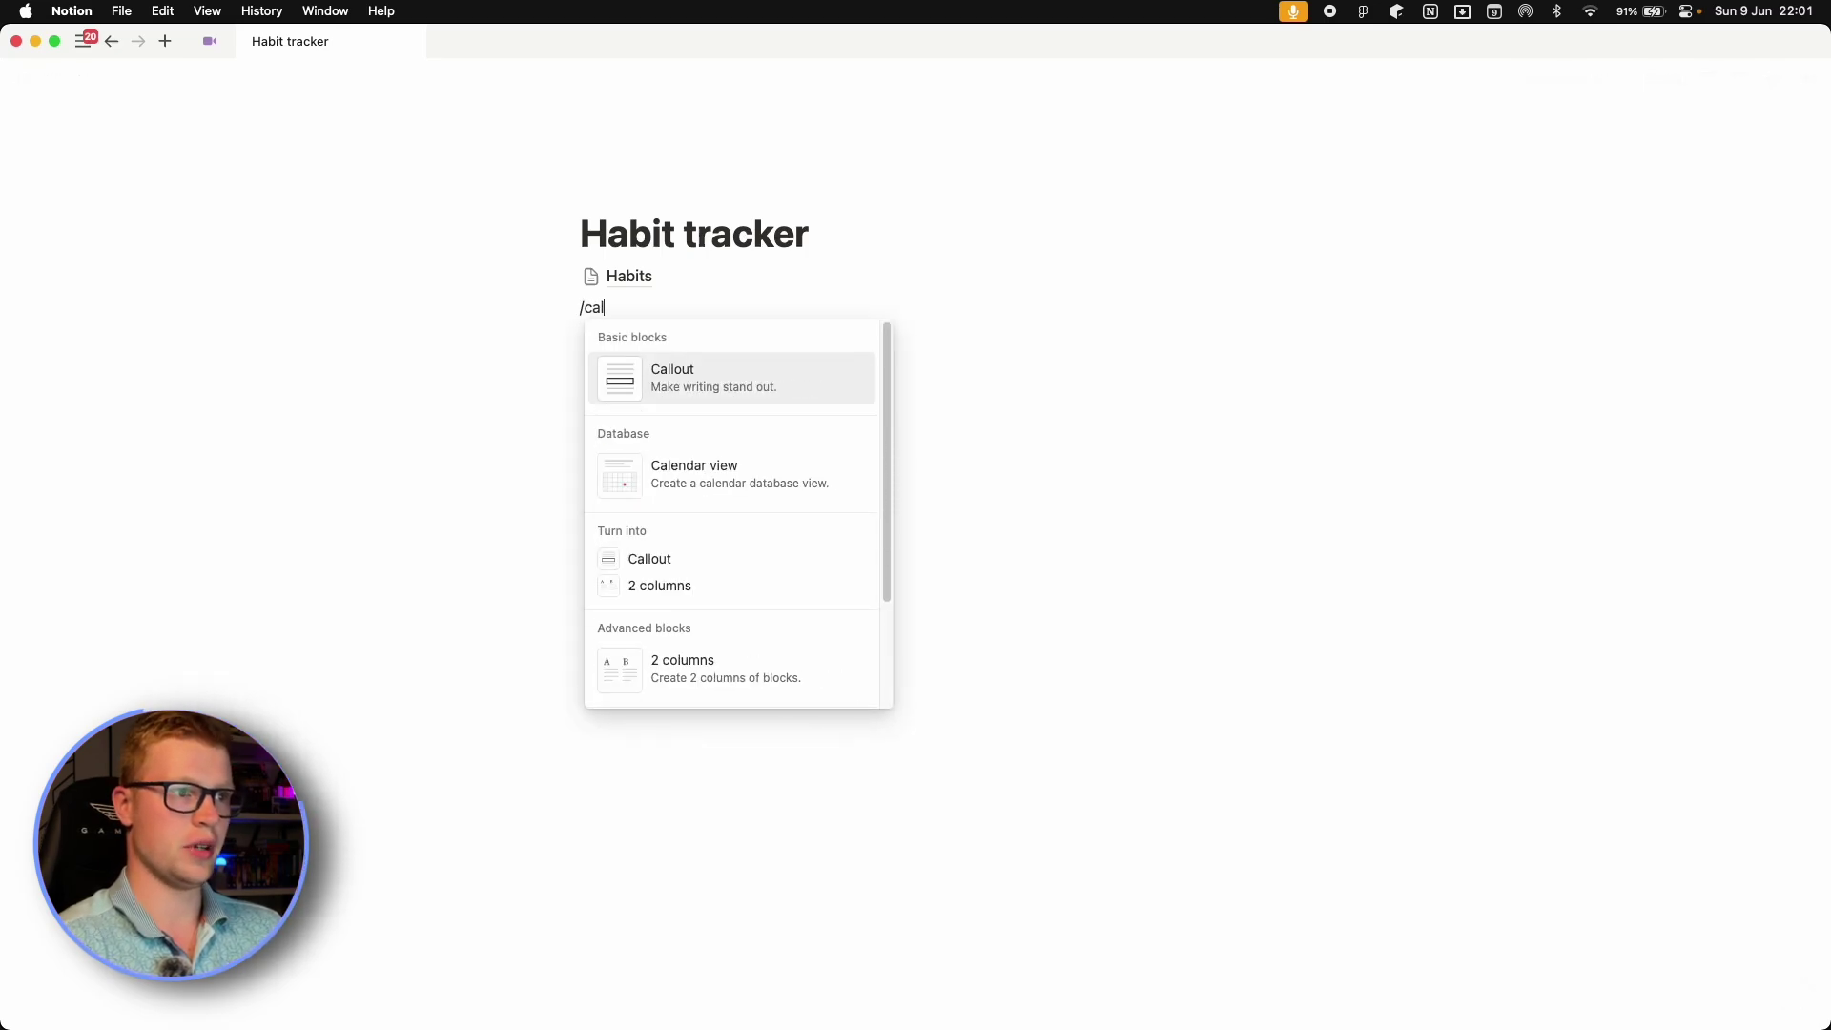
{"action": "key", "text": "Return"}
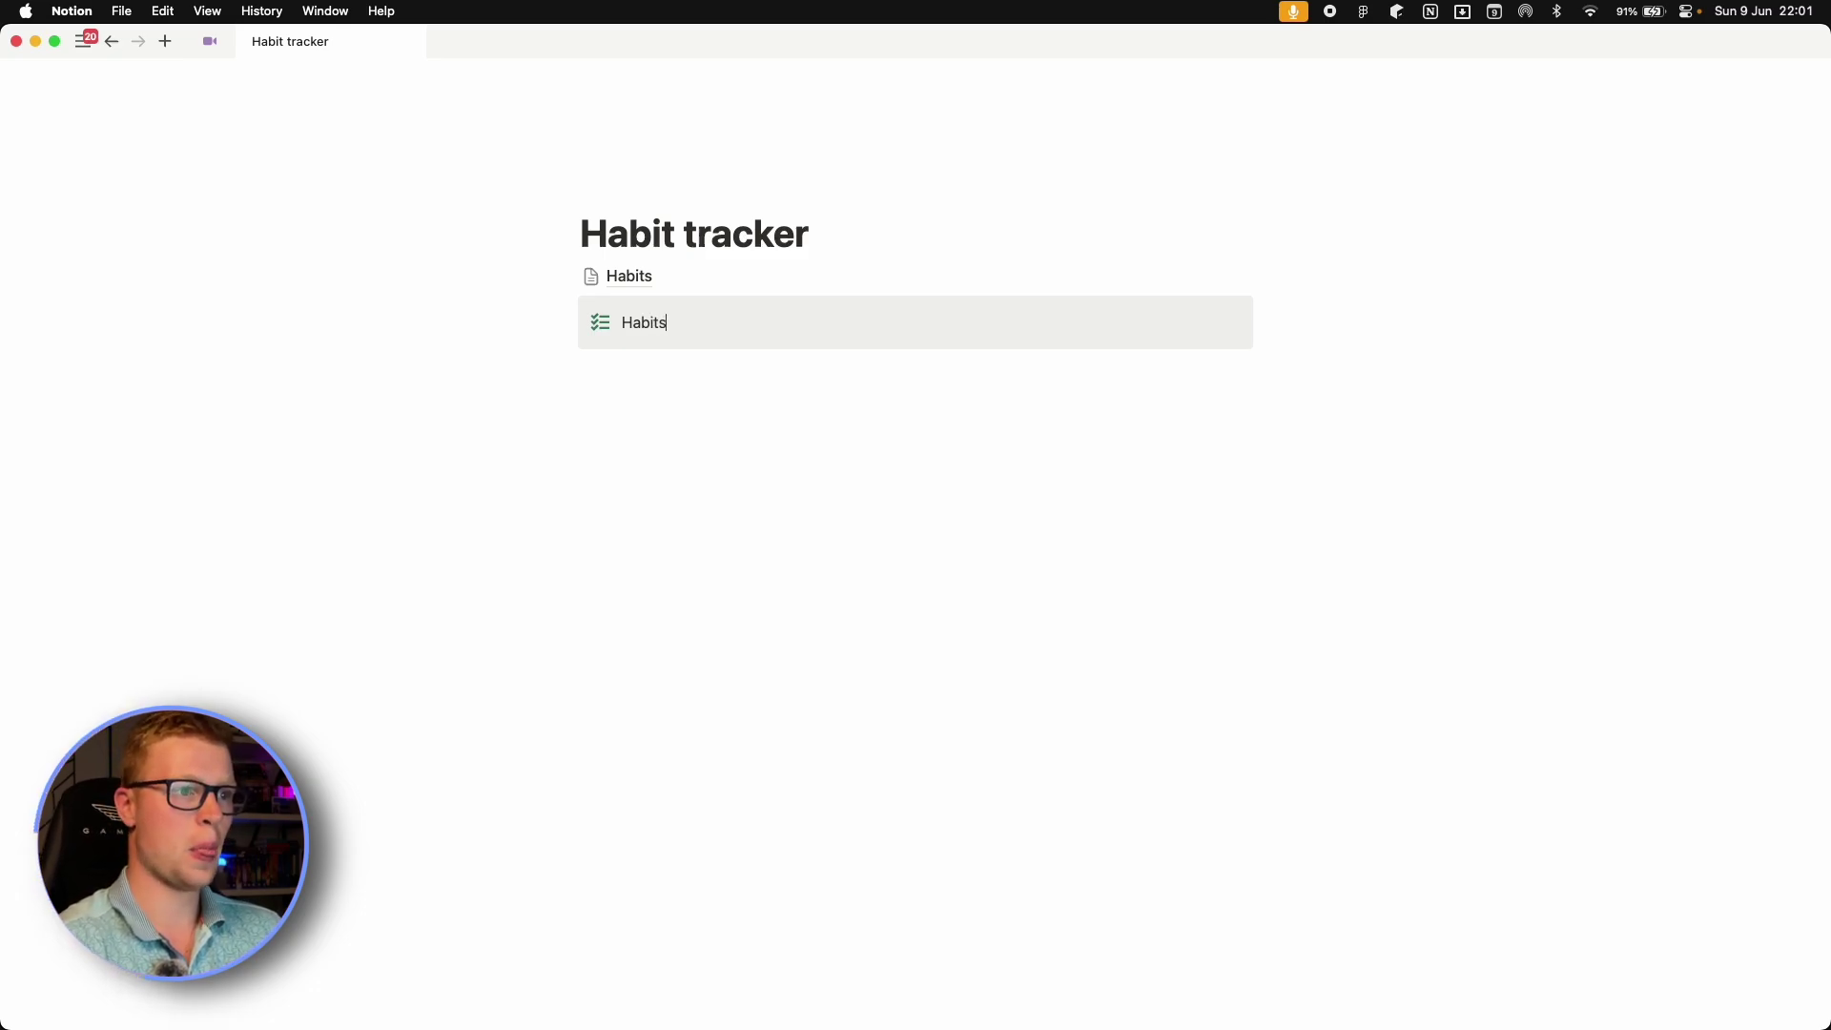
Add a linked view of the Habits database below the callout and hide its title.
{"action": "key", "text": "Return"}
{"action": "type", "text": "/linked"}
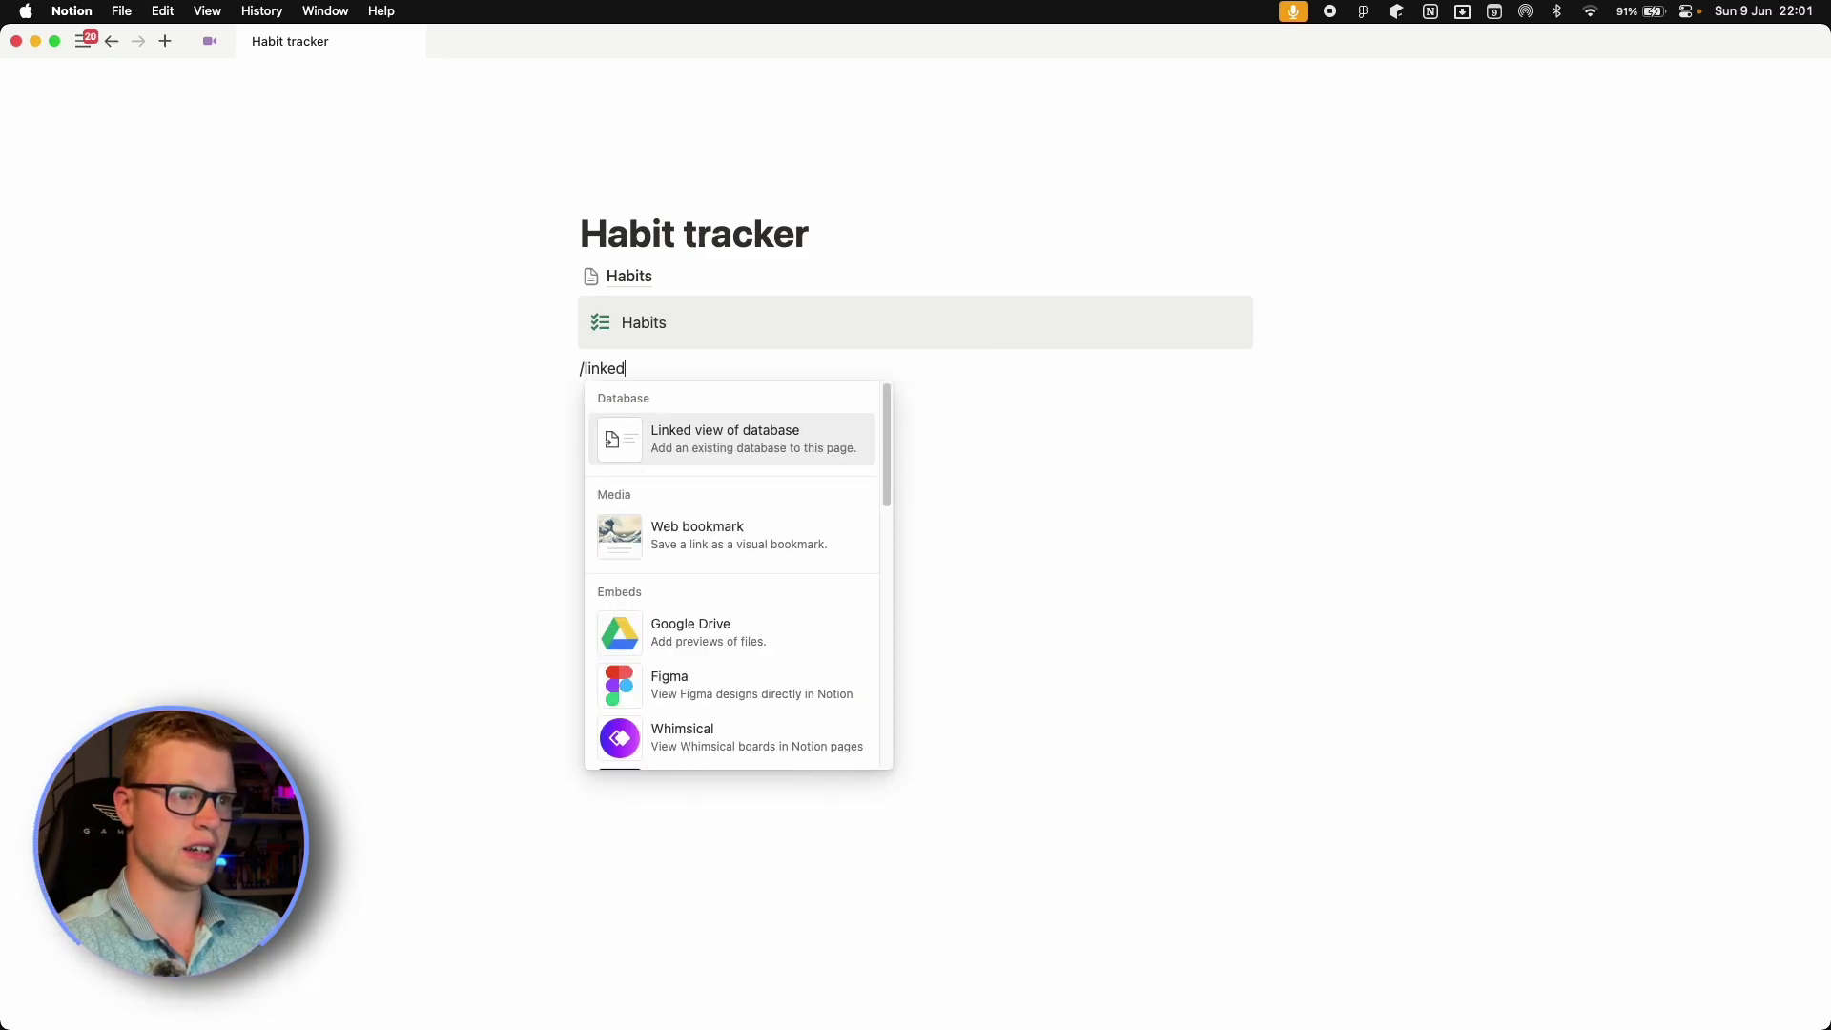
{"action": "left_click", "coordinate": [751, 436]}
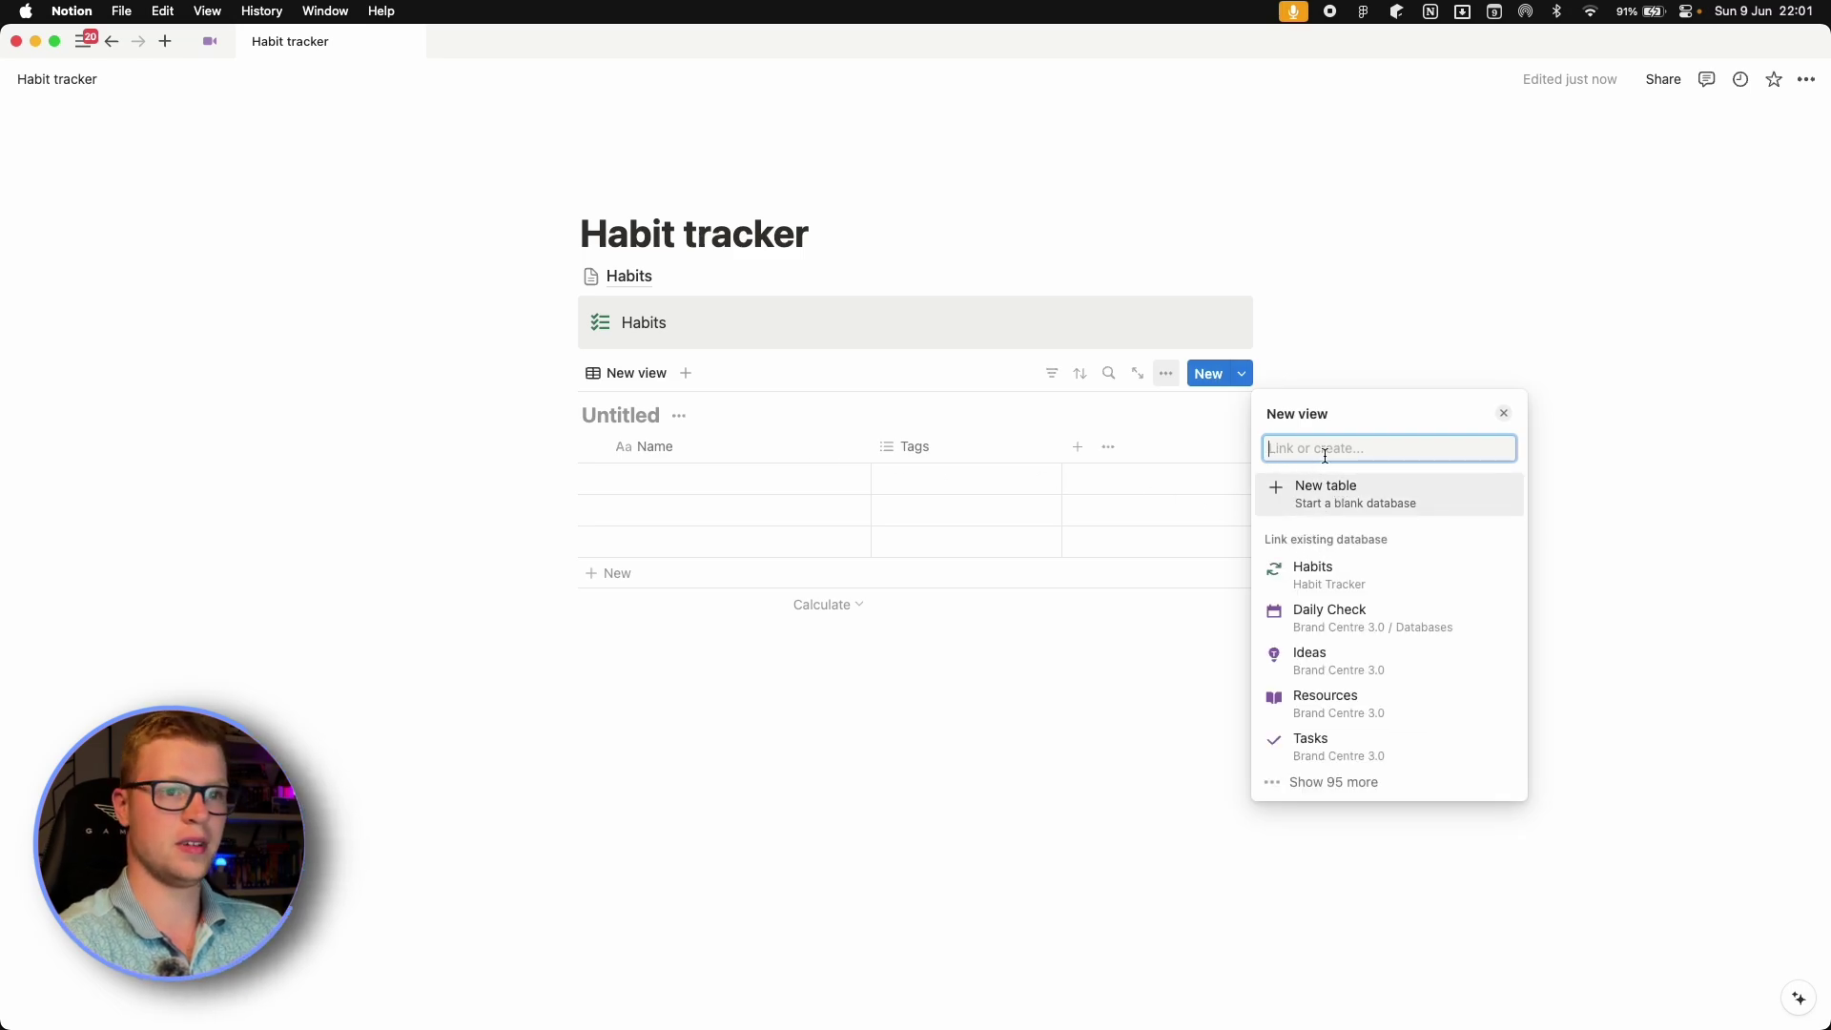
{"action": "type", "text": "habits"}
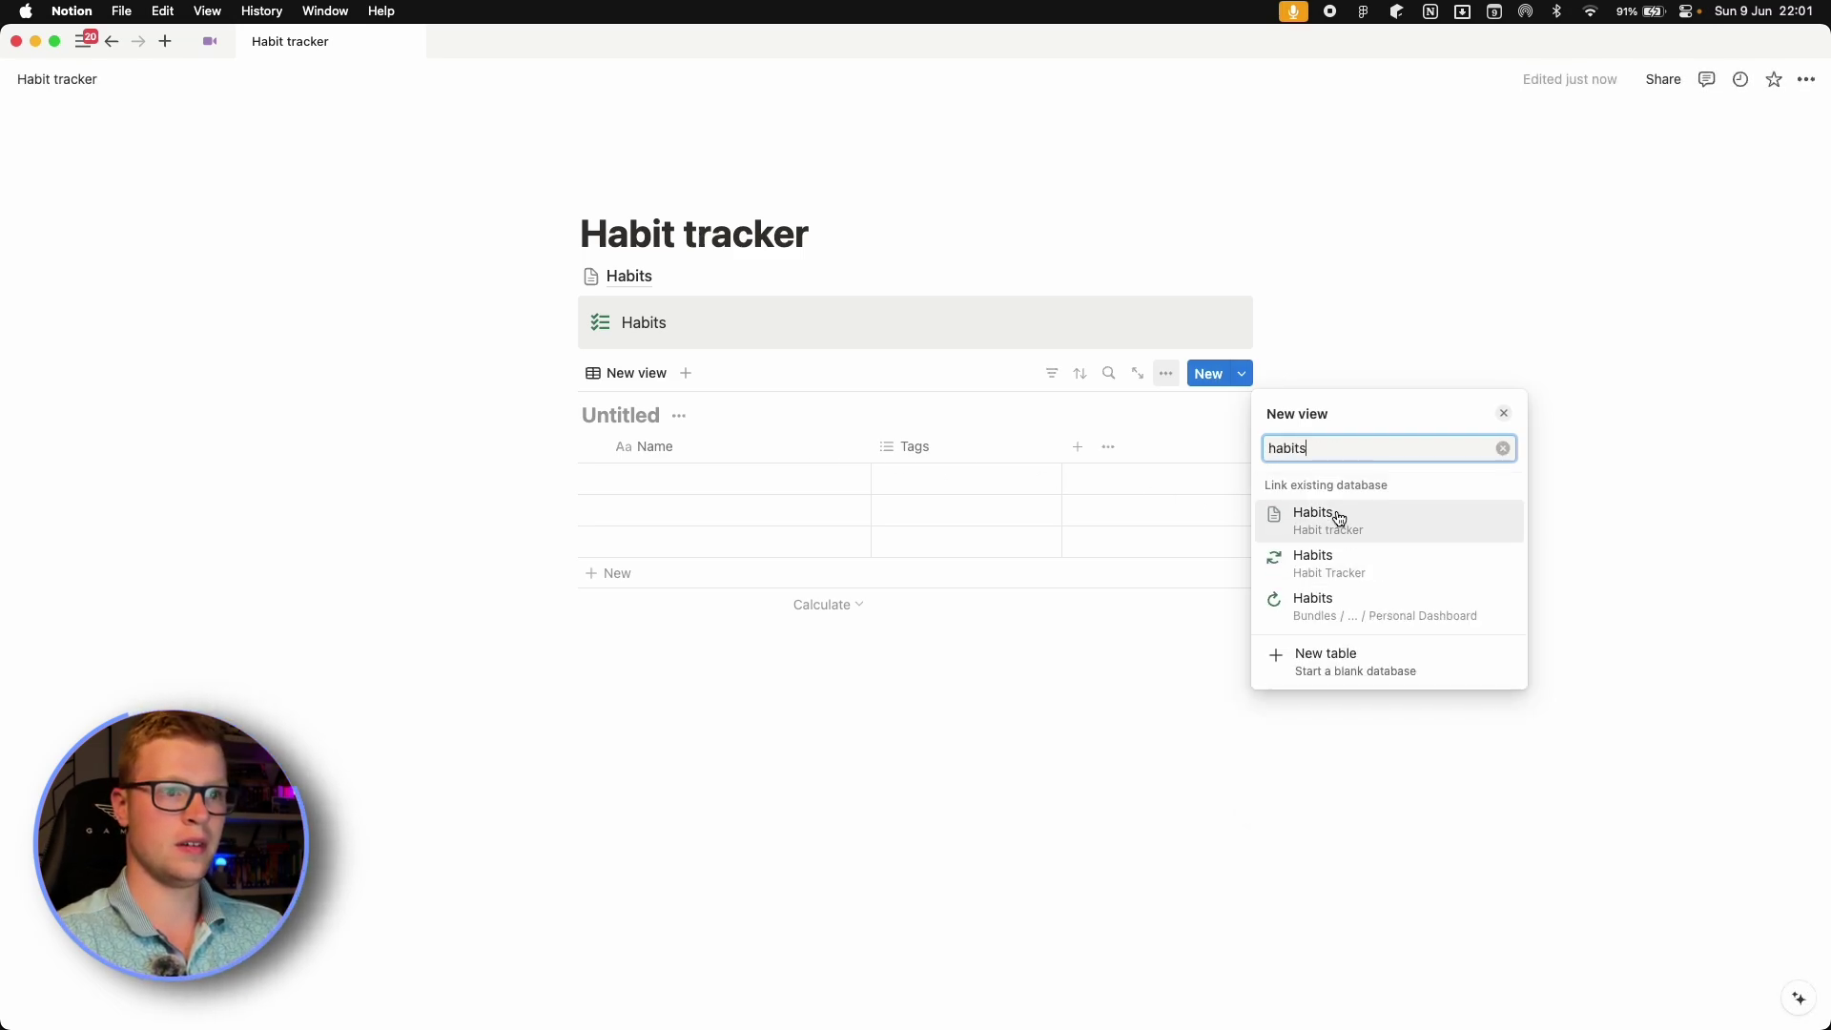
{"action": "left_click", "coordinate": [1339, 518]}
{"action": "left_click", "coordinate": [1013, 797]}
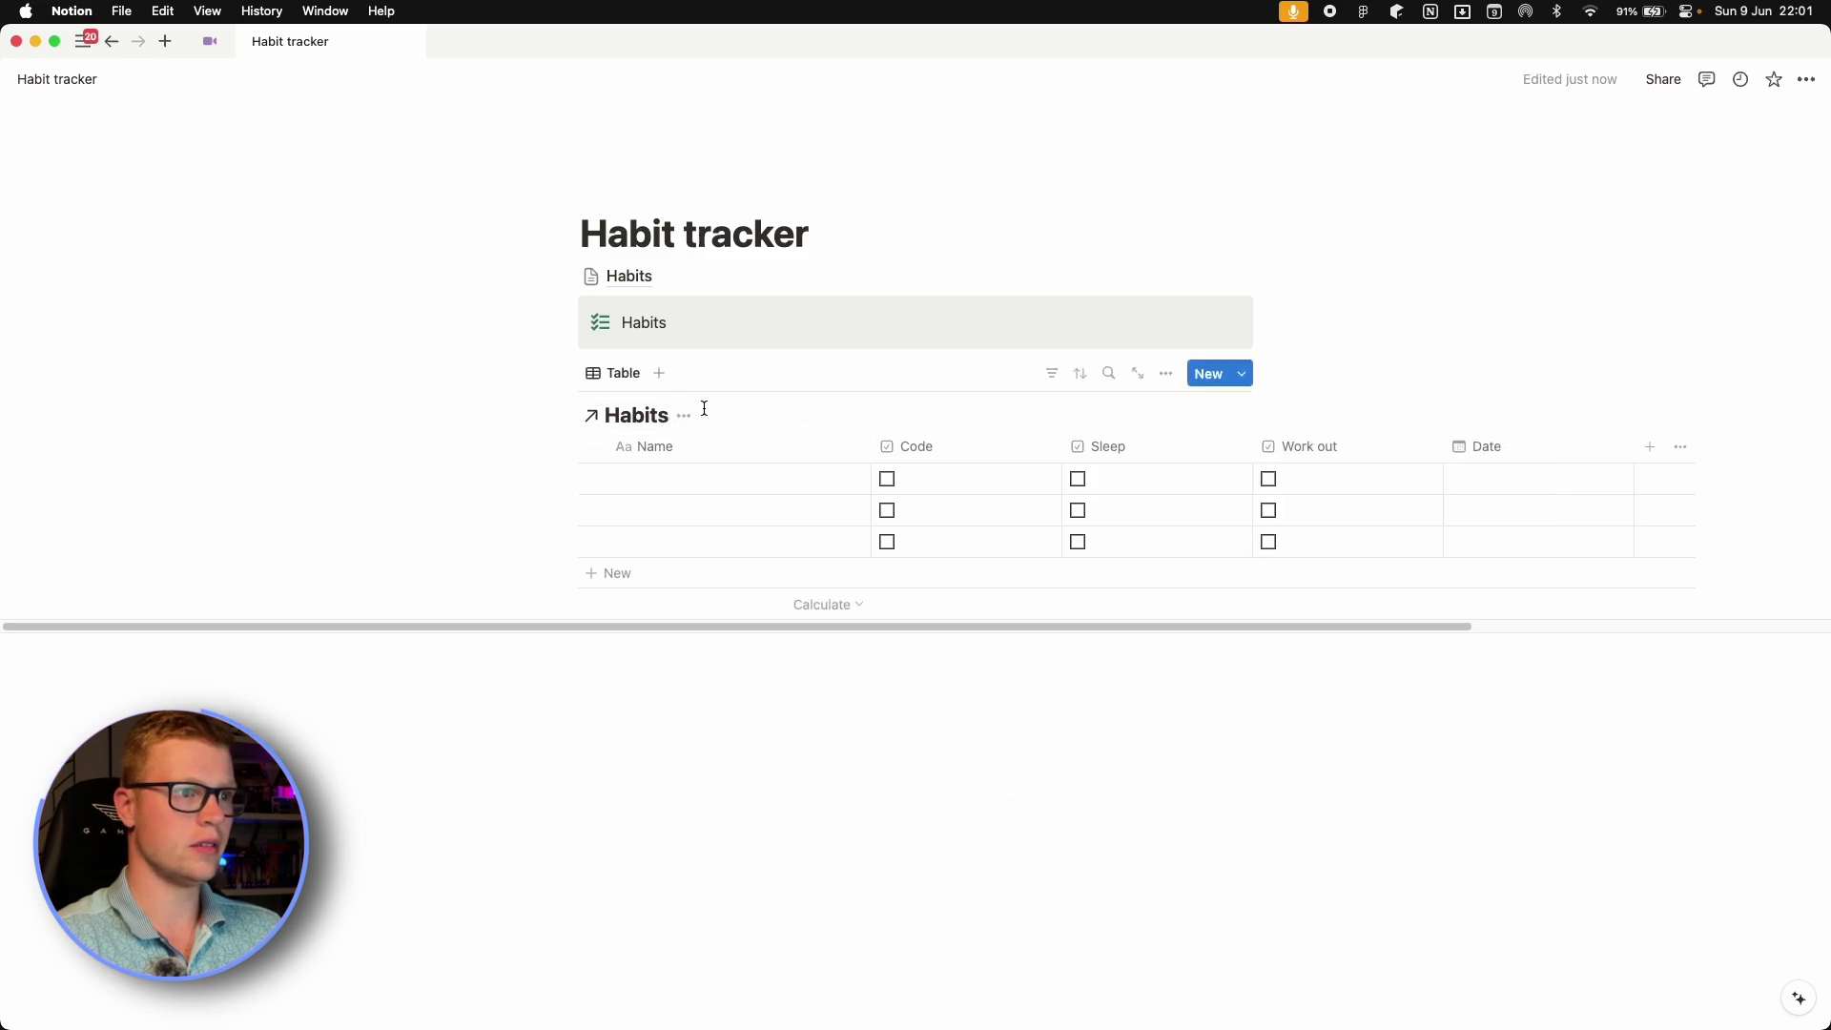
{"action": "left_click", "coordinate": [684, 416]}
{"action": "left_click", "coordinate": [639, 514]}
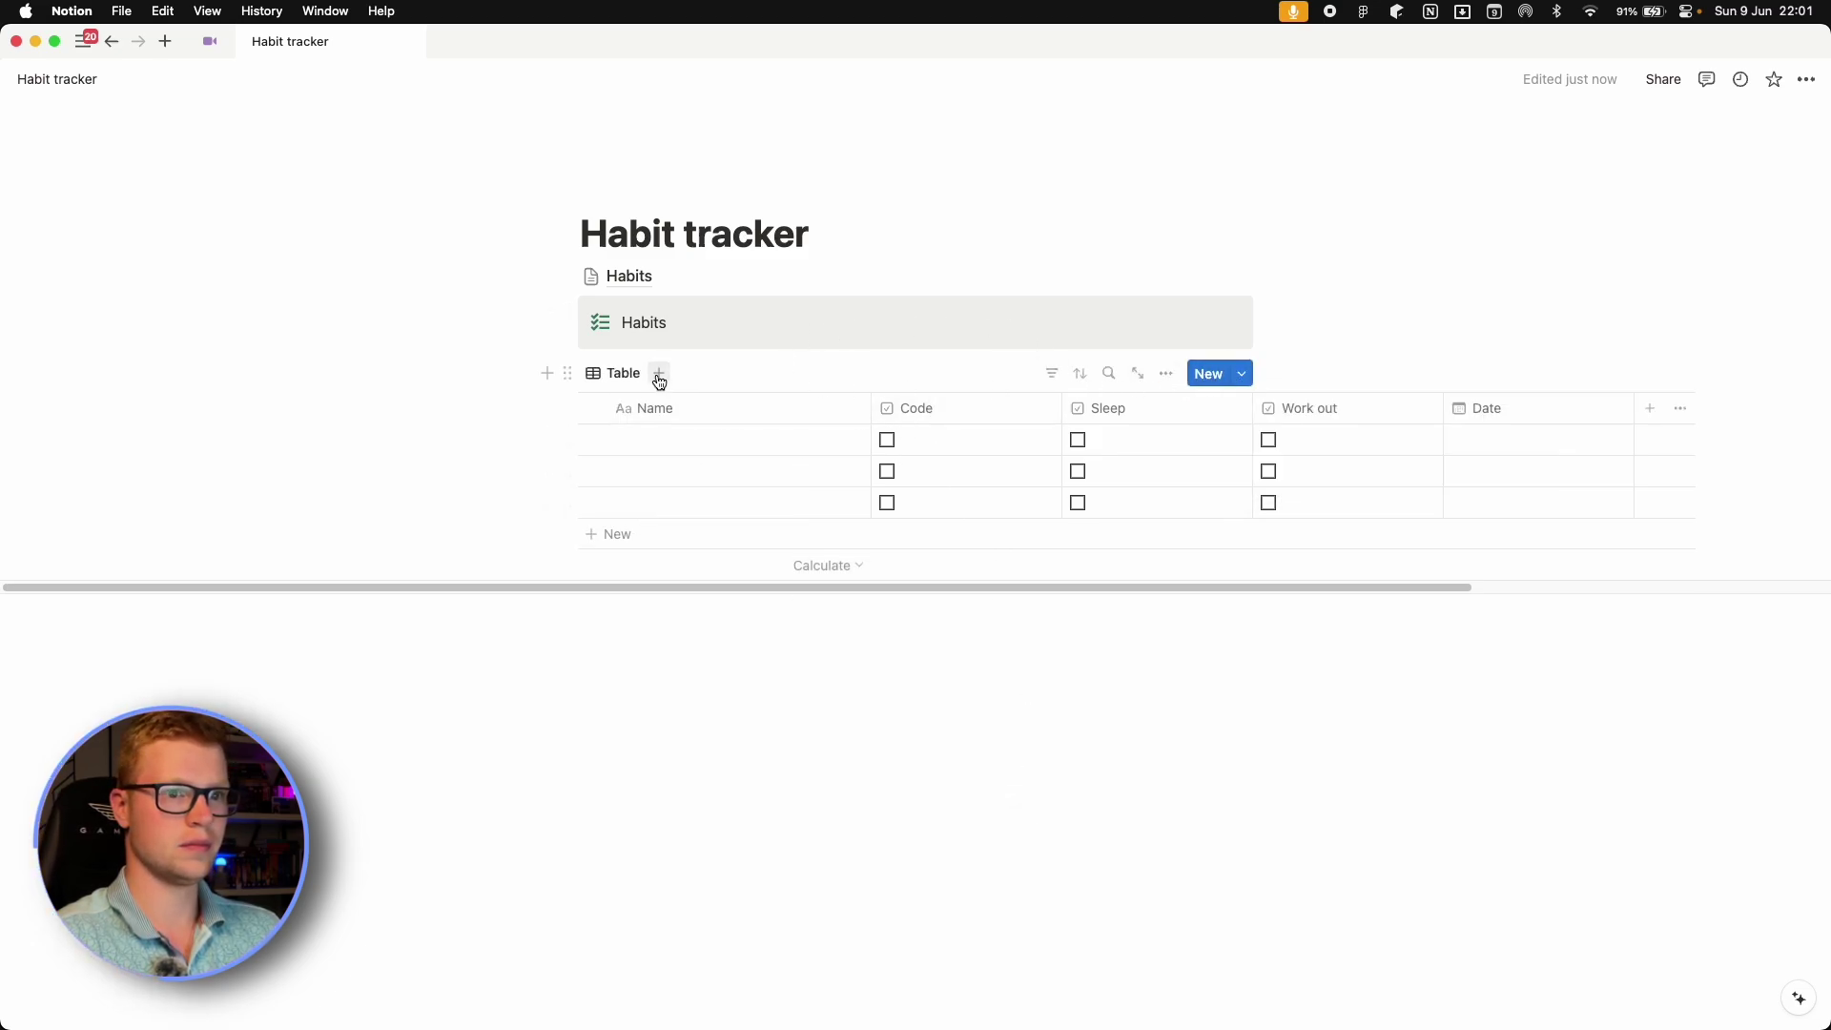
Add a new Gallery view of Habits with hidden title and Card preview set to None.
{"action": "left_click", "coordinate": [658, 373]}
{"action": "left_click", "coordinate": [1335, 521]}
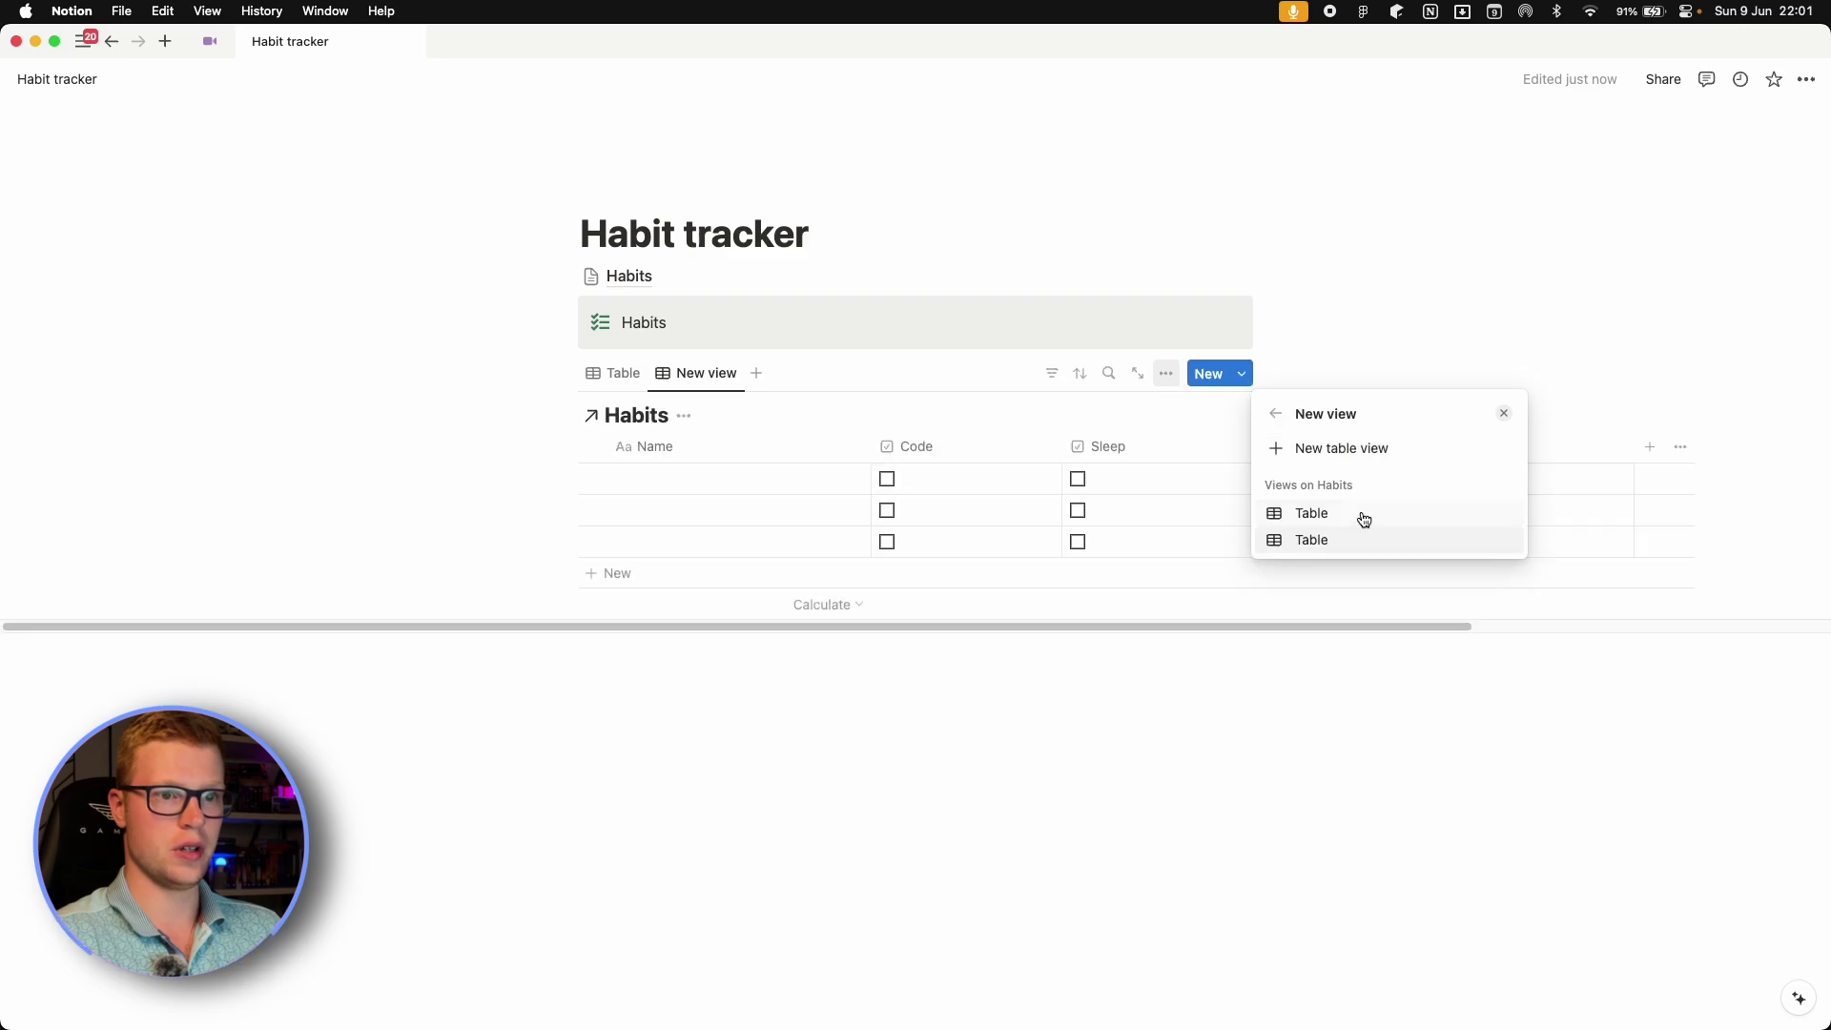
{"action": "left_click", "coordinate": [1354, 448]}
{"action": "left_click", "coordinate": [1475, 572]}
{"action": "left_click", "coordinate": [1497, 628]}
{"action": "left_click", "coordinate": [1497, 660]}
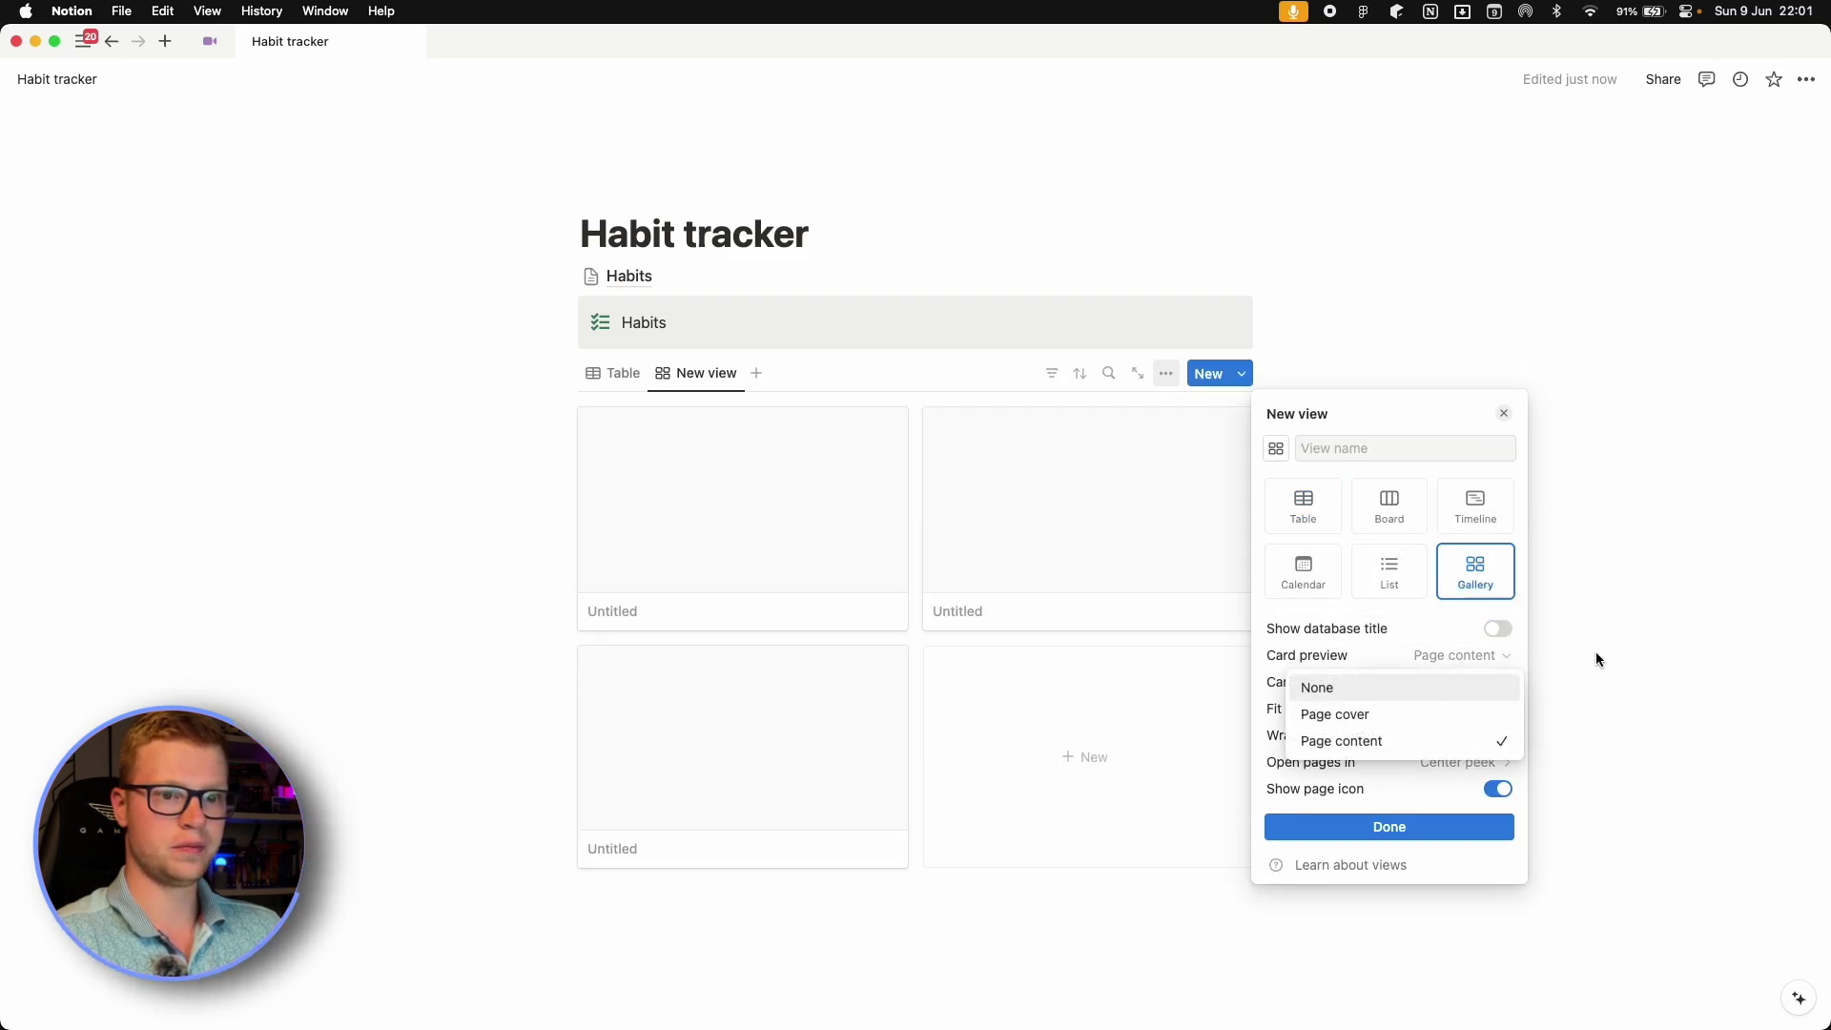
{"action": "left_click", "coordinate": [1488, 658]}
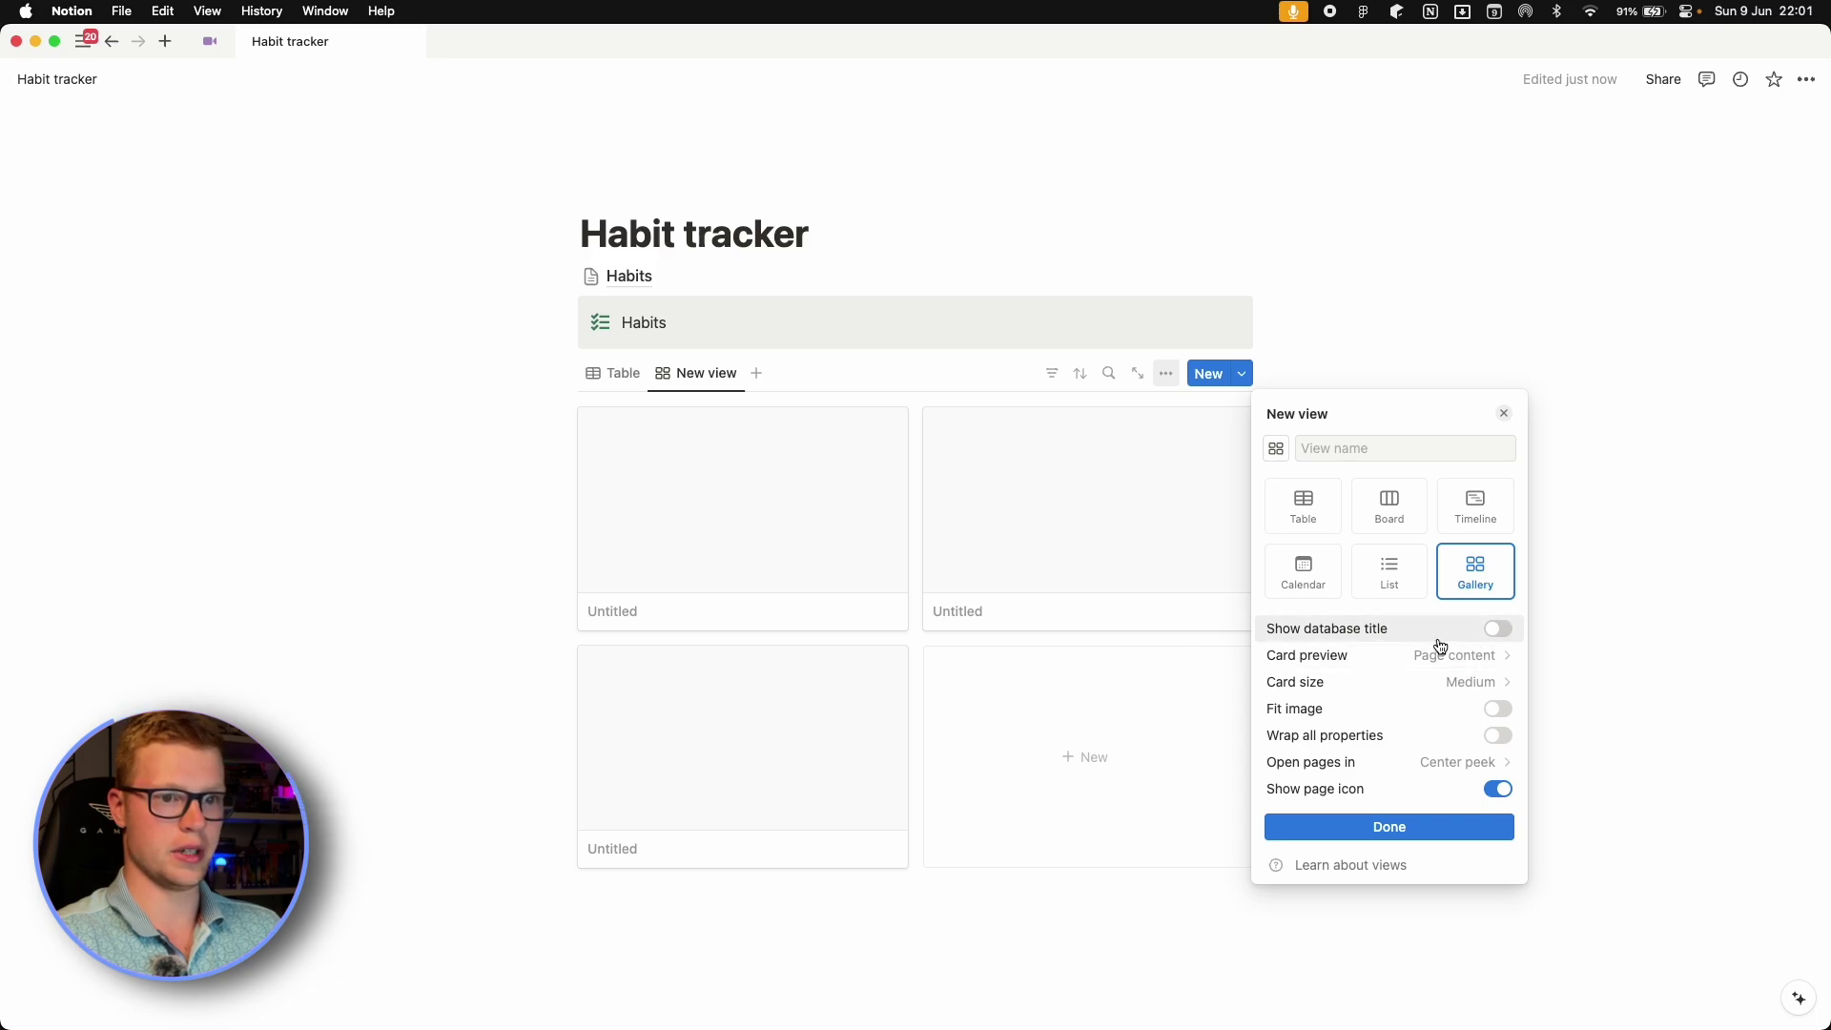
{"action": "left_click", "coordinate": [1483, 665]}
{"action": "left_click", "coordinate": [1391, 696]}
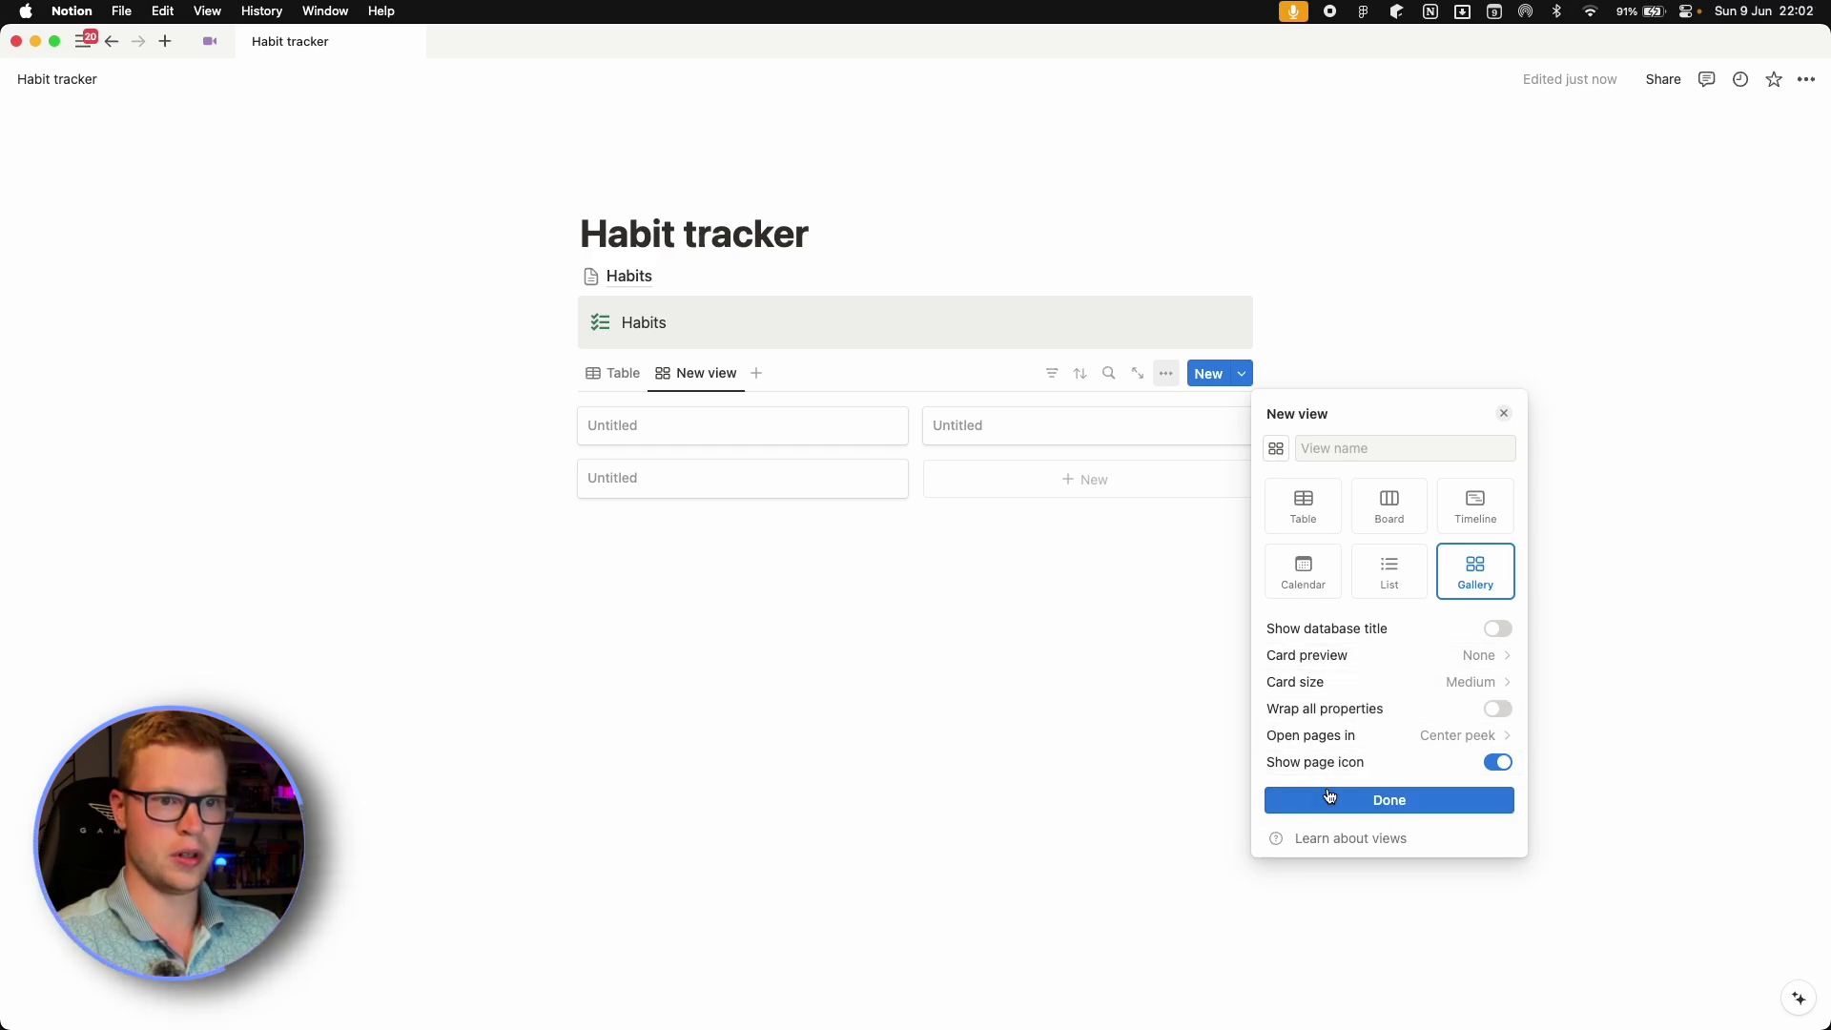
{"action": "left_click", "coordinate": [1459, 801]}
Show the Code, Sleep and Work out properties on every gallery card.
{"action": "left_click", "coordinate": [1433, 528]}
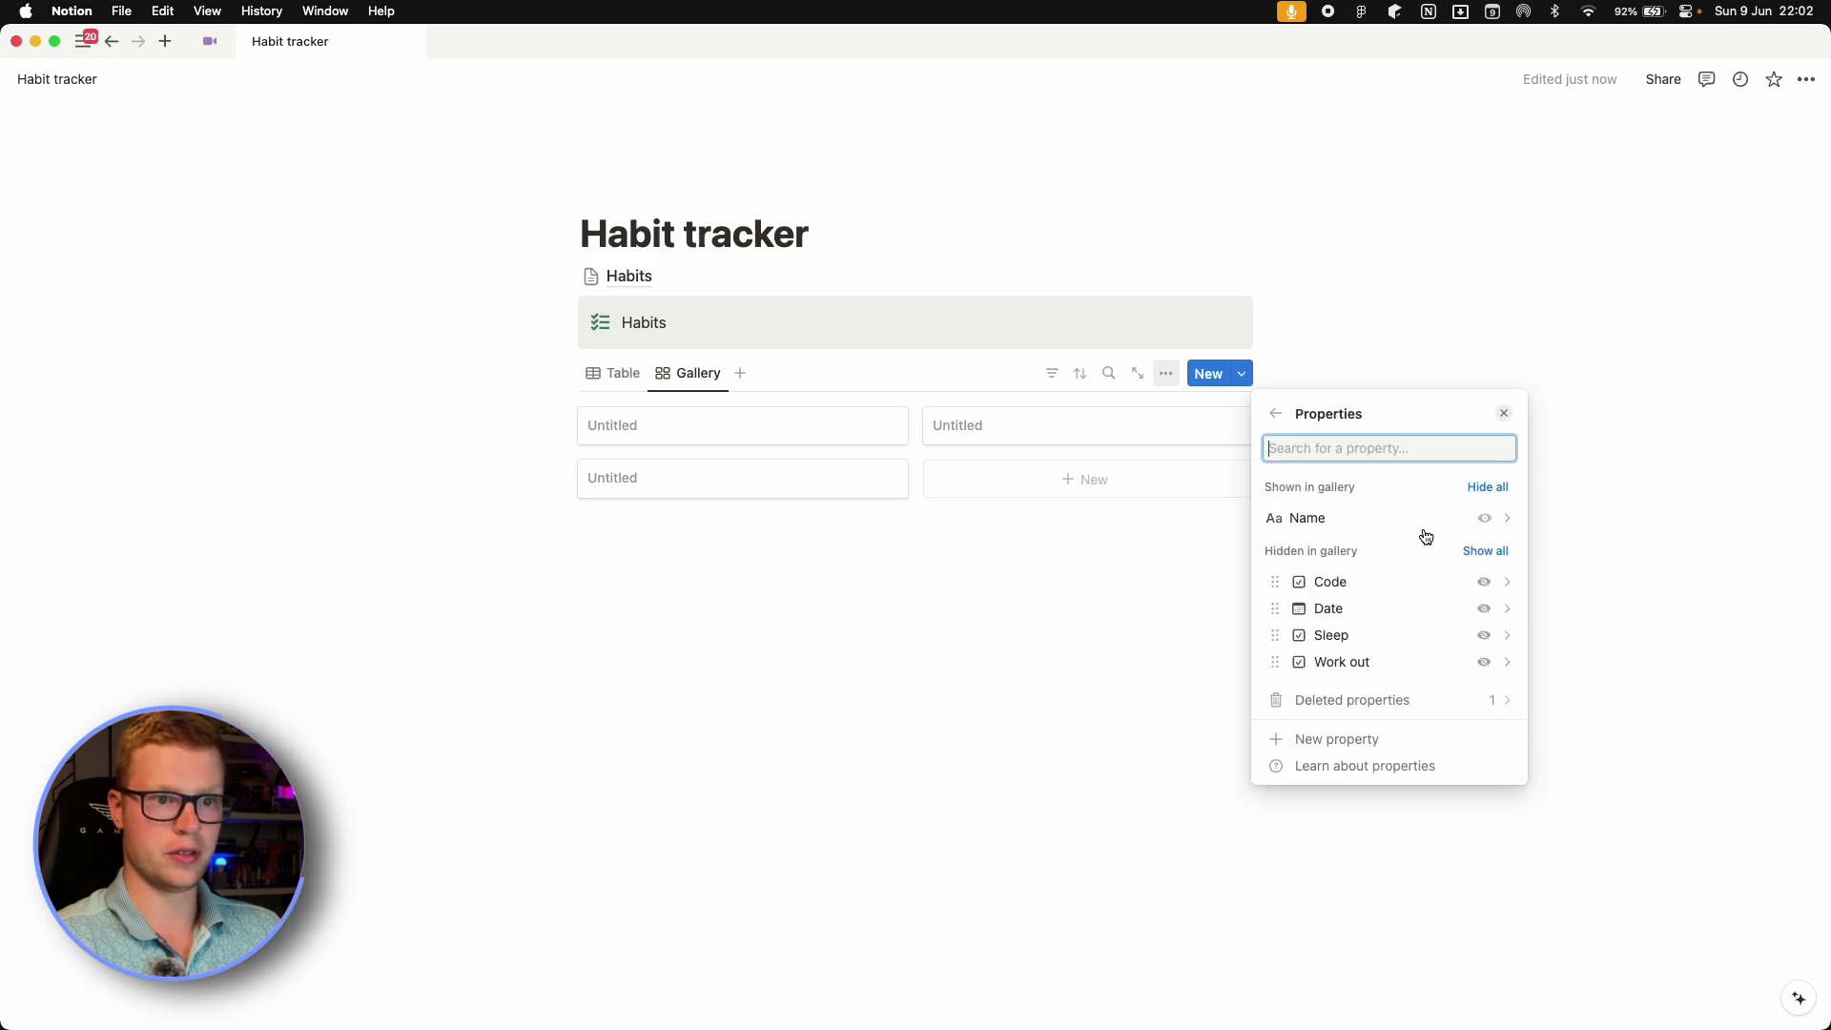
{"action": "left_click", "coordinate": [1483, 581]}
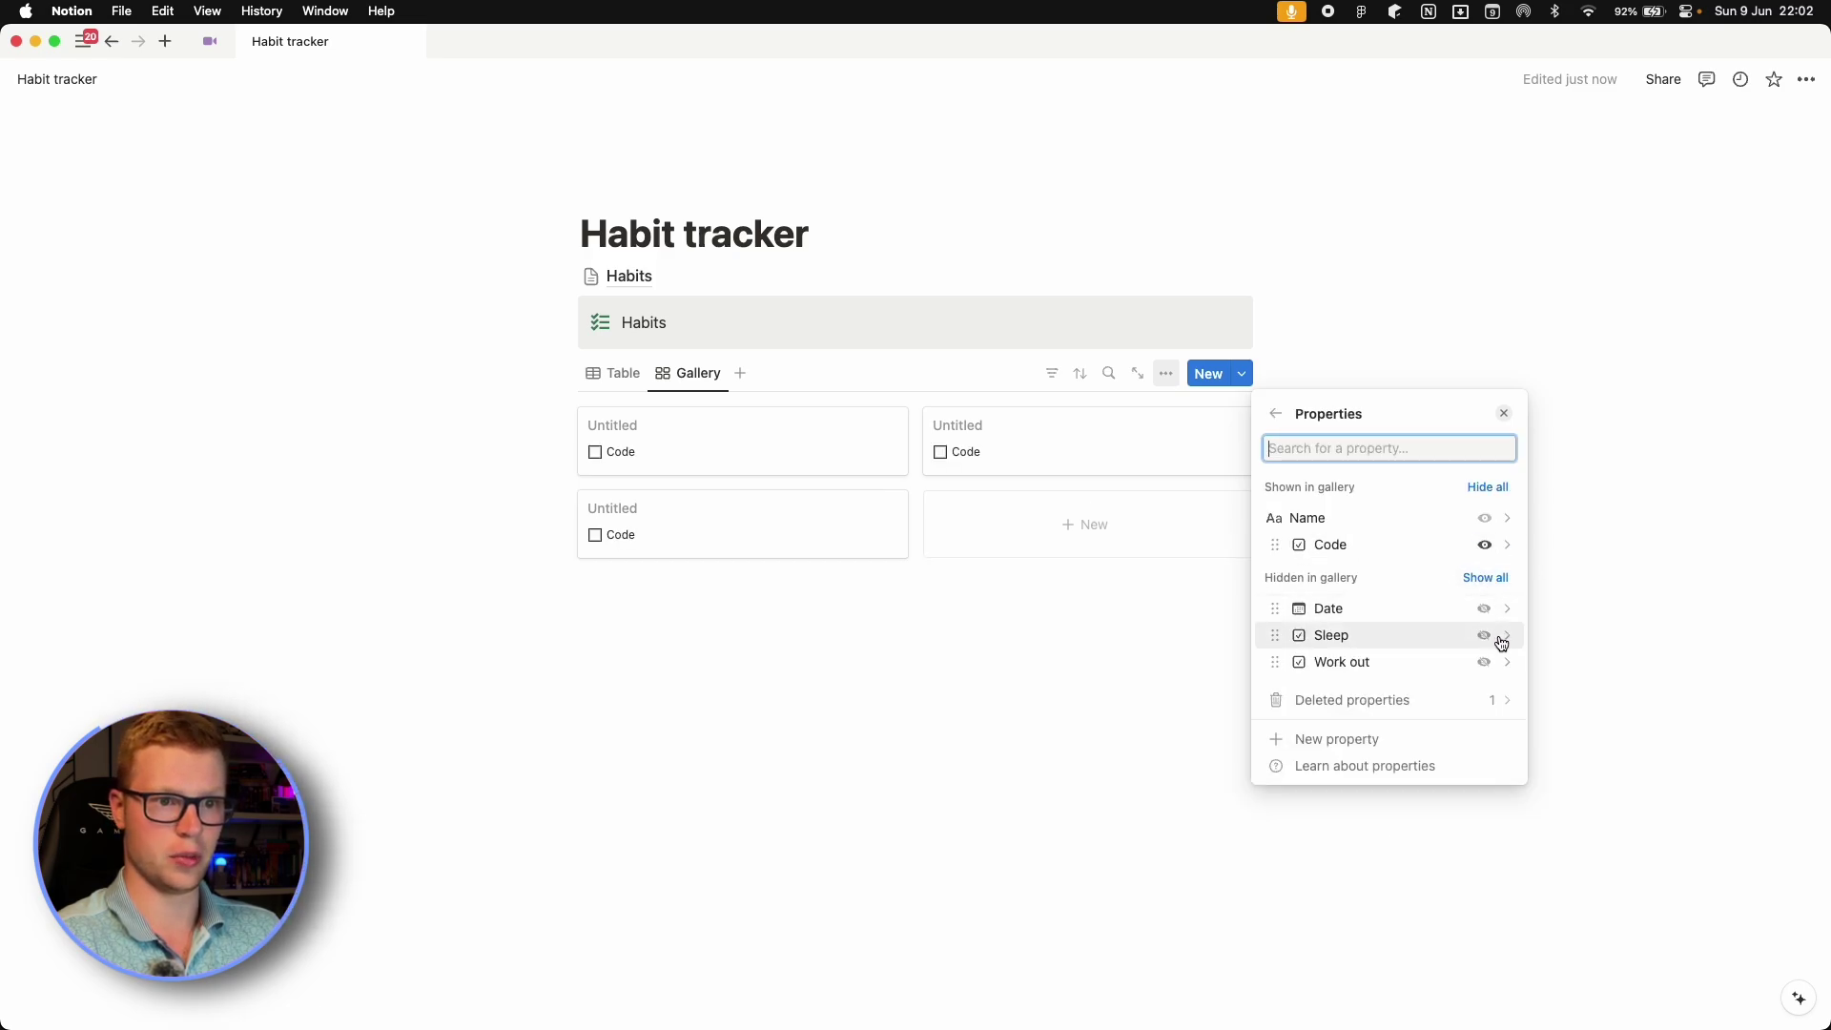
{"action": "left_click", "coordinate": [1486, 636]}
{"action": "left_click", "coordinate": [1485, 662]}
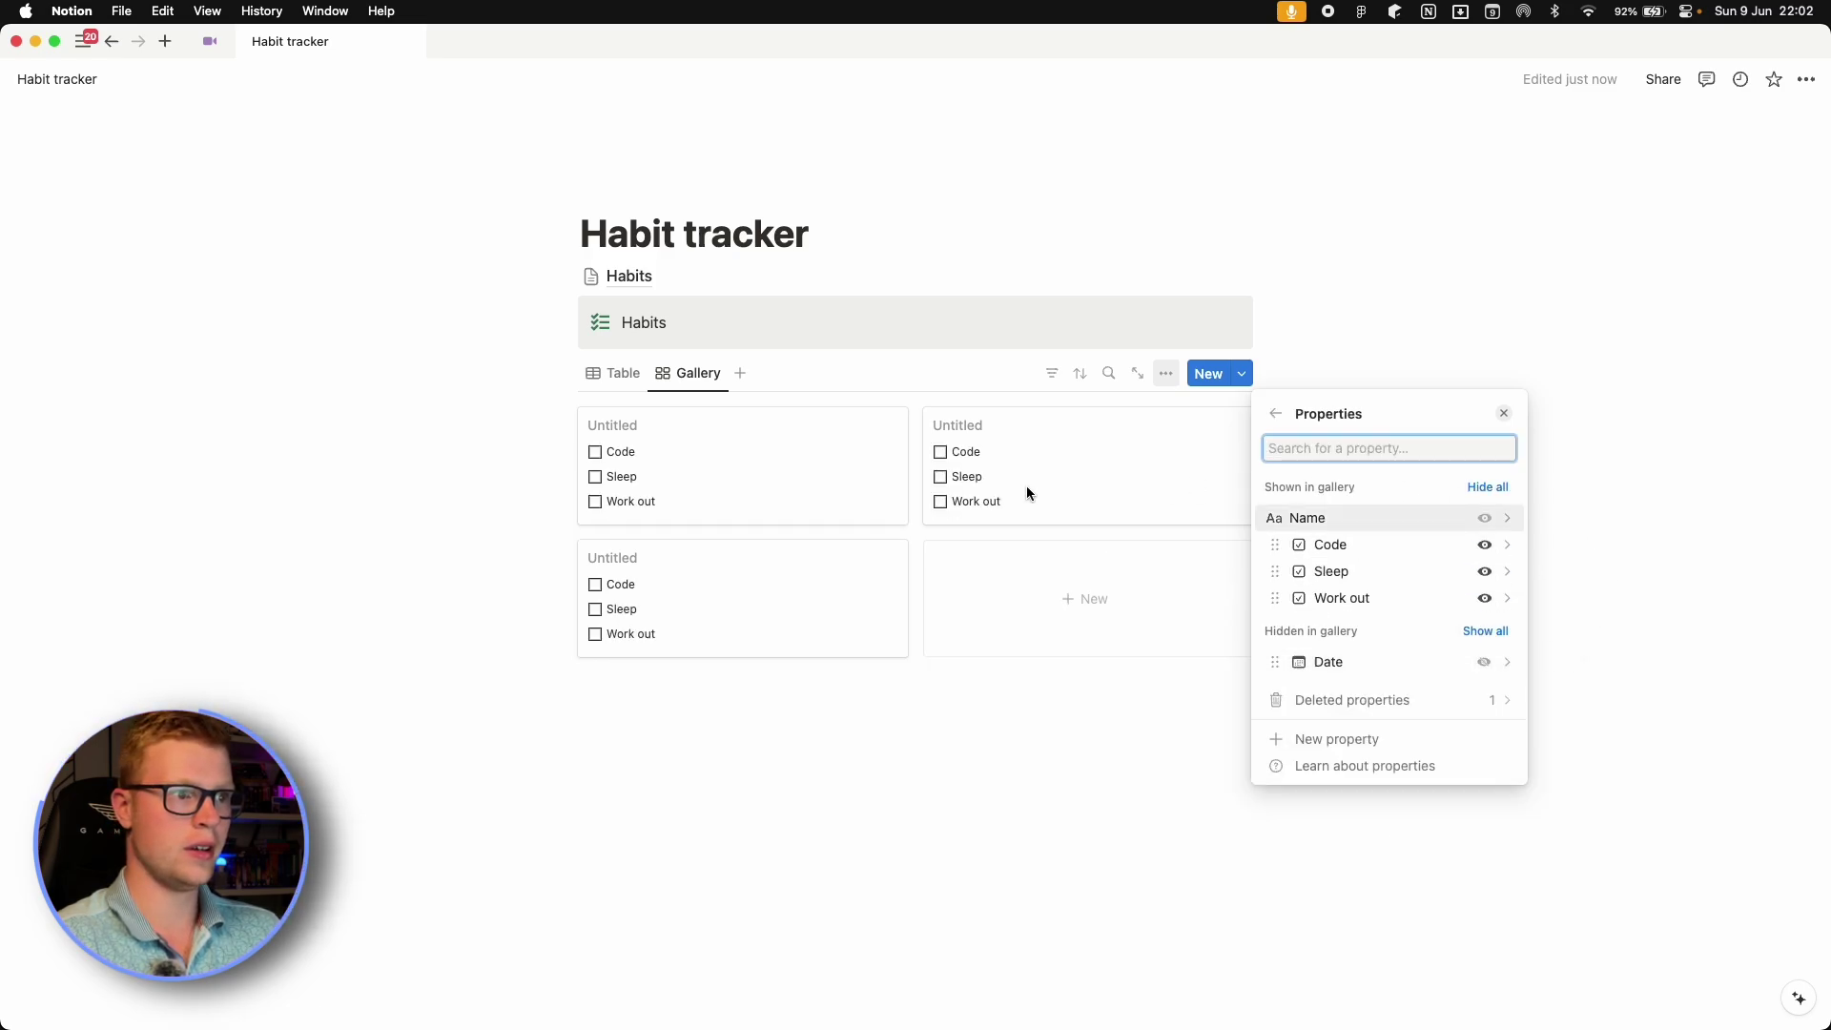
{"action": "left_click", "coordinate": [988, 792]}
Delete the old Table view.
{"action": "right_click", "coordinate": [616, 373]}
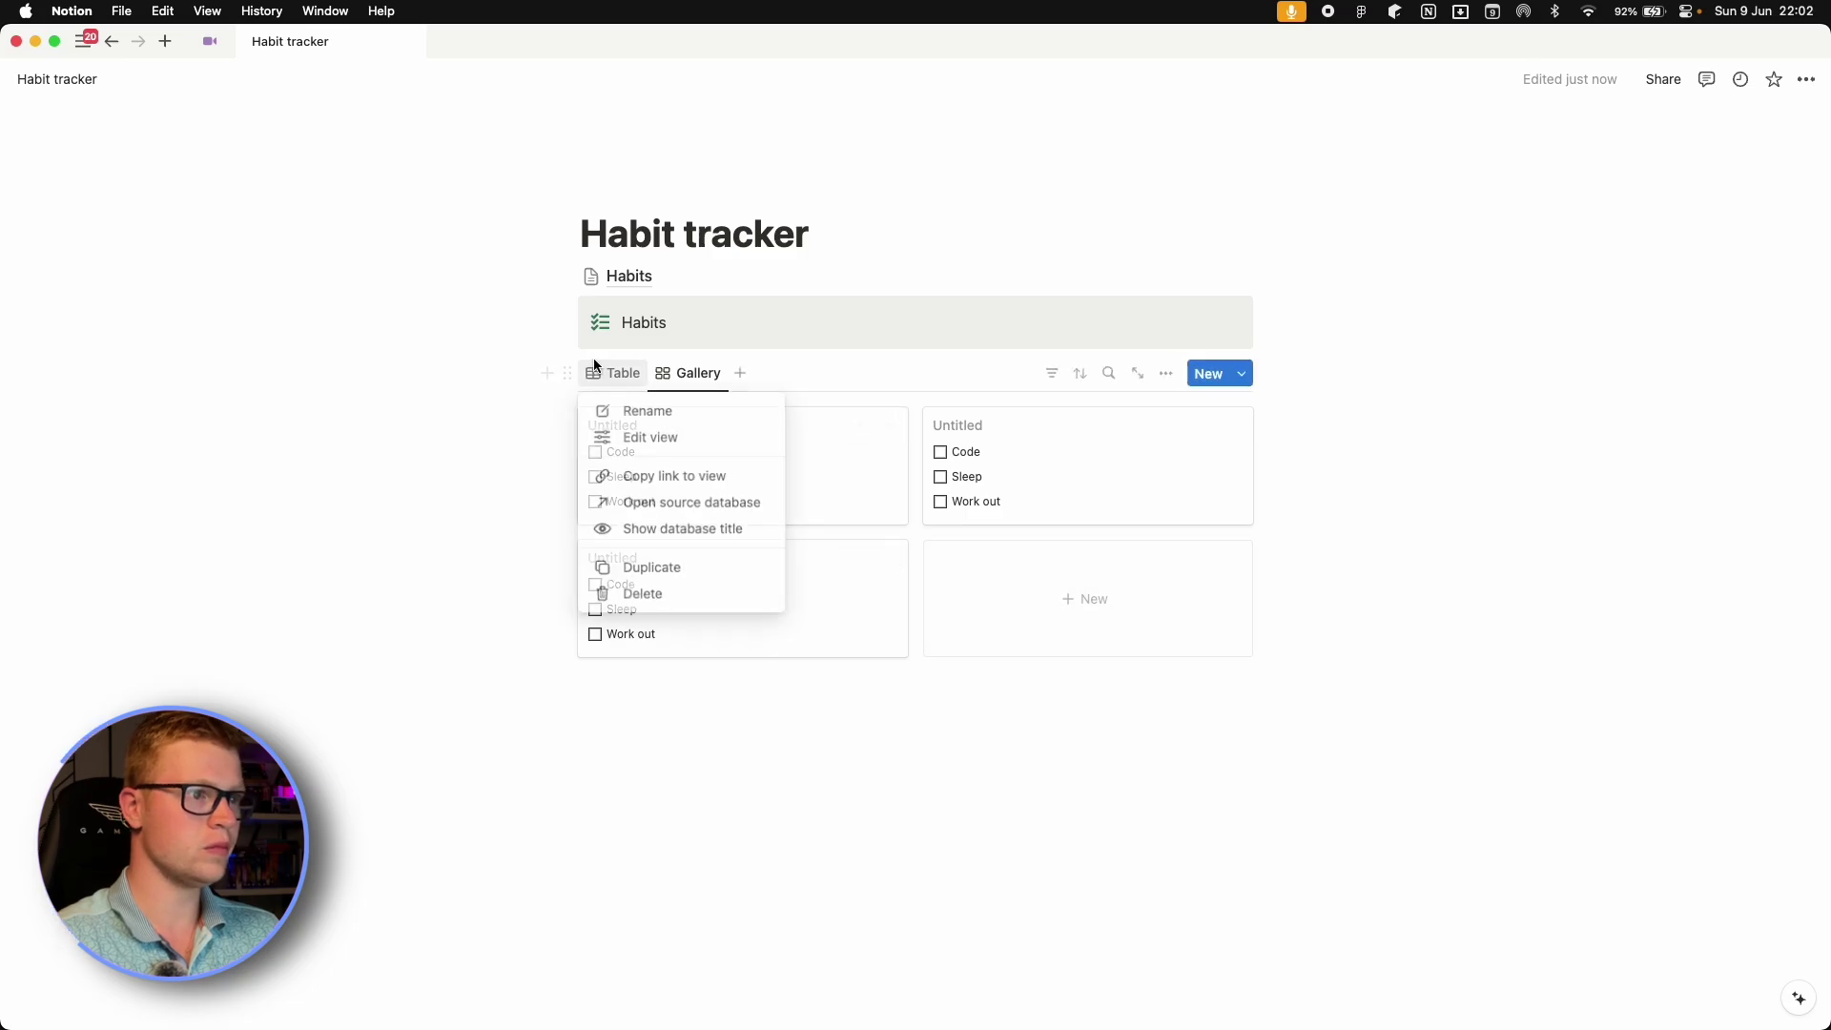
{"action": "left_click", "coordinate": [674, 597]}
{"action": "left_click", "coordinate": [953, 552]}
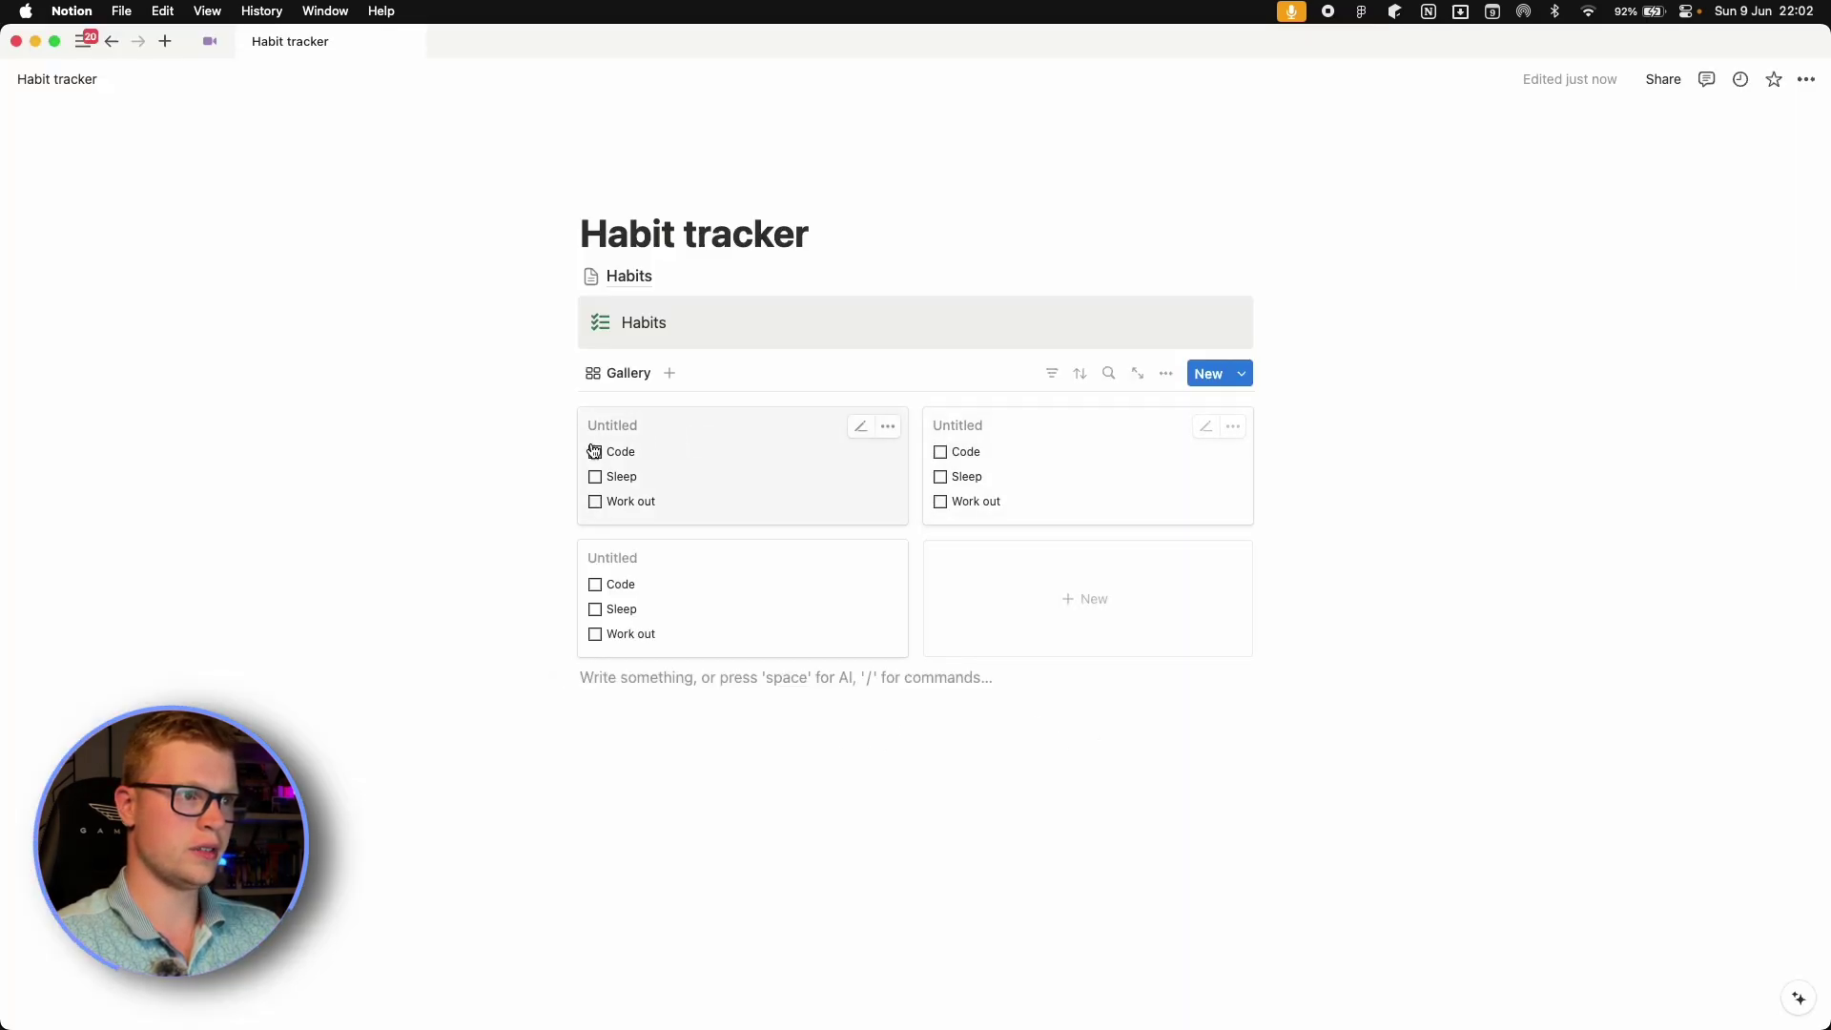
Move the gallery into the Habits callout and set the page to Full width.
{"action": "left_click_drag", "start_coordinate": [564, 364], "coordinate": [648, 338]}
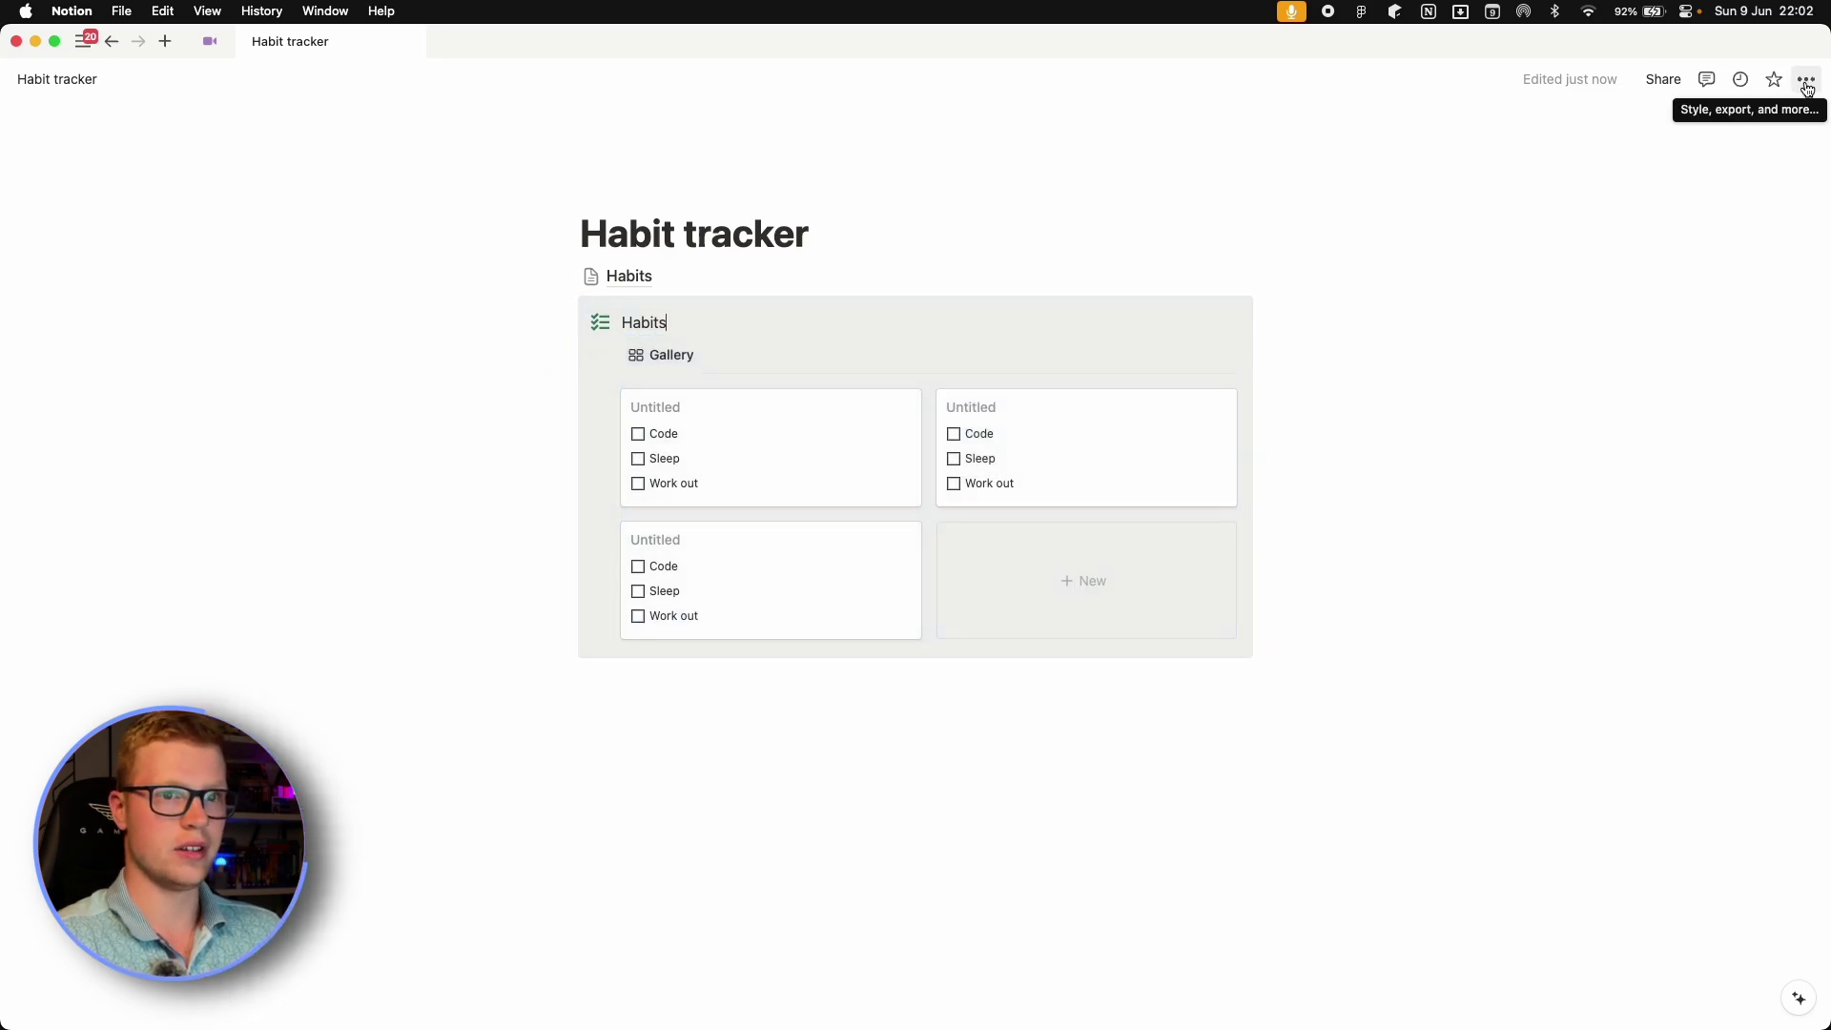
{"action": "left_click", "coordinate": [1805, 82]}
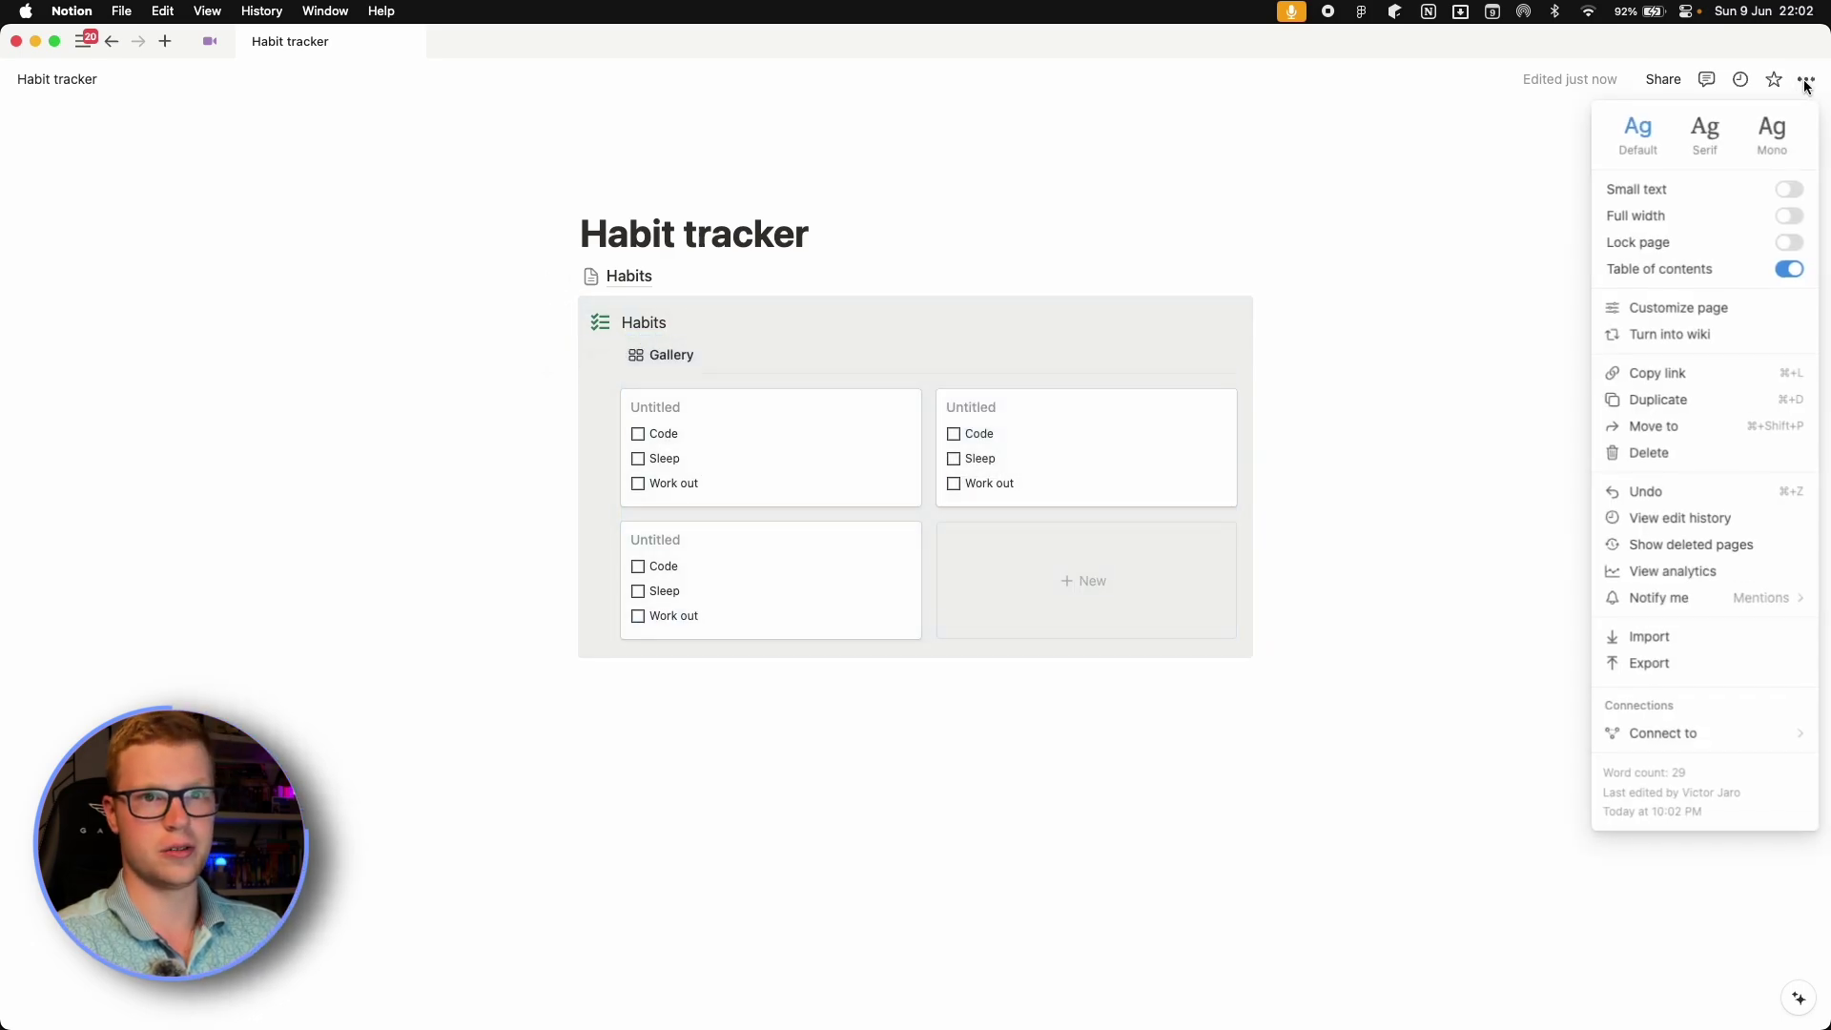
{"action": "left_click", "coordinate": [1791, 218]}
{"action": "key", "text": "Escape"}
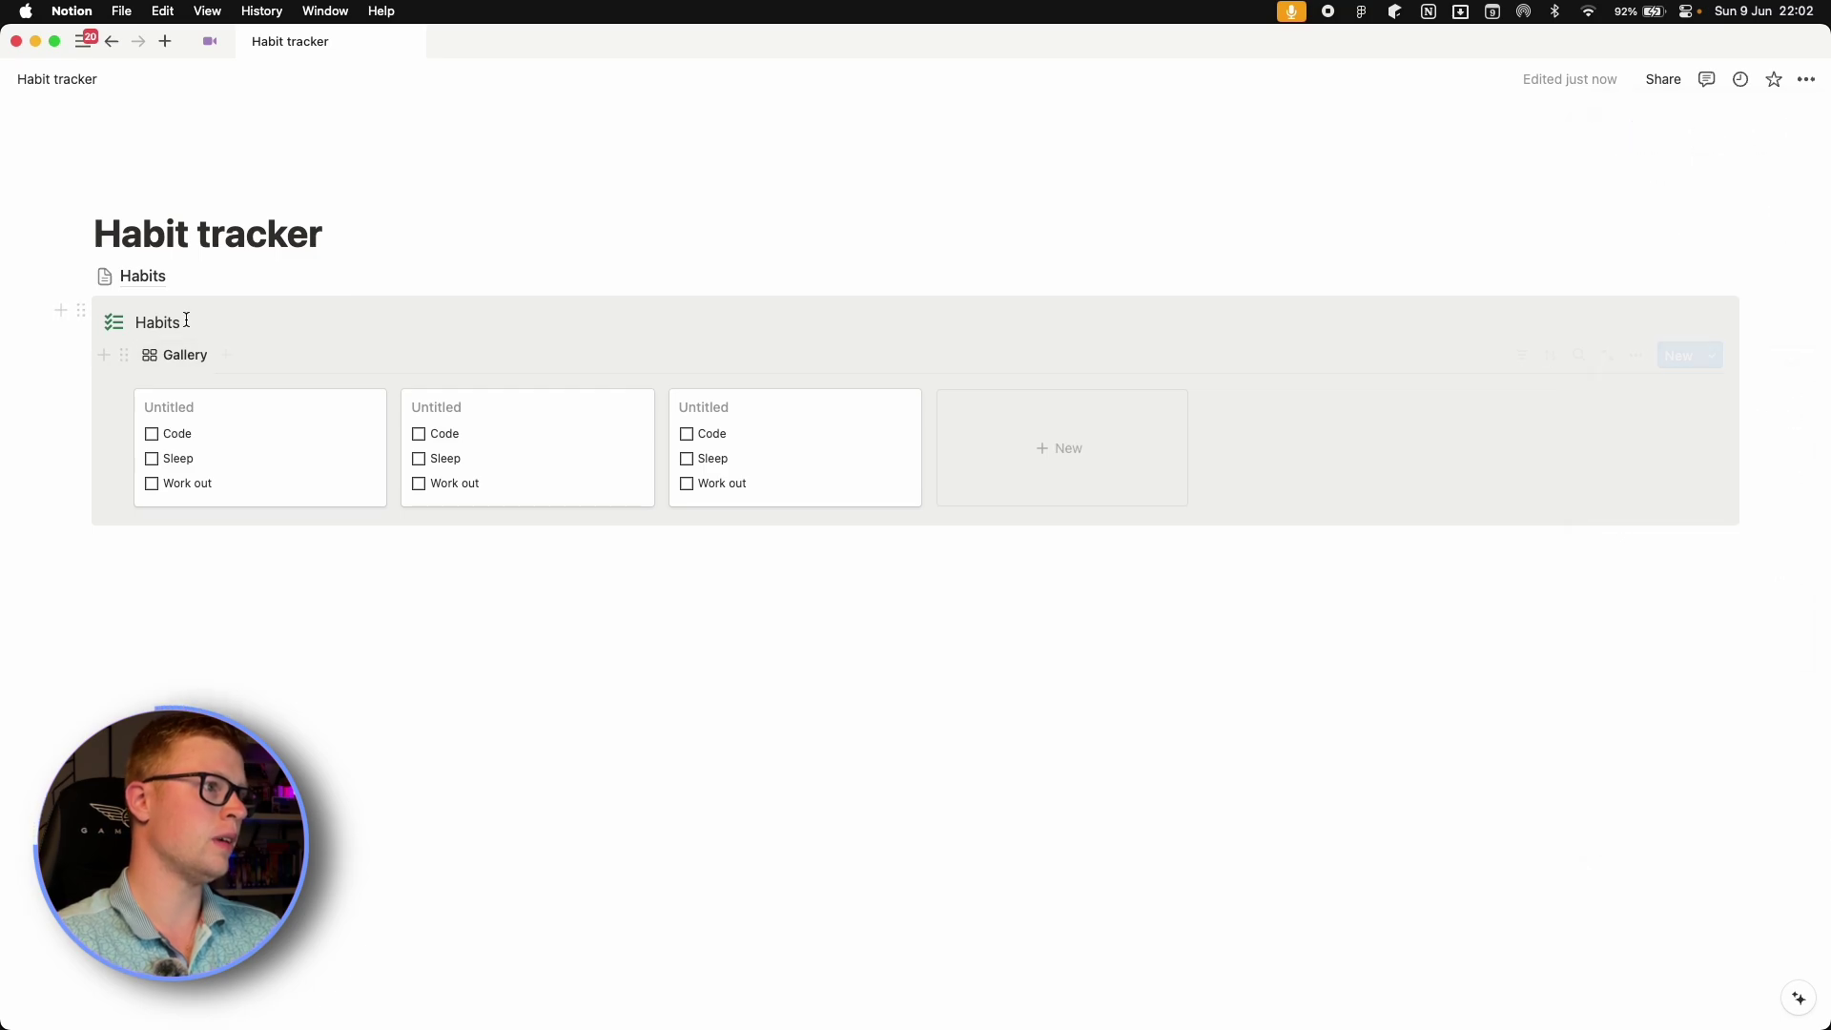
Make the Habits heading bold and Green, adding a new line beneath it.
{"action": "double_click", "coordinate": [173, 319]}
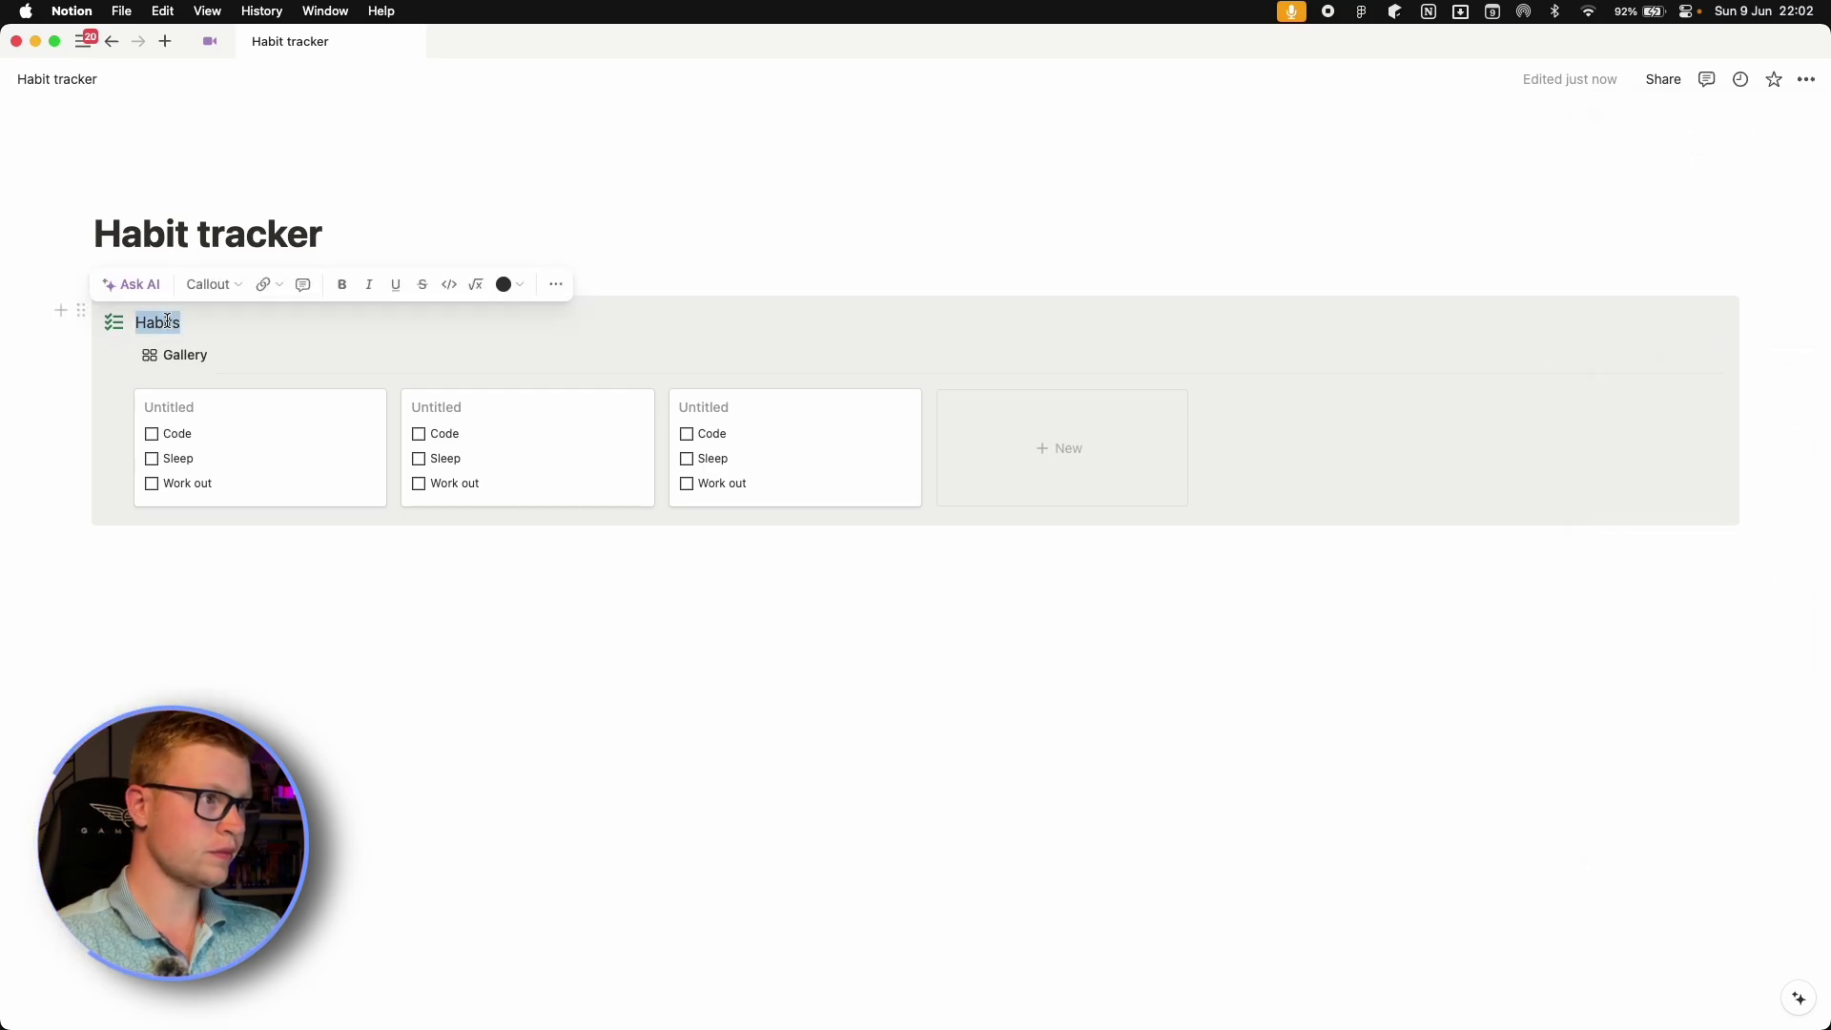
{"action": "left_click", "coordinate": [344, 286]}
{"action": "left_click", "coordinate": [518, 286]}
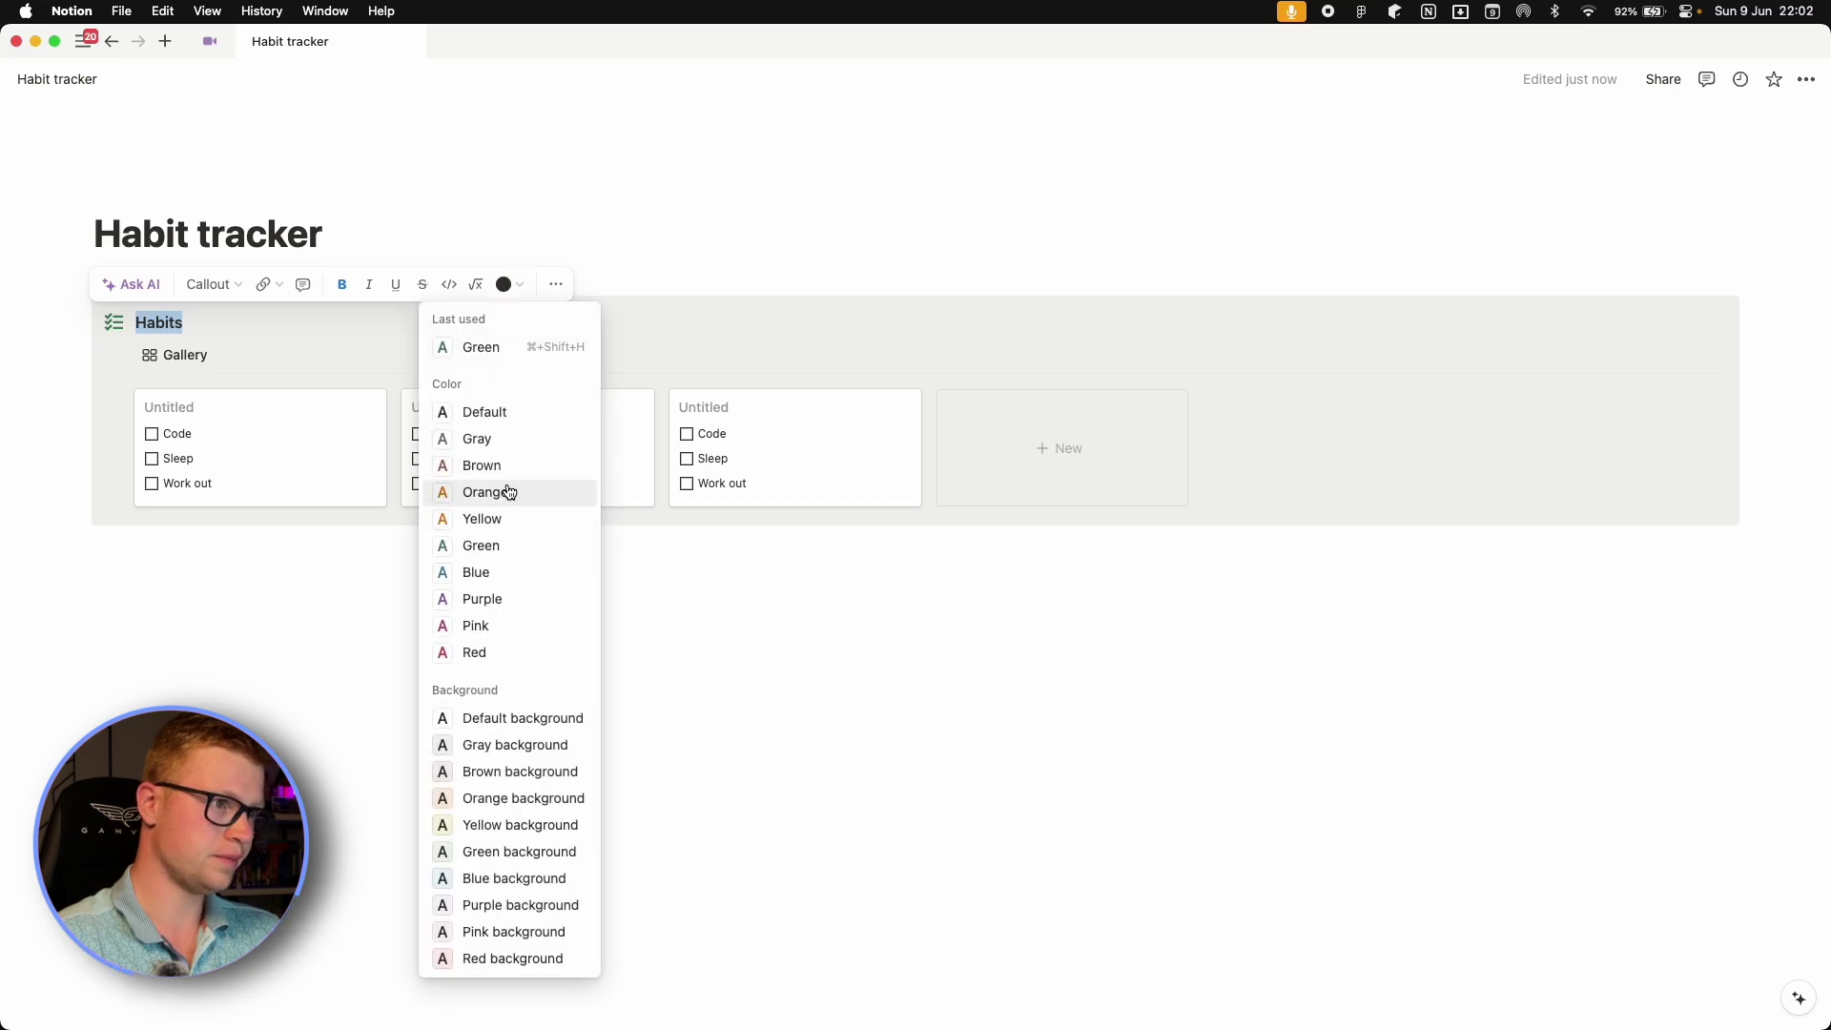
{"action": "left_click", "coordinate": [481, 544]}
{"action": "key", "text": "Return"}
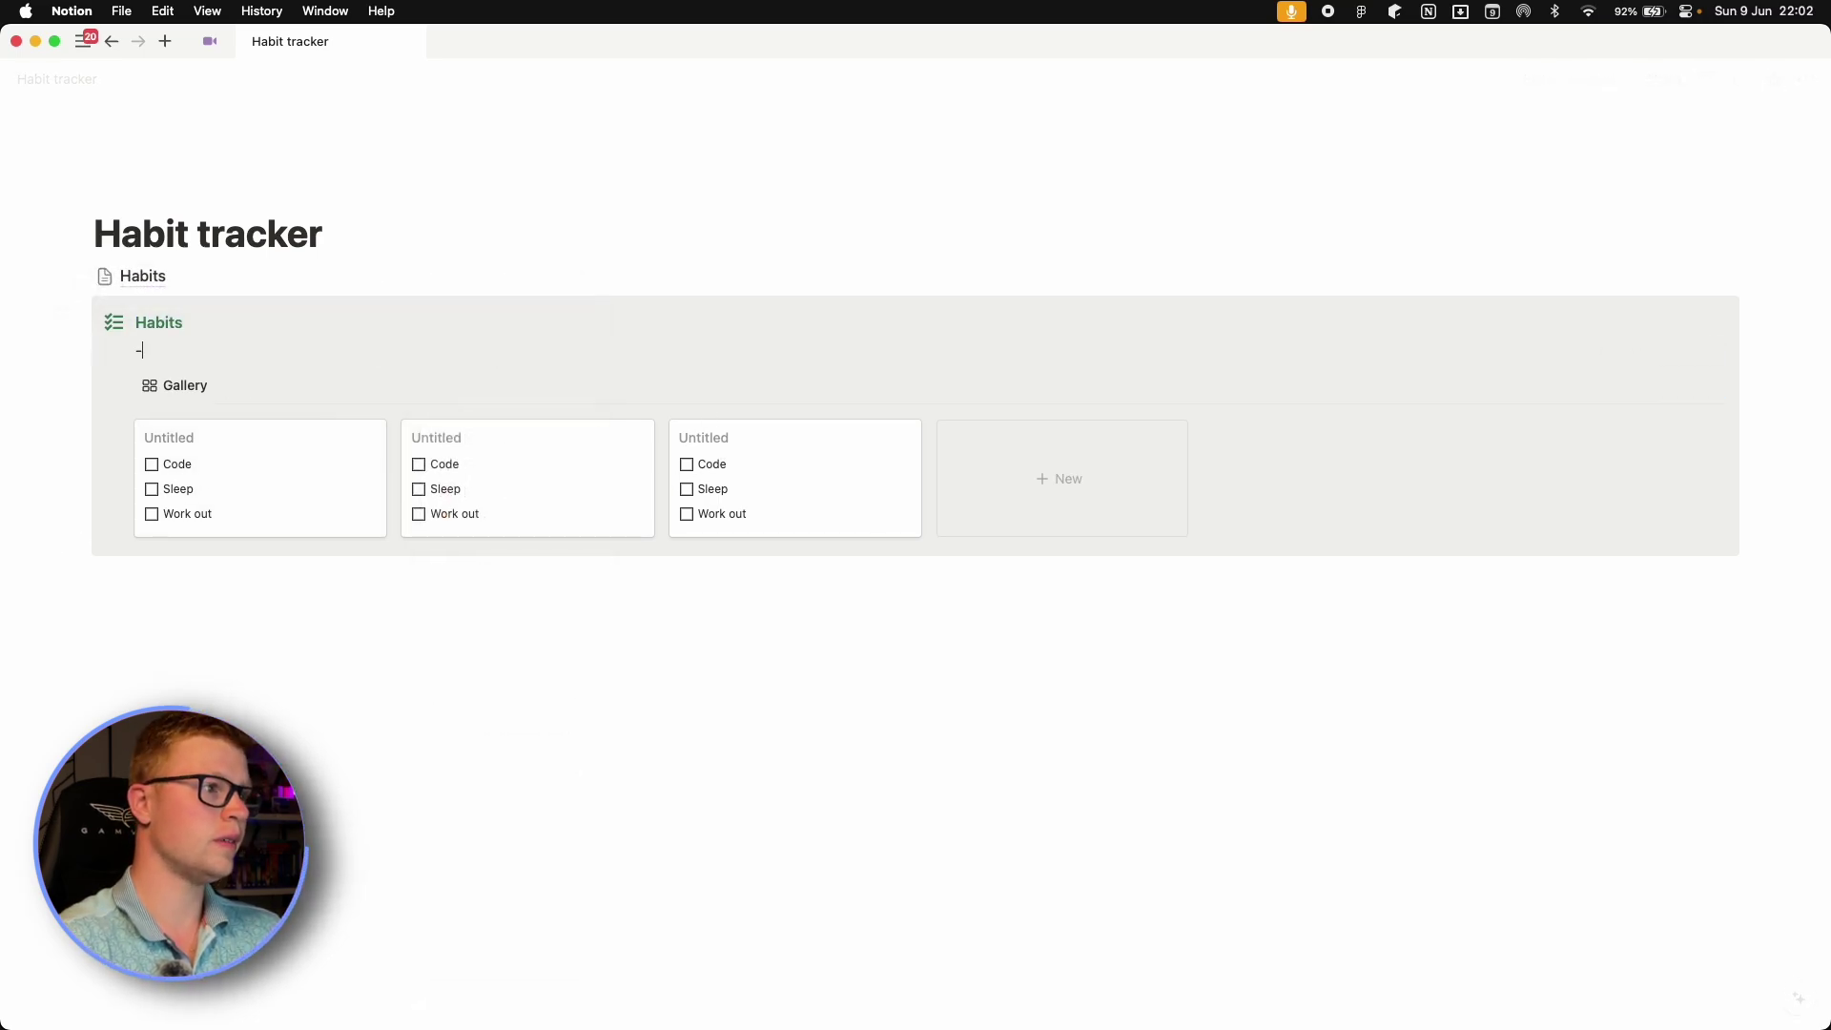
{"action": "key", "text": "BackSpace"}
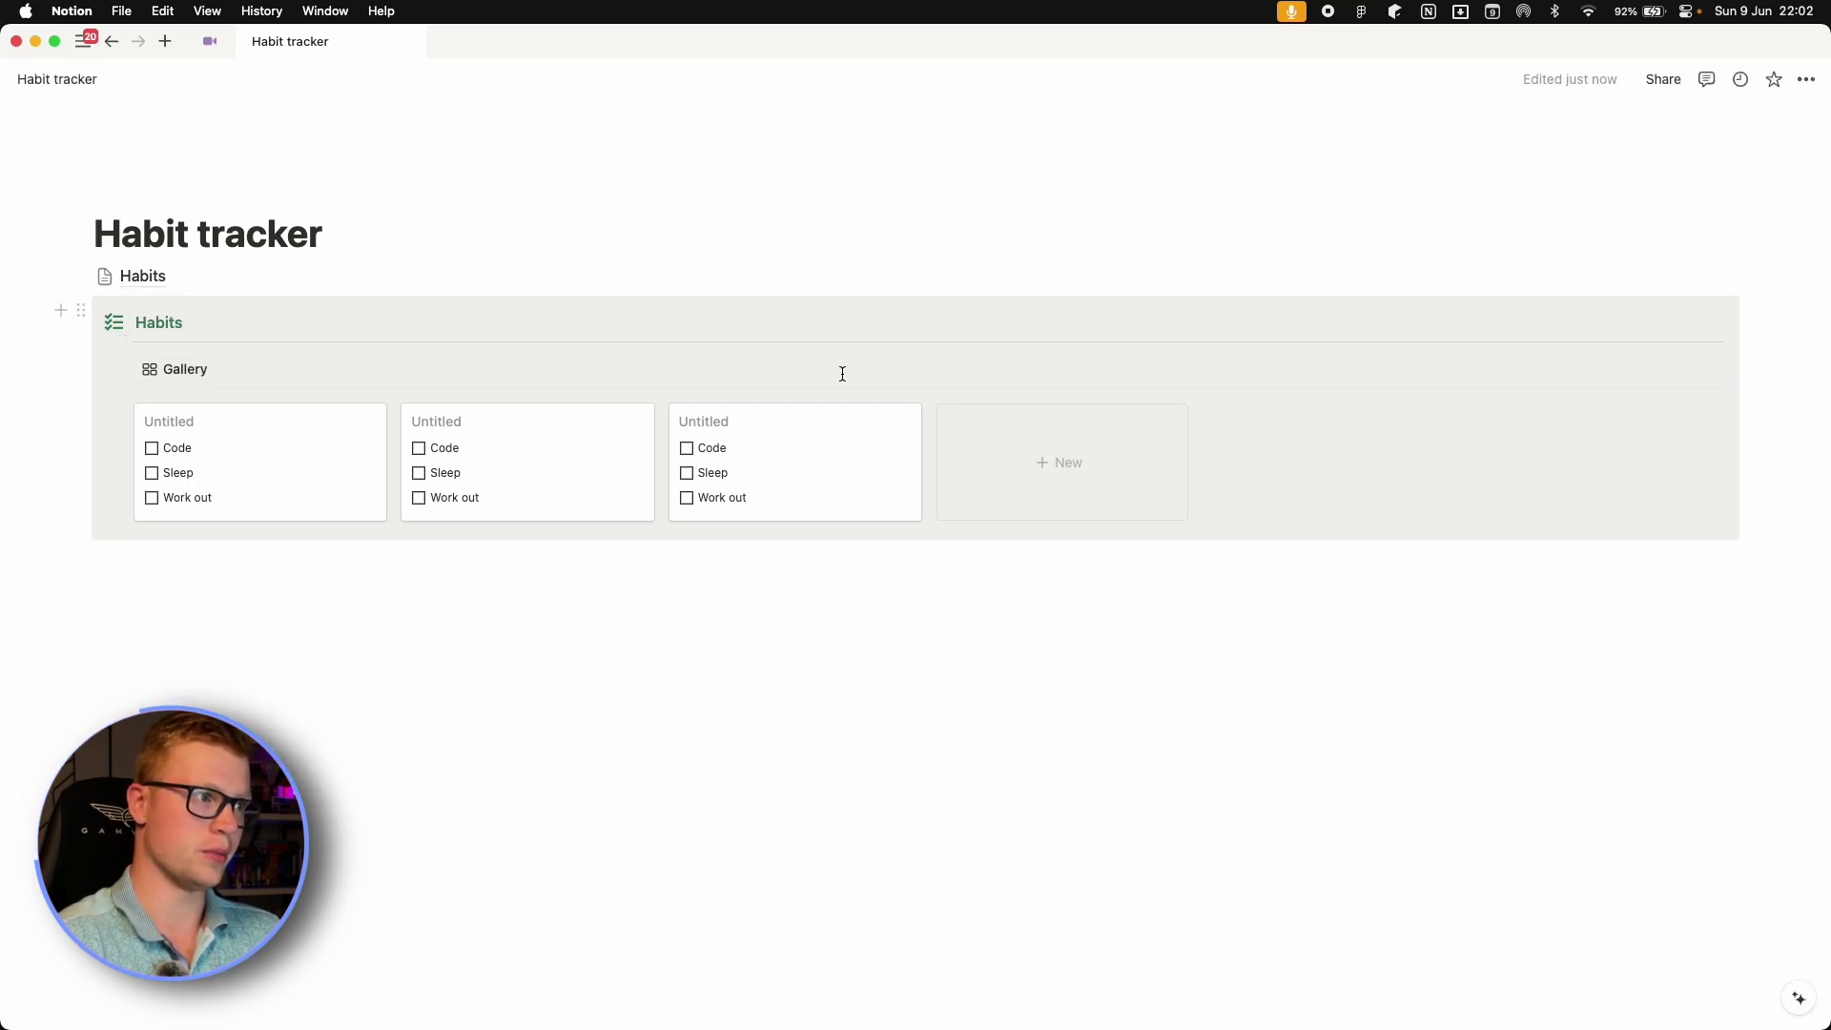
{"action": "left_click", "coordinate": [384, 633]}
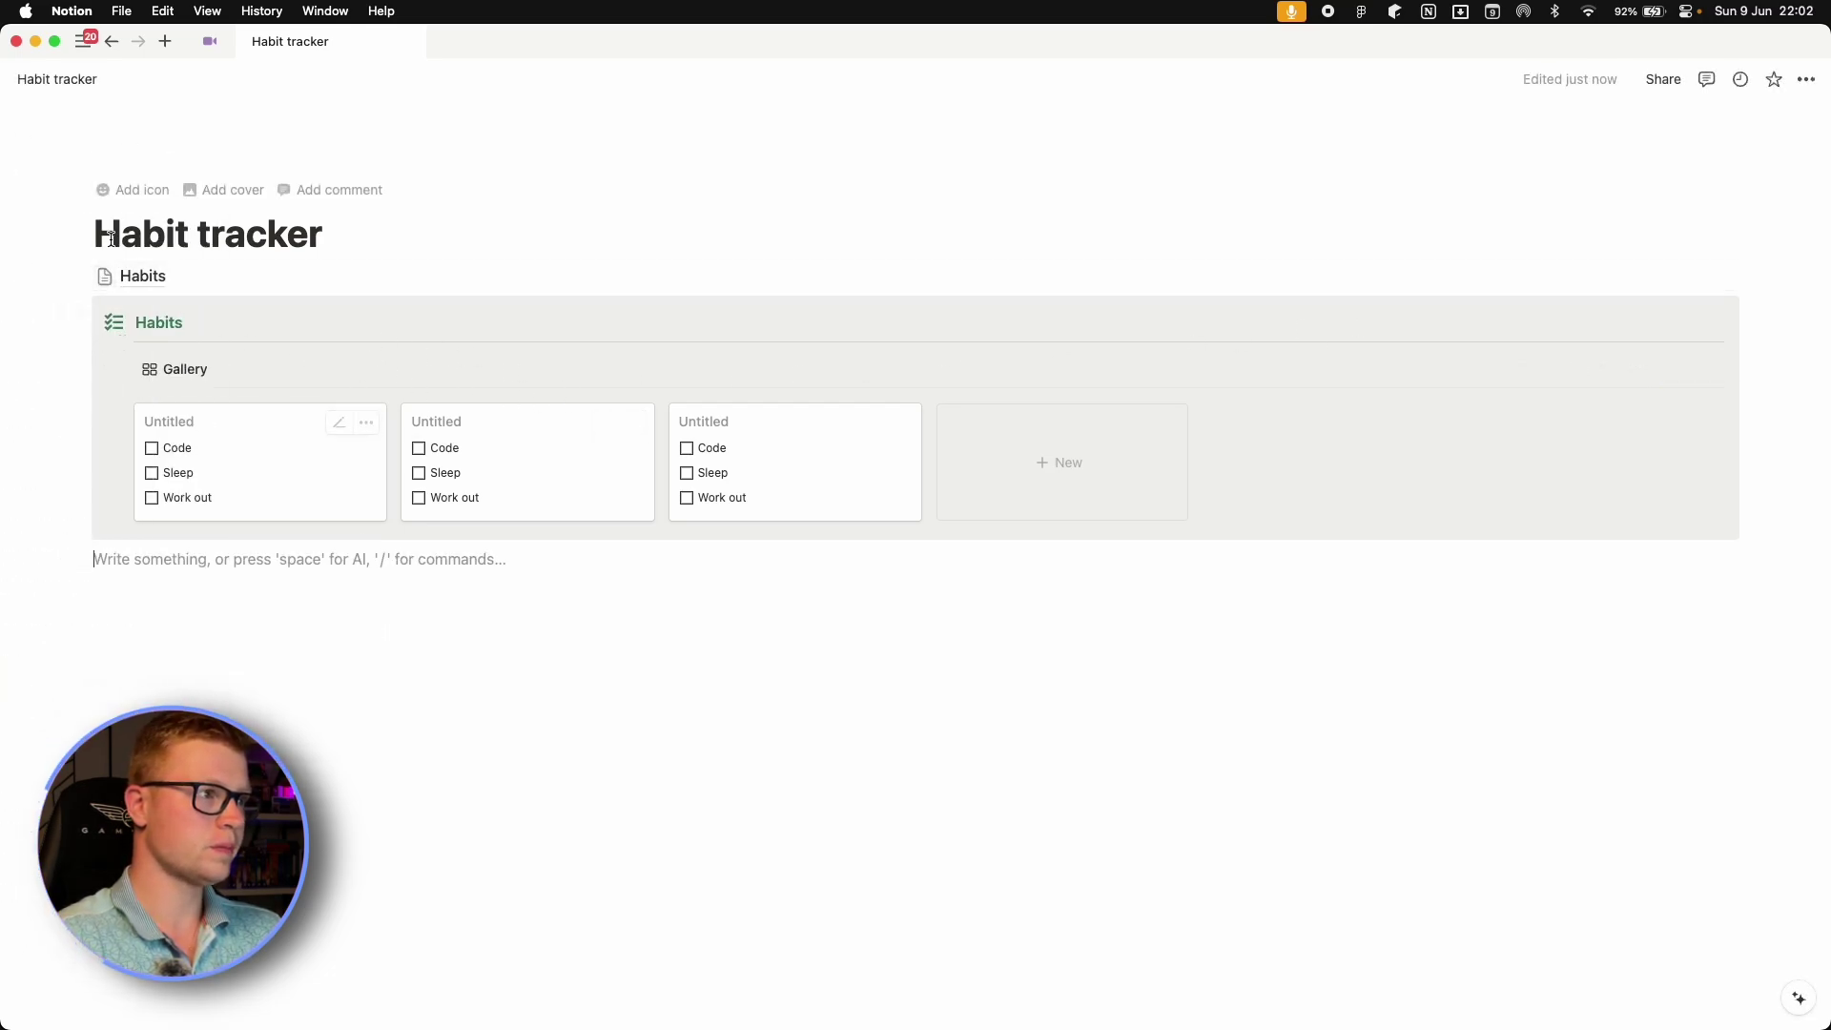
{"action": "left_click", "coordinate": [148, 277]}
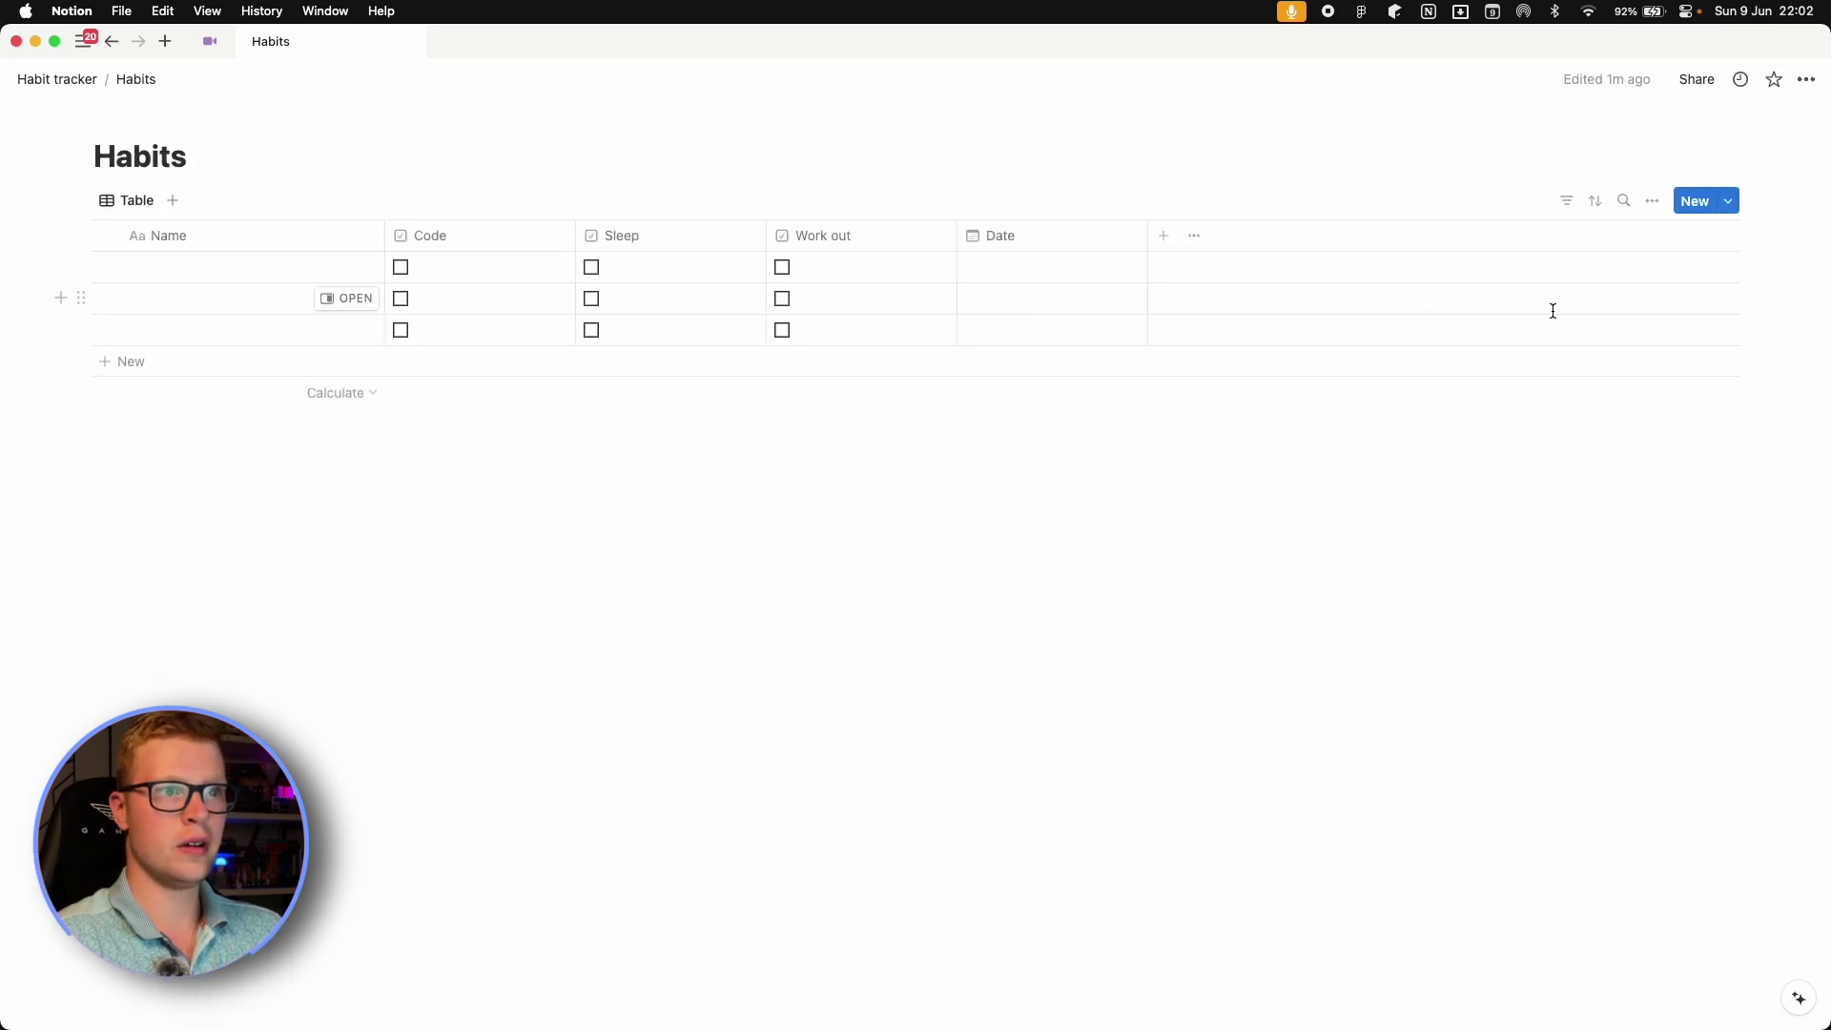
{"action": "left_click", "coordinate": [1733, 204]}
{"action": "left_click", "coordinate": [1549, 321]}
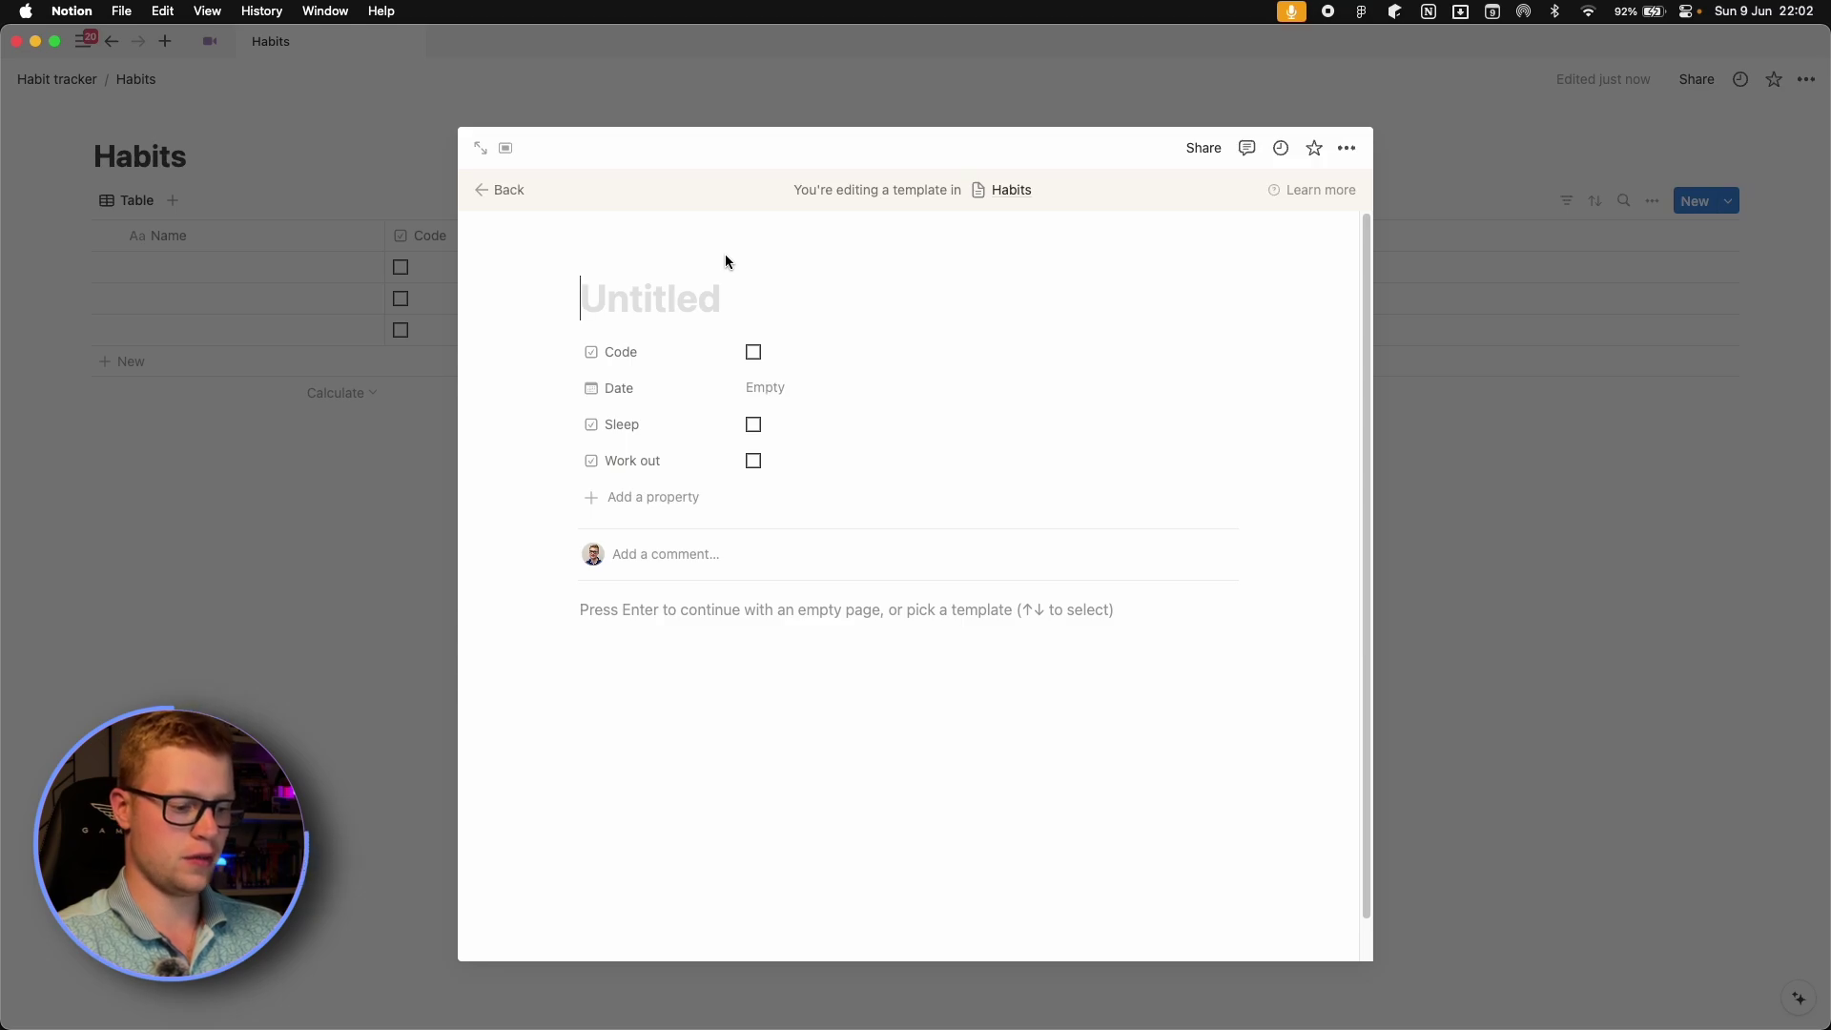
{"action": "type", "text": "@"}
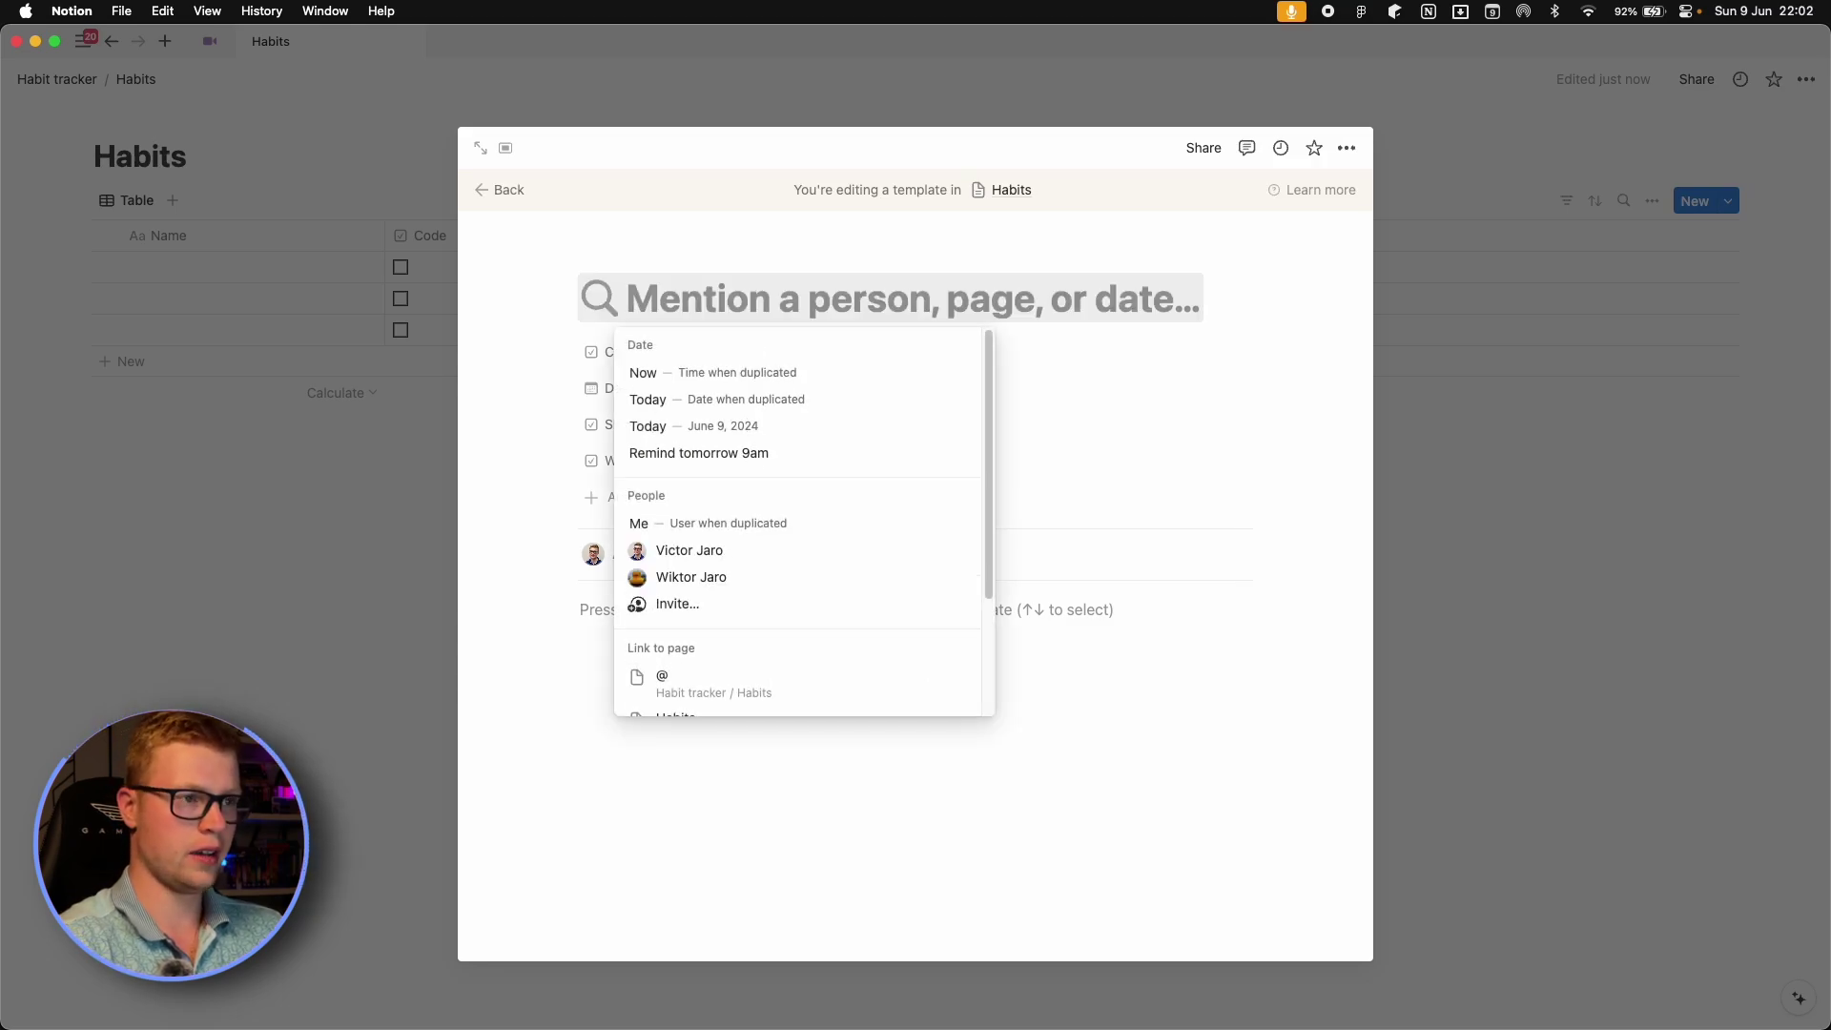
{"action": "type", "text": "Today"}
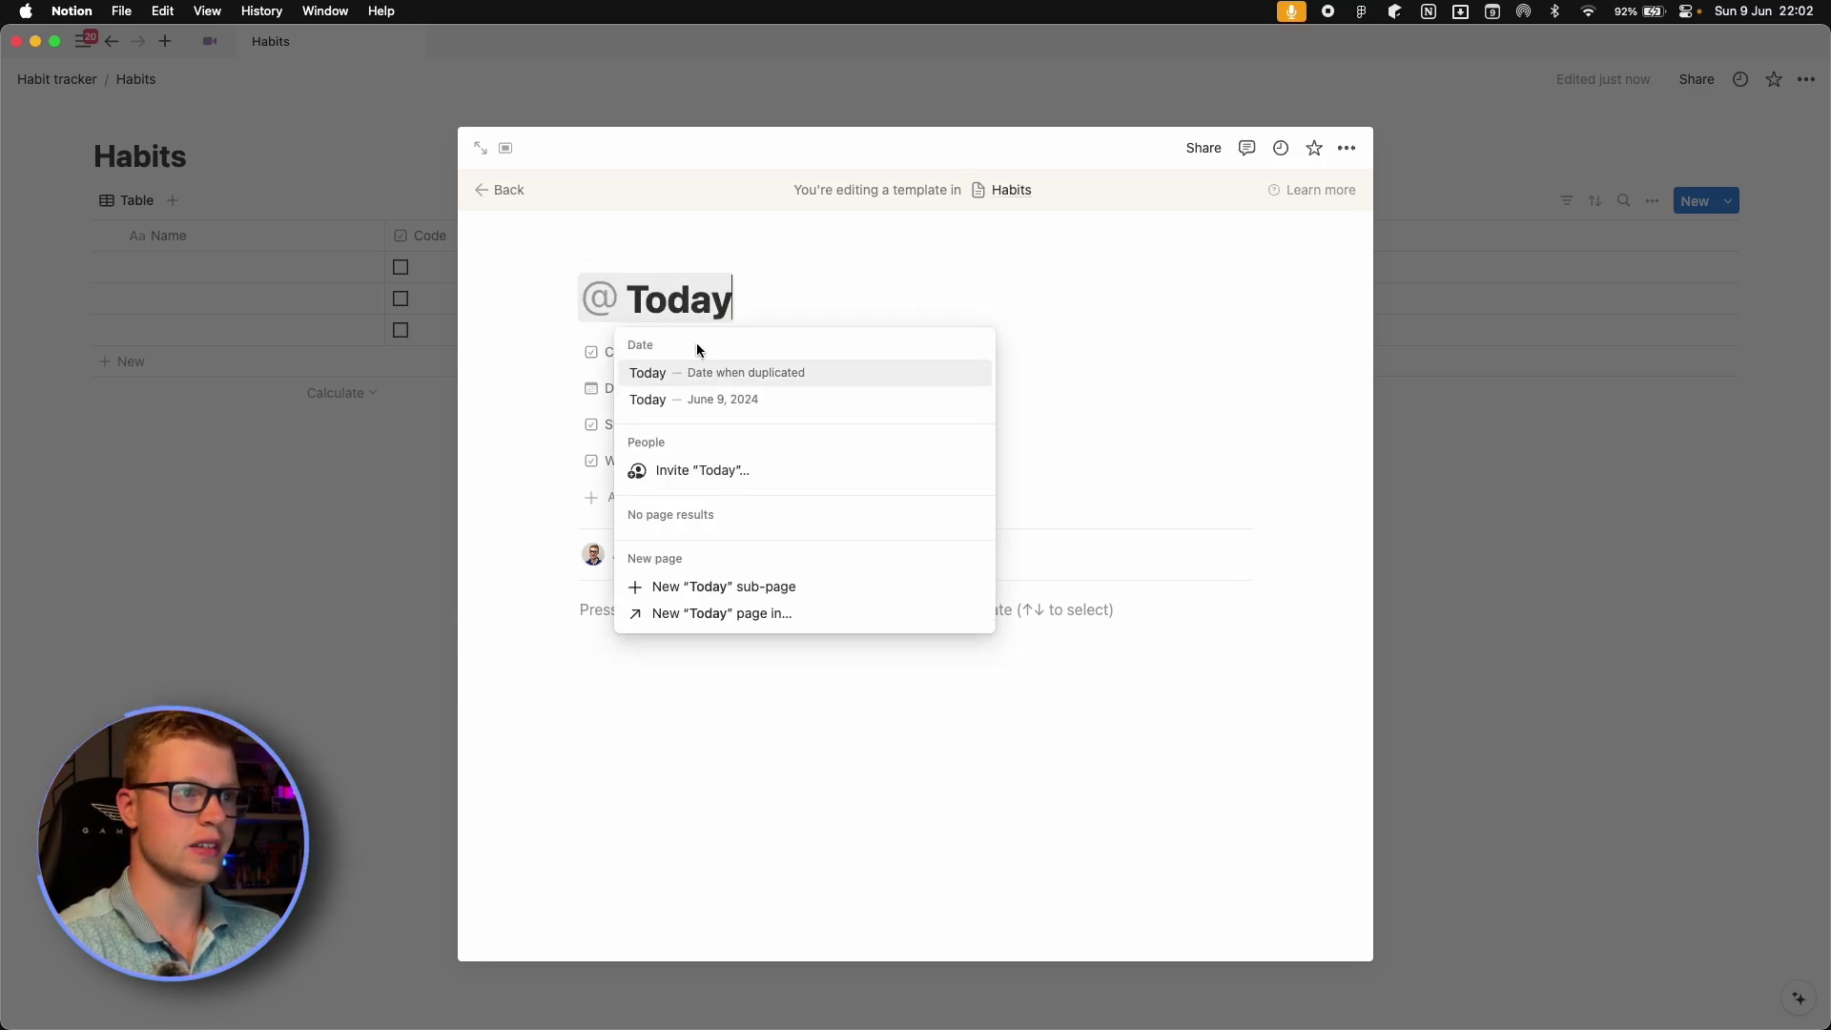
{"action": "left_click", "coordinate": [760, 382]}
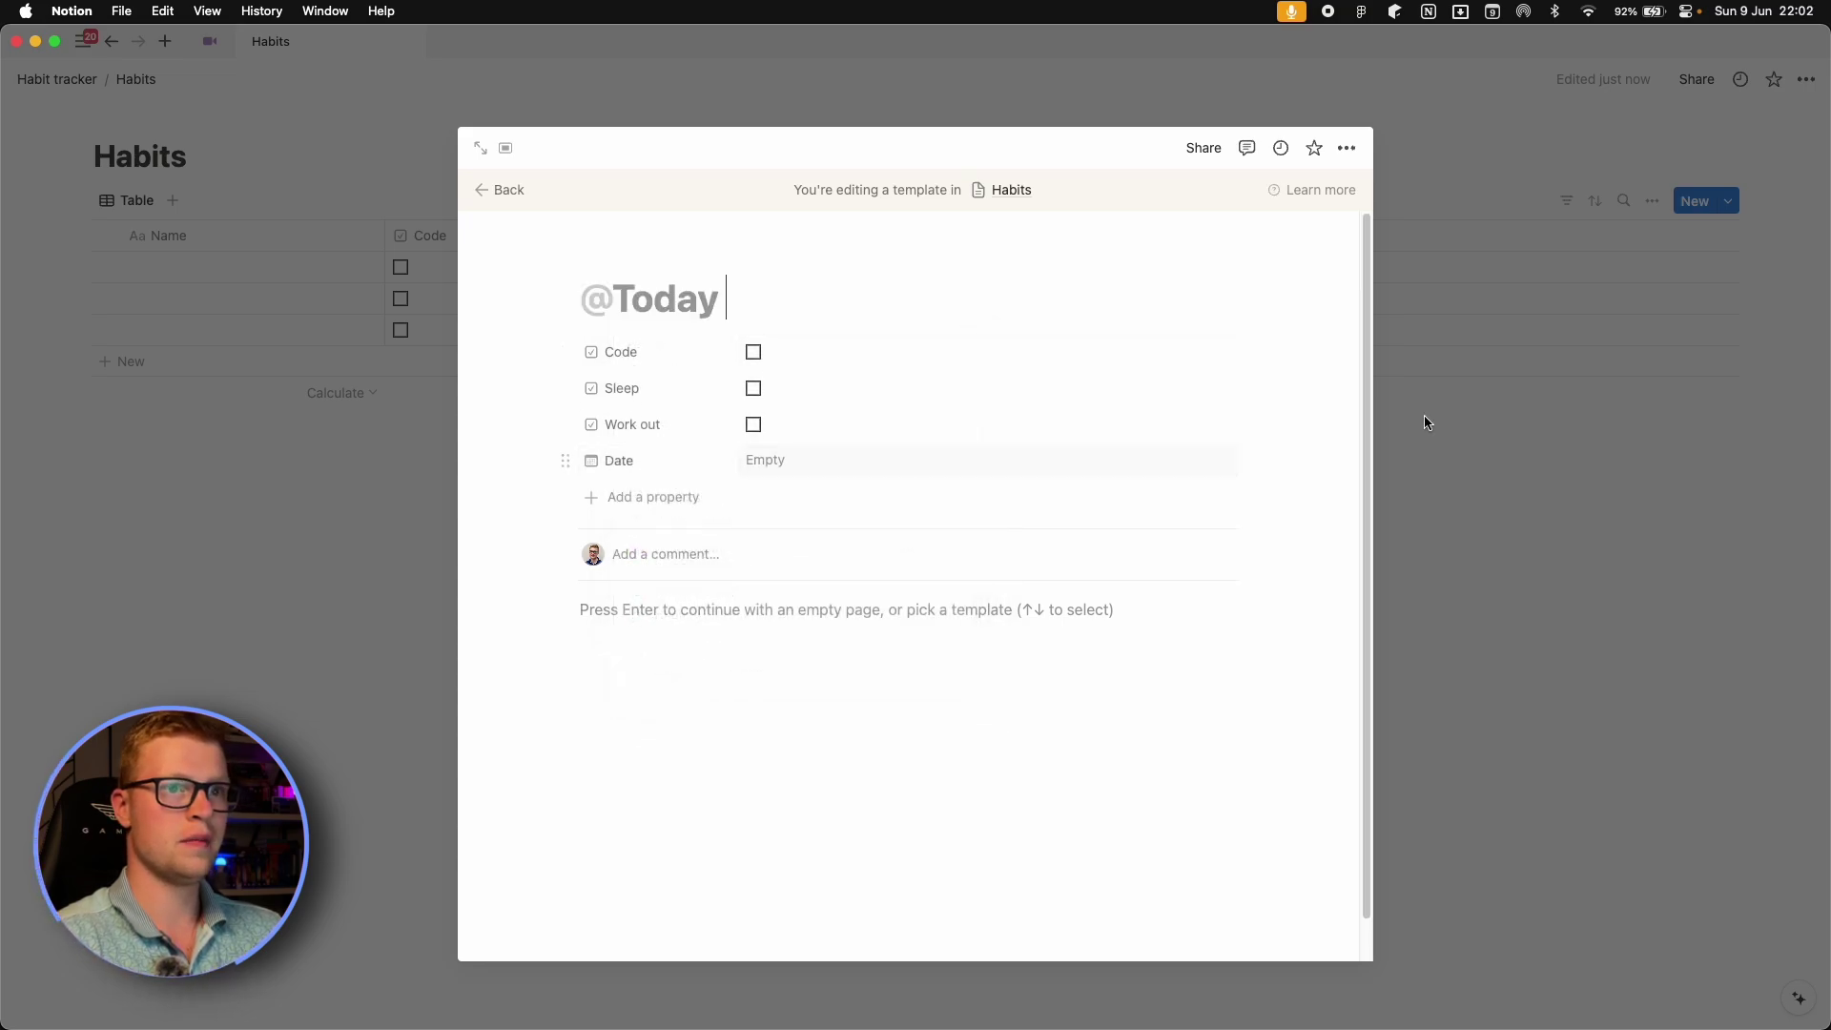
{"action": "left_click", "coordinate": [1475, 372]}
{"action": "left_click", "coordinate": [1728, 200]}
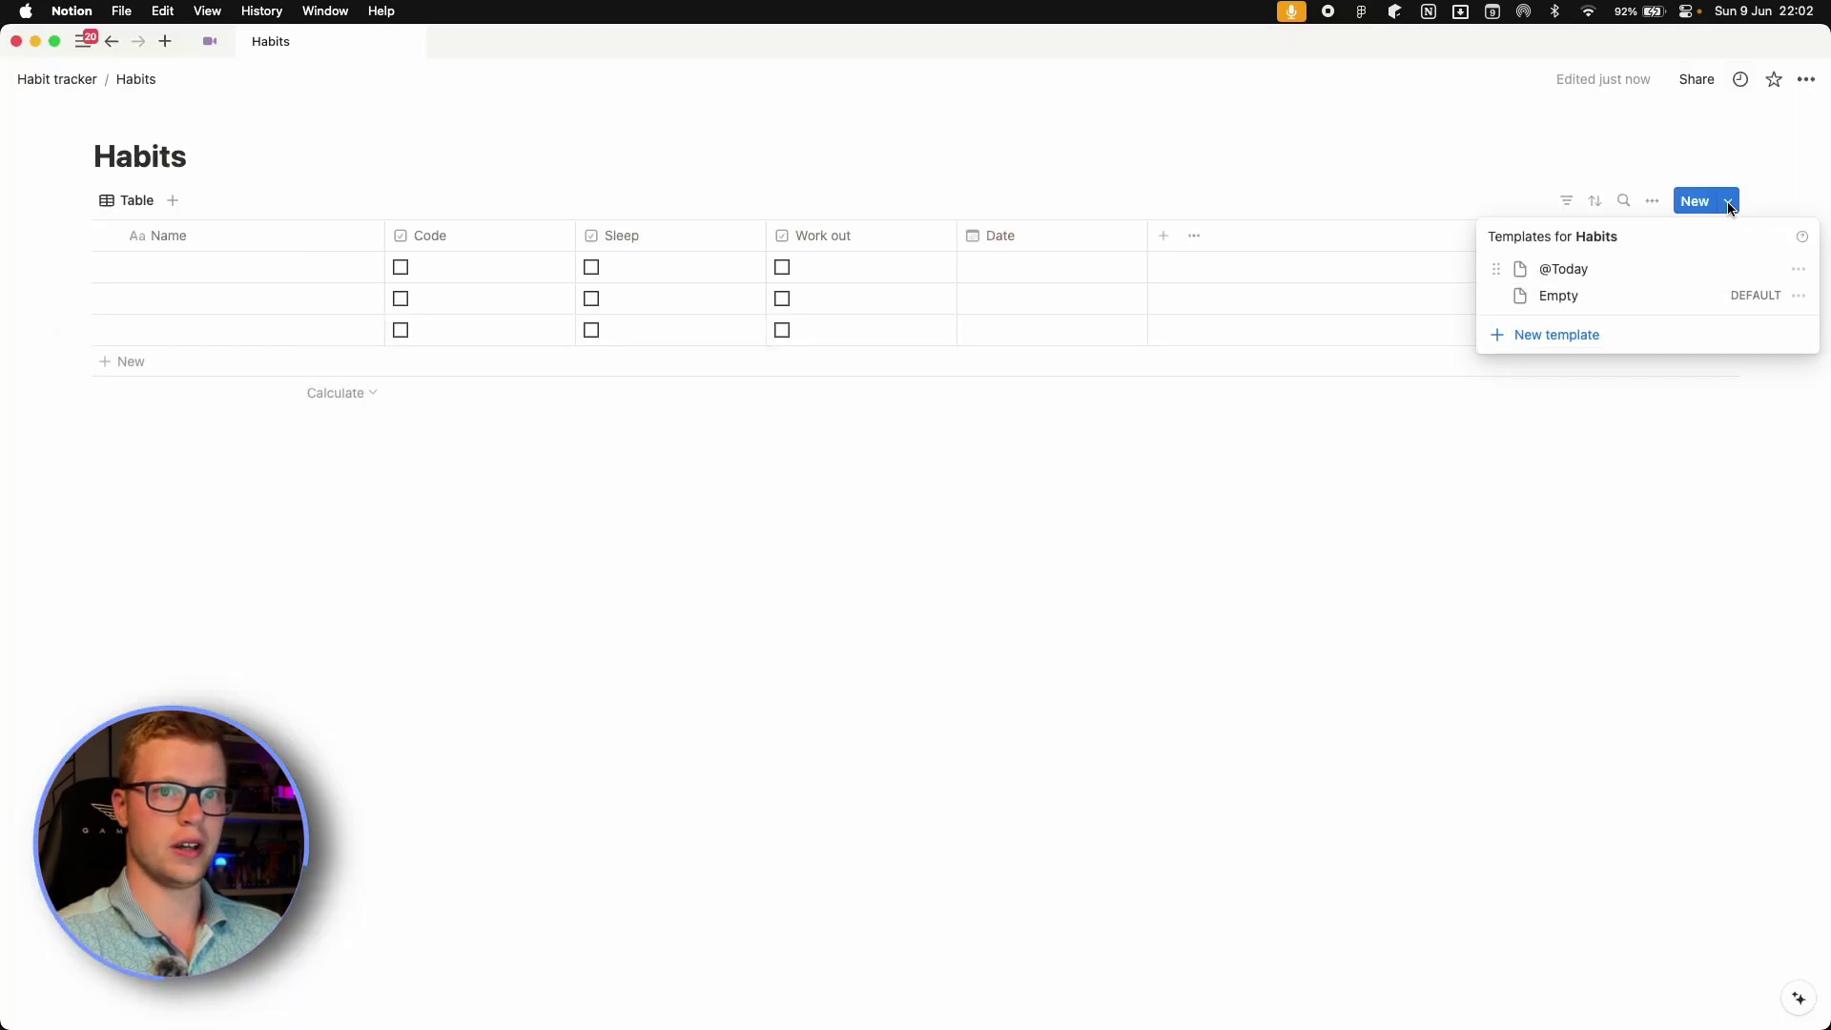
{"action": "left_click", "coordinate": [1800, 269]}
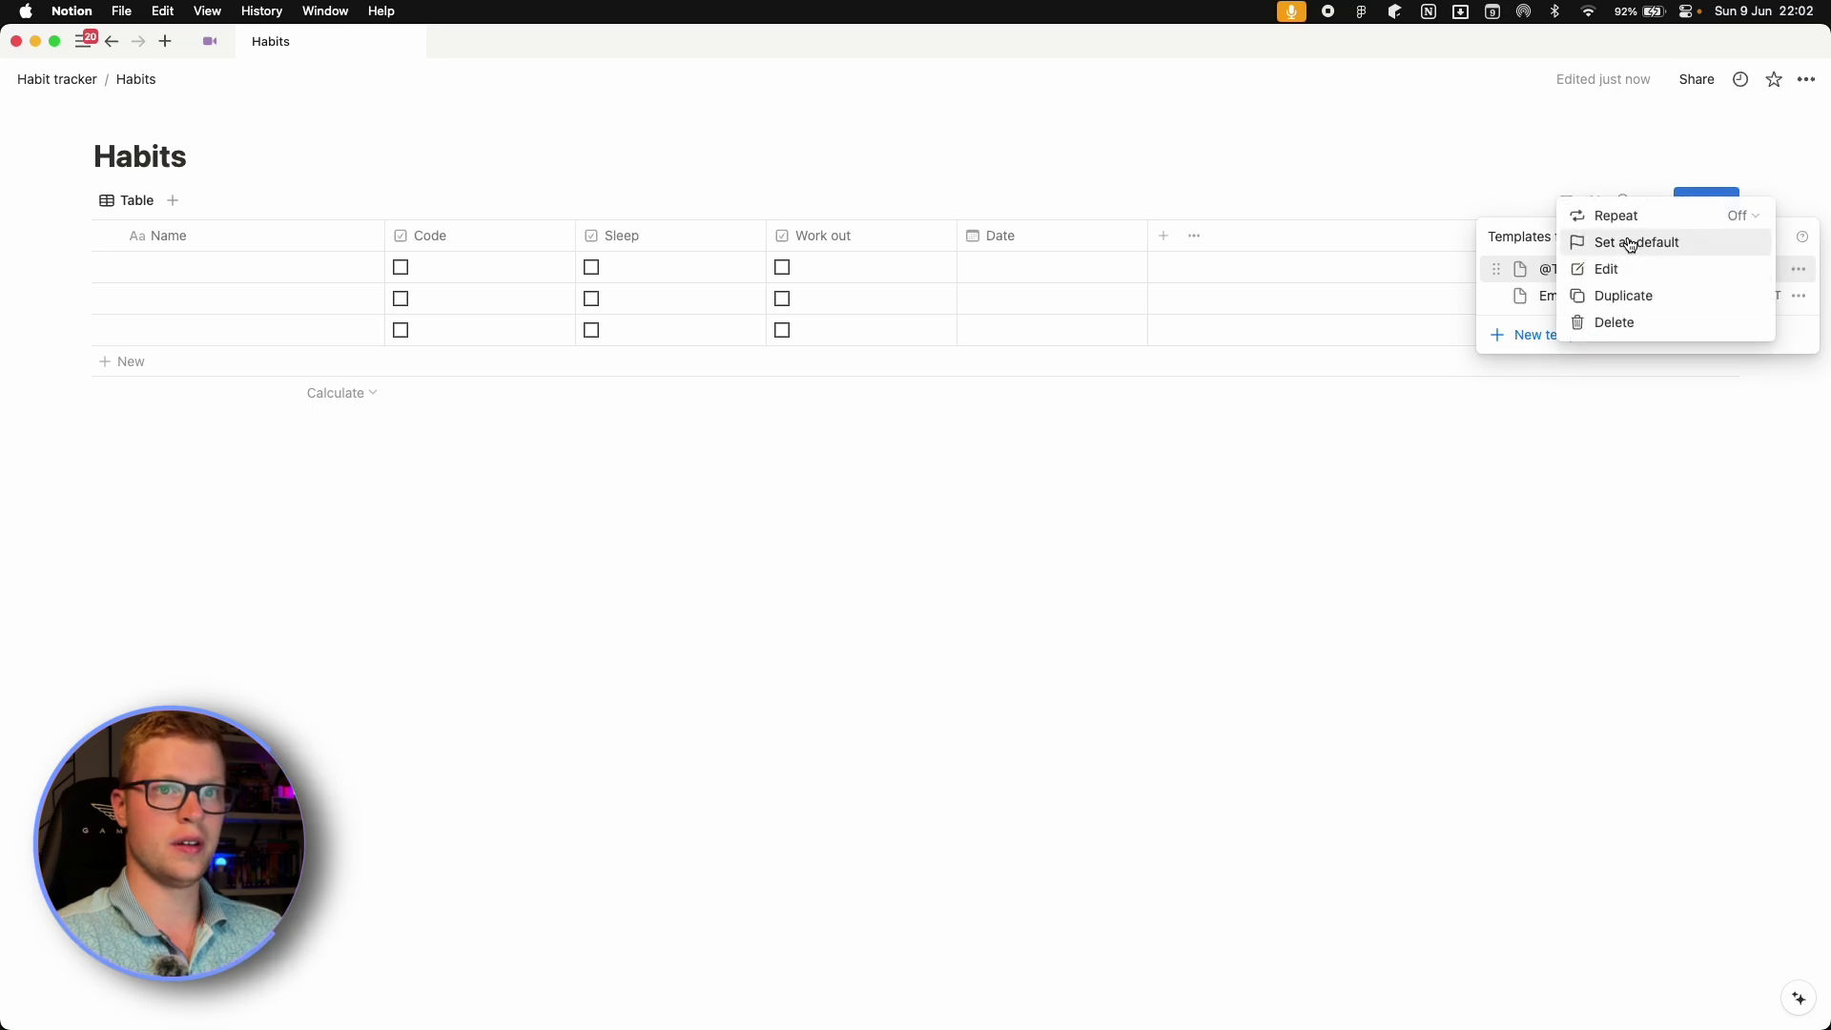
{"action": "left_click", "coordinate": [1713, 218]}
{"action": "left_click", "coordinate": [1622, 245]}
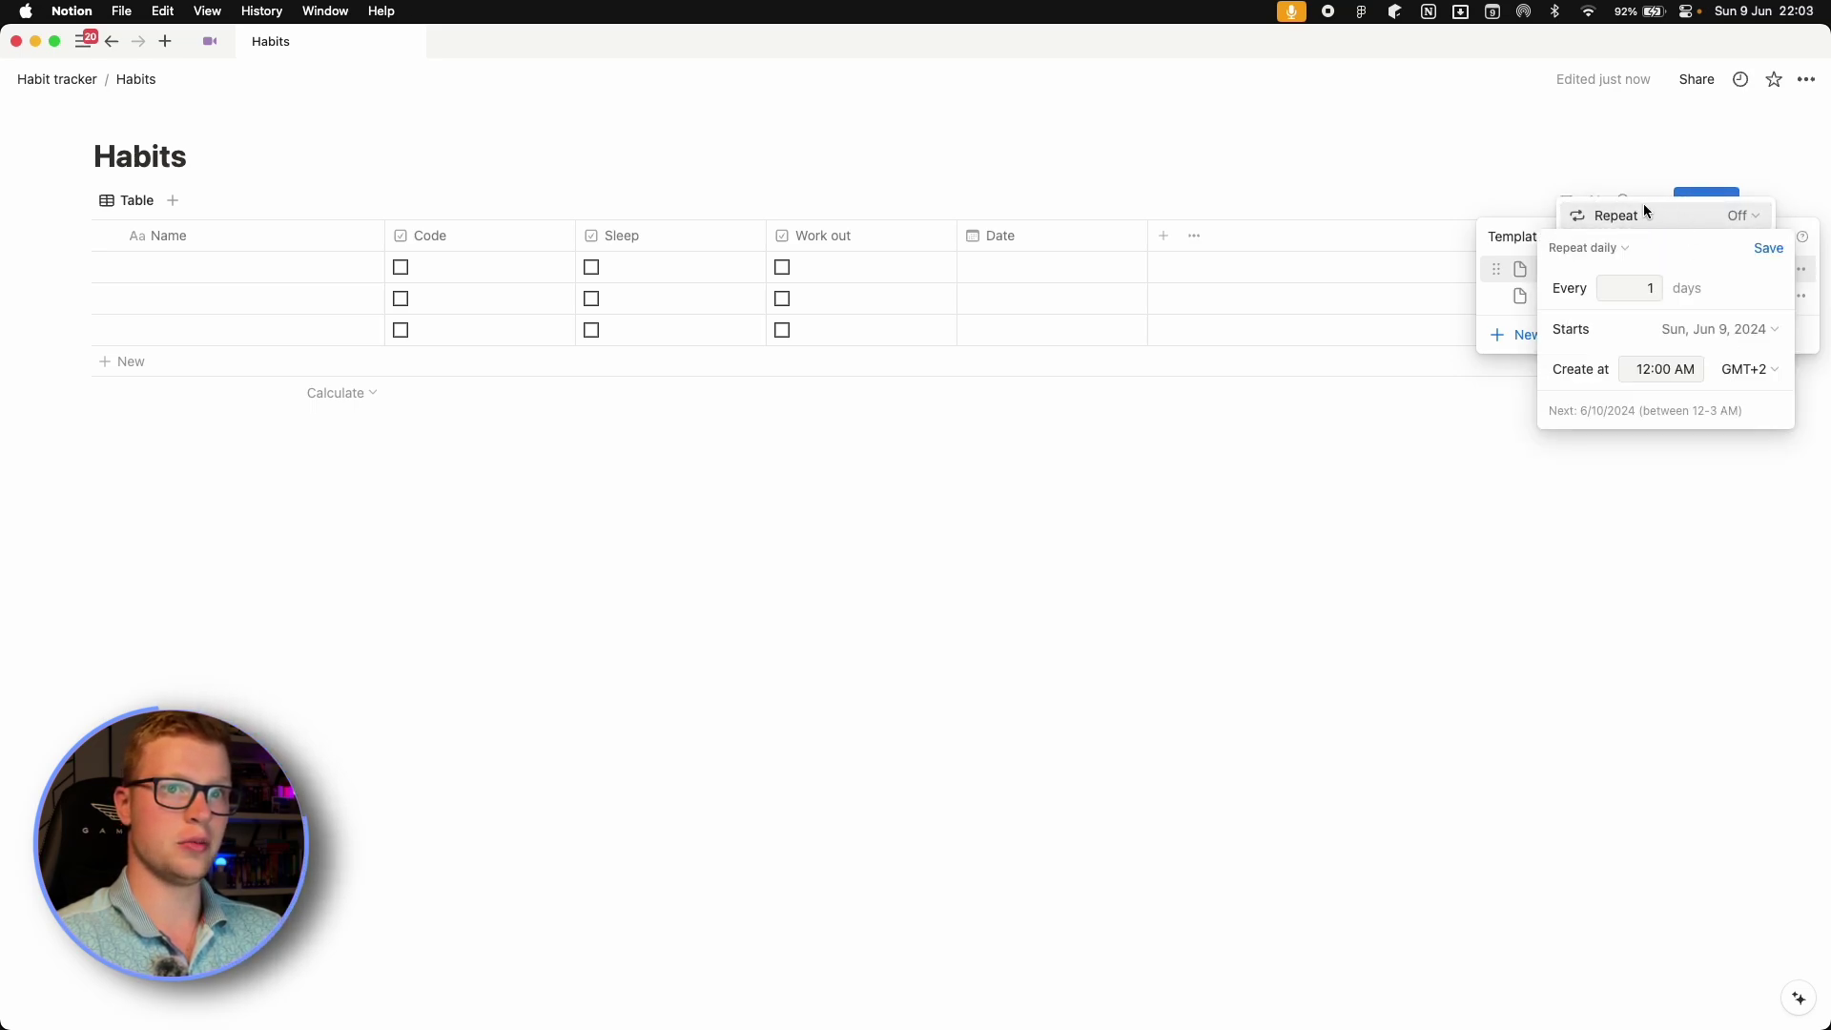
{"action": "left_click", "coordinate": [1769, 251]}
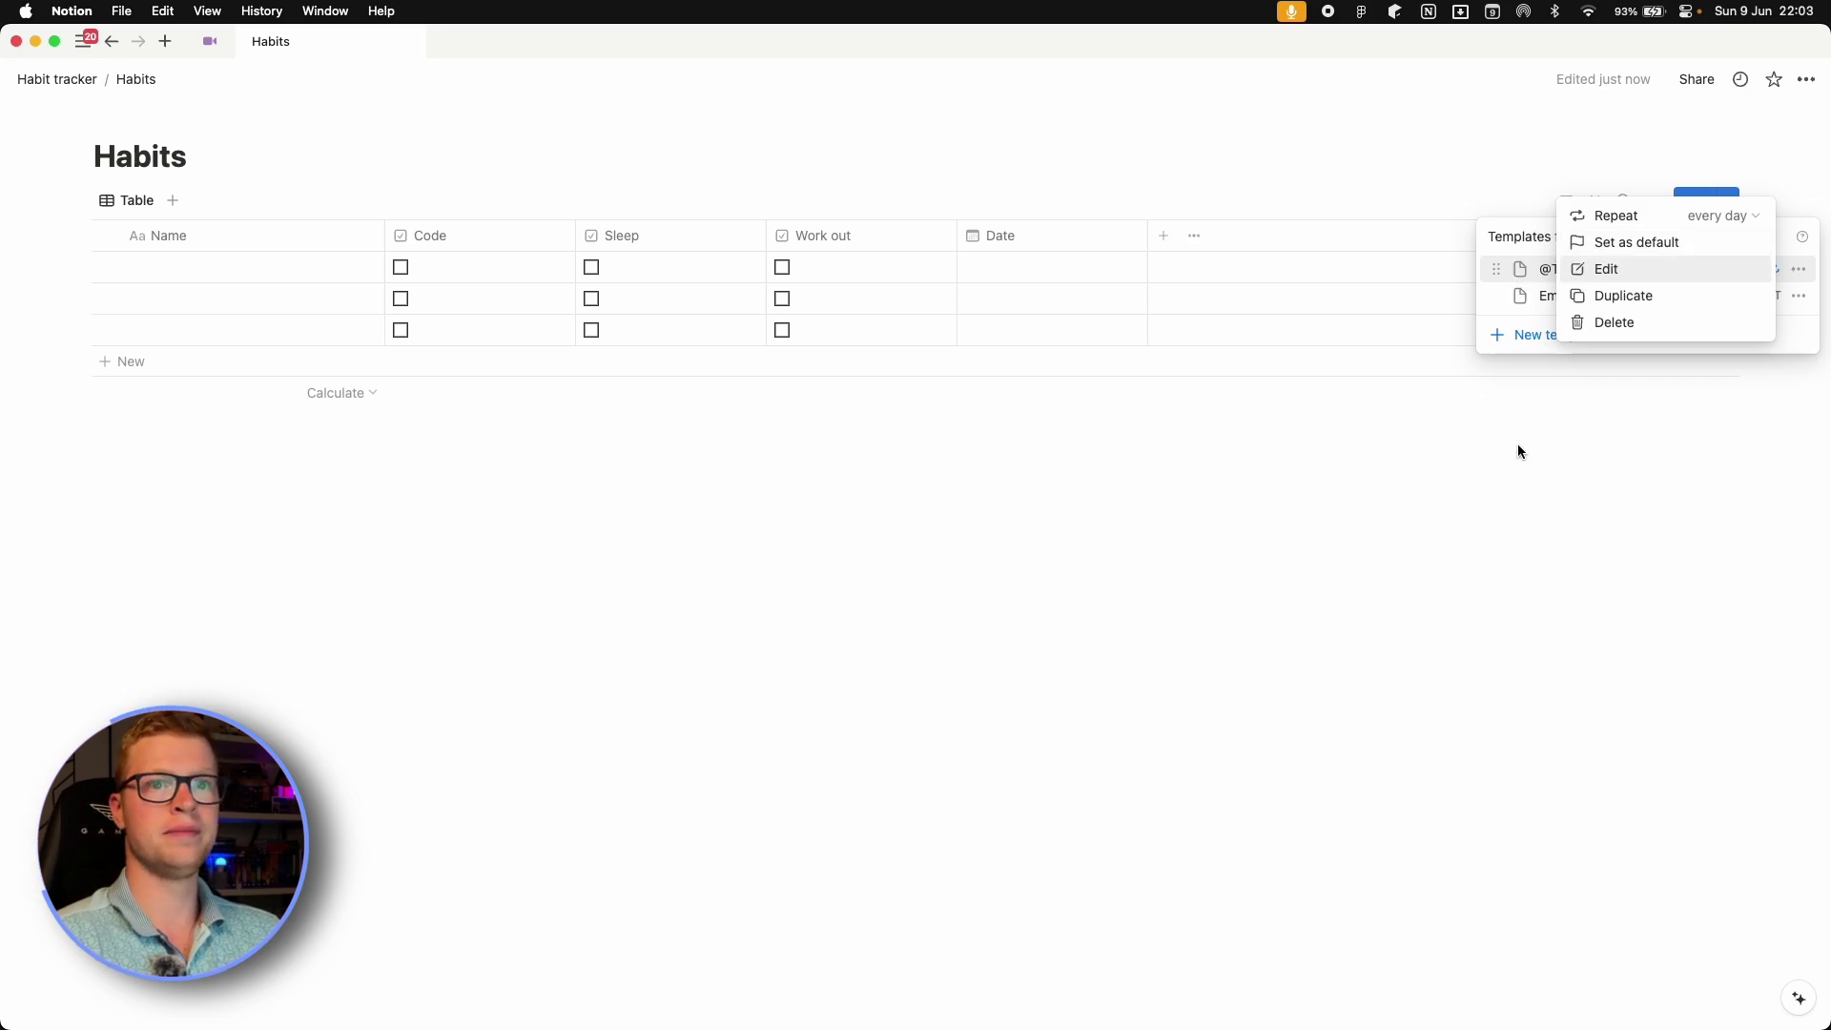
{"action": "key", "text": "Escape"}
{"action": "left_click", "coordinate": [1800, 269]}
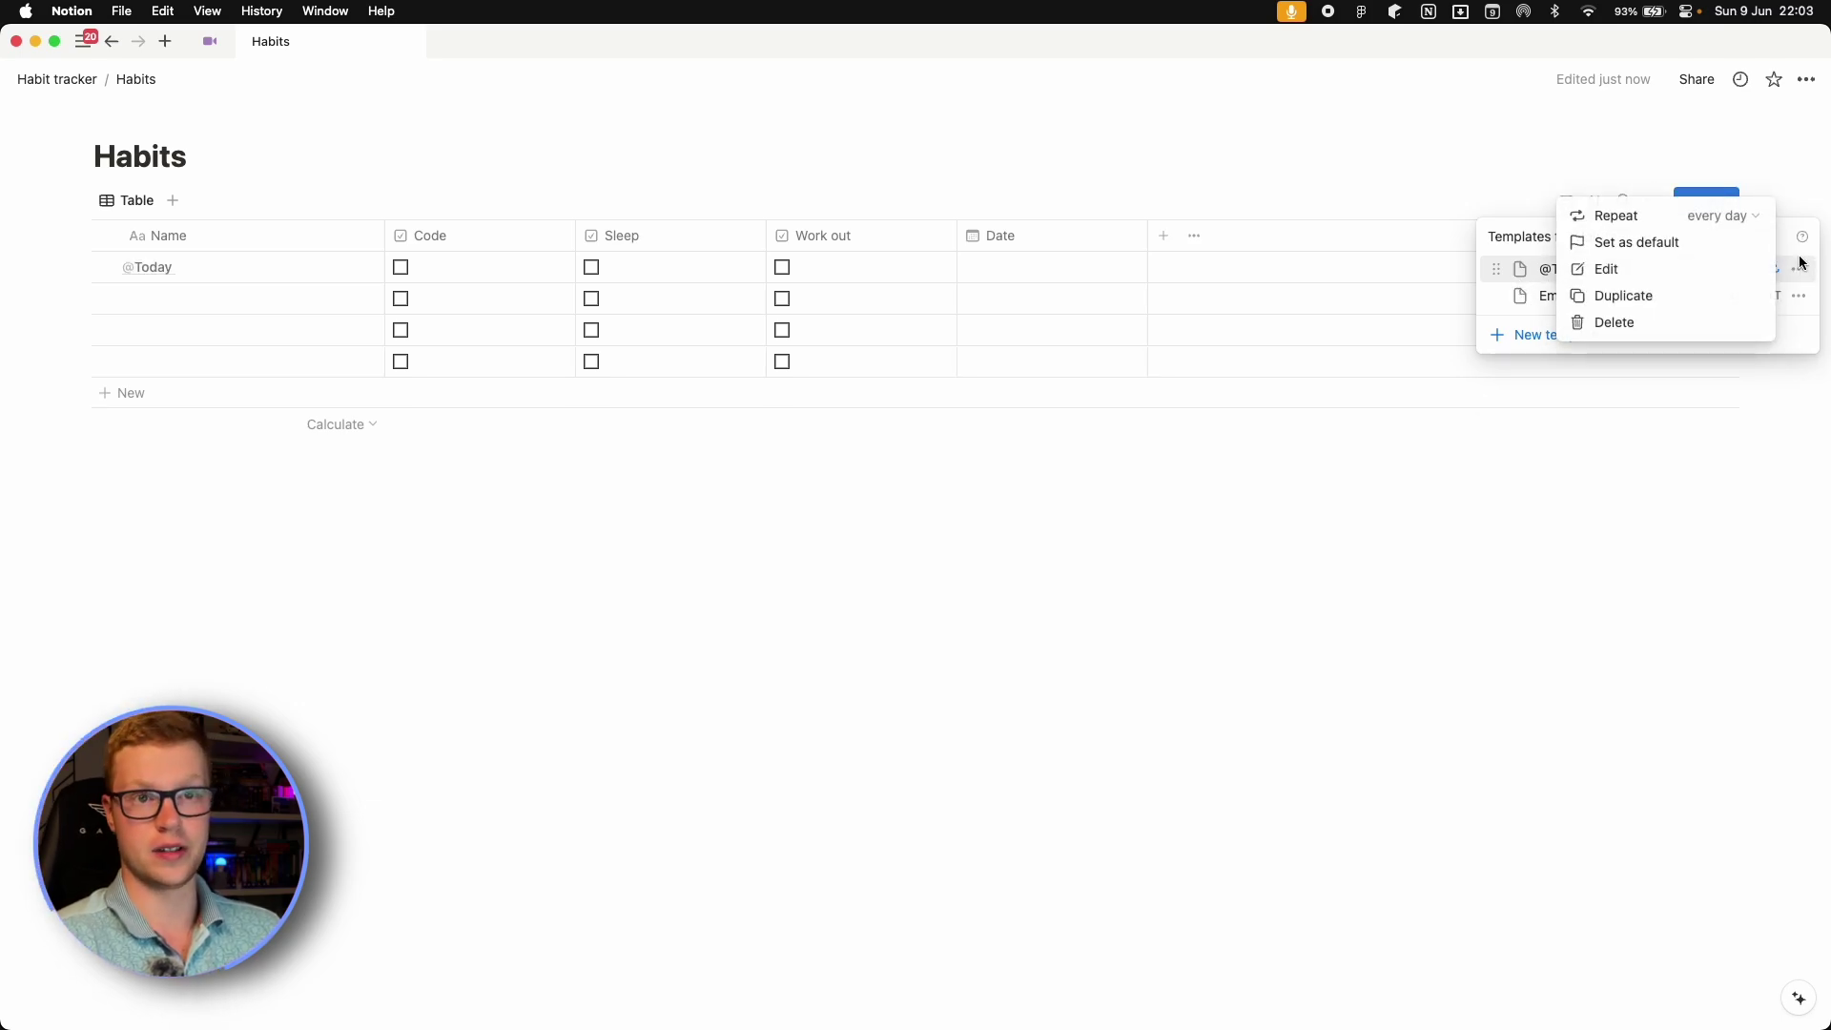
{"action": "left_click", "coordinate": [1677, 246]}
{"action": "left_click", "coordinate": [981, 527]}
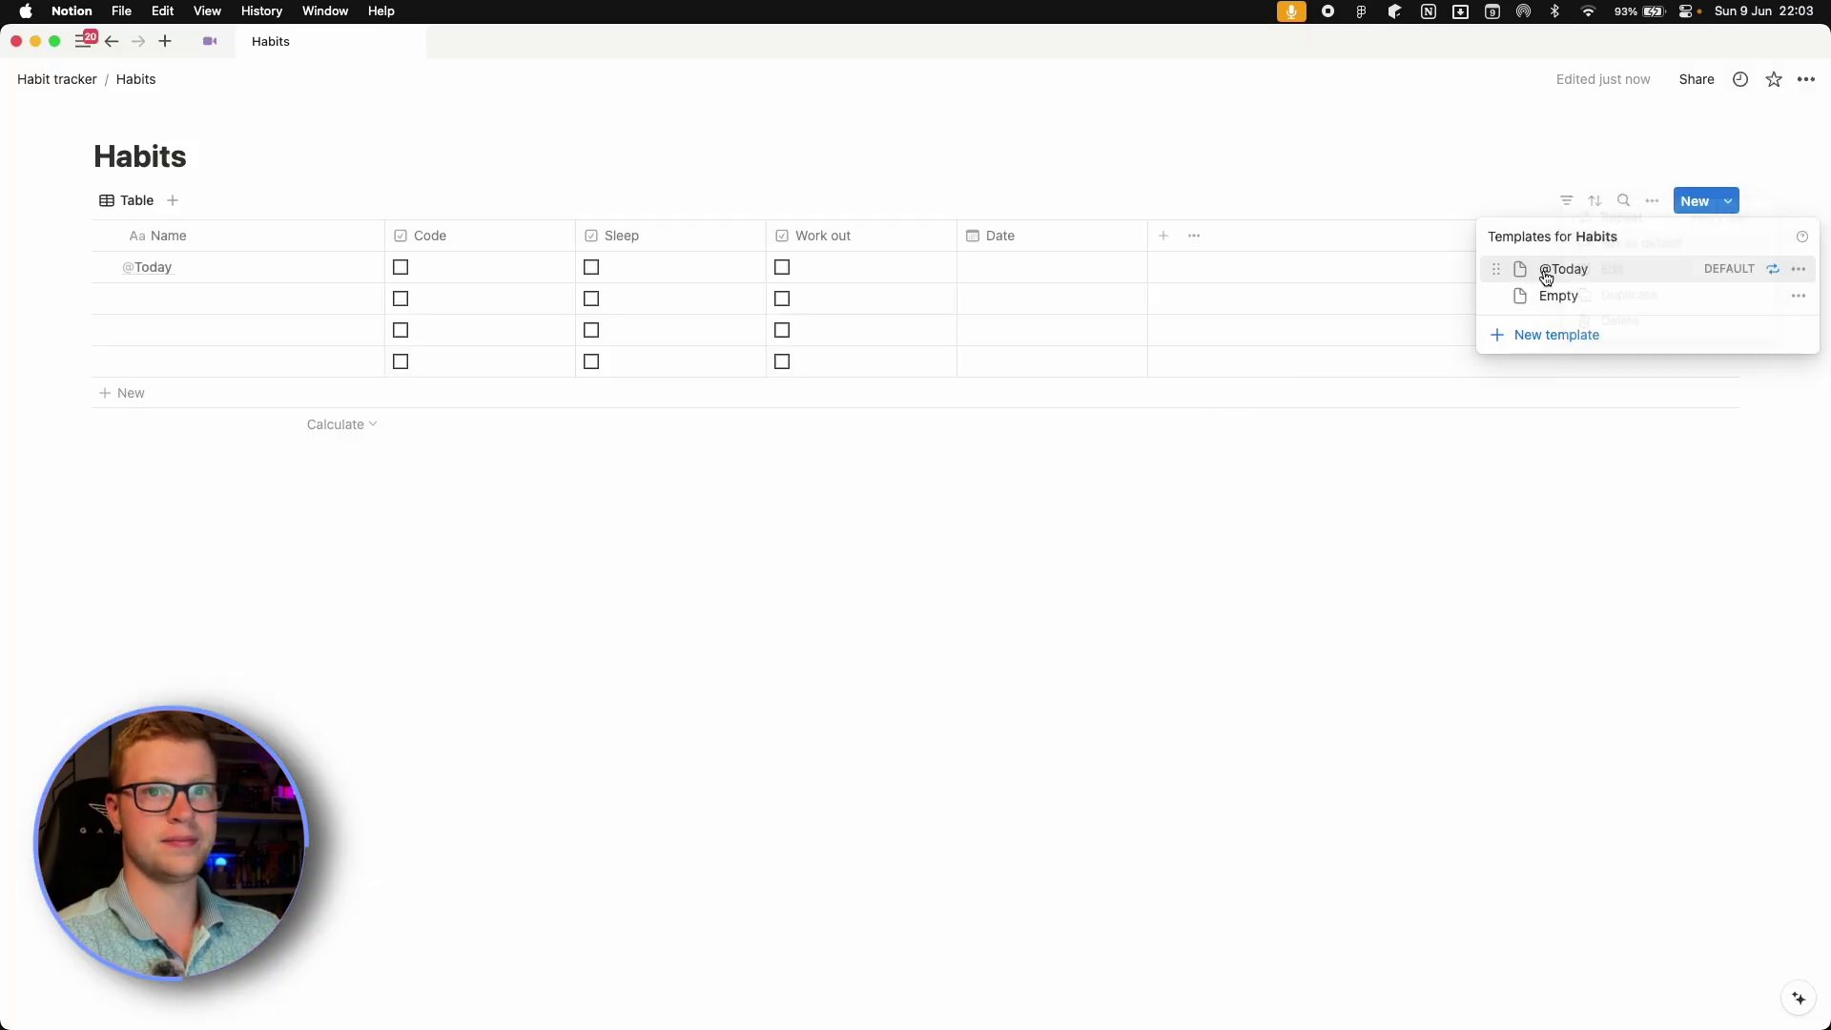
{"action": "left_click", "coordinate": [1802, 275]}
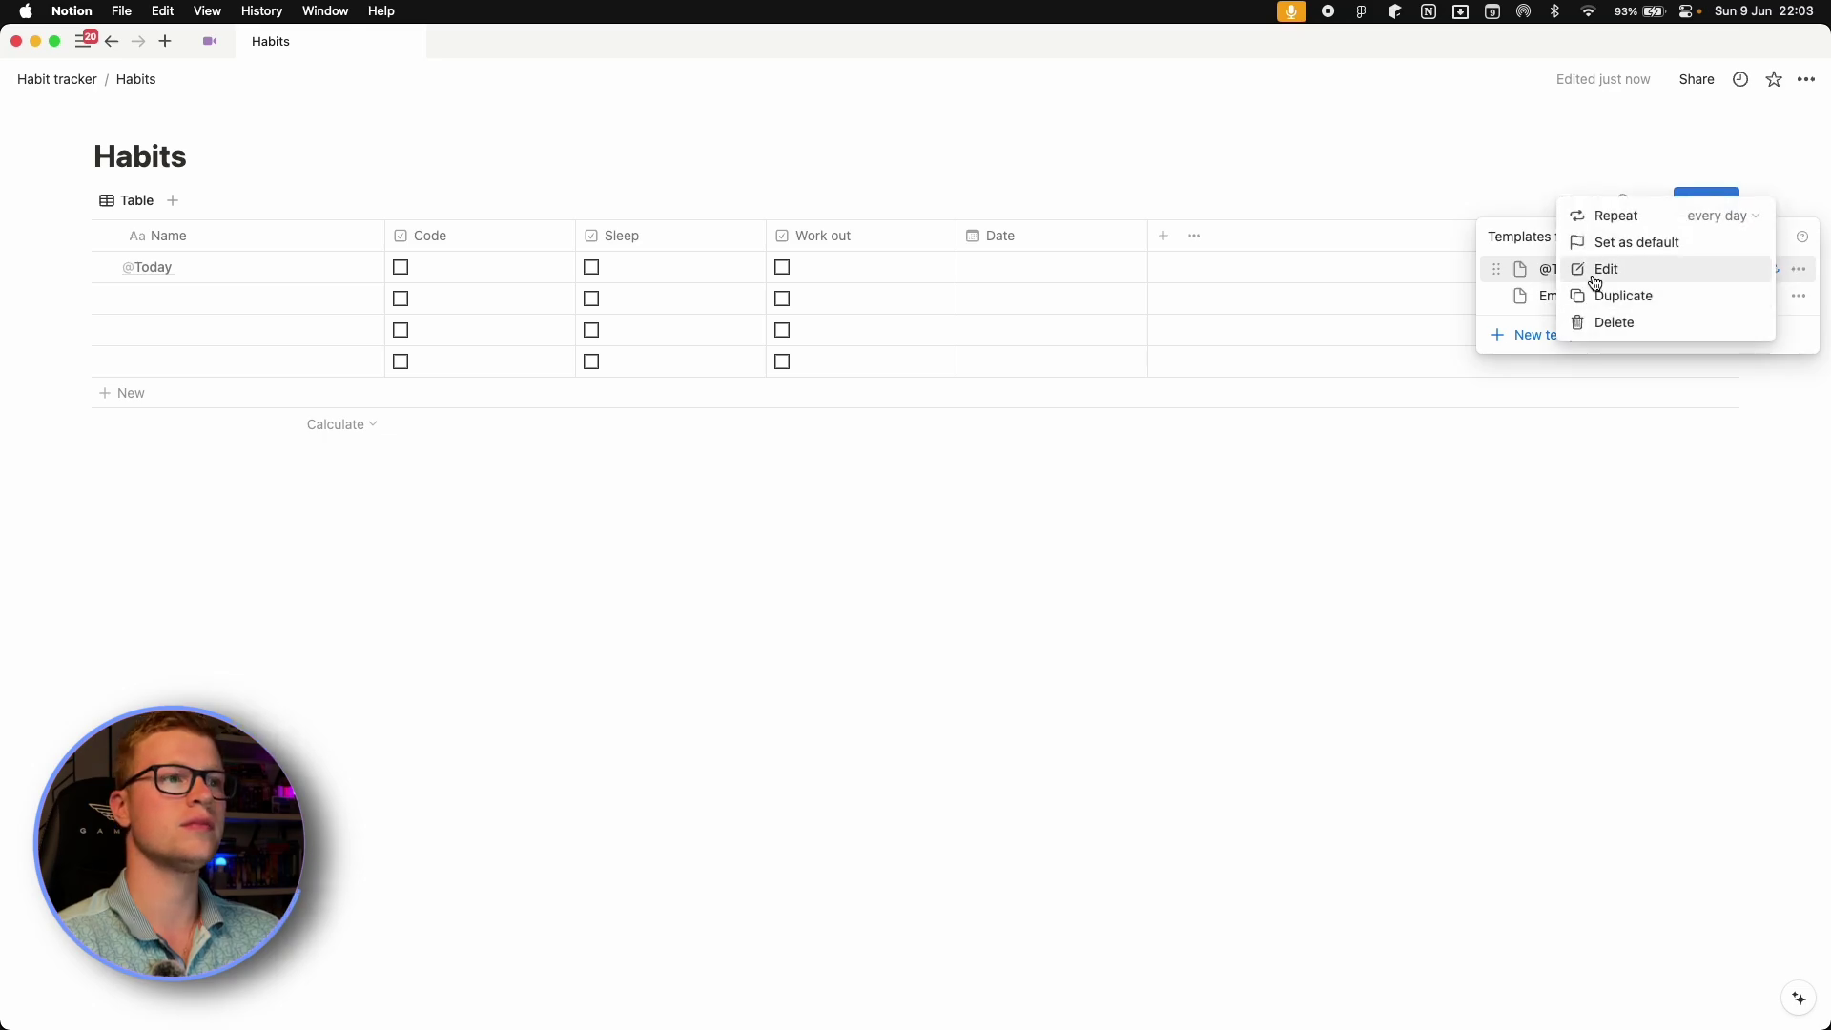
{"action": "left_click", "coordinate": [1595, 269]}
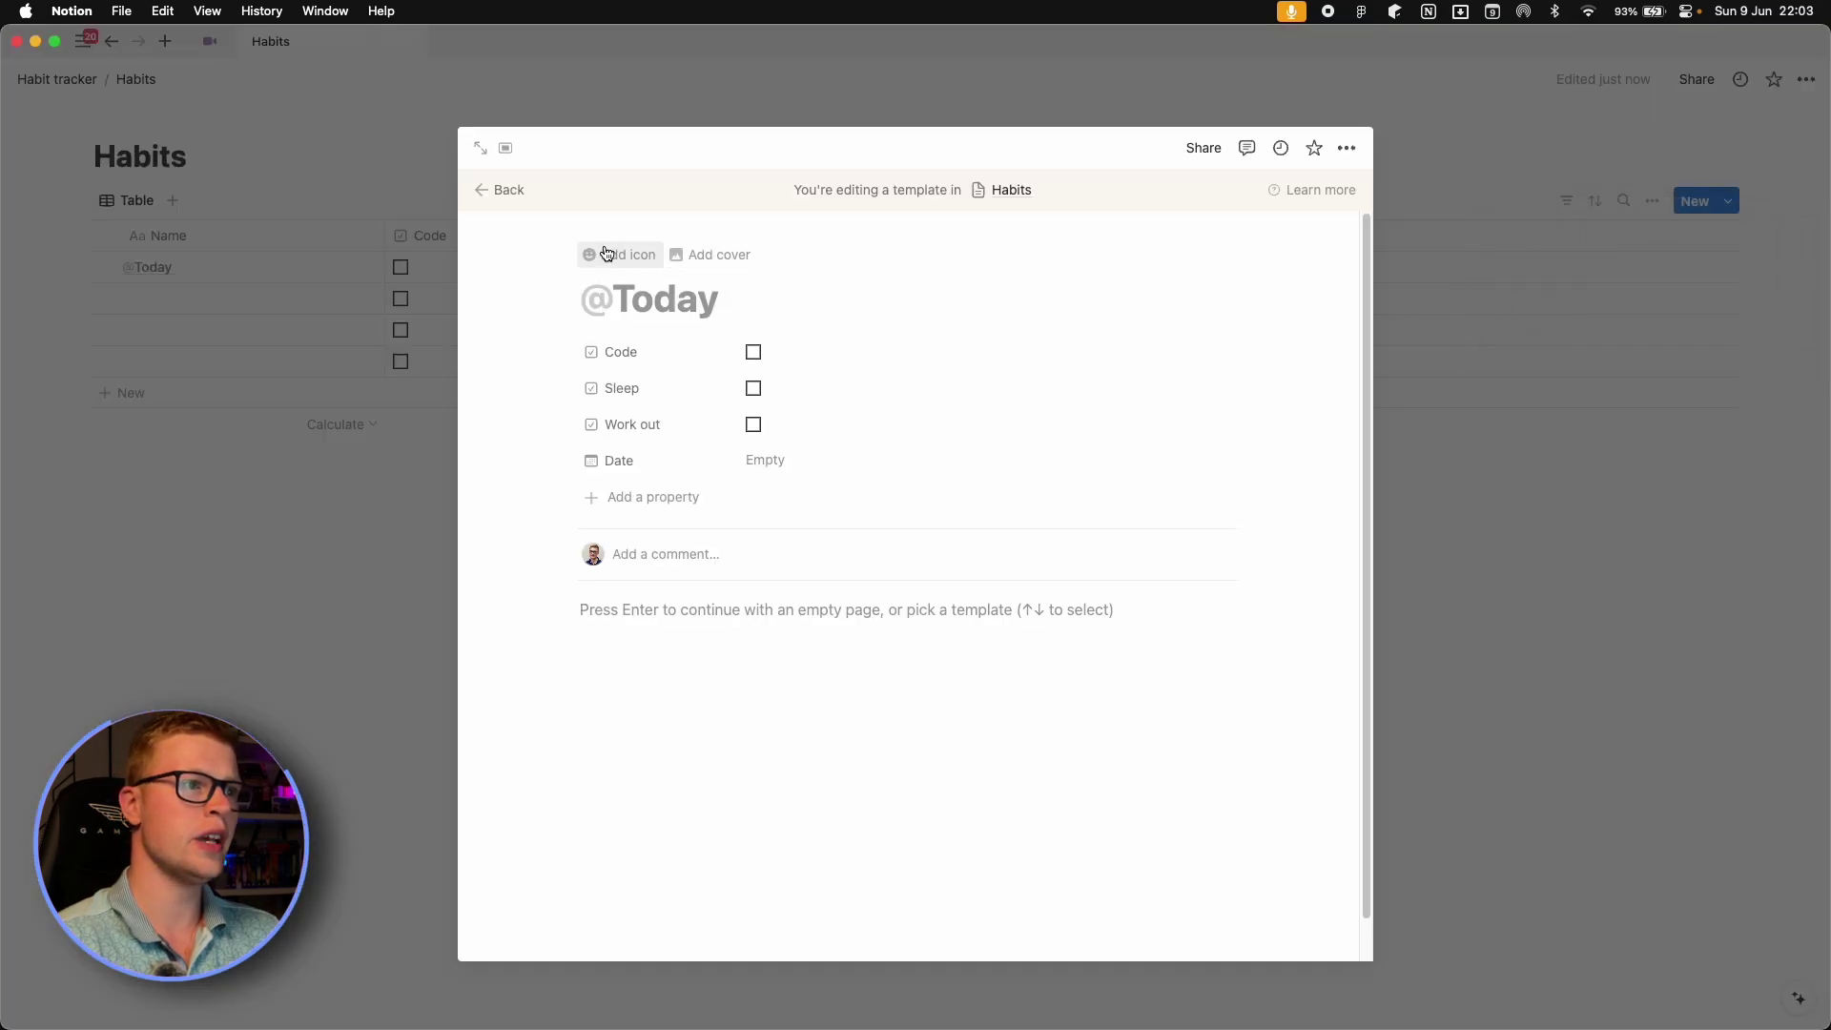
{"action": "left_click", "coordinate": [607, 254]}
{"action": "left_click", "coordinate": [501, 401]}
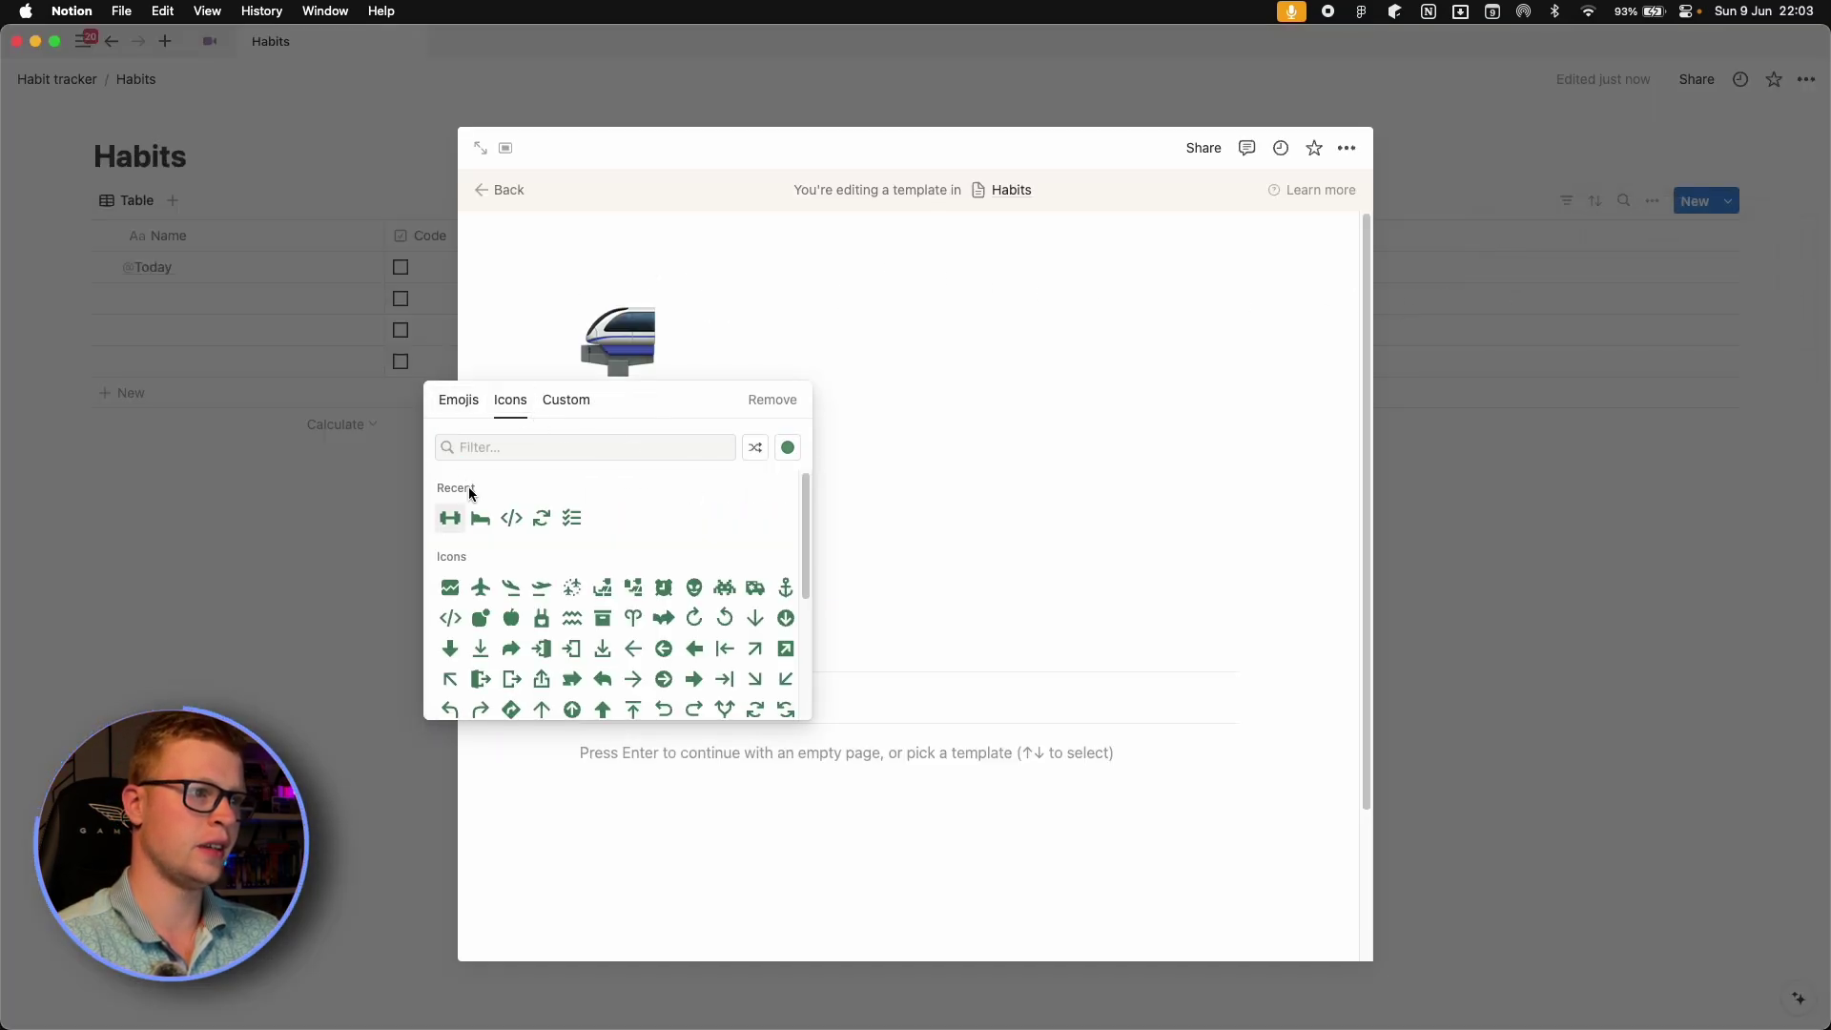
{"action": "left_click", "coordinate": [542, 518]}
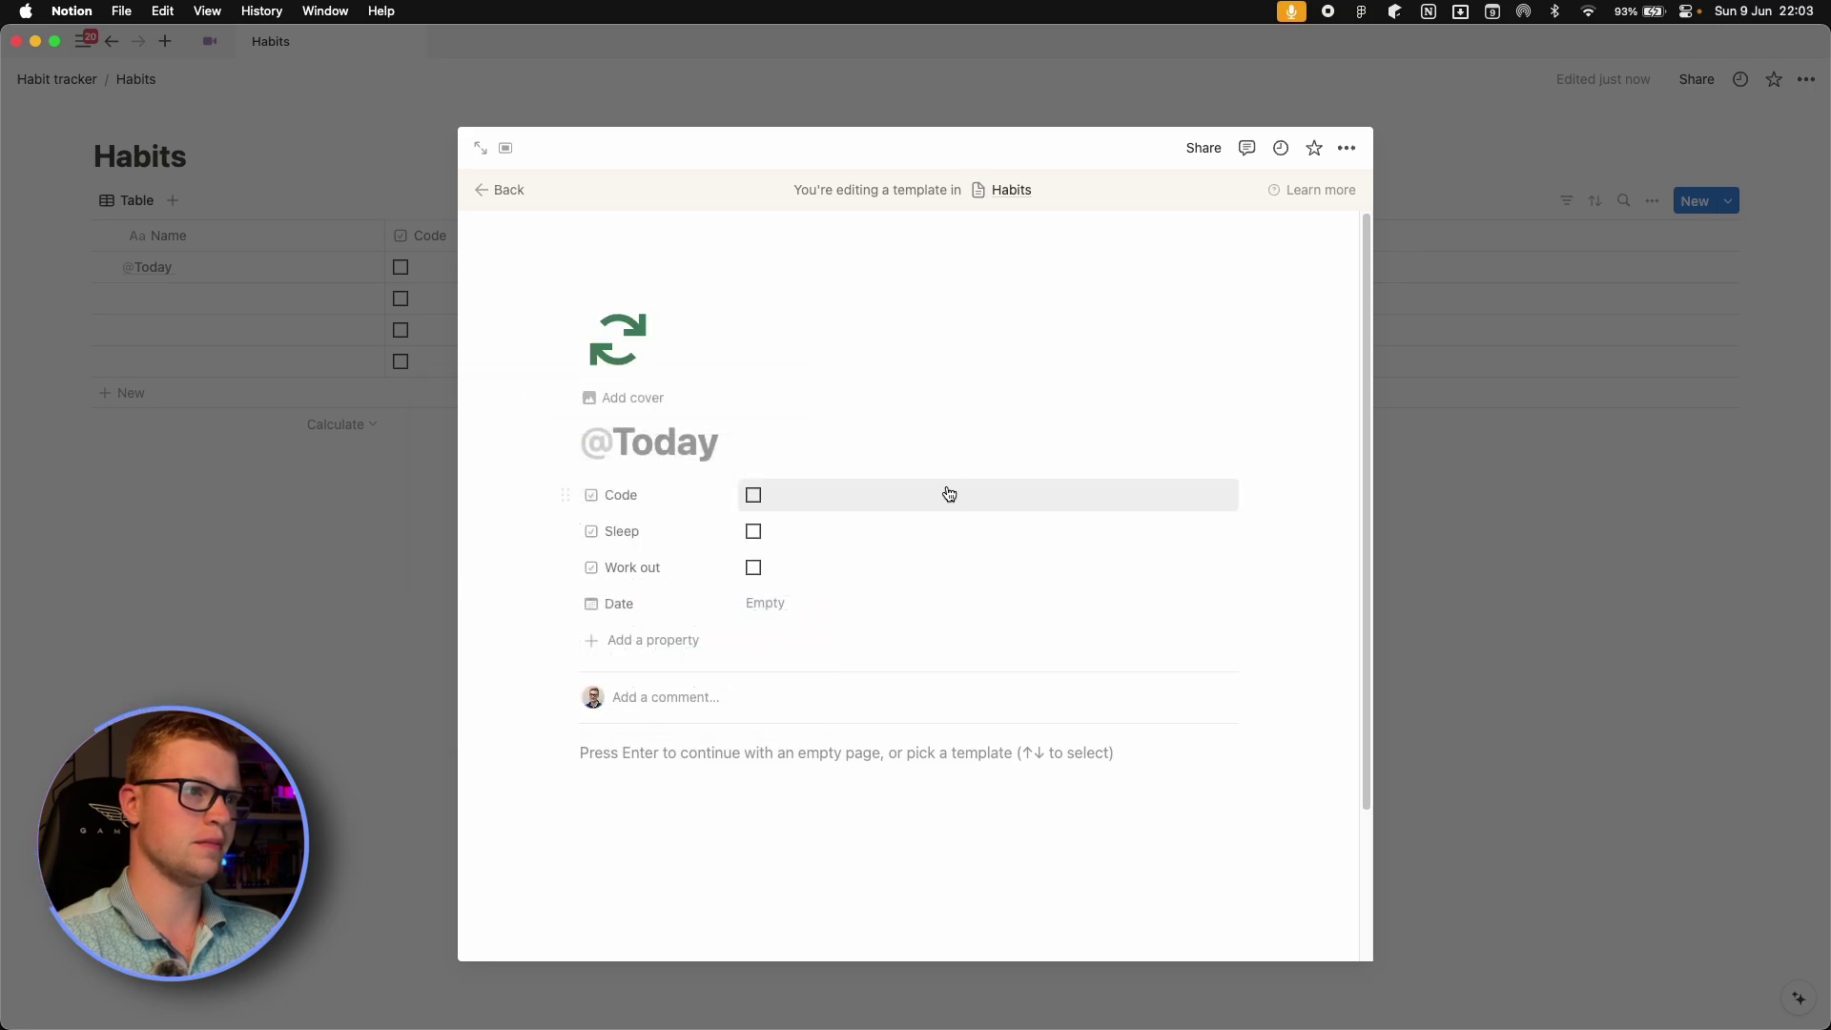
{"action": "left_click", "coordinate": [216, 506]}
{"action": "left_click", "coordinate": [105, 270]}
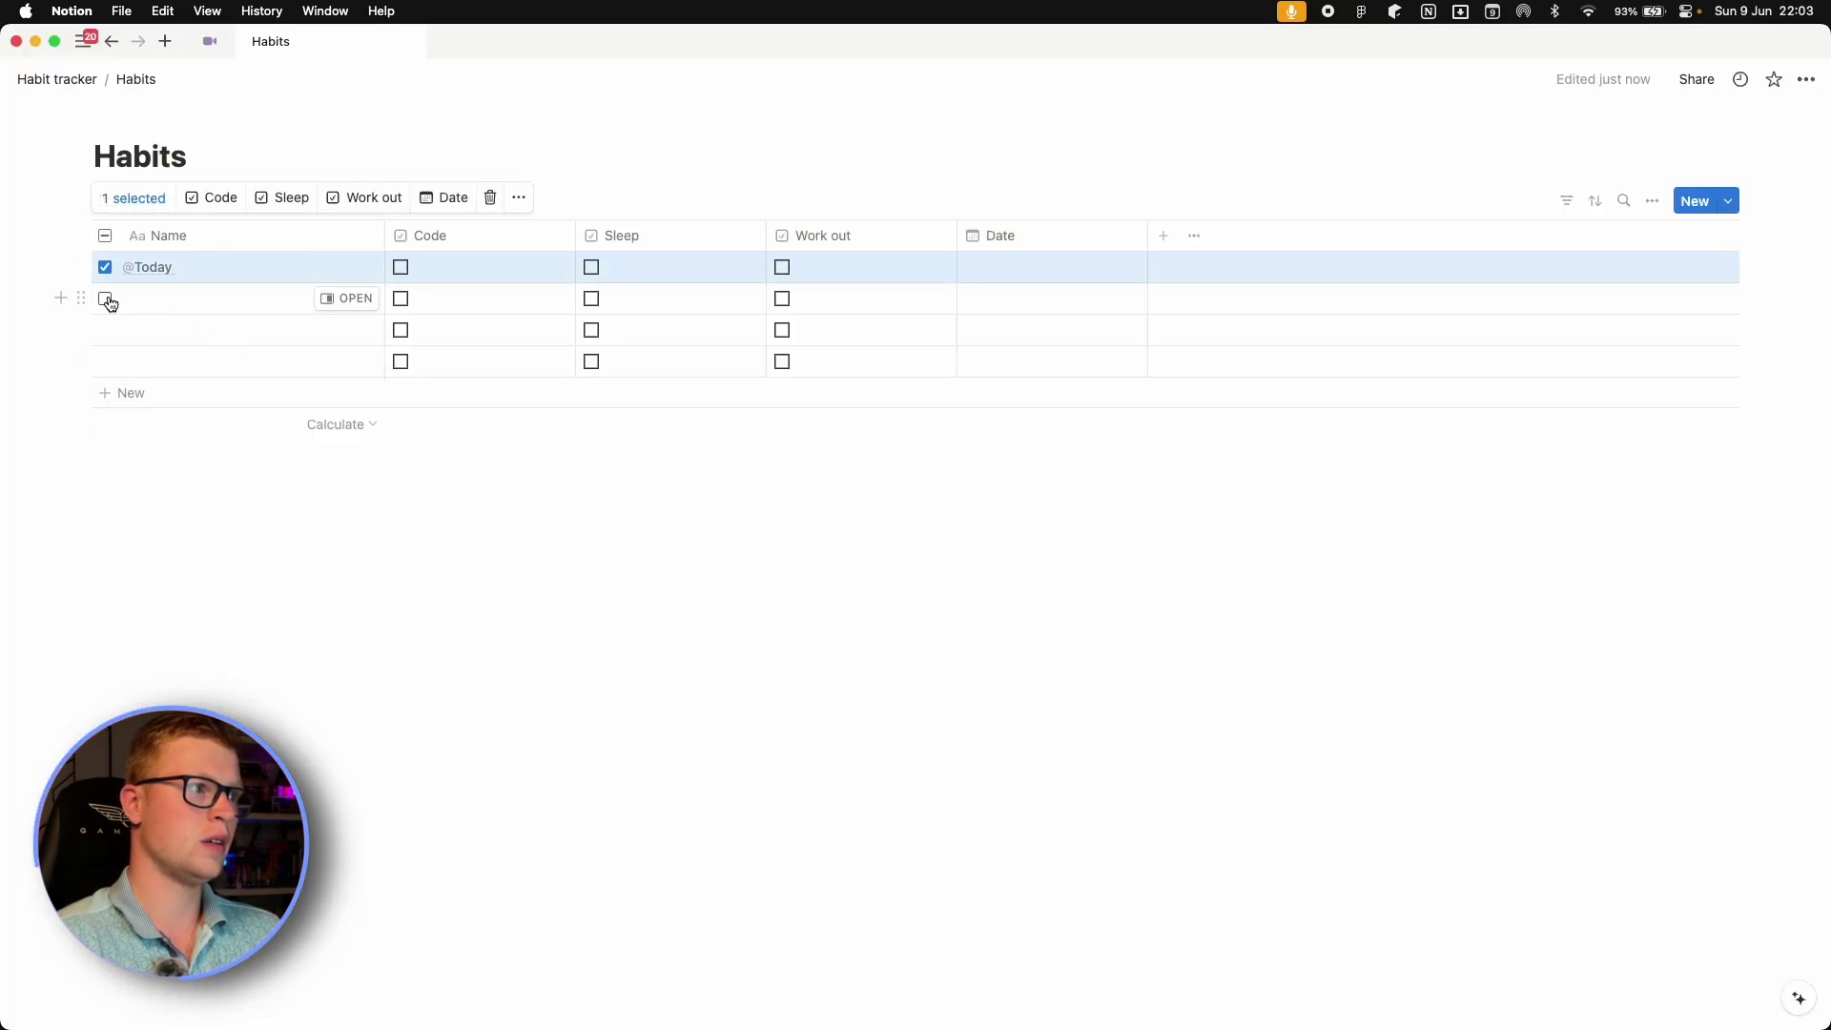
{"action": "left_click", "coordinate": [105, 298]}
{"action": "left_click", "coordinate": [105, 330]}
{"action": "left_click", "coordinate": [105, 362]}
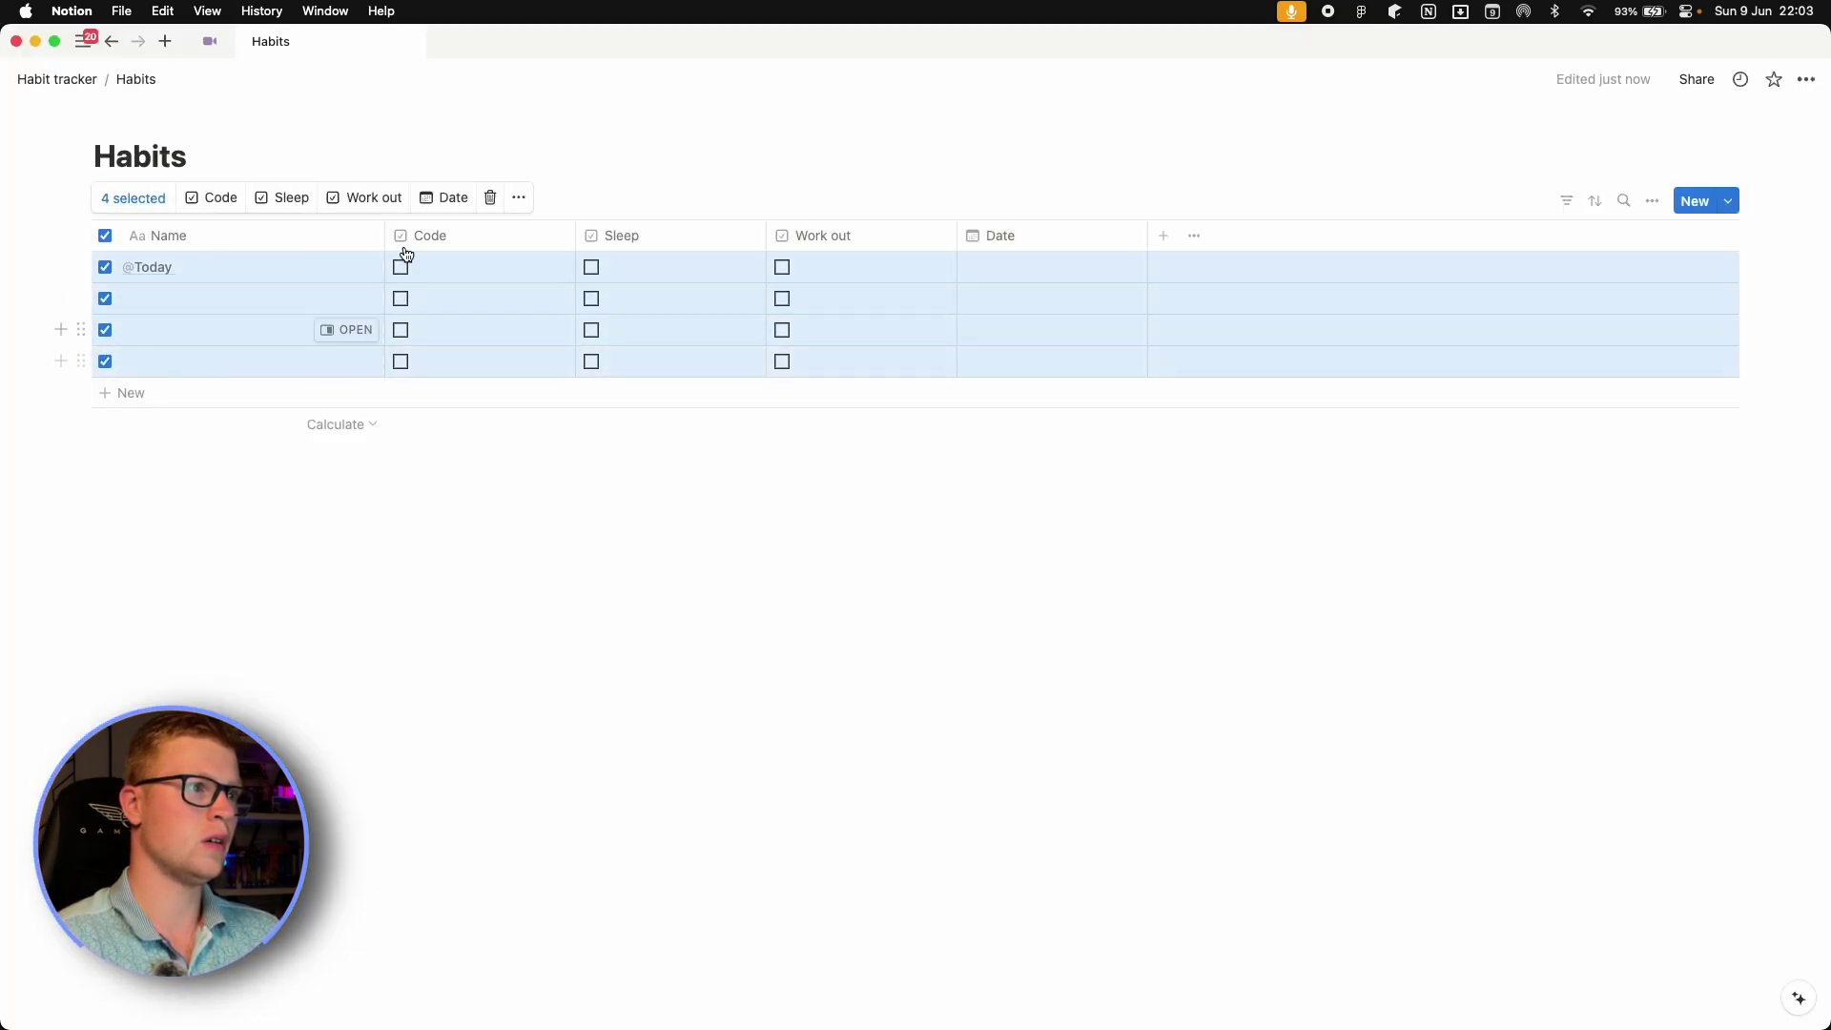
{"action": "left_click", "coordinate": [488, 197]}
{"action": "left_click", "coordinate": [110, 270]}
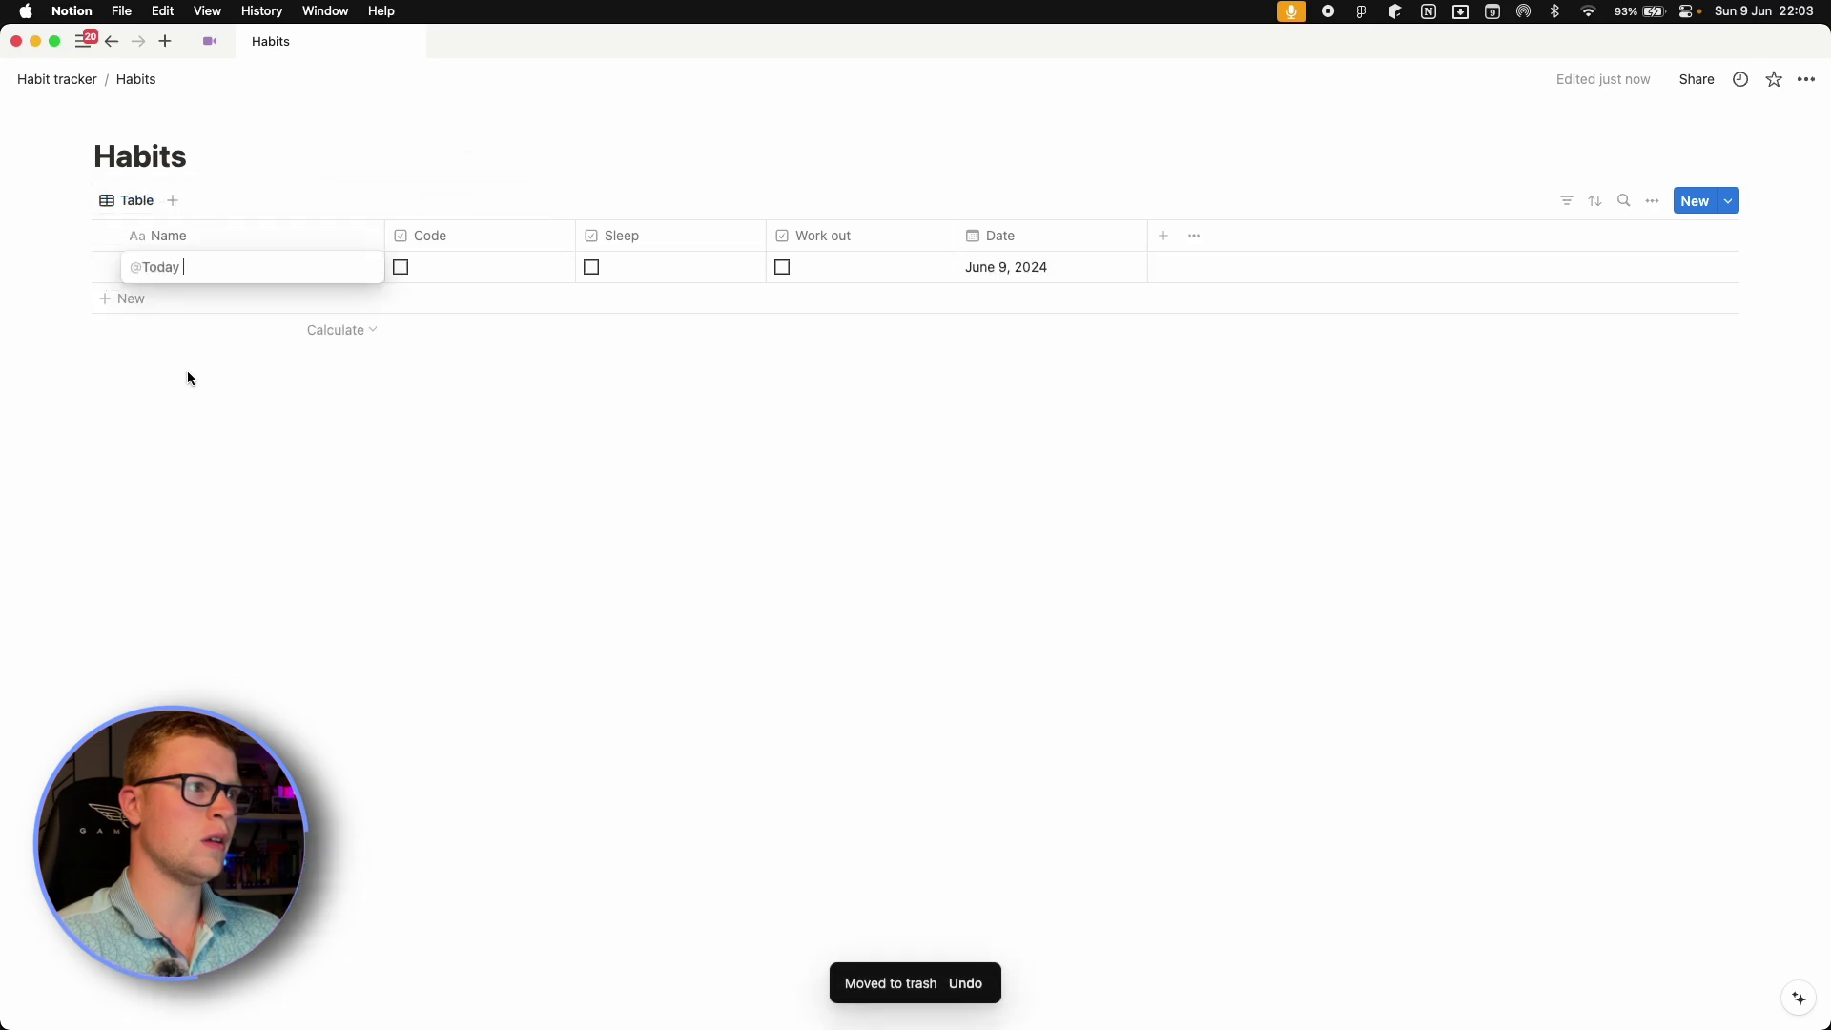
{"action": "left_click", "coordinate": [159, 312]}
{"action": "left_click", "coordinate": [143, 330]}
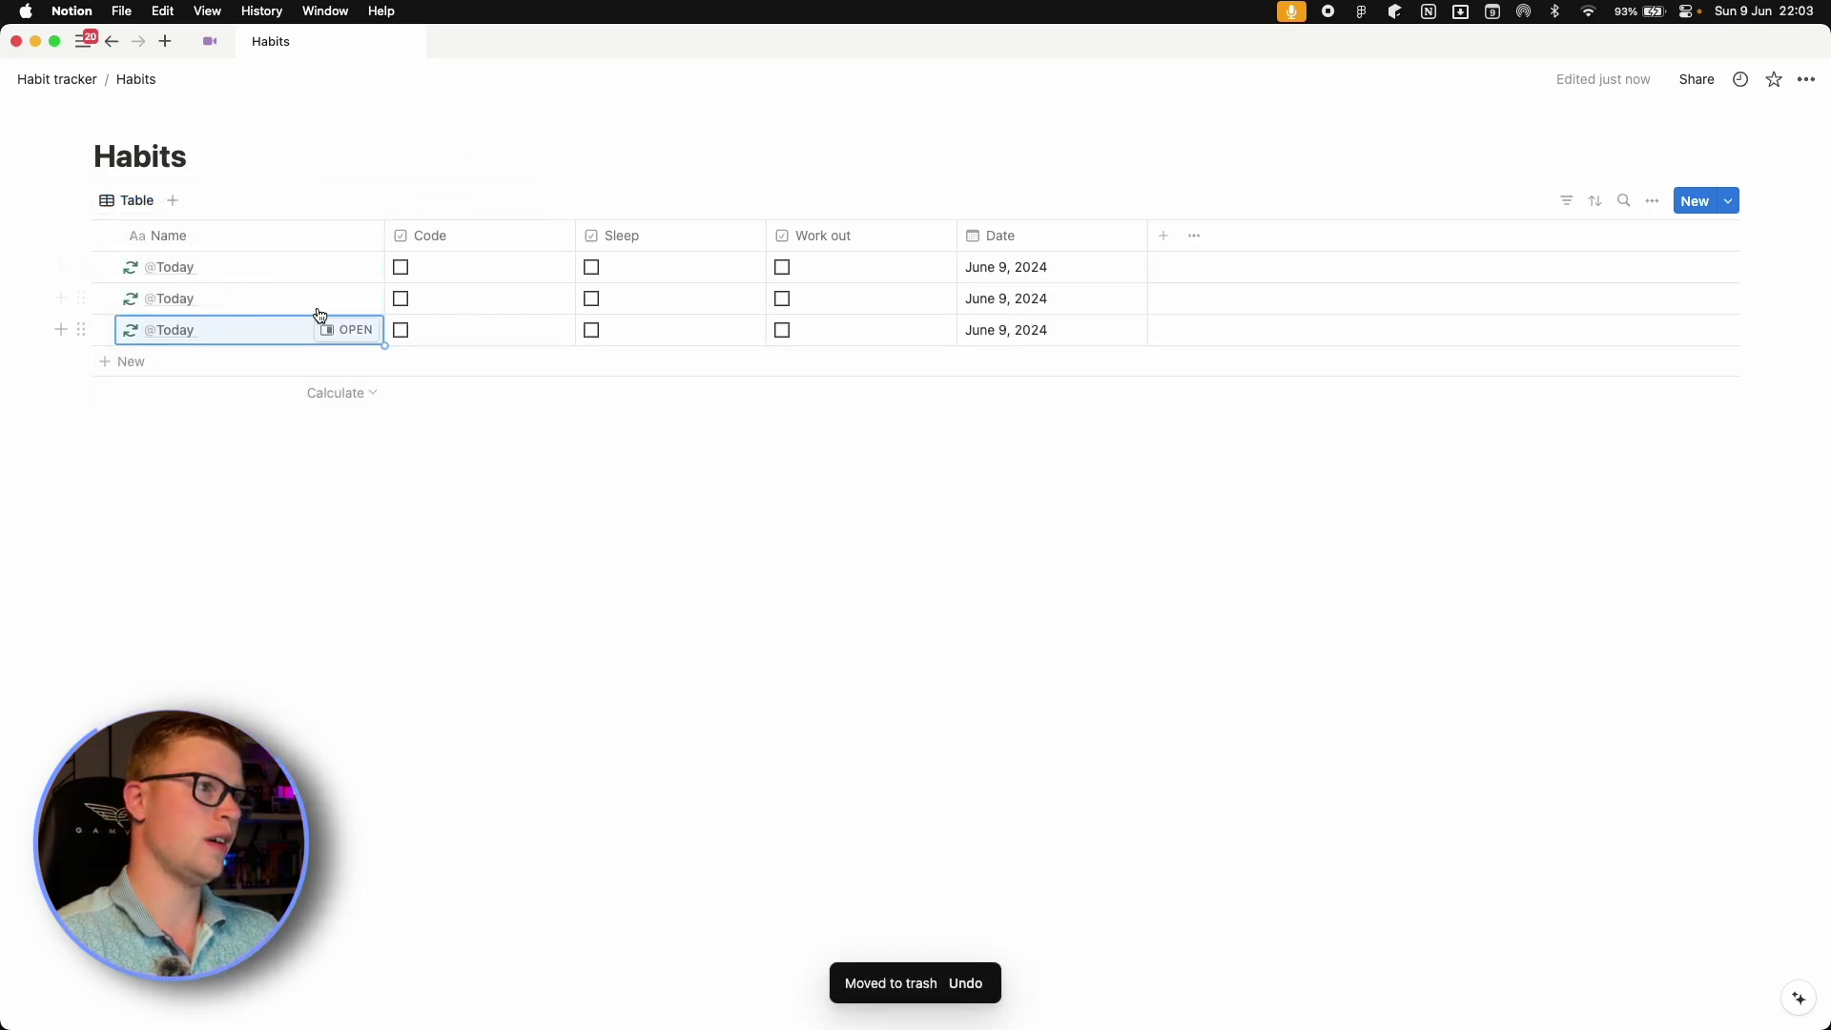
{"action": "left_click", "coordinate": [836, 498]}
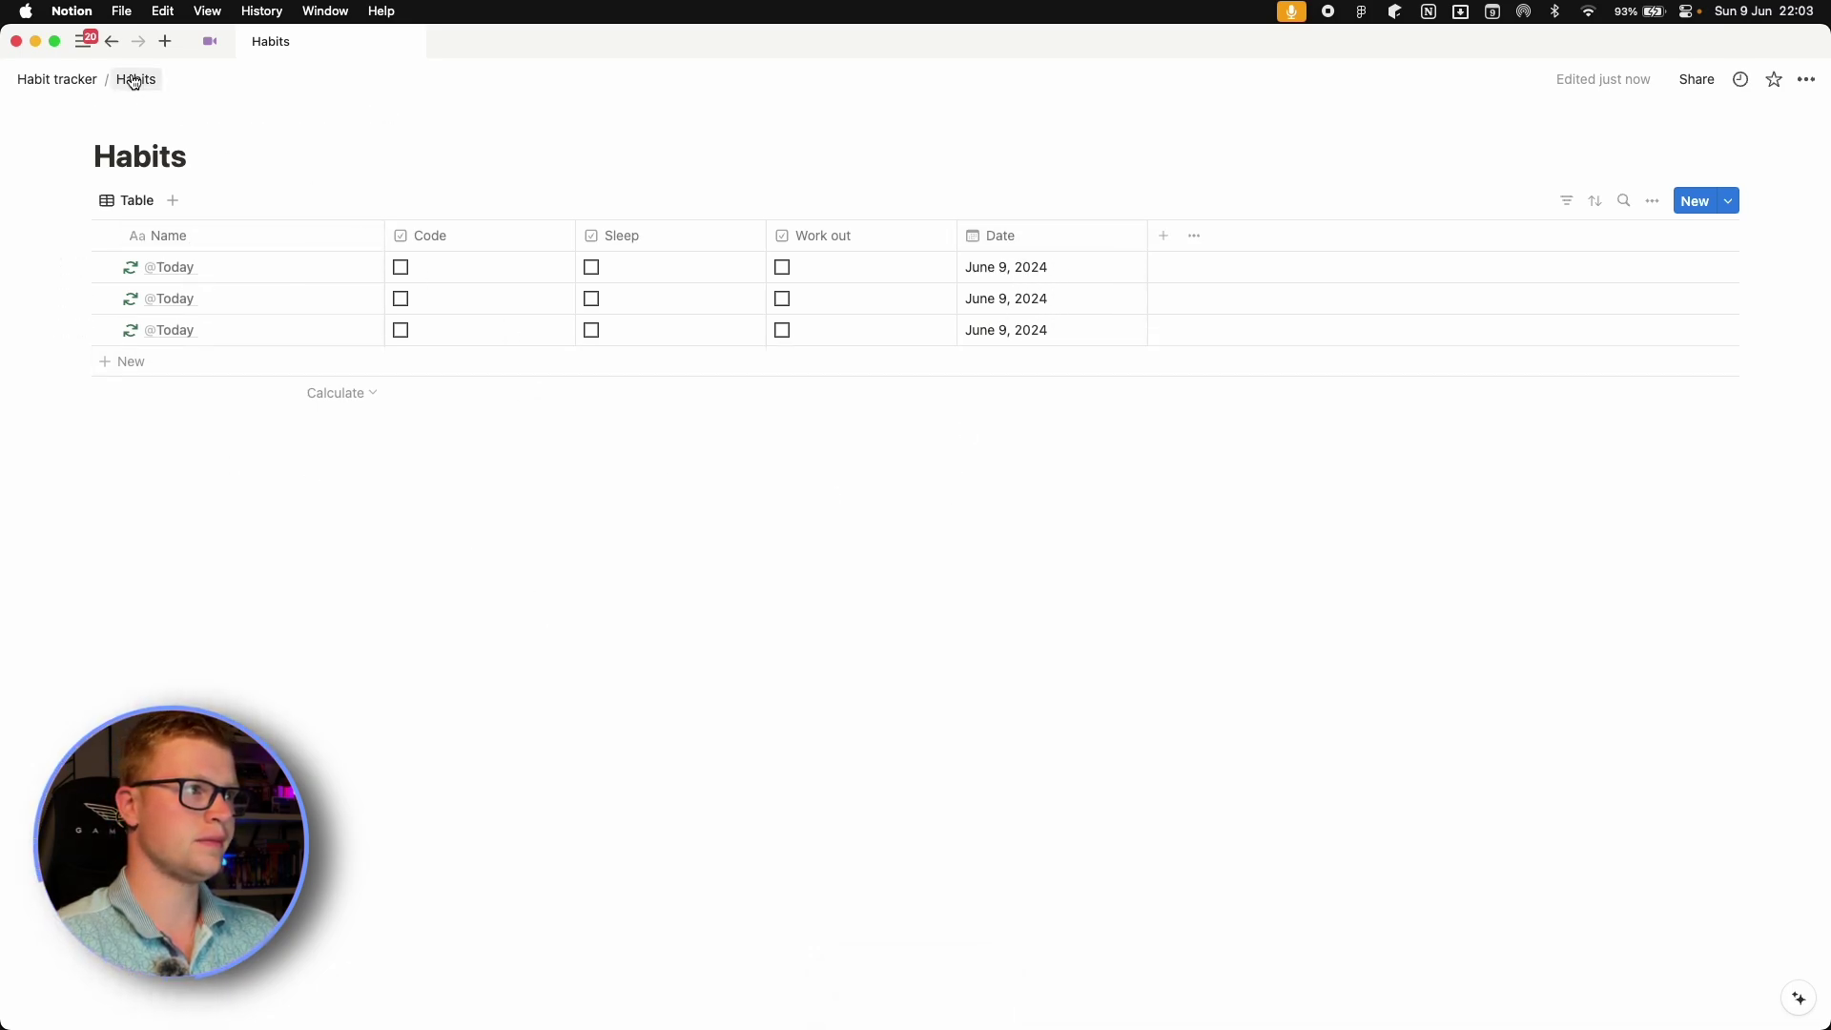
Give the Habits page the circular-arrows icon and return to Habit tracker.
{"action": "left_click", "coordinate": [115, 118]}
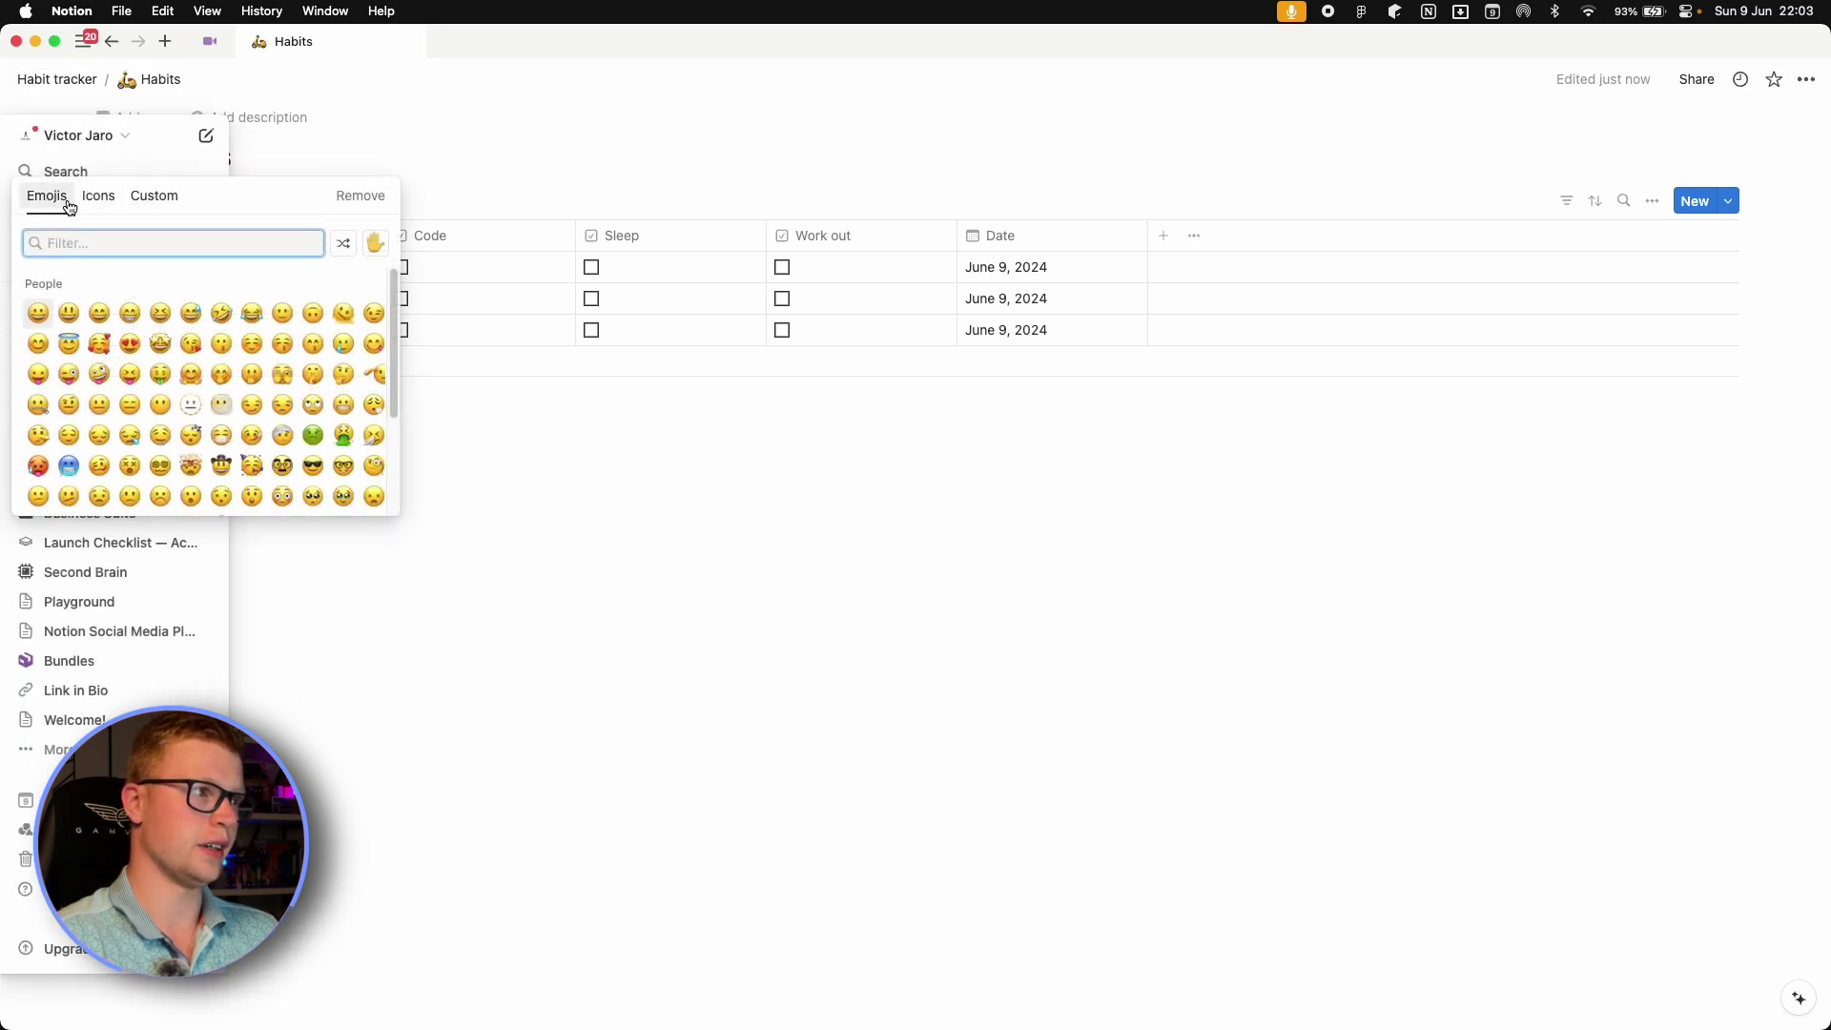
{"action": "left_click", "coordinate": [99, 197]}
{"action": "left_click", "coordinate": [40, 312]}
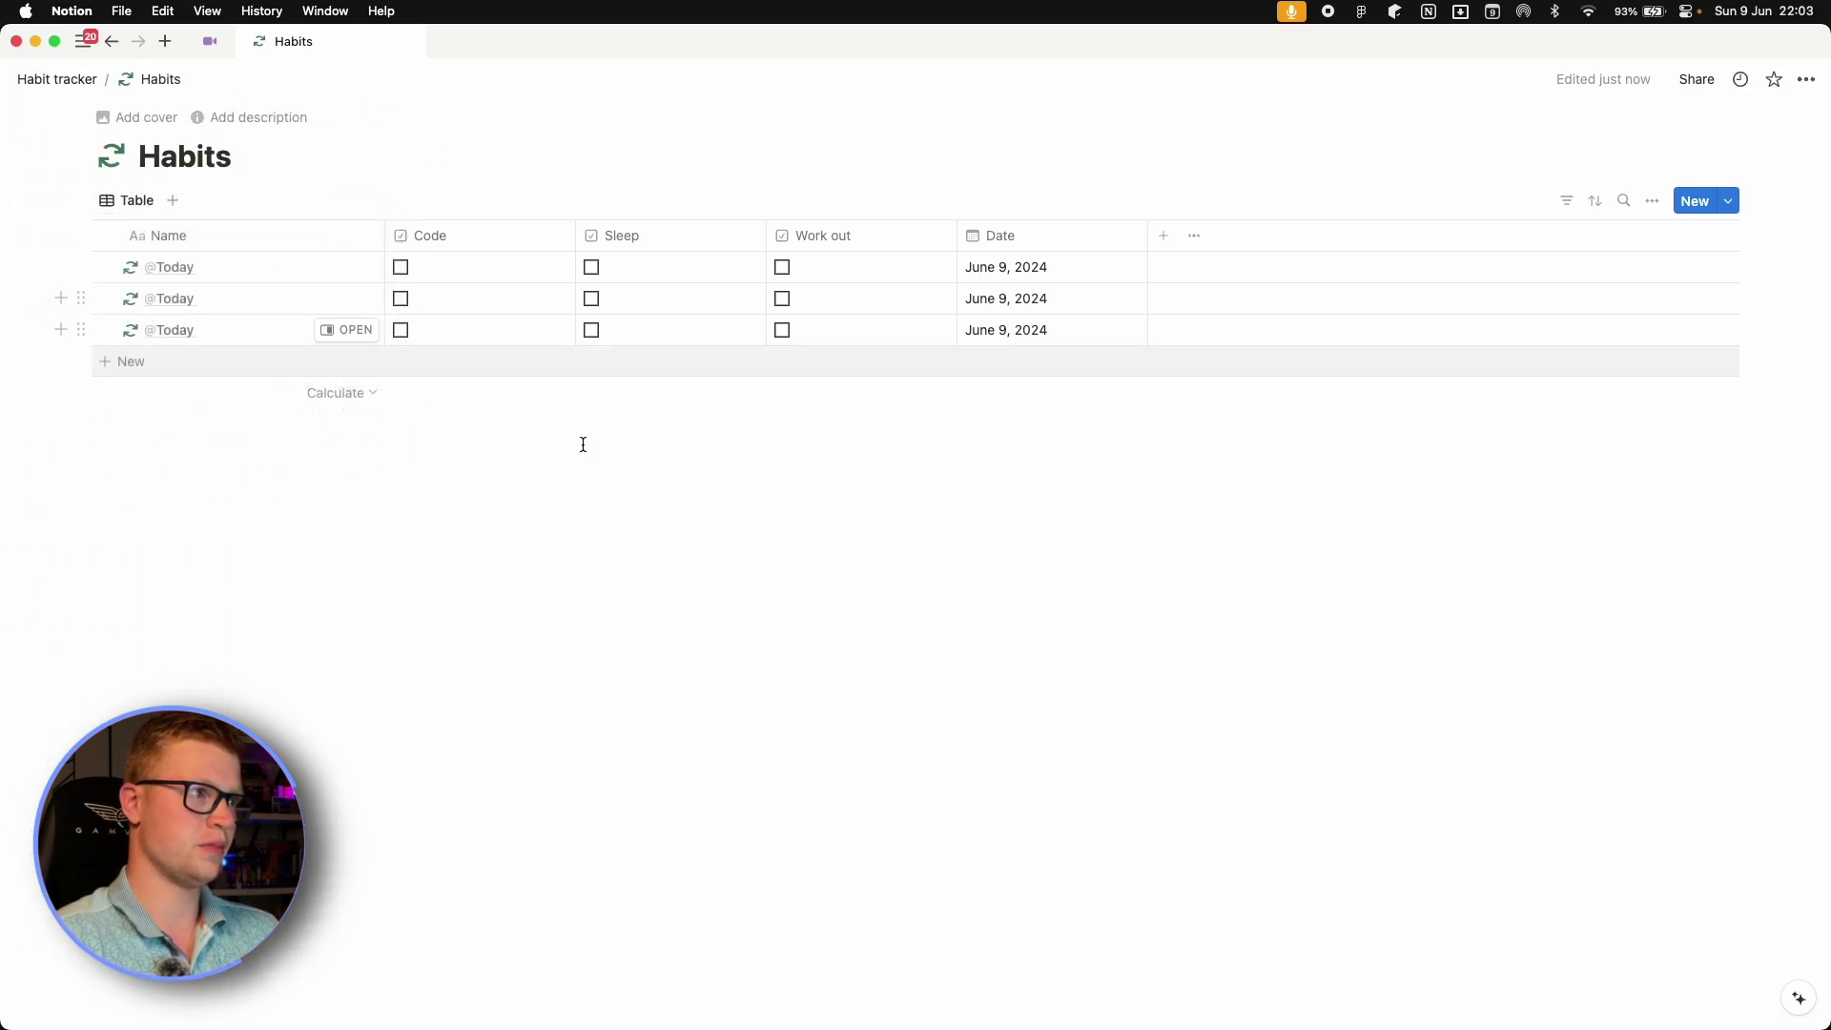
{"action": "left_click", "coordinate": [47, 79]}
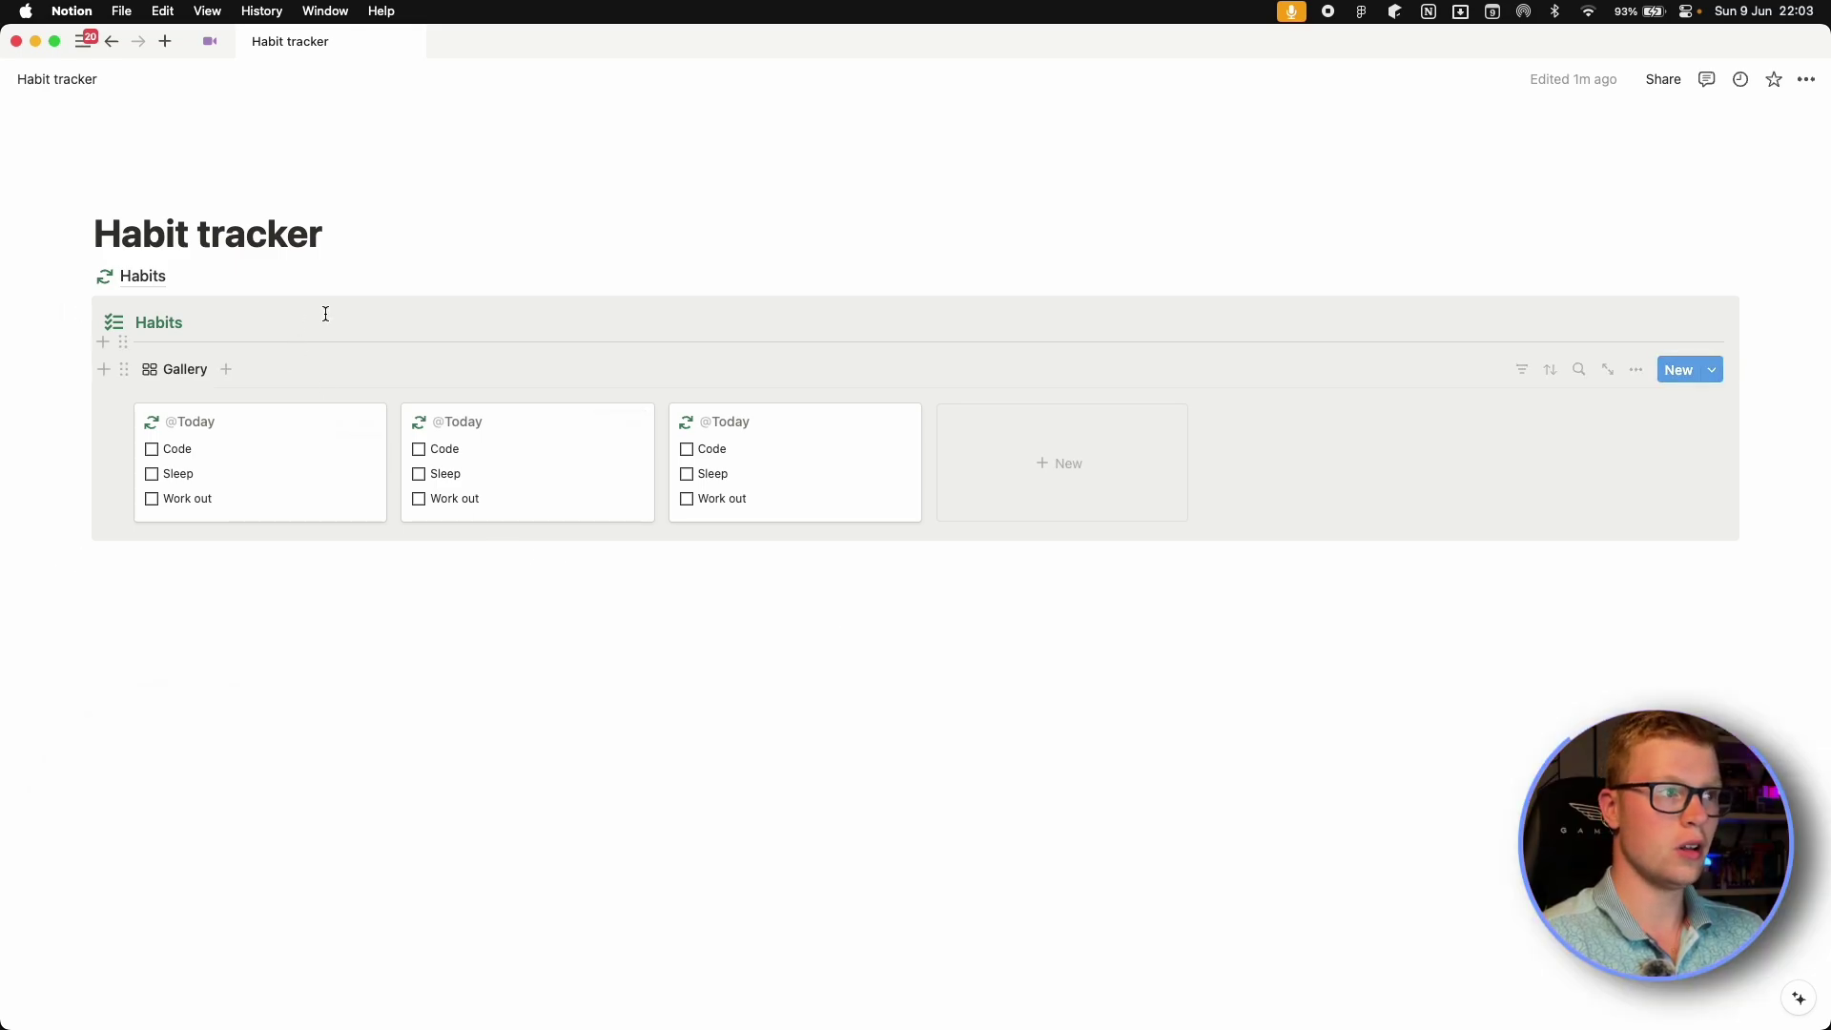
Insert a button named Coded with the </> icon below the gallery.
{"action": "left_click", "coordinate": [374, 585]}
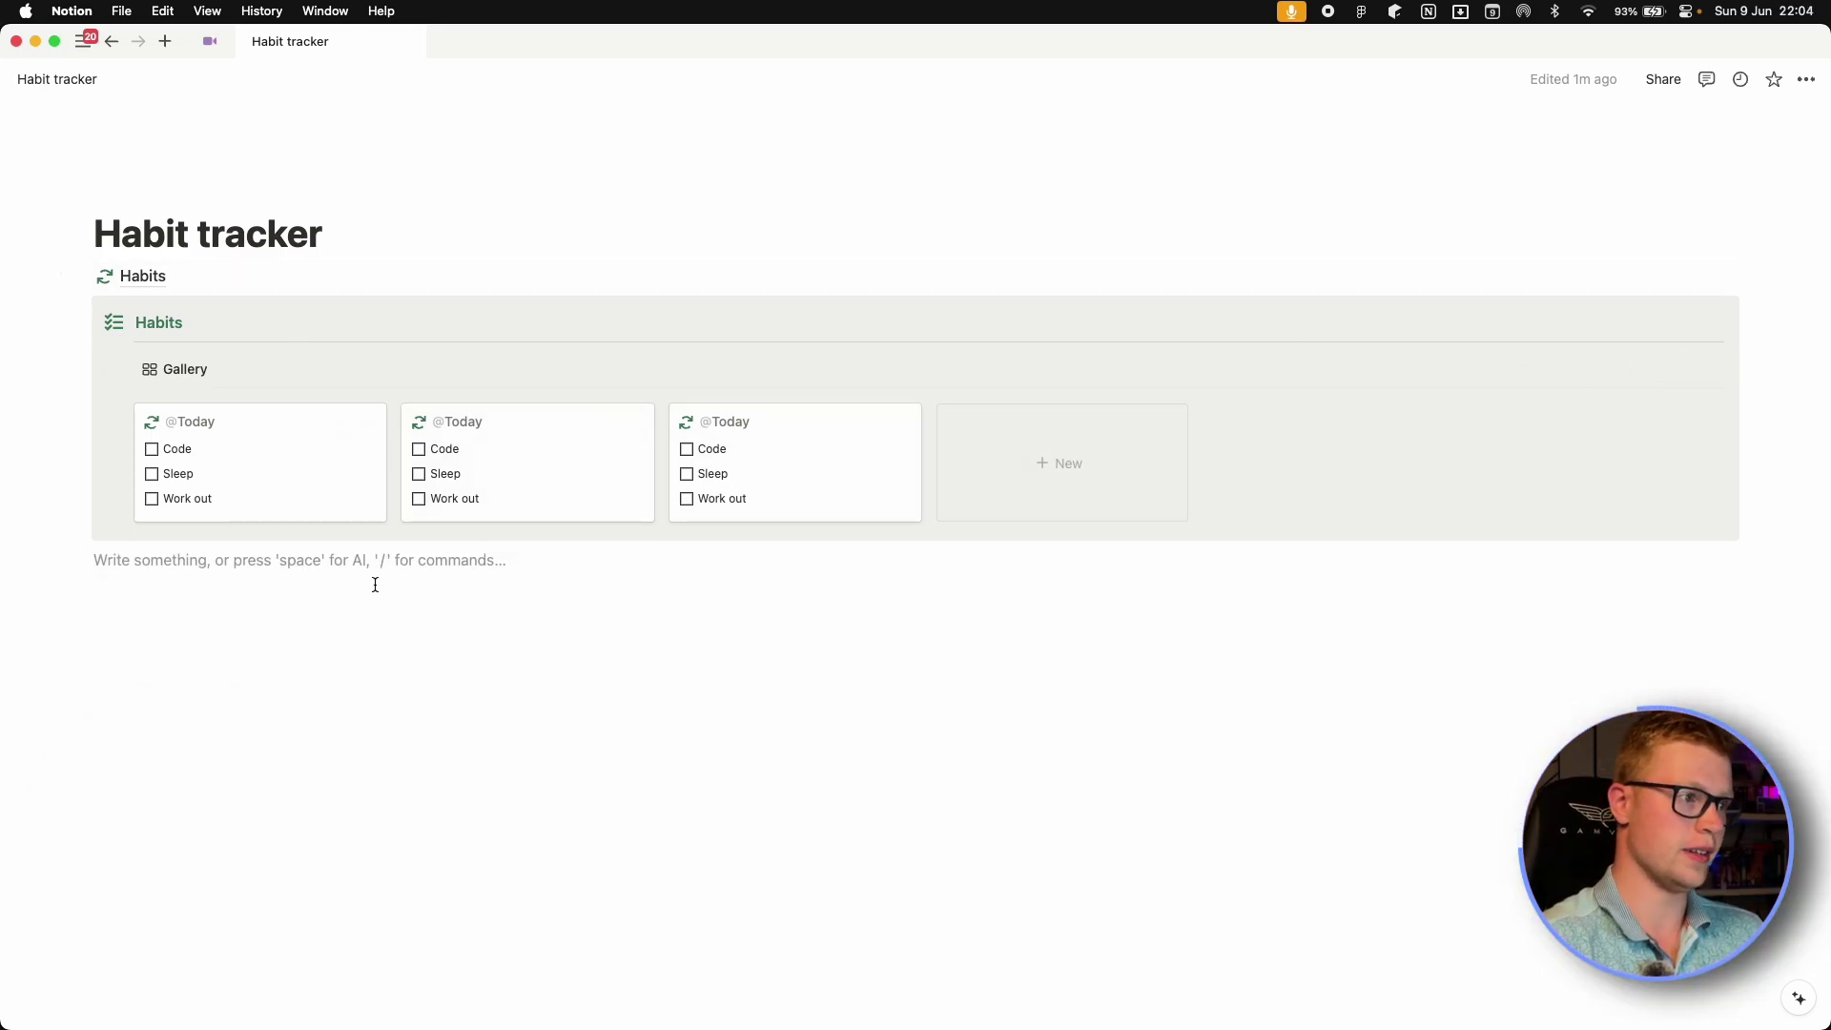
{"action": "type", "text": "/but"}
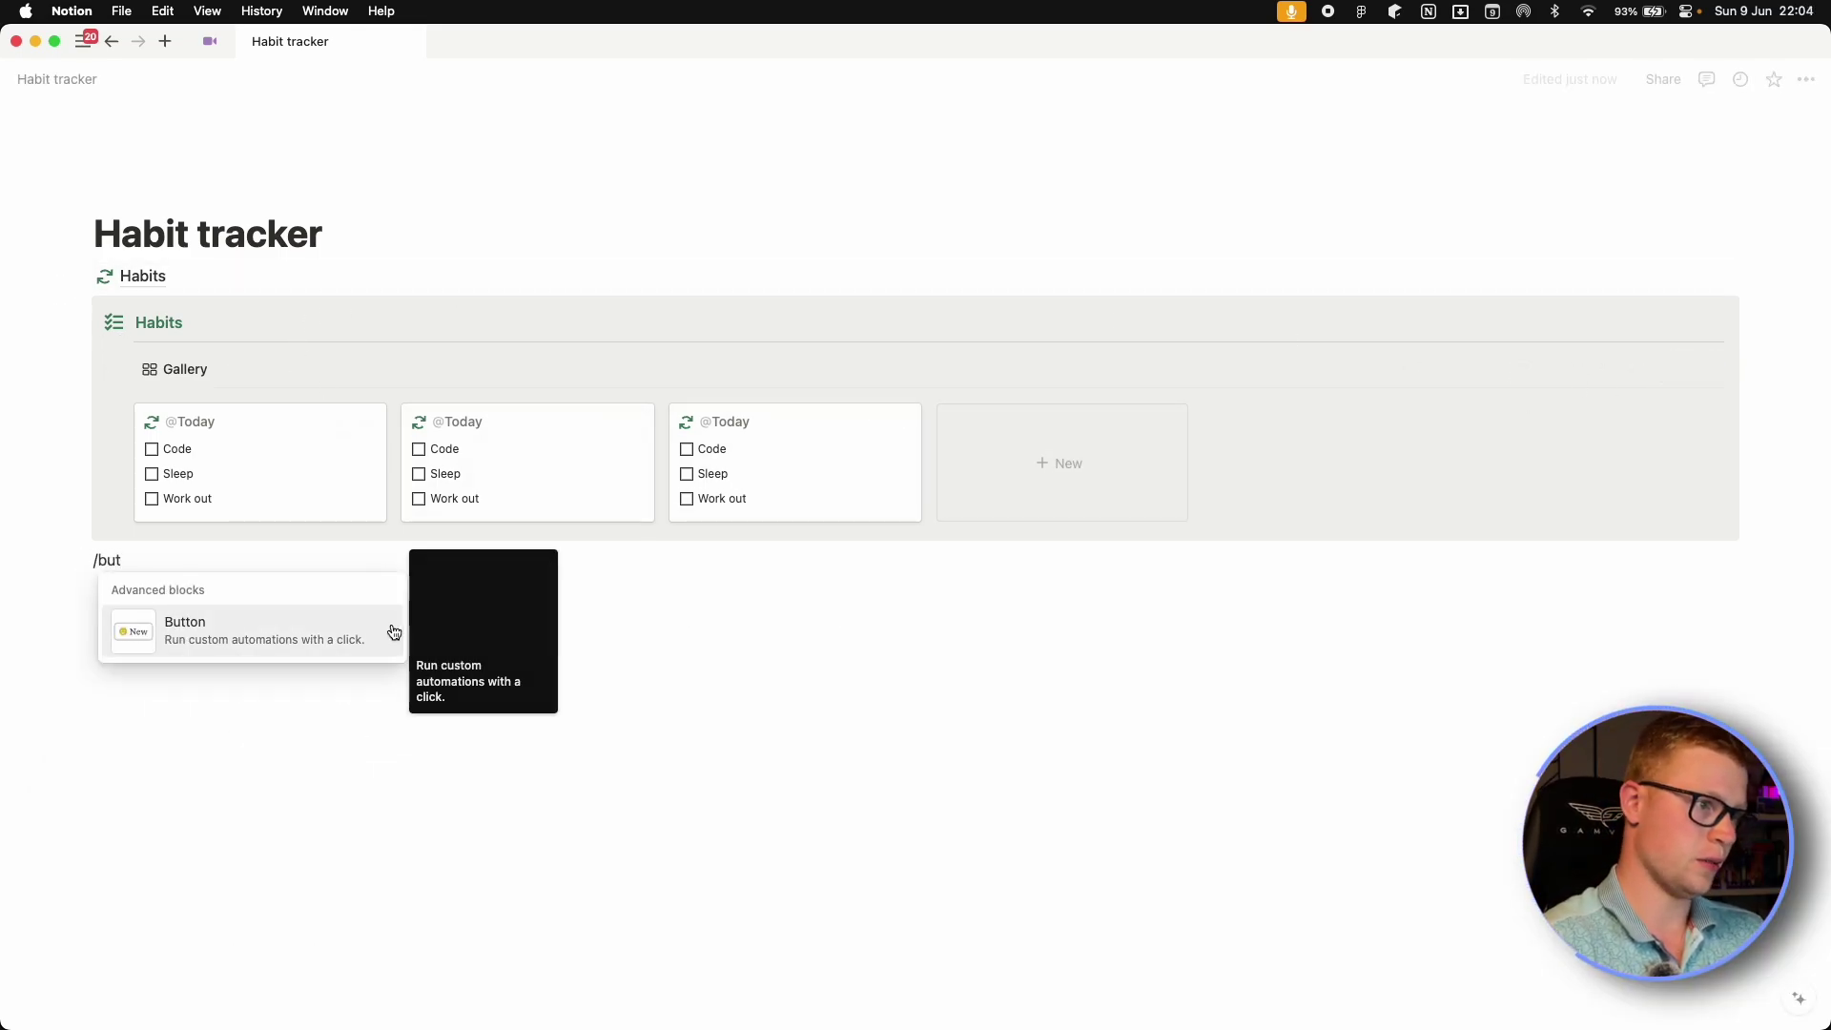
{"action": "left_click", "coordinate": [389, 632]}
{"action": "left_click", "coordinate": [245, 611]}
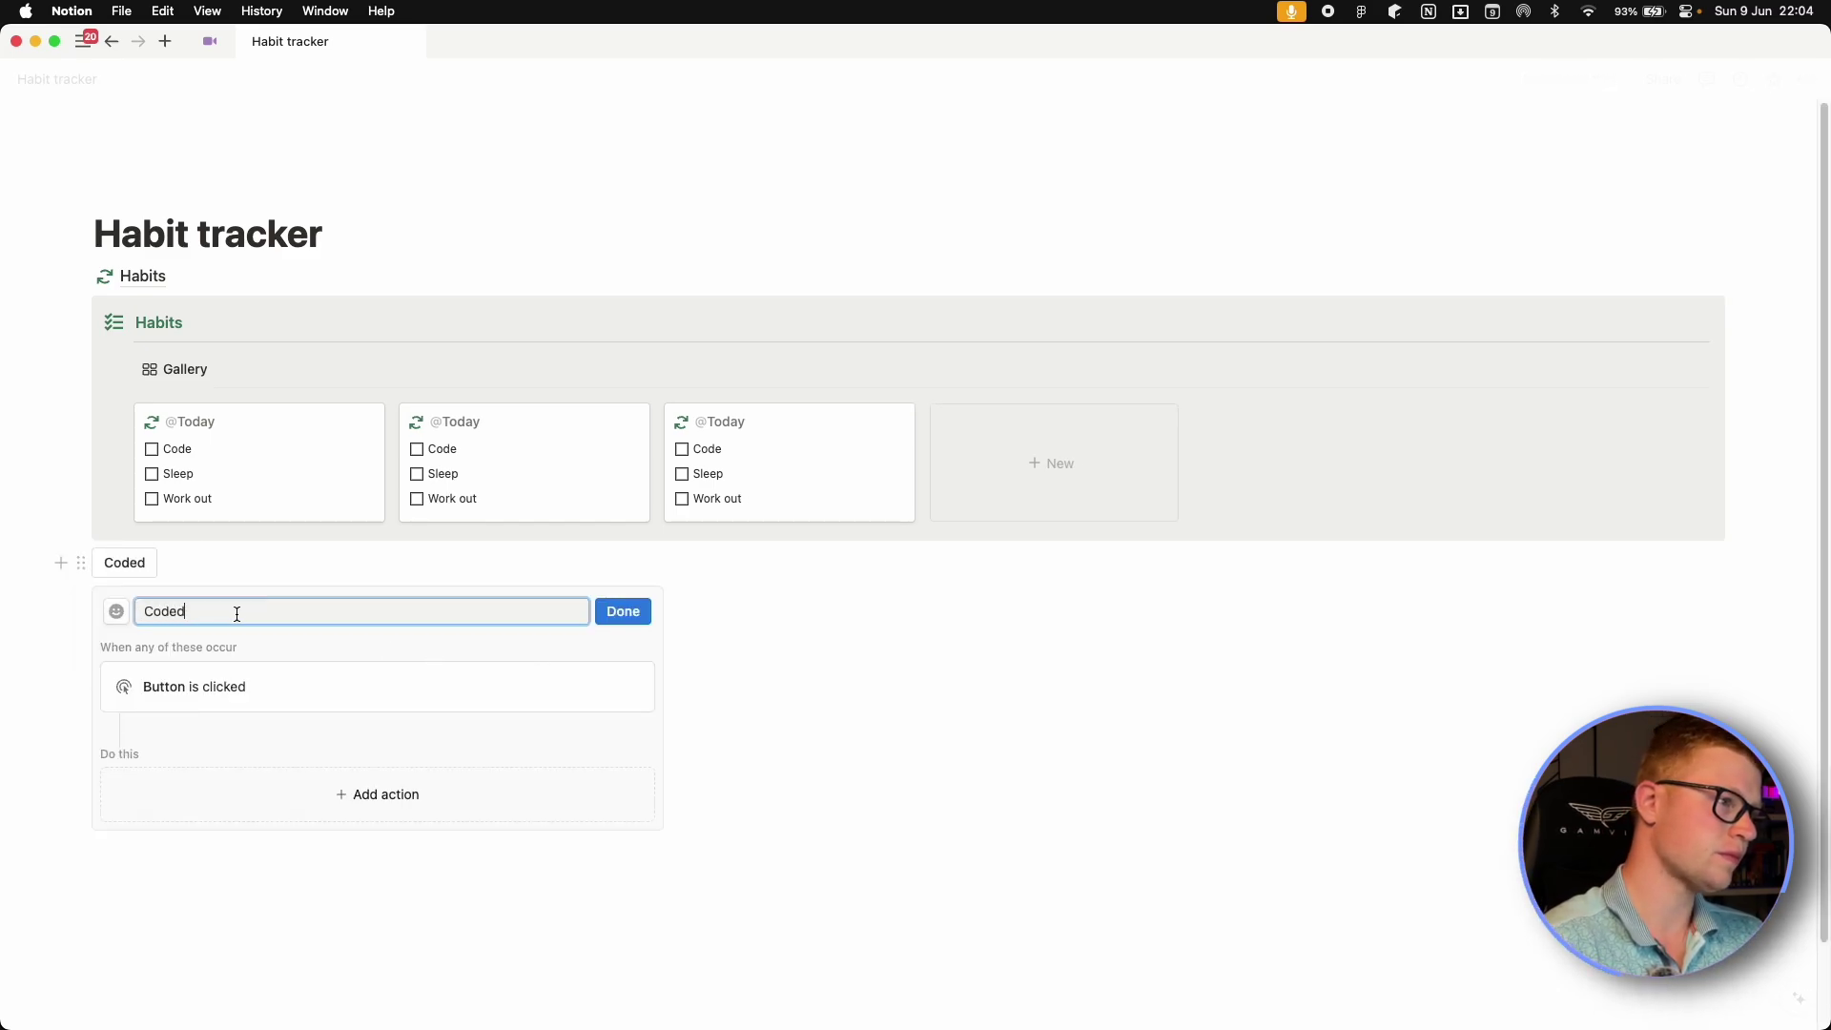
{"action": "left_click", "coordinate": [117, 610]}
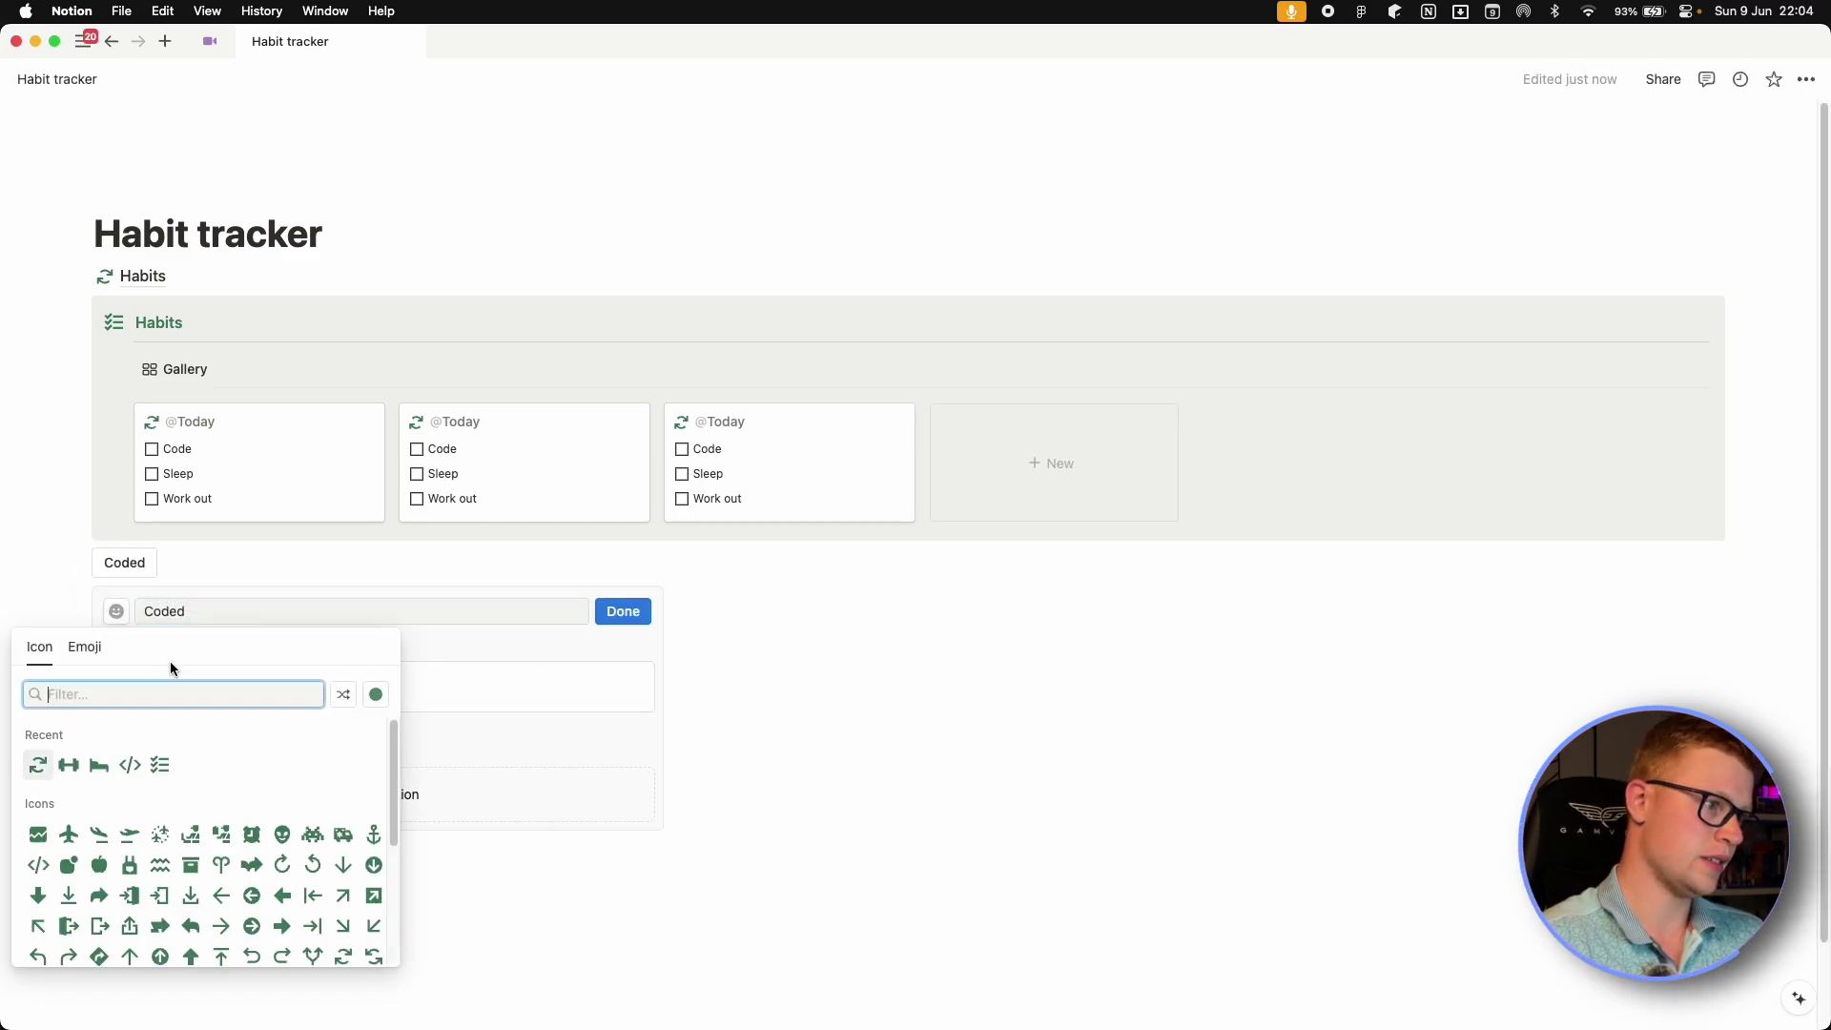
{"action": "left_click", "coordinate": [130, 765]}
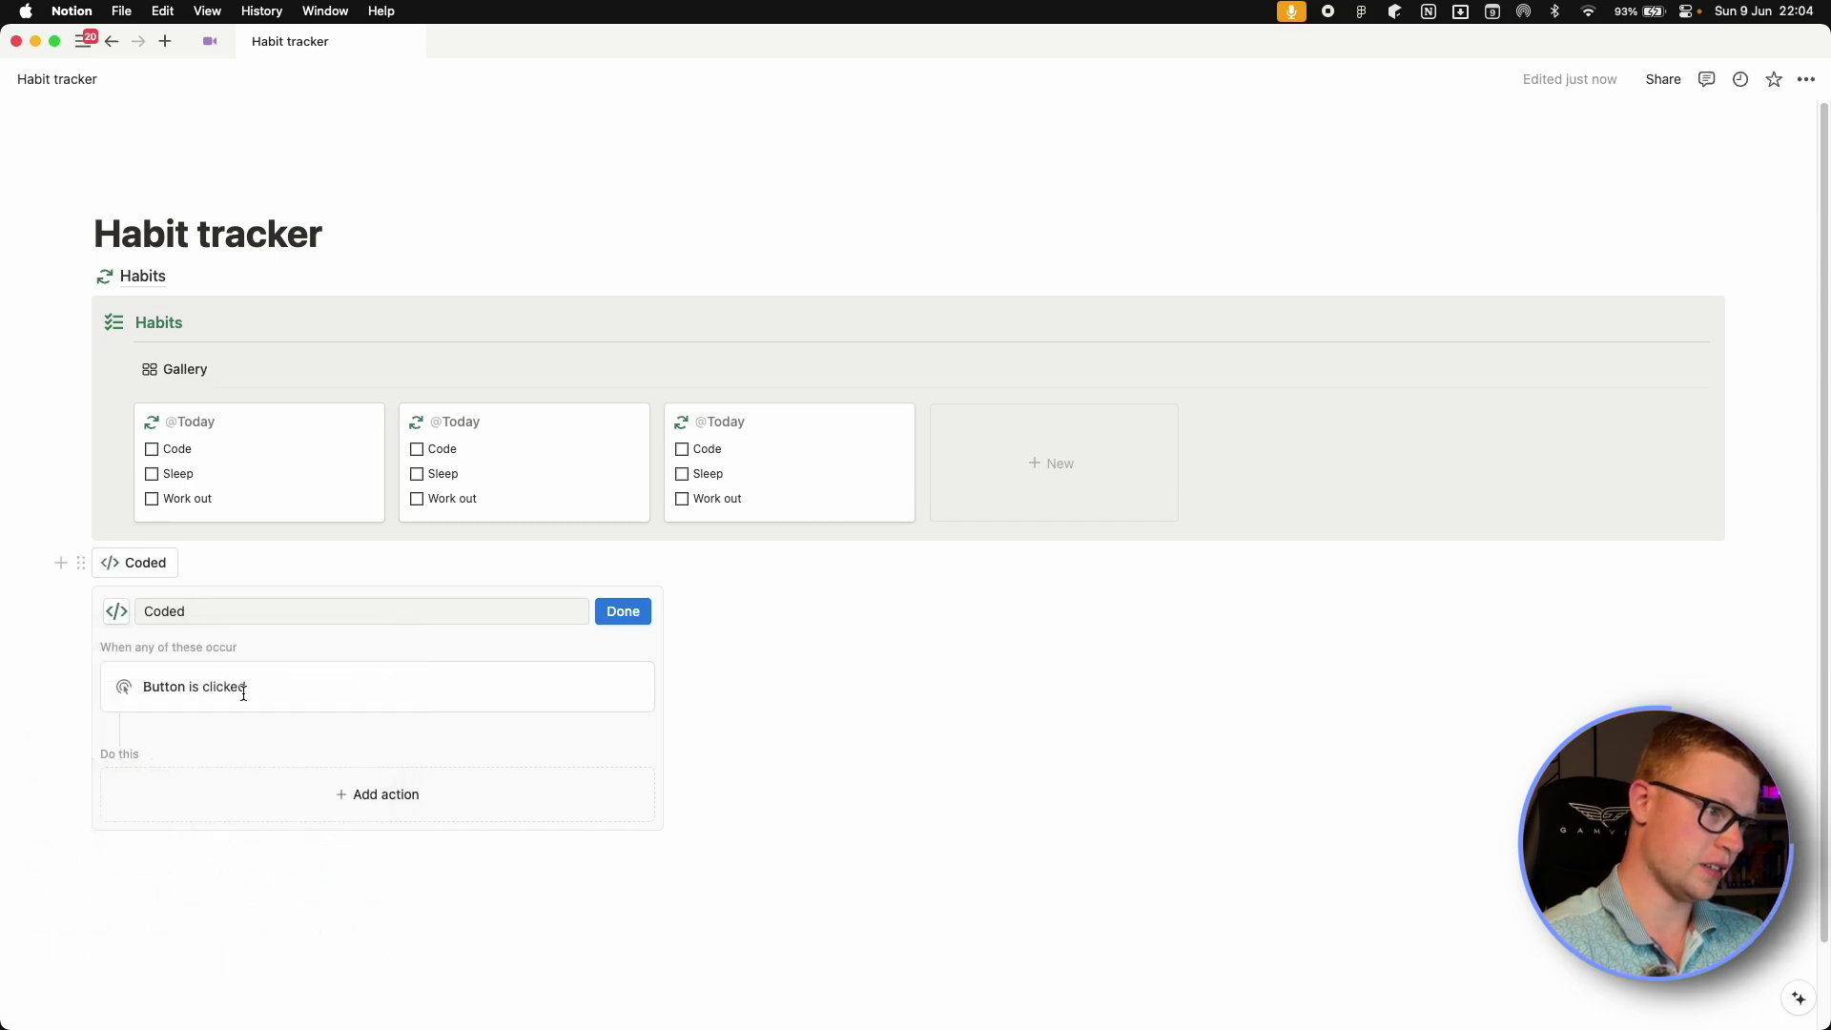
Add an Edit pages in… action to the Coded button and open the database list.
{"action": "left_click", "coordinate": [353, 812]}
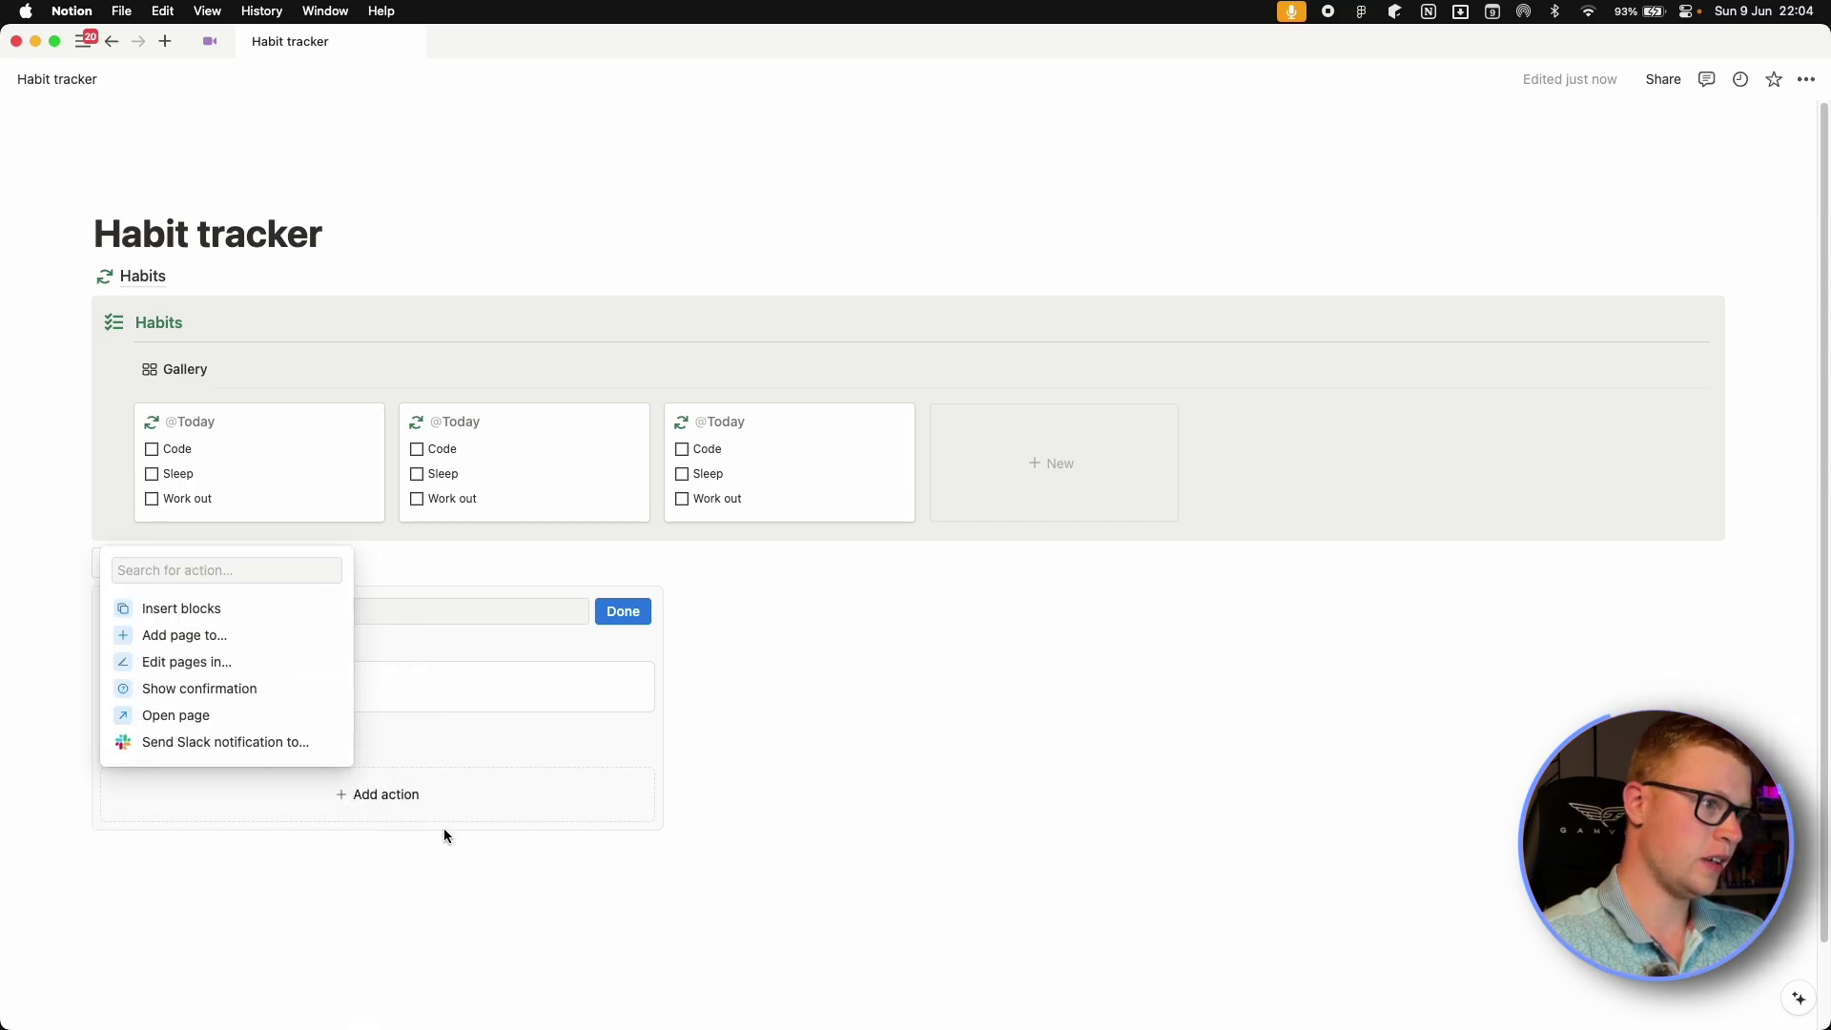
{"action": "left_click", "coordinate": [225, 674]}
{"action": "left_click", "coordinate": [267, 806]}
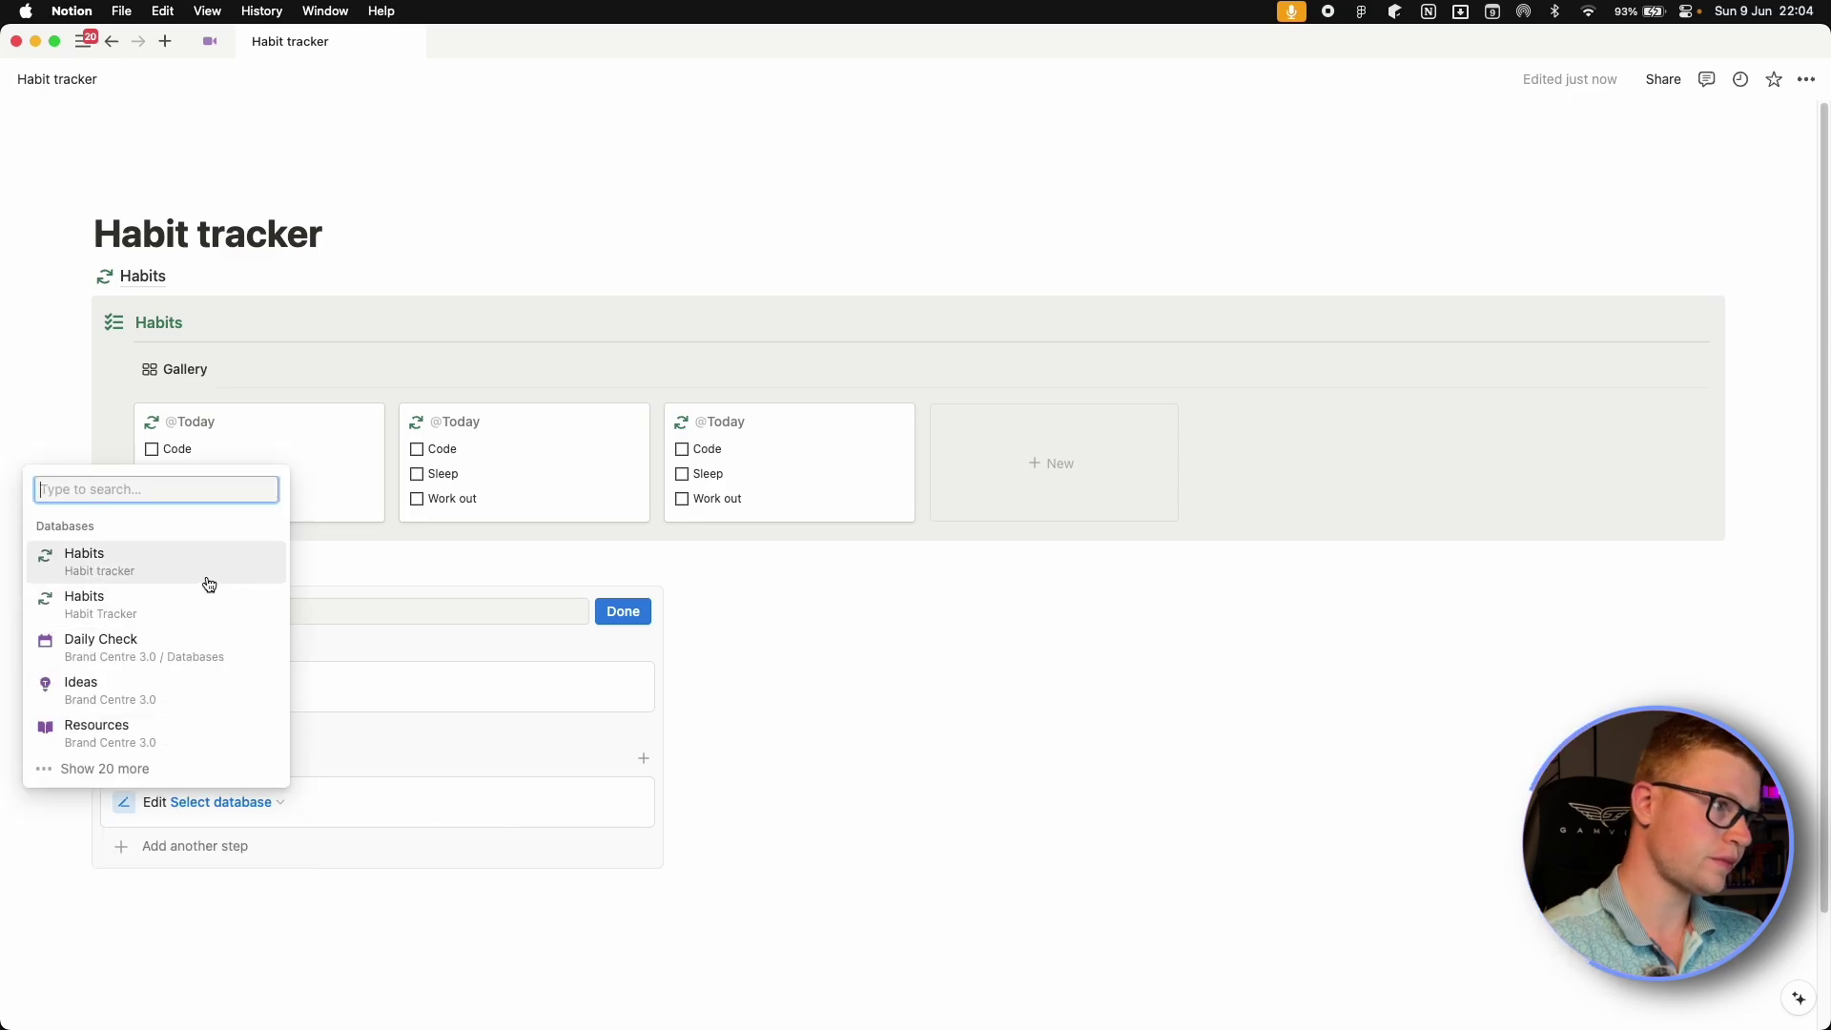
Give the Habits database page an orange circular-arrows icon.
{"action": "left_click", "coordinate": [143, 275]}
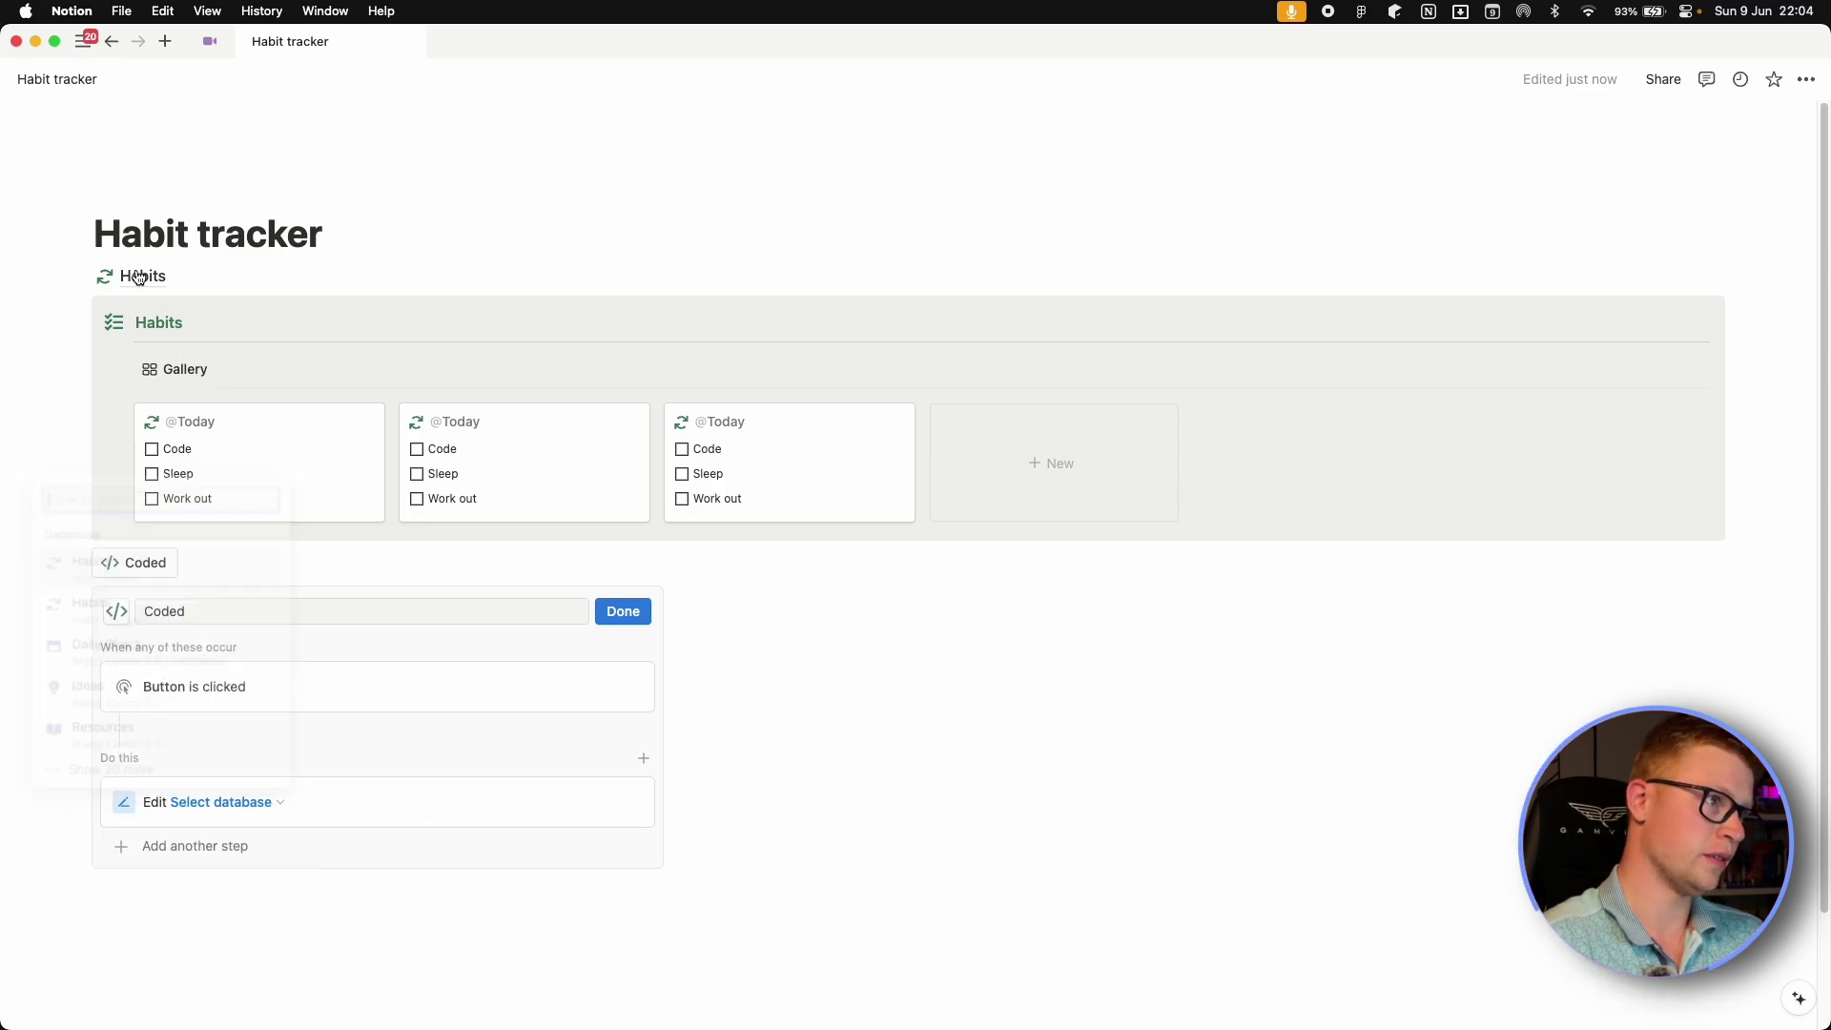
{"action": "left_click", "coordinate": [104, 276]}
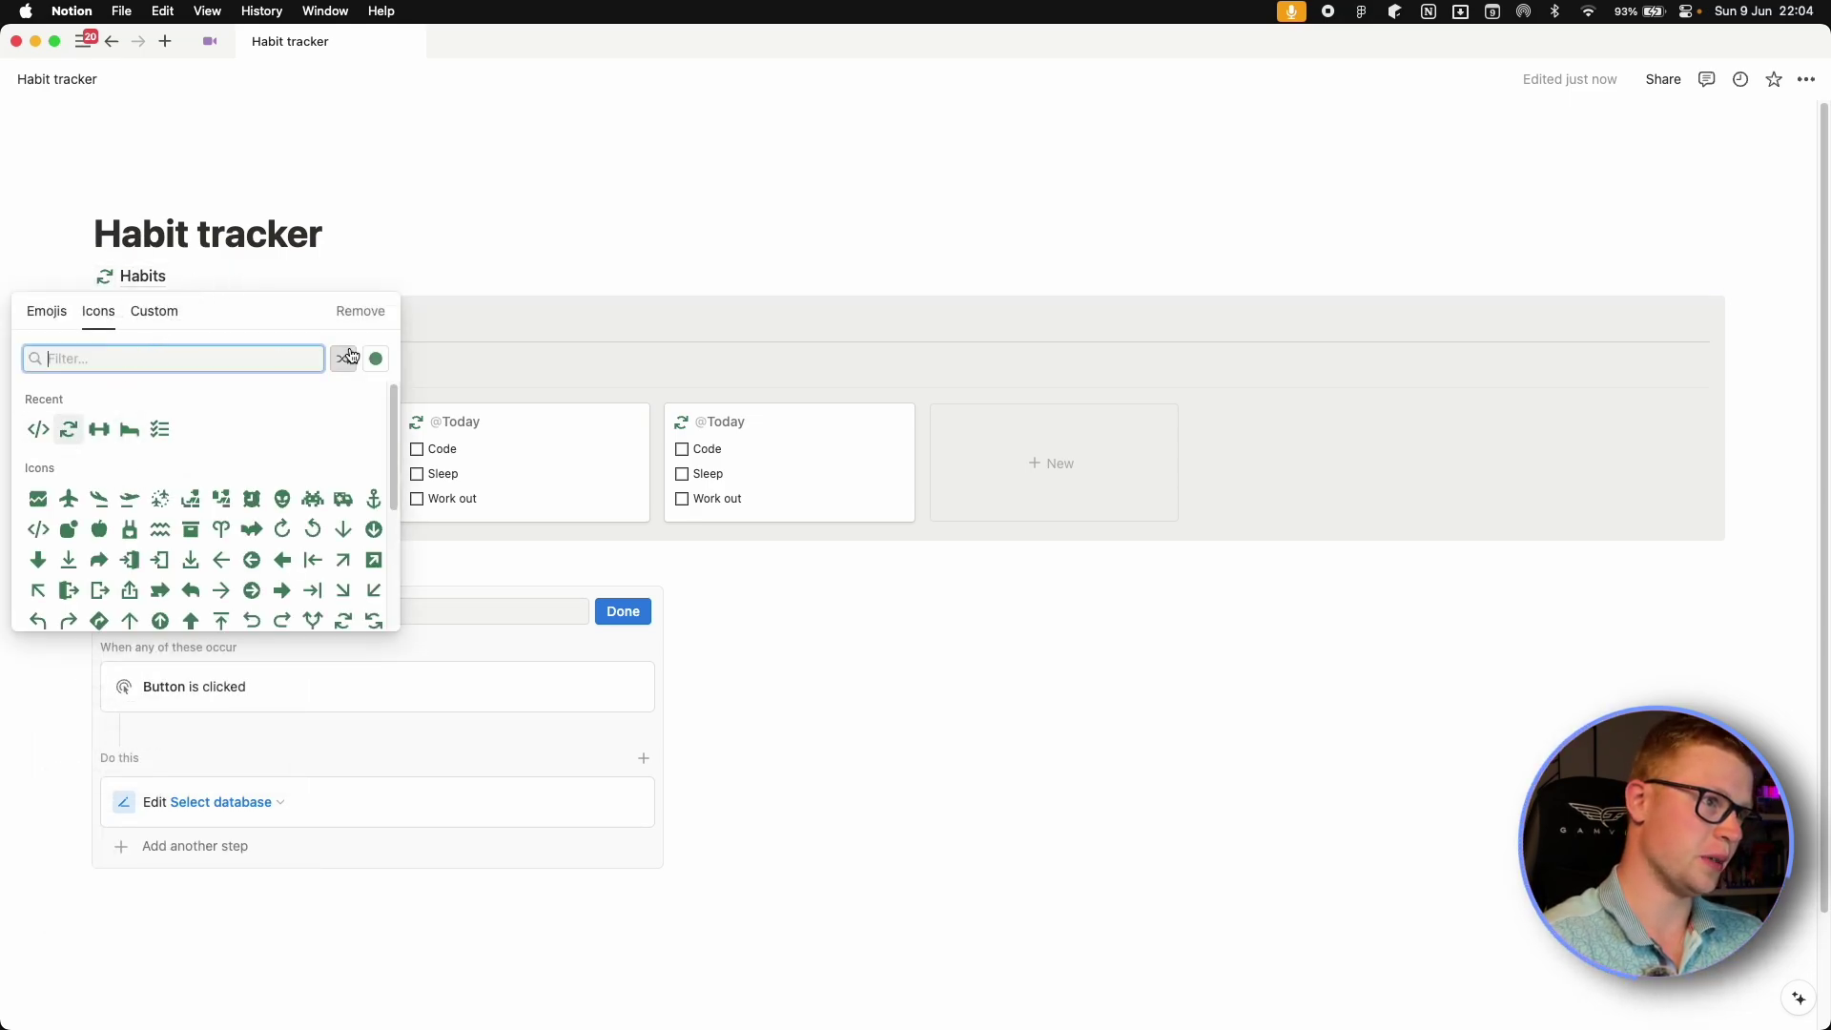
{"action": "left_click", "coordinate": [143, 276]}
{"action": "left_click", "coordinate": [143, 275]}
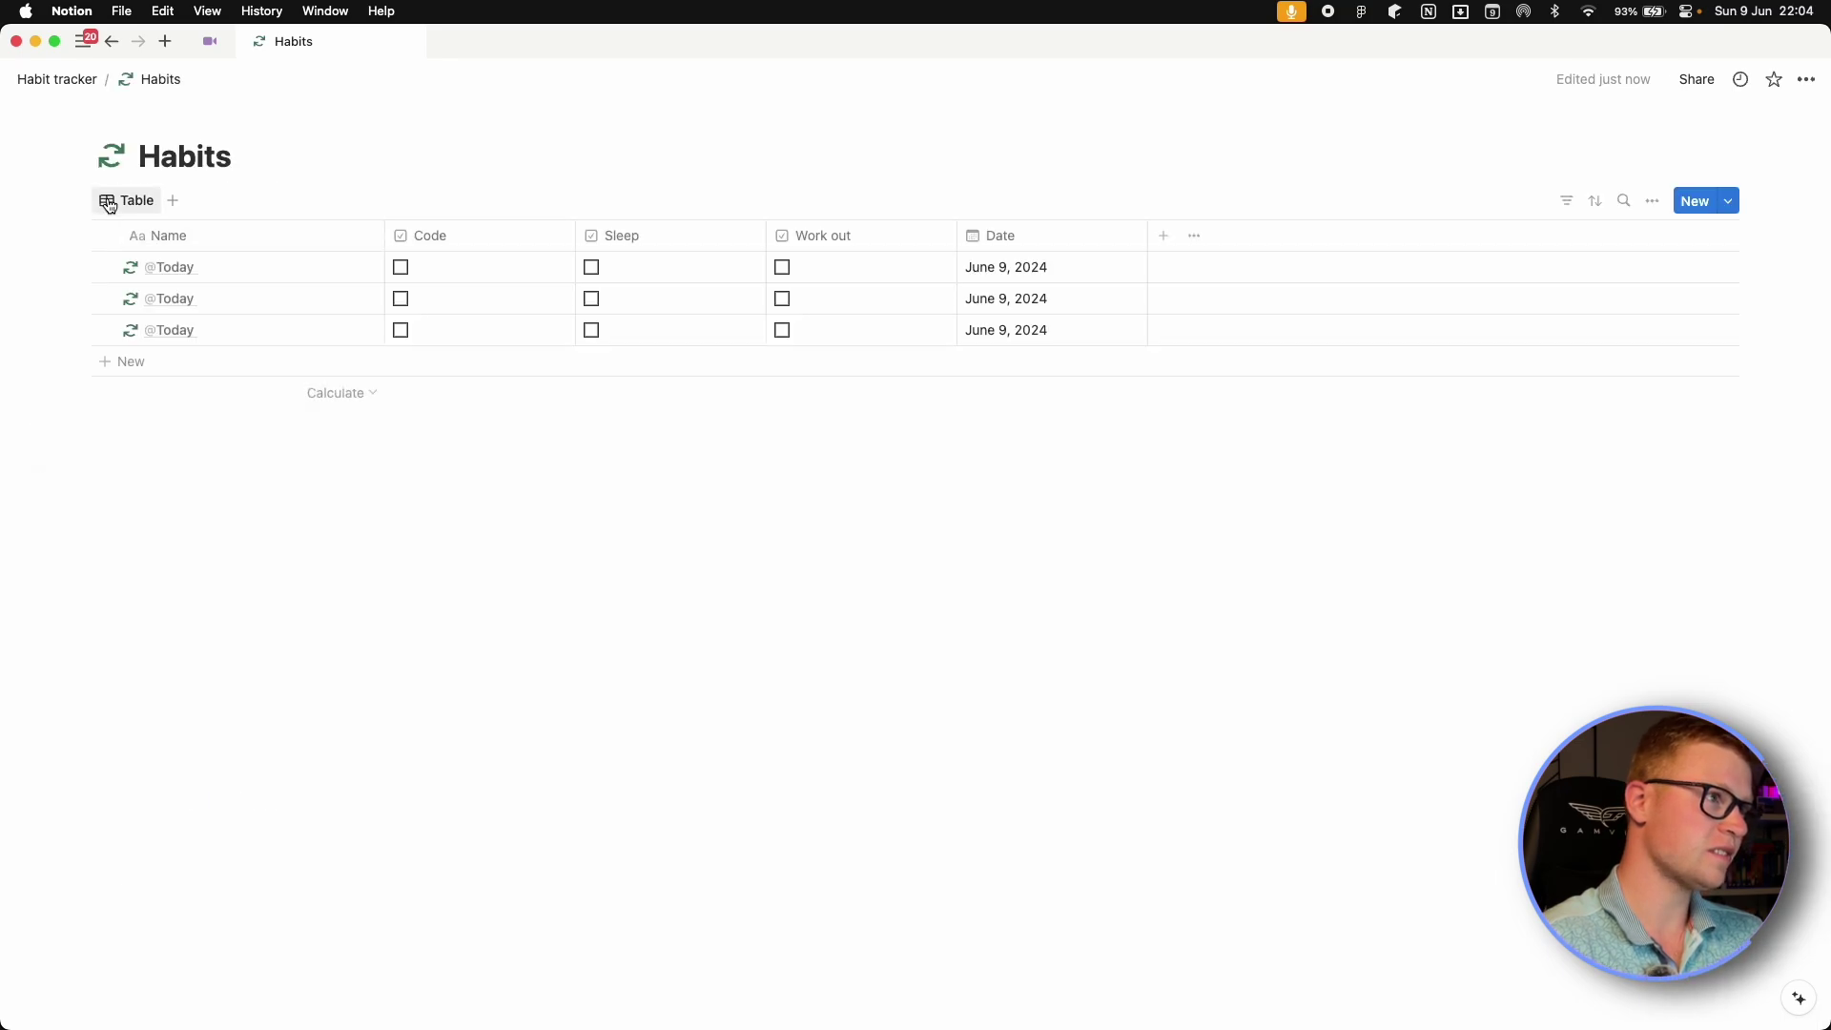
{"action": "left_click", "coordinate": [113, 156]}
{"action": "left_click", "coordinate": [376, 244]}
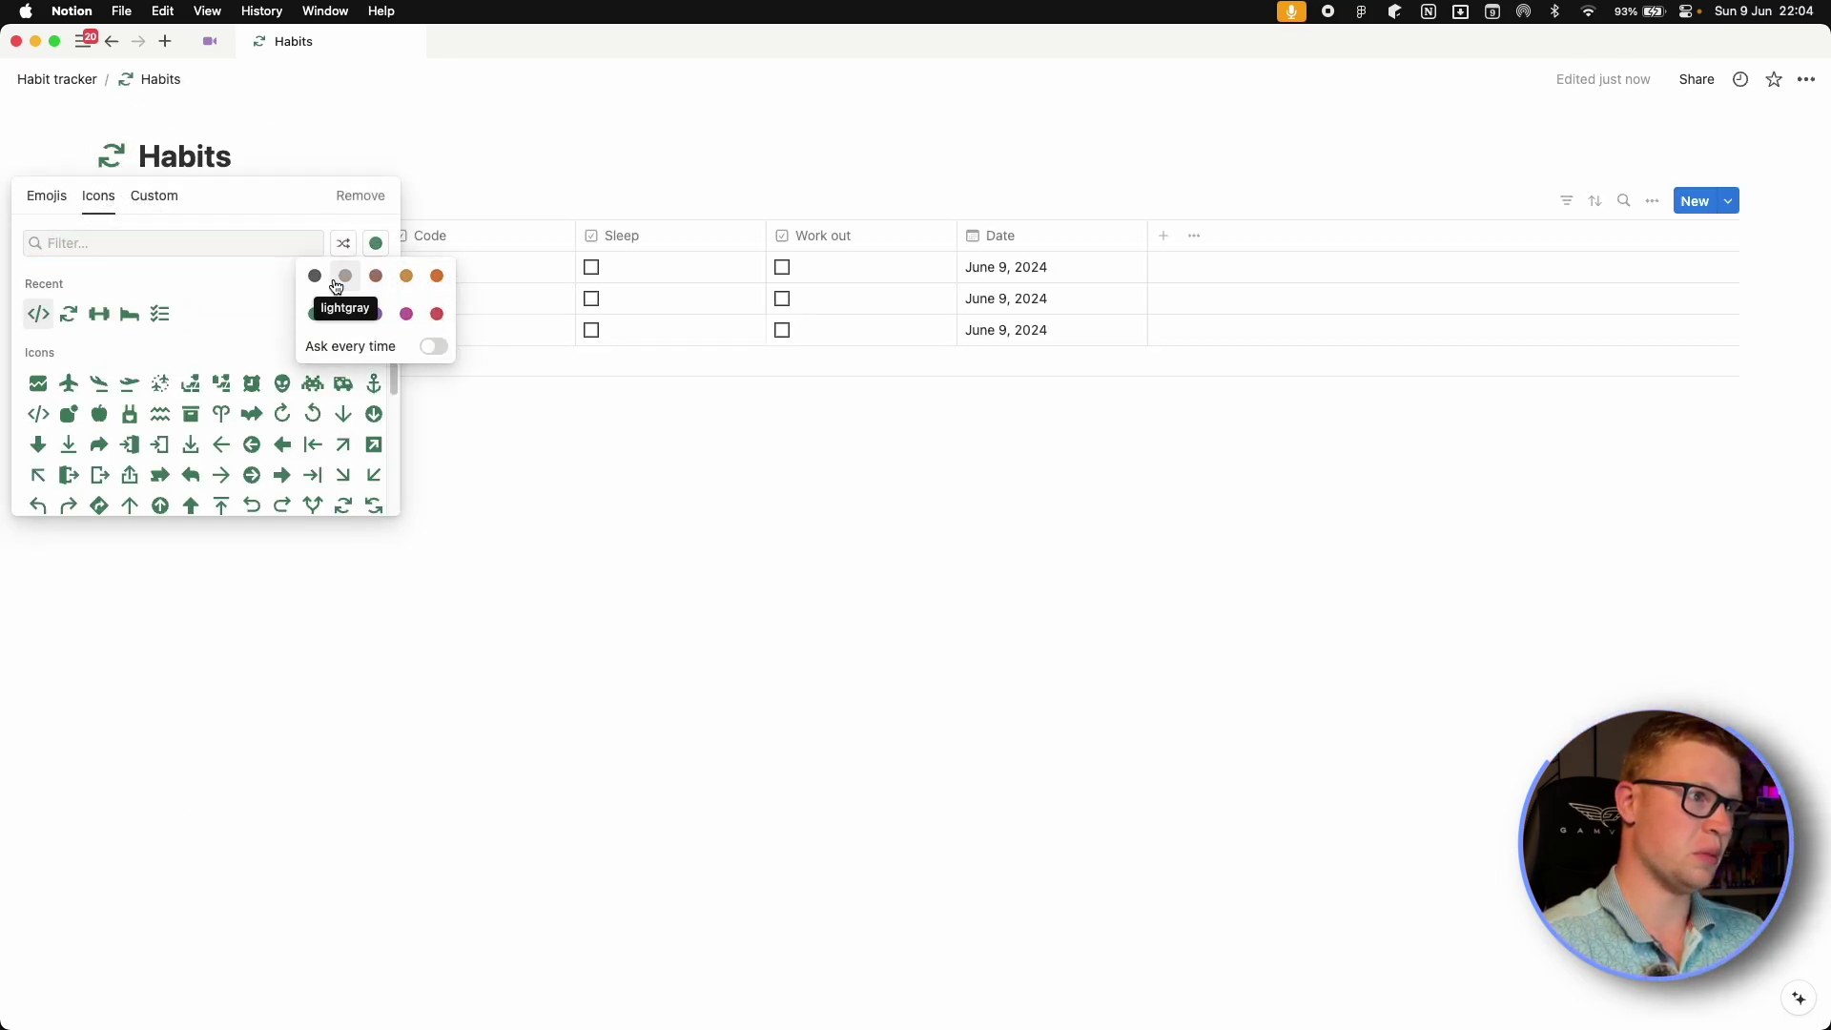
{"action": "left_click", "coordinate": [434, 283]}
{"action": "left_click", "coordinate": [69, 313]}
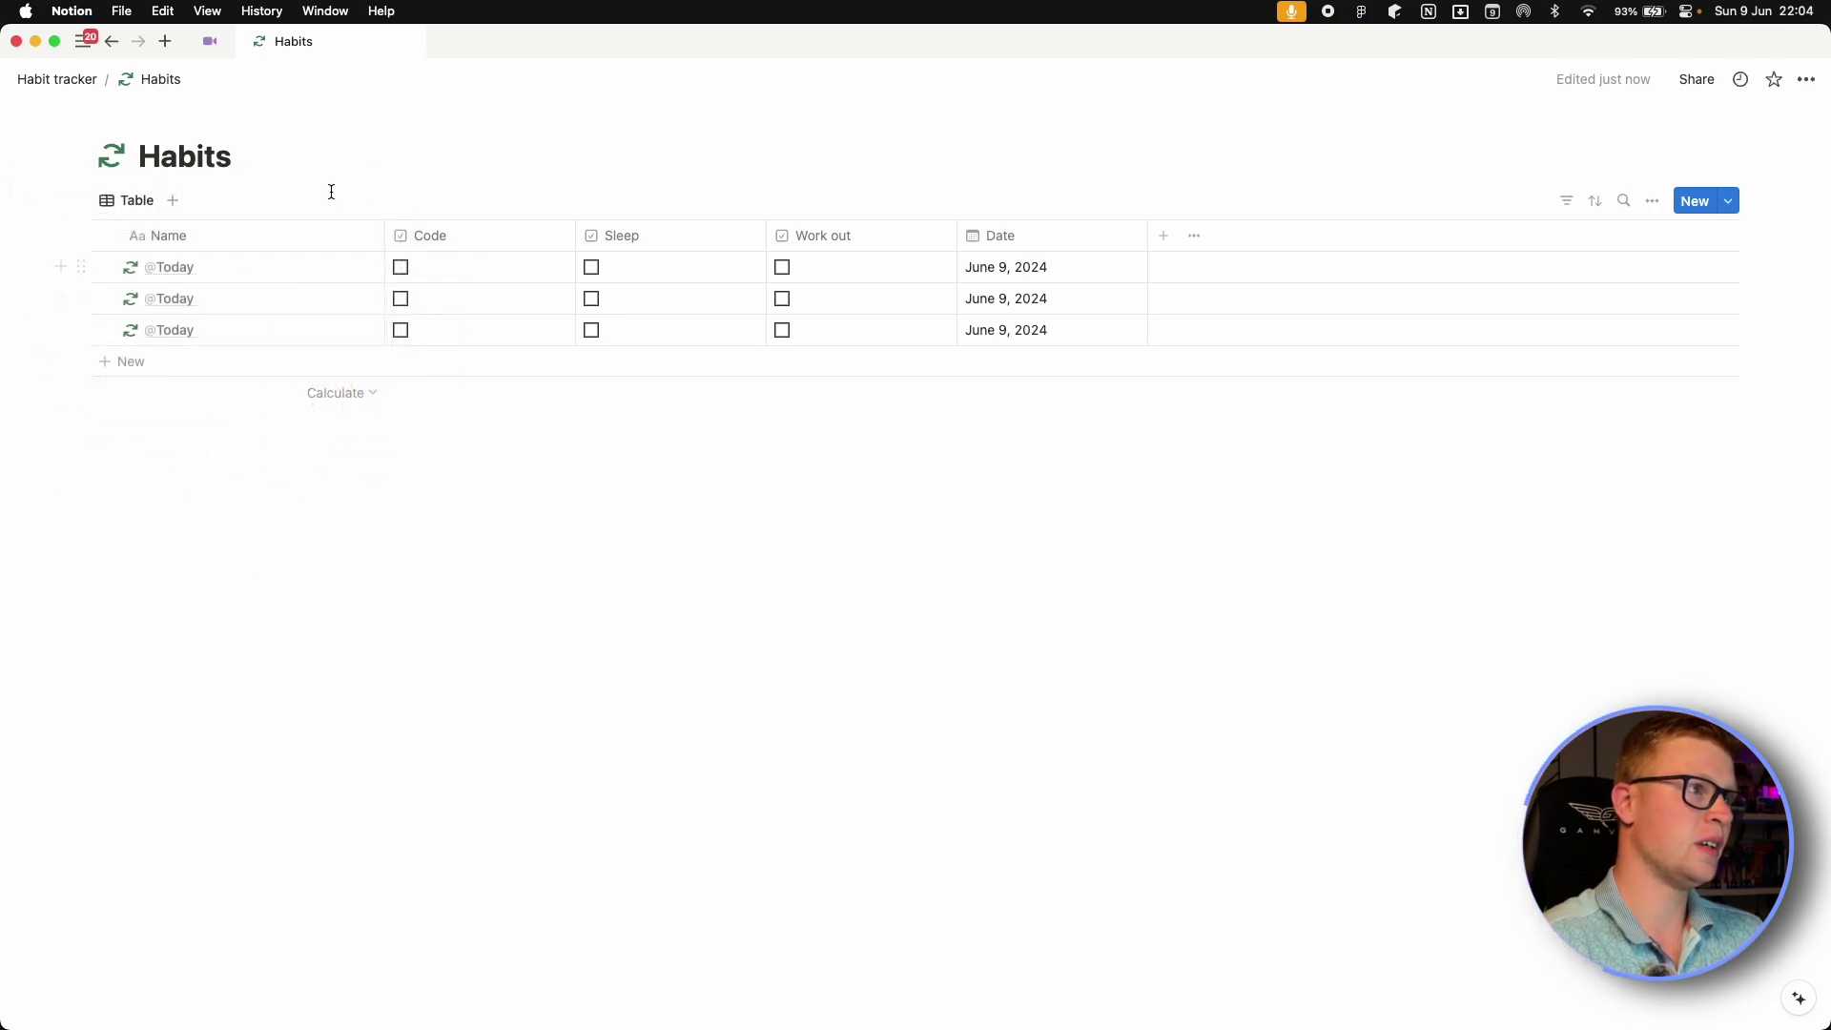
Colour the Habits gallery title on the Habit tracker page orange.
{"action": "left_click", "coordinate": [73, 85]}
{"action": "left_click", "coordinate": [114, 322]}
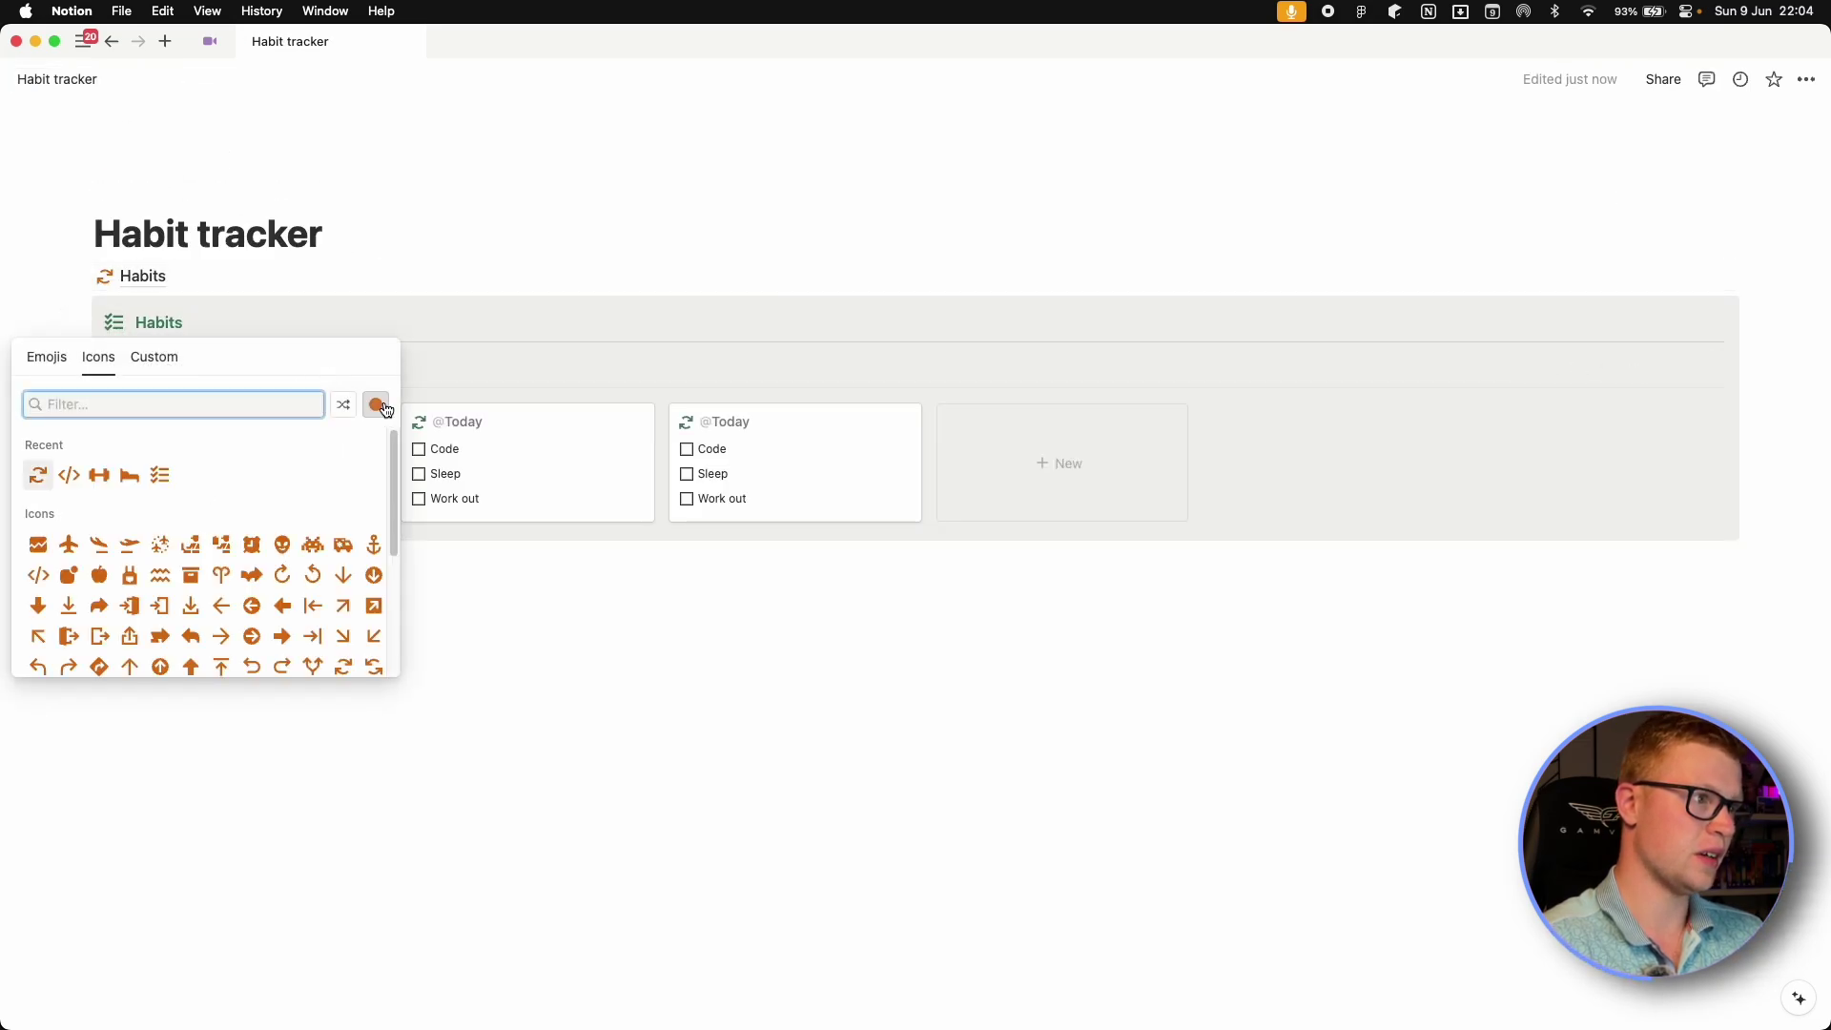
{"action": "key", "text": "Escape"}
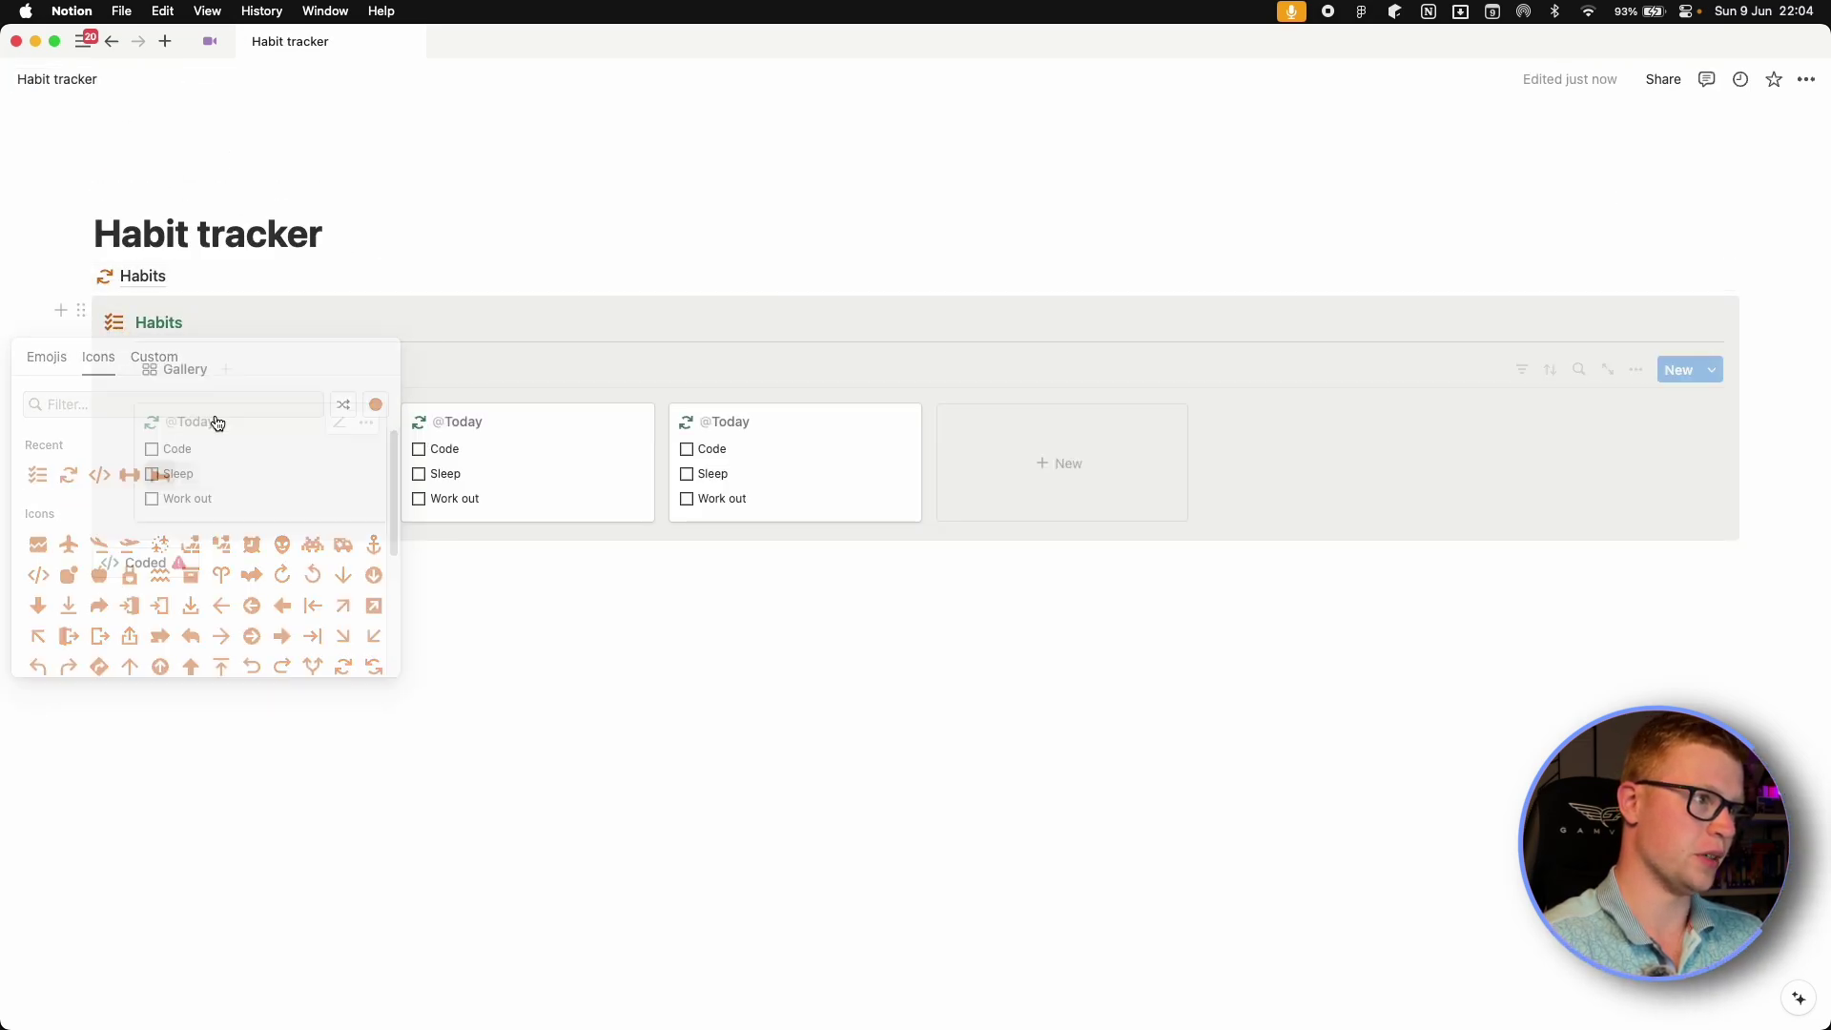
{"action": "double_click", "coordinate": [159, 323]}
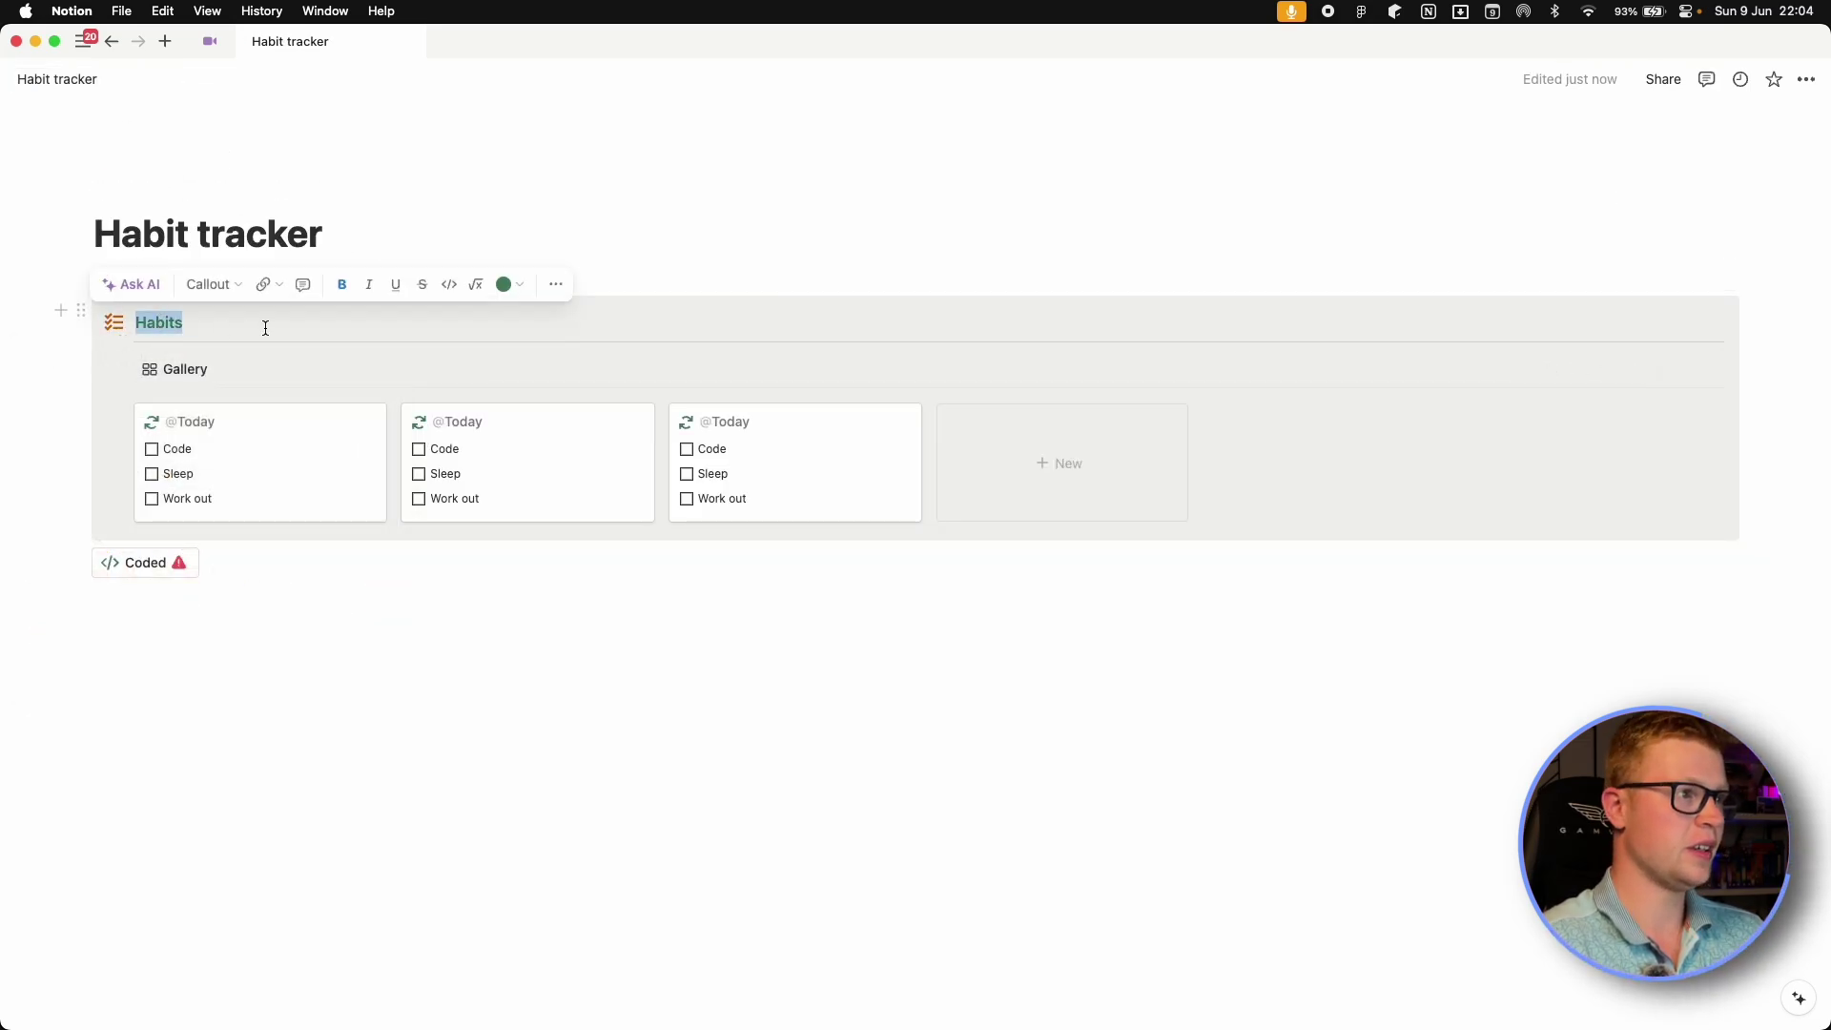
{"action": "left_click", "coordinate": [506, 286]}
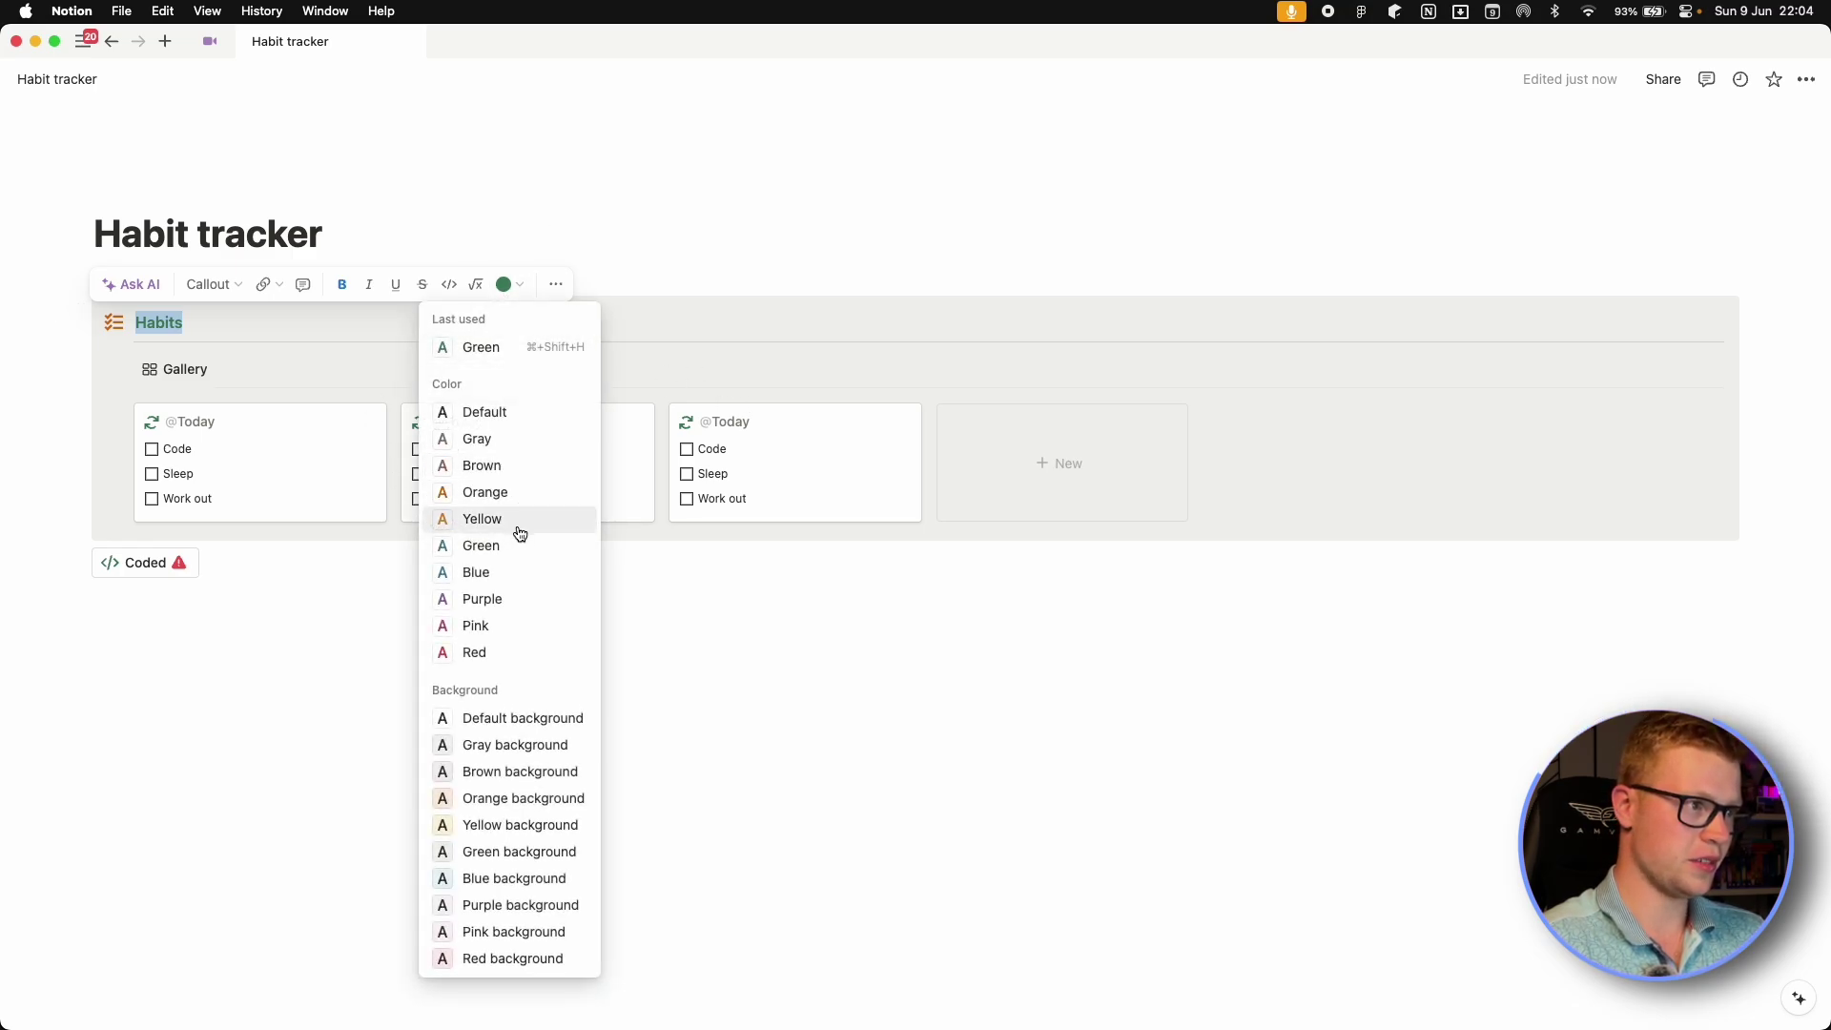
{"action": "left_click", "coordinate": [501, 492]}
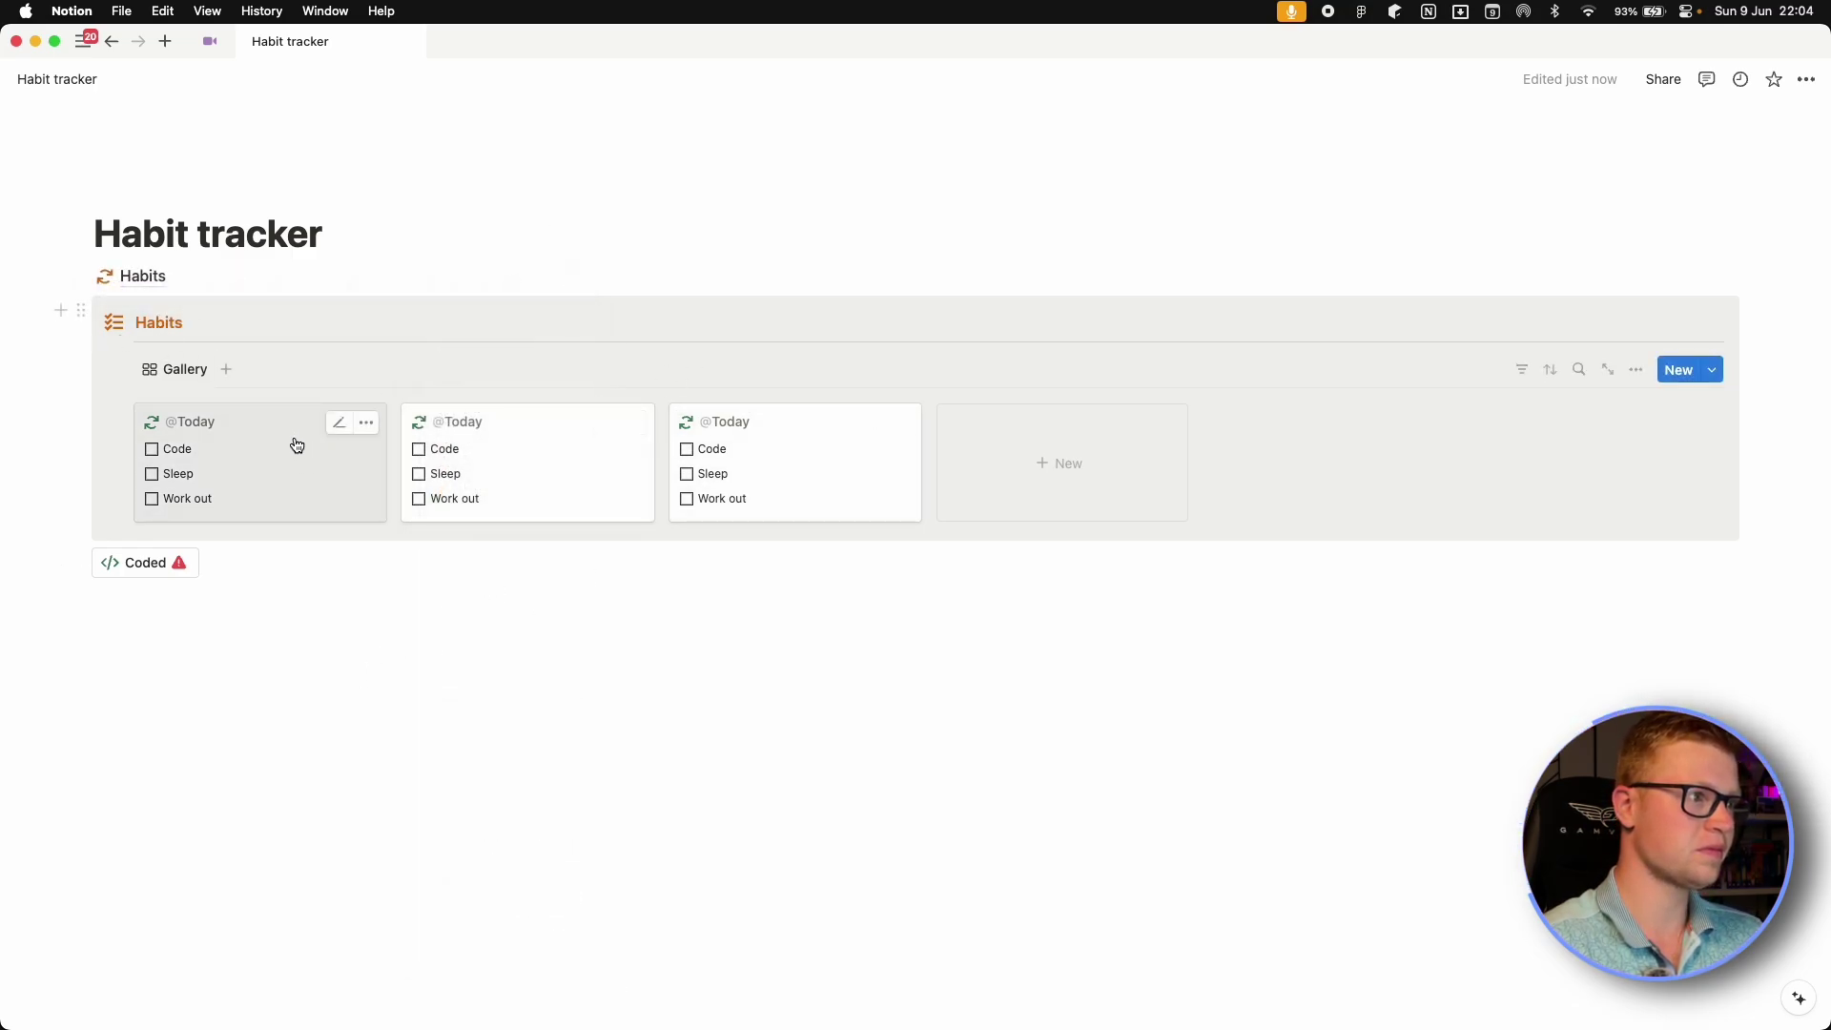
{"action": "left_click", "coordinate": [1712, 372]}
{"action": "left_click", "coordinate": [1797, 438]}
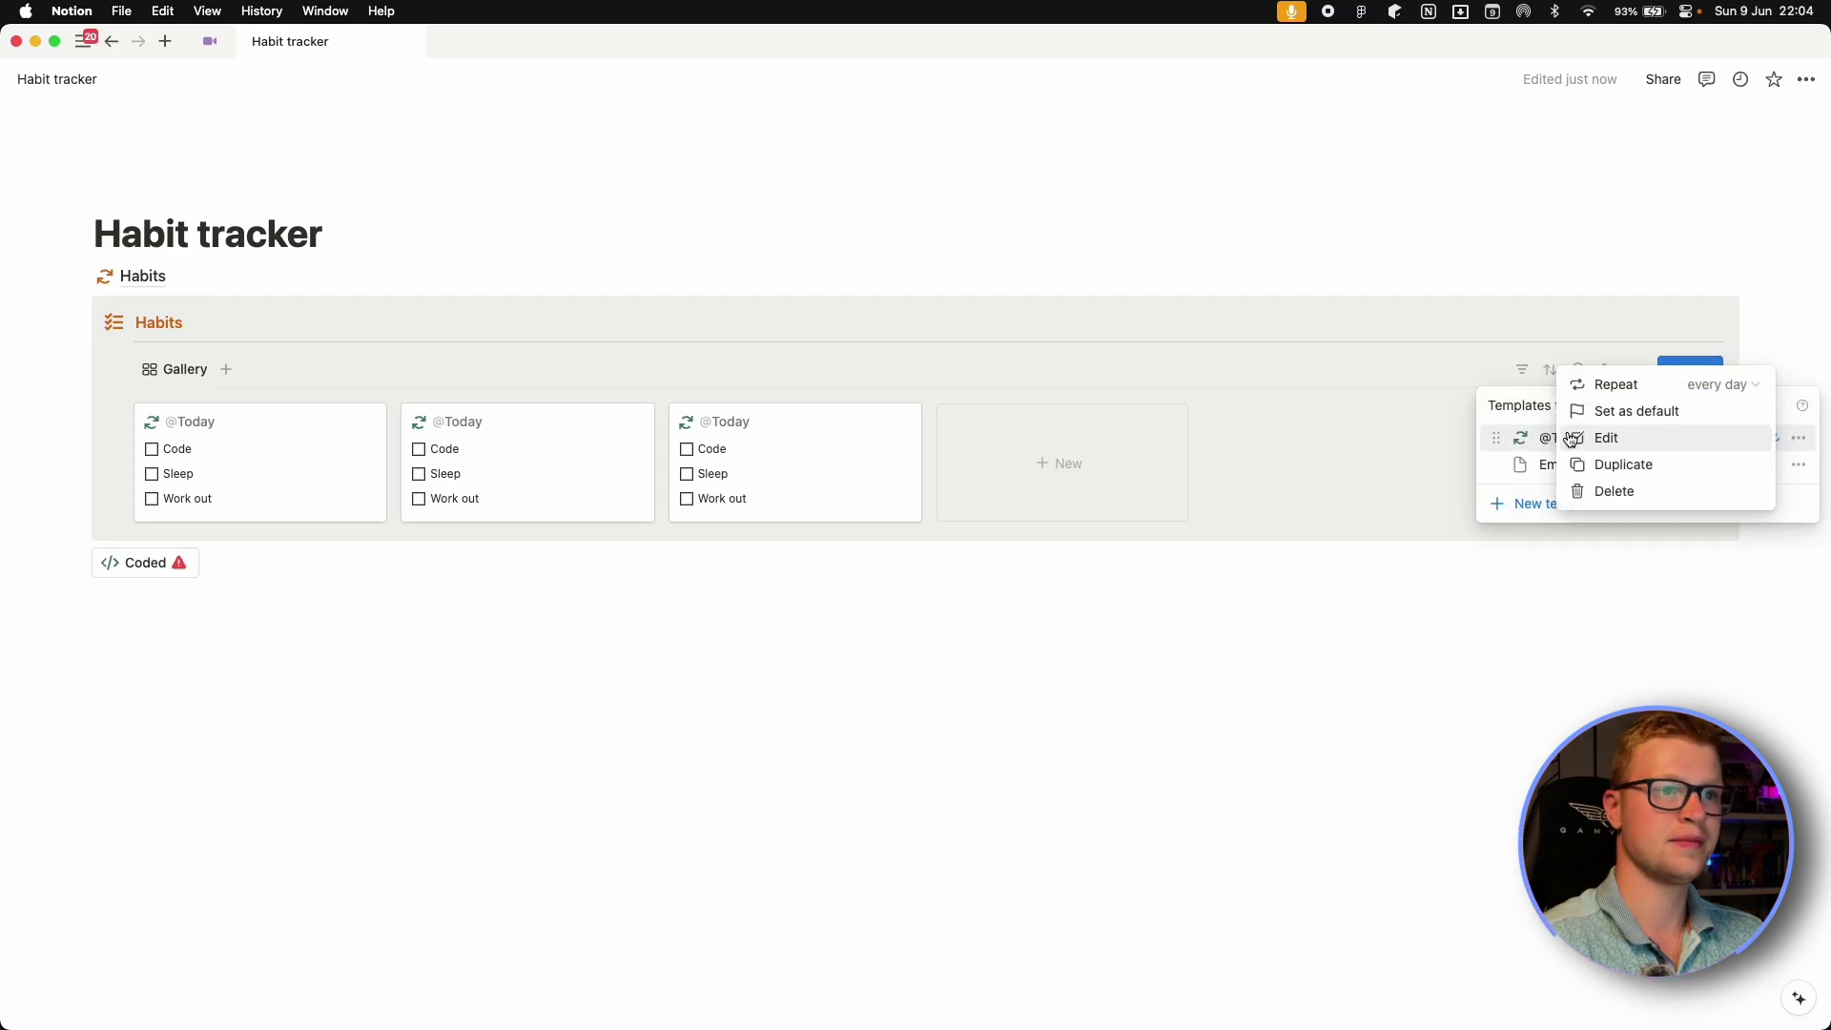
{"action": "left_click", "coordinate": [1602, 436]}
{"action": "left_click", "coordinate": [596, 344]}
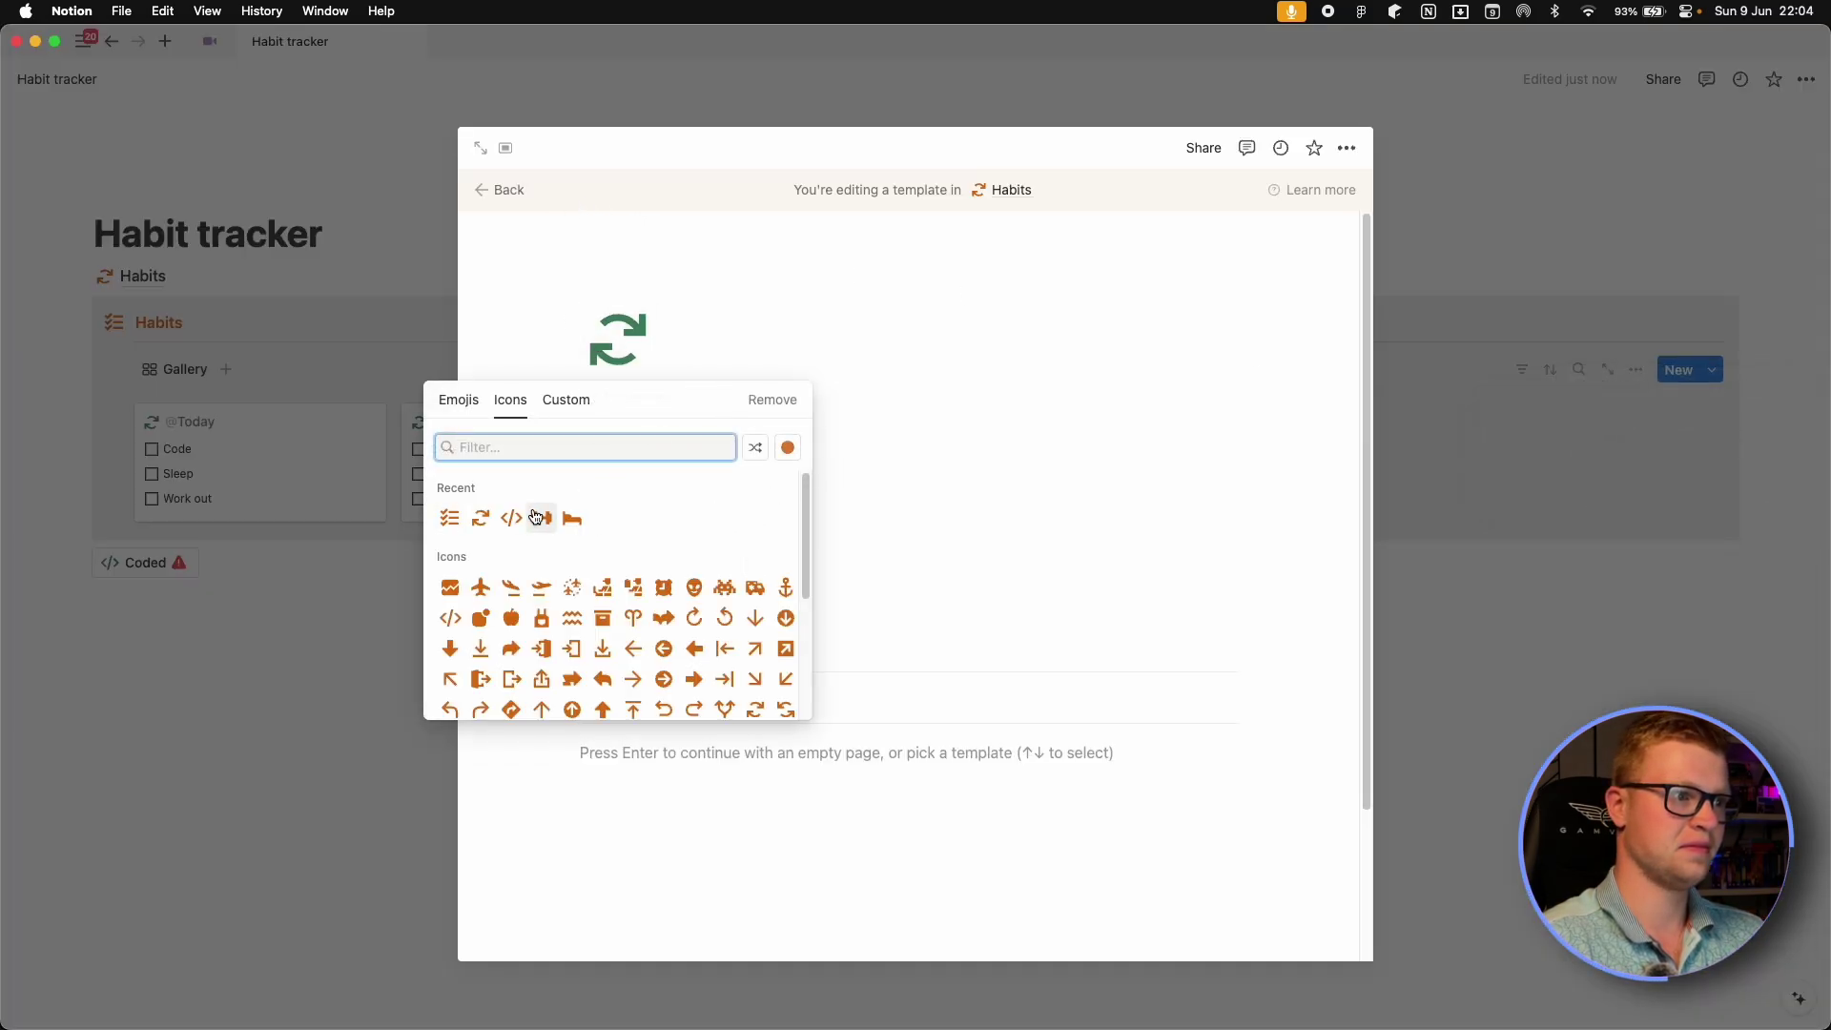
{"action": "left_click", "coordinate": [481, 518]}
Give the Coded button an orange code icon and make it edit pages in Habits.
{"action": "left_click", "coordinate": [388, 624]}
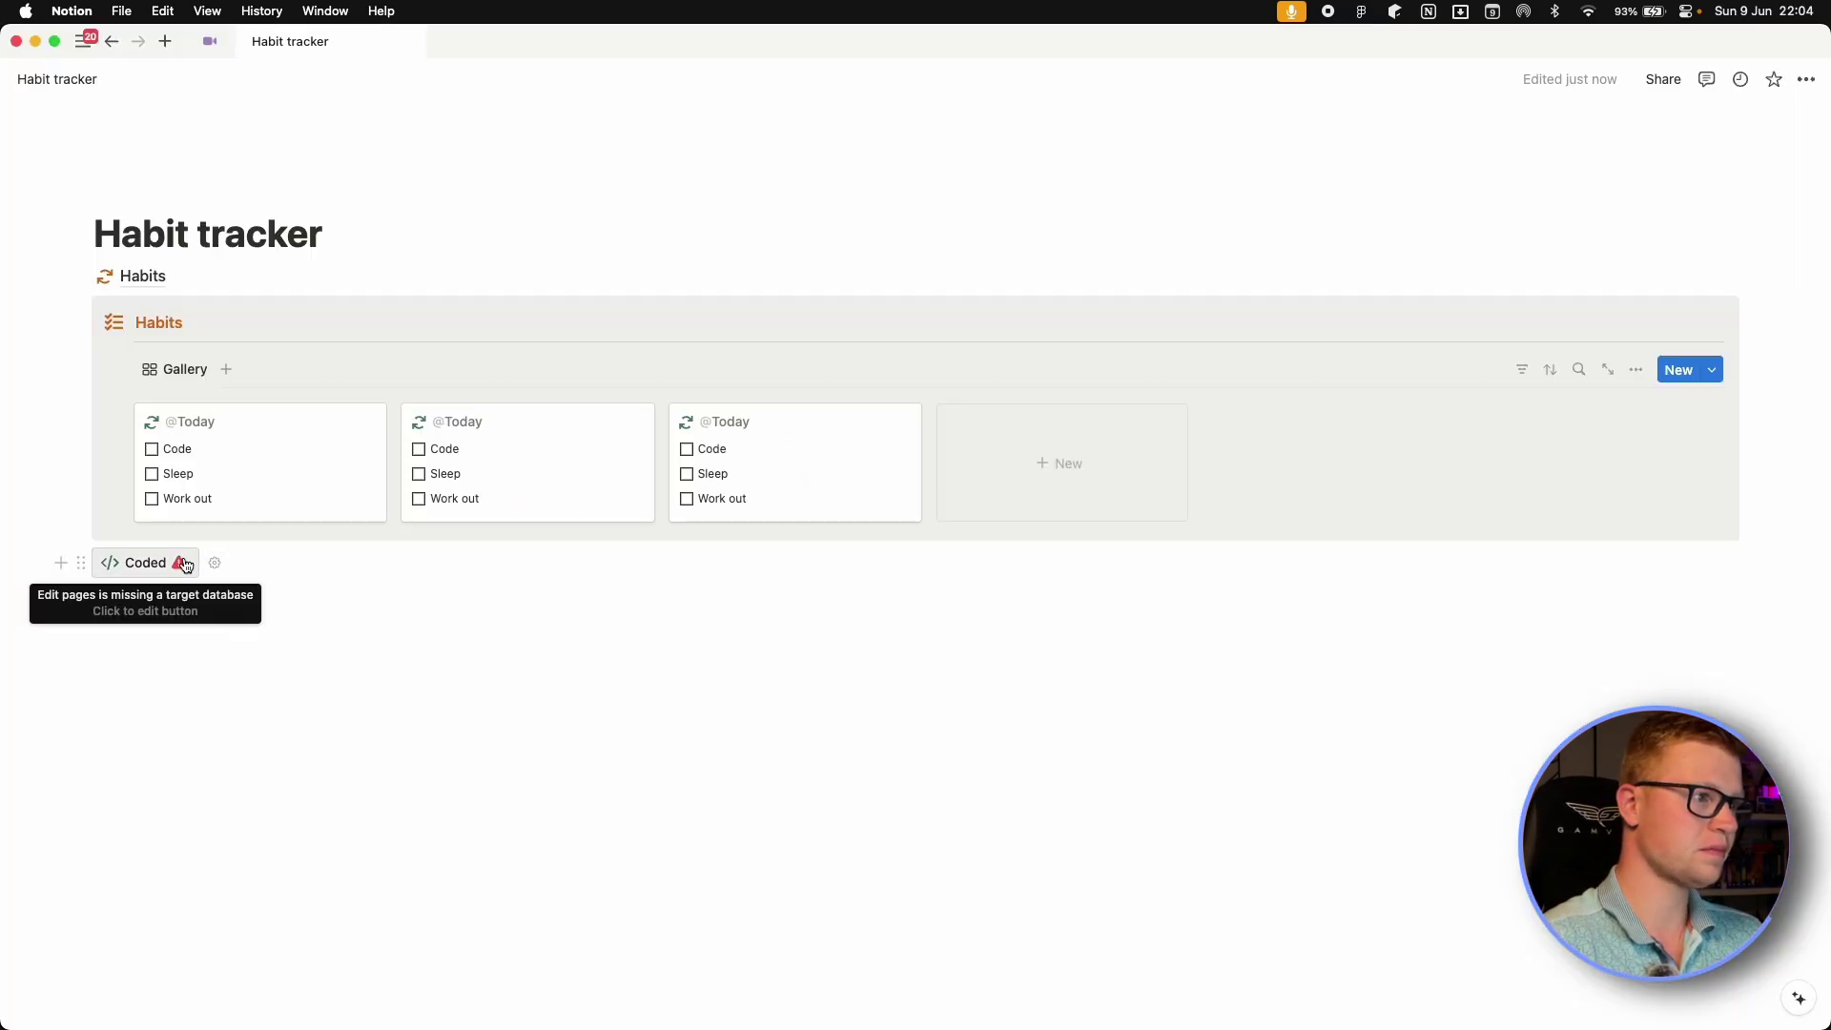
{"action": "left_click", "coordinate": [215, 563]}
{"action": "left_click", "coordinate": [130, 618]}
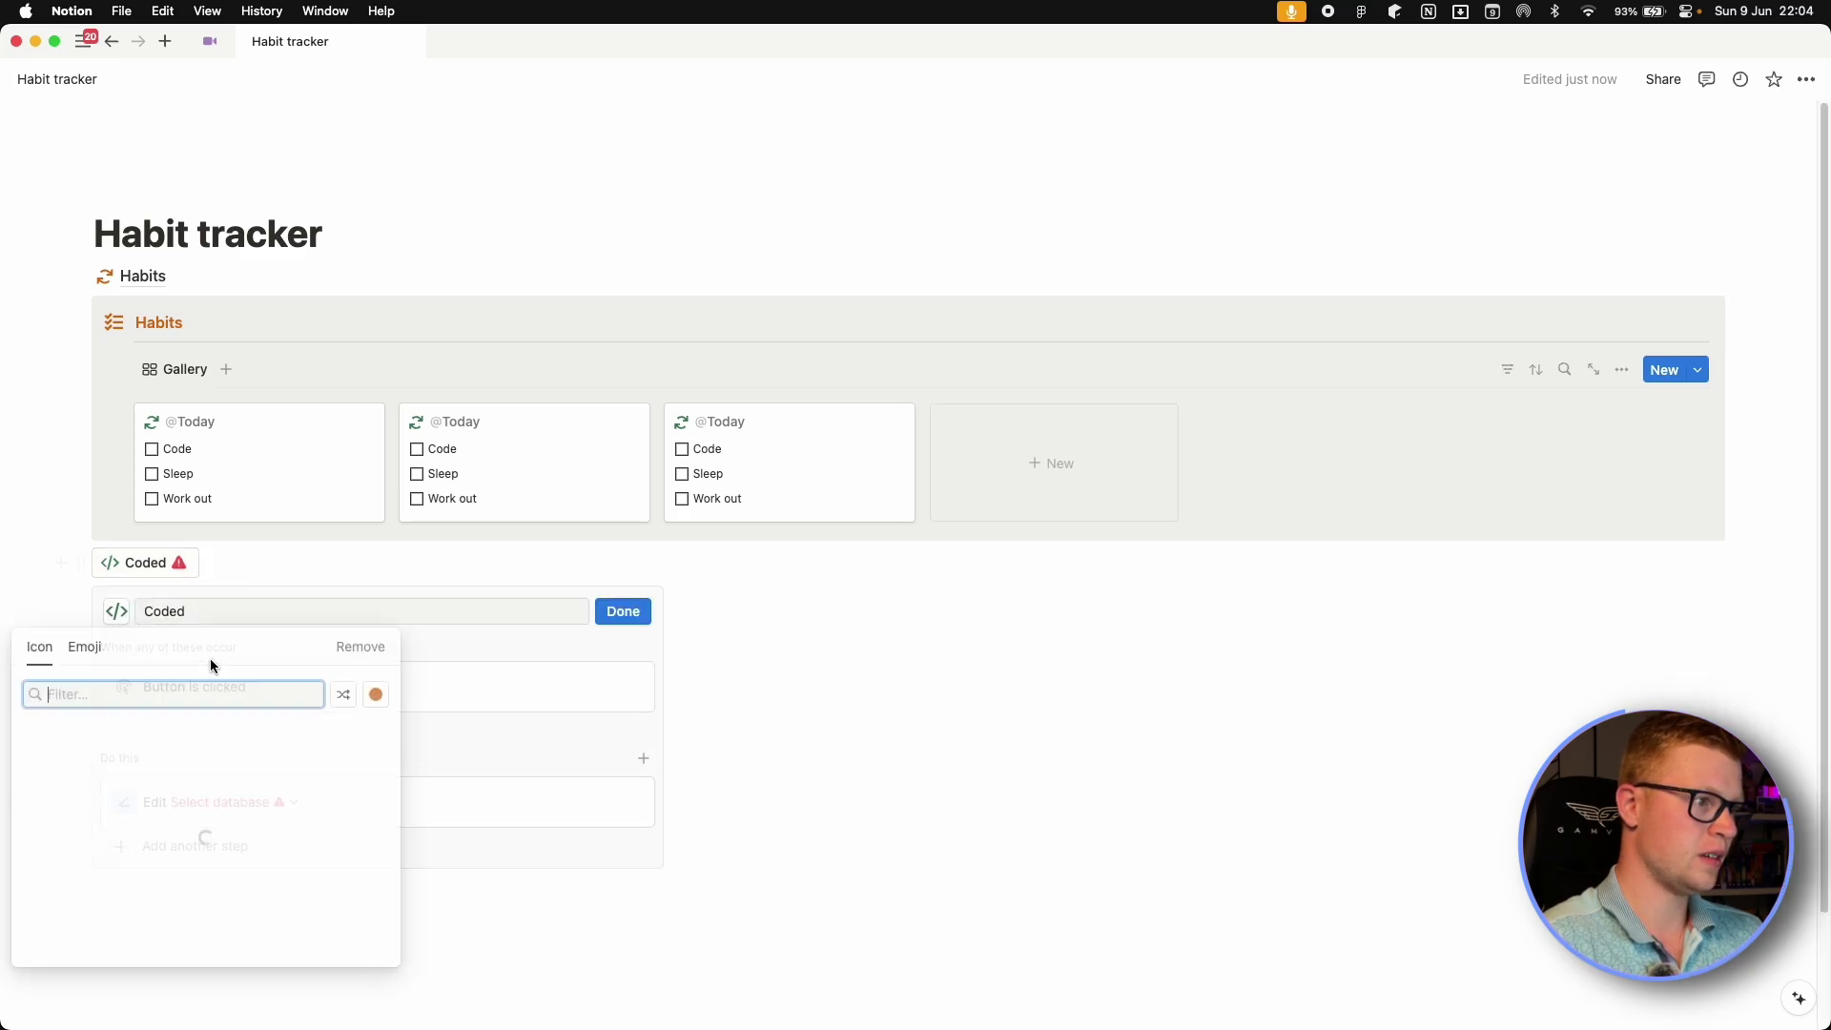
{"action": "left_click", "coordinate": [112, 759]}
{"action": "left_click", "coordinate": [293, 801]}
{"action": "left_click", "coordinate": [168, 570]}
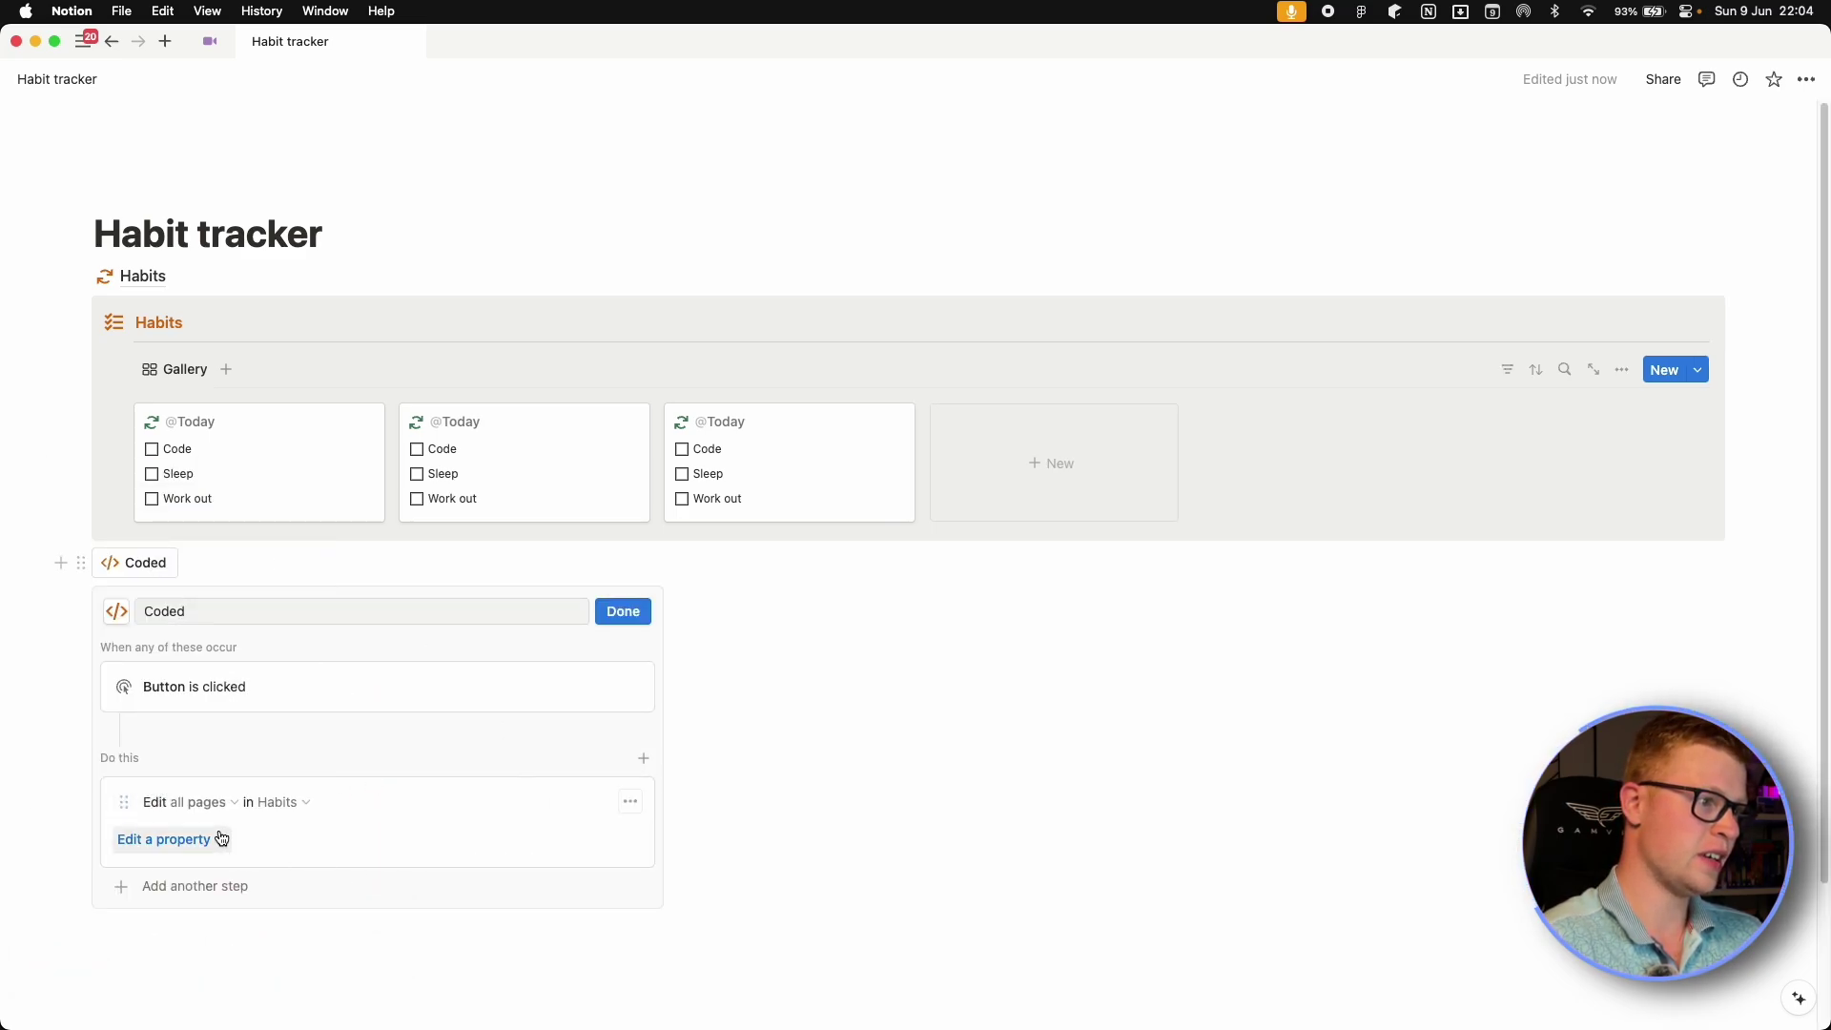
Filter the edited Habits pages to those whose Date is today.
{"action": "left_click", "coordinate": [202, 802]}
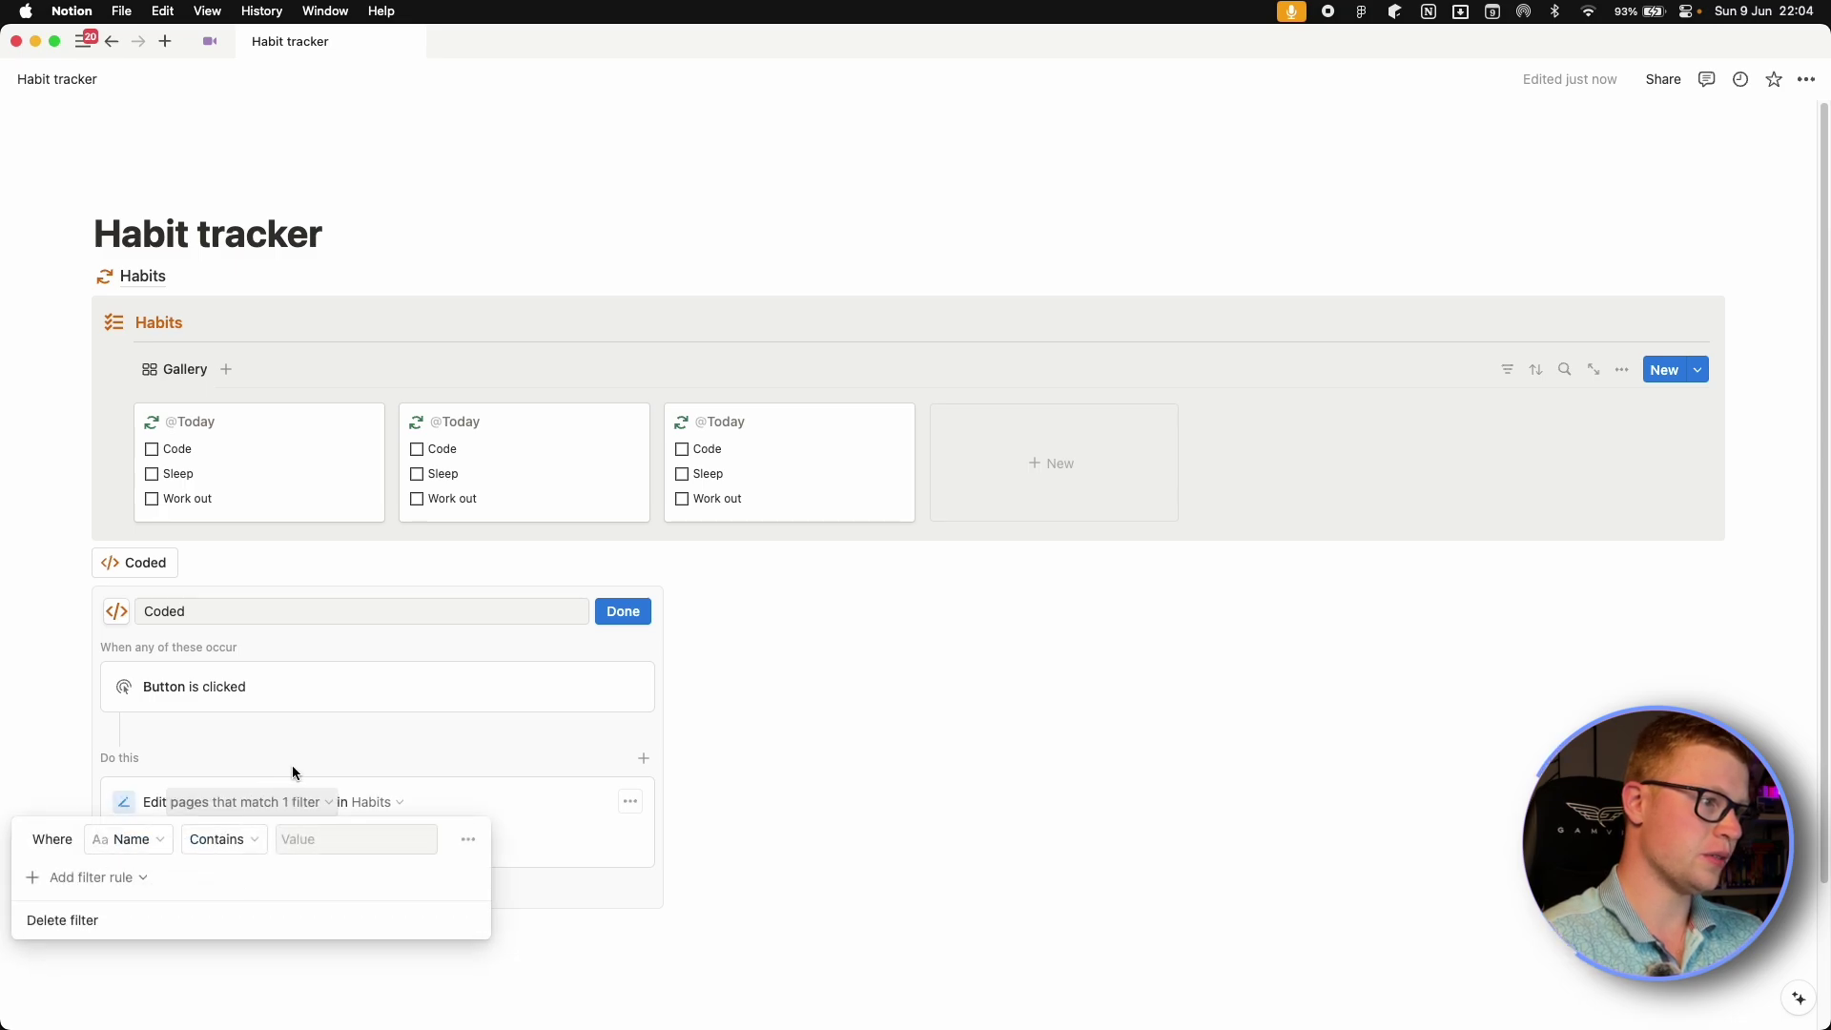
{"action": "left_click", "coordinate": [141, 841]}
{"action": "left_click", "coordinate": [124, 901]}
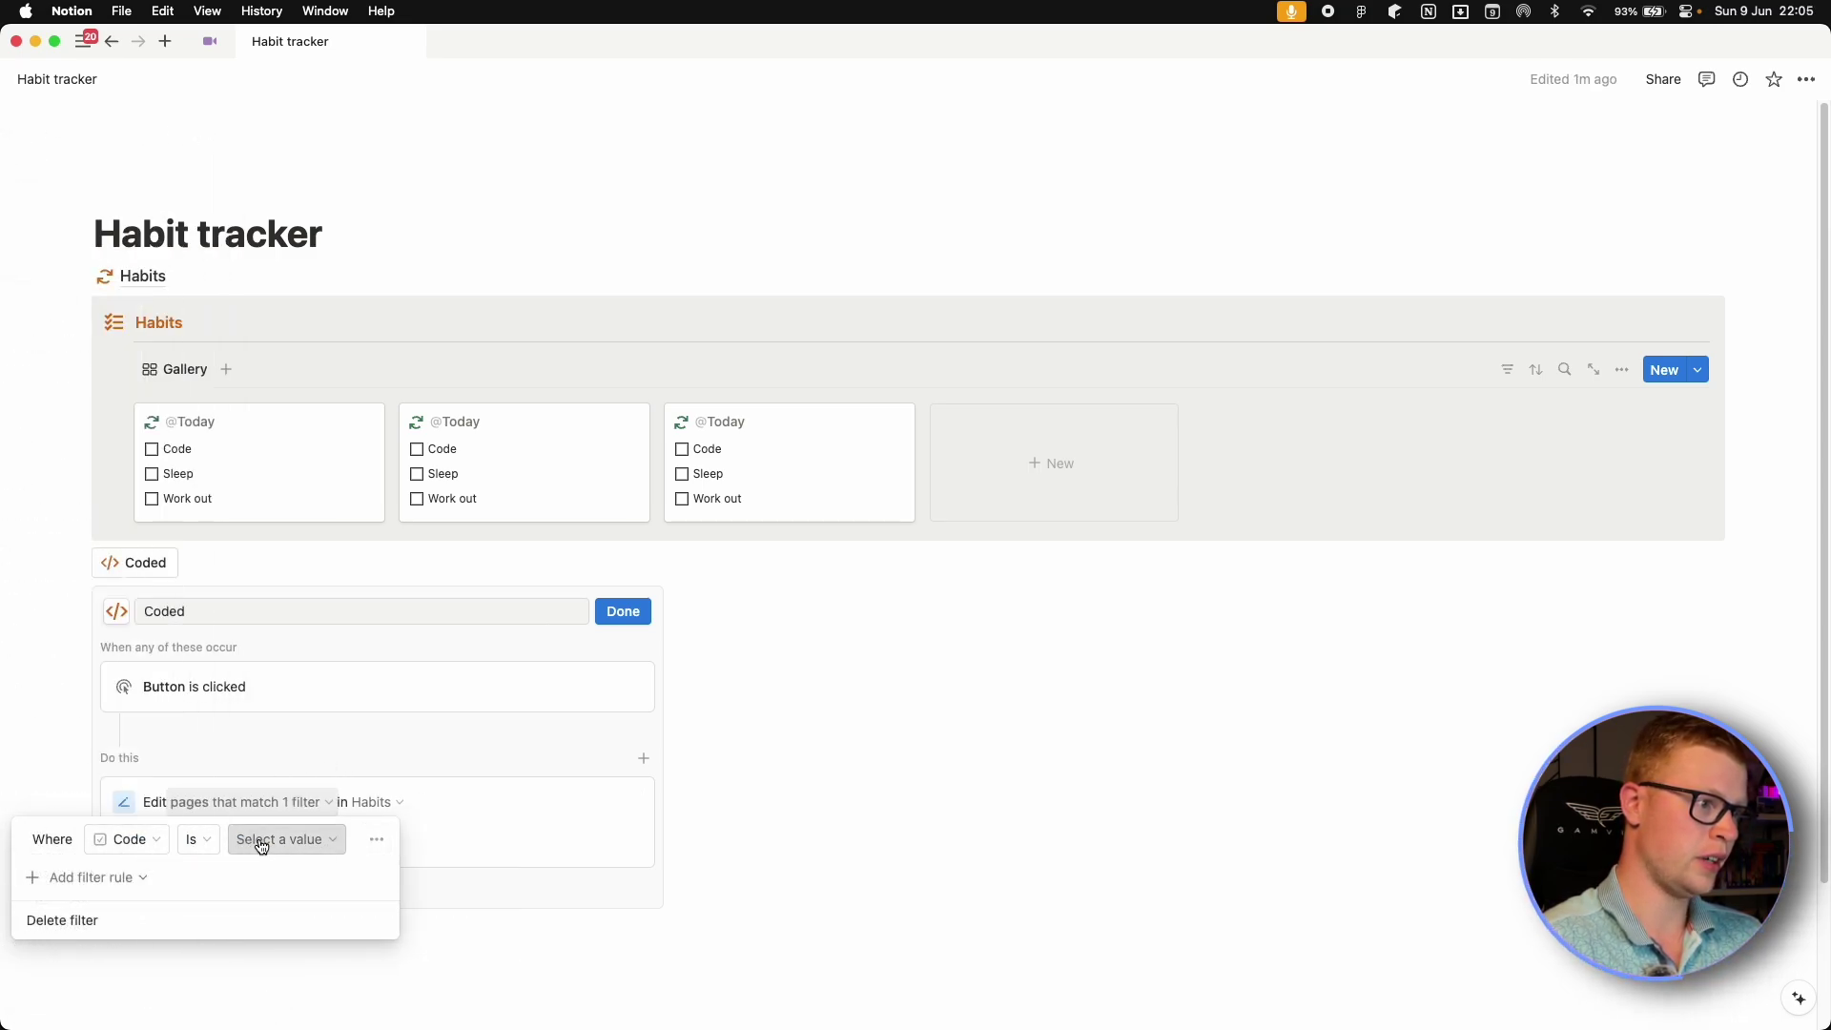
{"action": "left_click", "coordinate": [135, 841]}
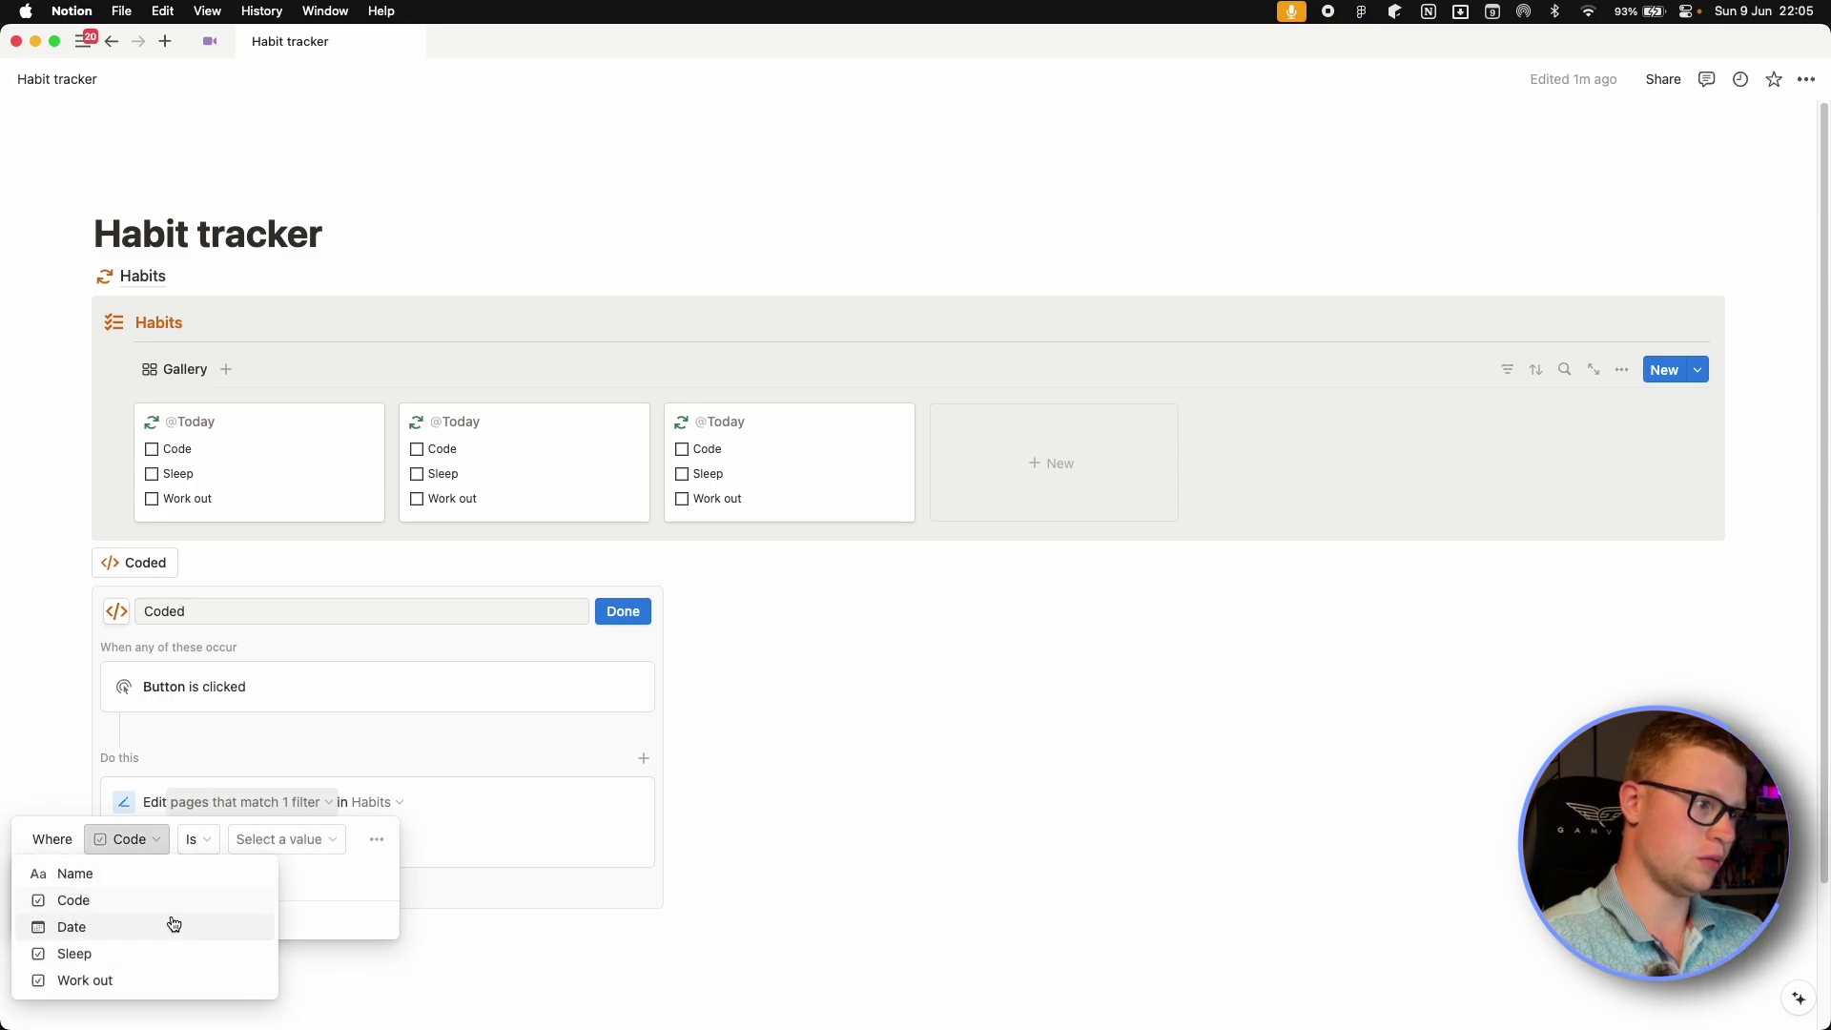
{"action": "left_click", "coordinate": [93, 927]}
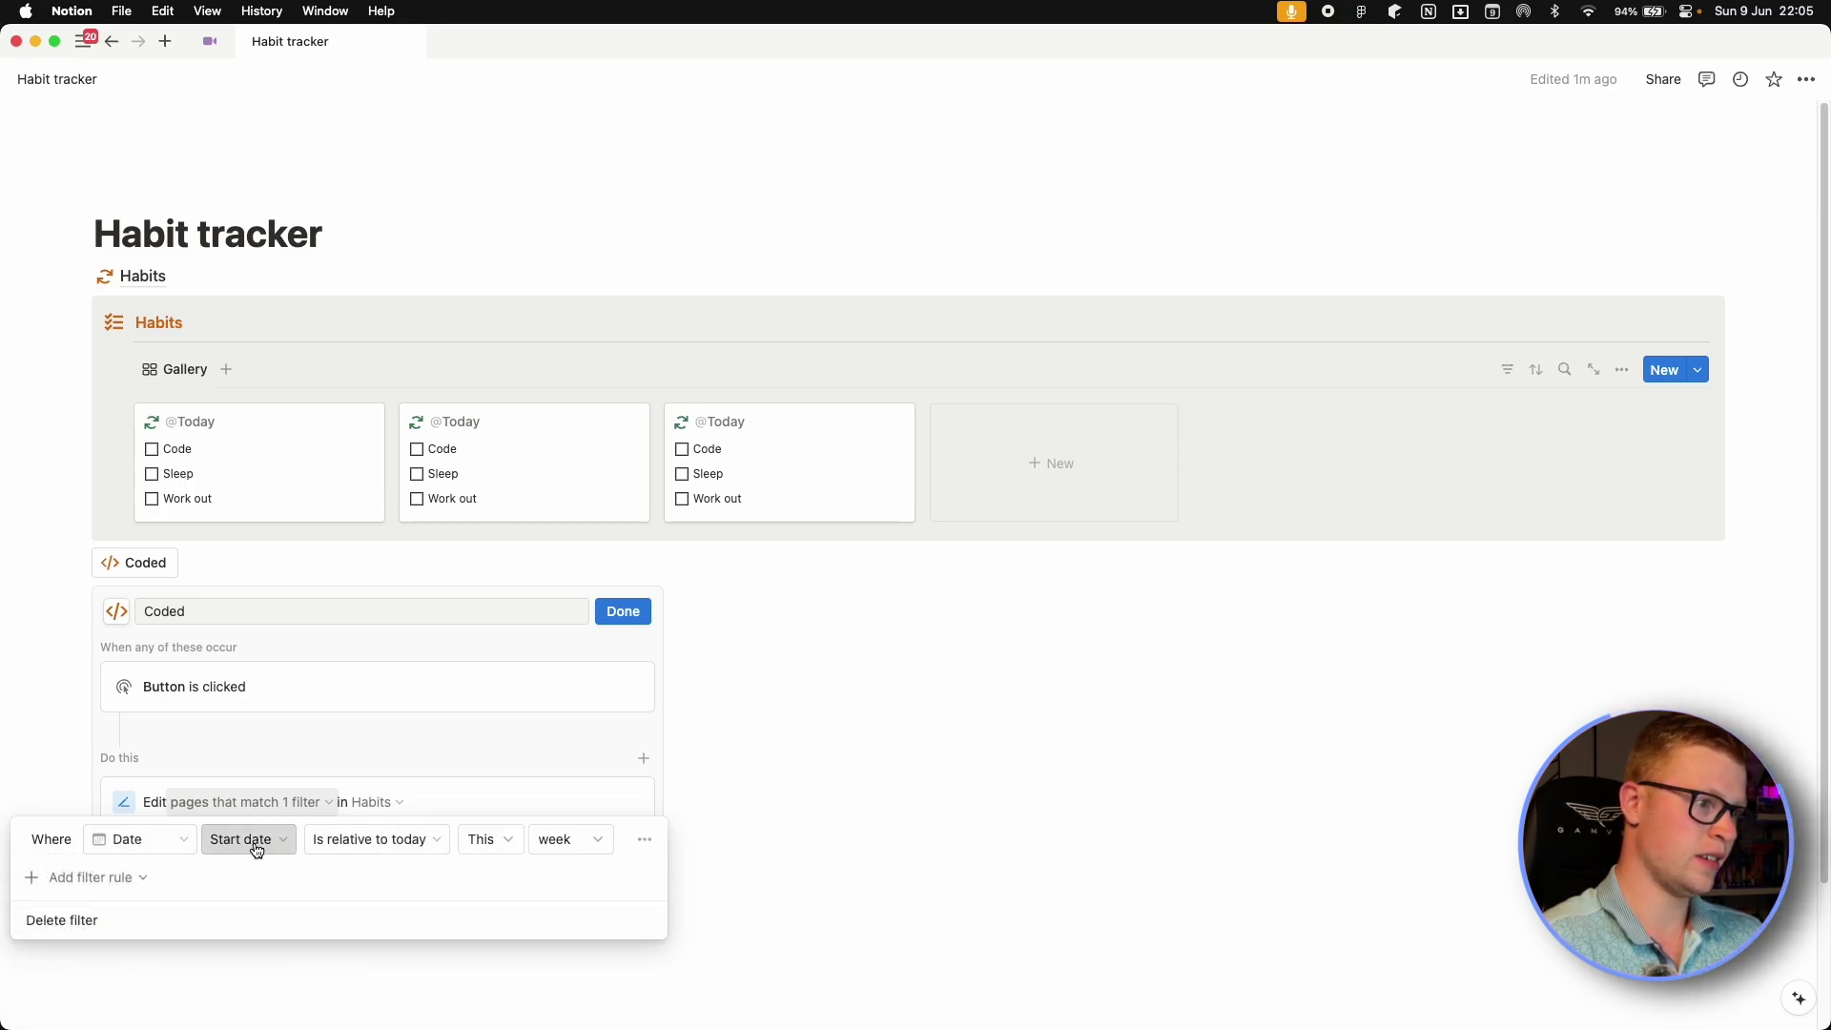
{"action": "left_click", "coordinate": [250, 842]}
{"action": "left_click", "coordinate": [362, 839]}
{"action": "left_click", "coordinate": [323, 595]}
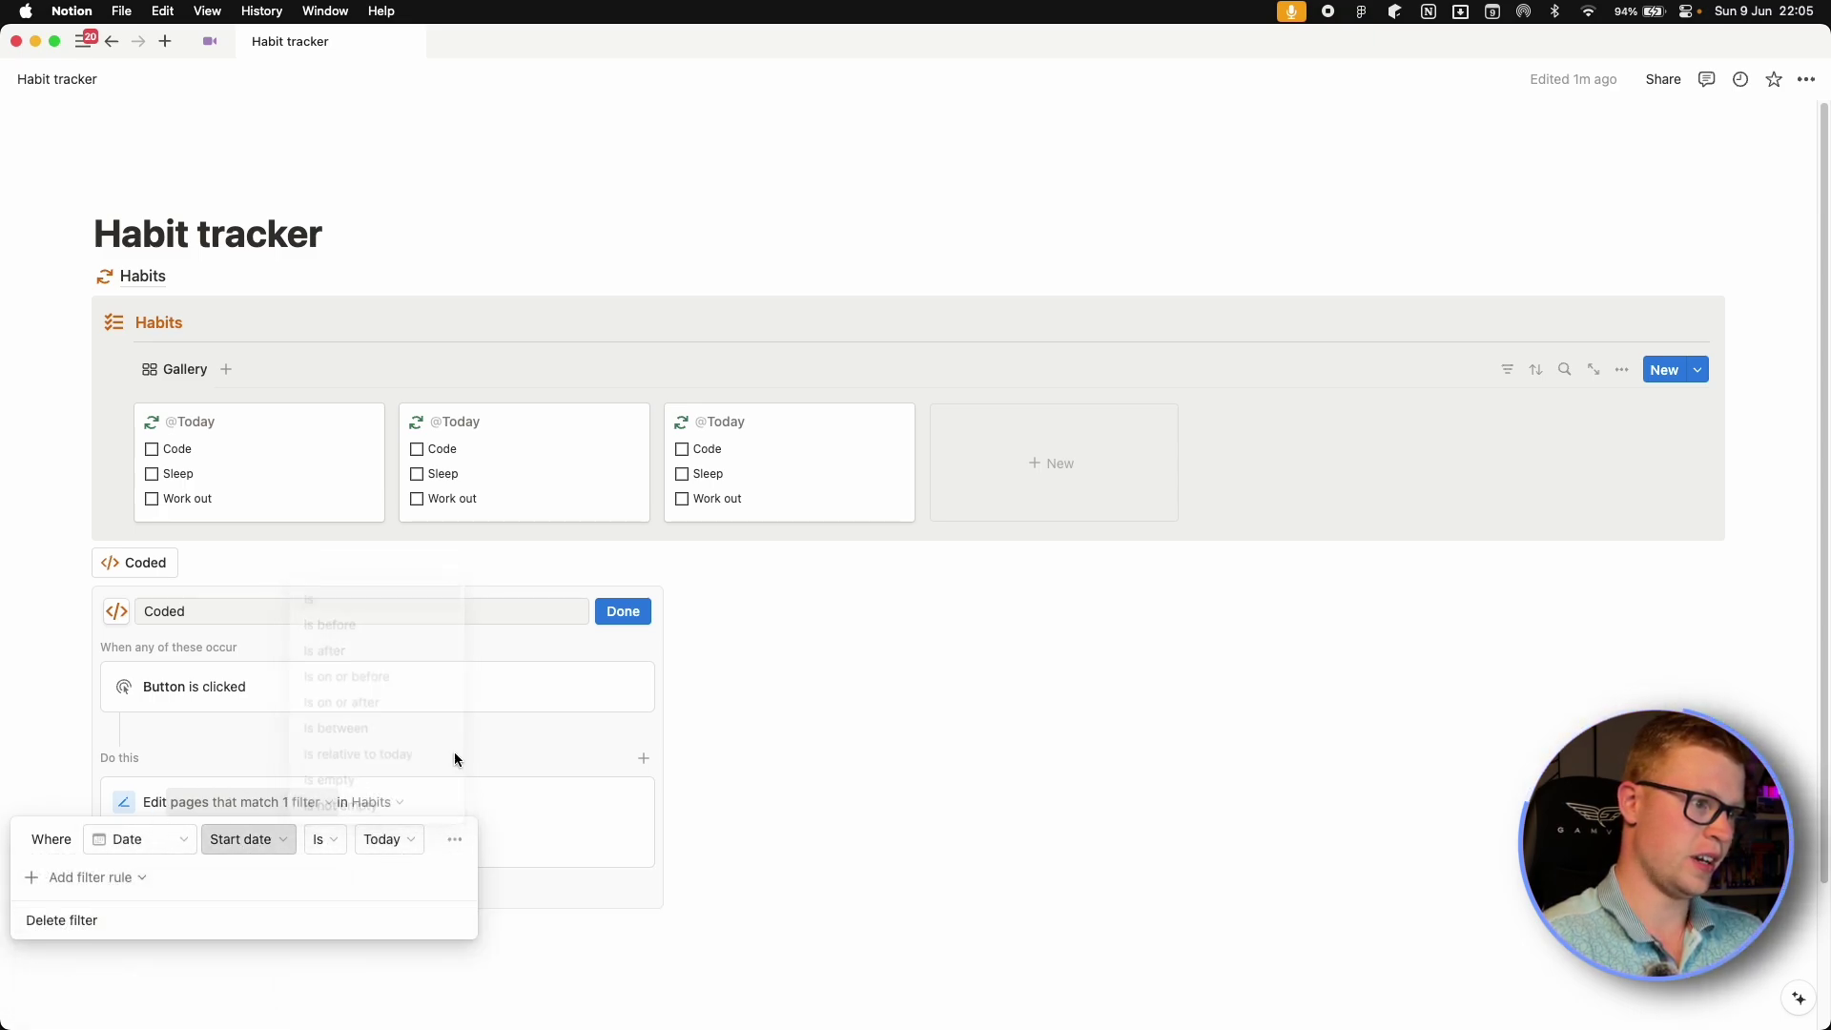
{"action": "left_click", "coordinate": [482, 772]}
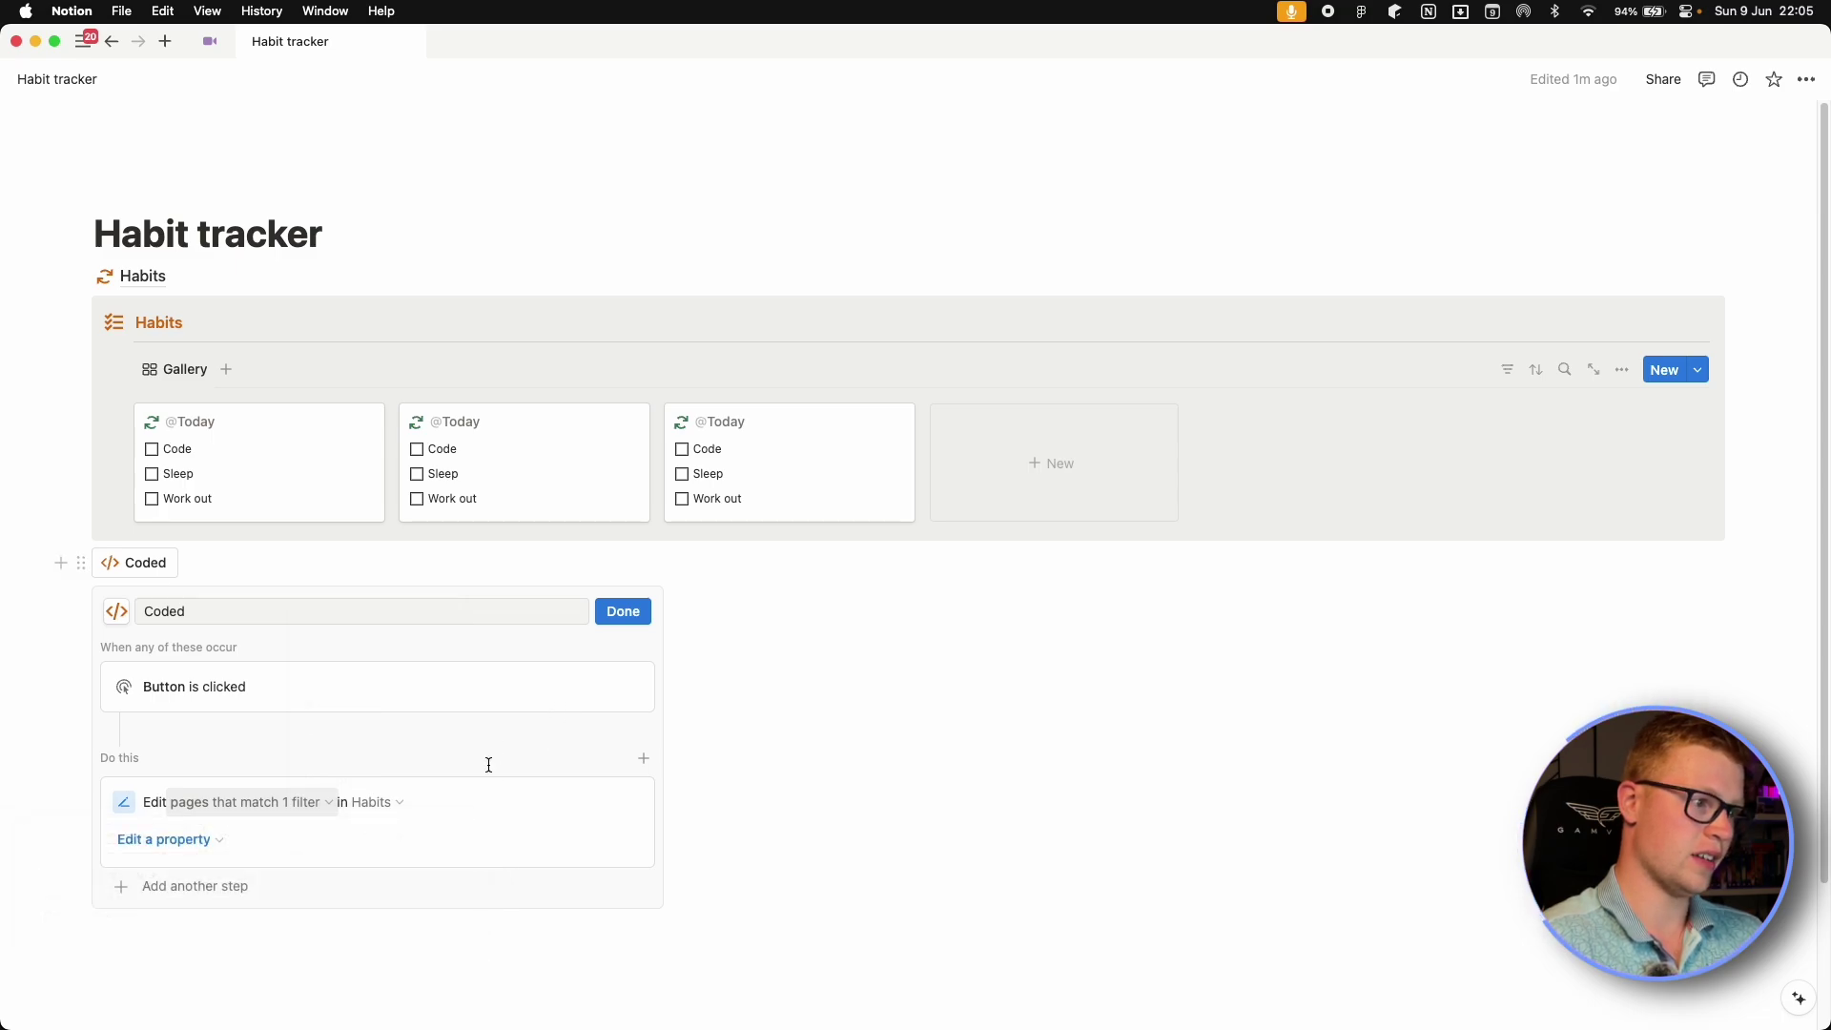
Make the Coded button set the Code property to Checked.
{"action": "left_click", "coordinate": [190, 840]}
{"action": "left_click", "coordinate": [77, 728]}
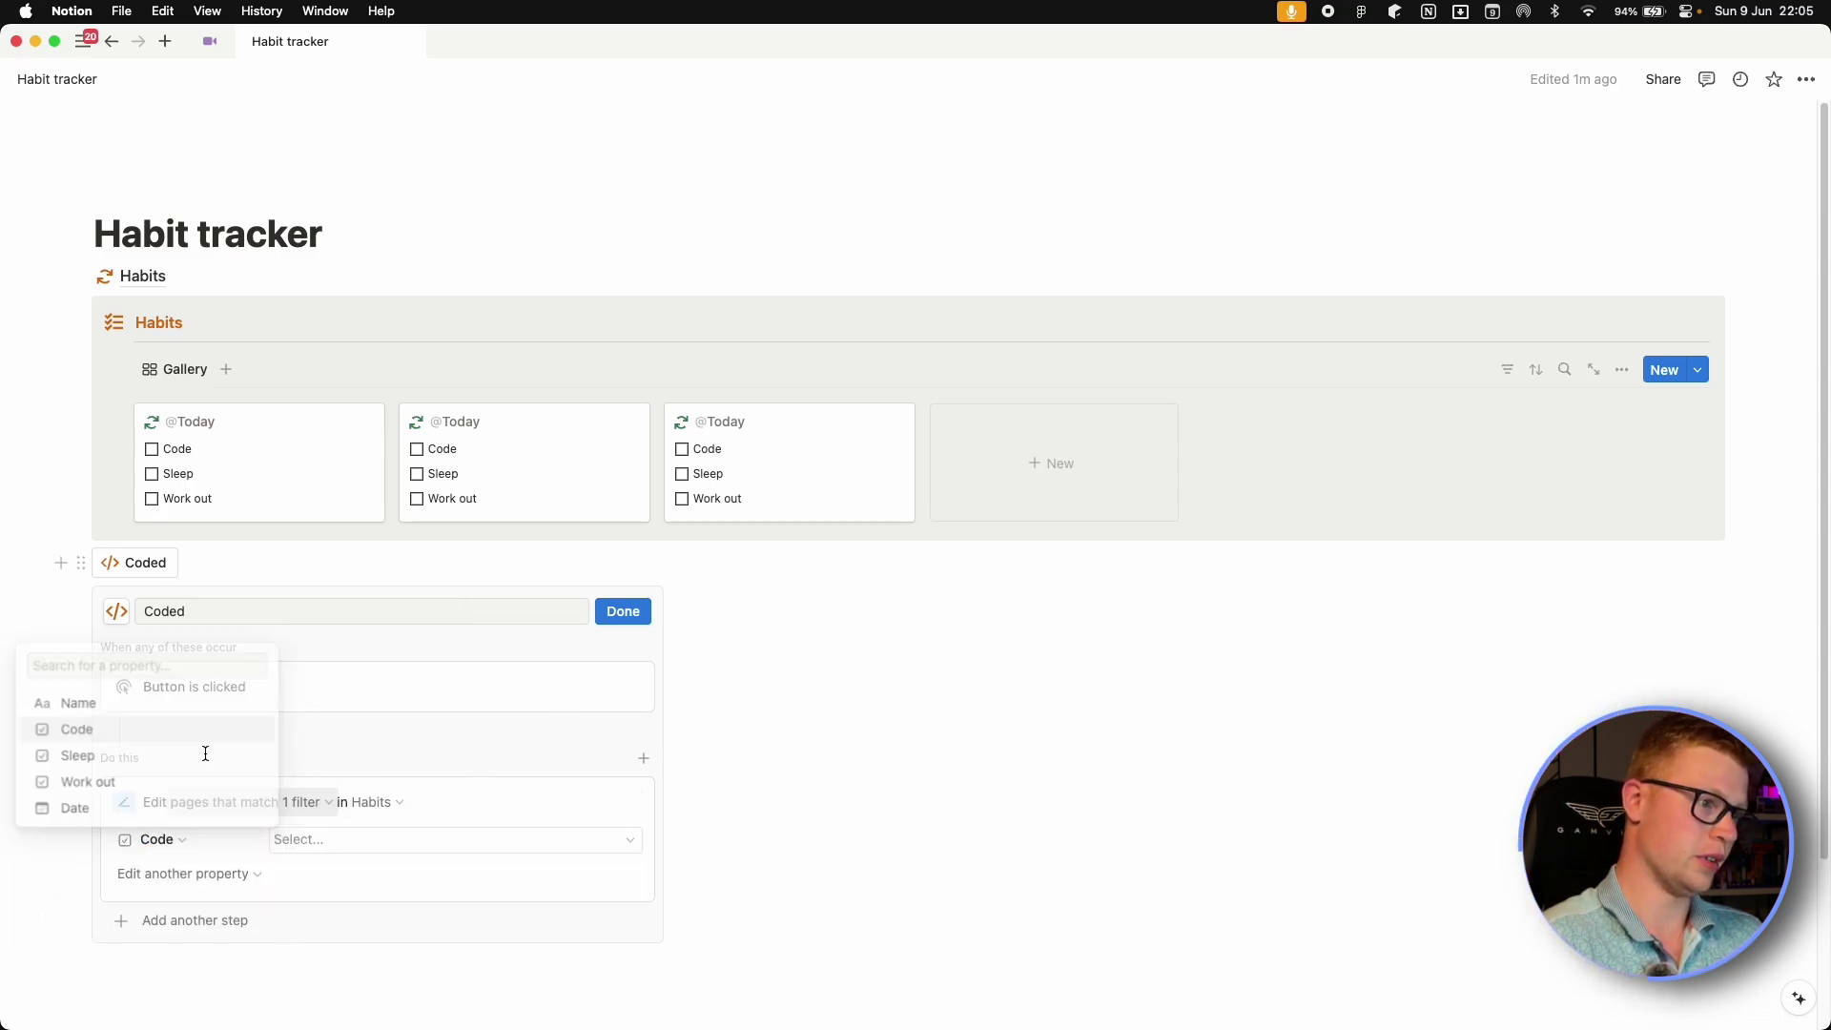
{"action": "left_click", "coordinate": [358, 847]}
{"action": "left_click", "coordinate": [487, 932]}
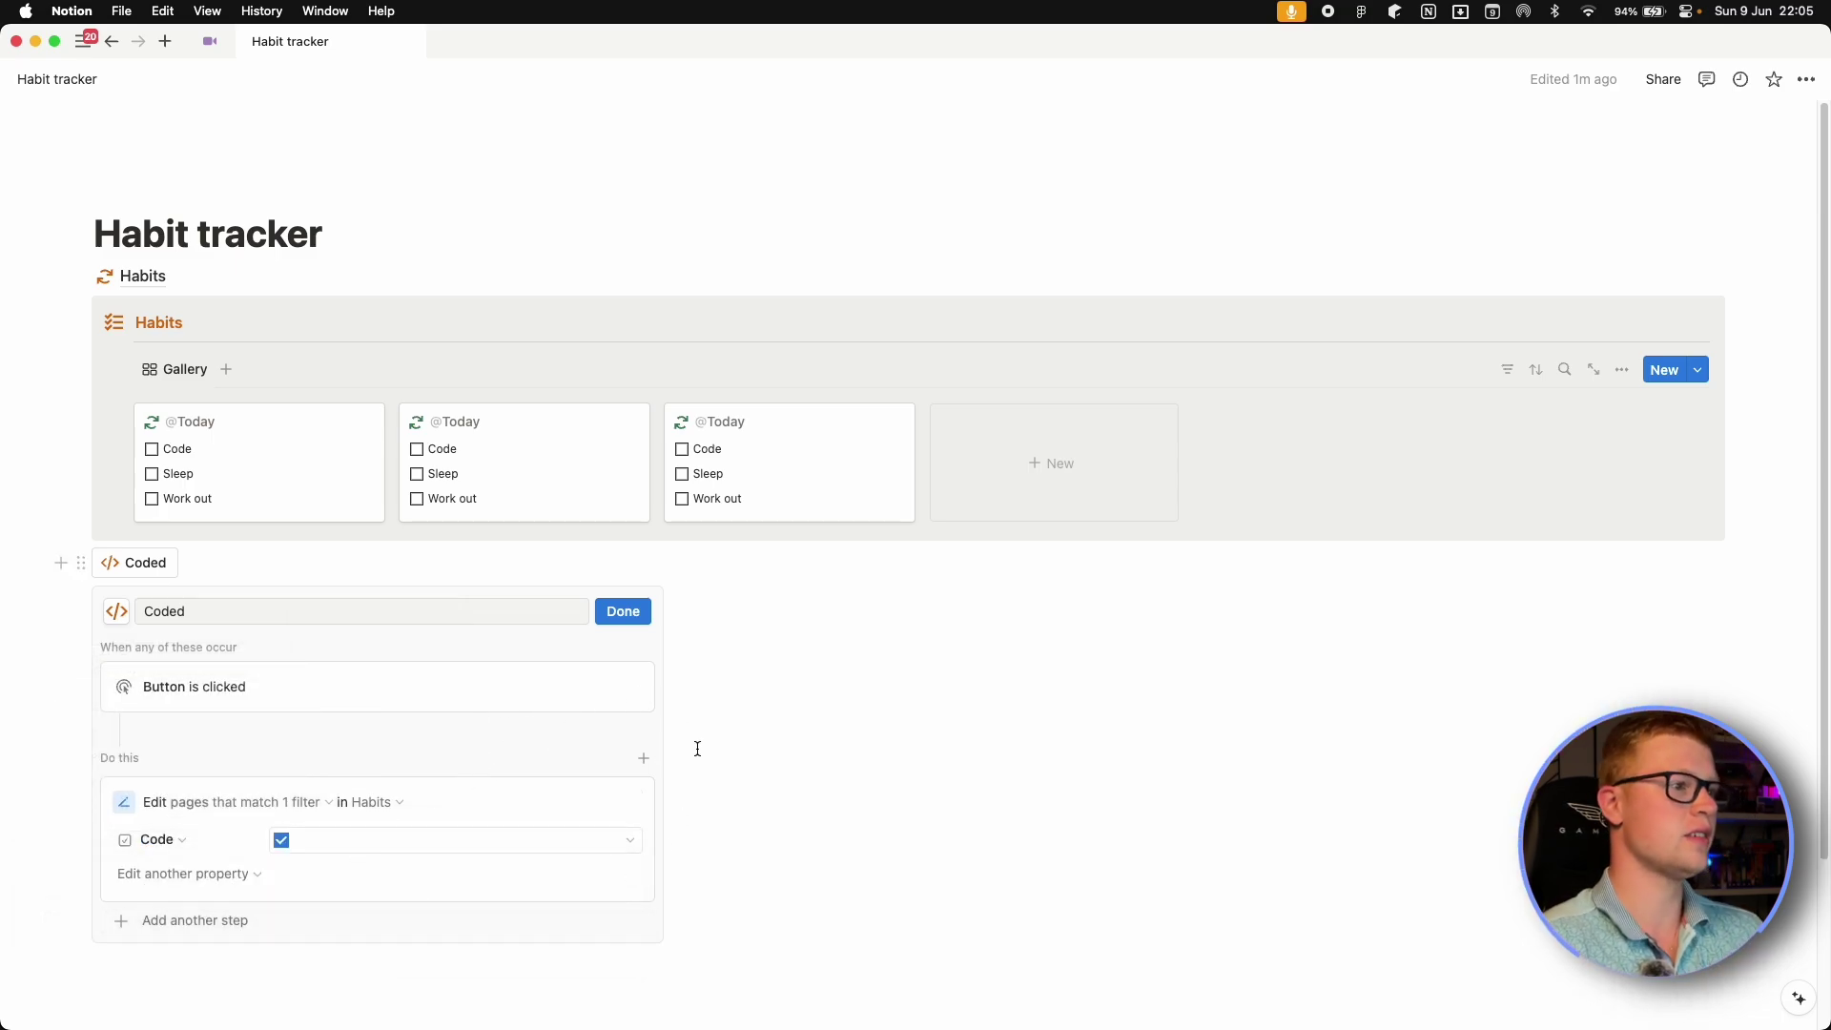
Finish the Coded button and add a new Slept button with a bed icon.
{"action": "left_click", "coordinate": [624, 613]}
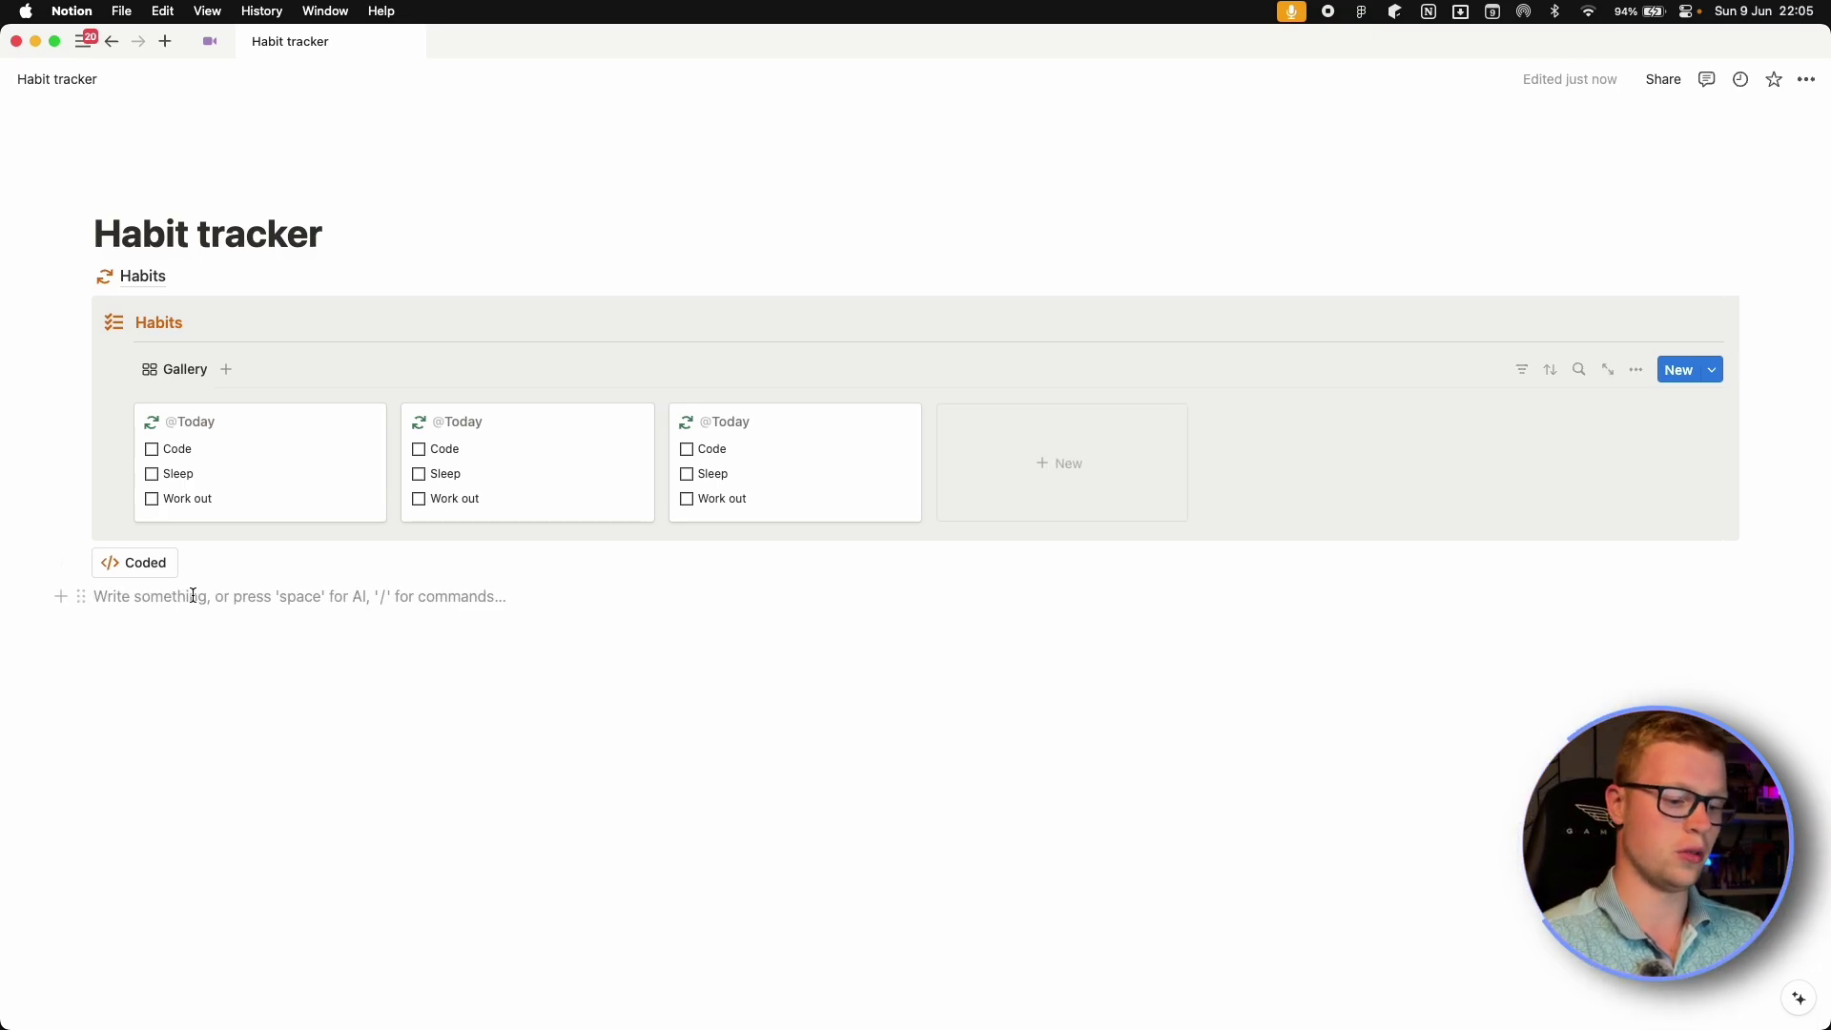
{"action": "type", "text": "/but"}
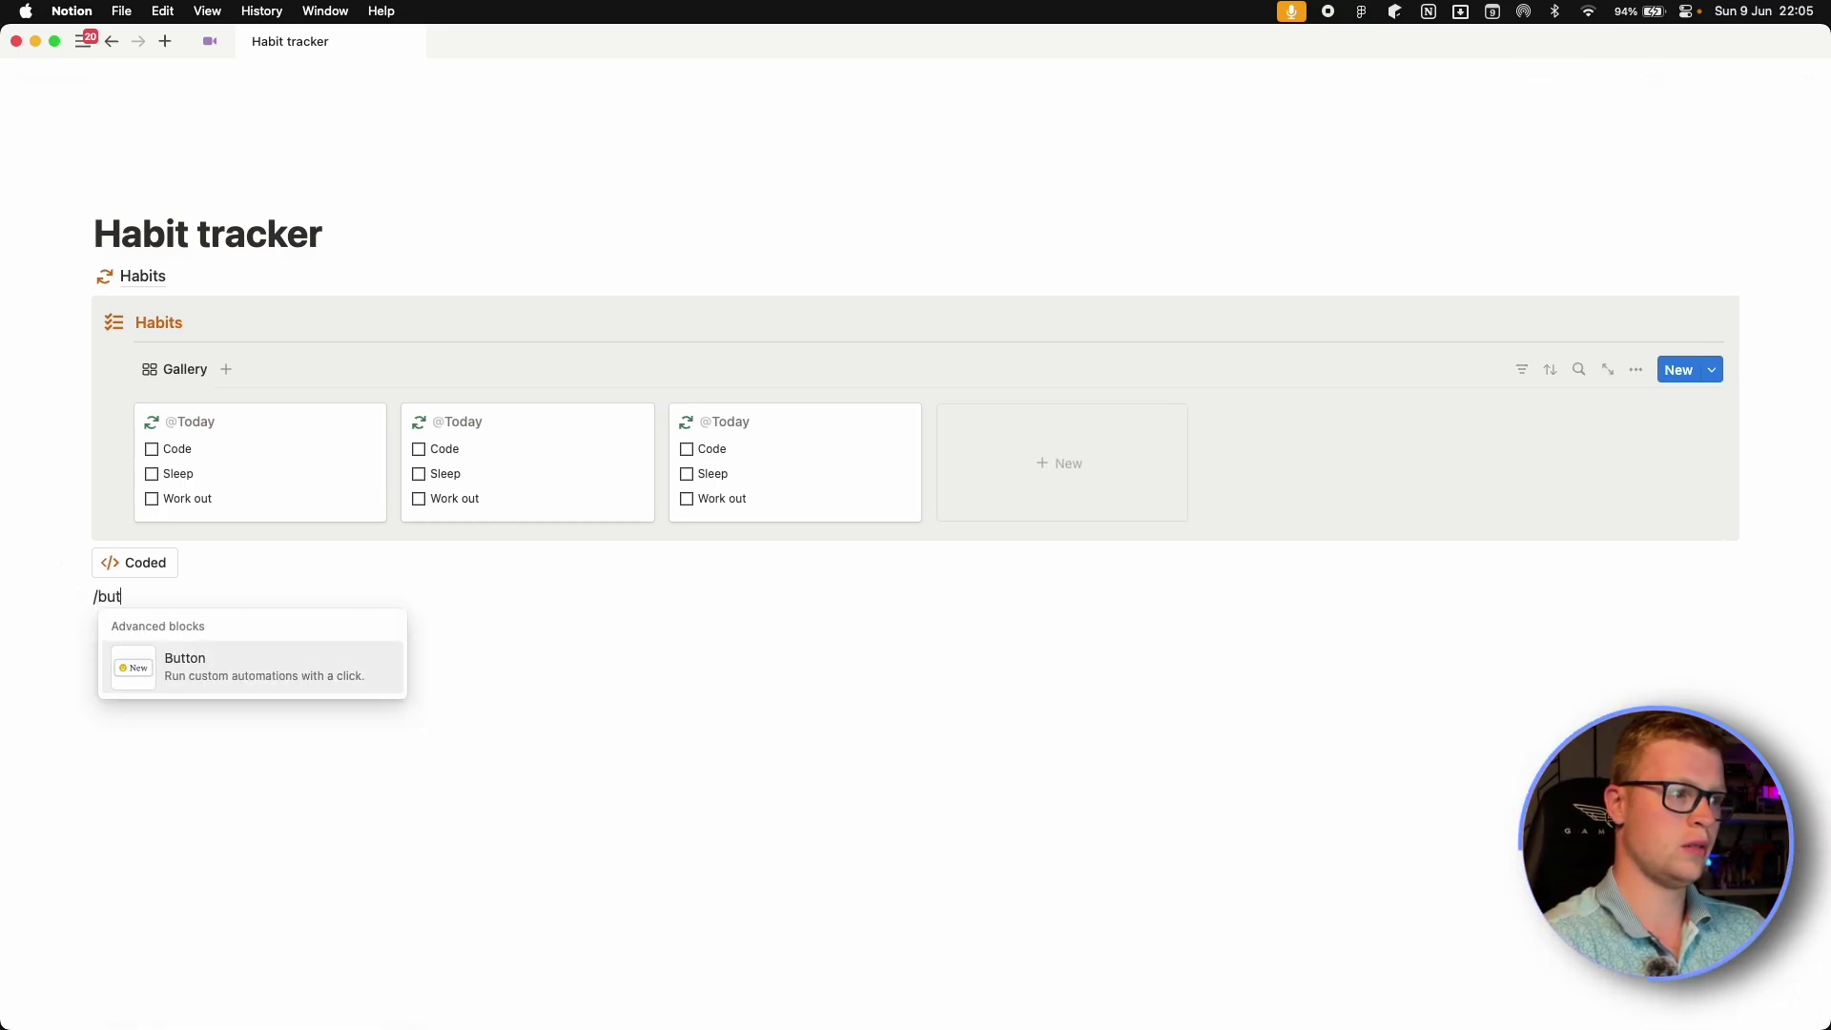
{"action": "key", "text": "Return"}
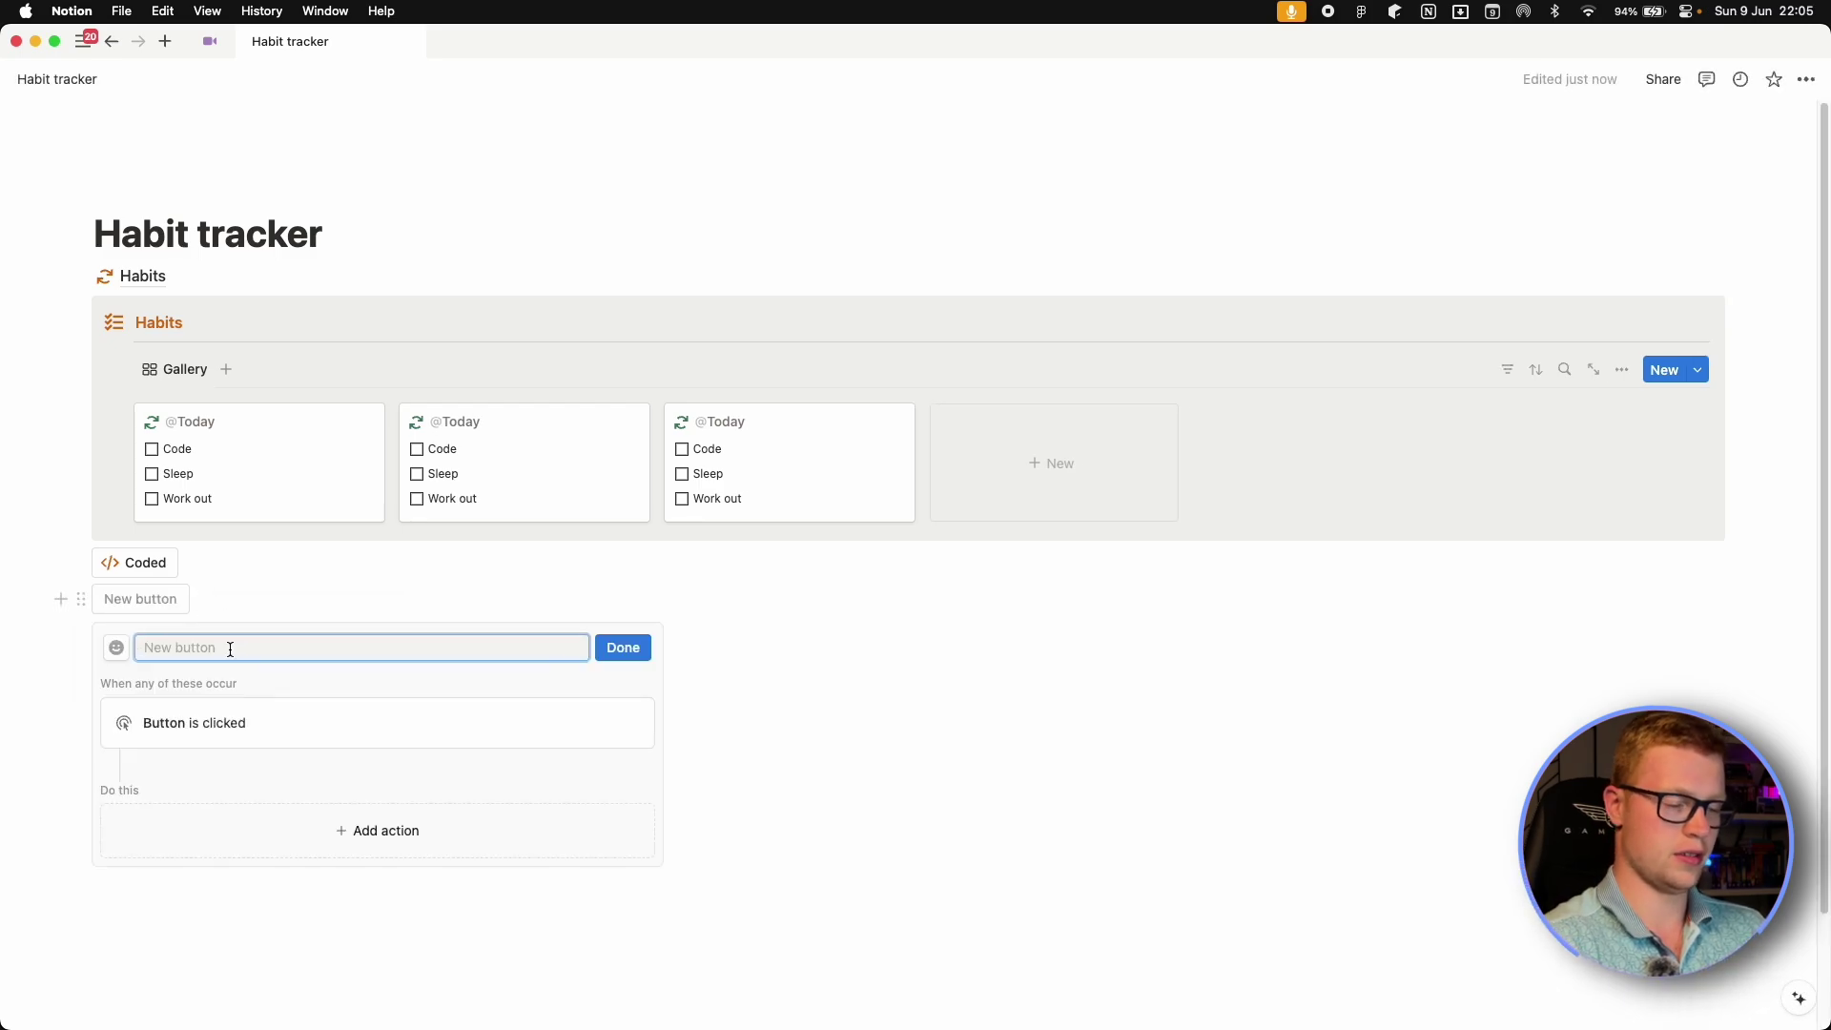
{"action": "left_click", "coordinate": [115, 648]}
{"action": "left_click", "coordinate": [159, 803]}
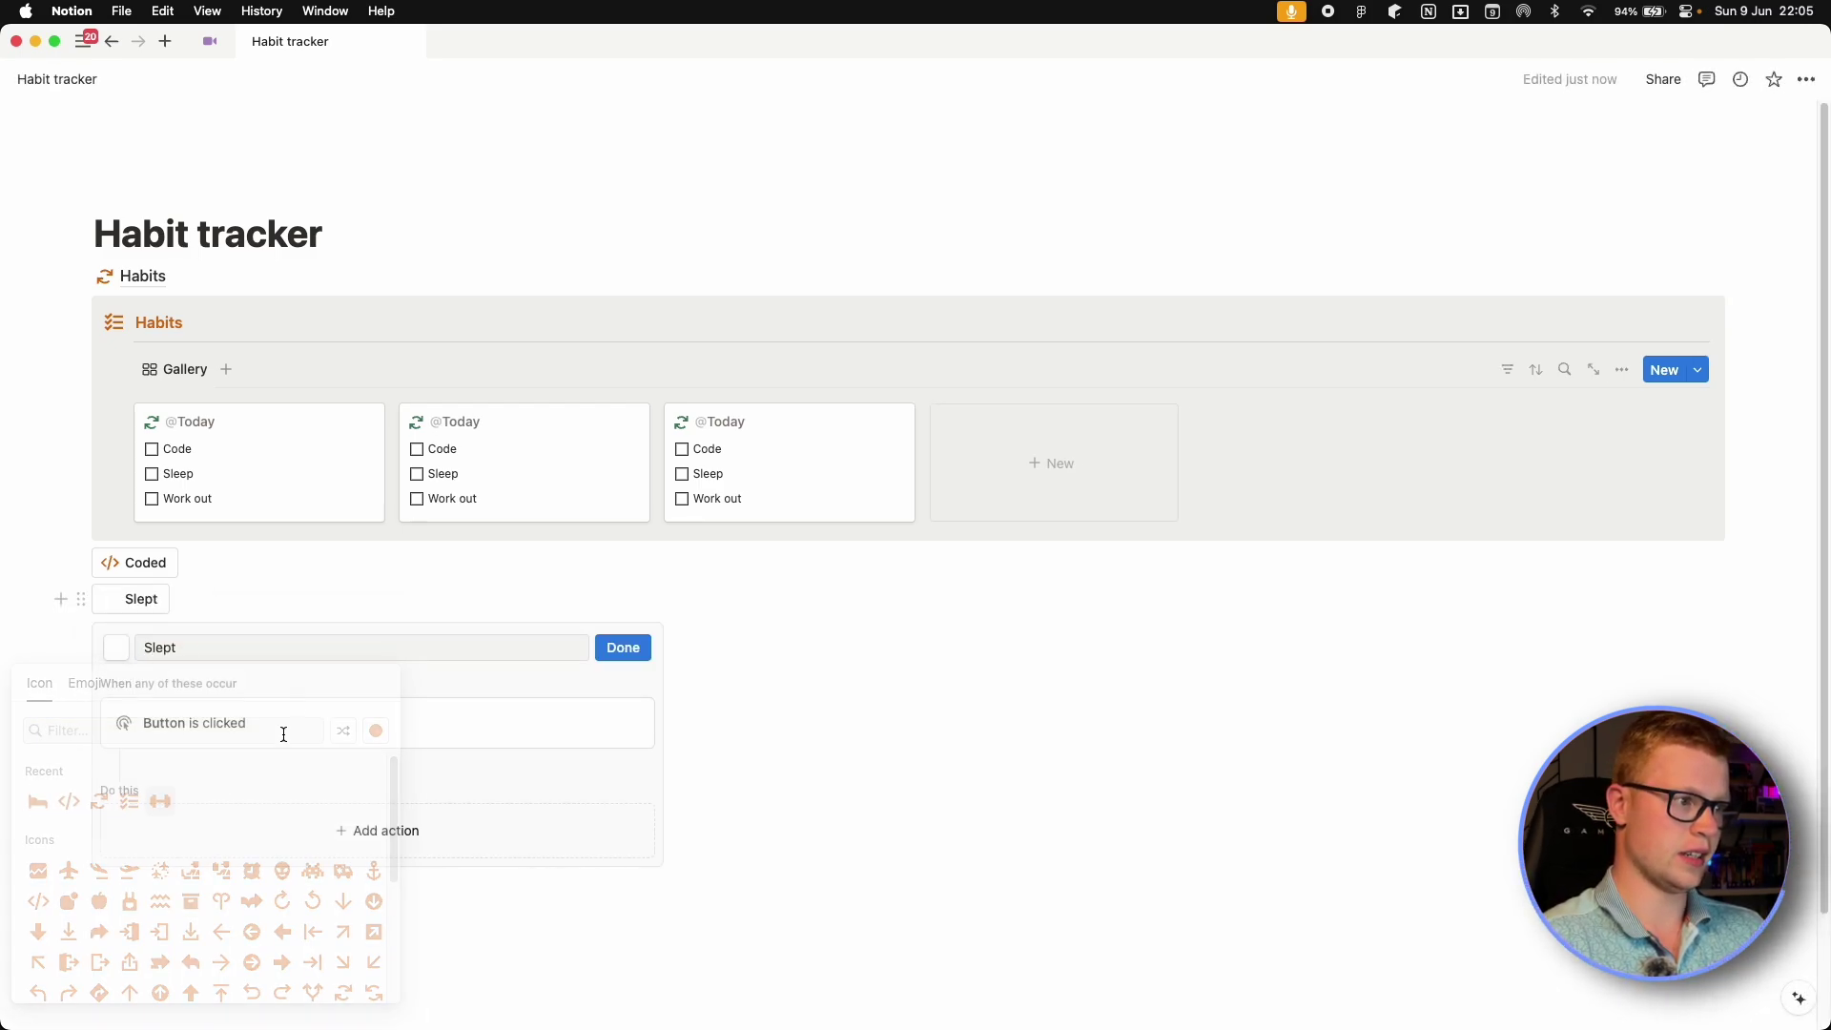
Give Slept an action editing Habits pages filtered to Date is today.
{"action": "left_click", "coordinate": [367, 823]}
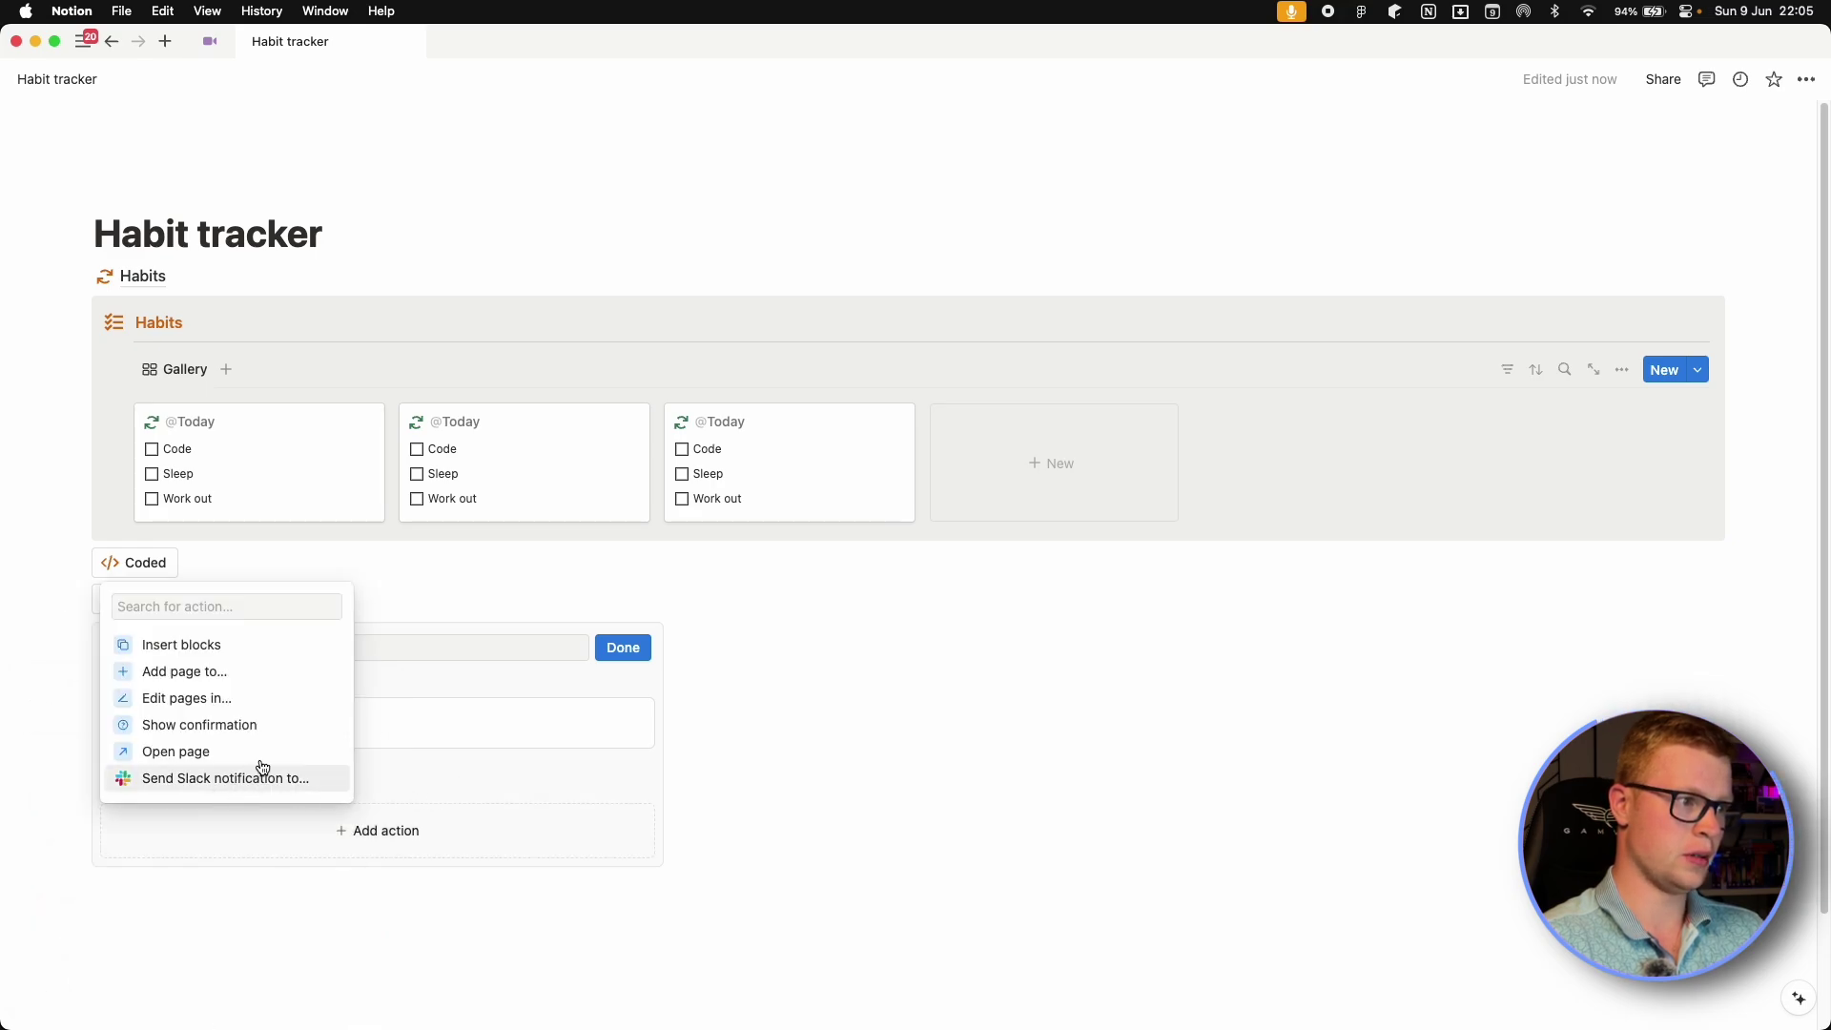
{"action": "left_click", "coordinate": [224, 700]}
{"action": "left_click", "coordinate": [183, 842]}
{"action": "left_click", "coordinate": [143, 601]}
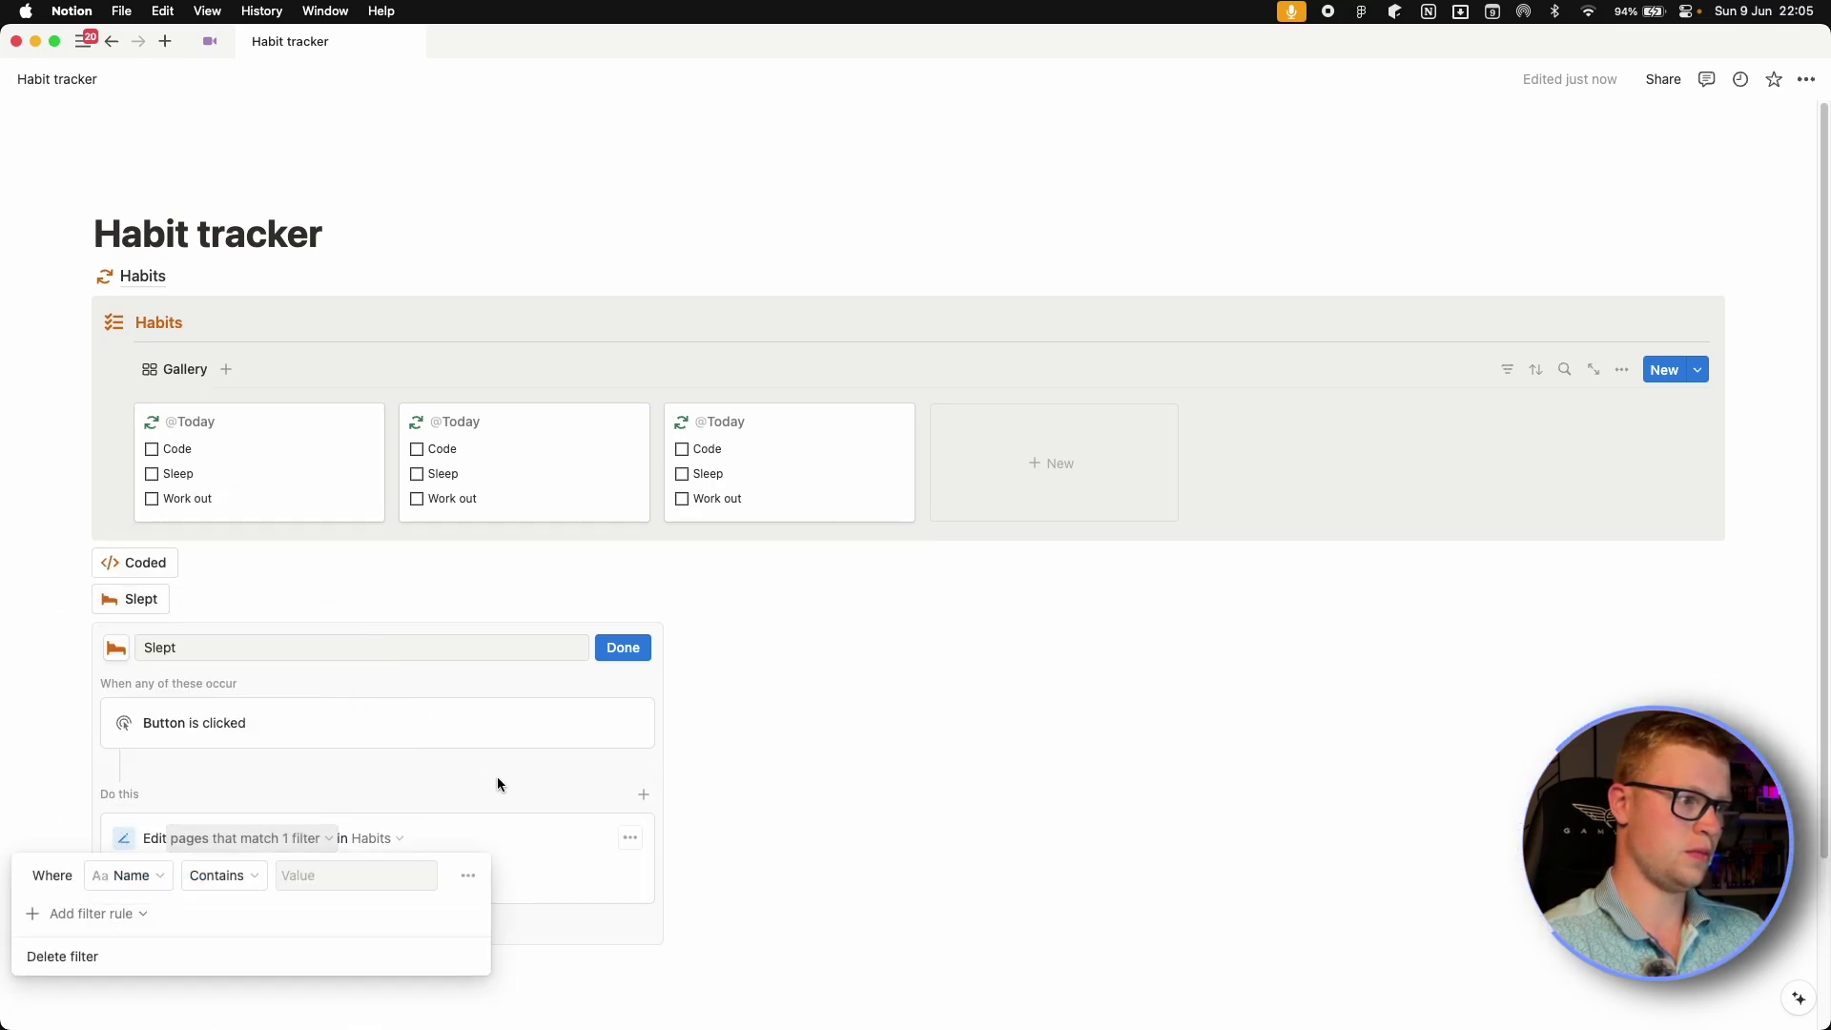
{"action": "left_click", "coordinate": [129, 875]}
{"action": "left_click", "coordinate": [95, 788]}
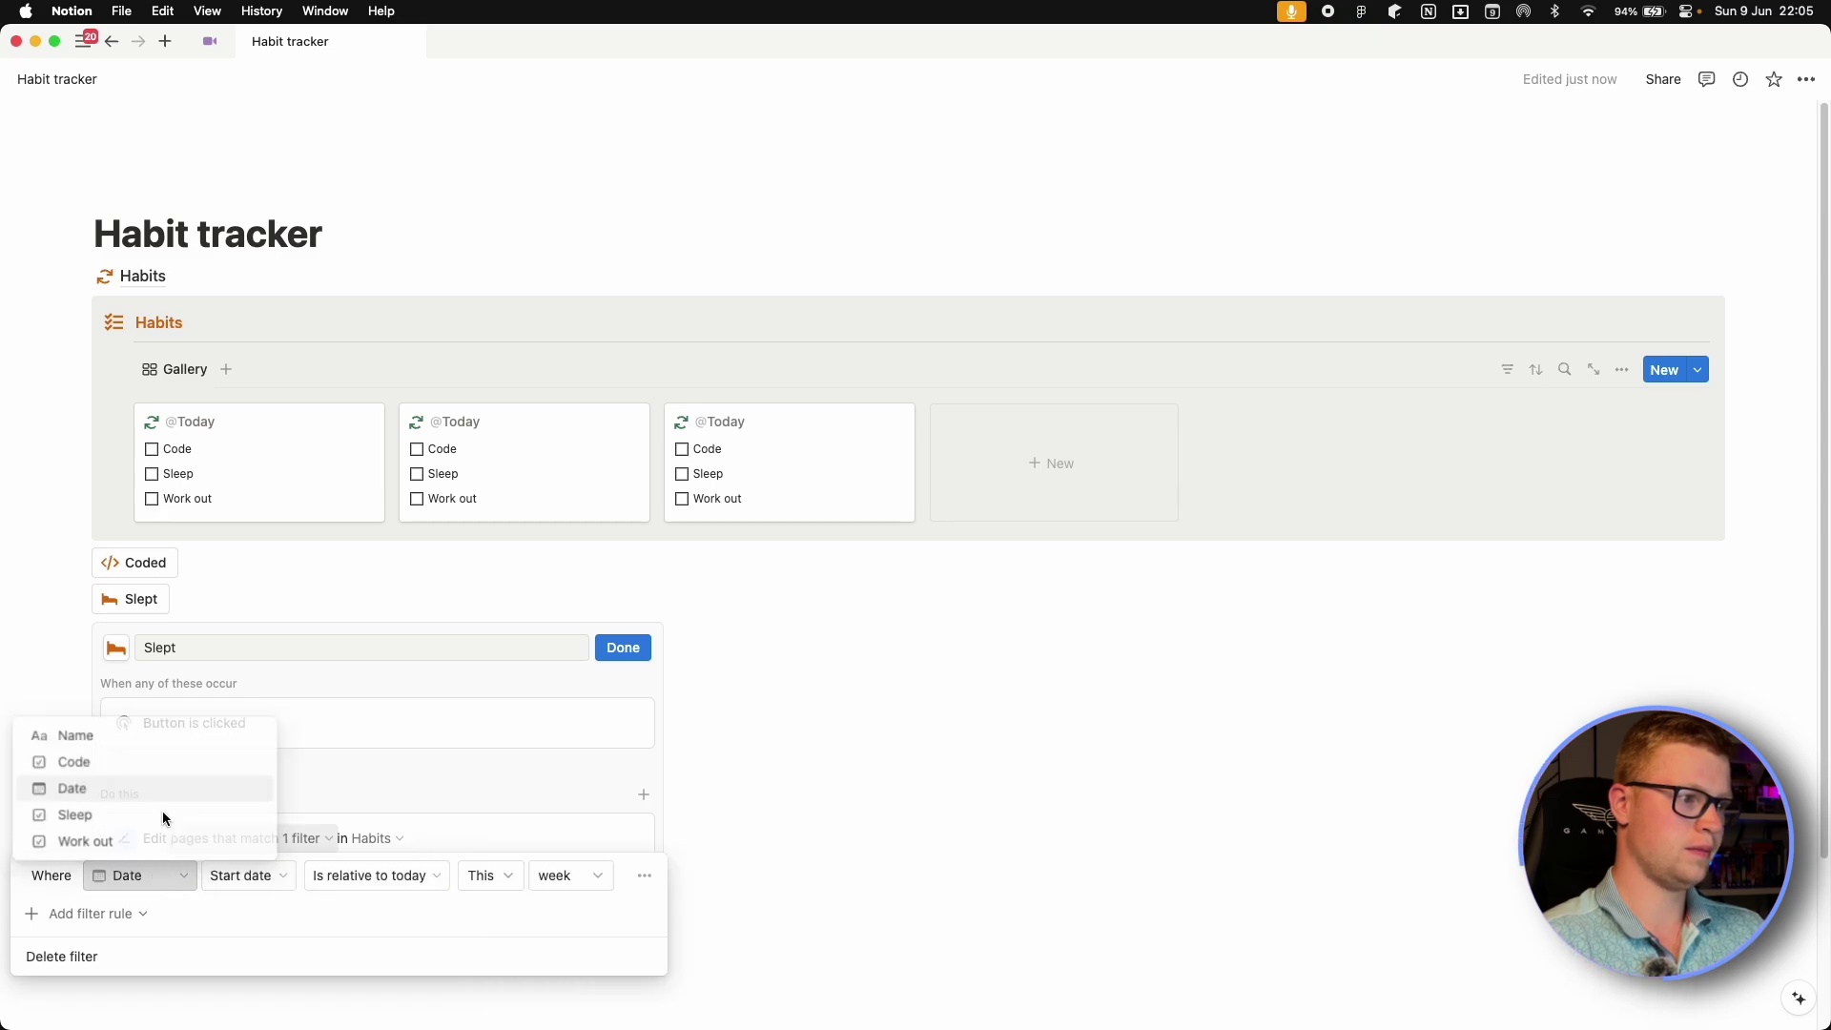
{"action": "left_click", "coordinate": [250, 876]}
{"action": "left_click", "coordinate": [437, 875]}
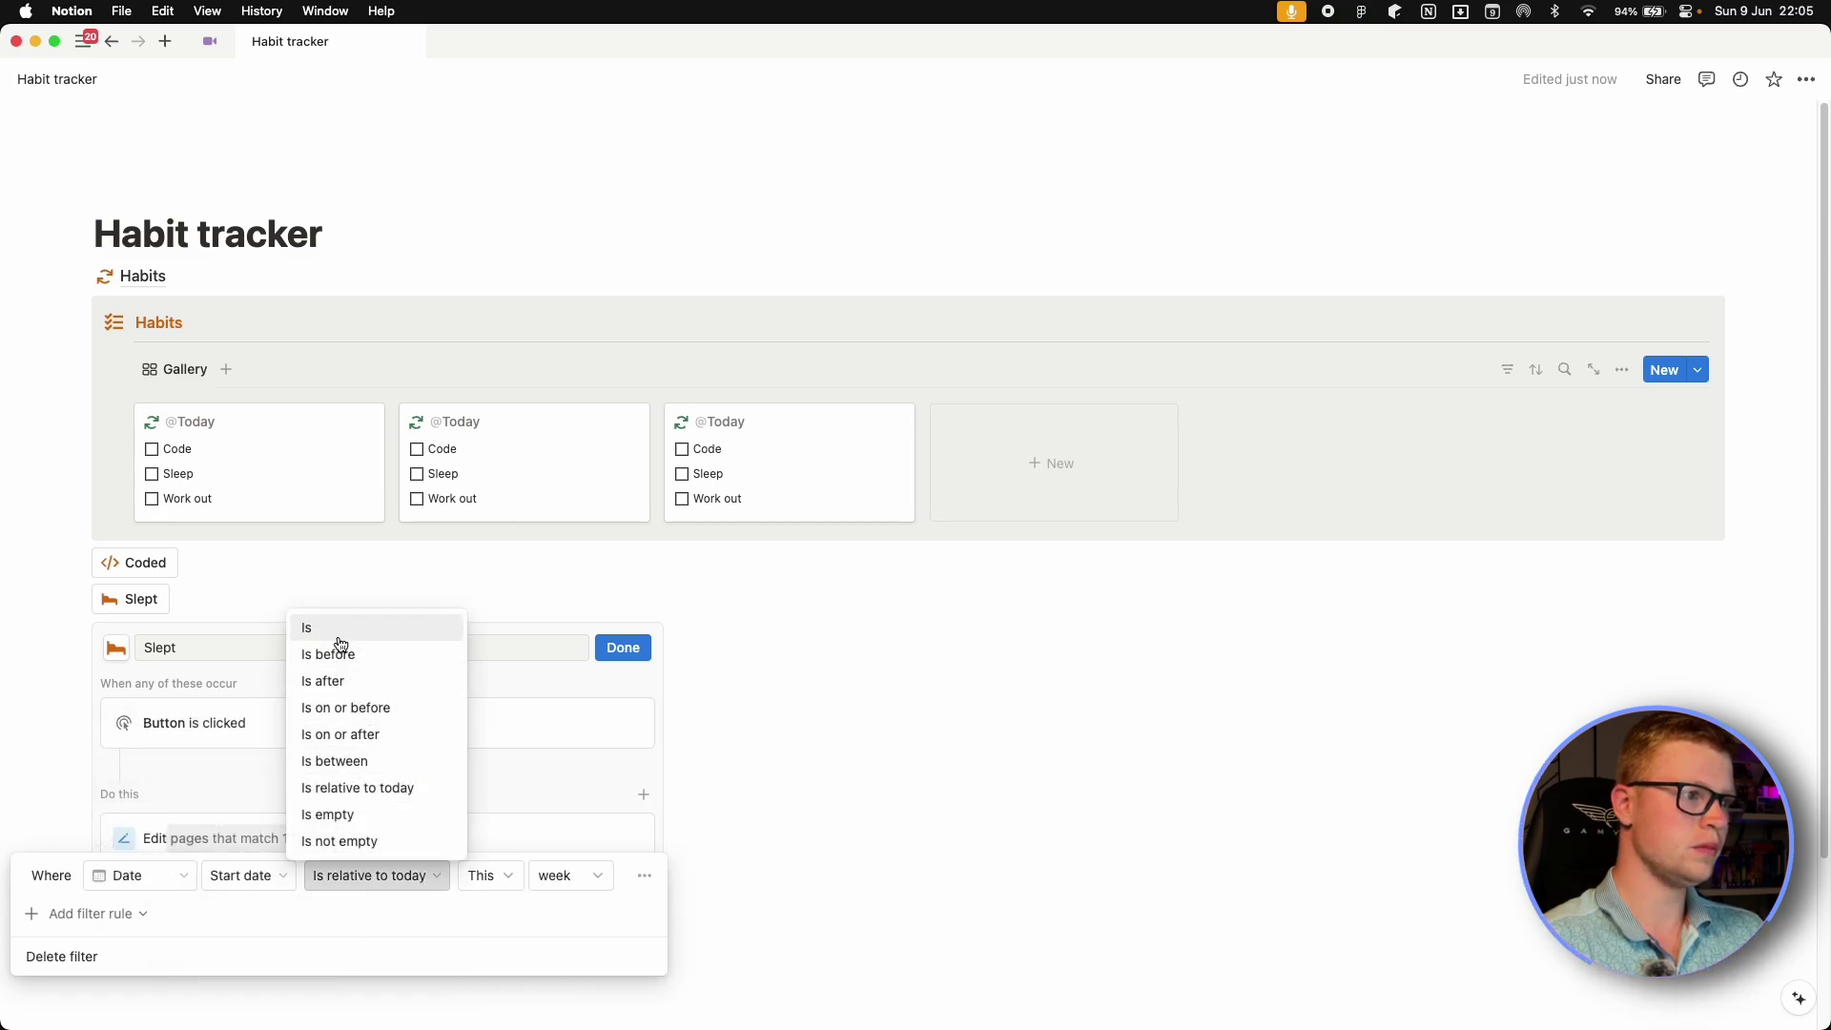
{"action": "left_click", "coordinate": [343, 636]}
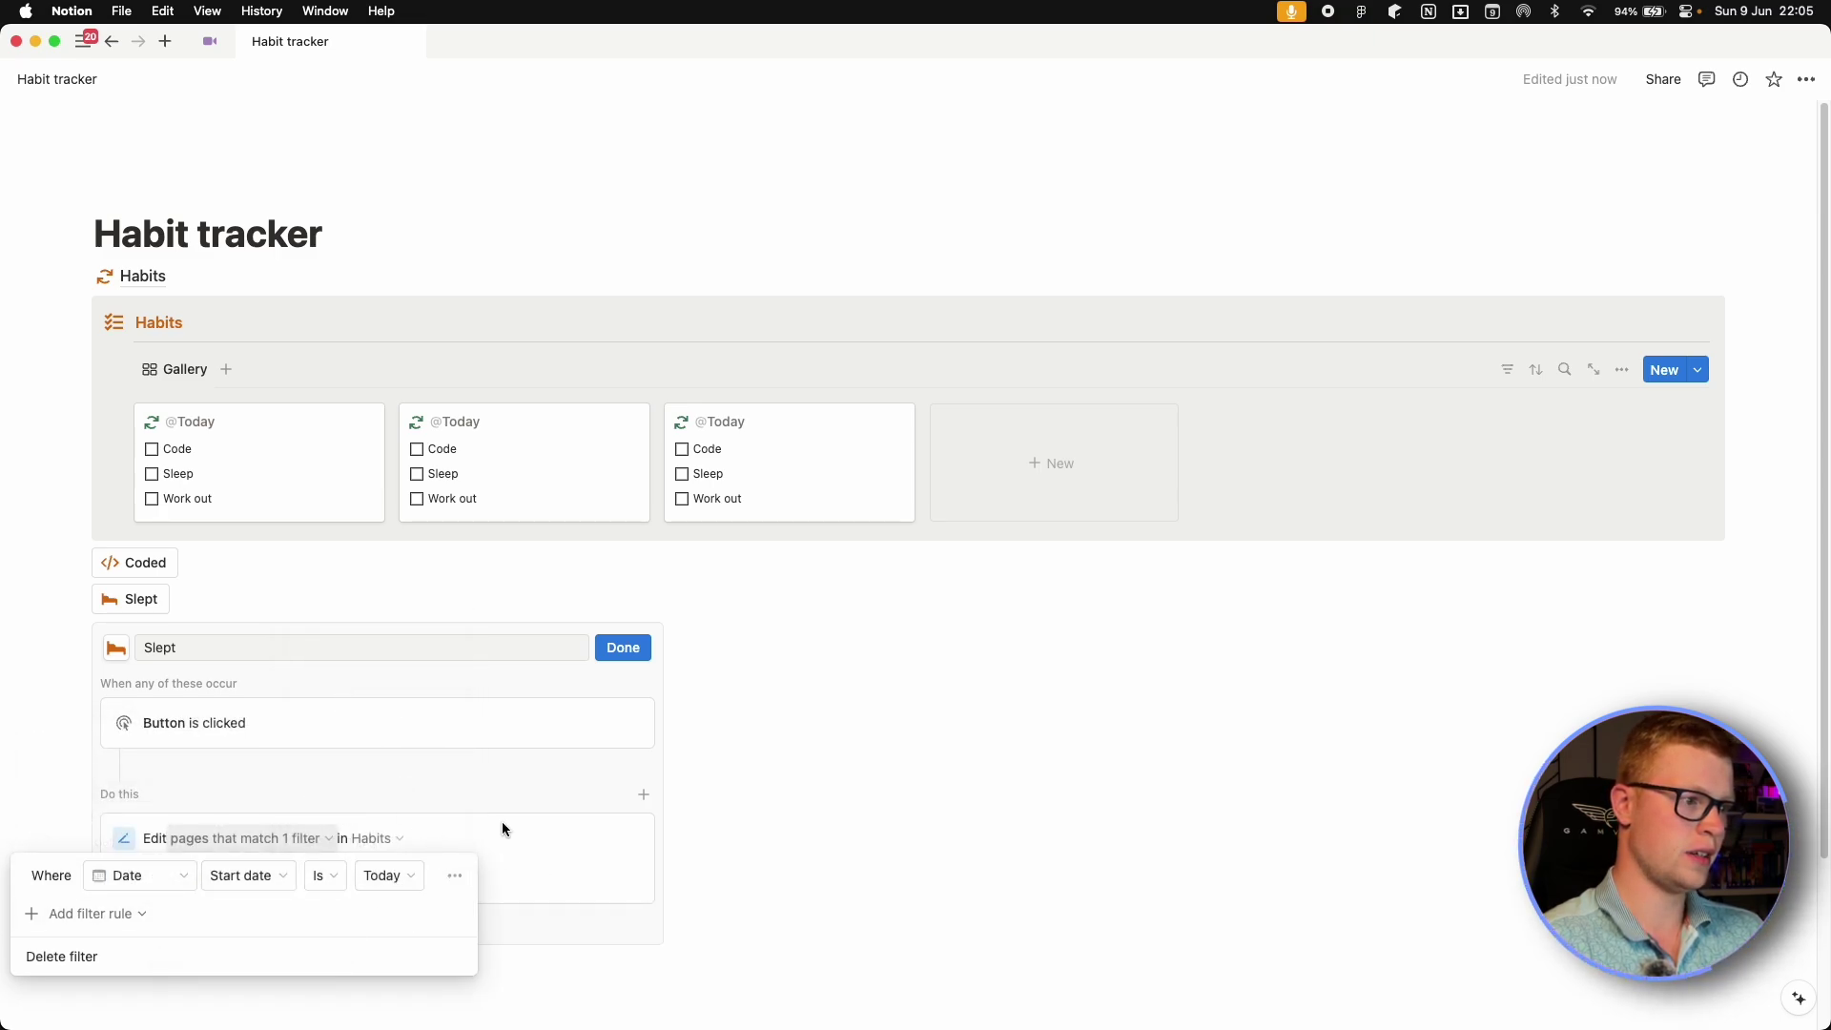
{"action": "left_click", "coordinate": [499, 860]}
Make the Slept button set Sleep to Checked and finish editing.
{"action": "left_click", "coordinate": [193, 890]}
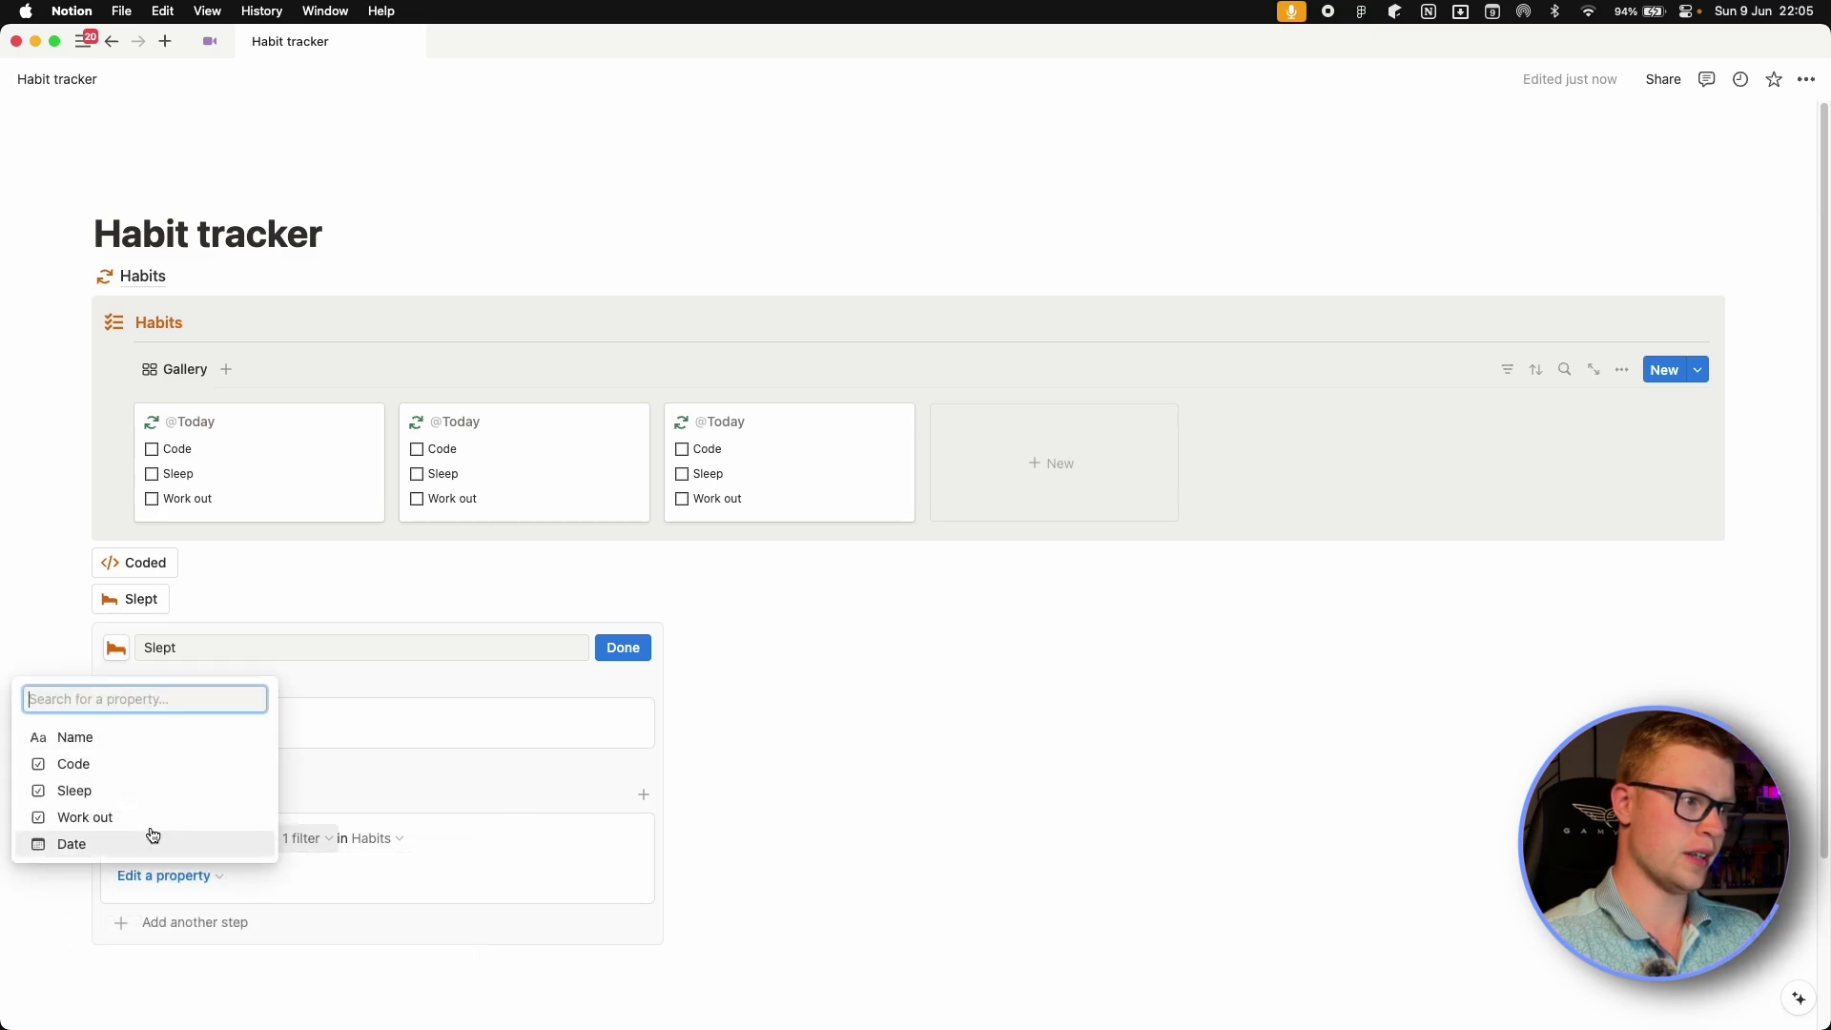
{"action": "left_click", "coordinate": [106, 796]}
{"action": "left_click", "coordinate": [318, 877]}
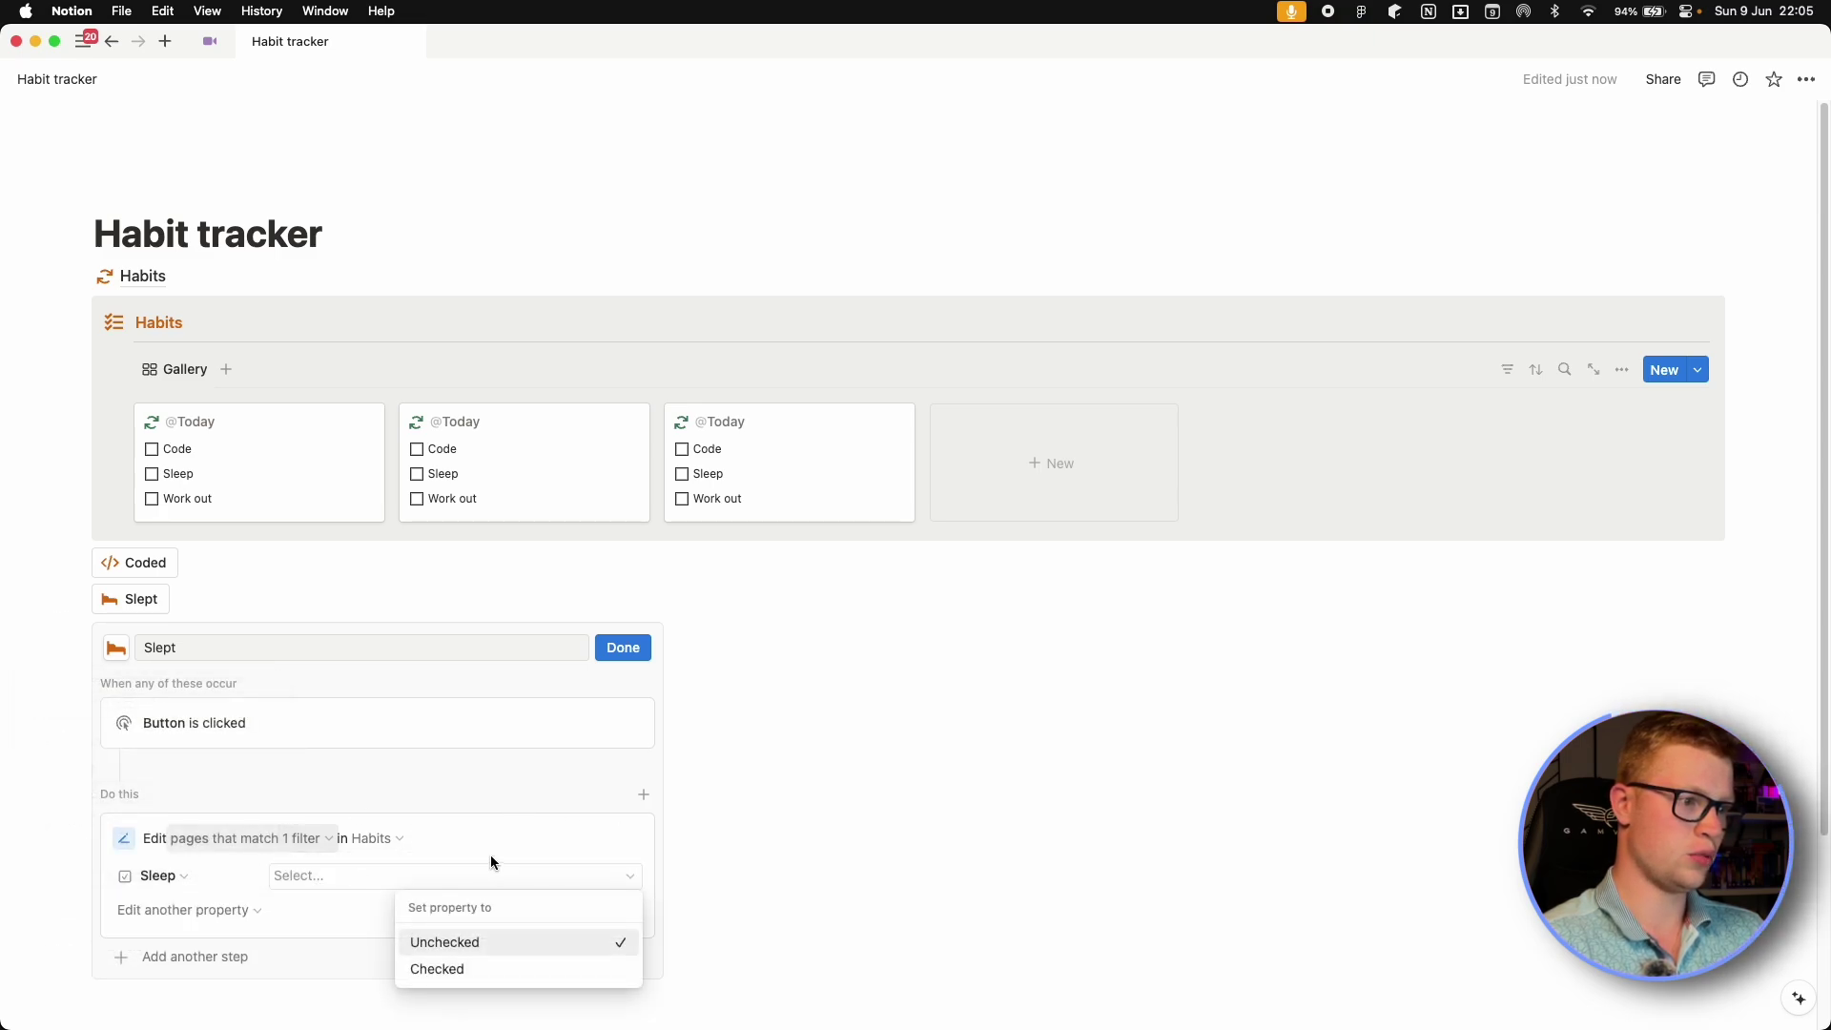
{"action": "left_click", "coordinate": [456, 968]}
{"action": "left_click", "coordinate": [624, 649]}
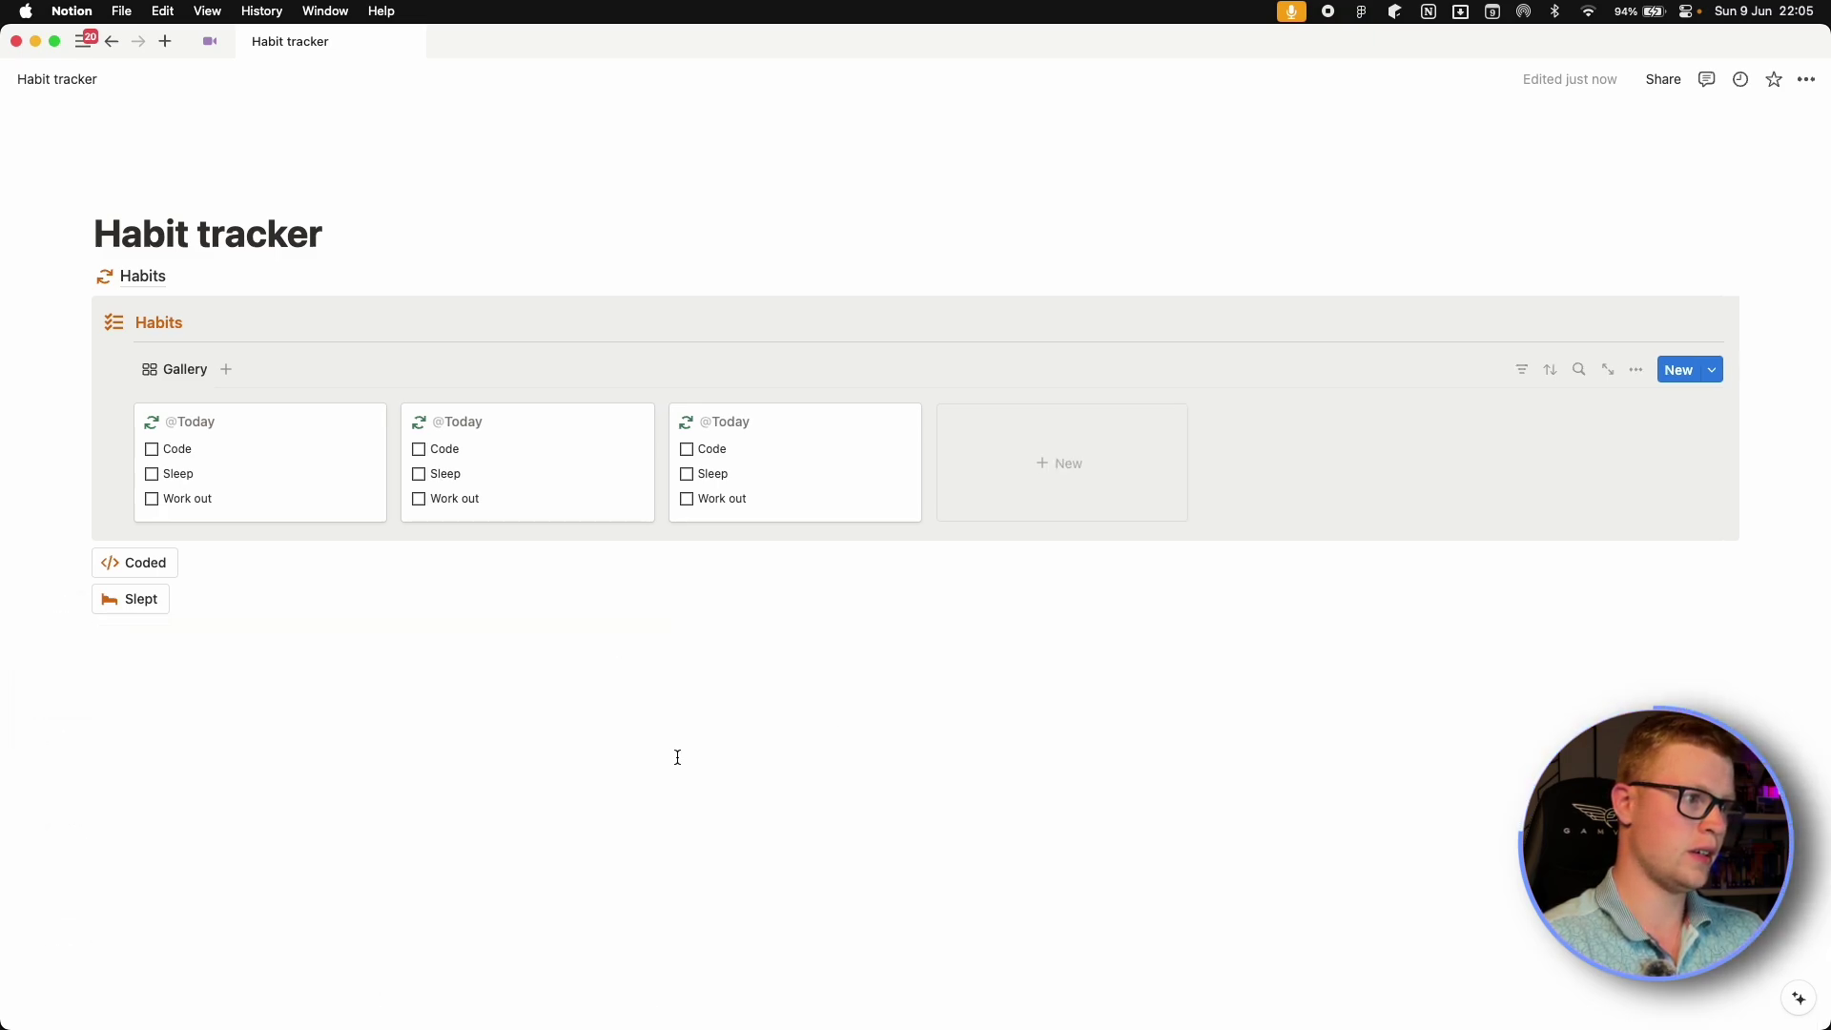
Add a new Worked out button with a dumbbell icon.
{"action": "type", "text": "/button"}
{"action": "key", "text": "Return"}
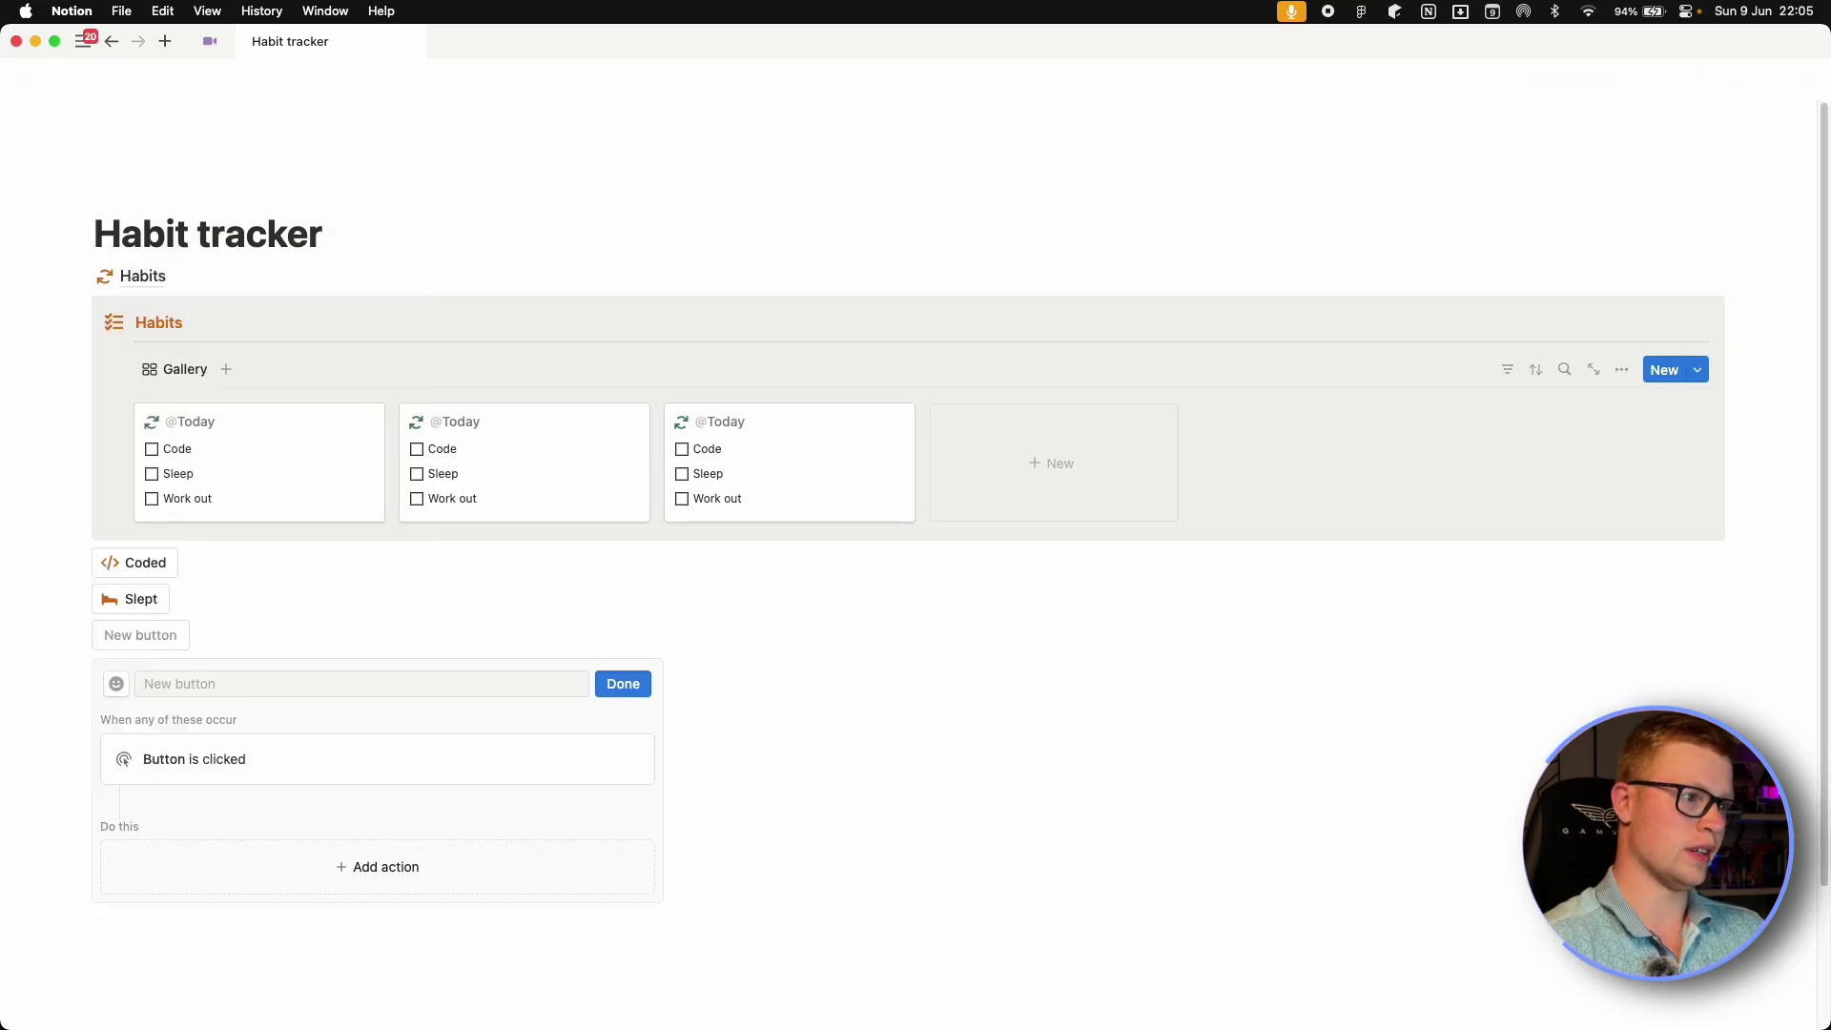
{"action": "left_click", "coordinate": [229, 693]}
{"action": "type", "text": "Worked out"}
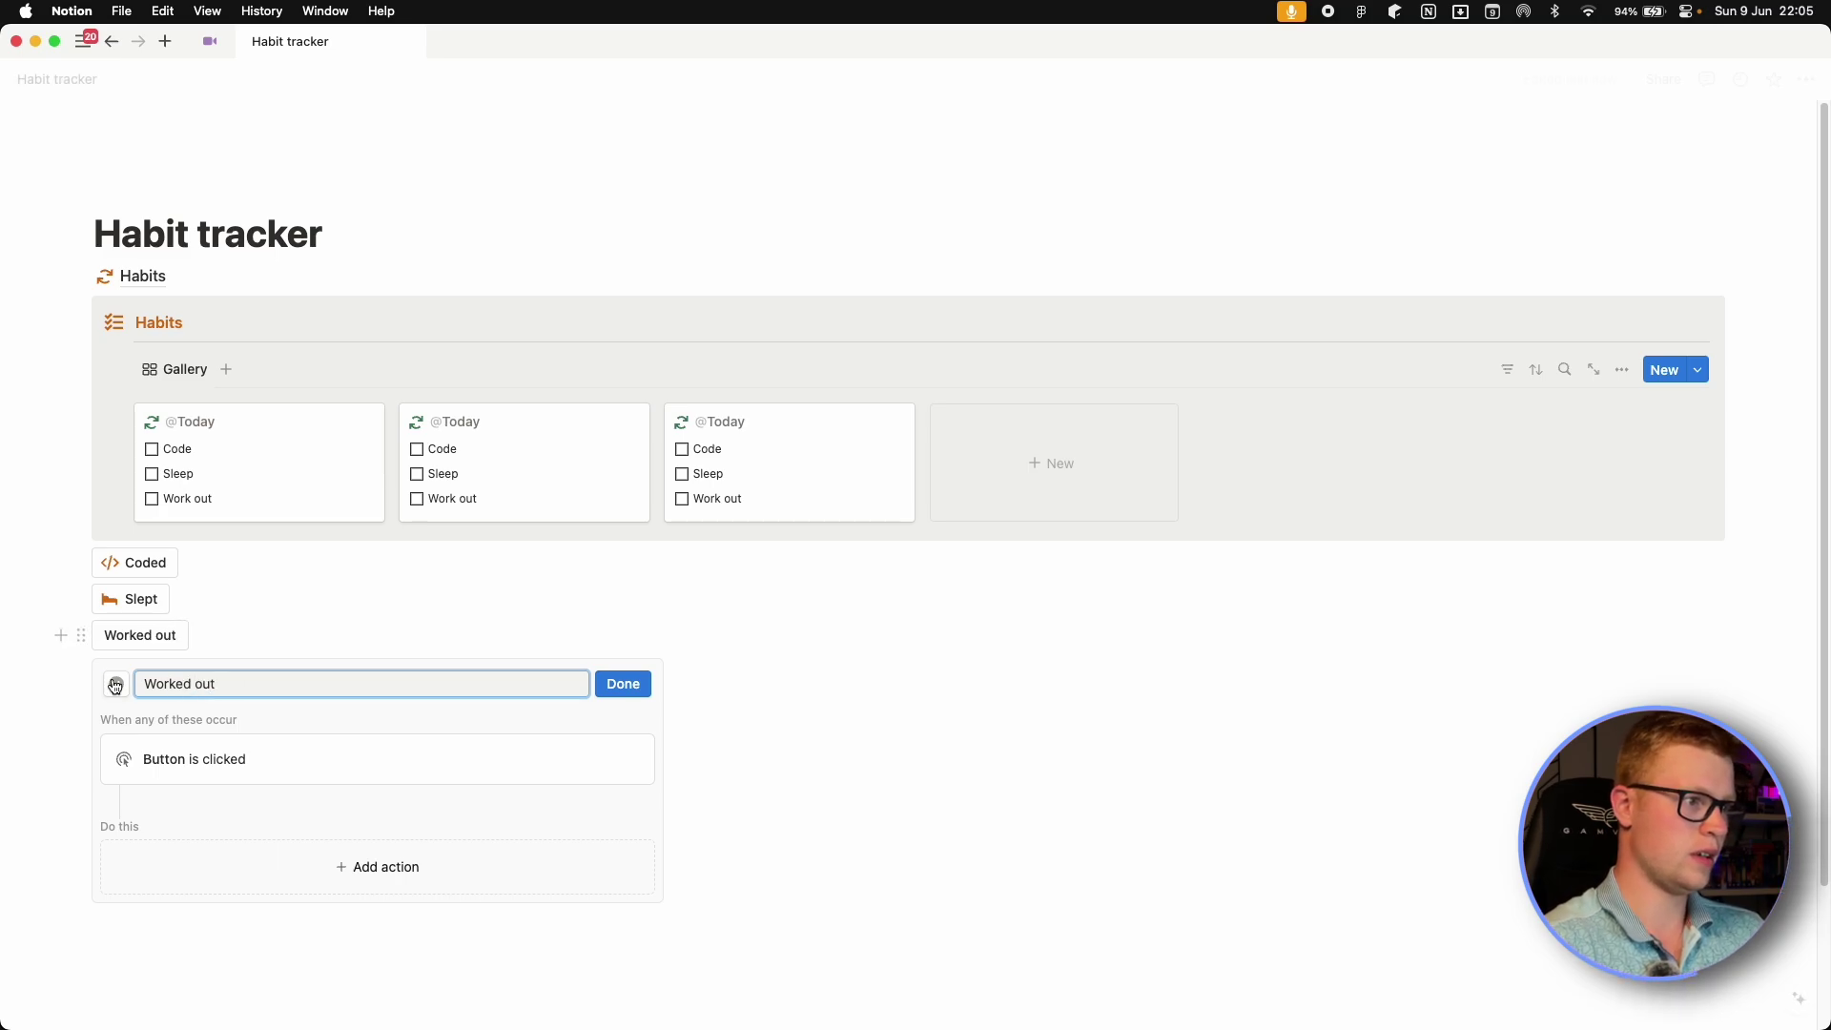
{"action": "left_click", "coordinate": [114, 686]}
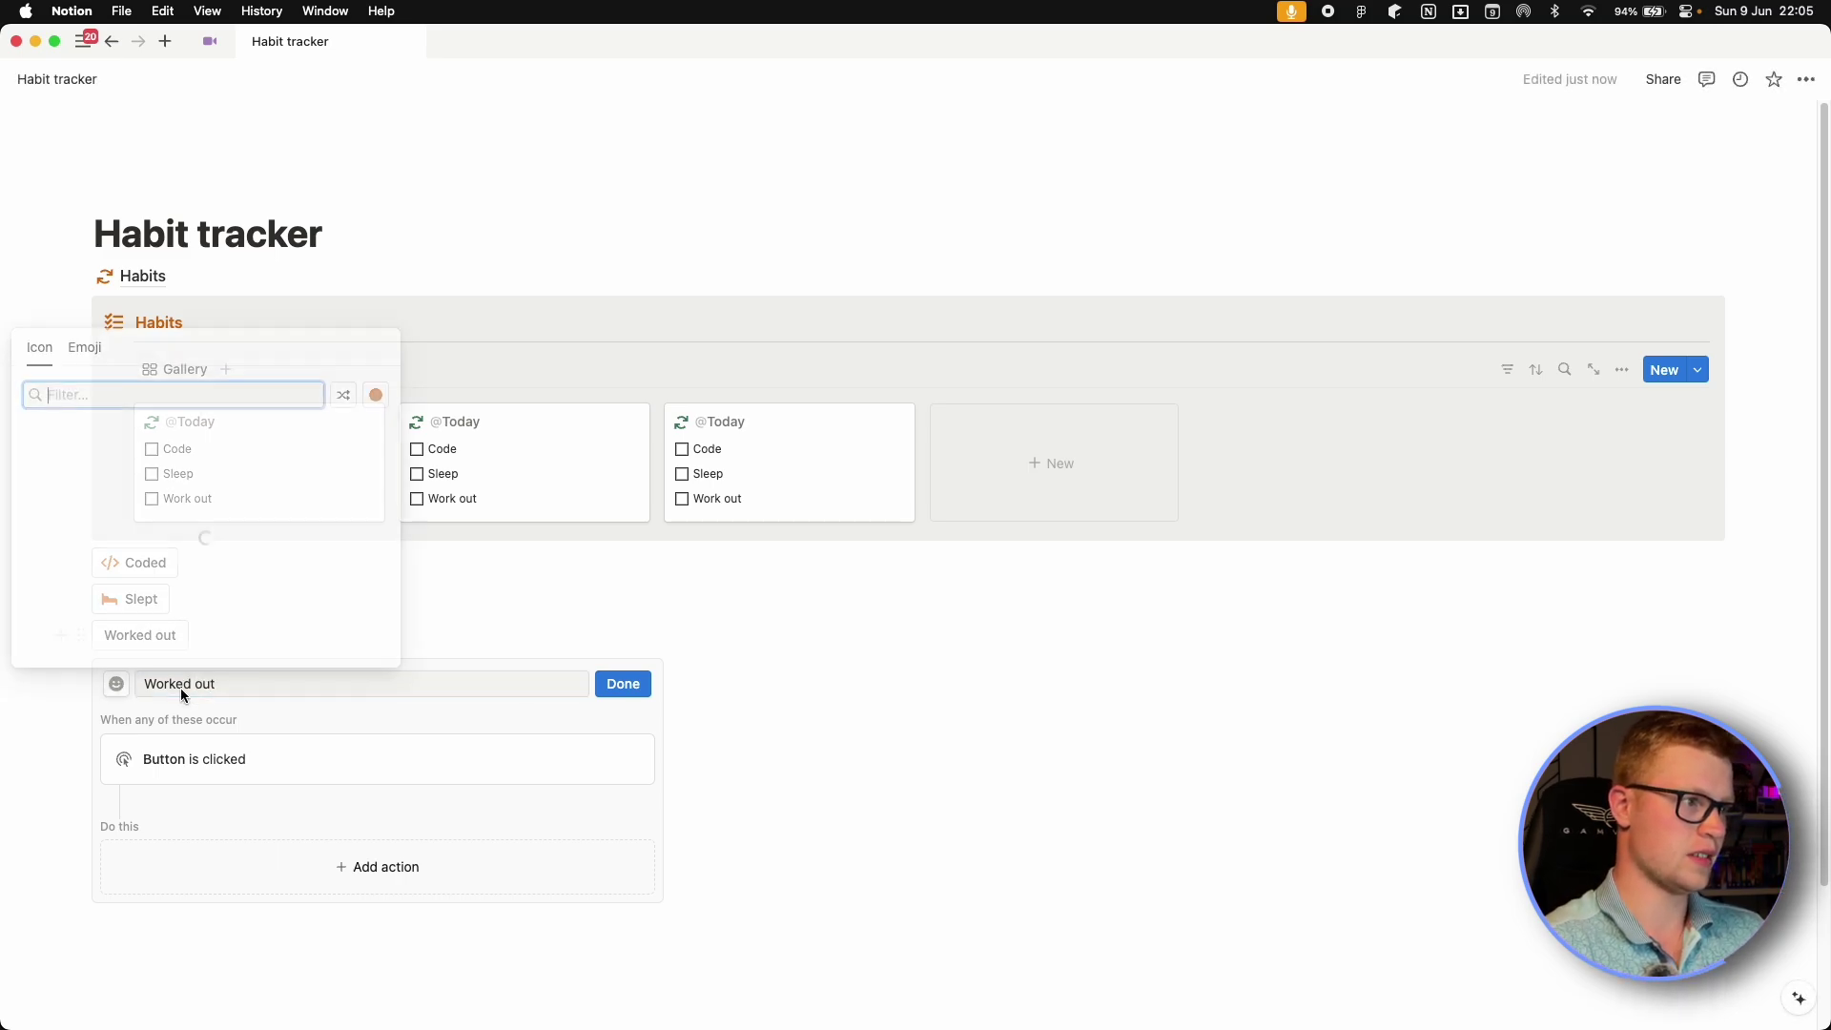
{"action": "left_click", "coordinate": [163, 466]}
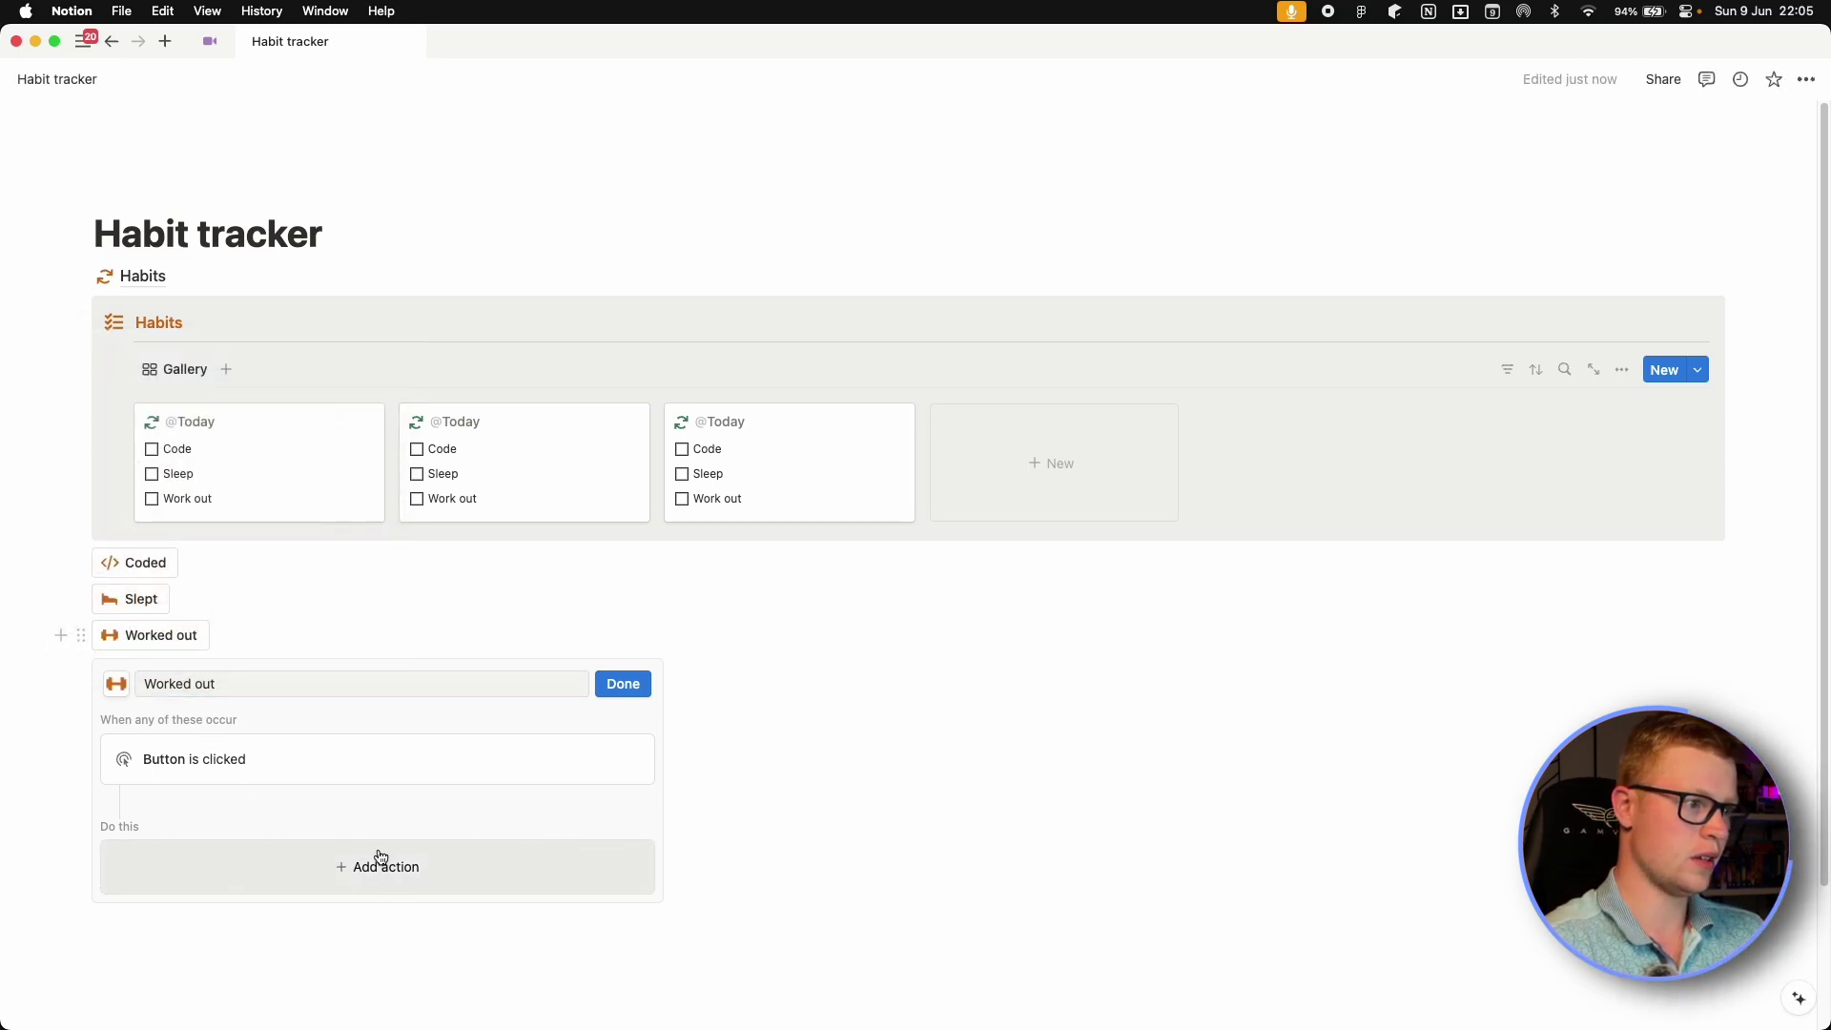
Give Worked out an action editing Habits pages filtered to Date is today.
{"action": "left_click", "coordinate": [380, 864]}
{"action": "left_click", "coordinate": [187, 735]}
{"action": "scroll", "coordinate": [278, 728], "scroll_direction": "down", "scroll_amount": 4}
{"action": "left_click", "coordinate": [200, 707]}
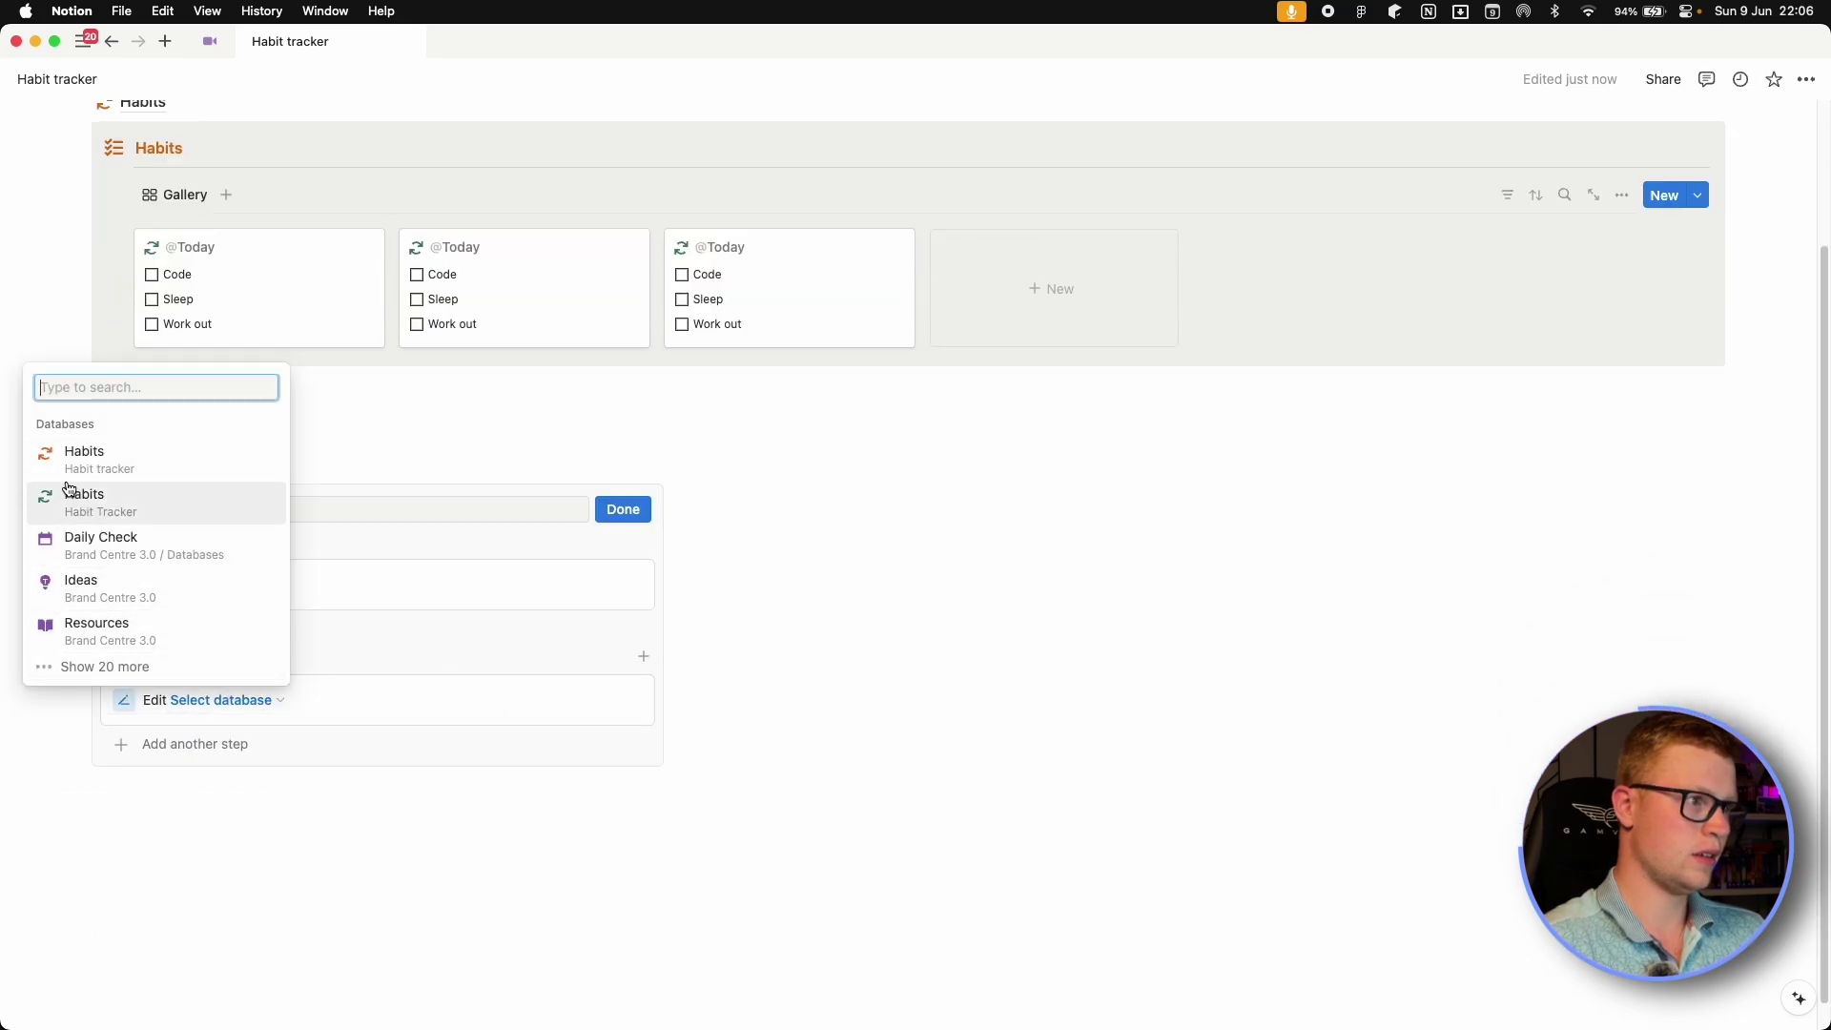
{"action": "left_click", "coordinate": [59, 452]}
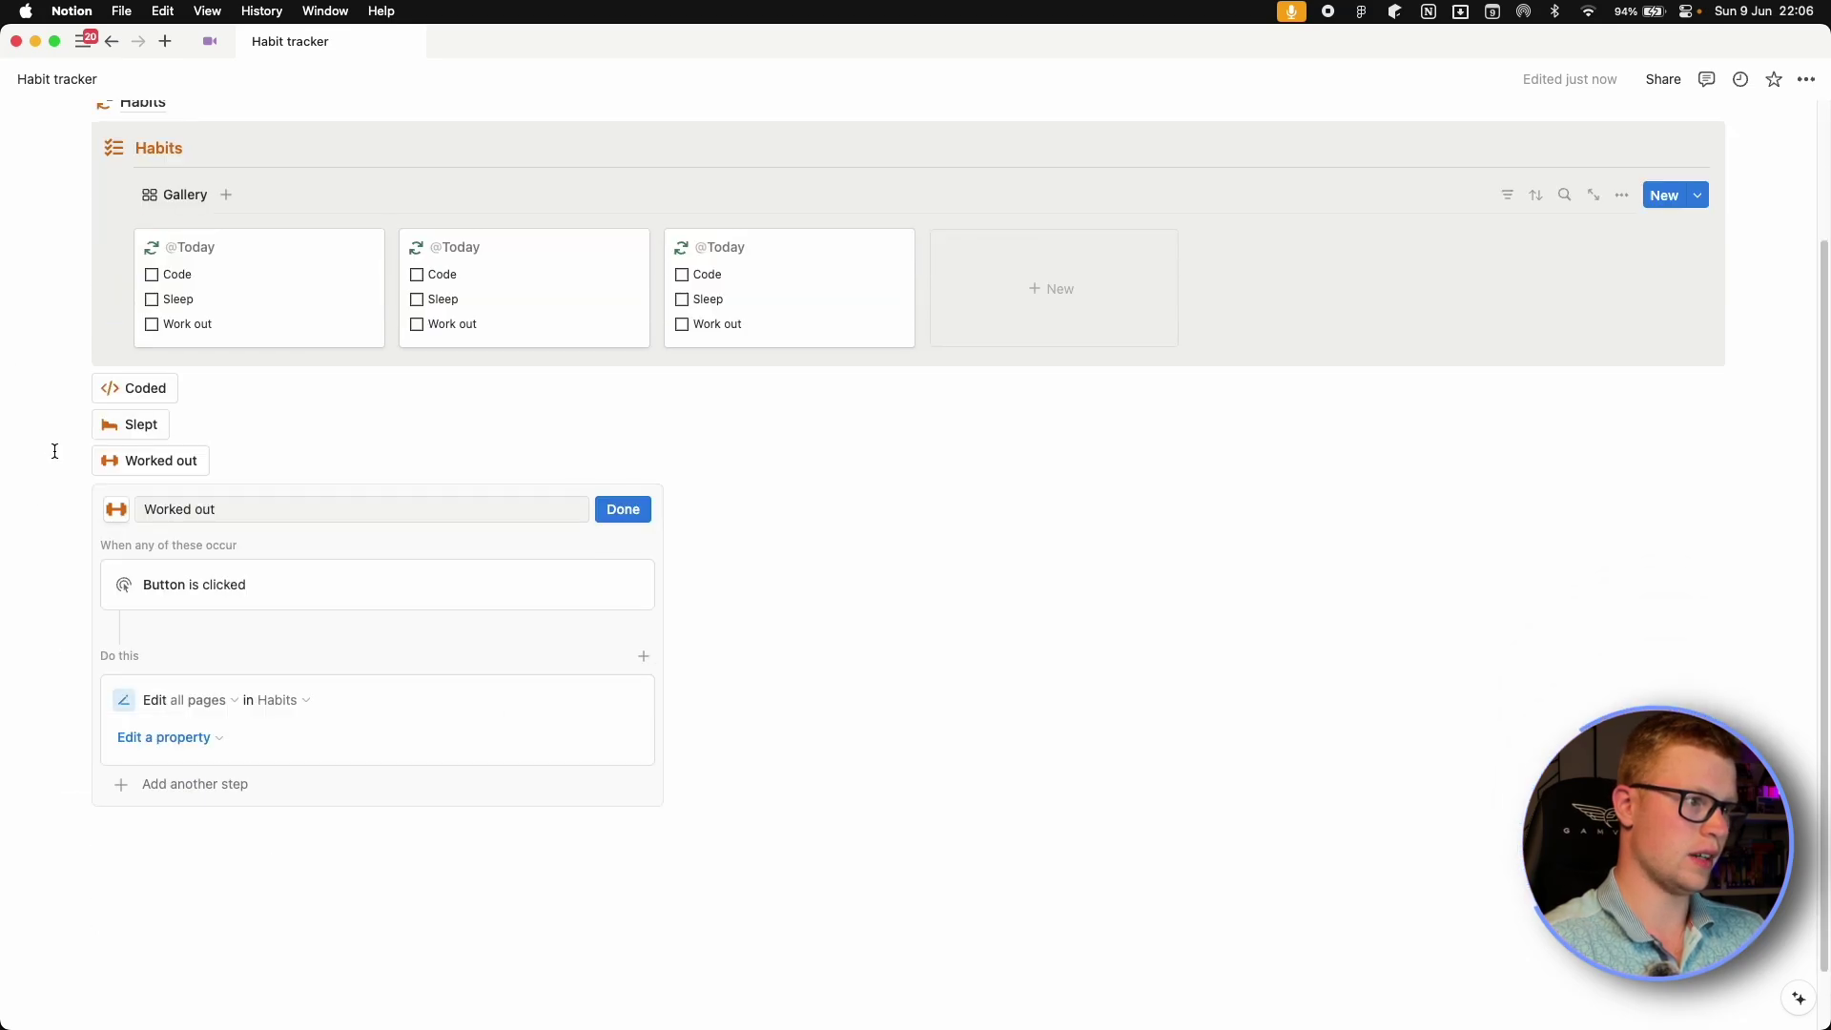
{"action": "left_click", "coordinate": [203, 712]}
{"action": "left_click", "coordinate": [225, 737]}
{"action": "left_click", "coordinate": [127, 737]}
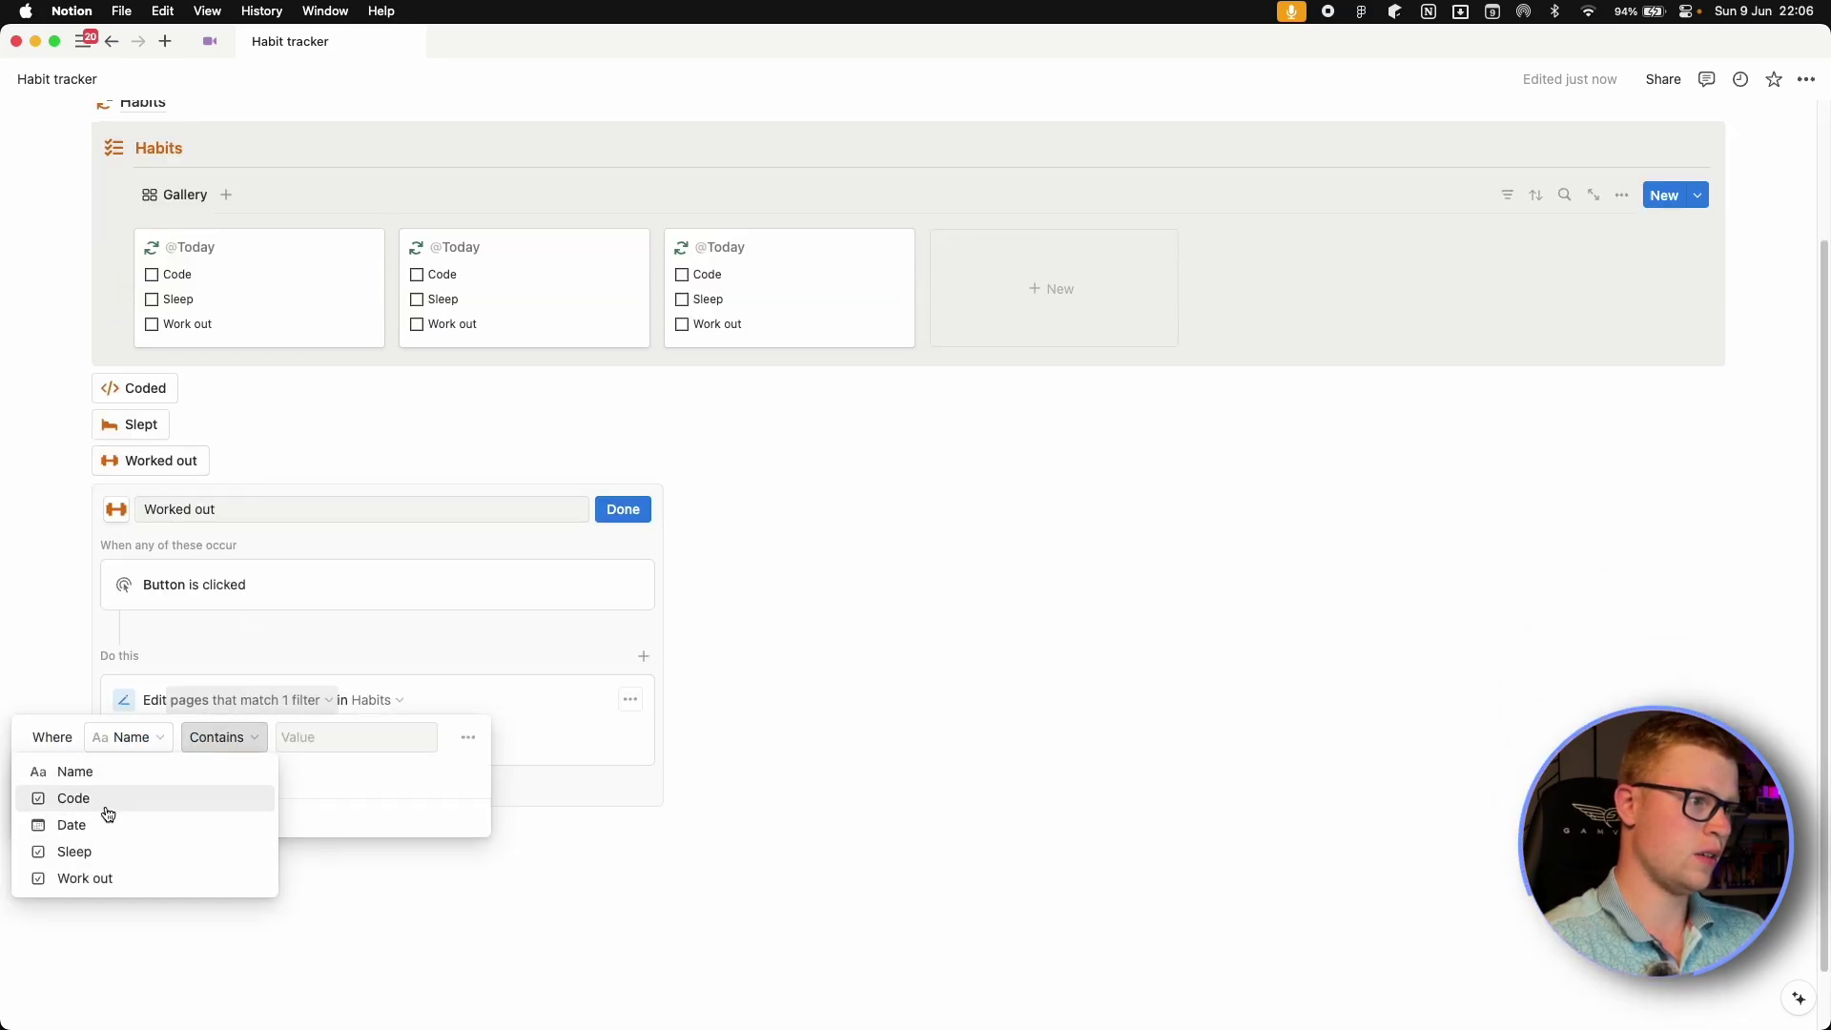
{"action": "left_click", "coordinate": [104, 822]}
{"action": "left_click", "coordinate": [372, 740]}
{"action": "left_click", "coordinate": [466, 773]}
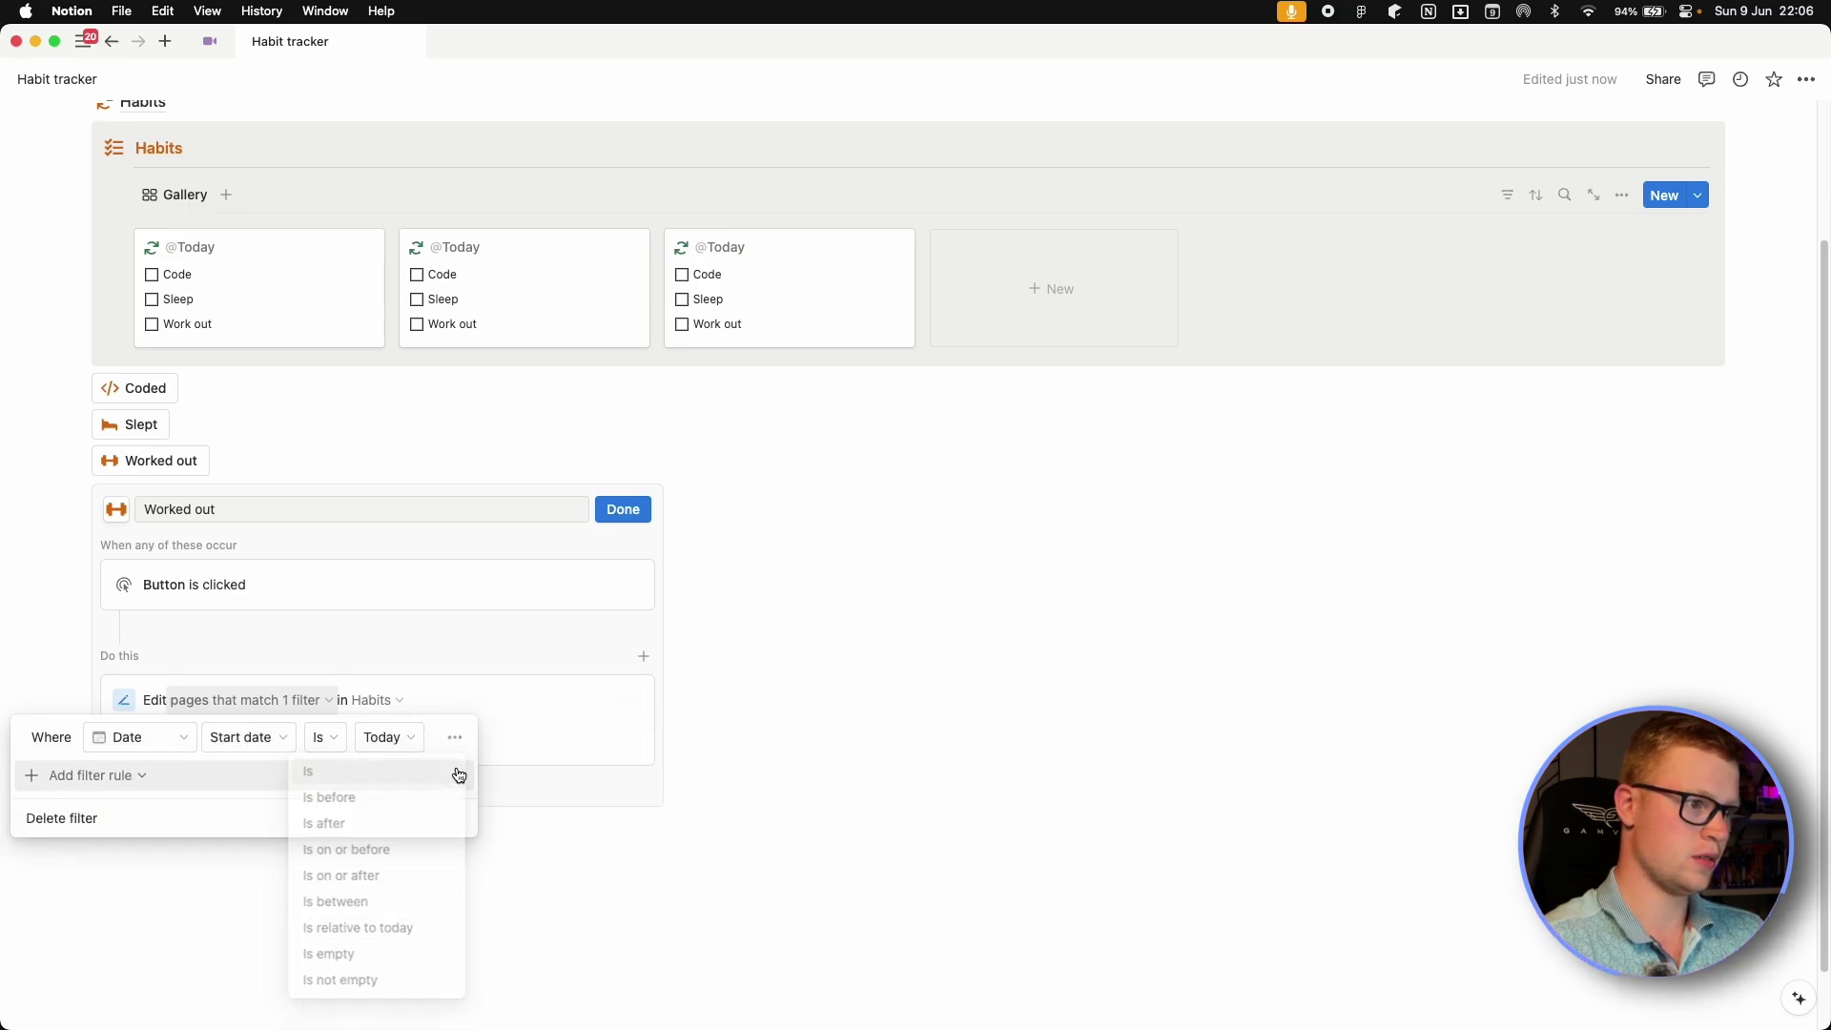
{"action": "left_click", "coordinate": [450, 663]}
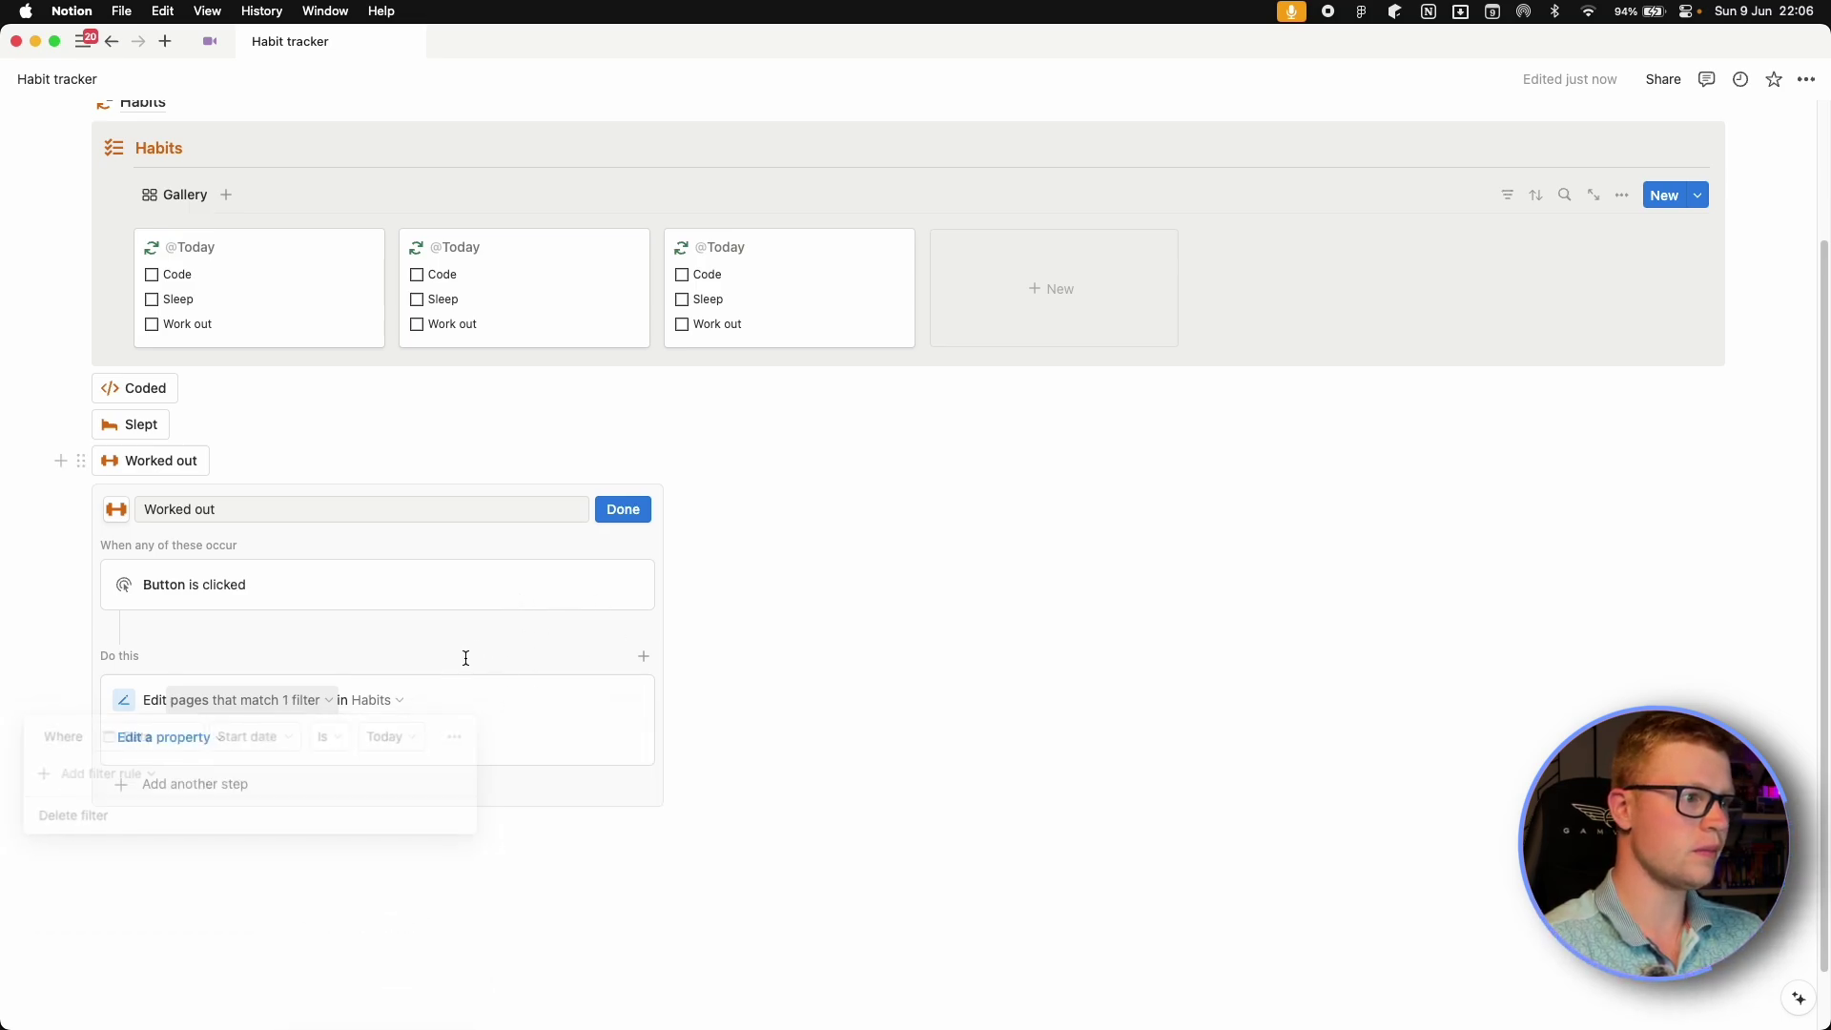
Make the Worked out button set Work out to Checked and finish editing.
{"action": "left_click", "coordinate": [191, 739]}
{"action": "left_click", "coordinate": [99, 895]}
{"action": "left_click", "coordinate": [388, 749]}
{"action": "left_click", "coordinate": [460, 830]}
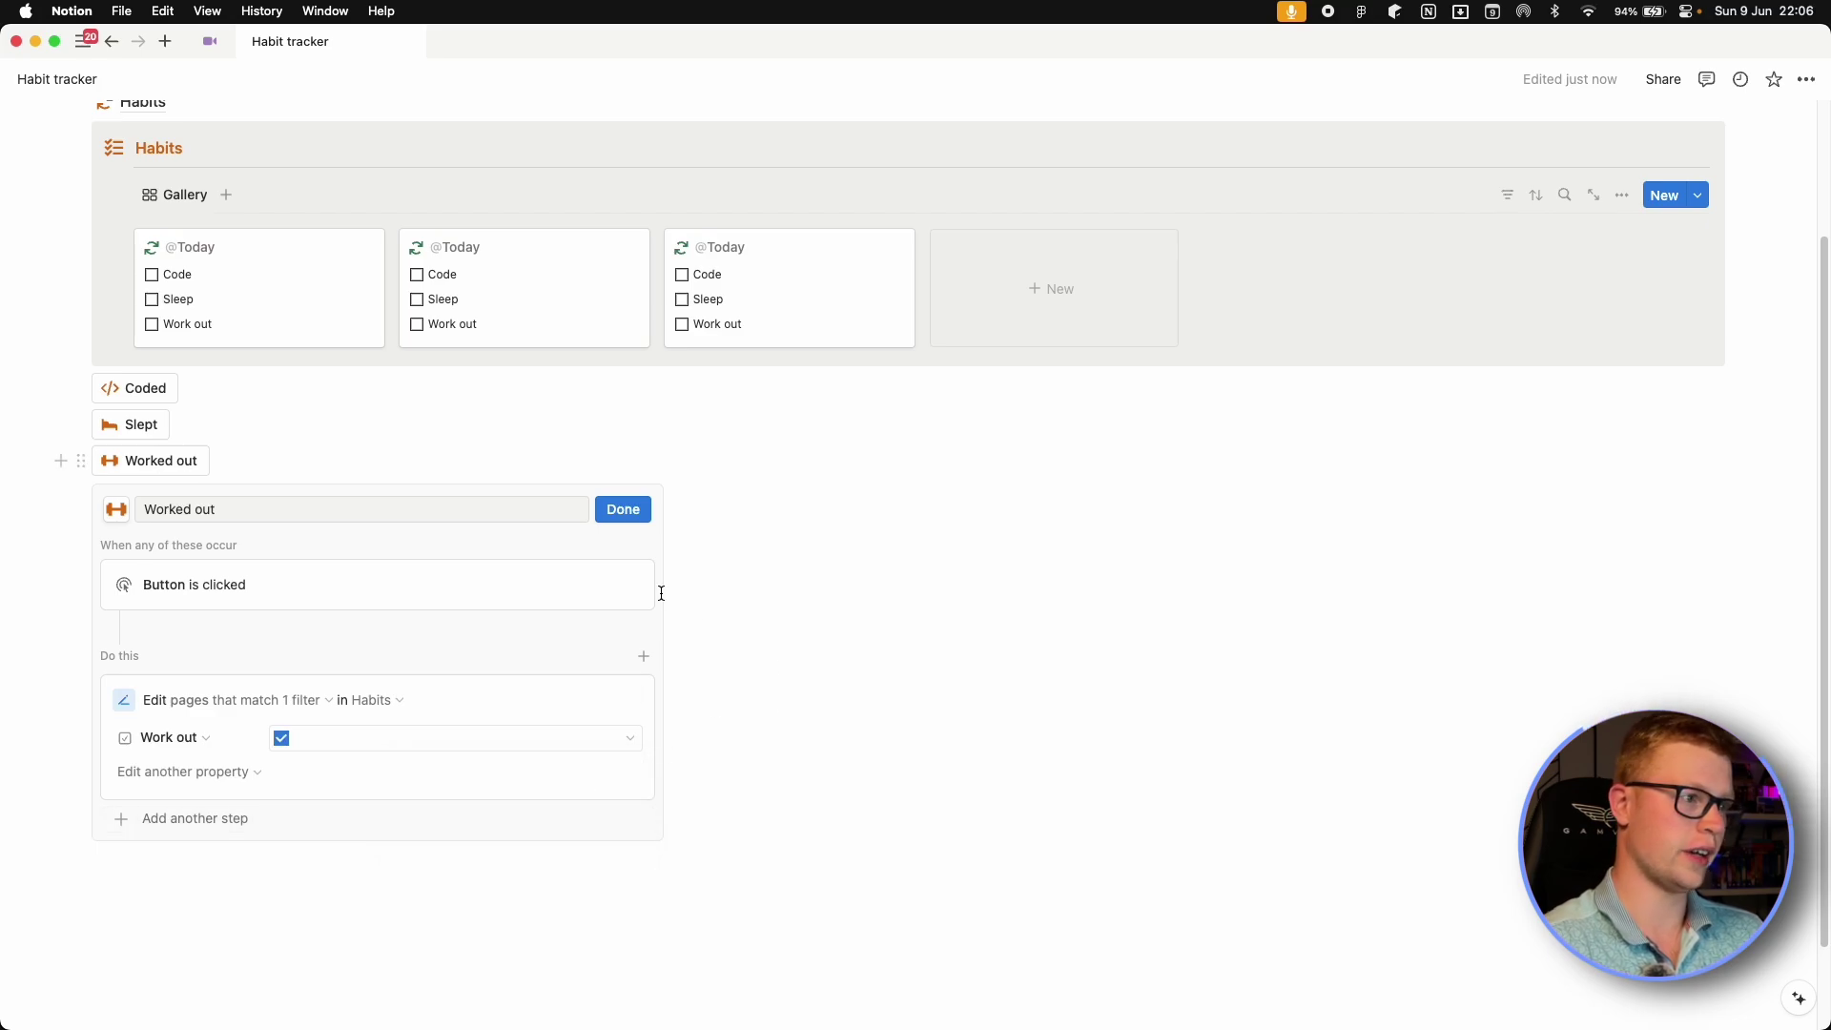
{"action": "left_click", "coordinate": [622, 509]}
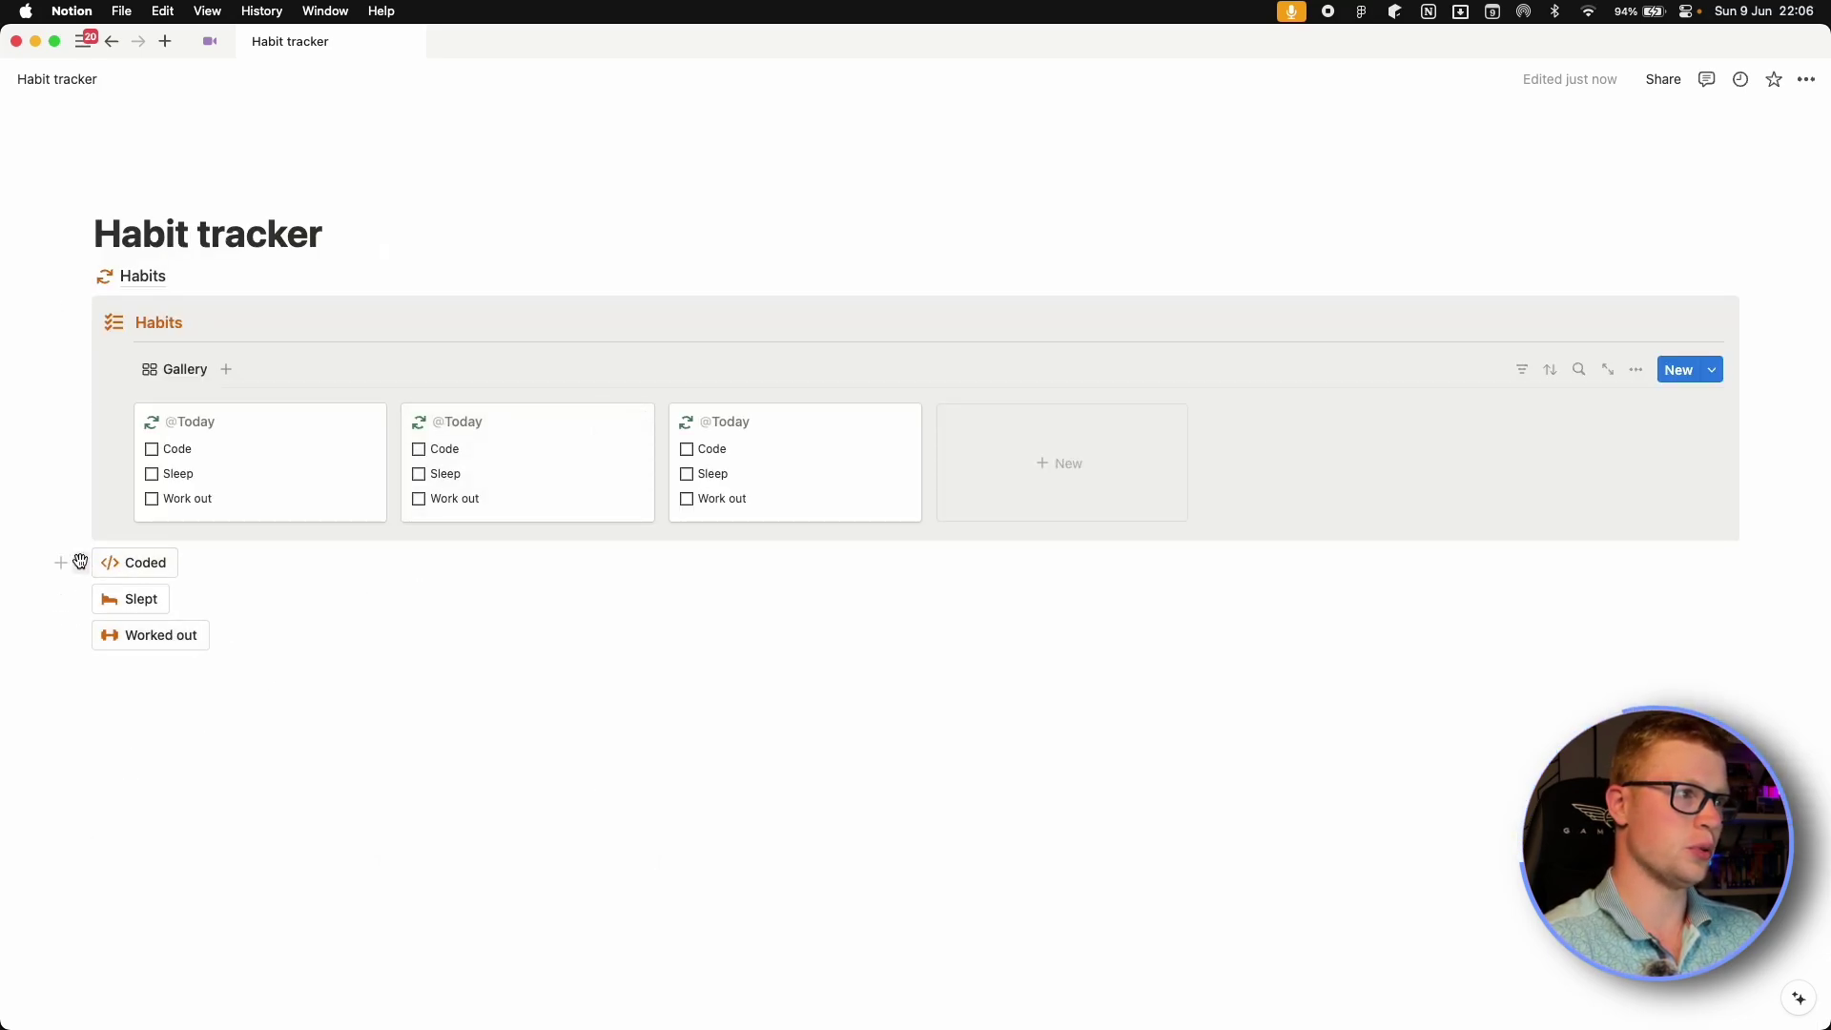
Arrange Coded, Slept and Worked out in columns beside the Habits link and delete the stray line.
{"action": "left_click_drag", "start_coordinate": [80, 562], "coordinate": [1784, 292]}
{"action": "left_click_drag", "start_coordinate": [78, 591], "coordinate": [1731, 294]}
{"action": "left_click_drag", "start_coordinate": [79, 597], "coordinate": [1772, 294]}
{"action": "left_click", "coordinate": [388, 249]}
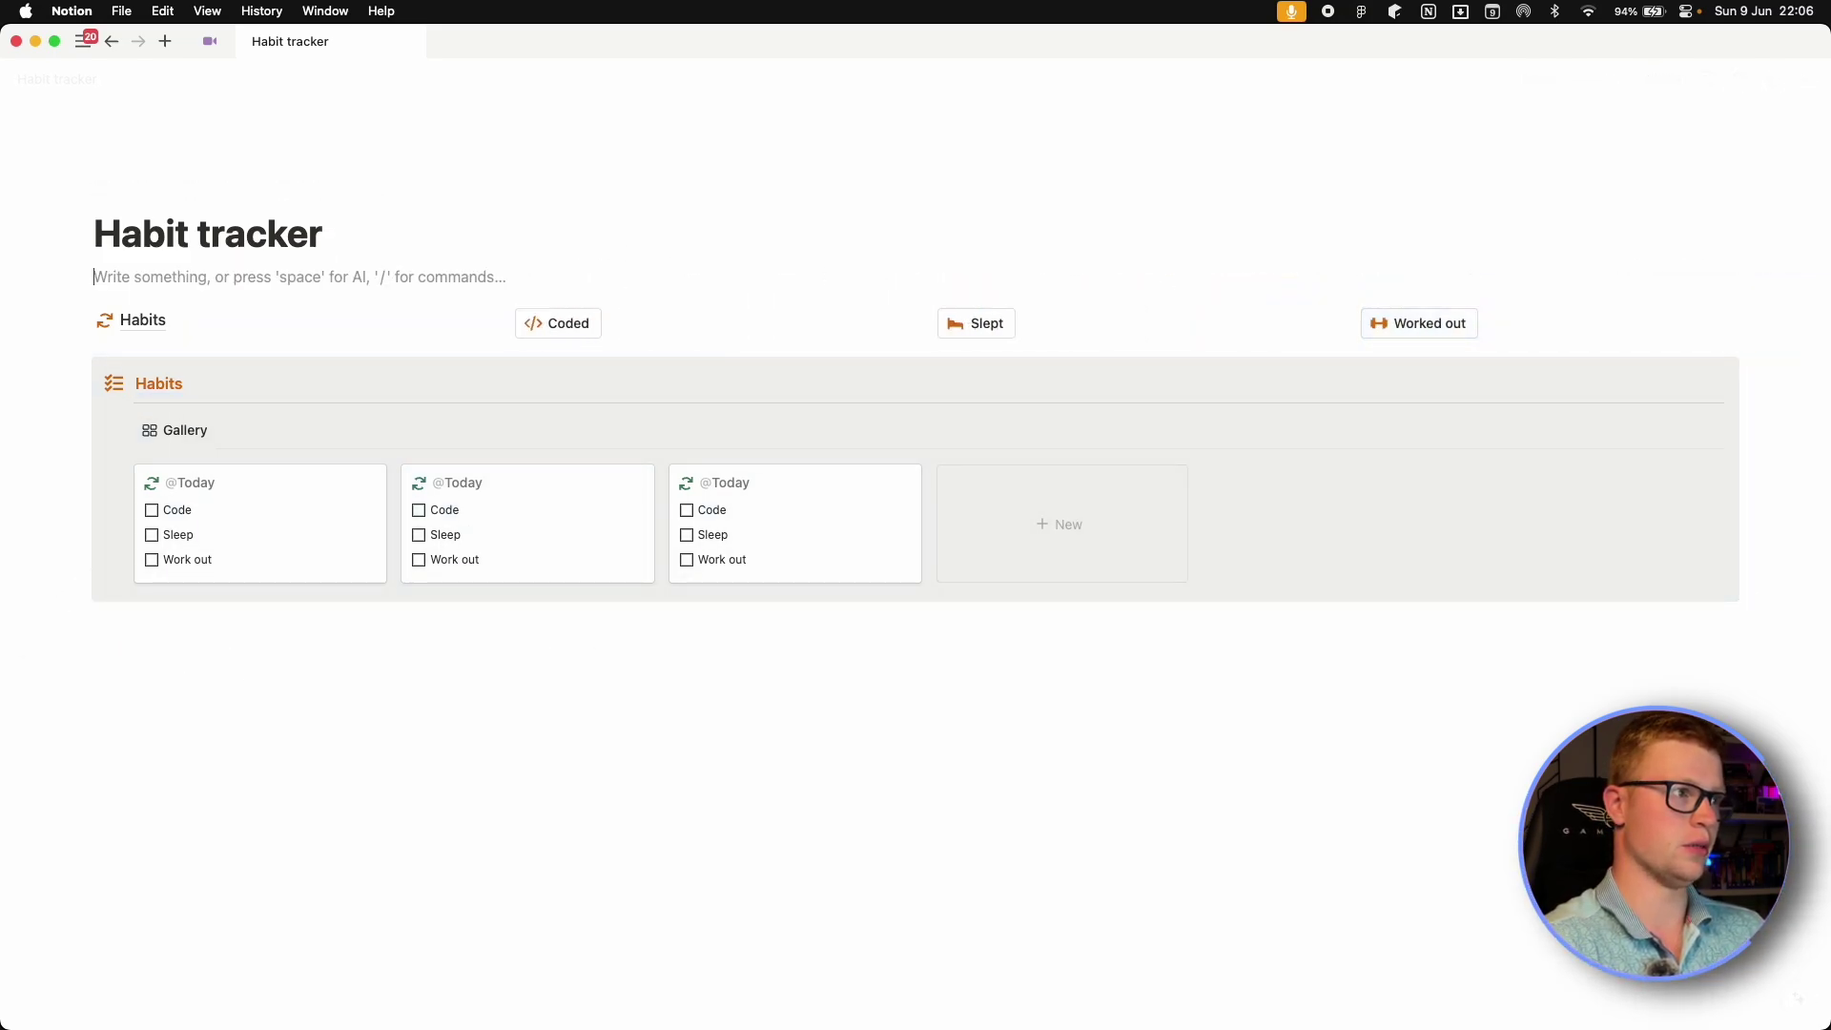
{"action": "key", "text": "BackSpace"}
{"action": "key", "text": "BackSpace"}
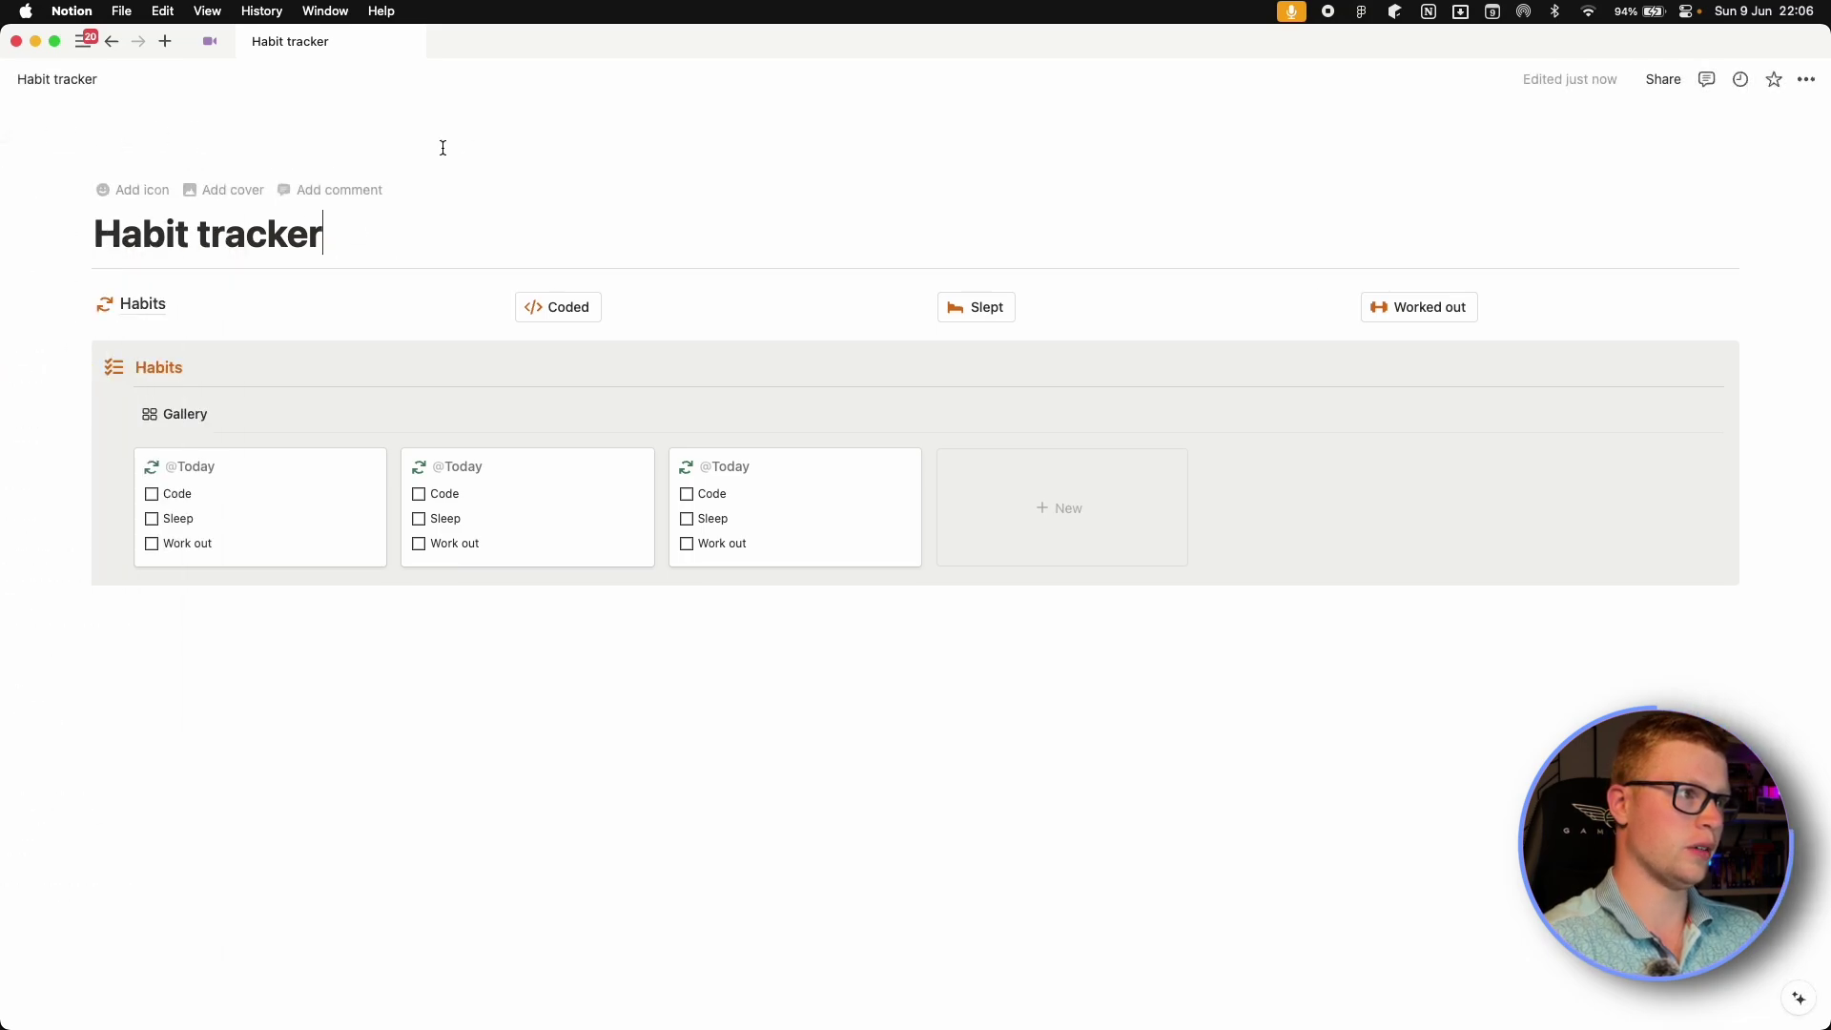
Set the Habit tracker page icon to the refresh symbol.
{"action": "left_click", "coordinate": [133, 189]}
{"action": "left_click", "coordinate": [98, 289]}
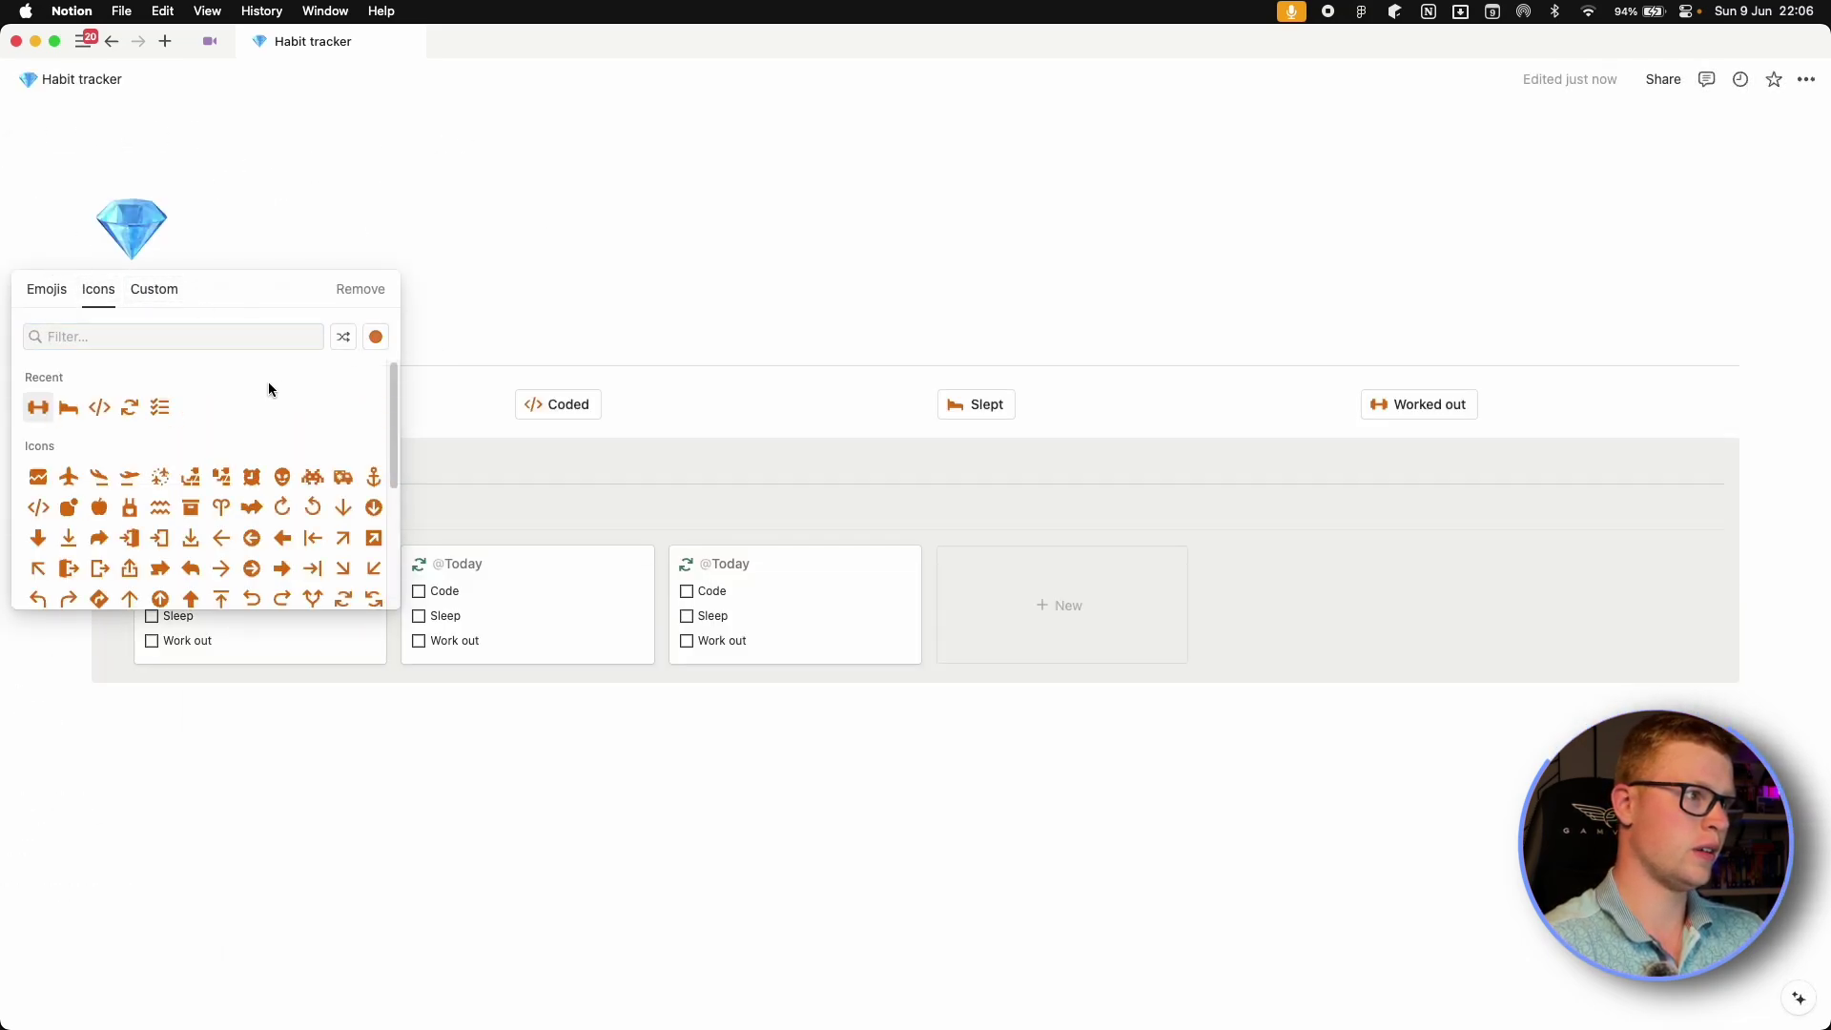
{"action": "left_click", "coordinate": [100, 407]}
{"action": "left_click", "coordinate": [132, 229]}
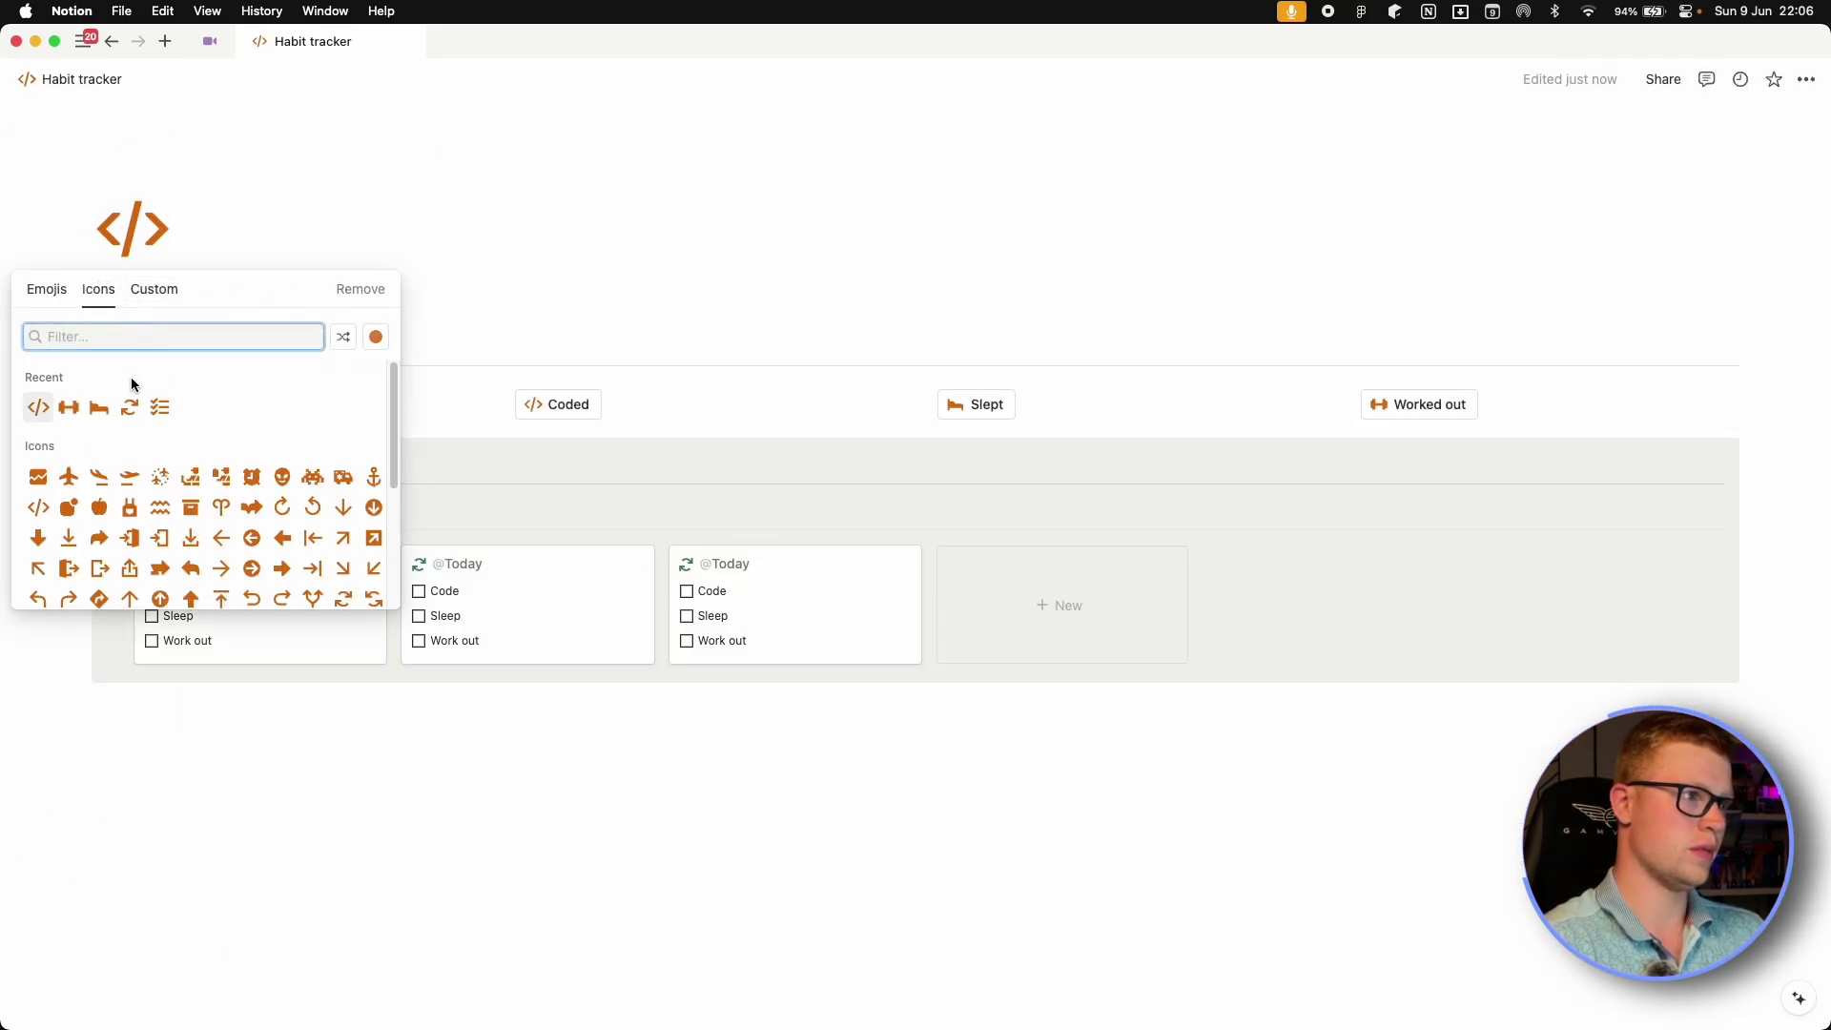
{"action": "left_click", "coordinate": [130, 407]}
Duplicate the divider and move the copy above the Habits database.
{"action": "left_click", "coordinate": [893, 746]}
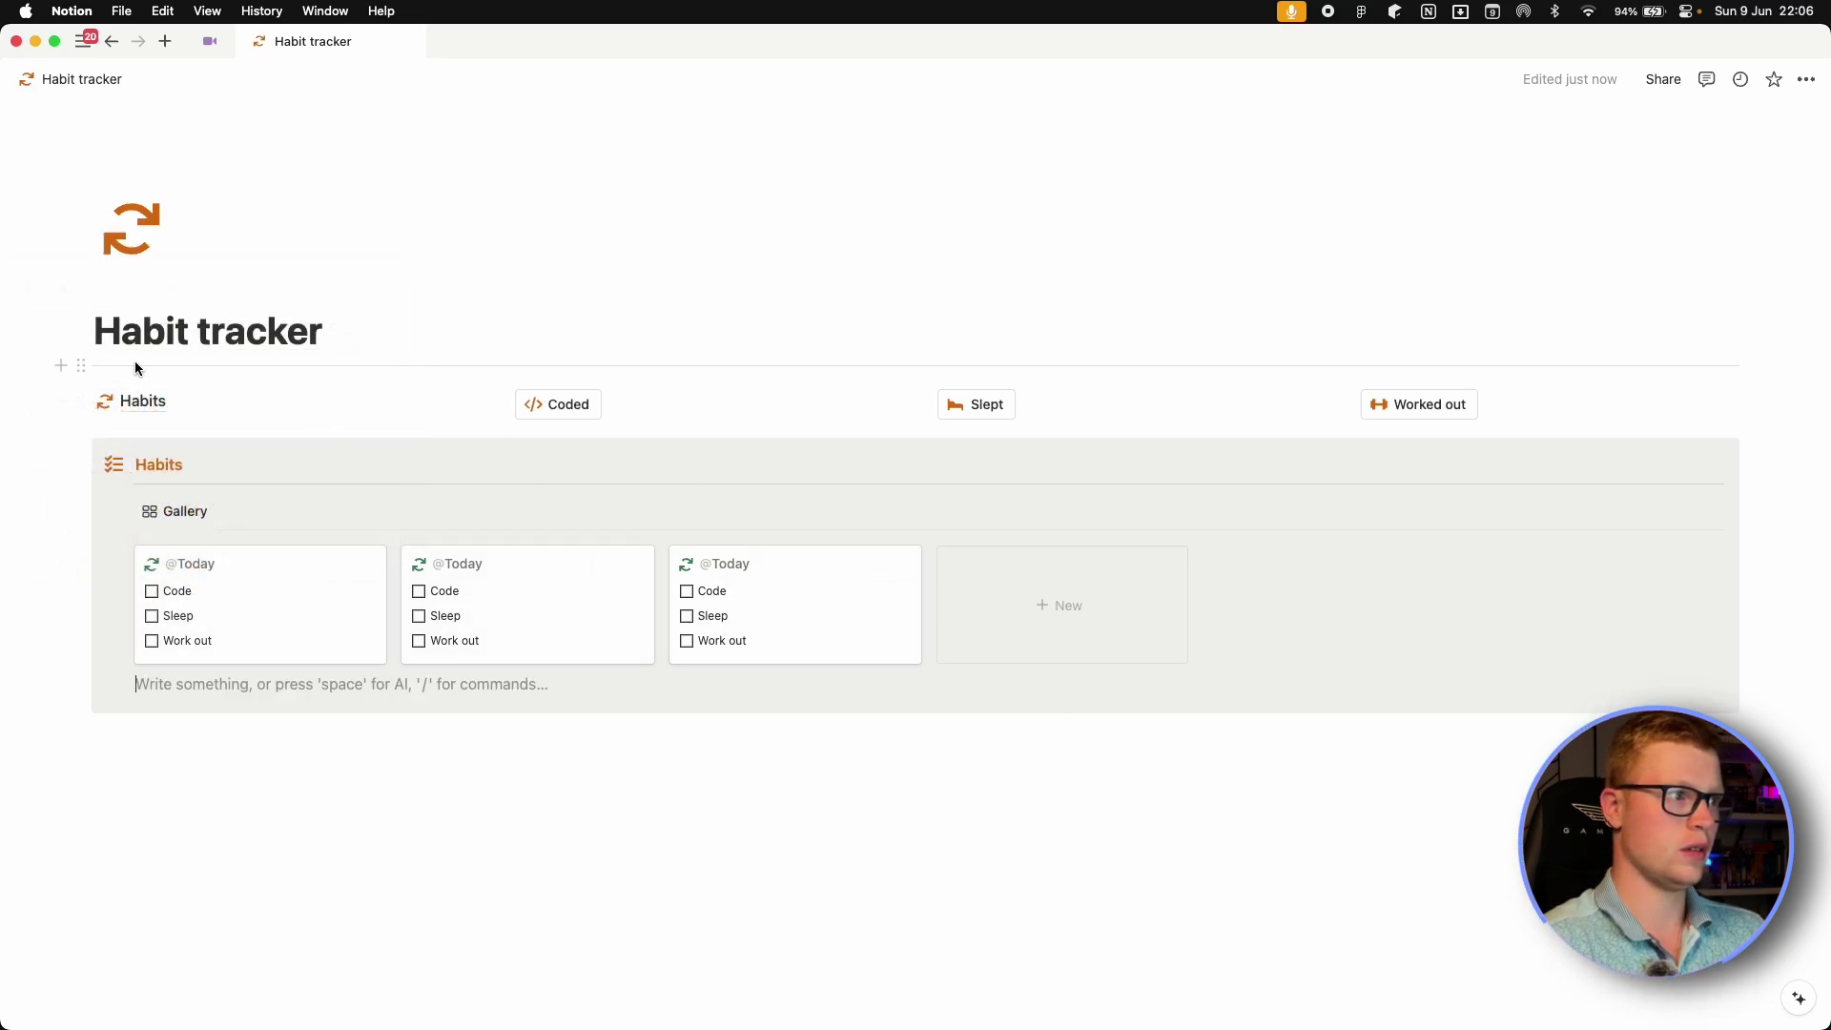
{"action": "left_click", "coordinate": [81, 365]}
{"action": "left_click", "coordinate": [162, 338]}
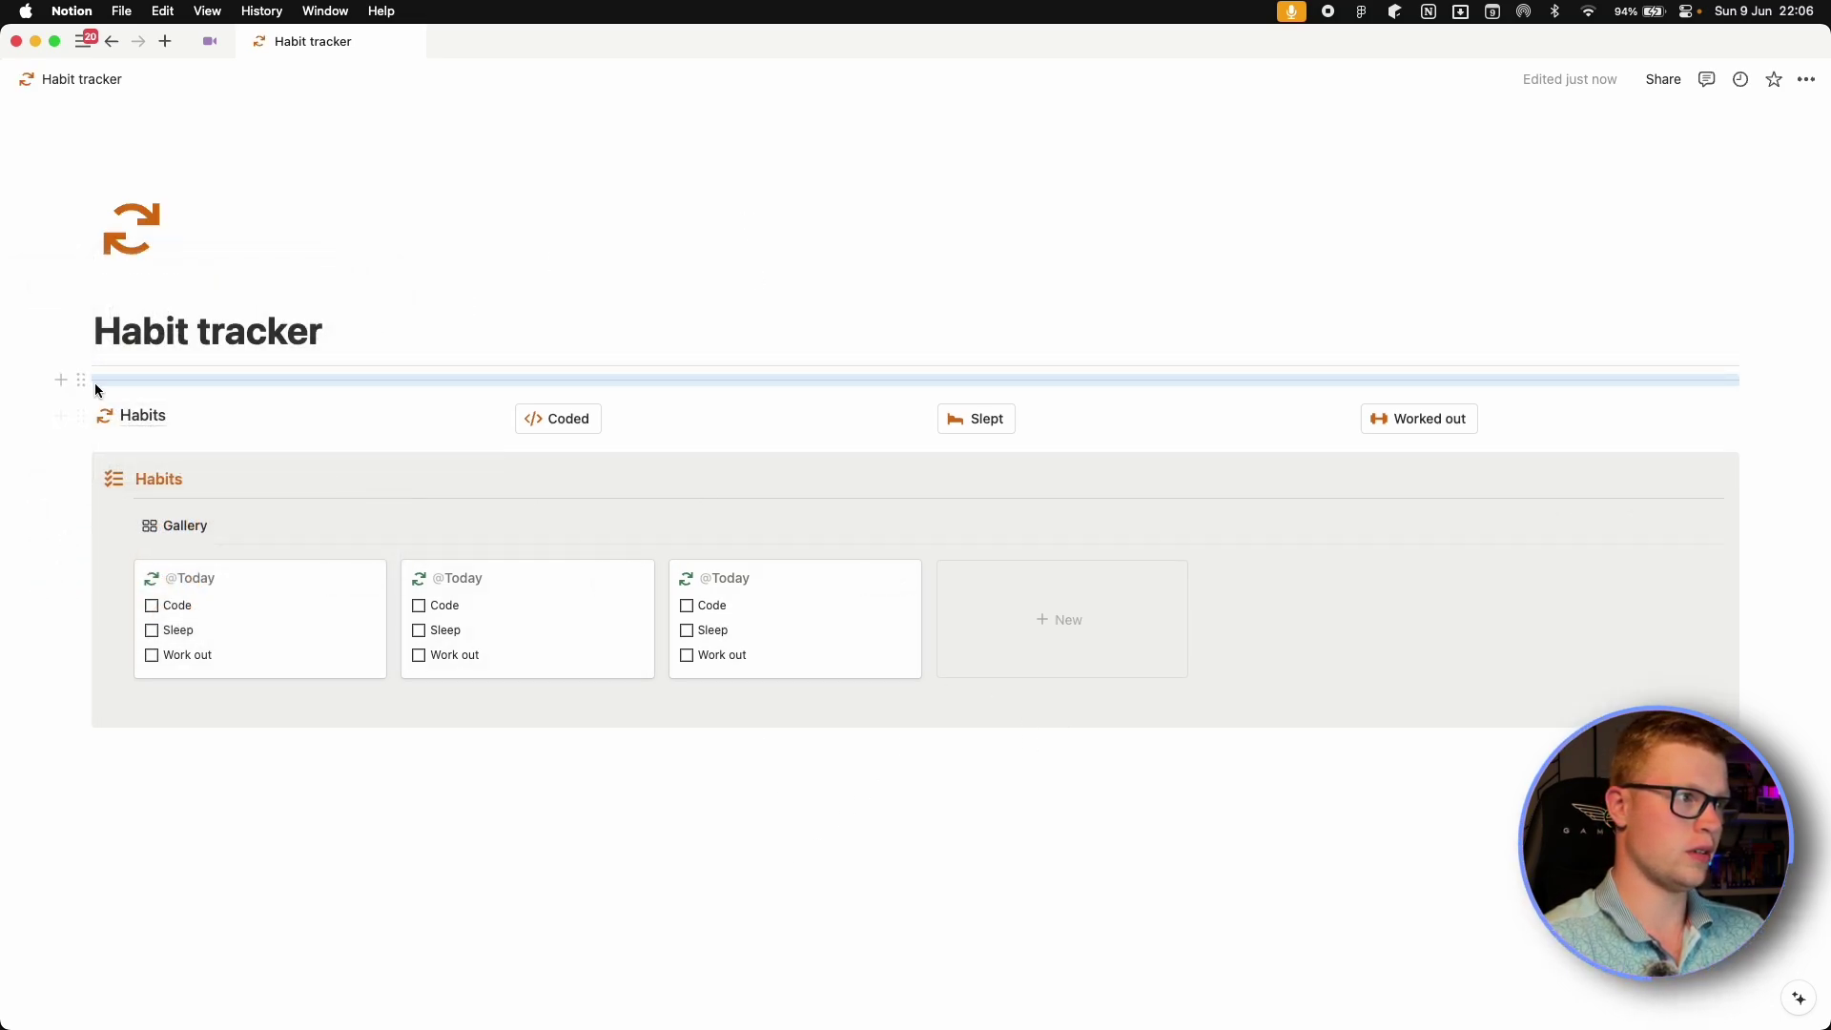
{"action": "left_click_drag", "start_coordinate": [86, 393], "coordinate": [82, 443]}
Press Coded, Slept and Worked out to tick all habits, then filter the gallery by Date.
{"action": "left_click", "coordinate": [968, 901]}
{"action": "left_click", "coordinate": [563, 412]}
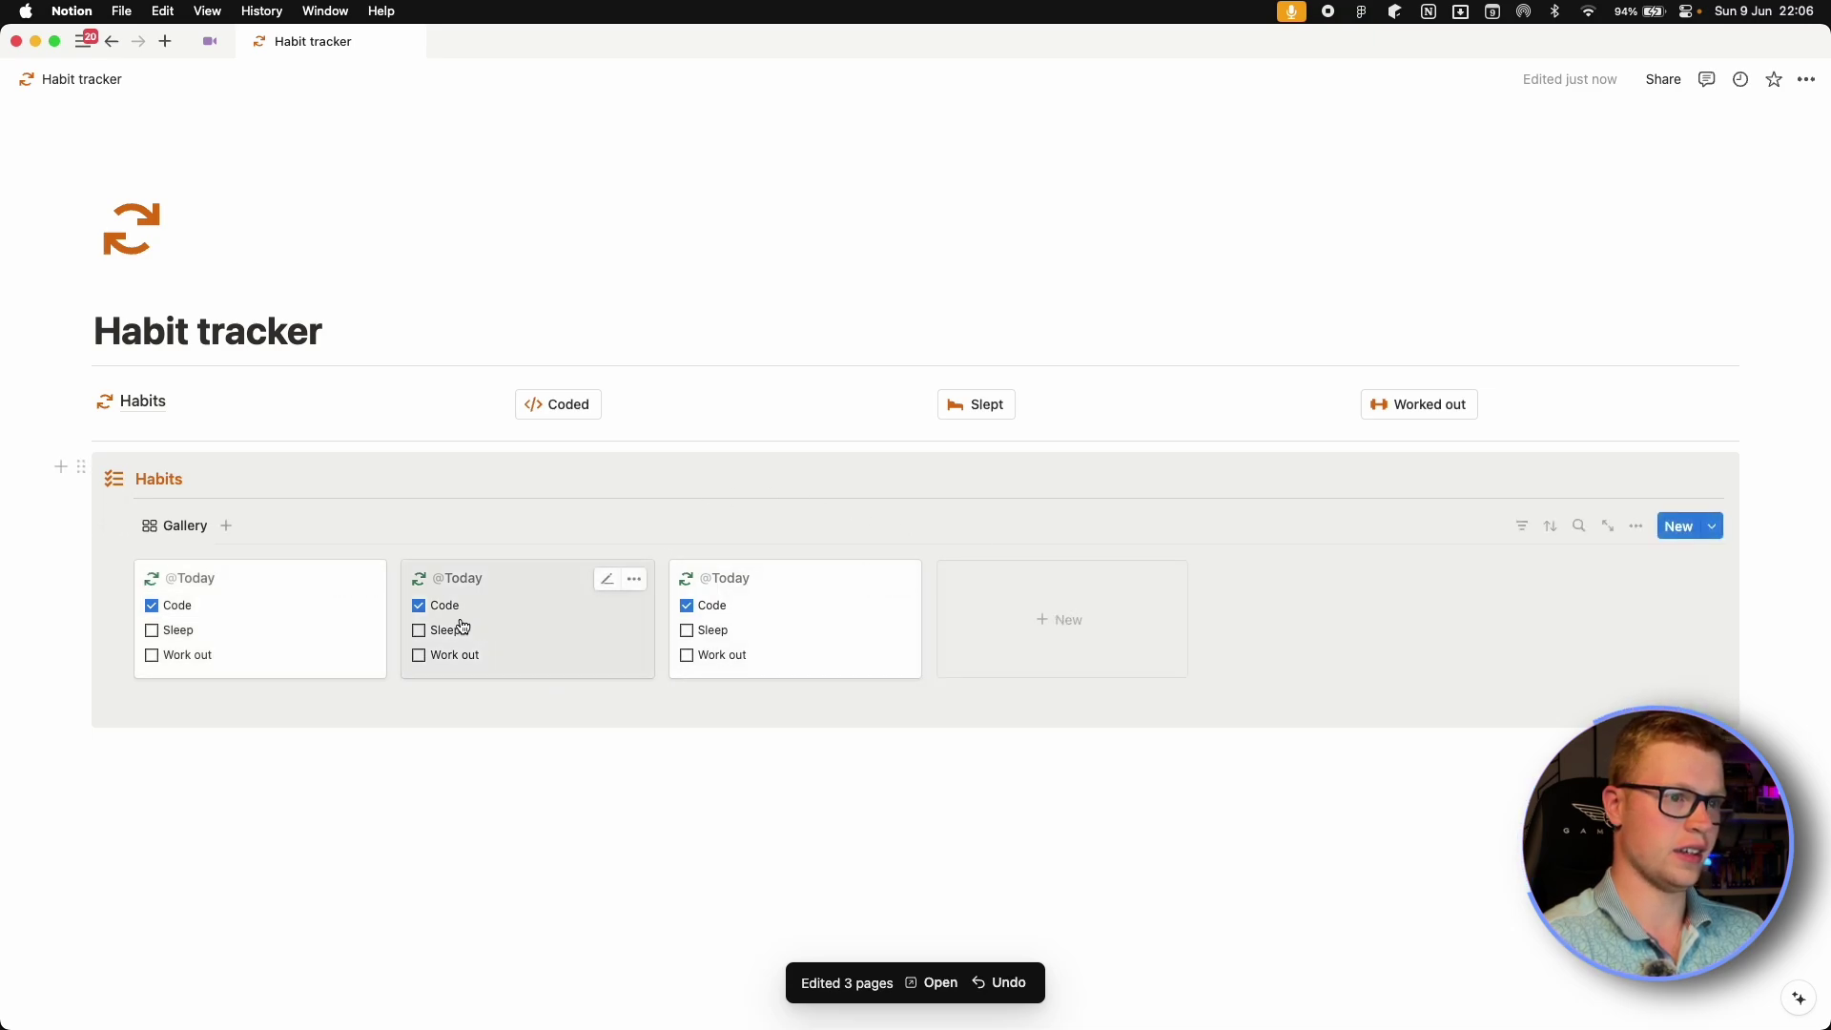
{"action": "left_click", "coordinate": [966, 408]}
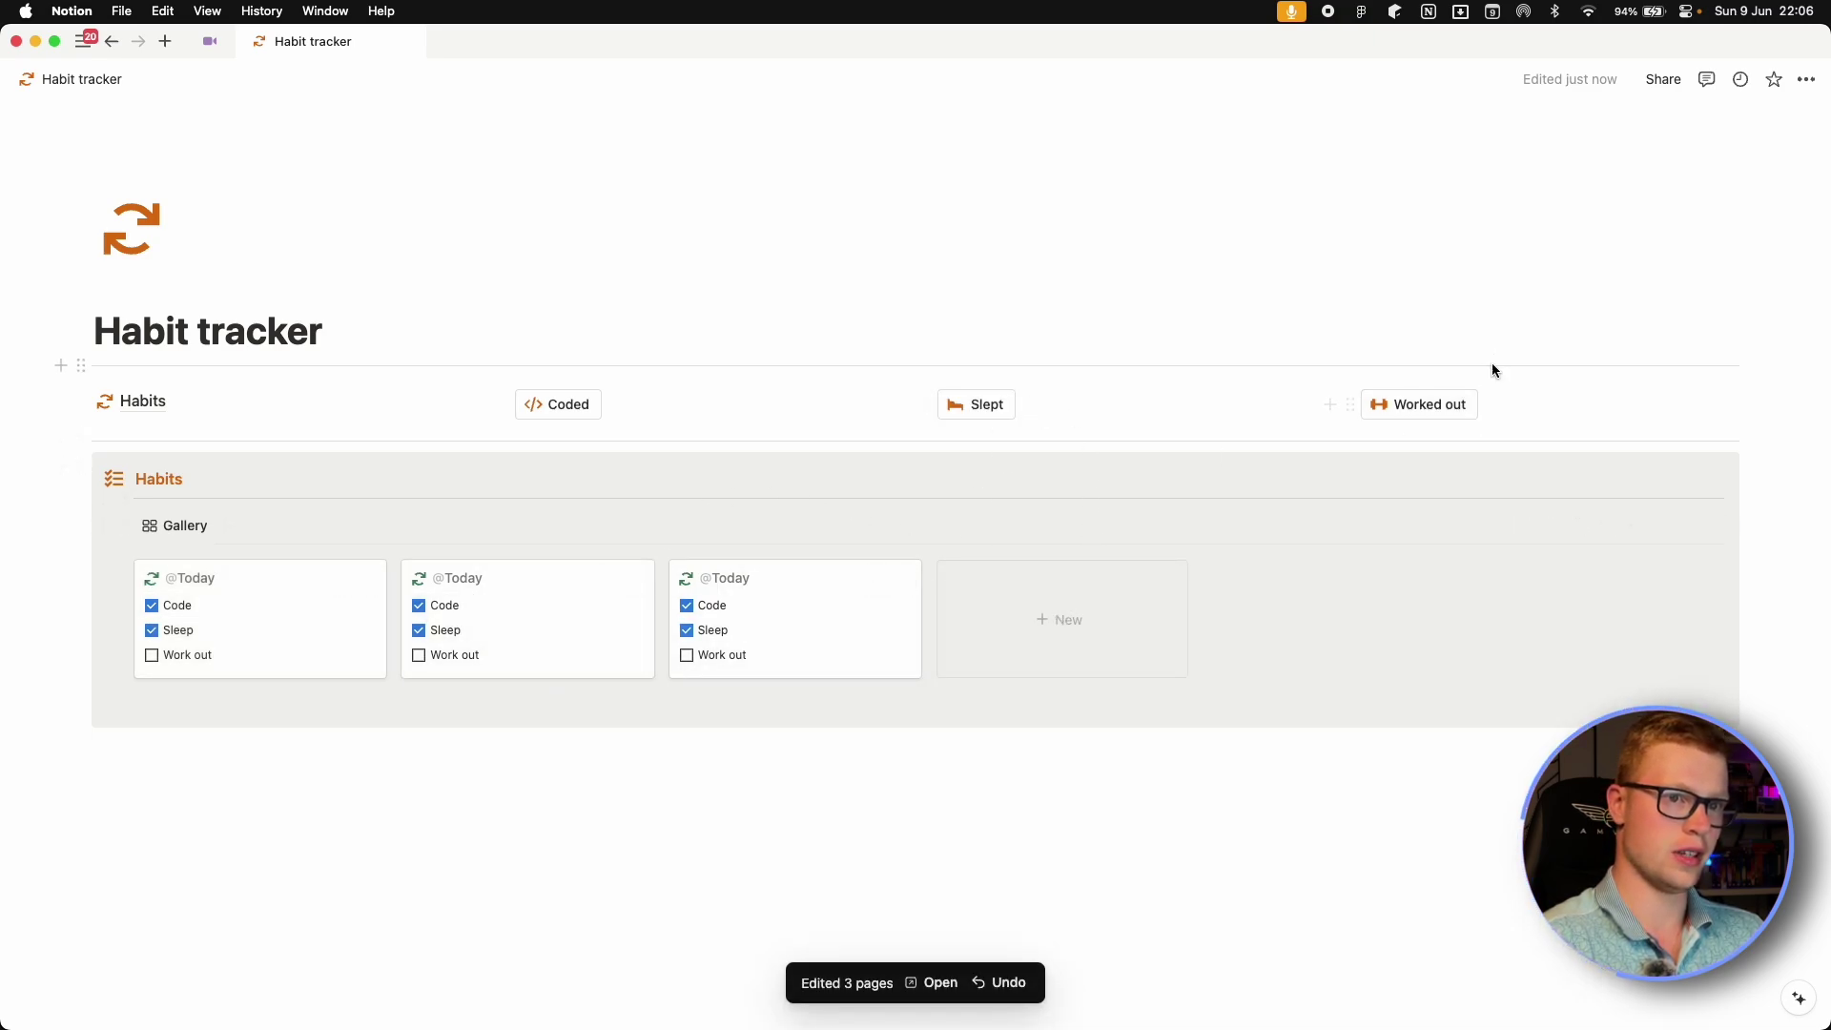
{"action": "left_click", "coordinate": [1432, 425]}
{"action": "key", "text": "BackSpace"}
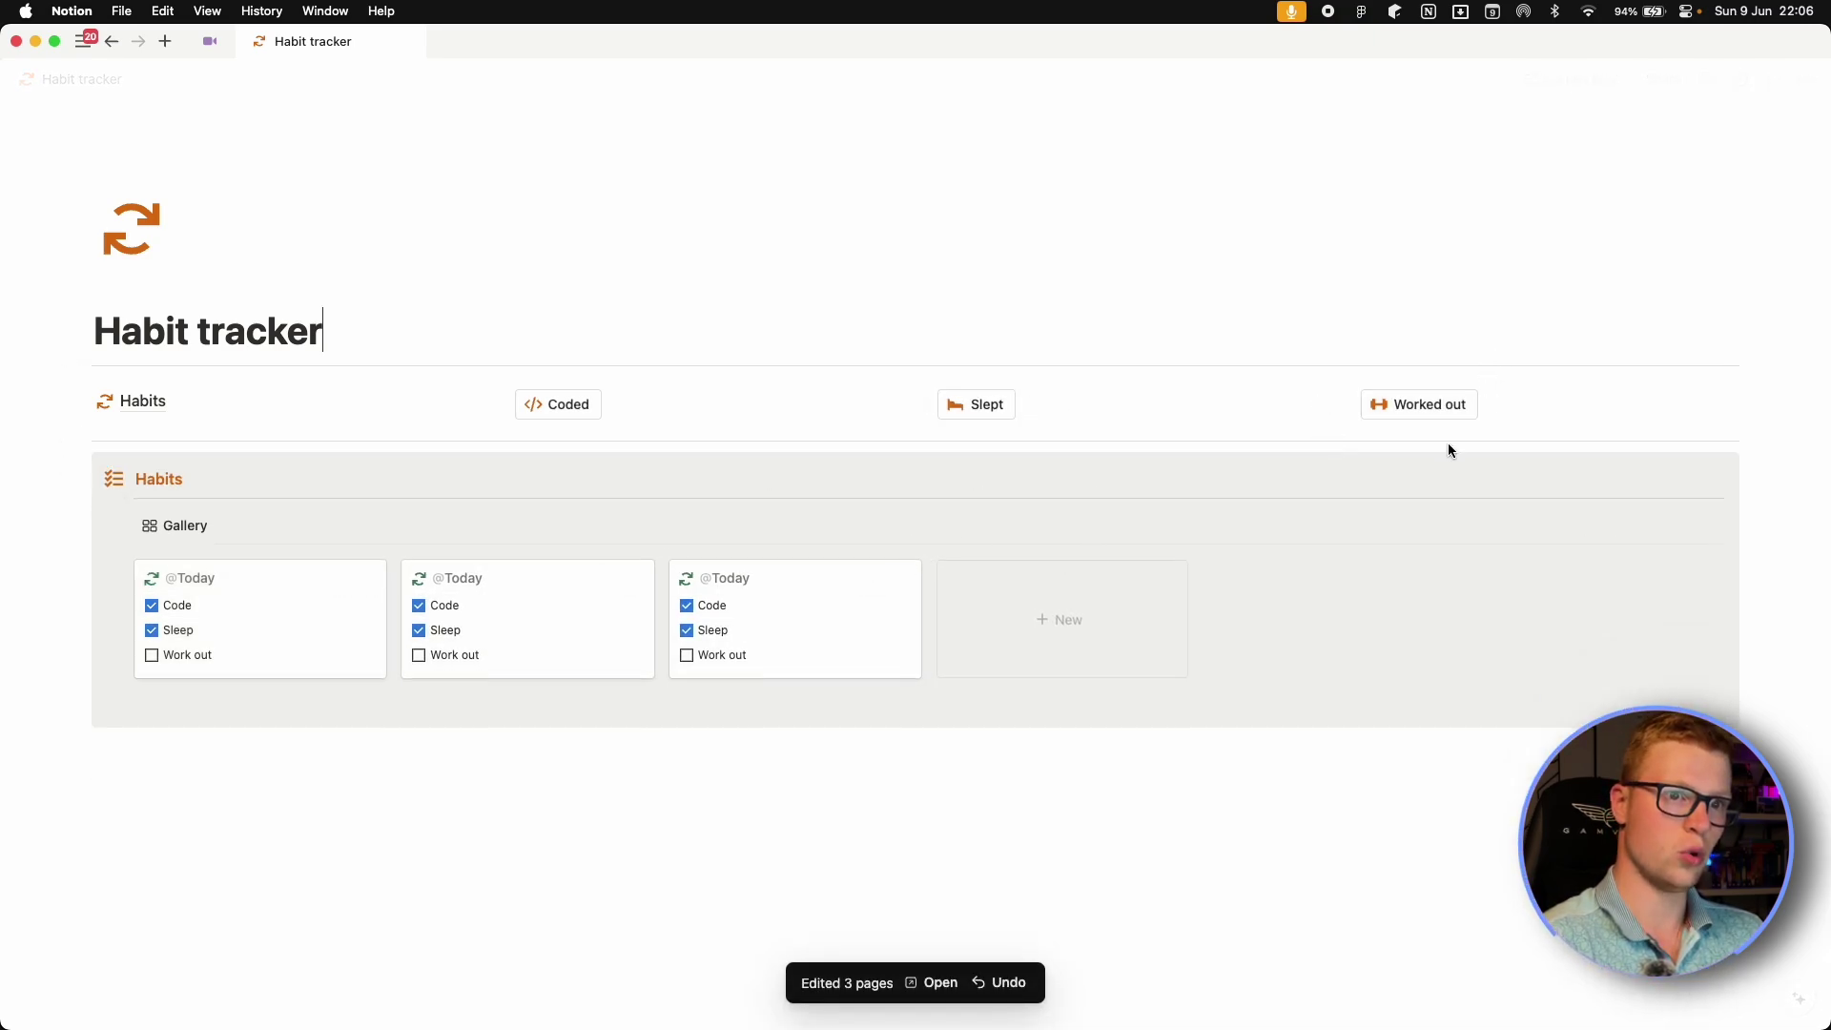
{"action": "left_click", "coordinate": [1411, 408]}
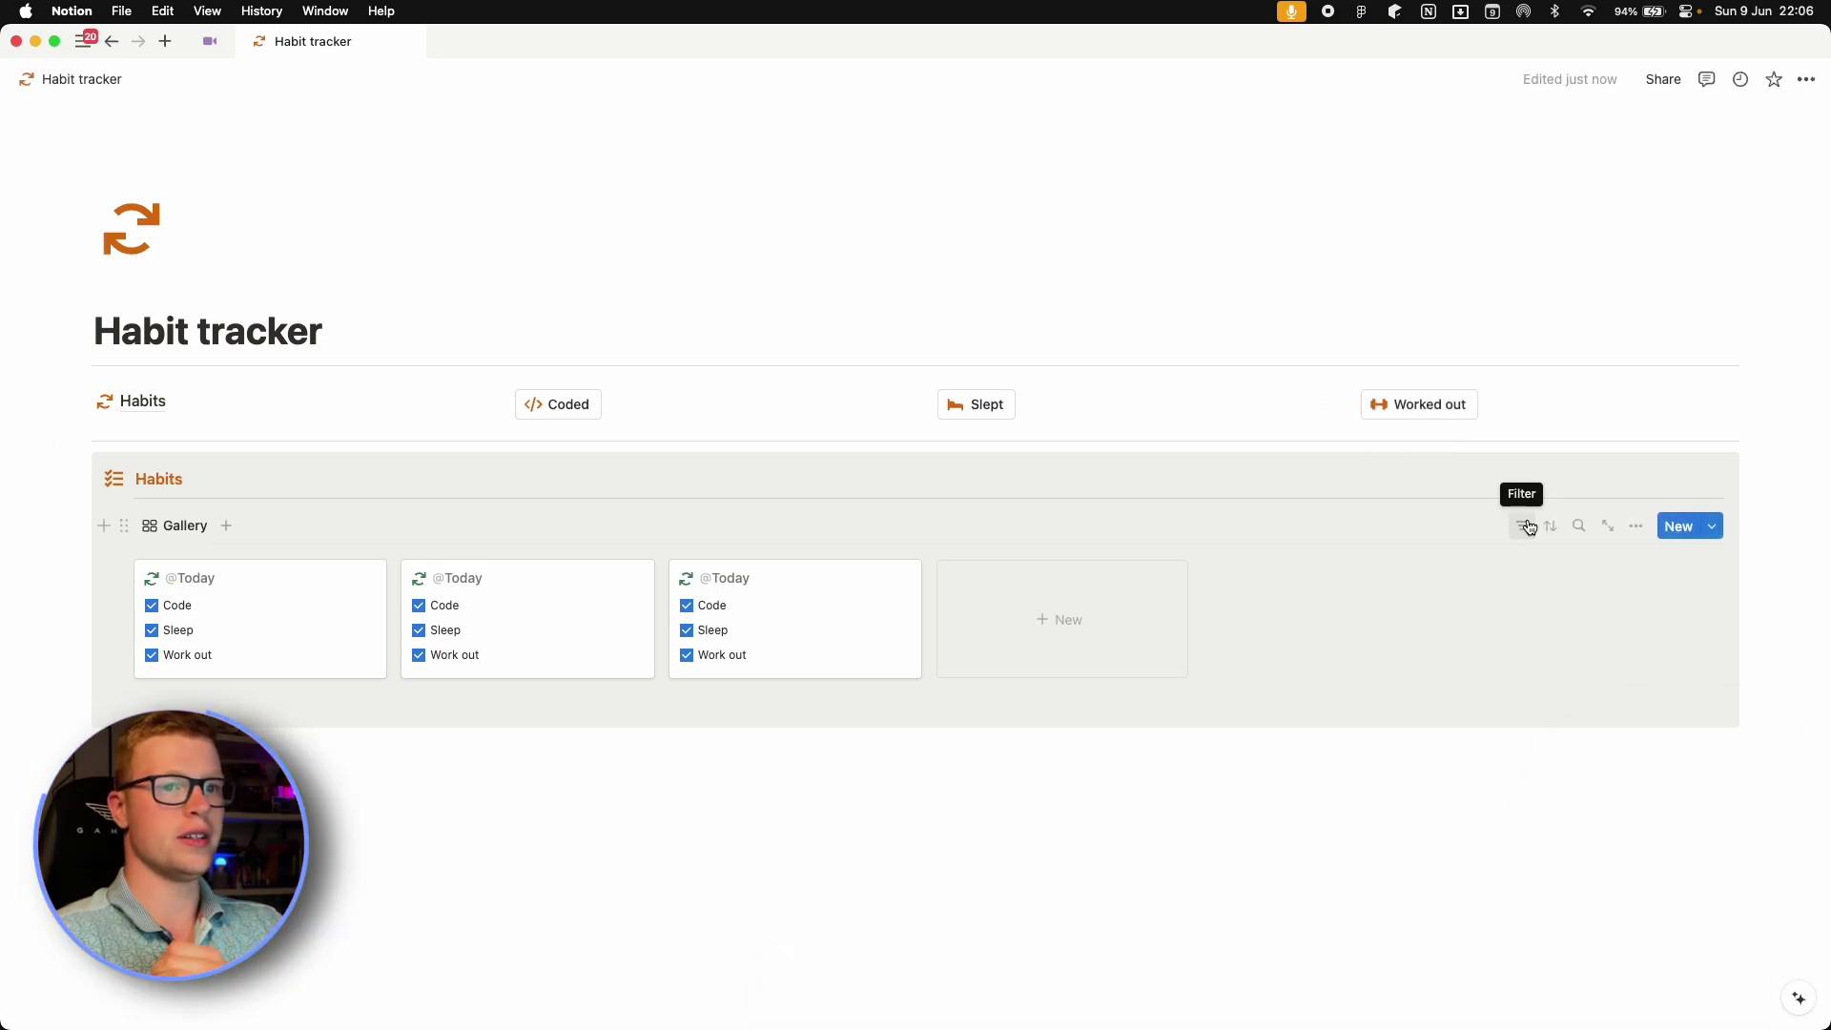
{"action": "left_click", "coordinate": [1530, 526]}
{"action": "left_click", "coordinate": [1522, 662]}
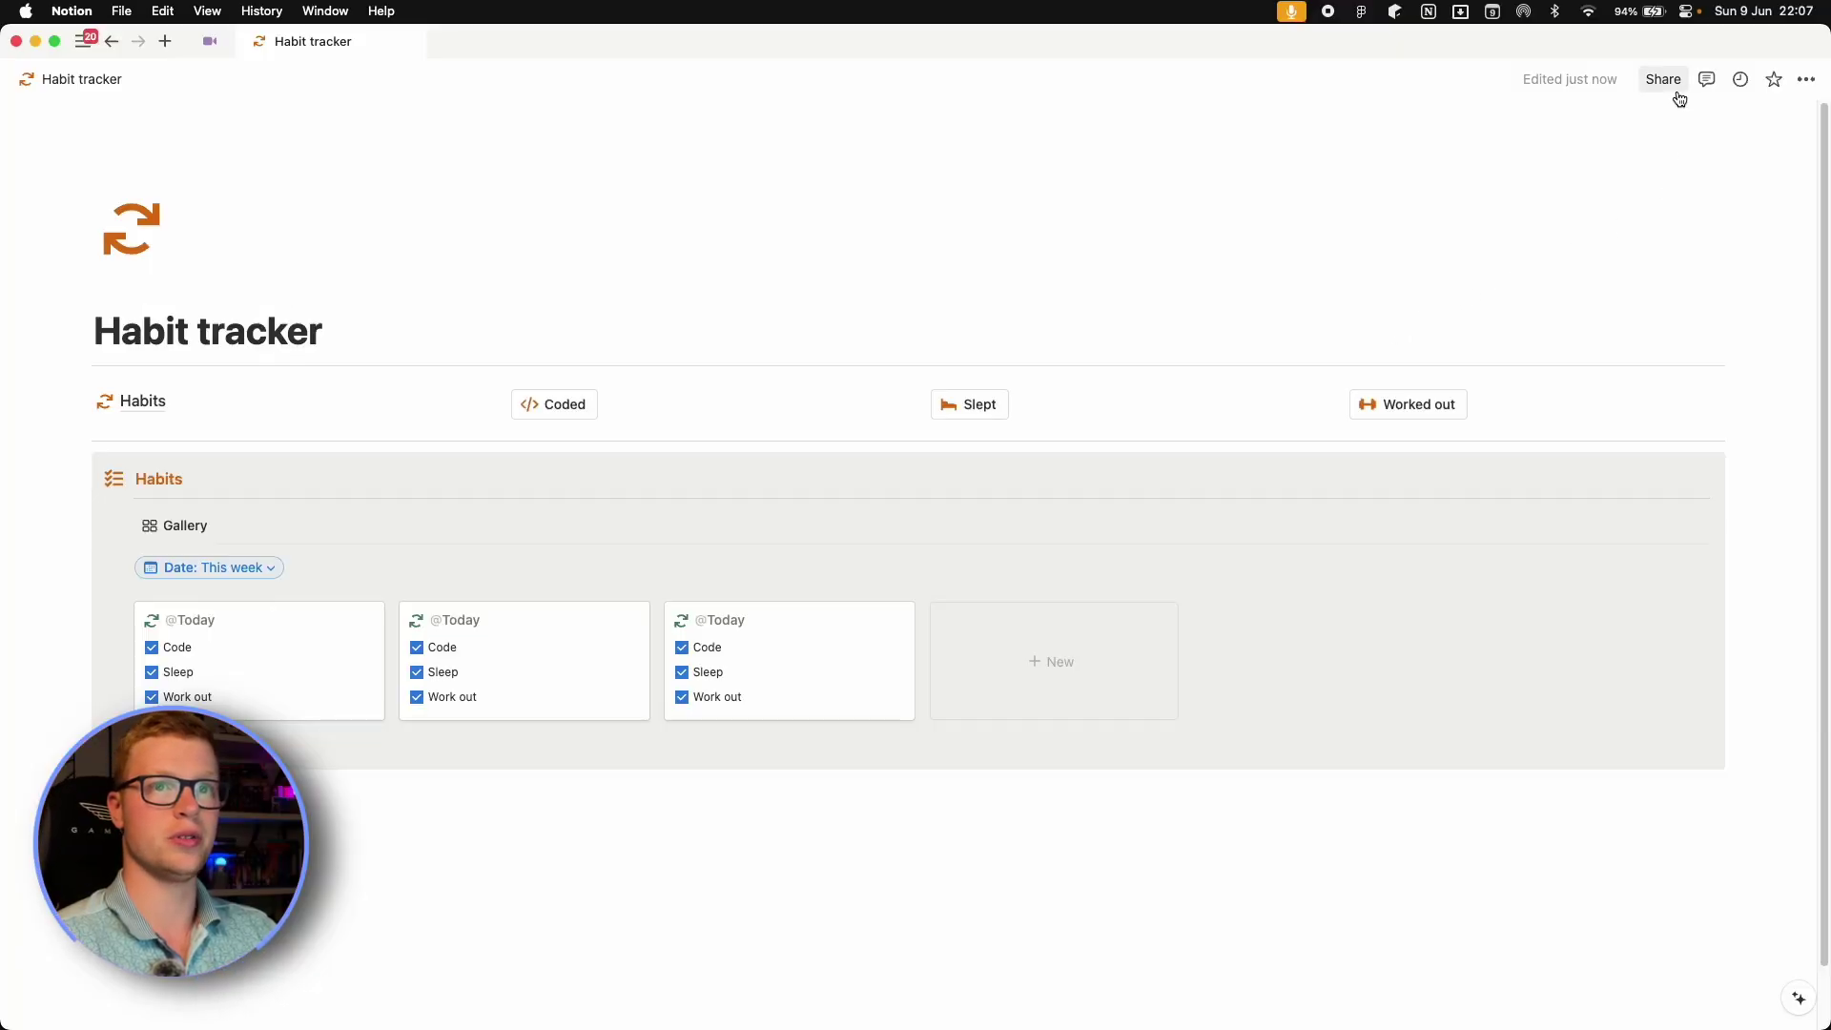
Publish the Habit tracker page from Share's Publish tab, keeping duplicate-as-template allowed.
{"action": "left_click", "coordinate": [1647, 83]}
{"action": "left_click", "coordinate": [1457, 124]}
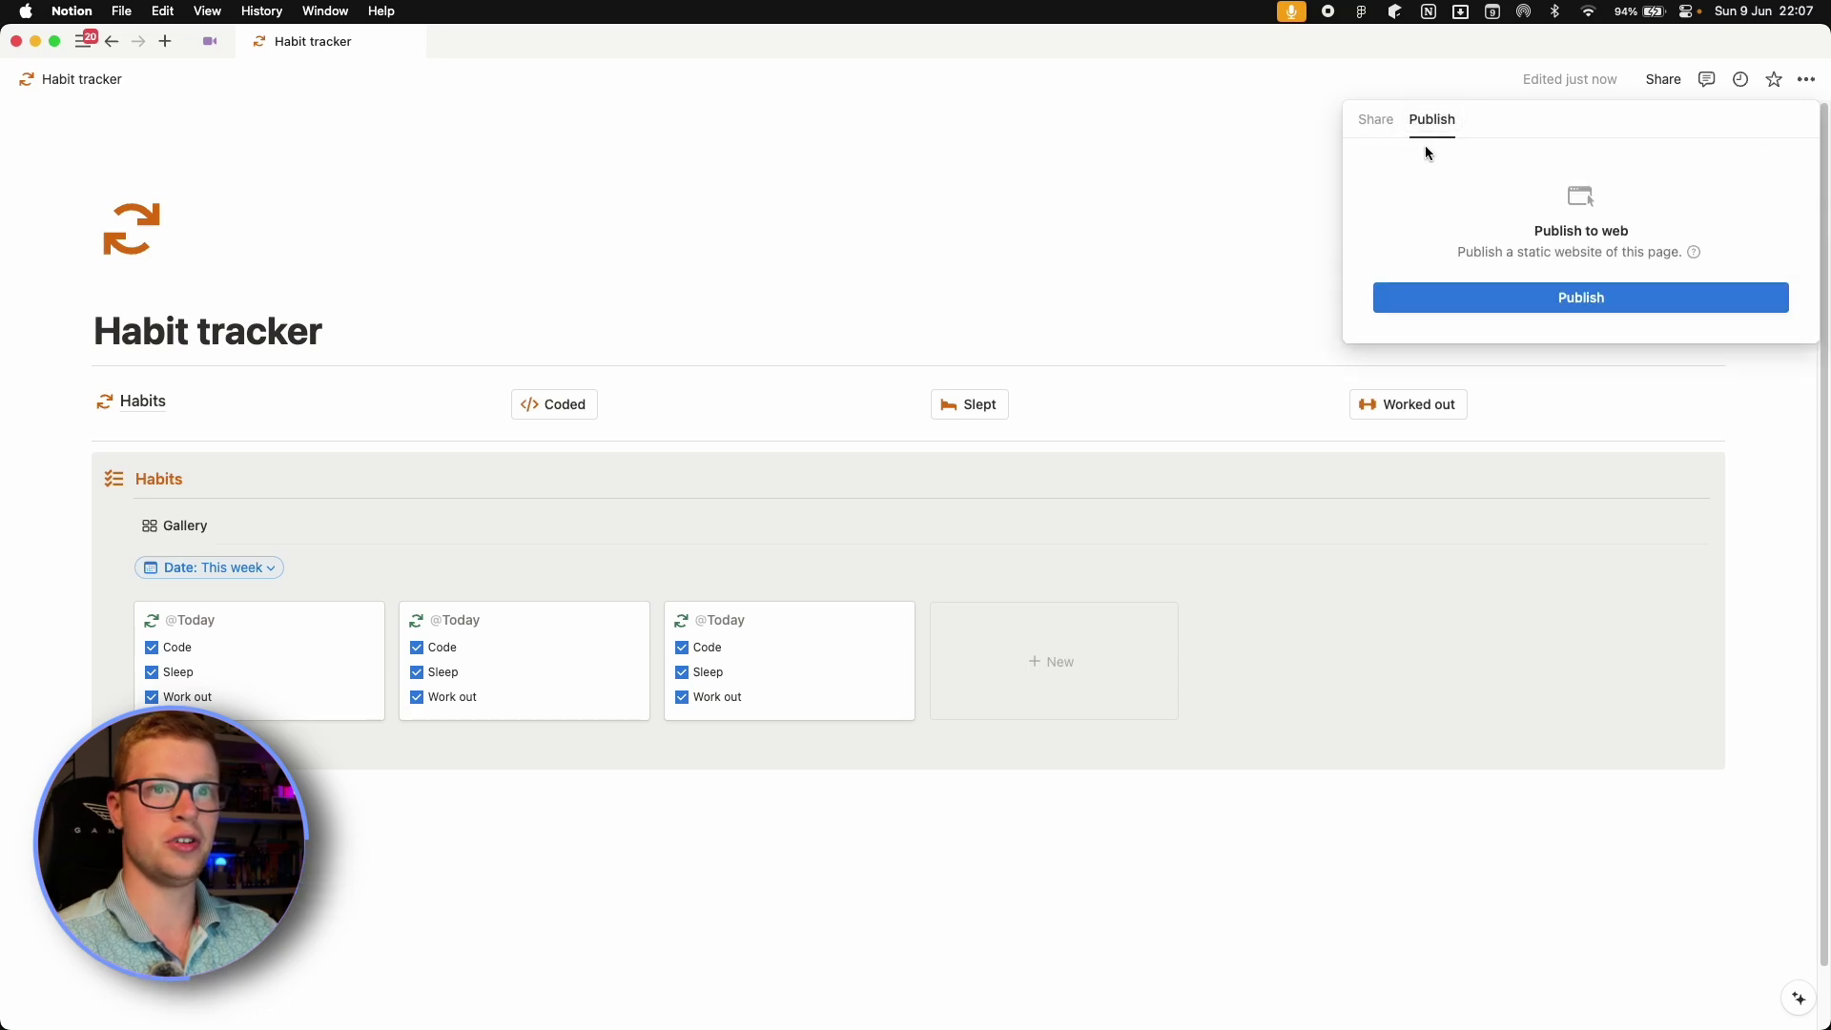
{"action": "left_click", "coordinate": [1576, 301]}
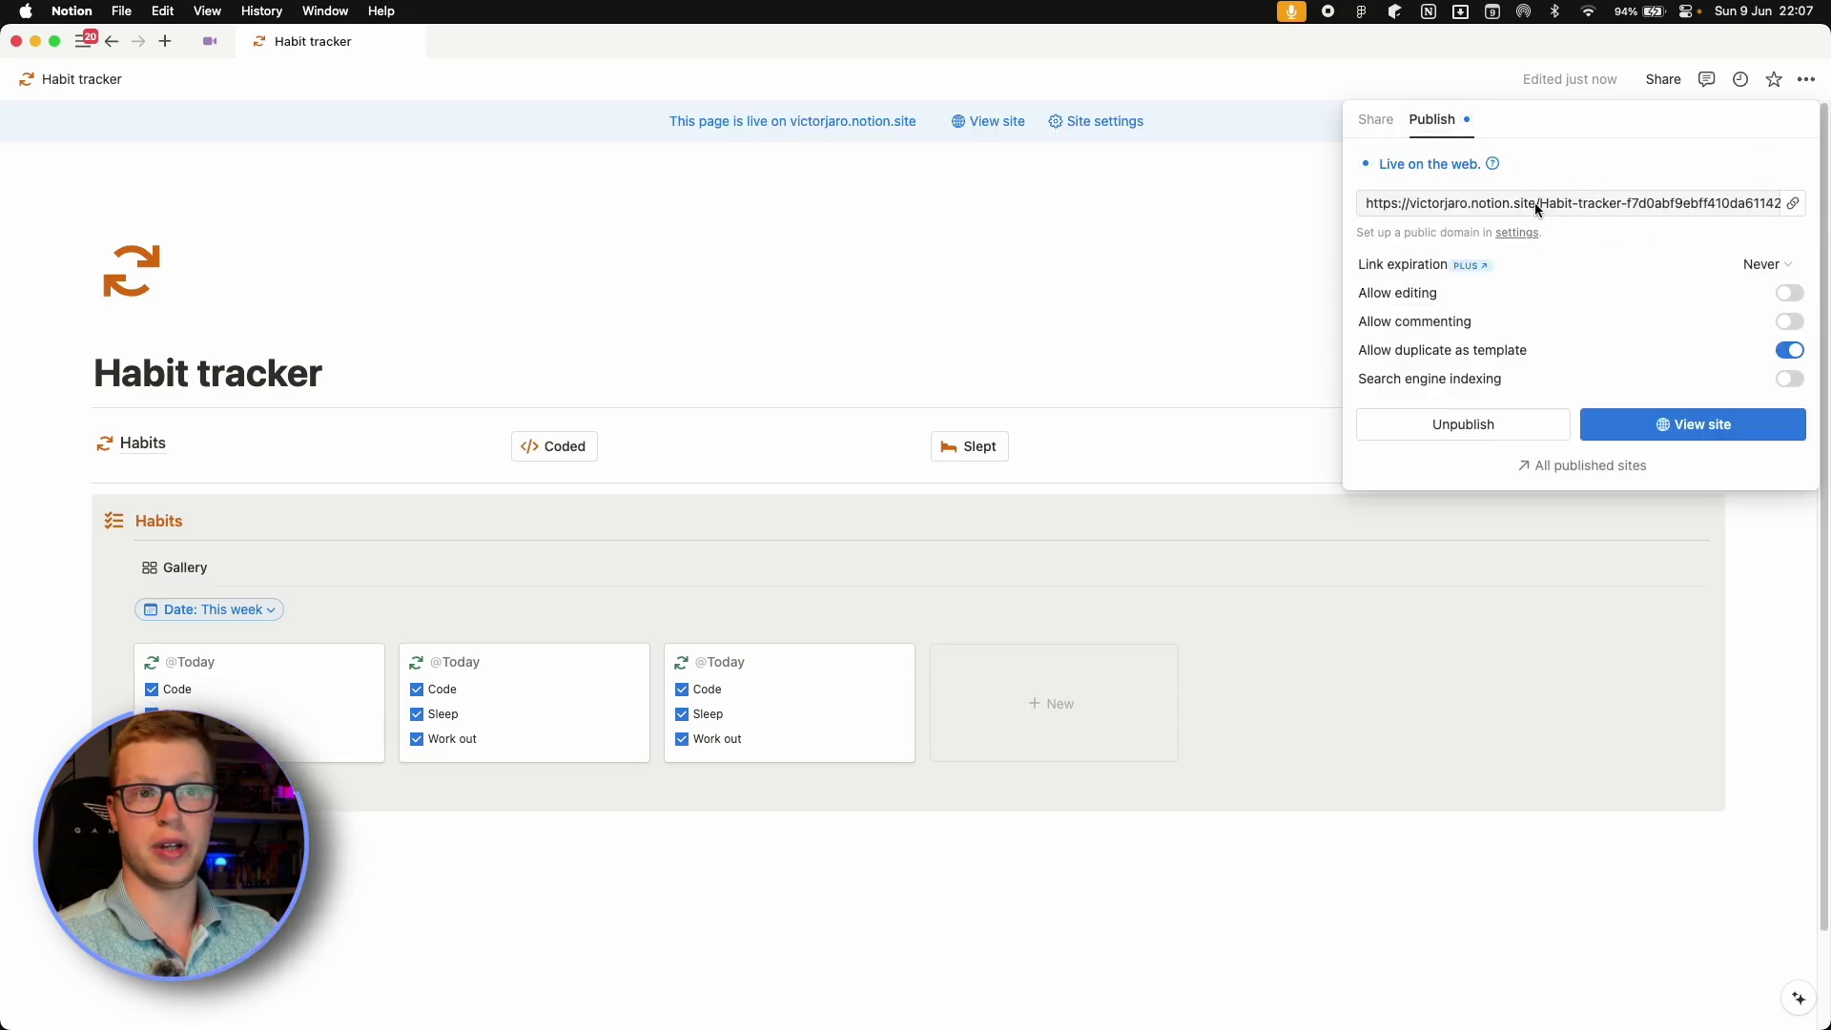
{"action": "left_click", "coordinate": [1536, 202]}
{"action": "left_click", "coordinate": [1555, 181]}
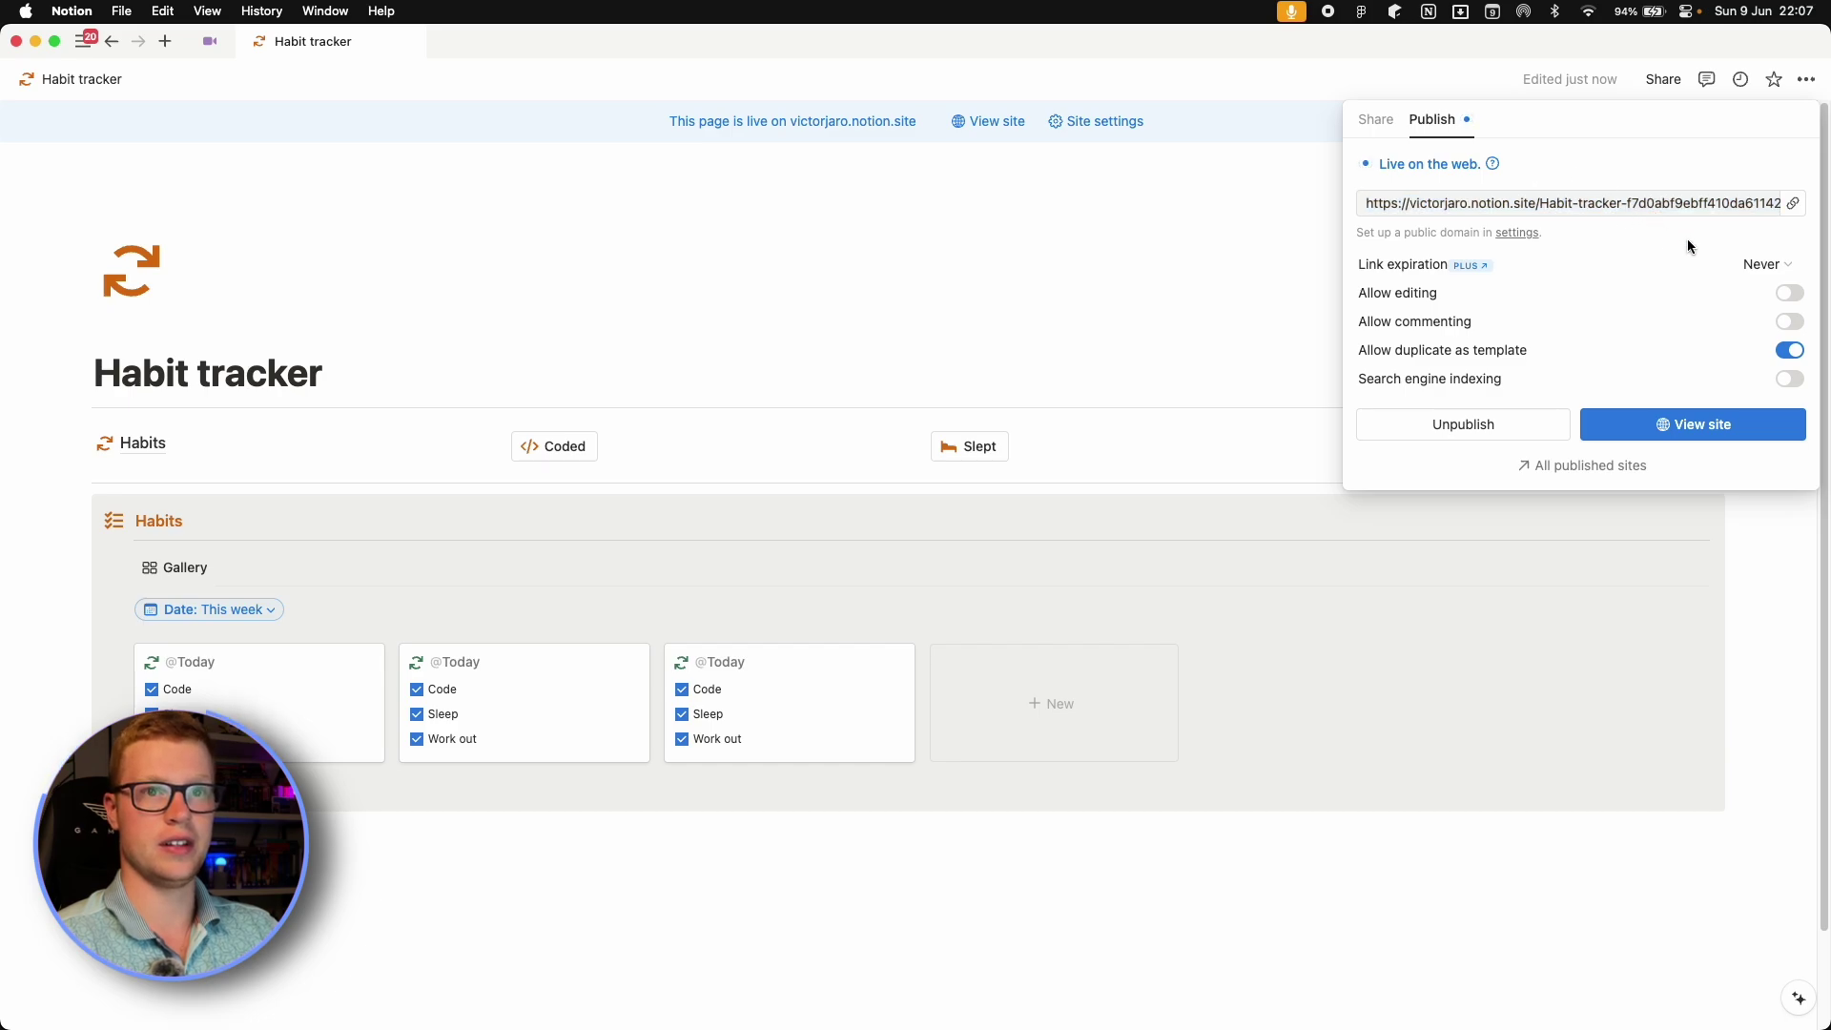
{"action": "left_click", "coordinate": [1526, 203]}
{"action": "left_click", "coordinate": [1591, 181]}
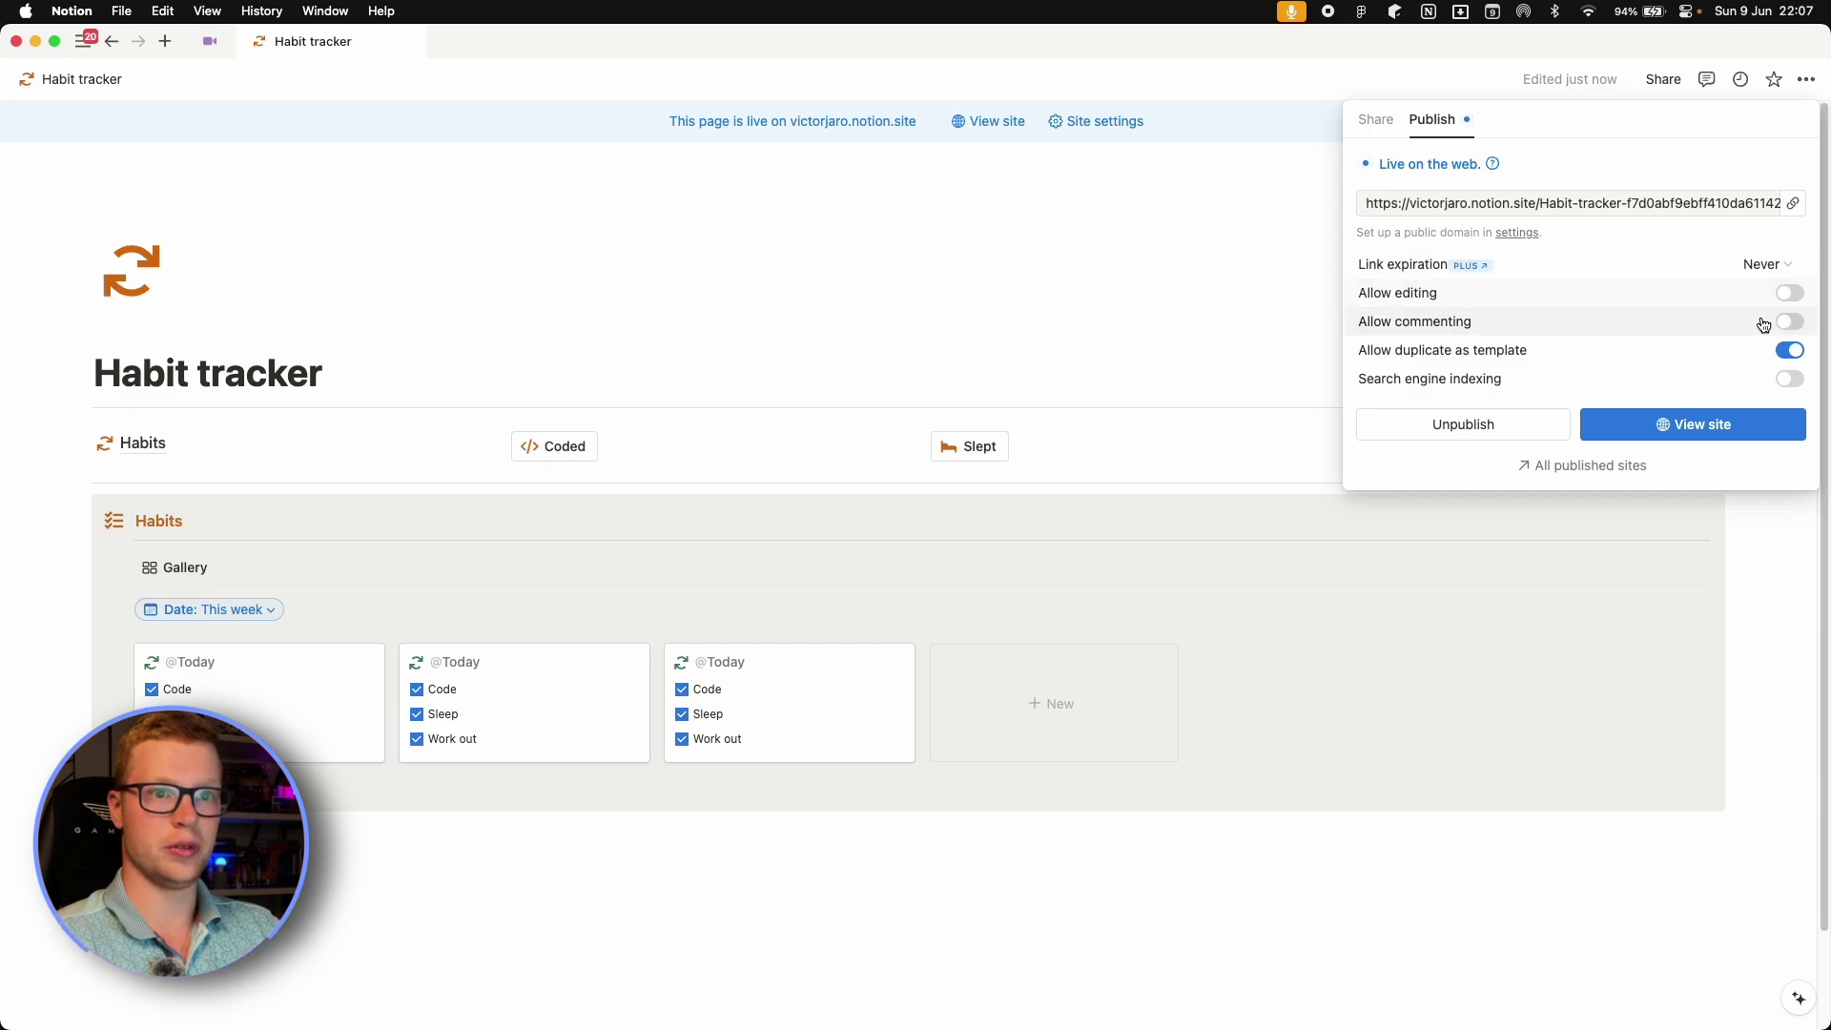
{"action": "mouse_move", "coordinate": [1398, 360]}
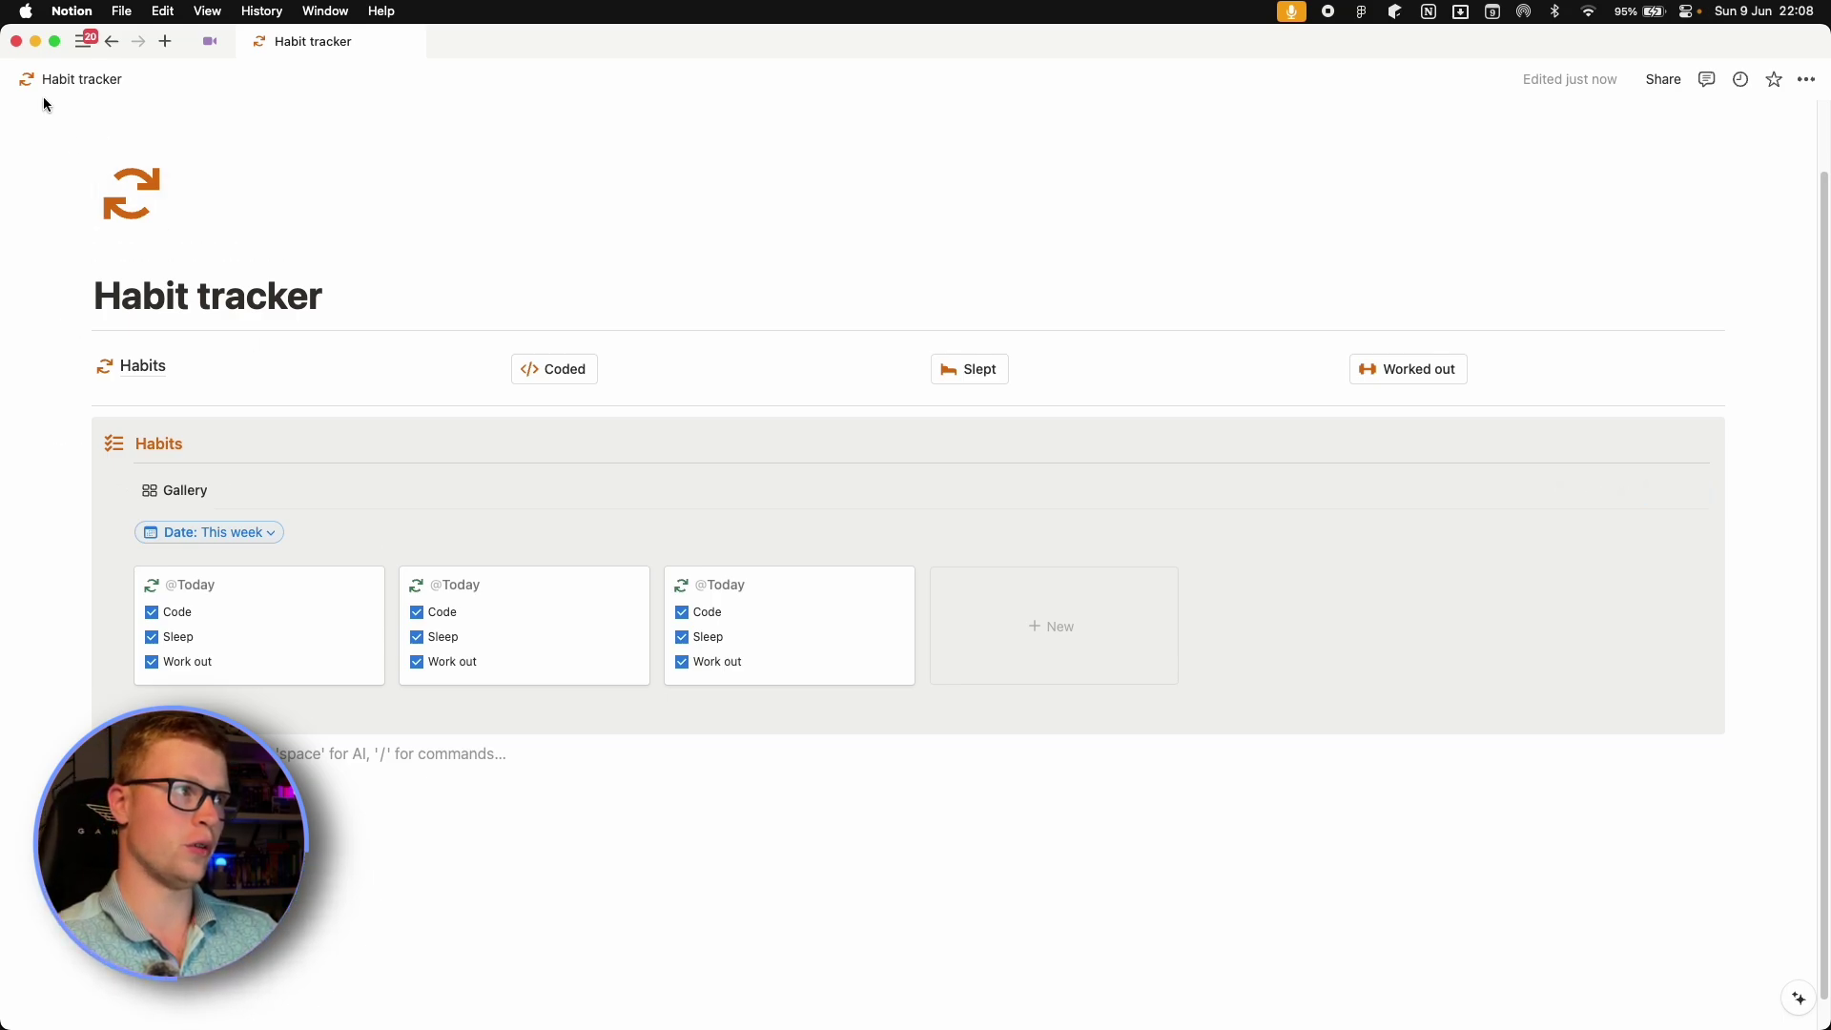
Cancel the screen capture and click below the Habits database on the tracker page.
{"action": "mouse_move", "coordinate": [27, 105]}
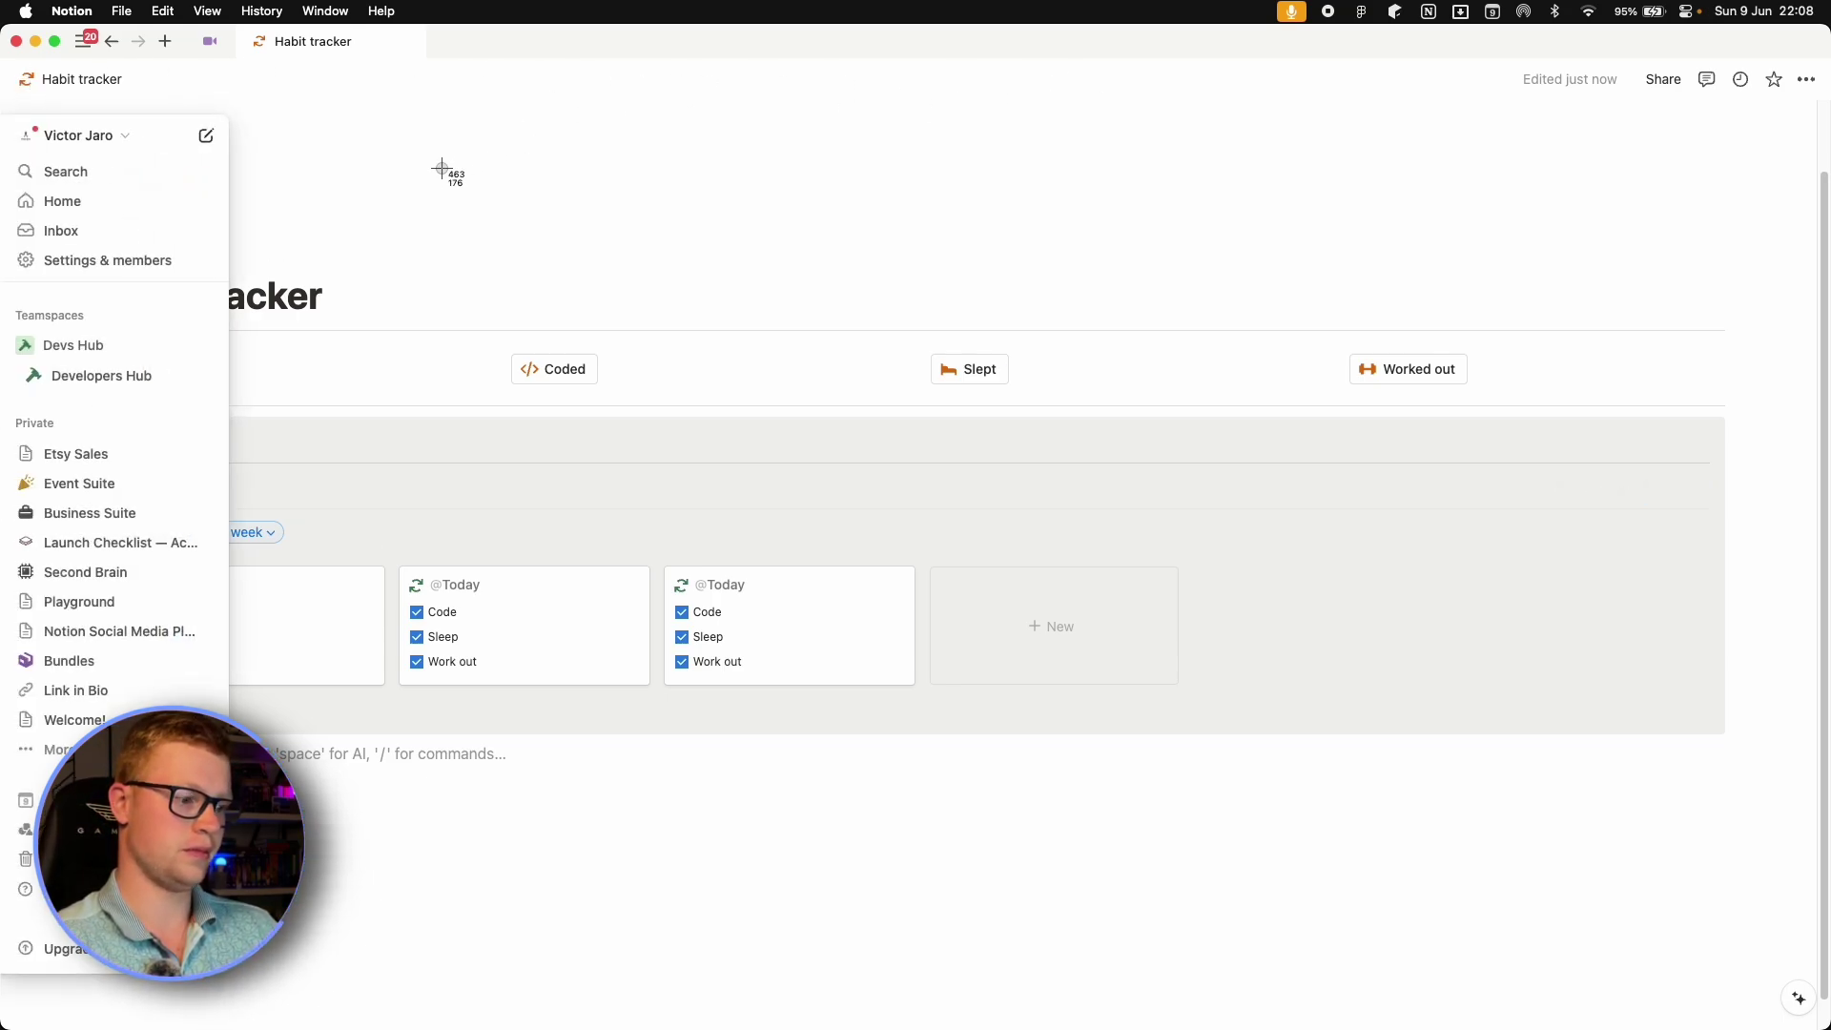
{"action": "key", "text": "Escape"}
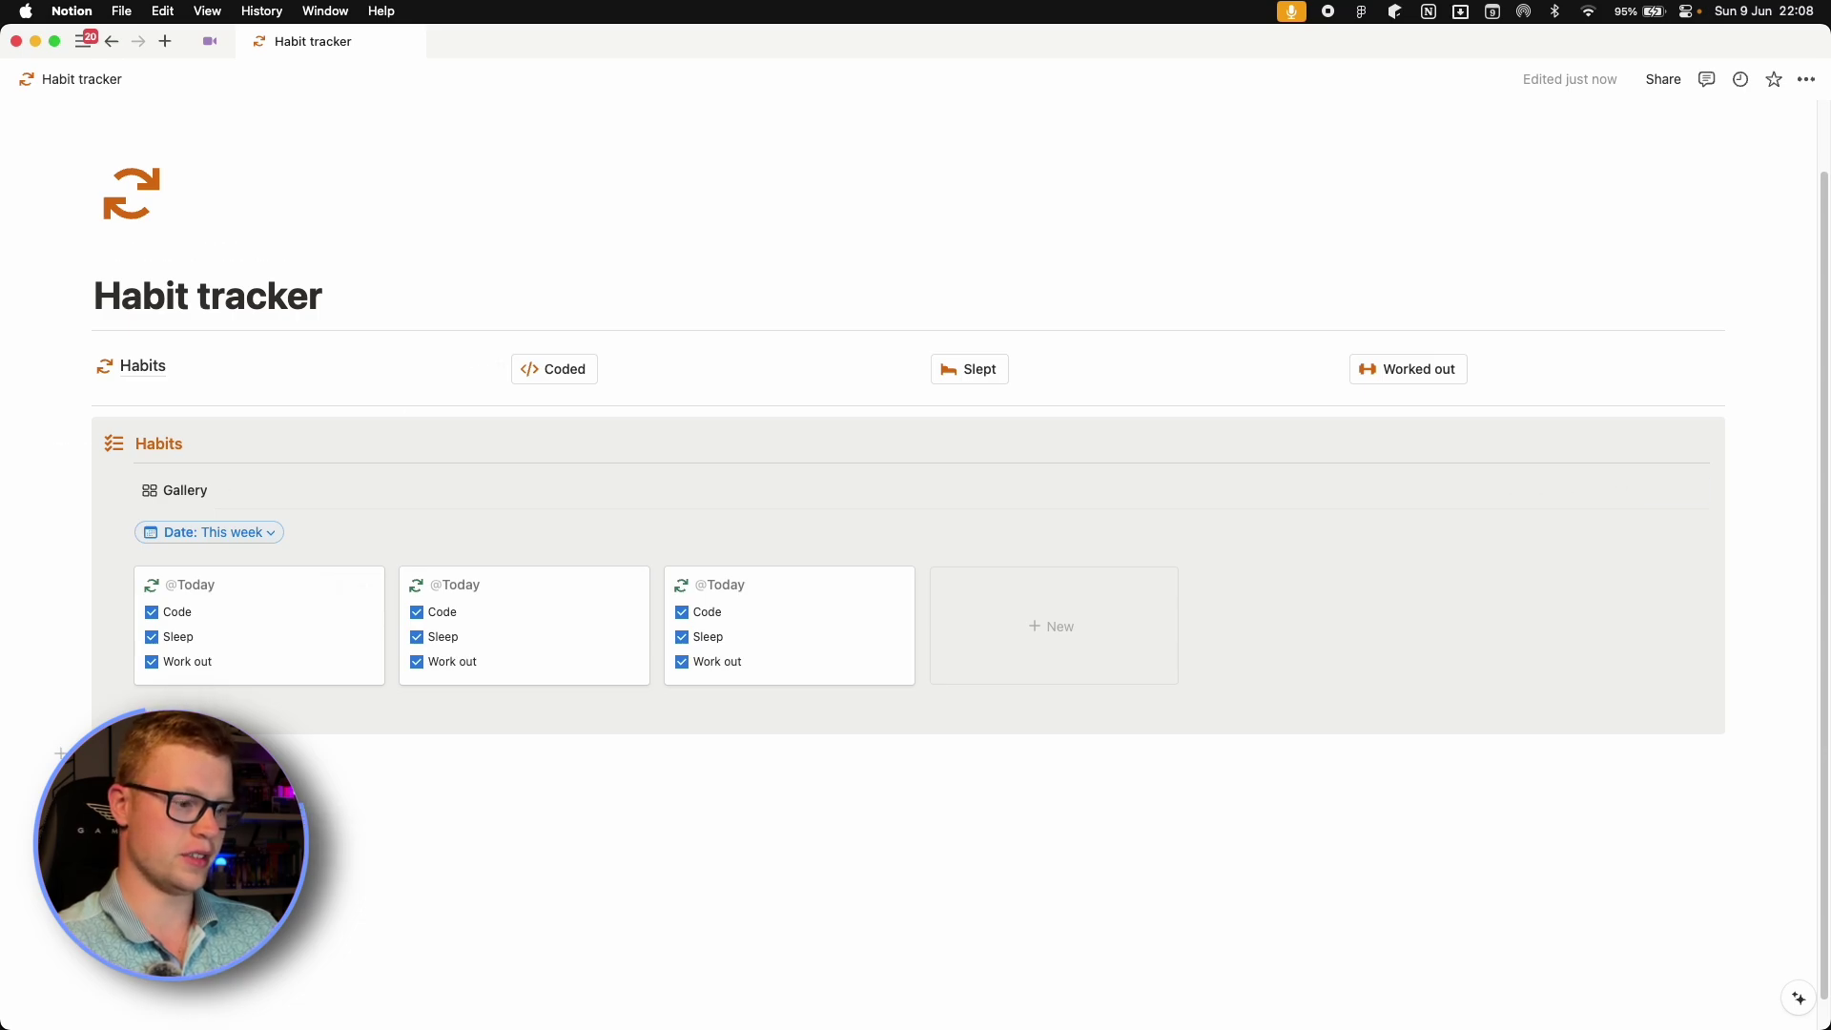
{"action": "left_click", "coordinate": [105, 754]}
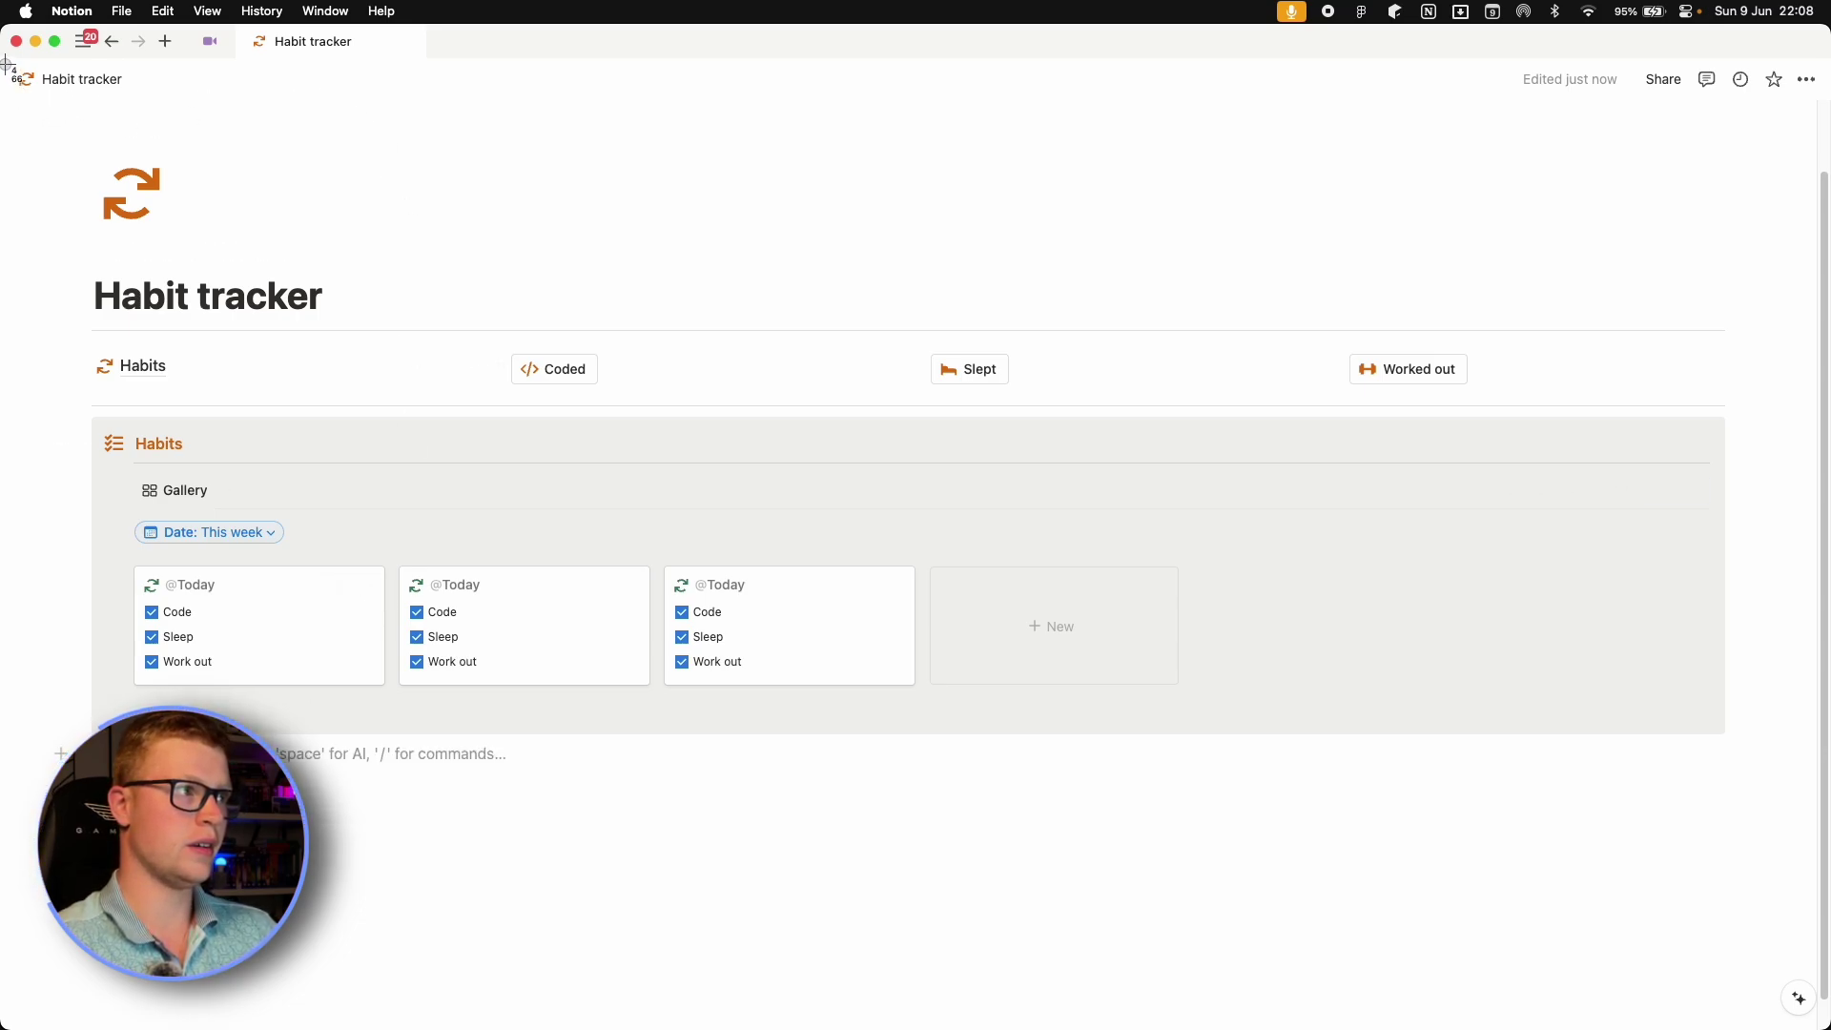
Screenshot the Notion window and save it to the Desktop as Dashboard PNG.
{"action": "left_click_drag", "start_coordinate": [6, 63], "coordinate": [1823, 1021]}
{"action": "left_click", "coordinate": [1170, 571]}
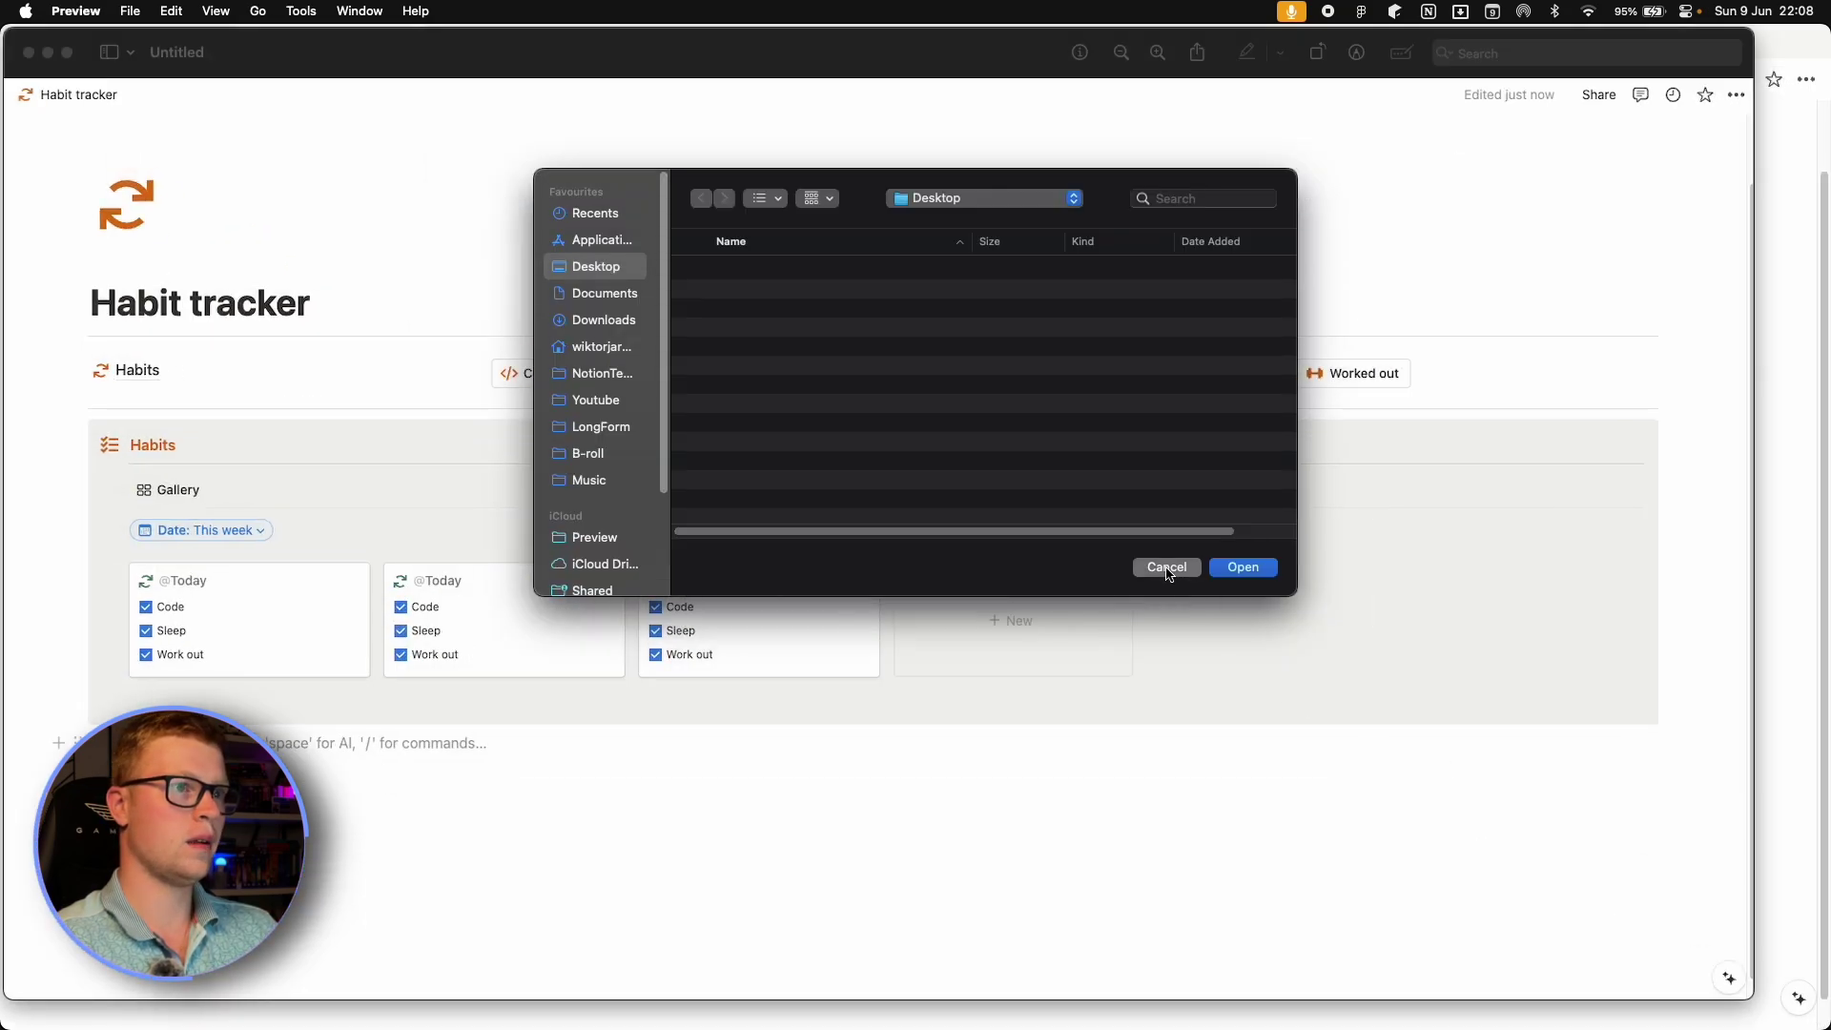
{"action": "left_click", "coordinate": [29, 54]}
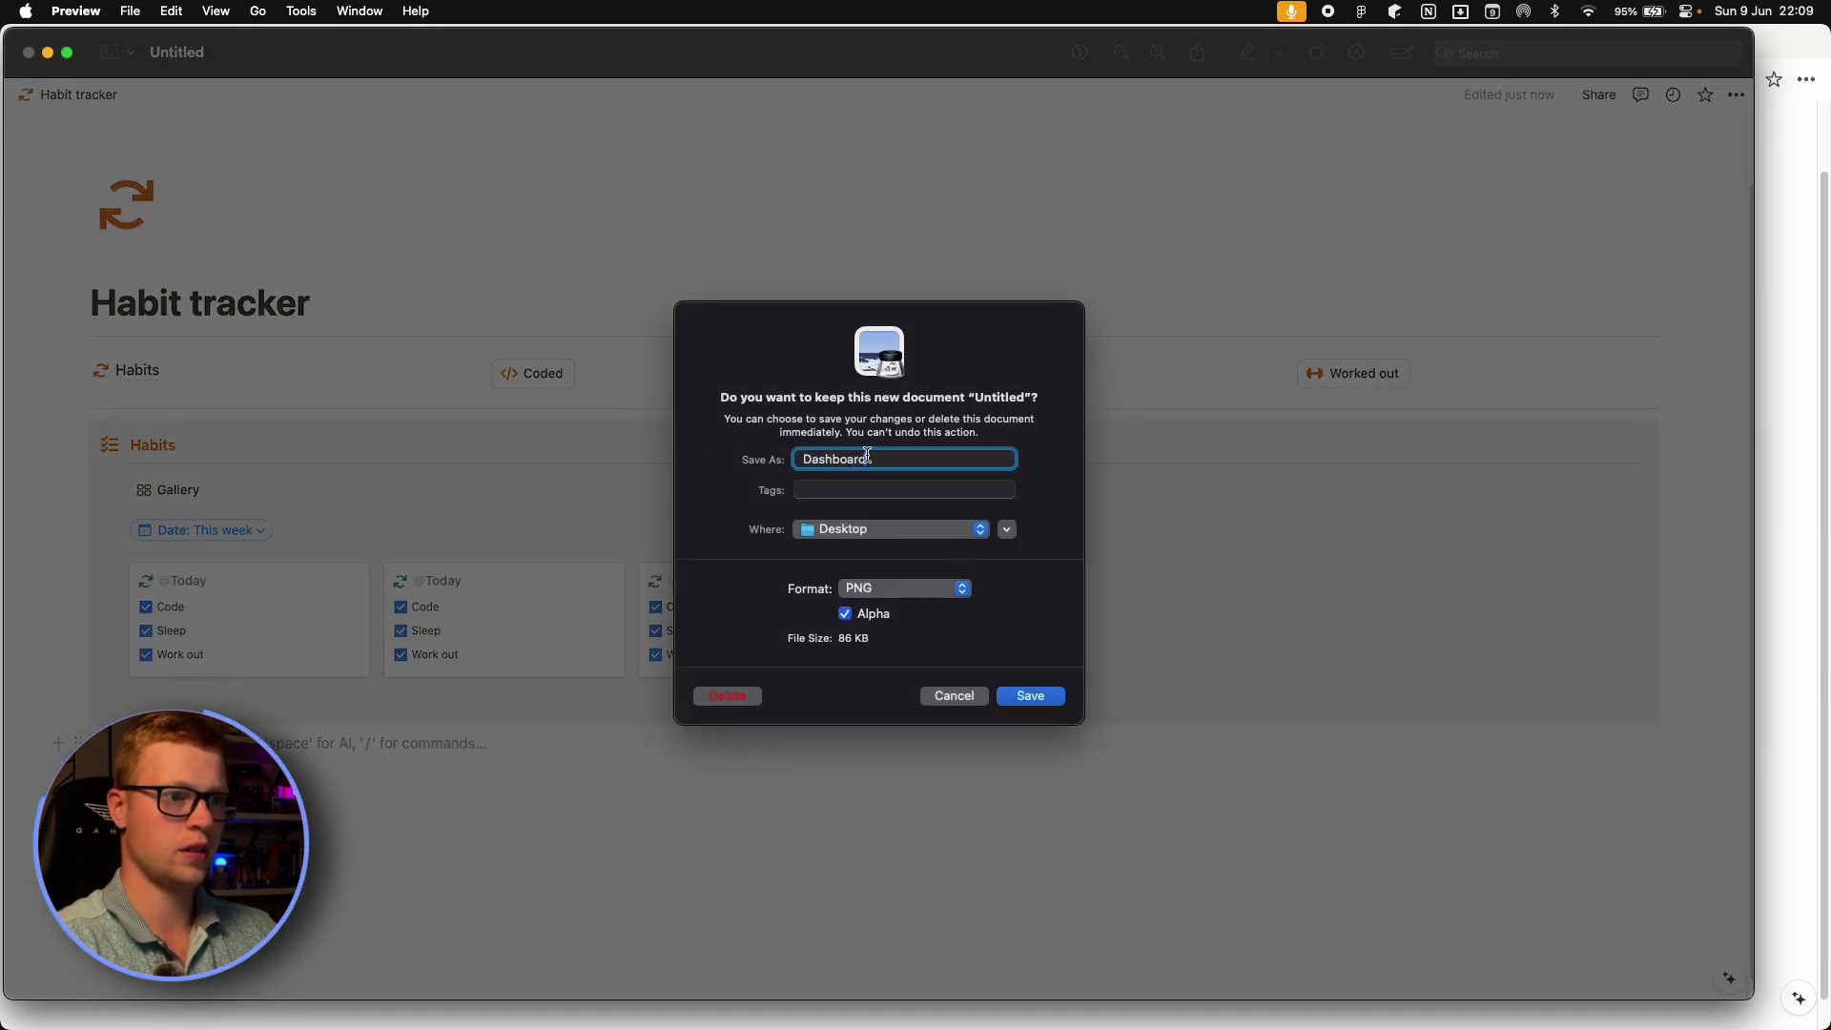
{"action": "left_click", "coordinate": [1042, 695]}
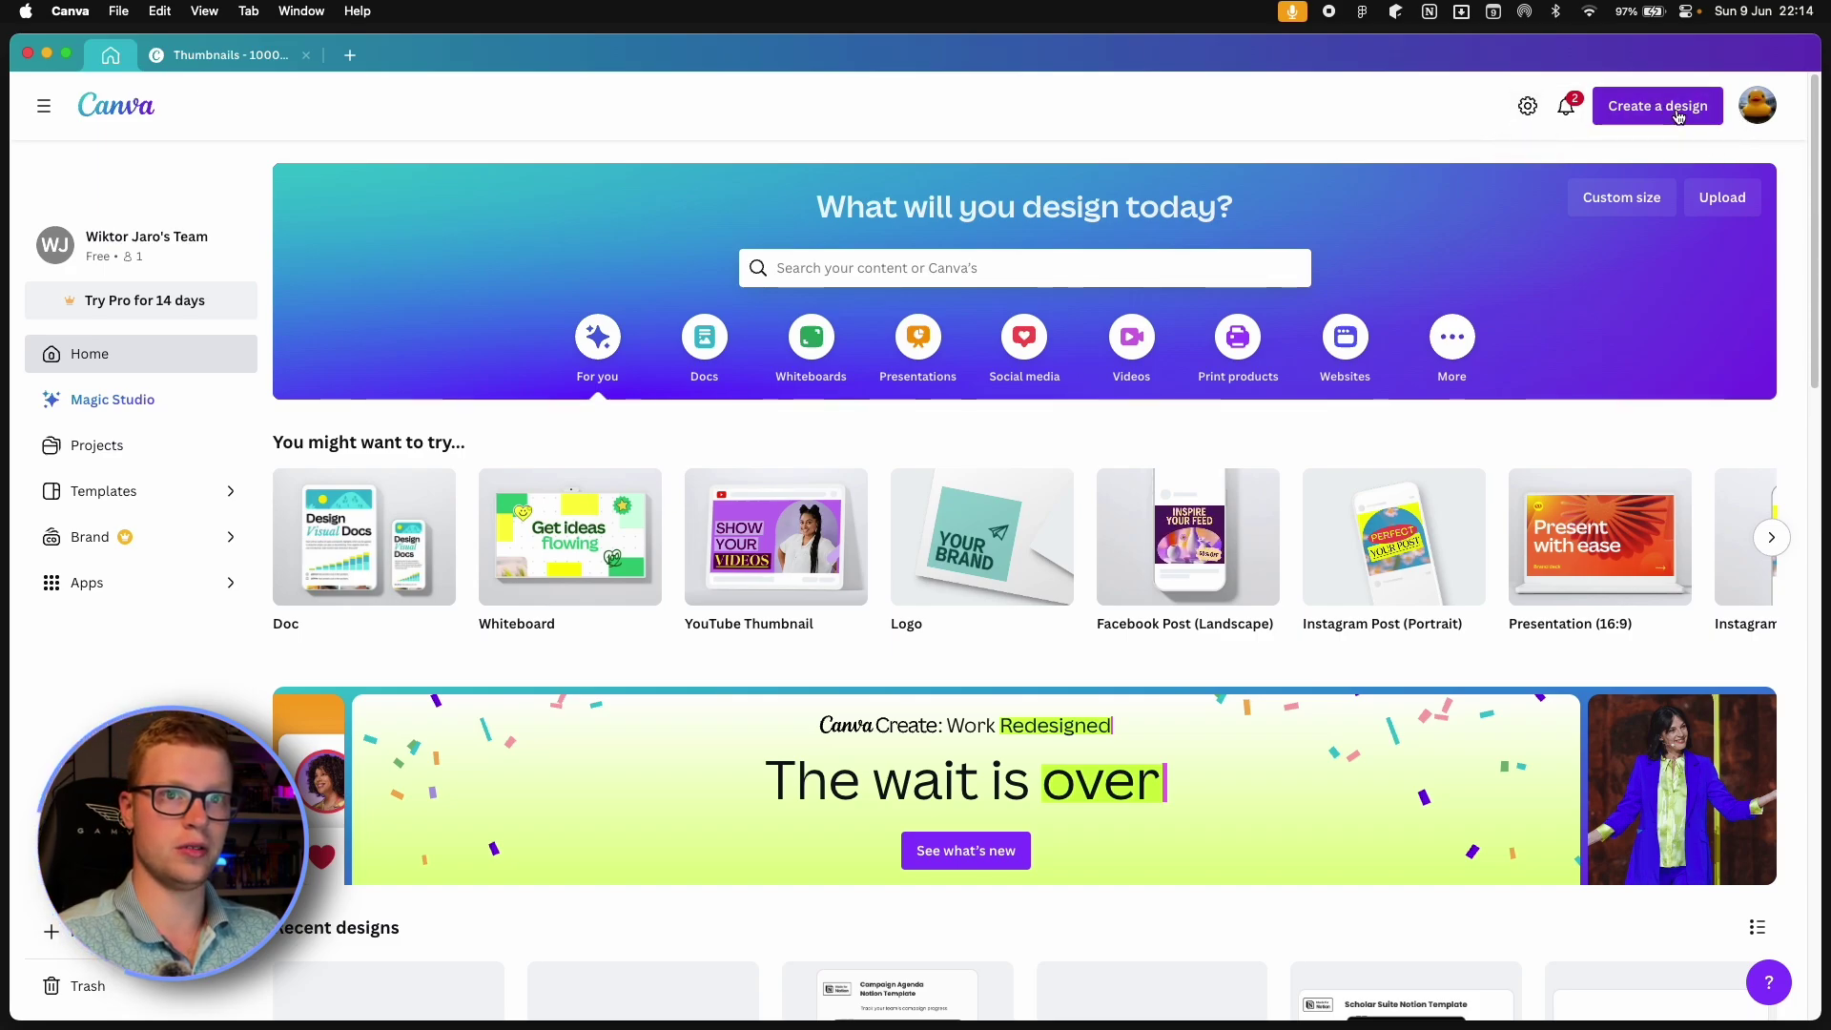
Create a custom-size 1000 × 1000 px Canva design.
{"action": "left_click", "coordinate": [1679, 115]}
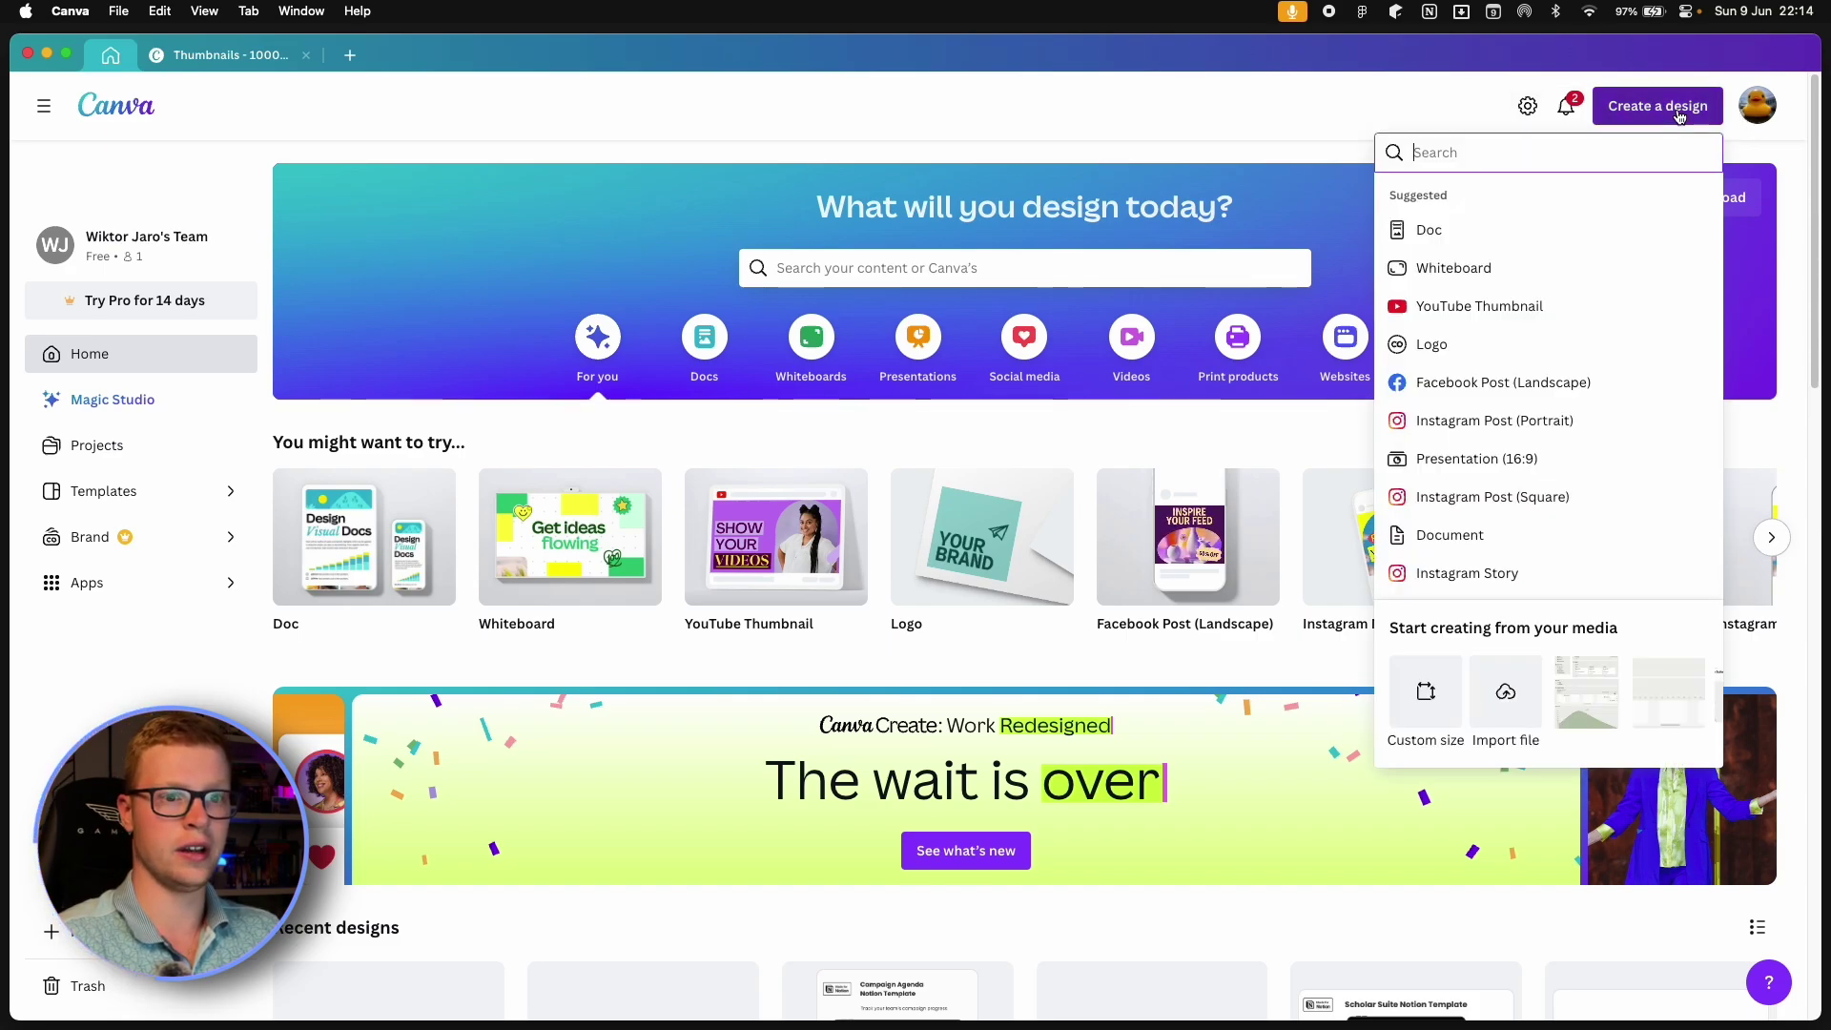
{"action": "left_click", "coordinate": [1421, 710]}
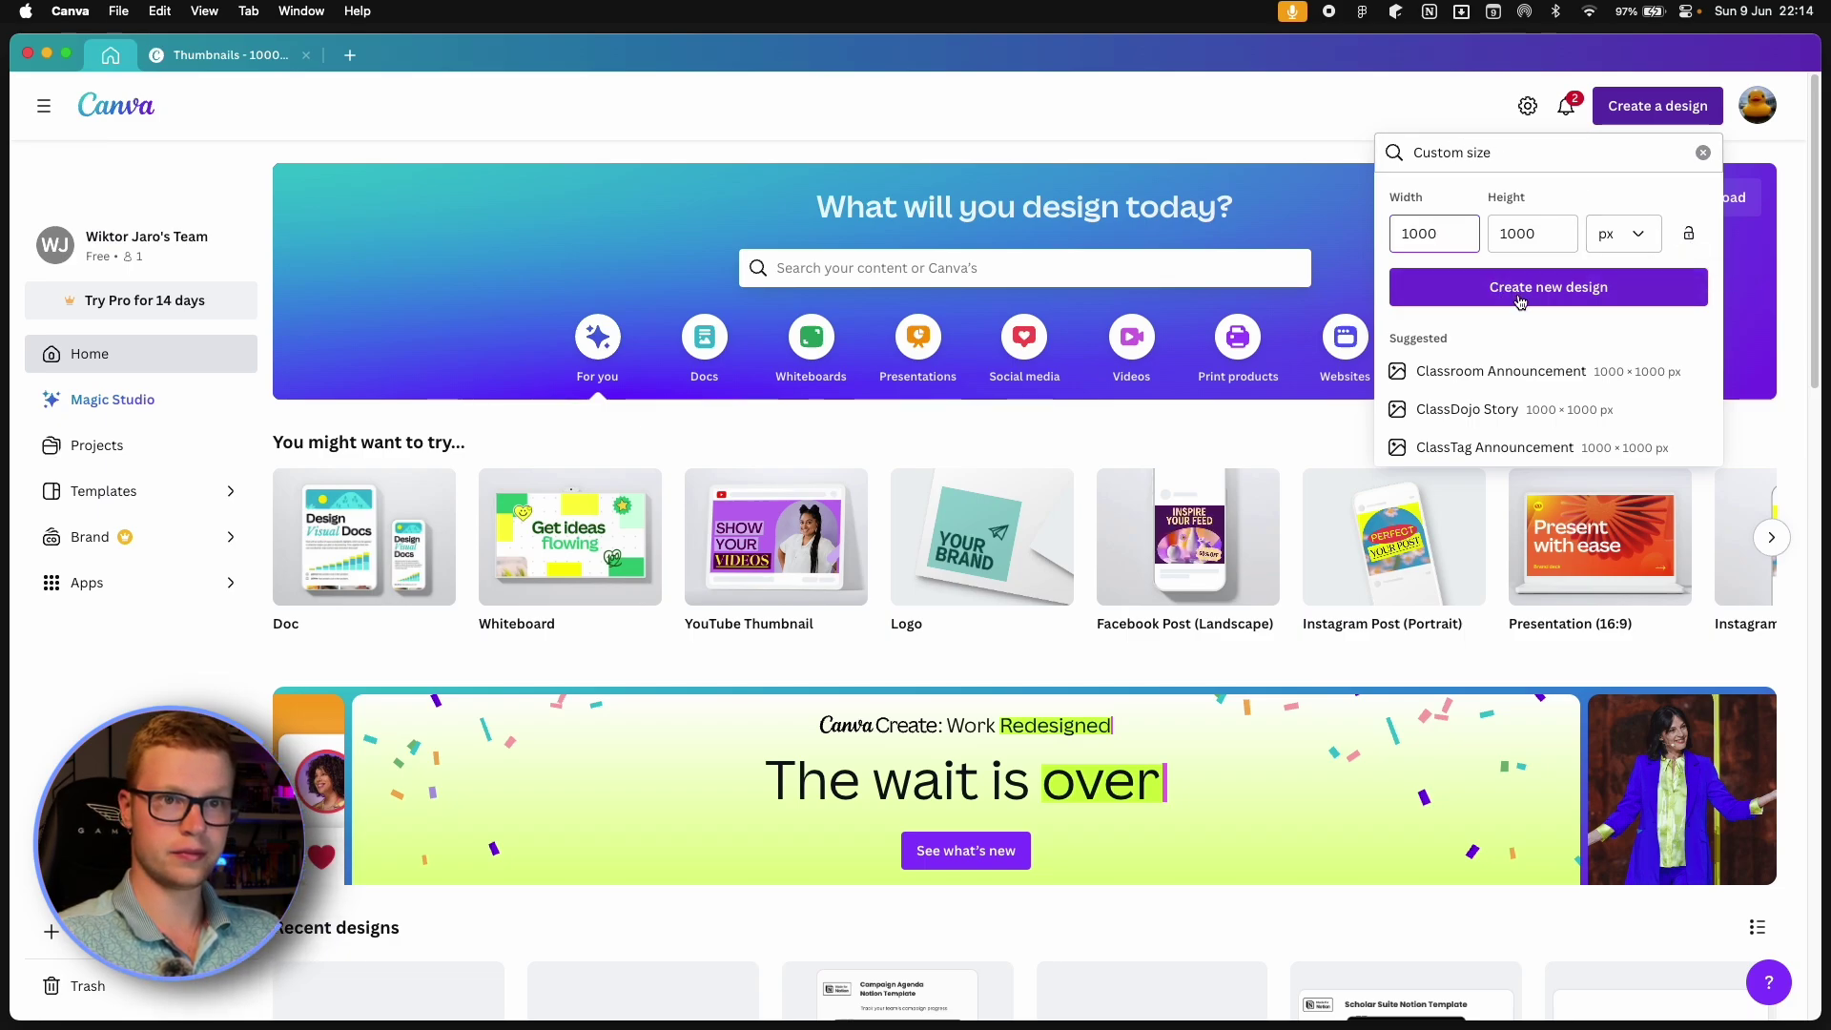
{"action": "left_click", "coordinate": [1560, 299]}
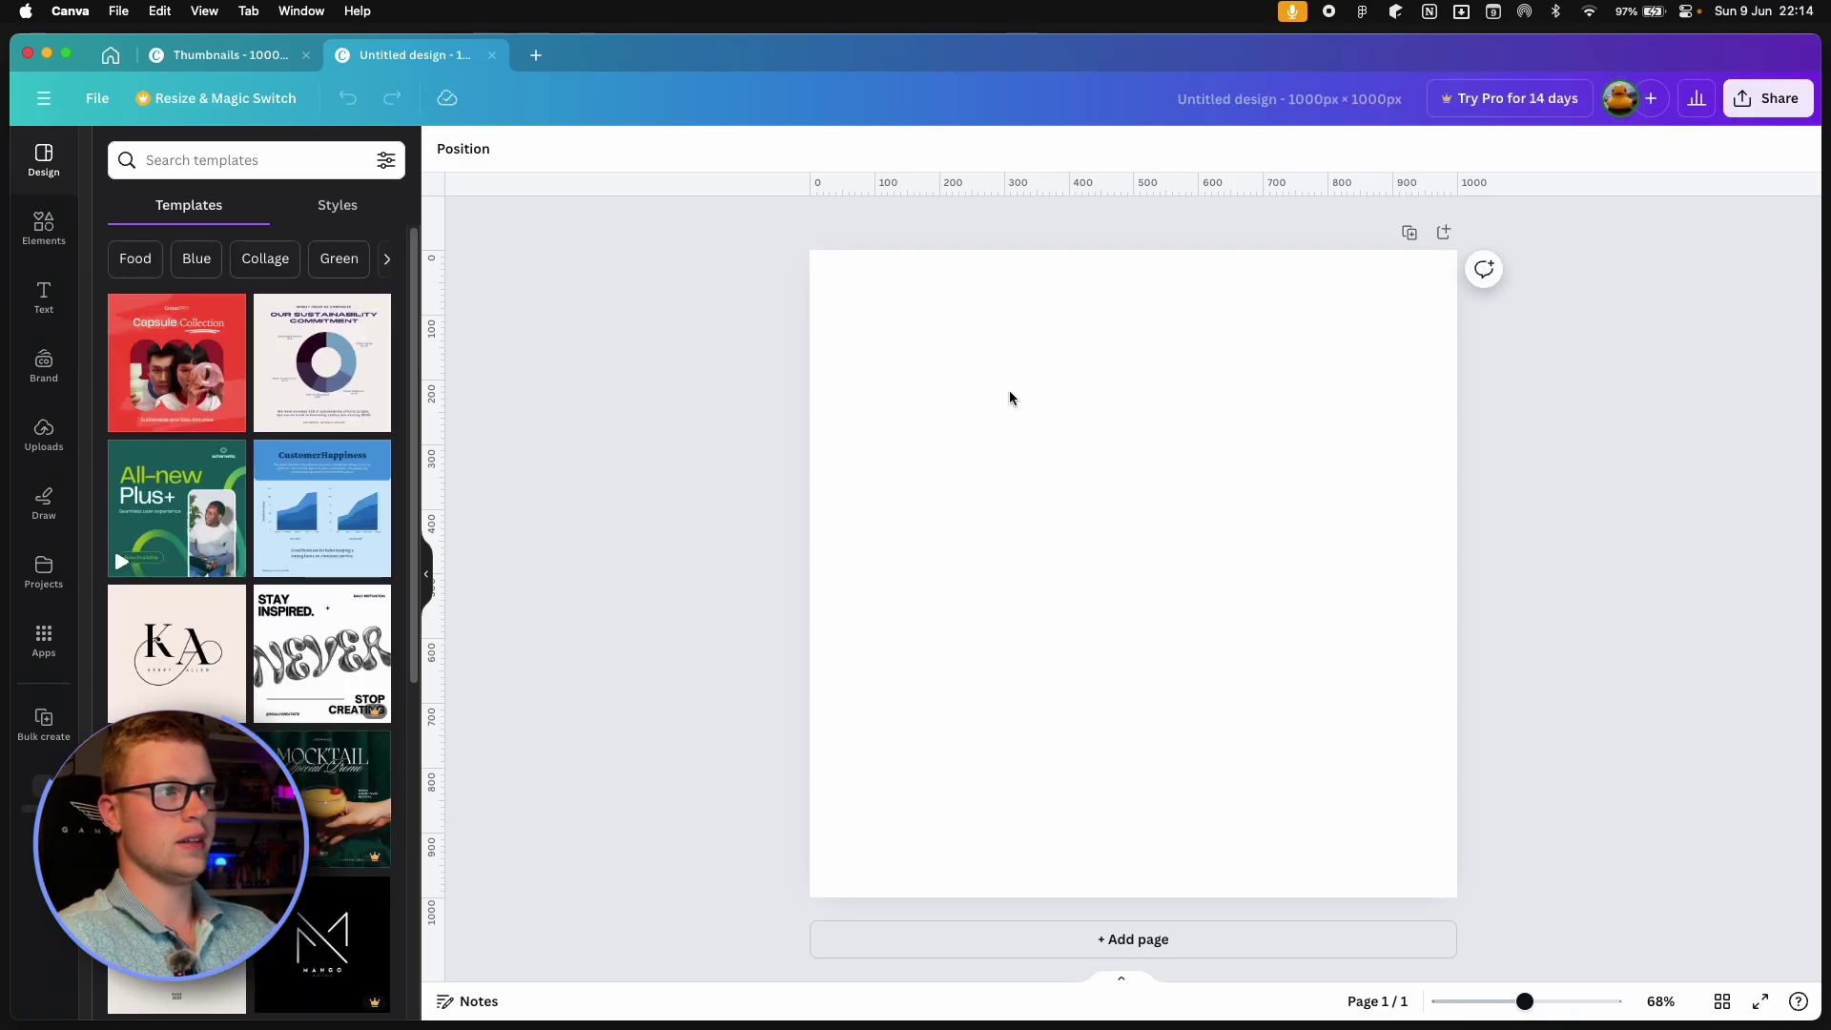
Add the recently used tablet frame, rotated to landscape and enlarged across the page.
{"action": "left_click", "coordinate": [1013, 395]}
{"action": "left_click", "coordinate": [44, 227]}
{"action": "left_click", "coordinate": [269, 162]}
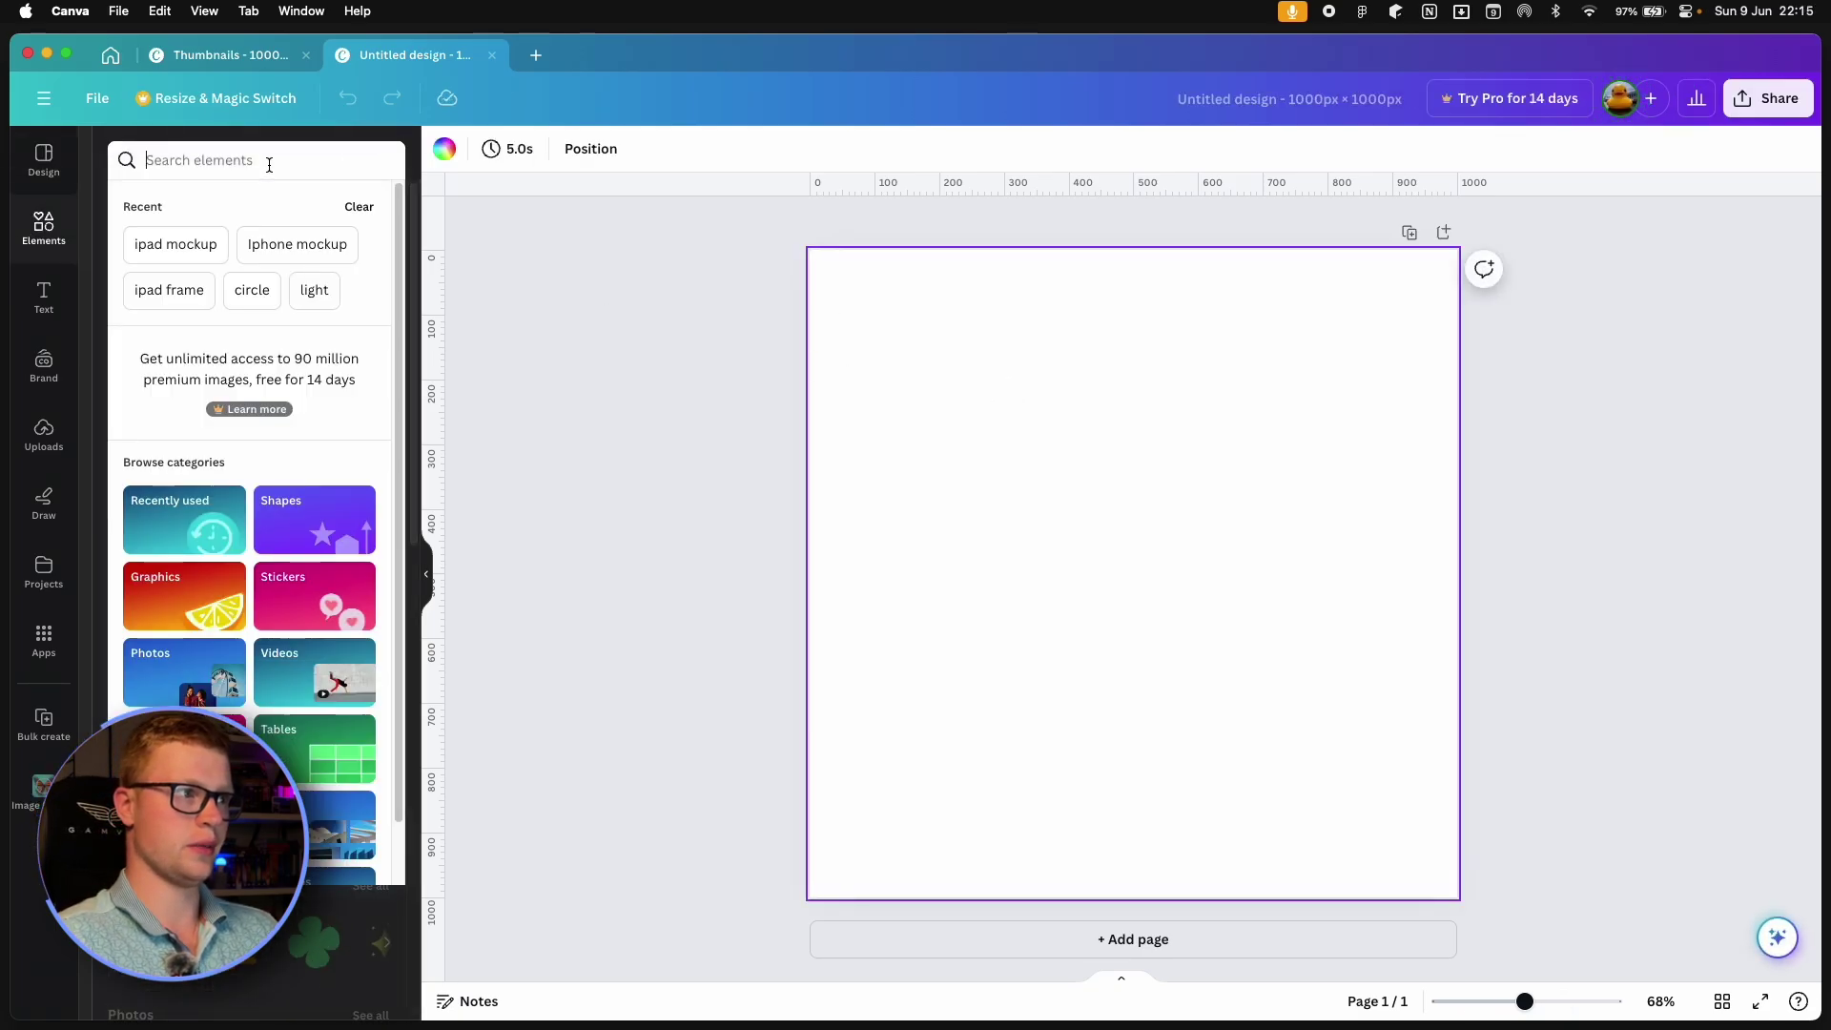
{"action": "left_click", "coordinate": [502, 269]}
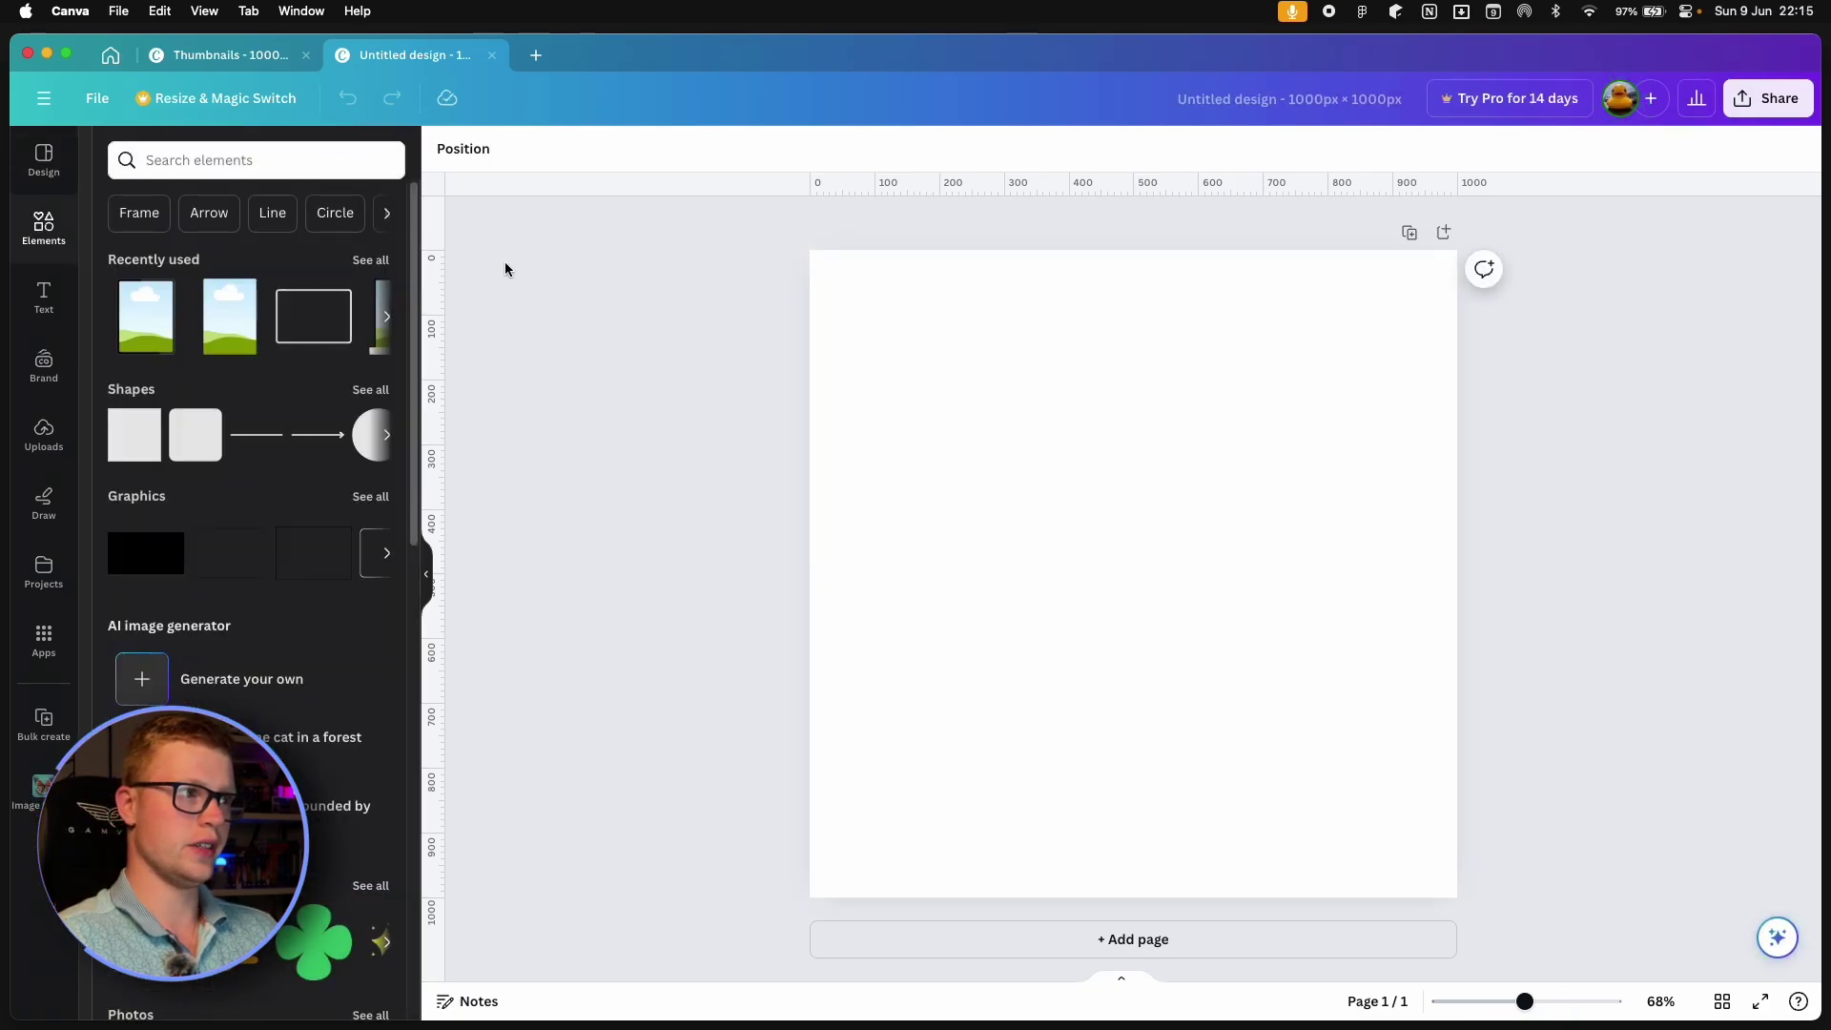
{"action": "left_click", "coordinate": [150, 327]}
{"action": "left_click_drag", "start_coordinate": [1181, 548], "coordinate": [1099, 502]}
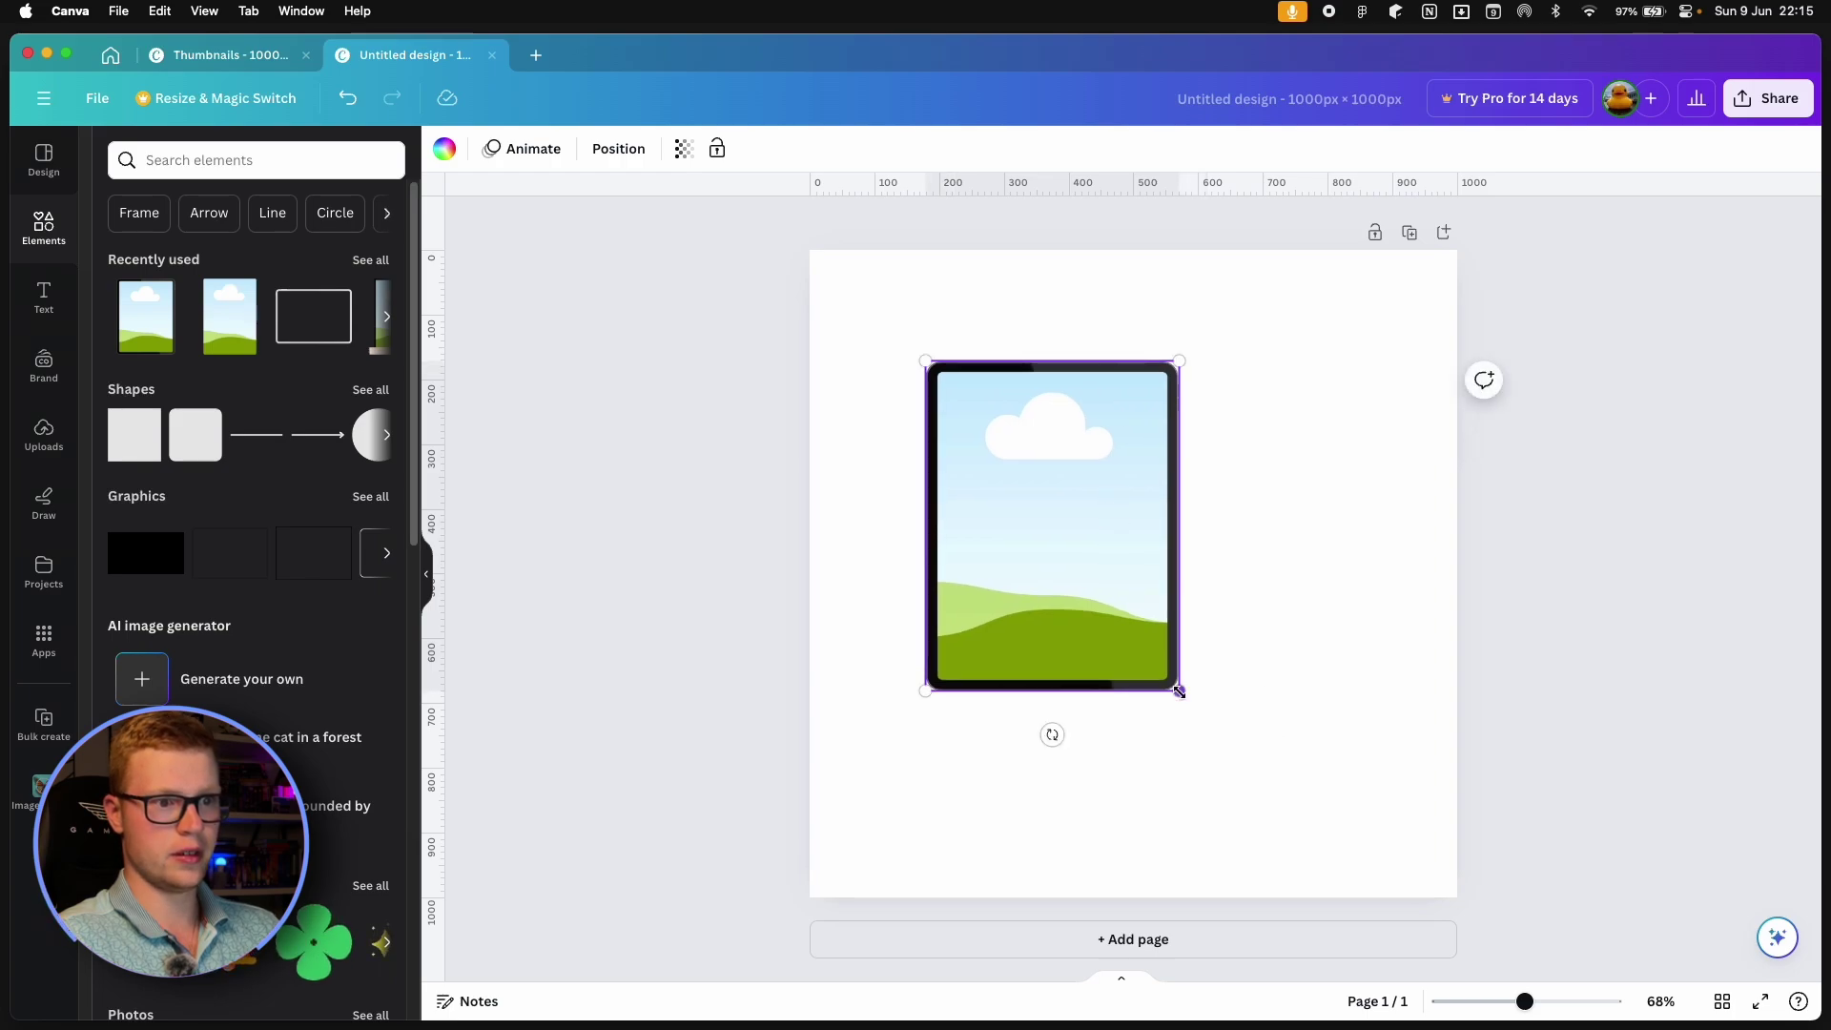
{"action": "left_click_drag", "start_coordinate": [1052, 735], "coordinate": [1219, 524]}
{"action": "mouse_move", "coordinate": [1210, 654]}
{"action": "left_mouse_down"}
{"action": "mouse_move", "coordinate": [1412, 765]}
{"action": "mouse_move", "coordinate": [1231, 683]}
{"action": "left_mouse_up"}
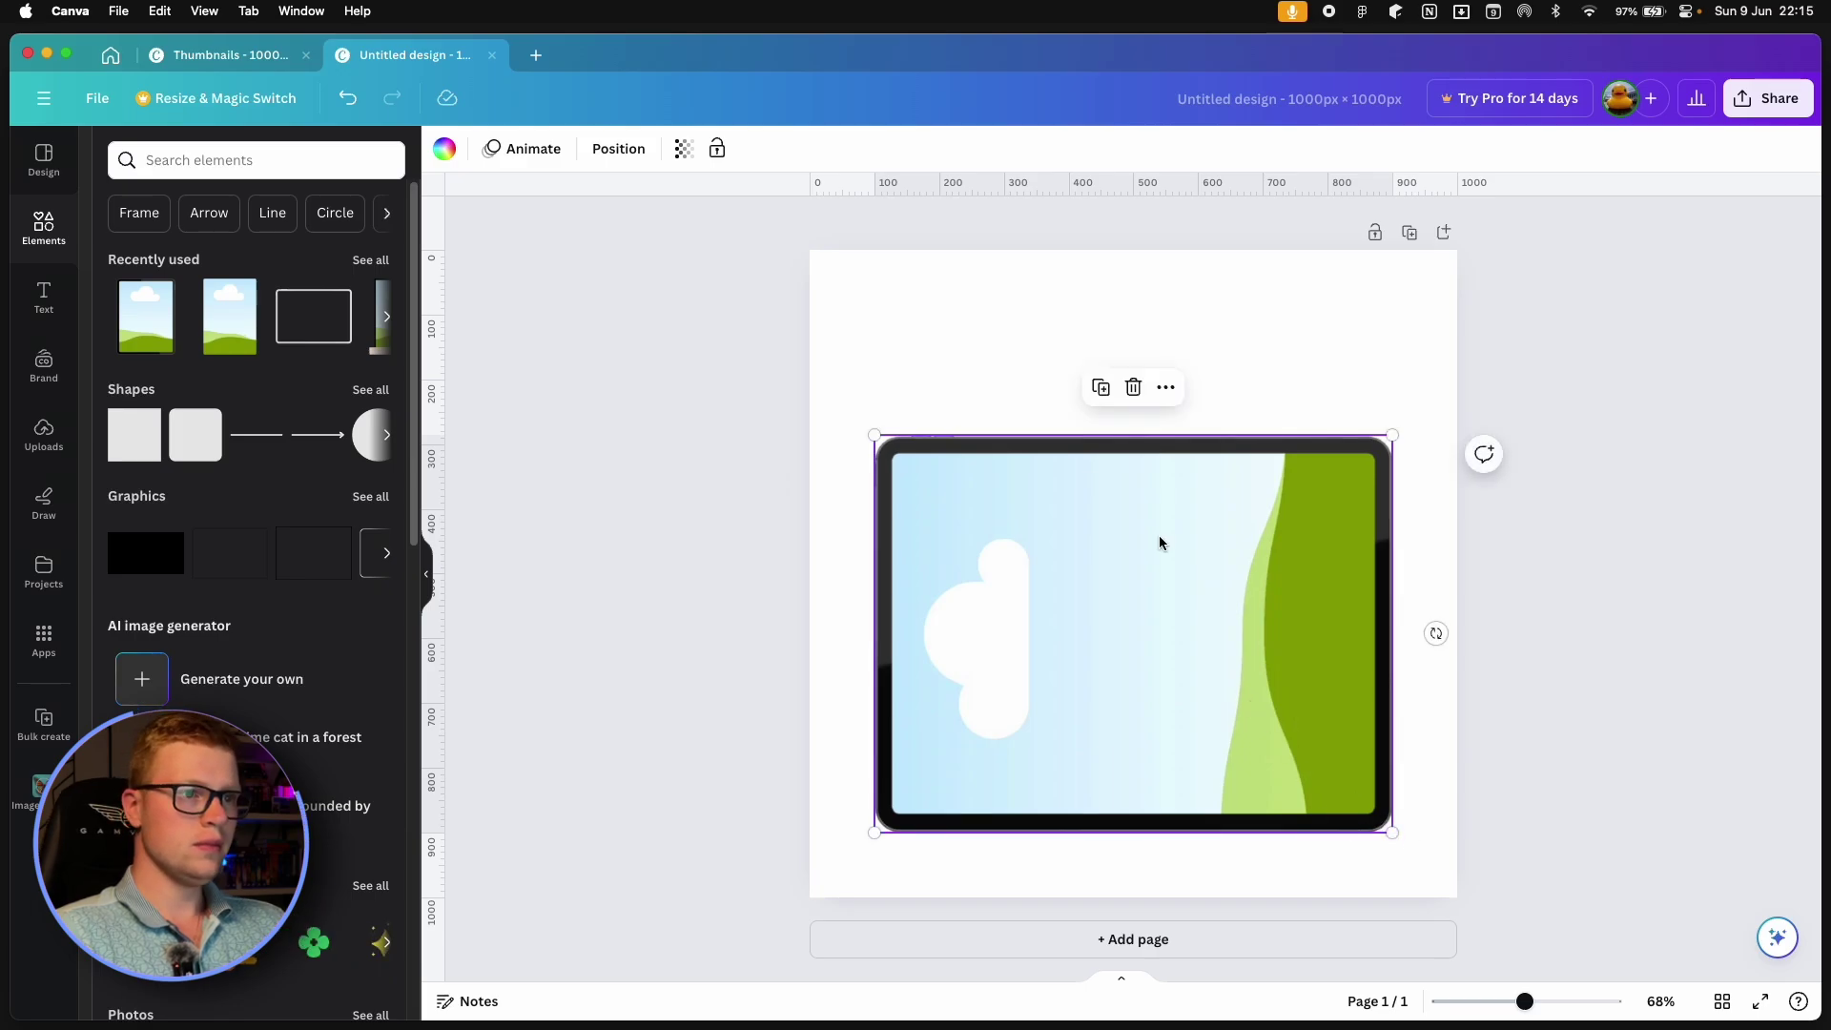
{"action": "left_click", "coordinate": [925, 408]}
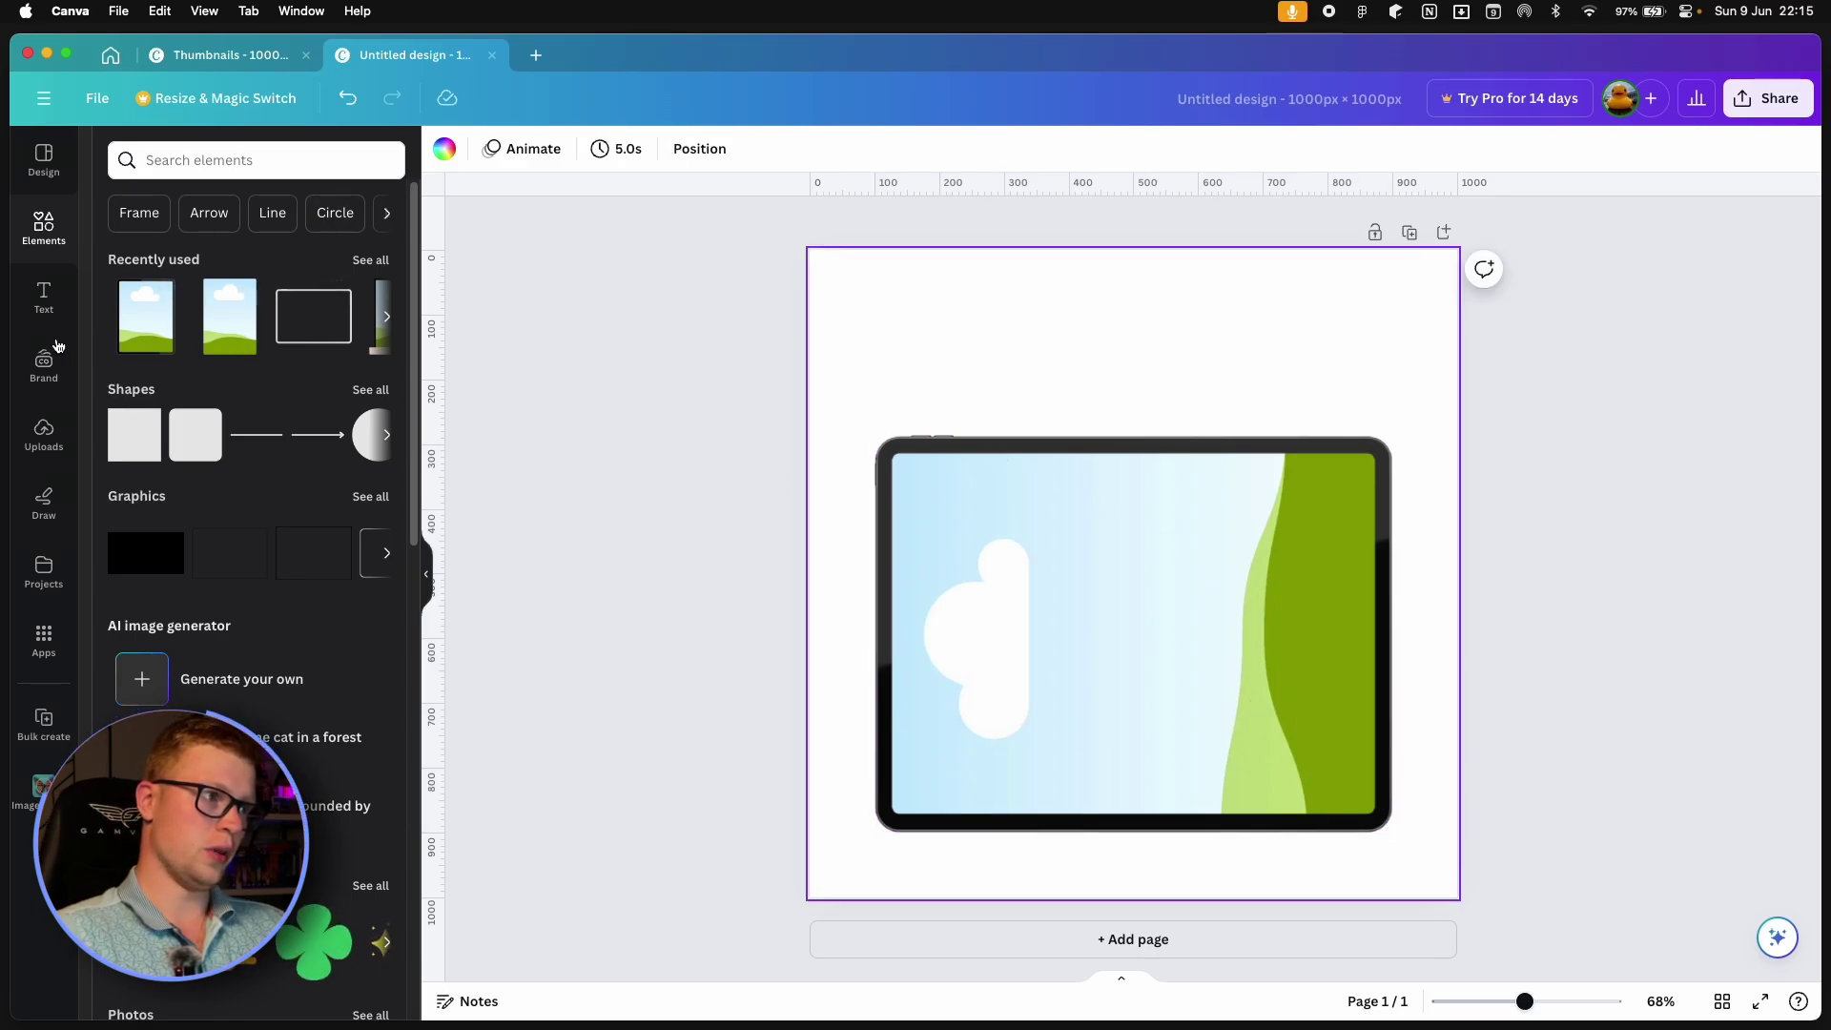
Find the 'made for notion' upload and place the small white badge at the top-left.
{"action": "left_click", "coordinate": [44, 434]}
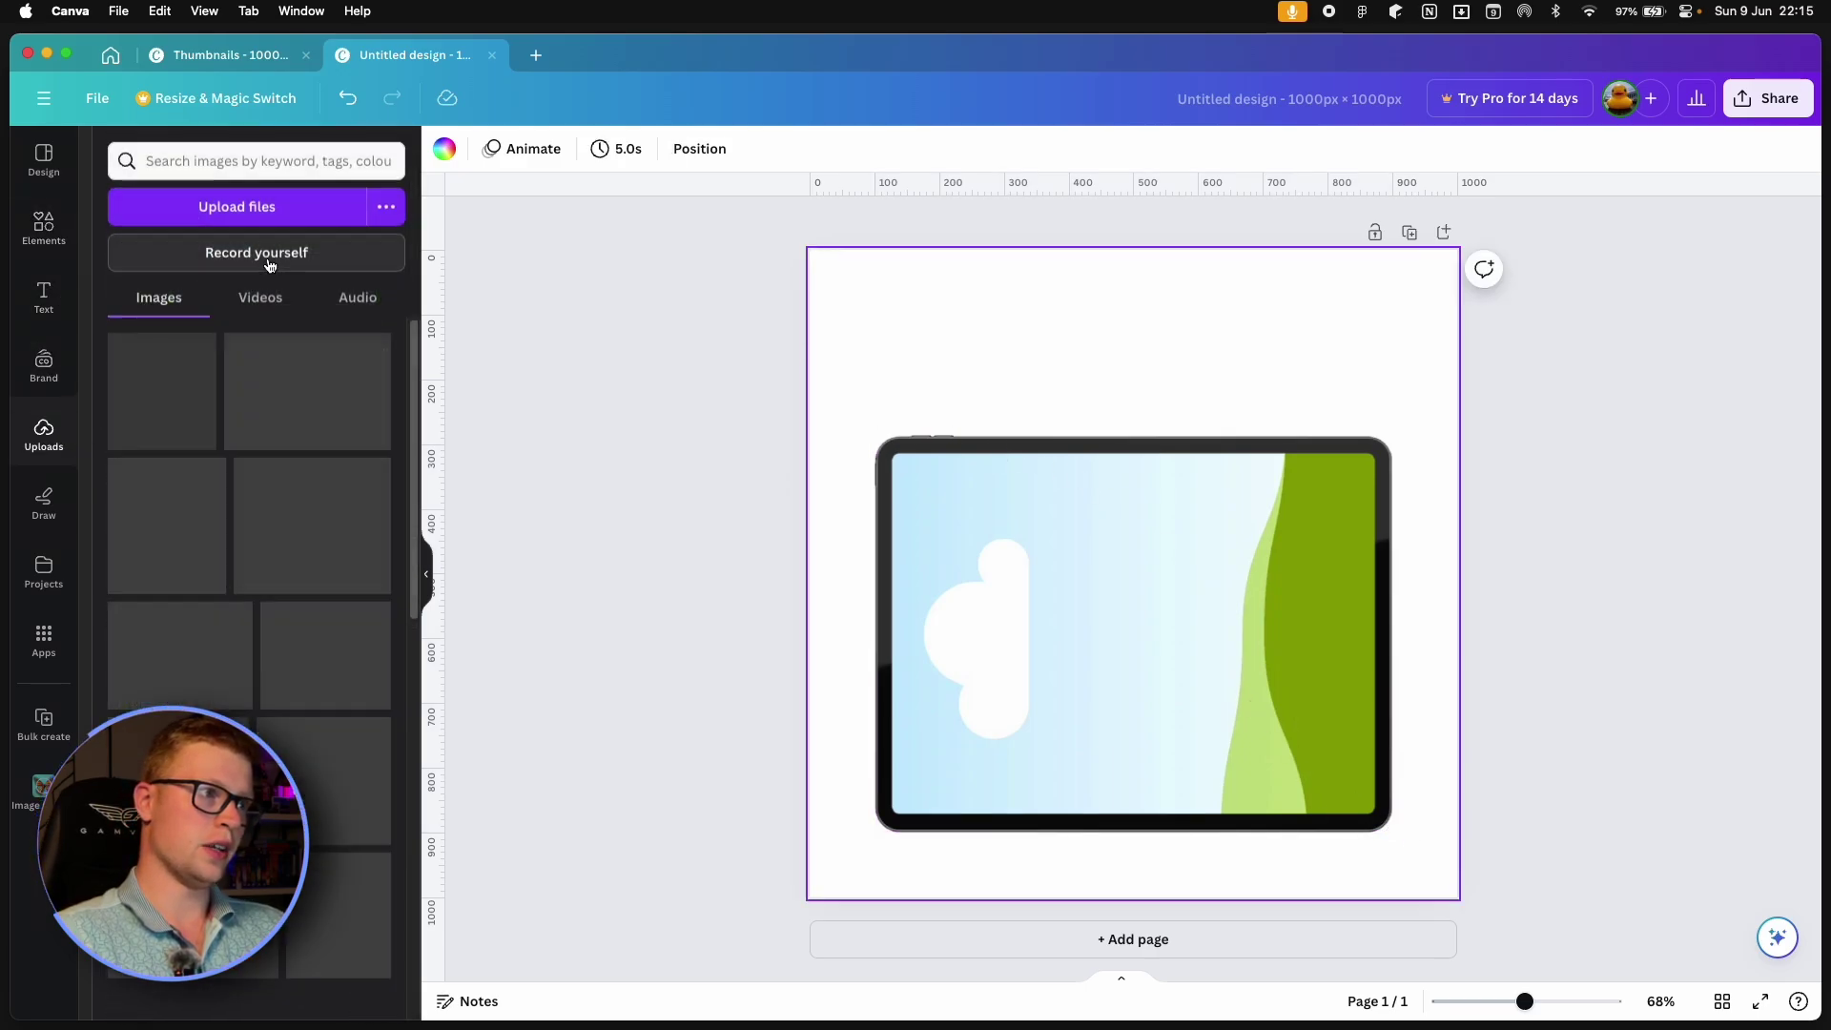
{"action": "left_click", "coordinate": [217, 161]}
{"action": "type", "text": "made for notion"}
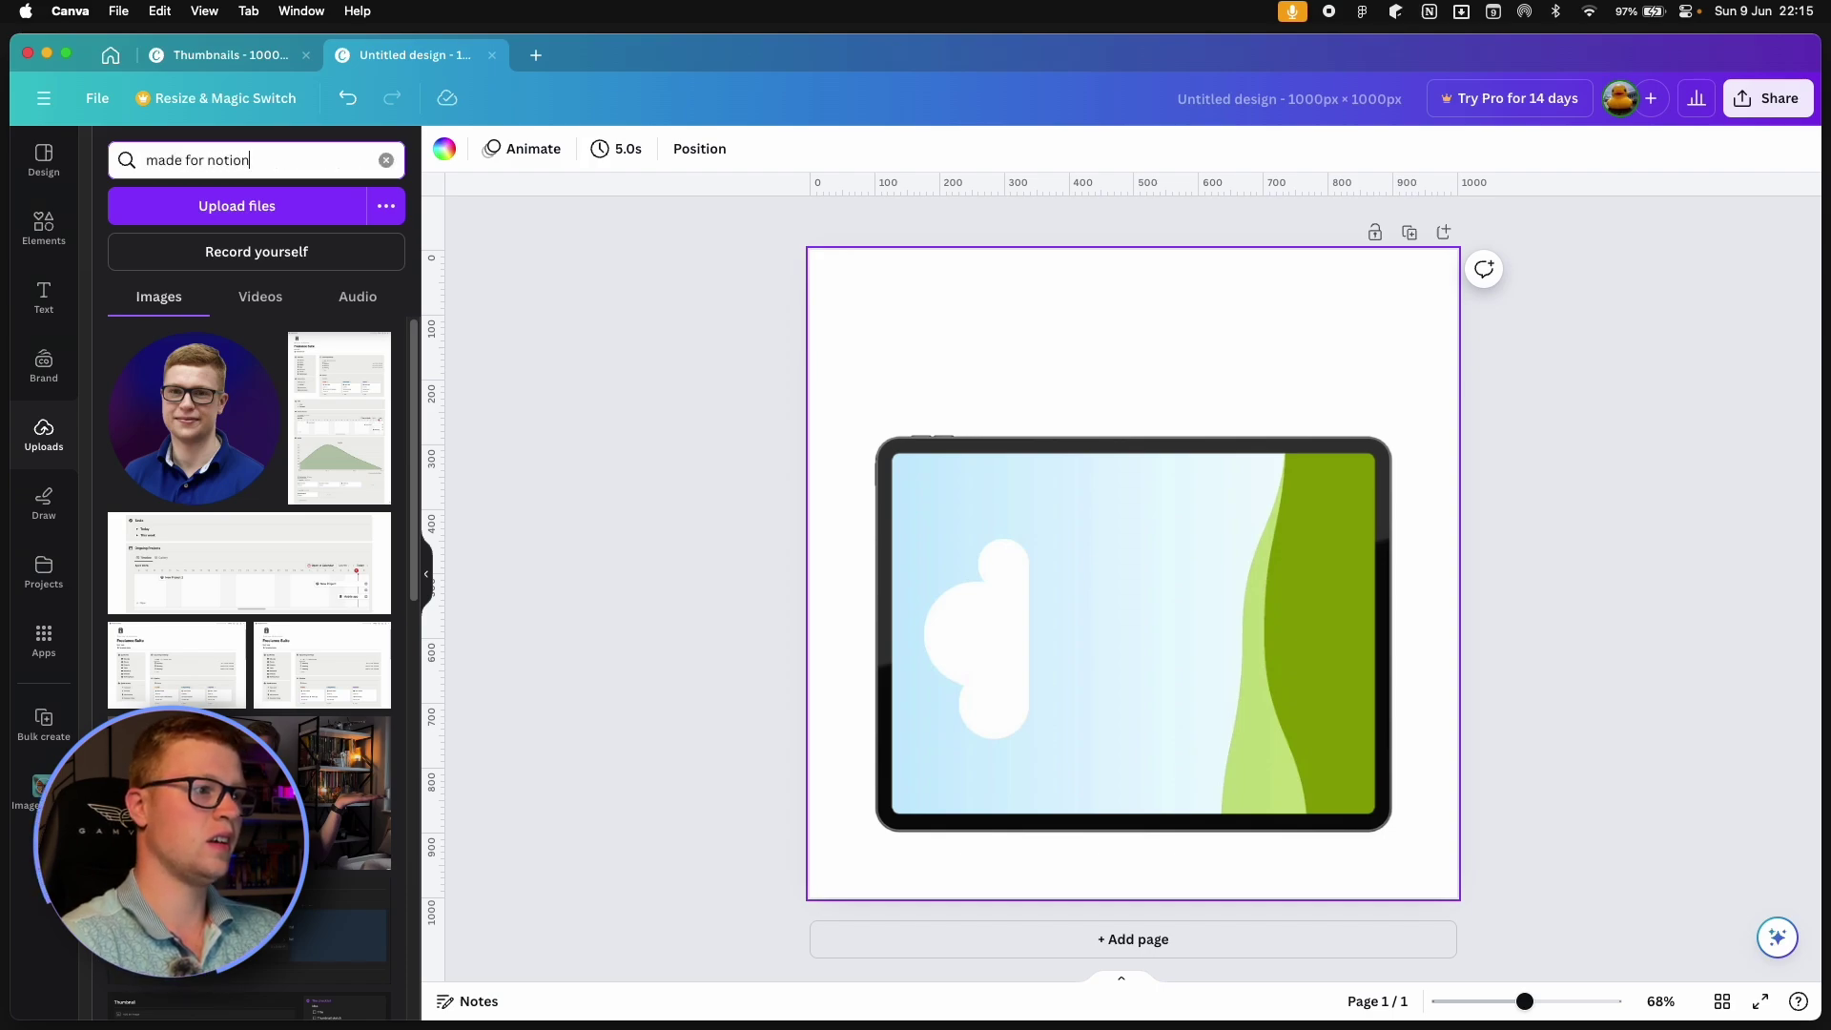
{"action": "key", "text": "Return"}
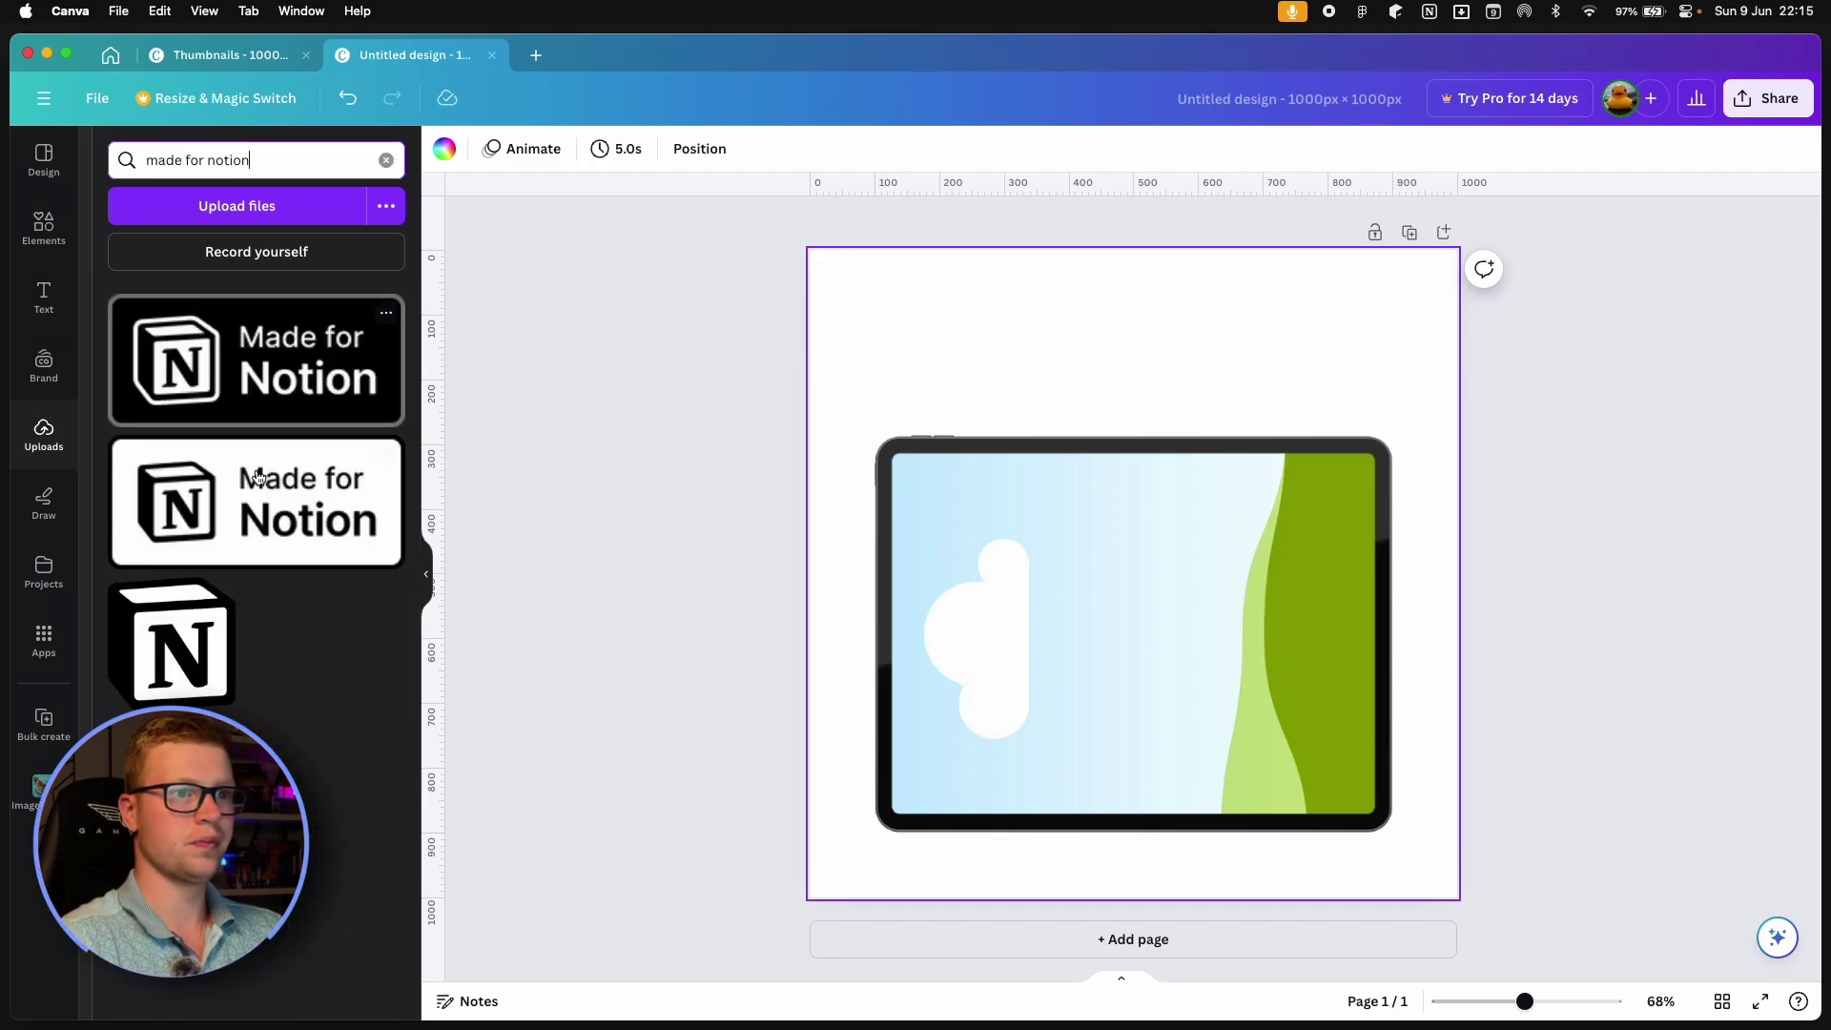
{"action": "left_click_drag", "start_coordinate": [257, 481], "coordinate": [1172, 527]}
{"action": "left_click_drag", "start_coordinate": [1392, 689], "coordinate": [924, 354]}
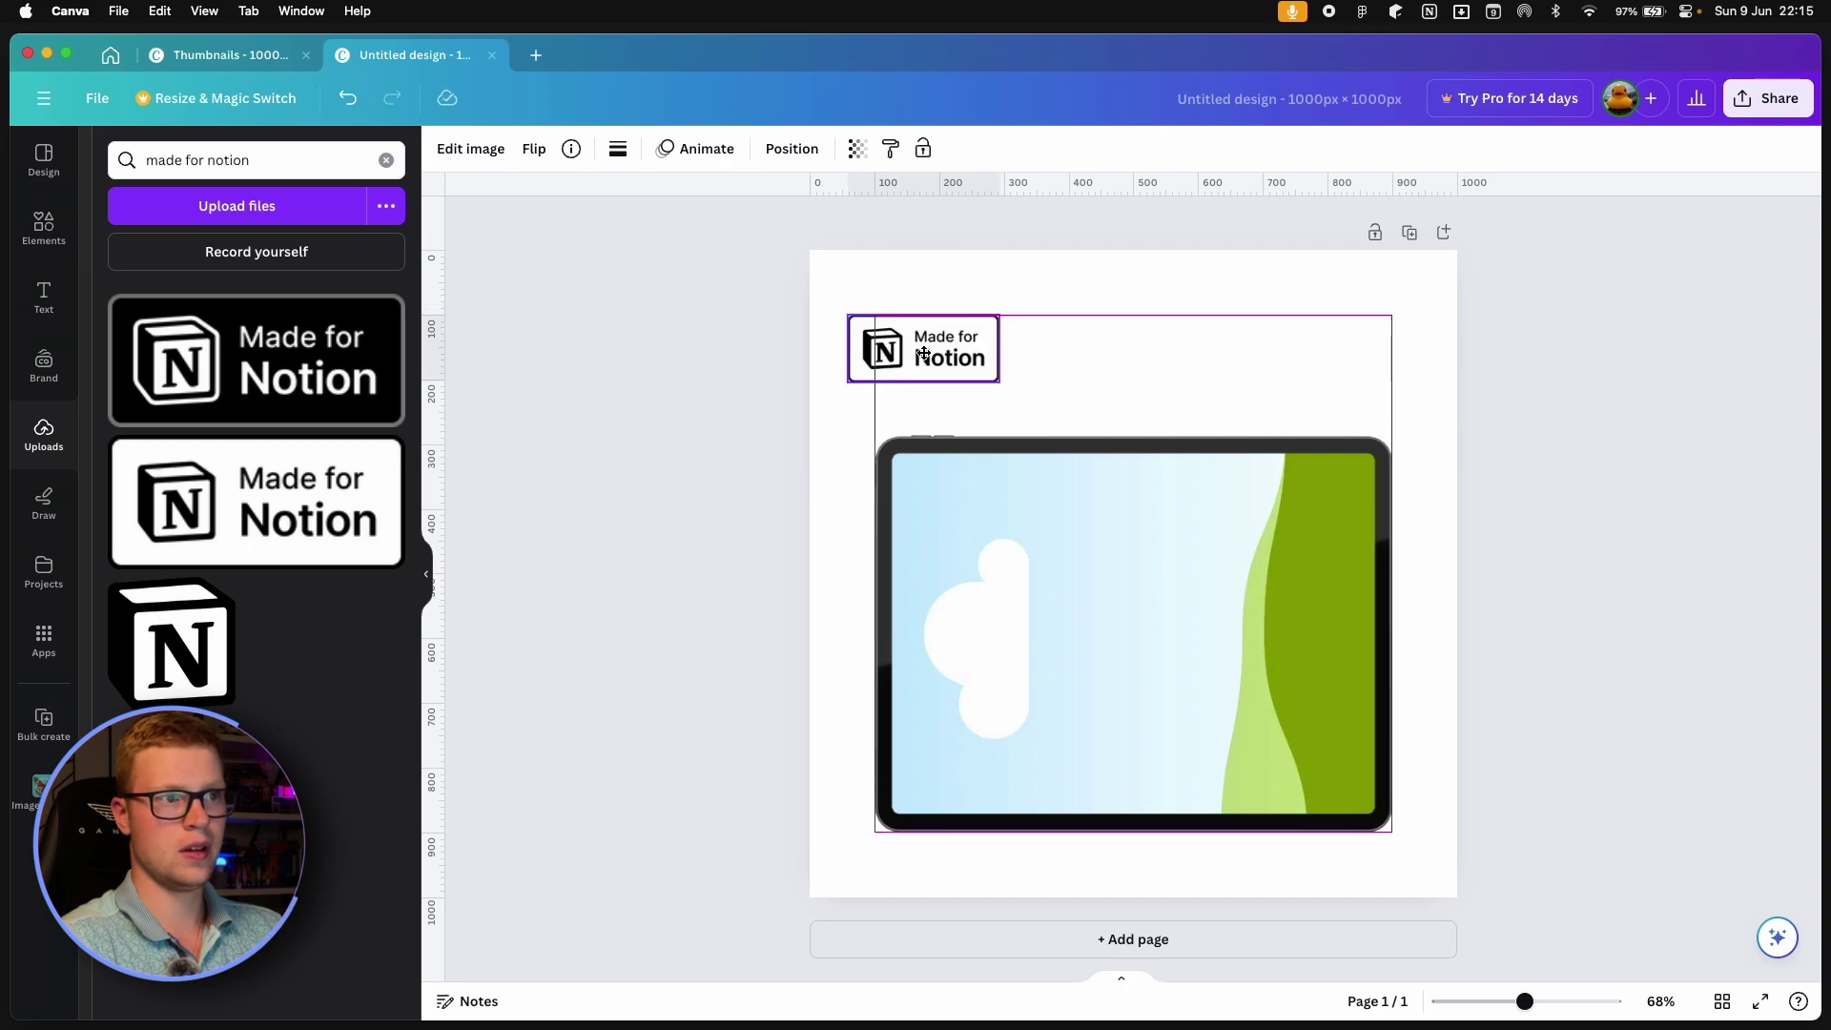
Add a 'Habit Tracker' text box in bold Rubik Mono.
{"action": "left_click", "coordinate": [841, 219]}
{"action": "type", "text": "text"}
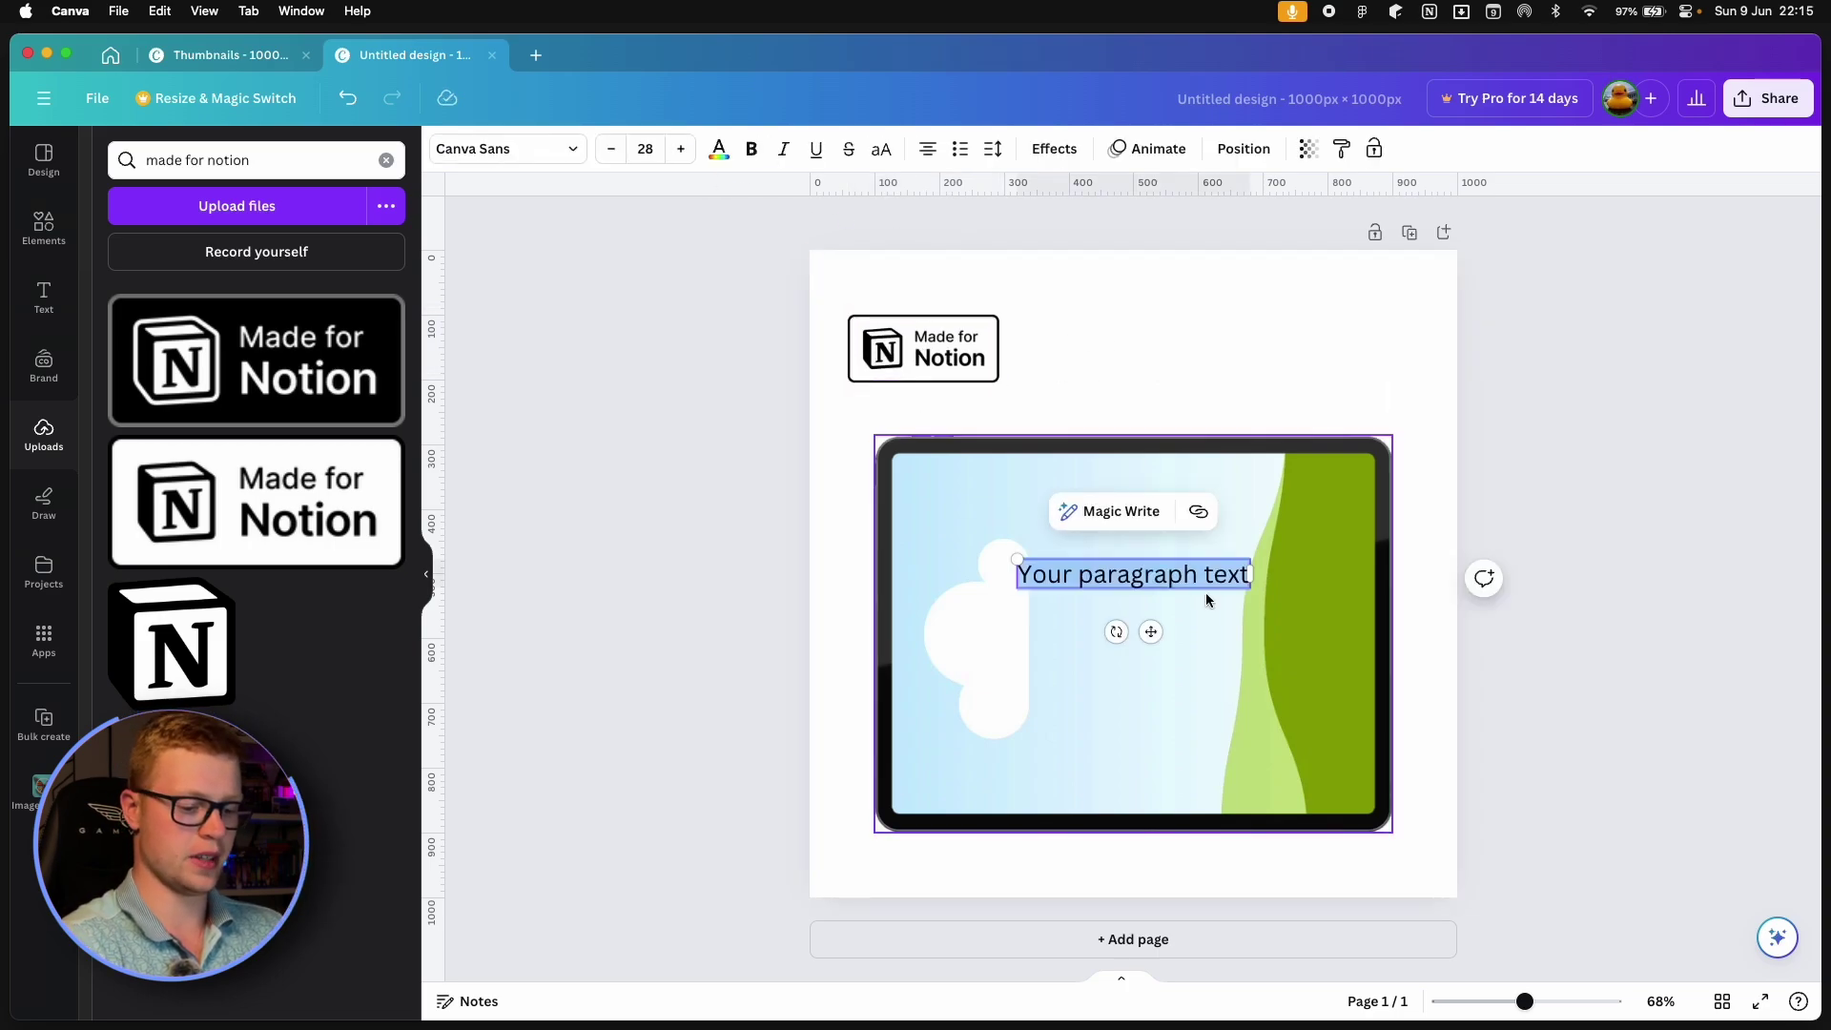
{"action": "type", "text": "Habit"}
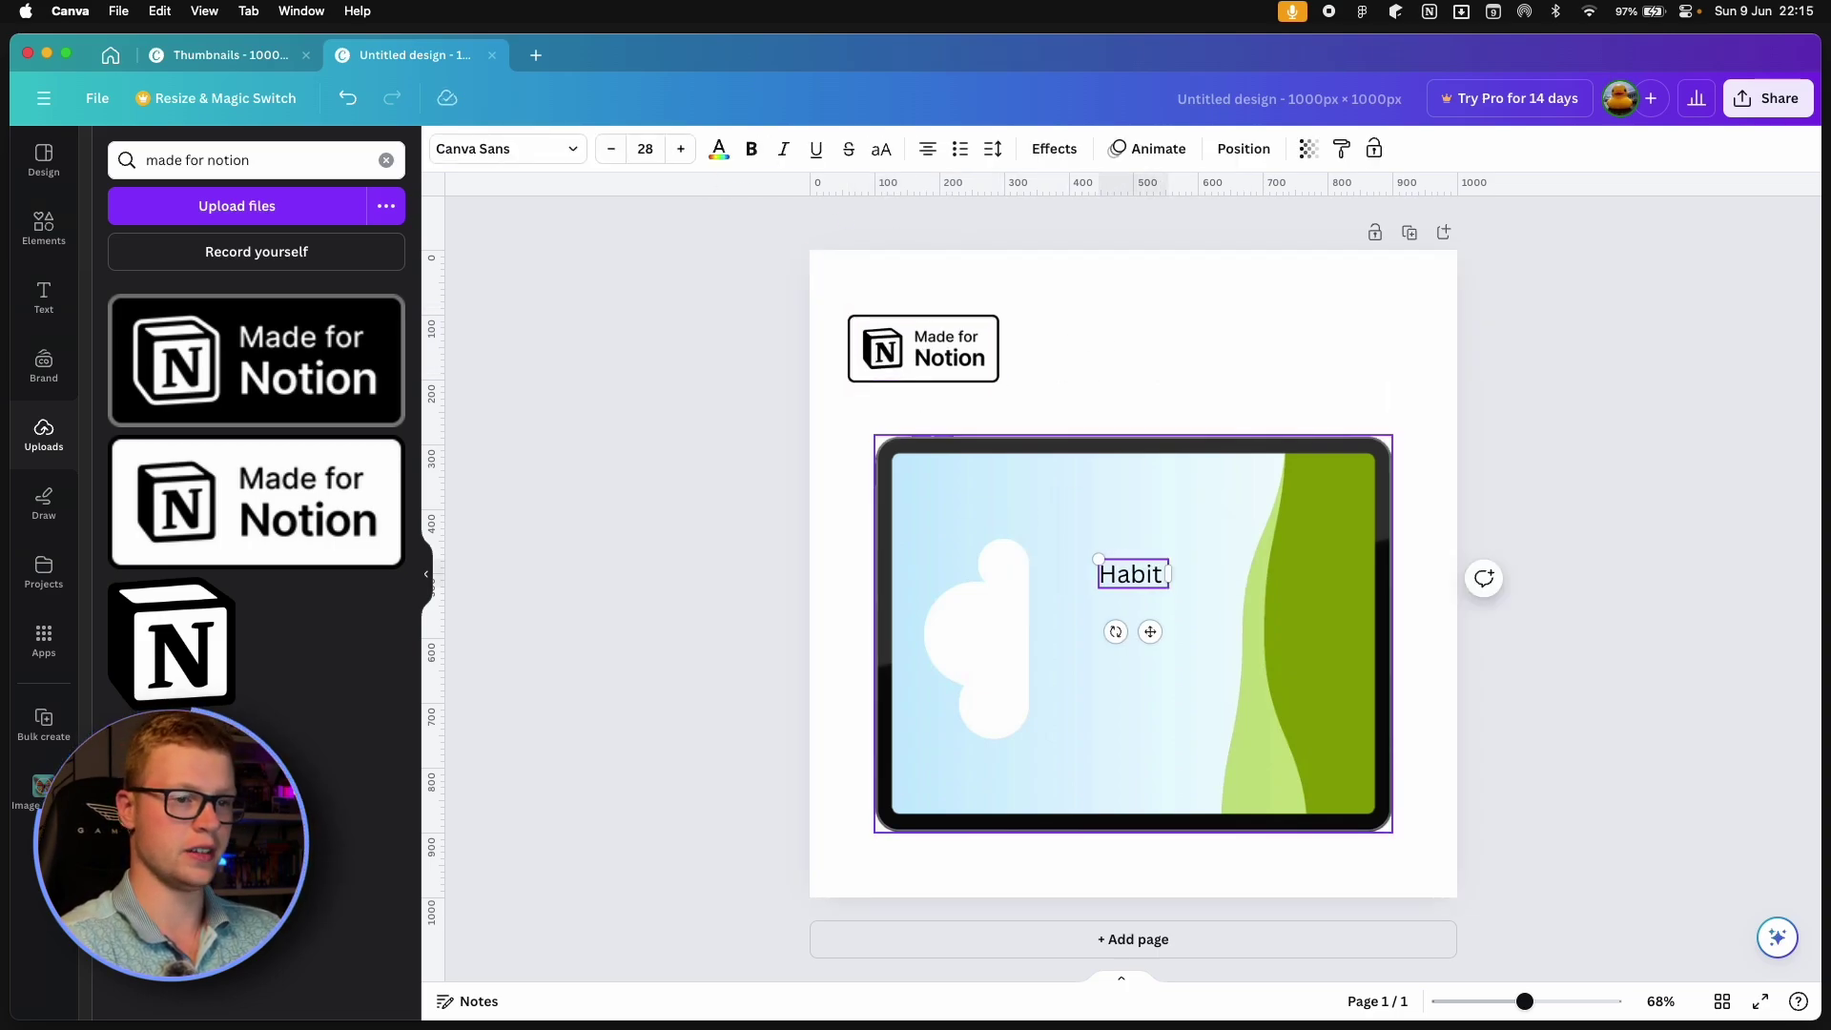
{"action": "type", "text": " Tracker"}
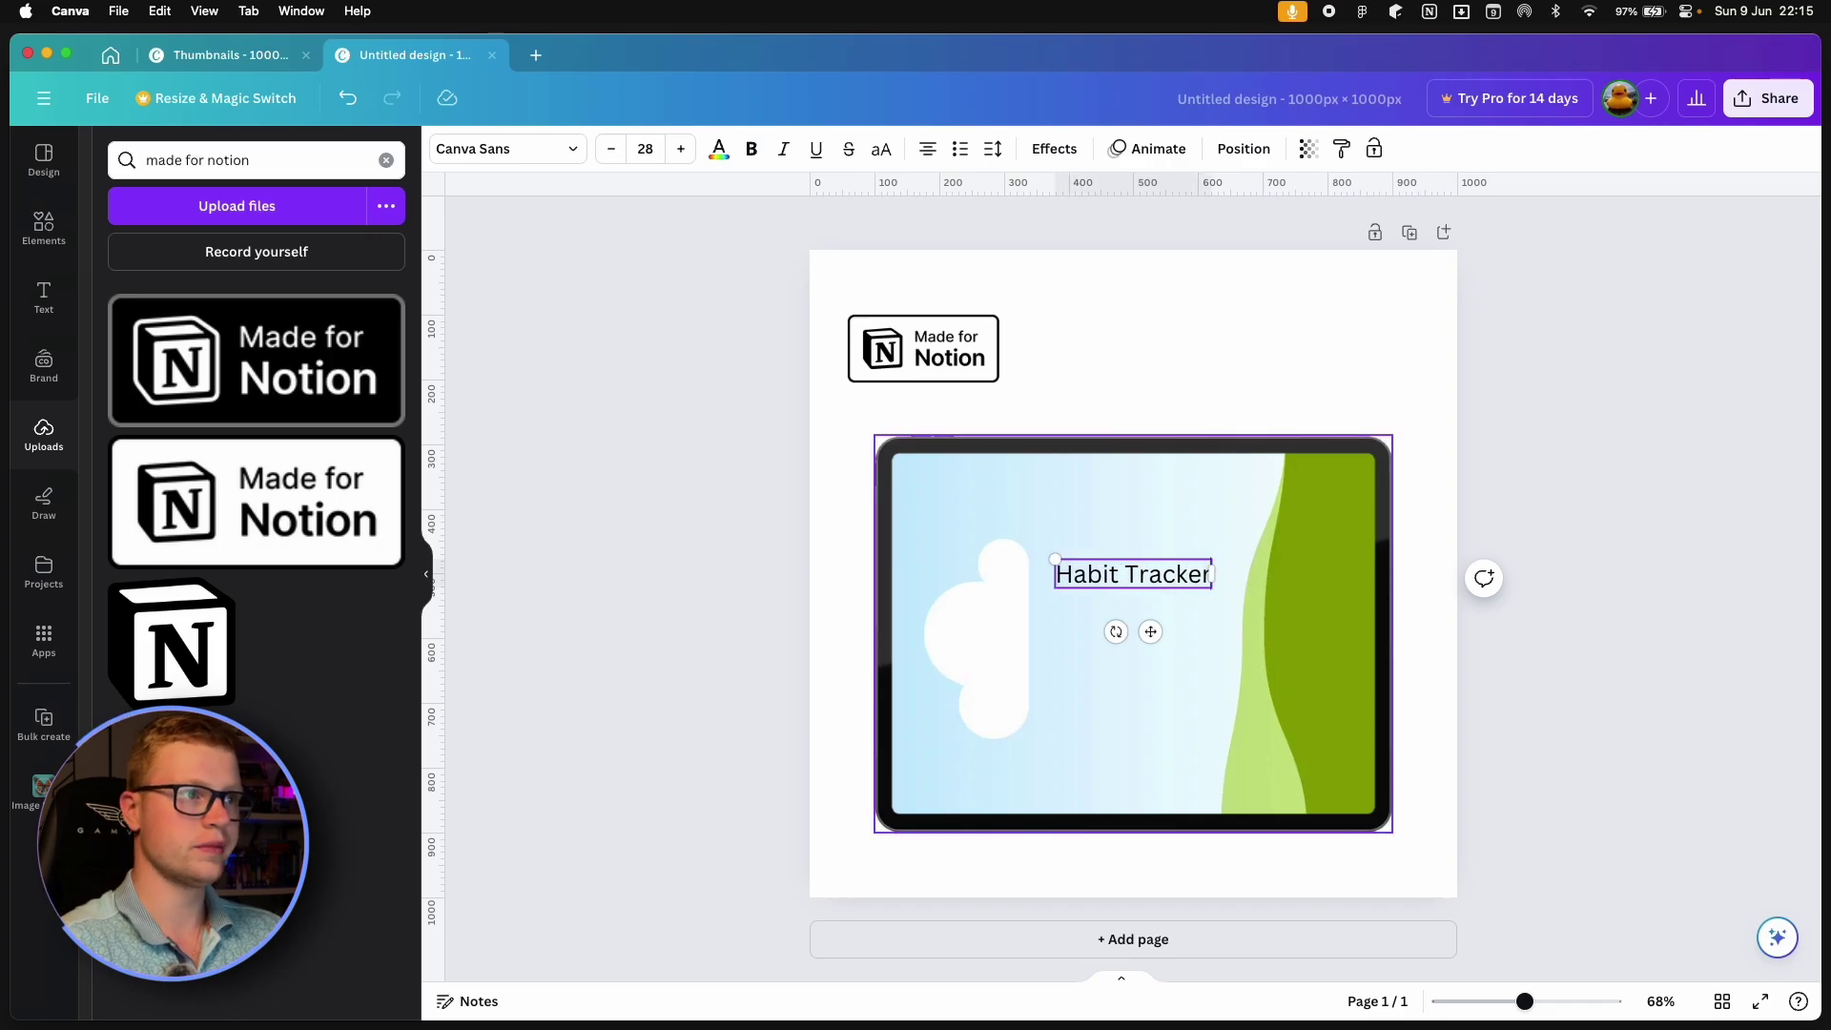
{"action": "key", "text": "super+a"}
{"action": "left_click", "coordinate": [750, 150]}
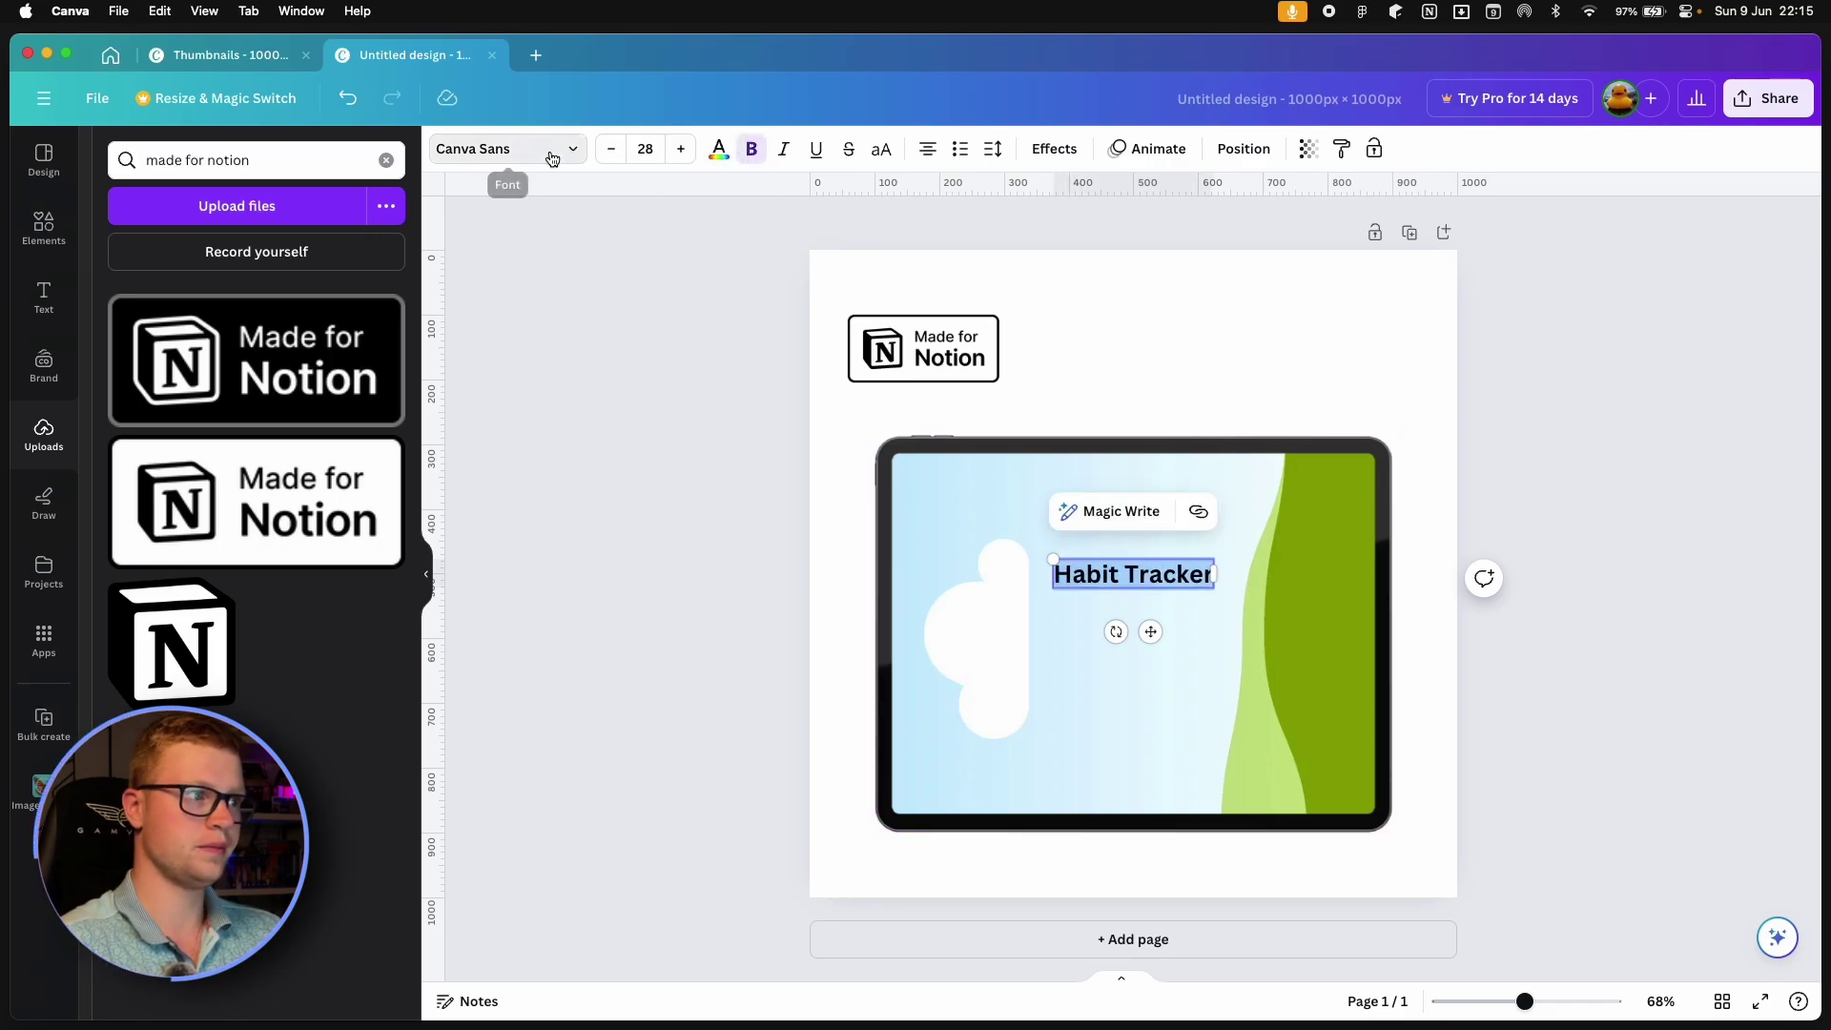
{"action": "left_click", "coordinate": [506, 148]}
{"action": "left_click", "coordinate": [213, 424]}
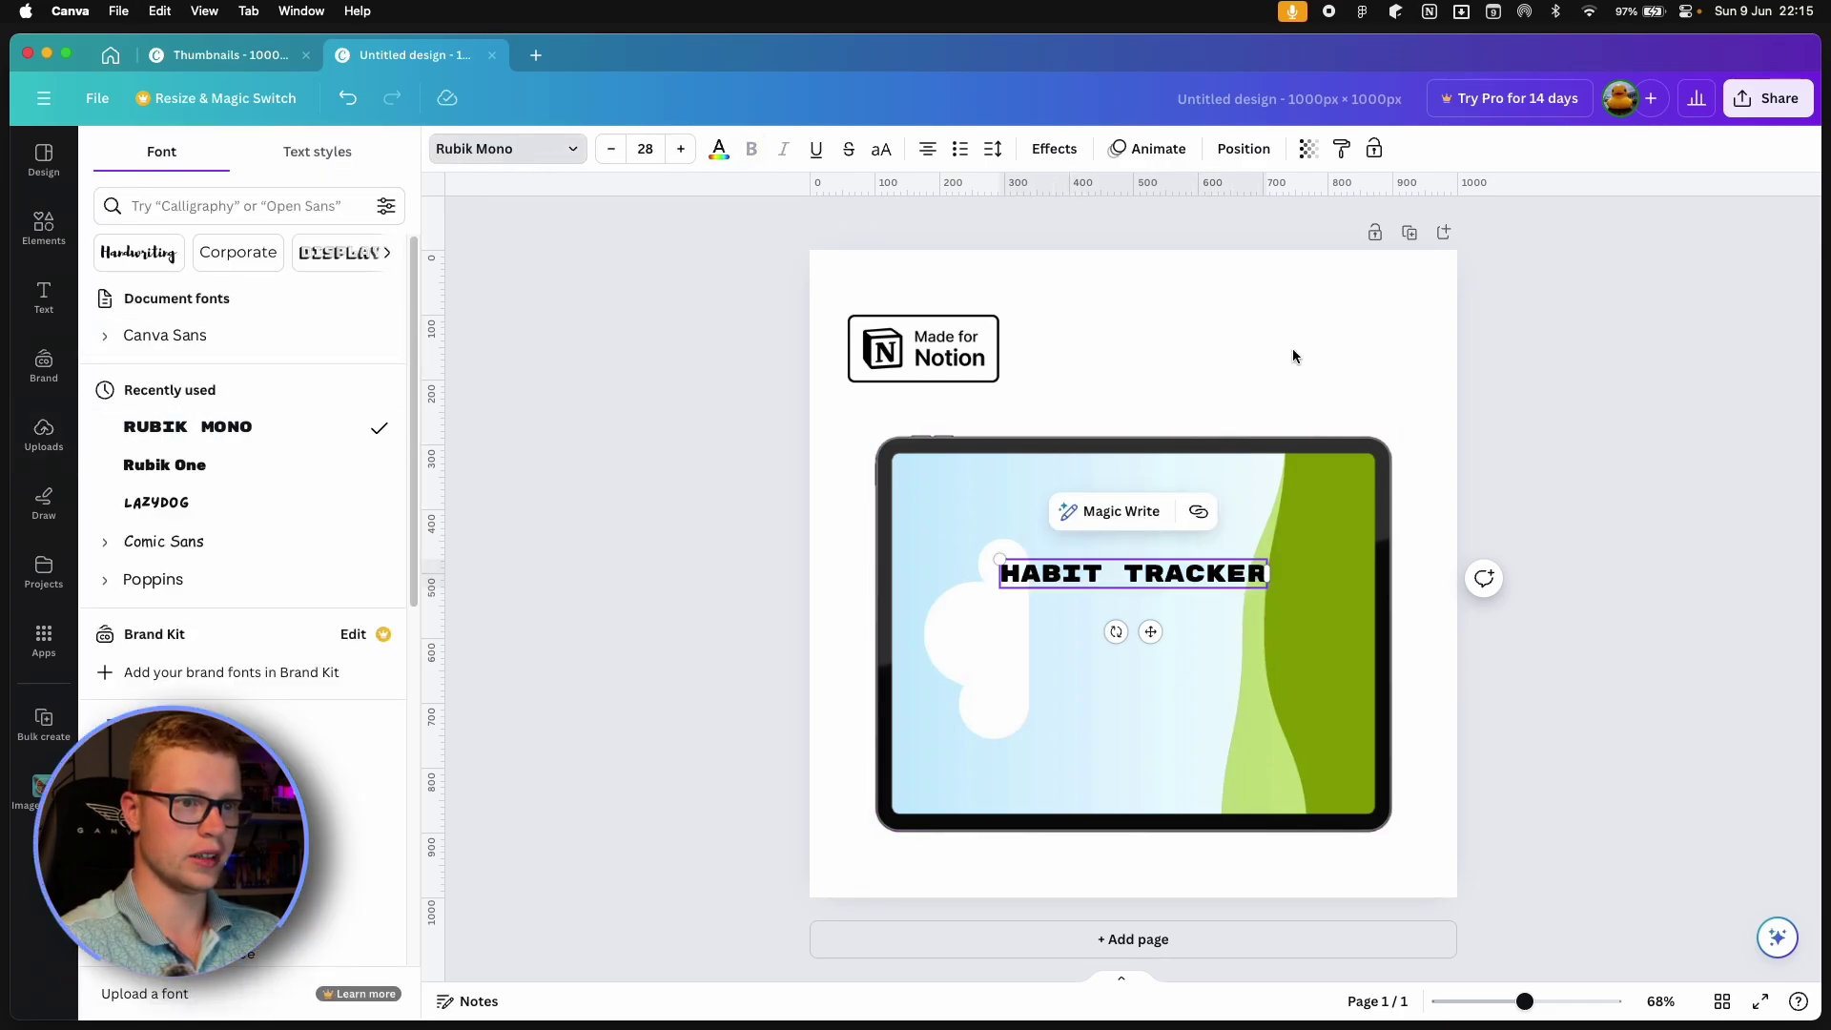
{"action": "left_click", "coordinate": [1257, 579]}
Move the title beside the Made for Notion badge and raise its size to 31.
{"action": "left_click", "coordinate": [1182, 583]}
{"action": "left_click_drag", "start_coordinate": [1188, 583], "coordinate": [1252, 334]}
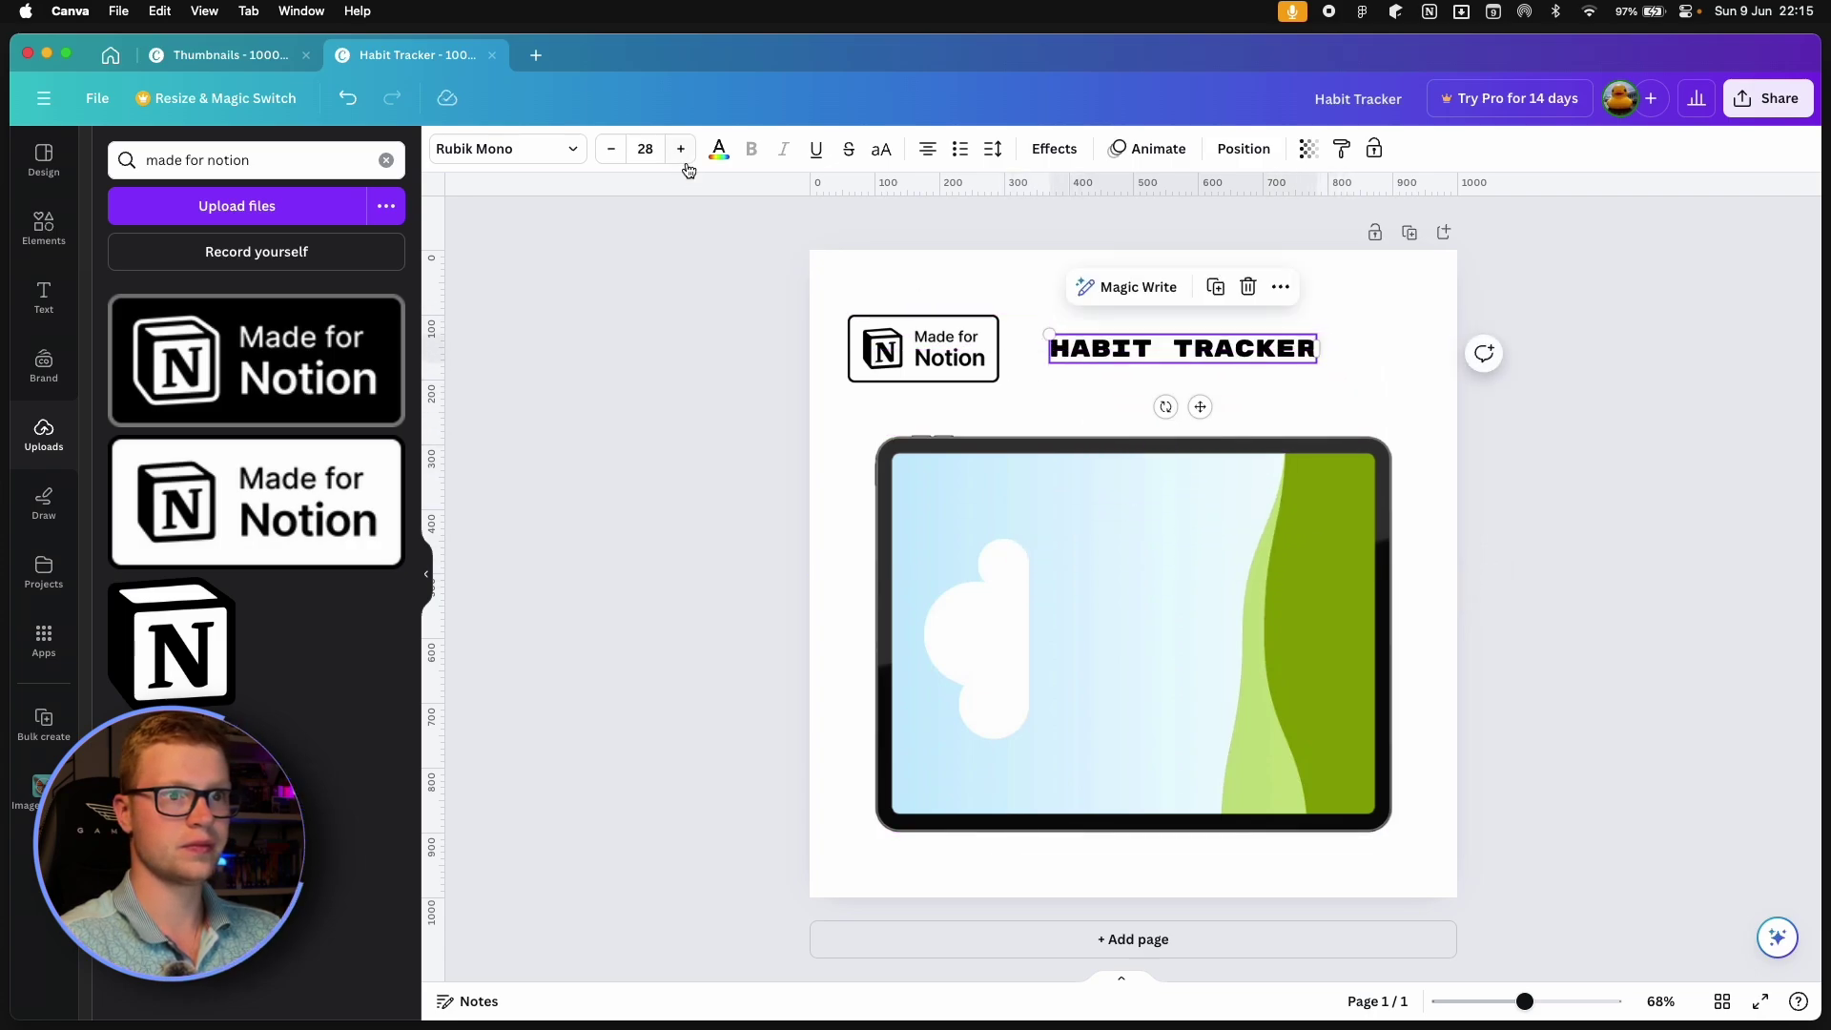
{"action": "left_click", "coordinate": [681, 150]}
{"action": "left_click", "coordinate": [681, 150]}
{"action": "left_click", "coordinate": [681, 150]}
Drop the Dashboard screenshot from the Desktop folder into the tablet frame.
{"action": "left_click", "coordinate": [1406, 390]}
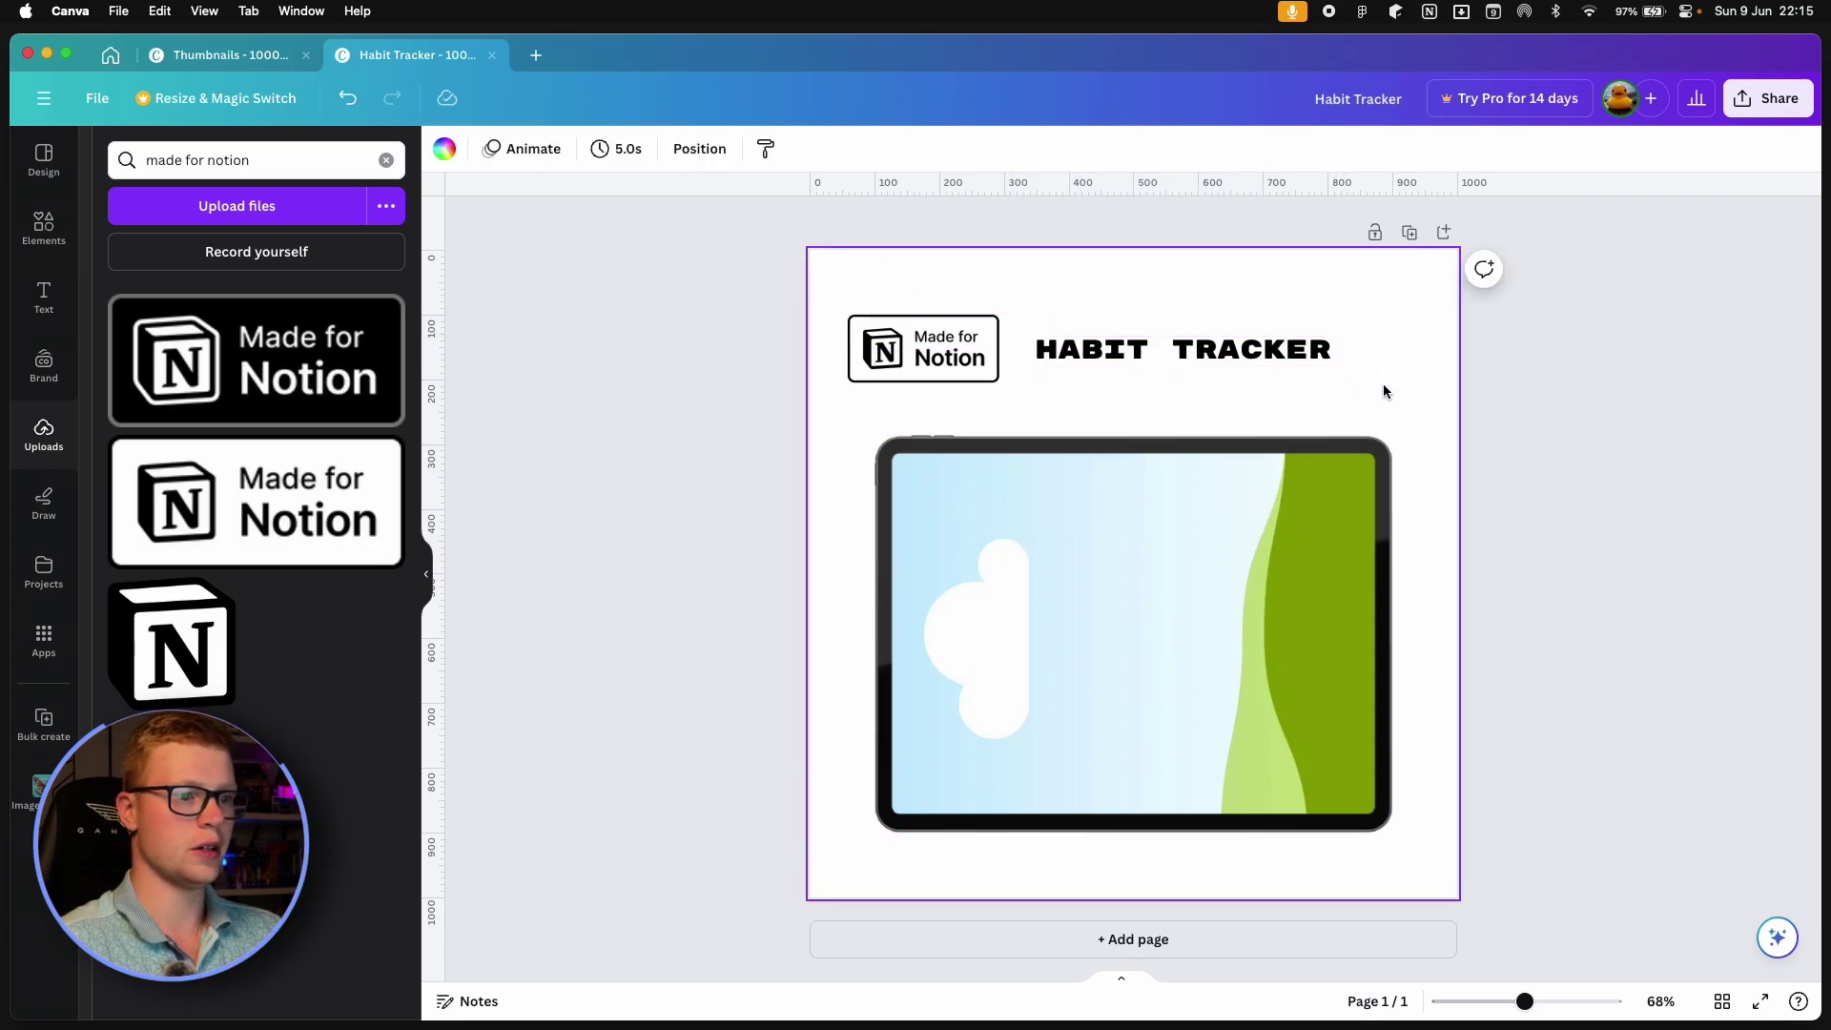
{"action": "mouse_move", "coordinate": [658, 1002]}
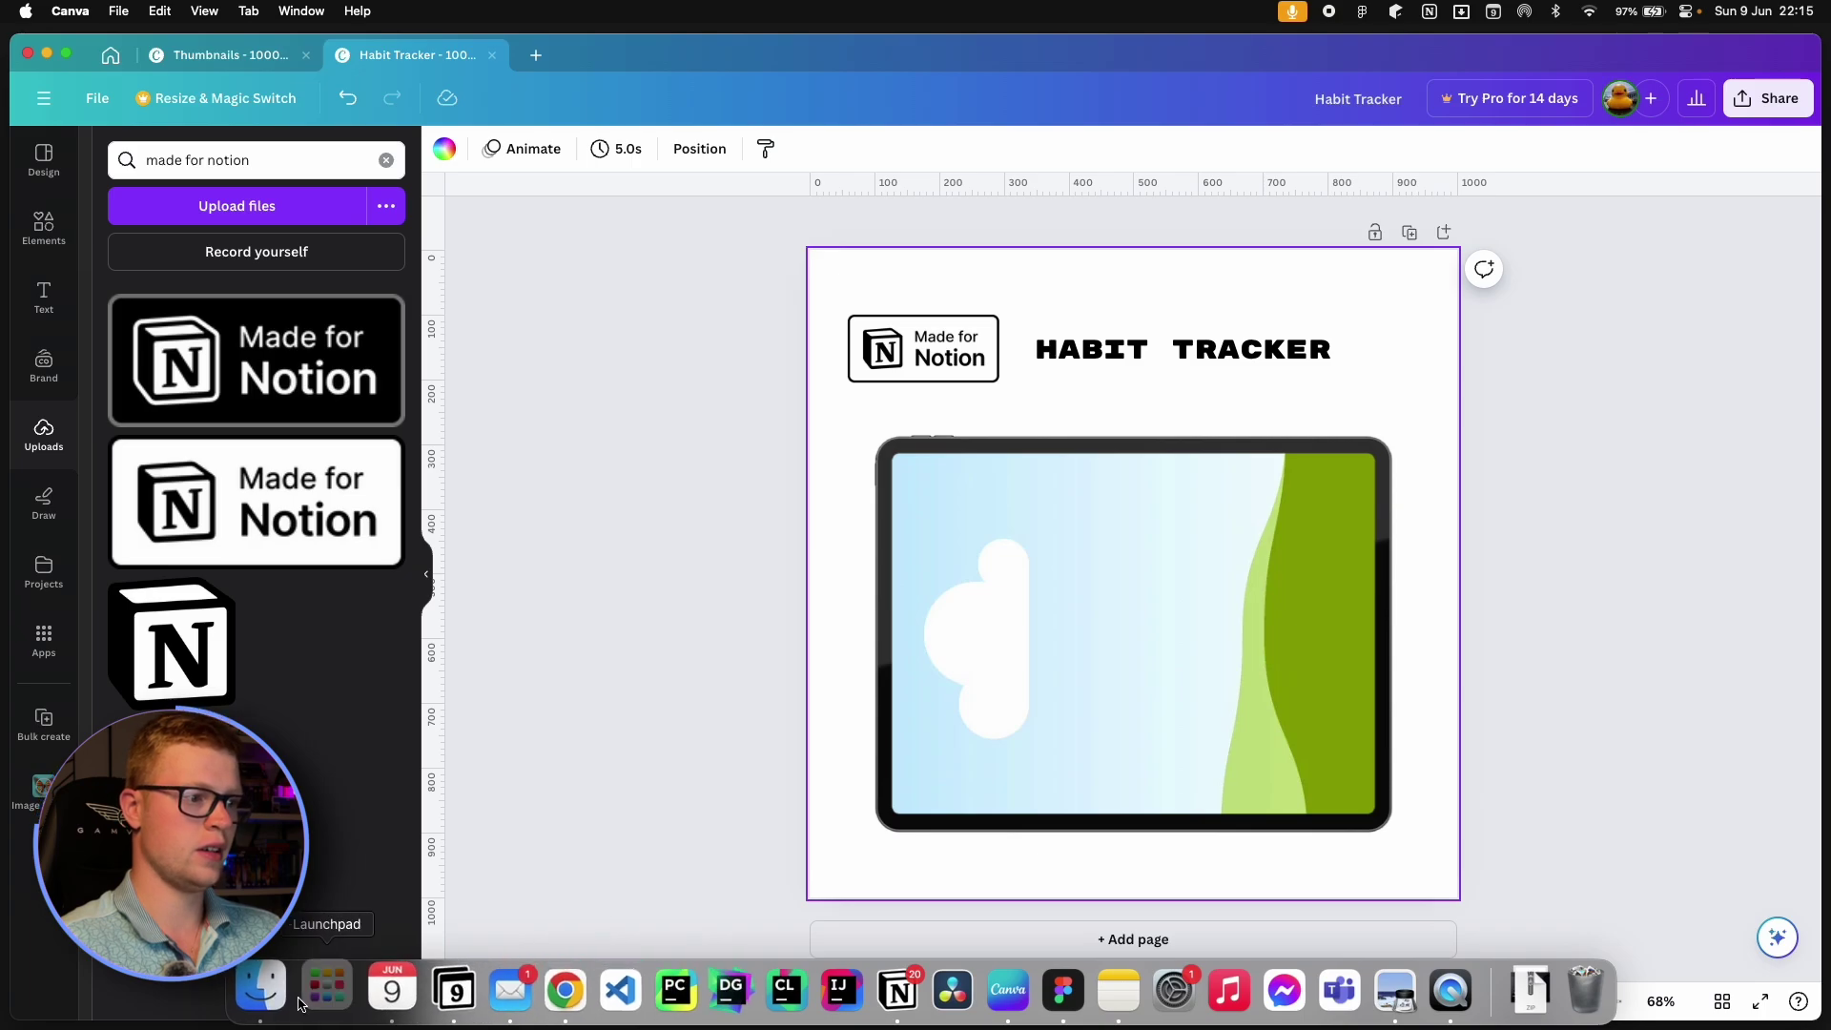
{"action": "left_click", "coordinate": [293, 1001]}
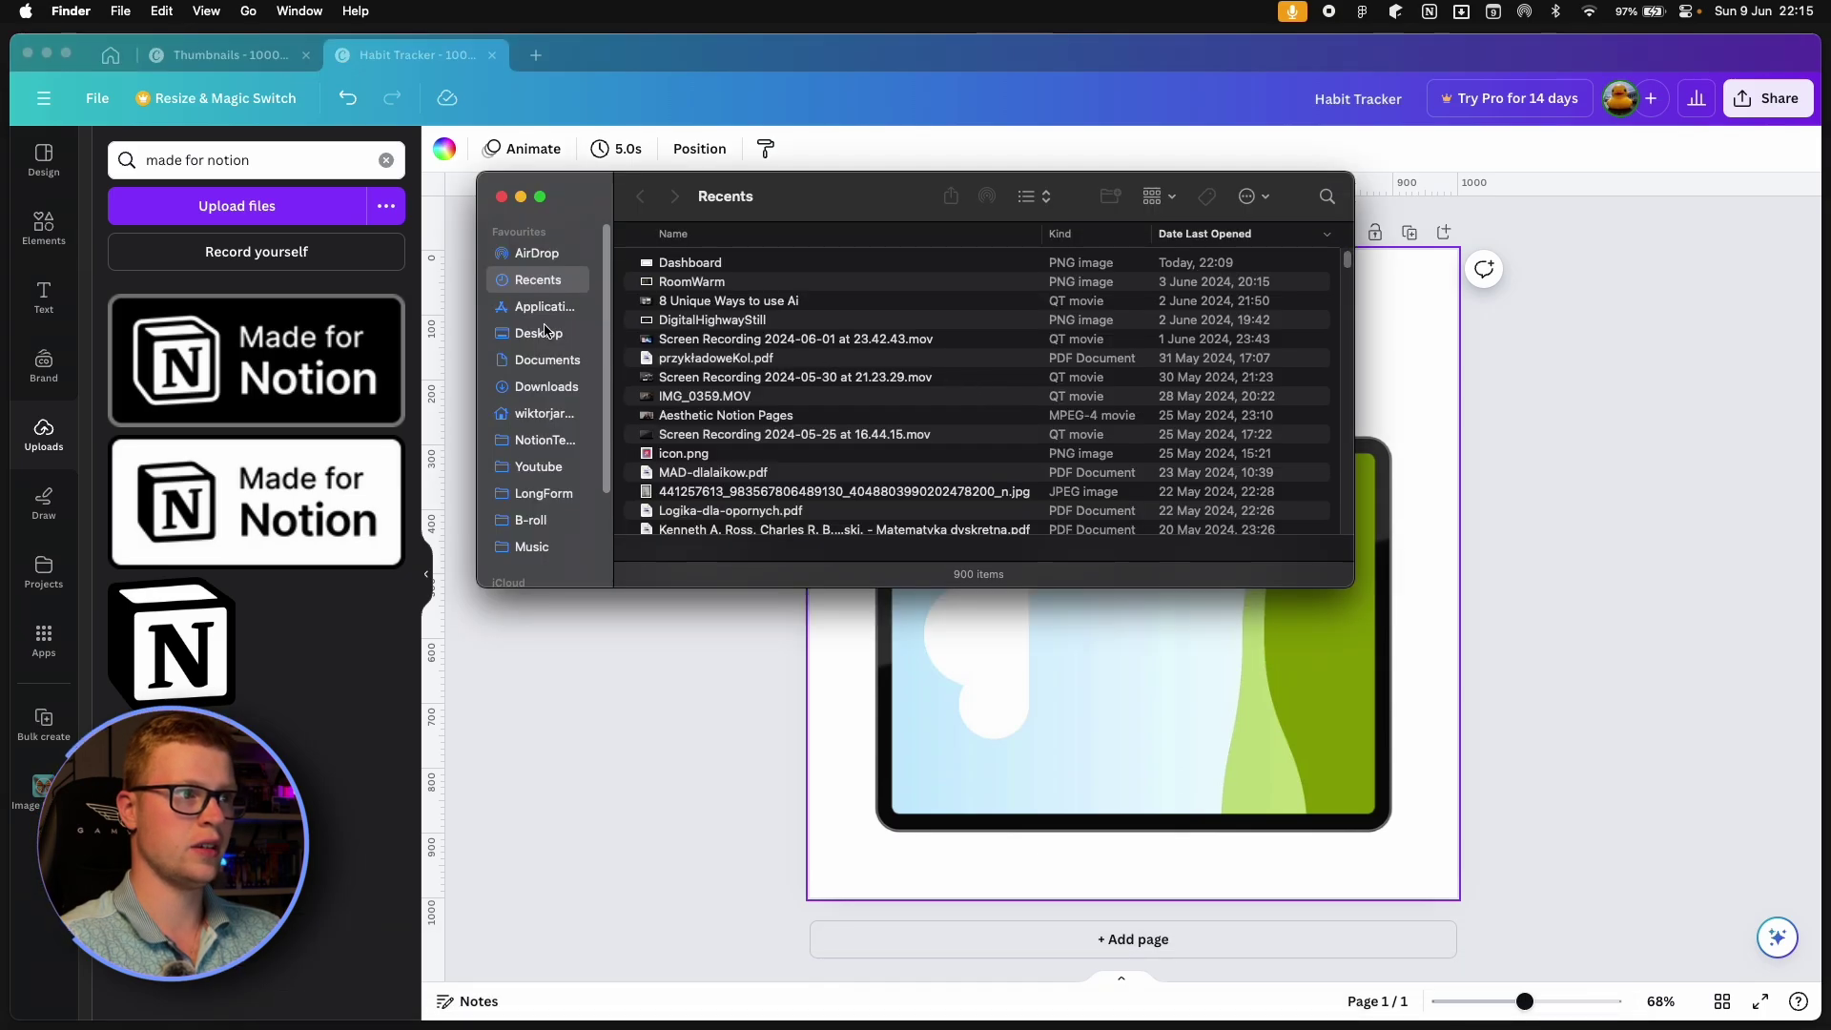
{"action": "left_click", "coordinate": [544, 329]}
{"action": "left_click_drag", "start_coordinate": [690, 262], "coordinate": [1211, 716]}
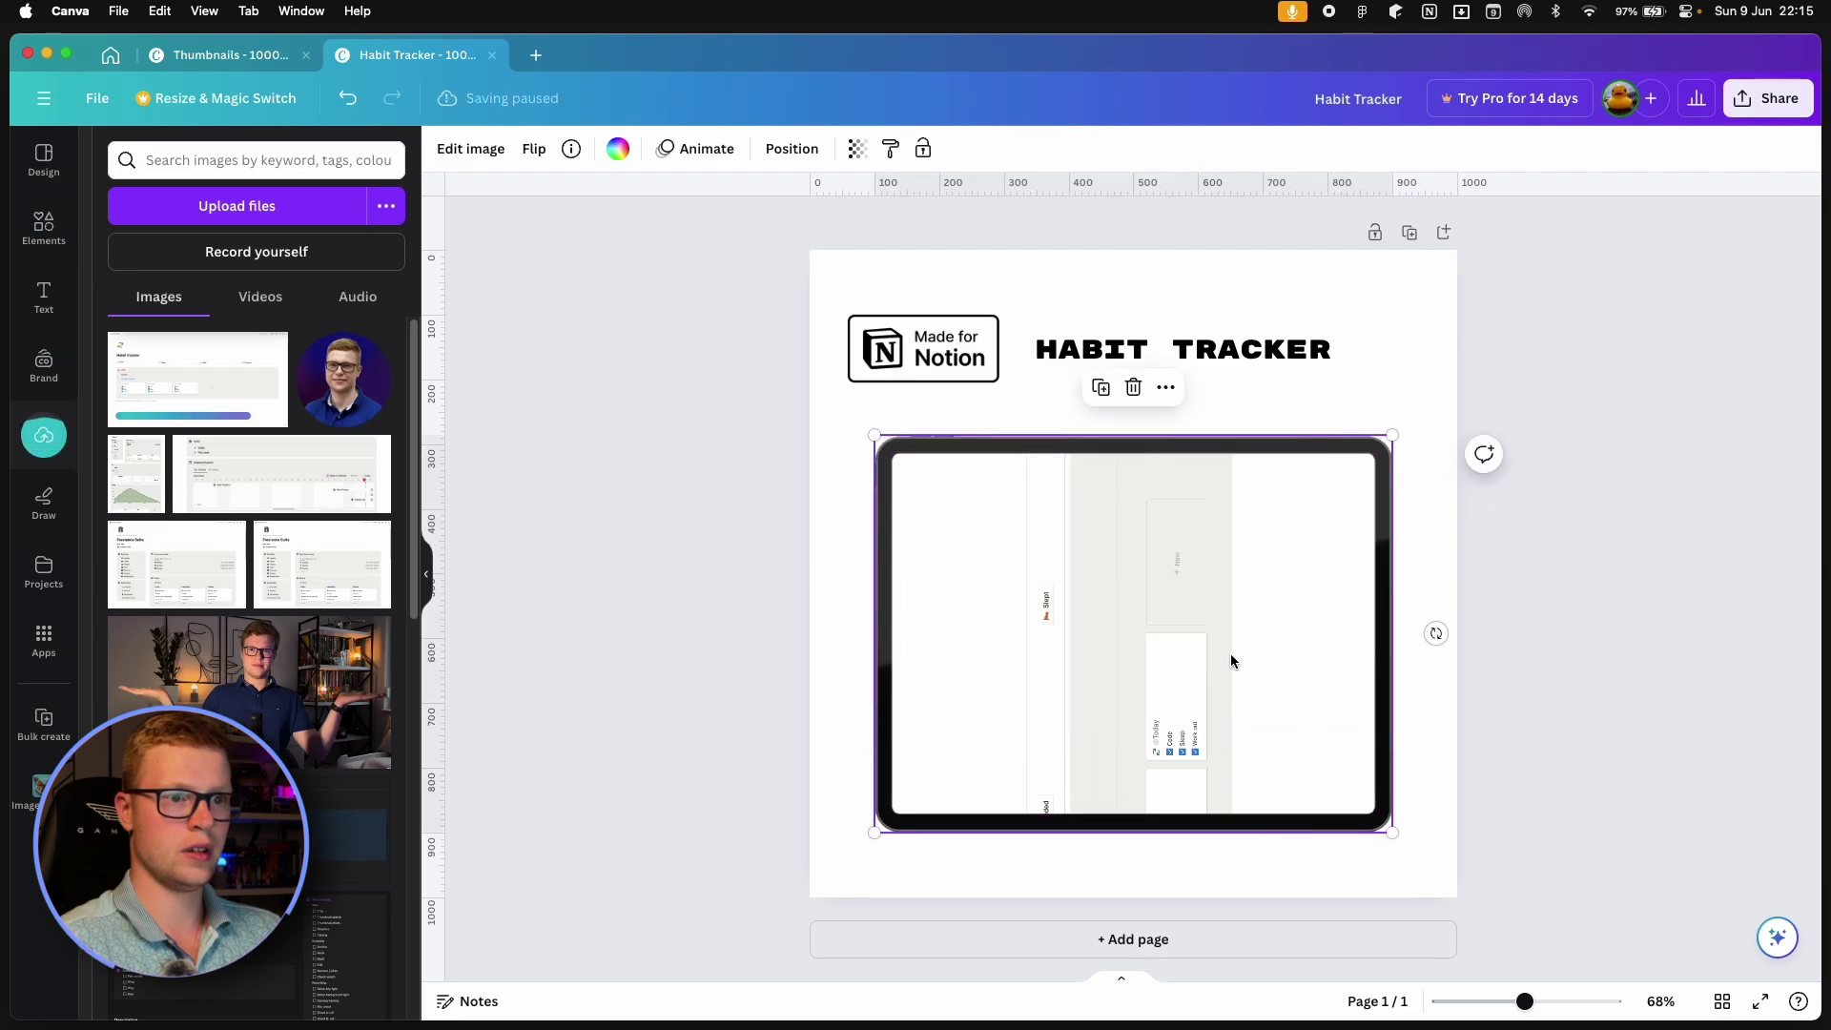
Rotate, shrink and centre the screenshot to fit the tablet screen, then hide the side panel.
{"action": "double_click", "coordinate": [1231, 661]}
{"action": "left_click_drag", "start_coordinate": [1406, 630], "coordinate": [1132, 846]}
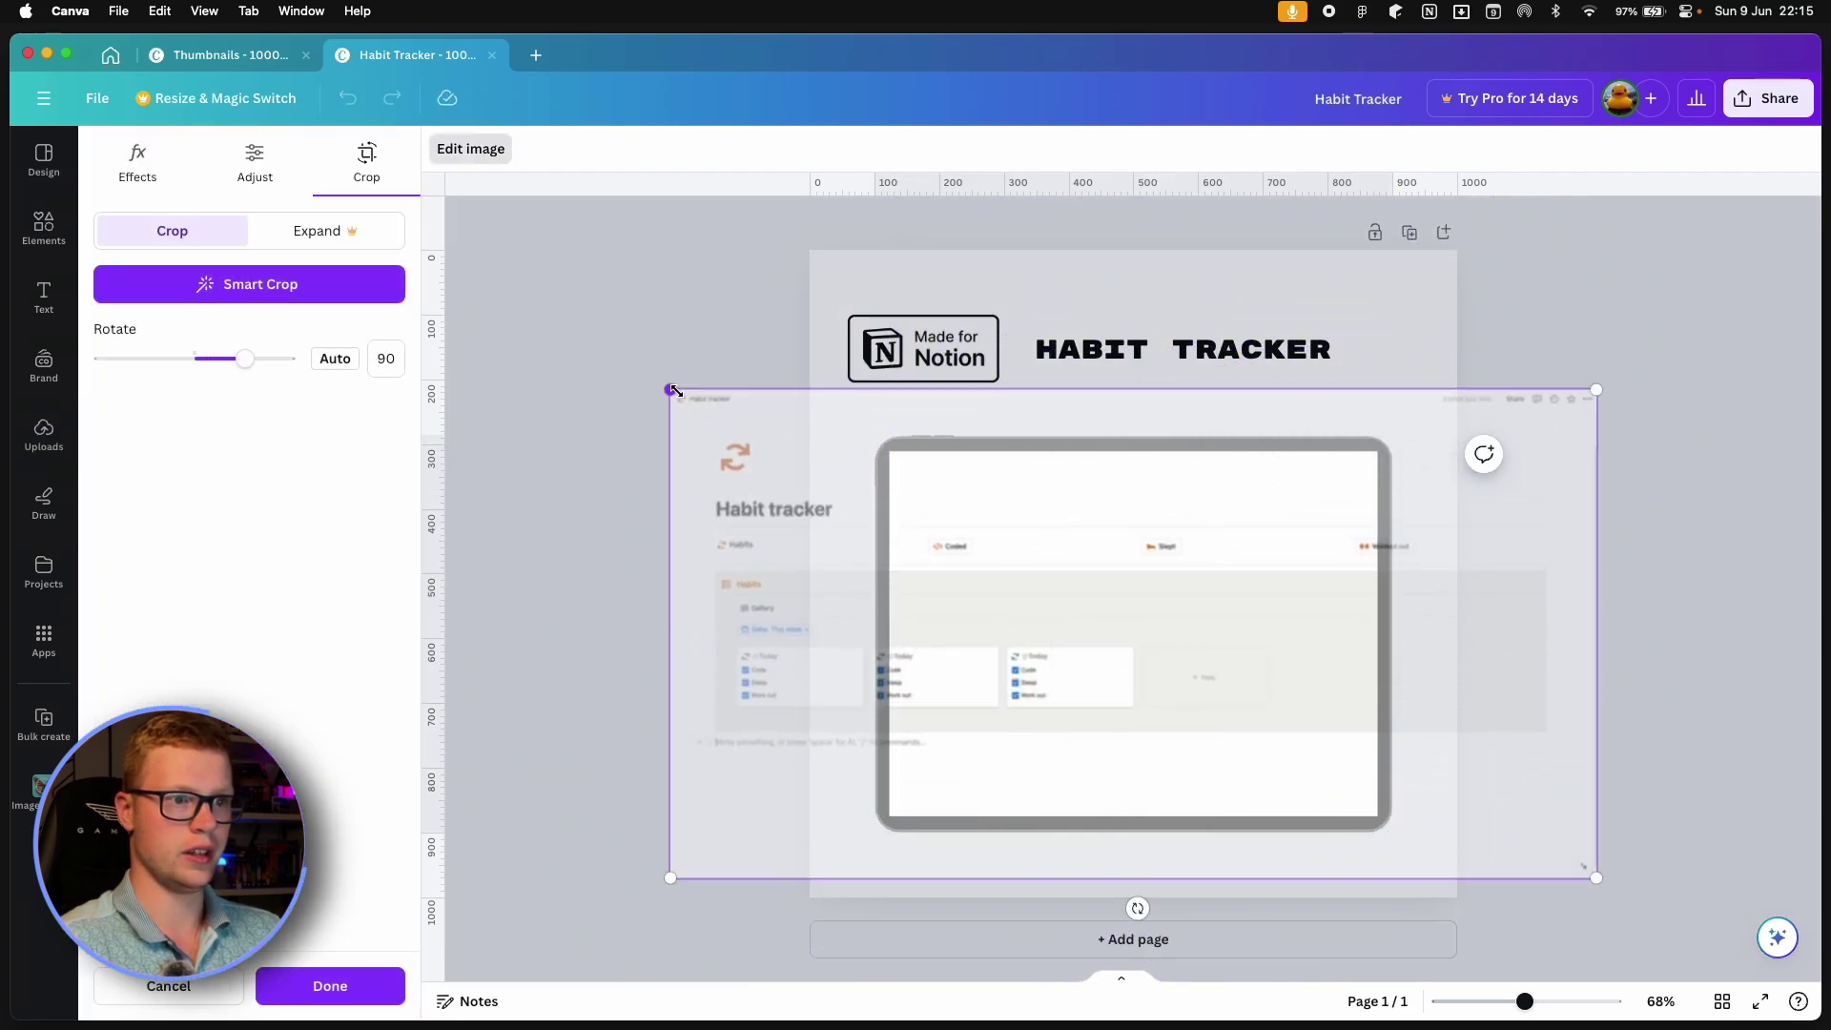
{"action": "left_click_drag", "start_coordinate": [674, 390], "coordinate": [1302, 720]}
{"action": "left_click_drag", "start_coordinate": [1675, 878], "coordinate": [1576, 817]}
{"action": "left_click_drag", "start_coordinate": [1349, 736], "coordinate": [1231, 740]}
{"action": "left_click", "coordinate": [1186, 408]}
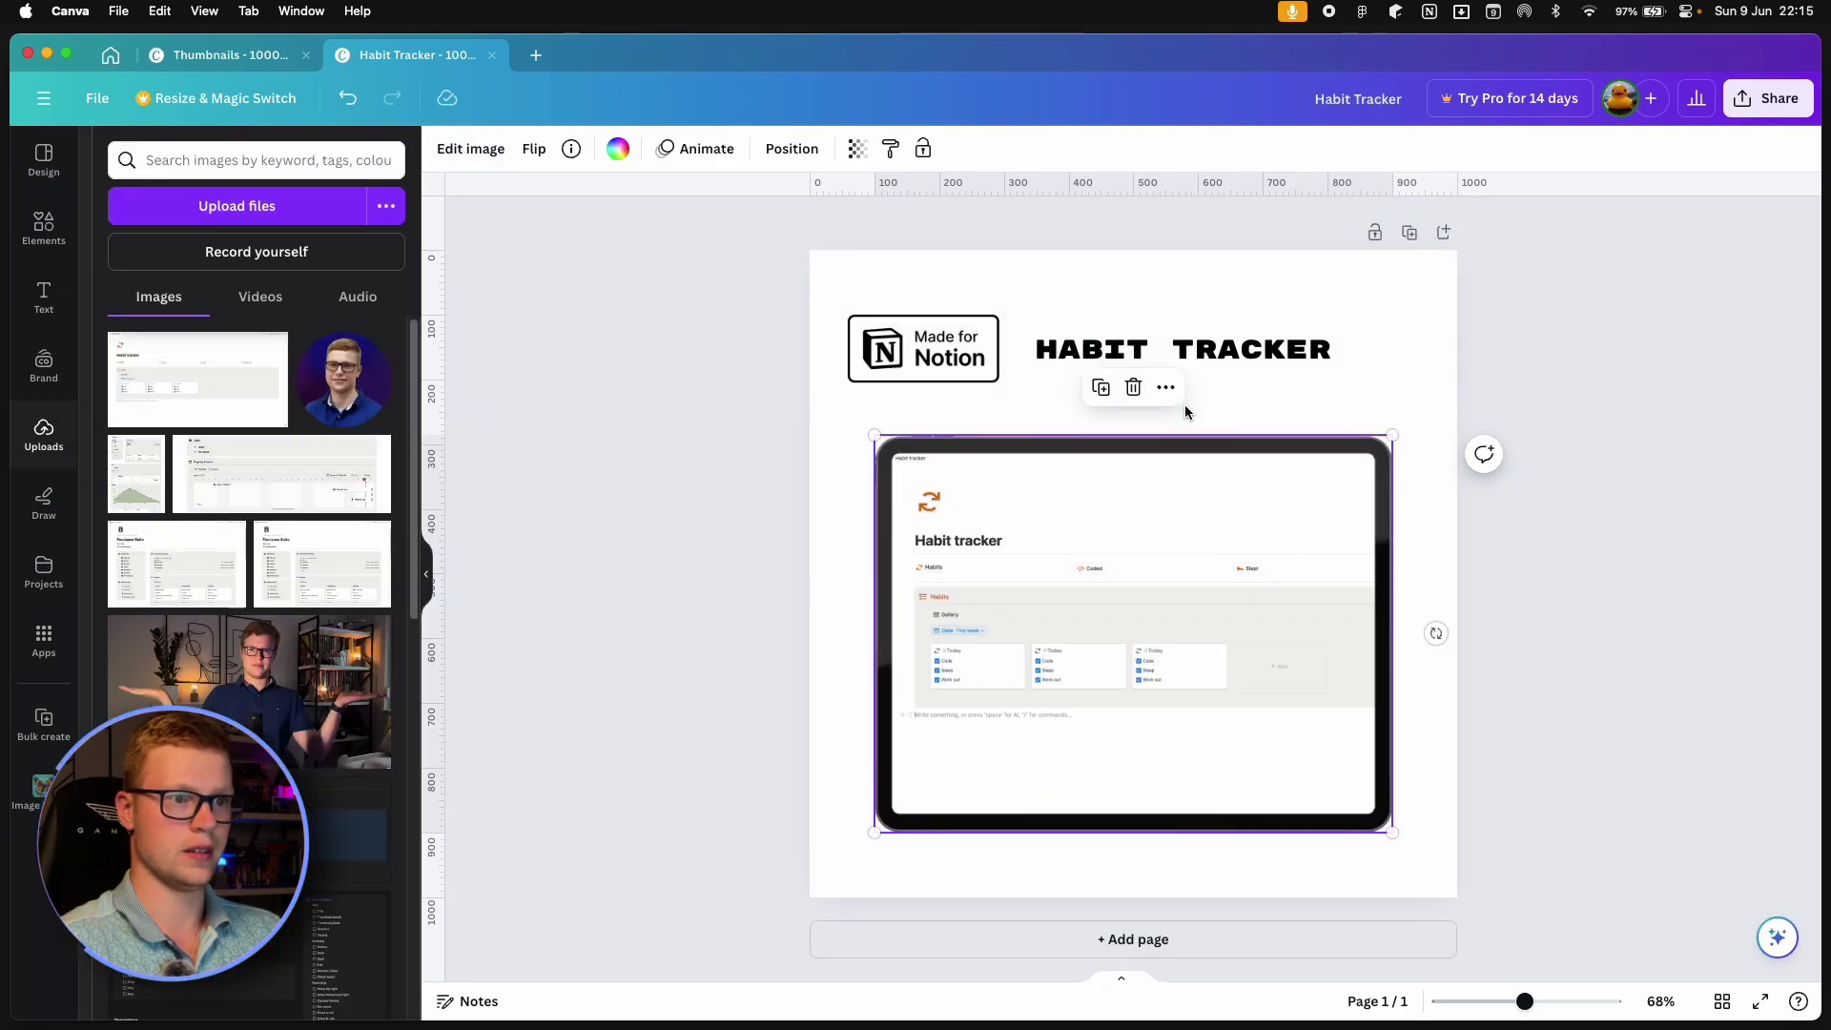
{"action": "left_click", "coordinate": [1434, 369]}
{"action": "left_click", "coordinate": [1524, 410]}
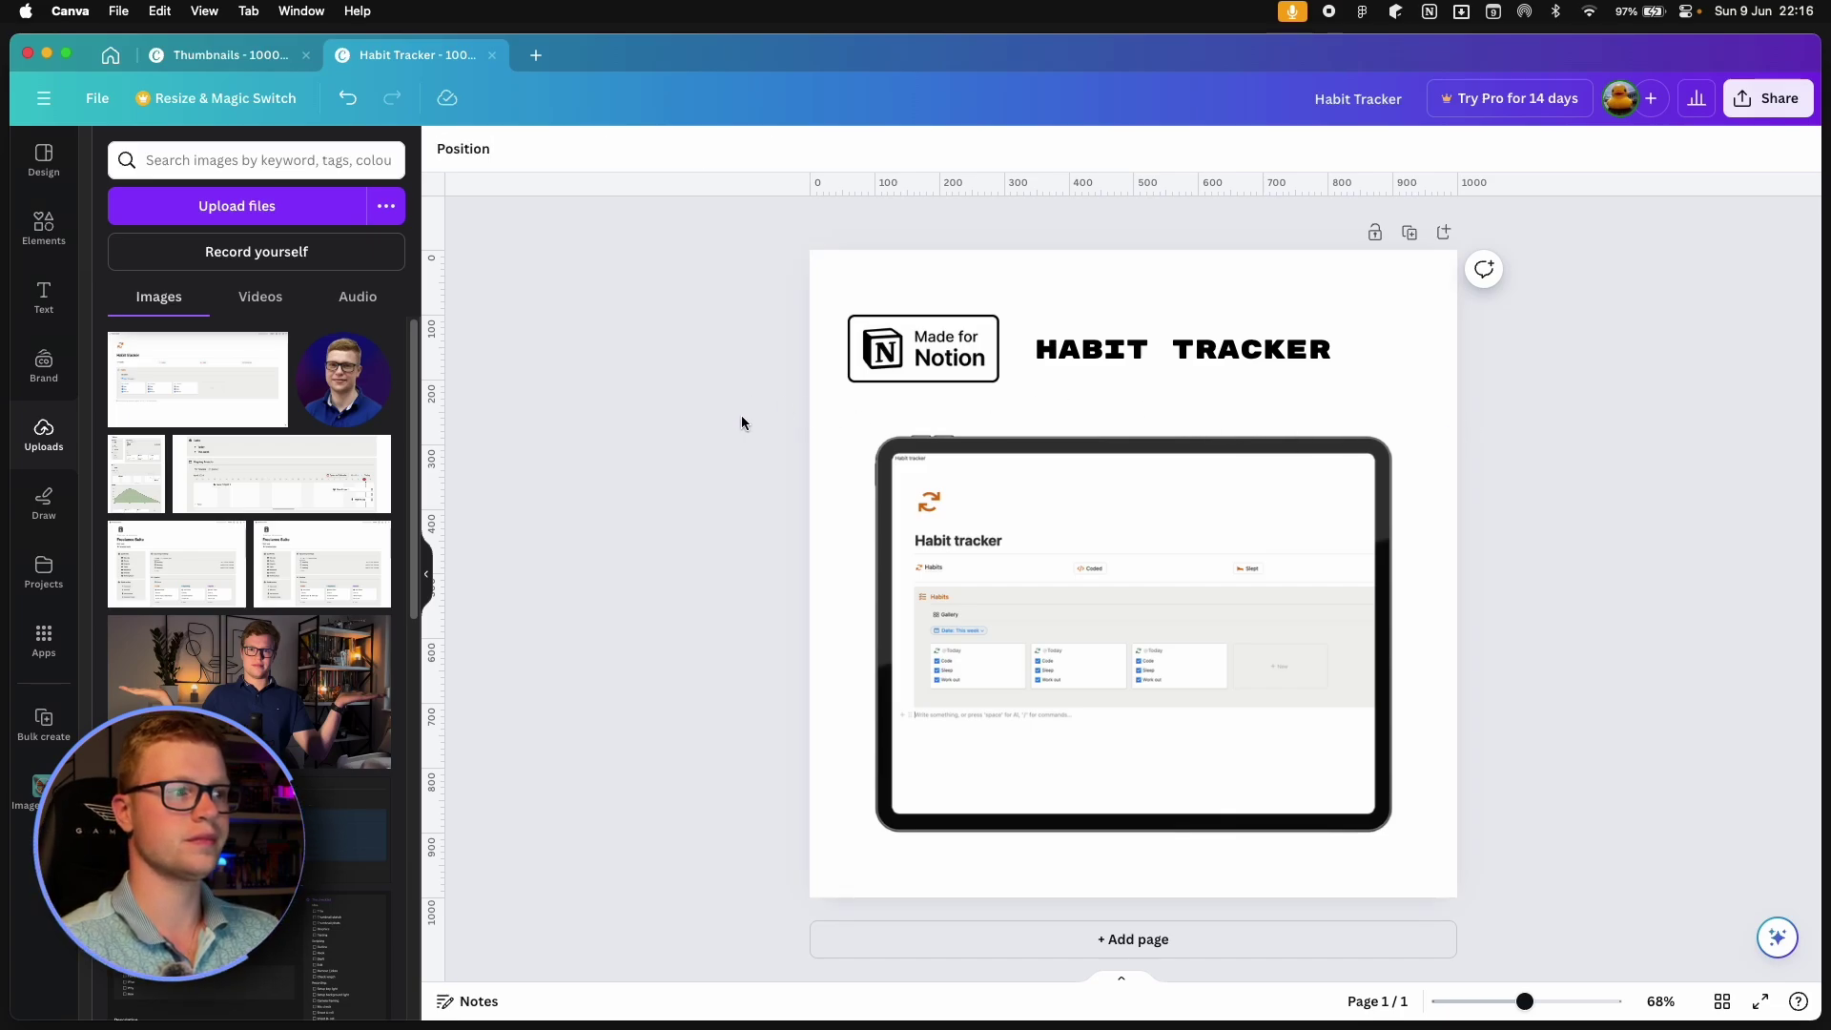
{"action": "left_click", "coordinate": [38, 169]}
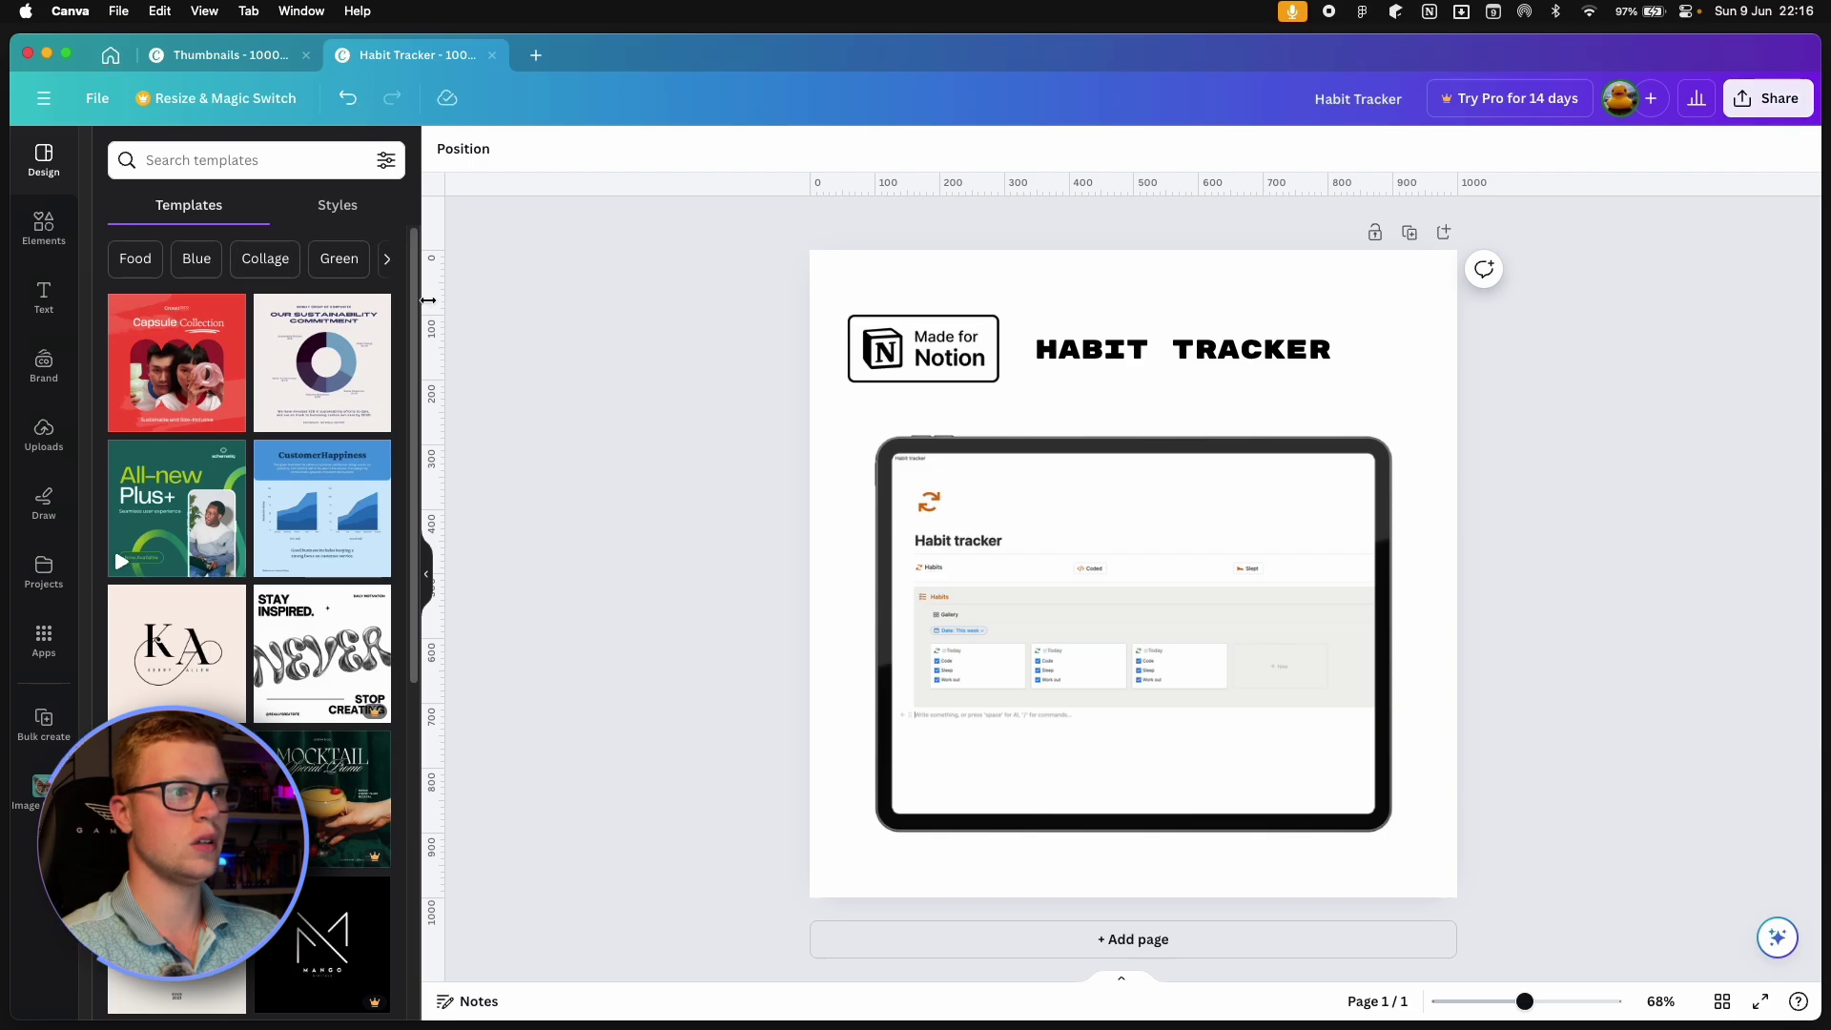
{"action": "left_click", "coordinate": [429, 563]}
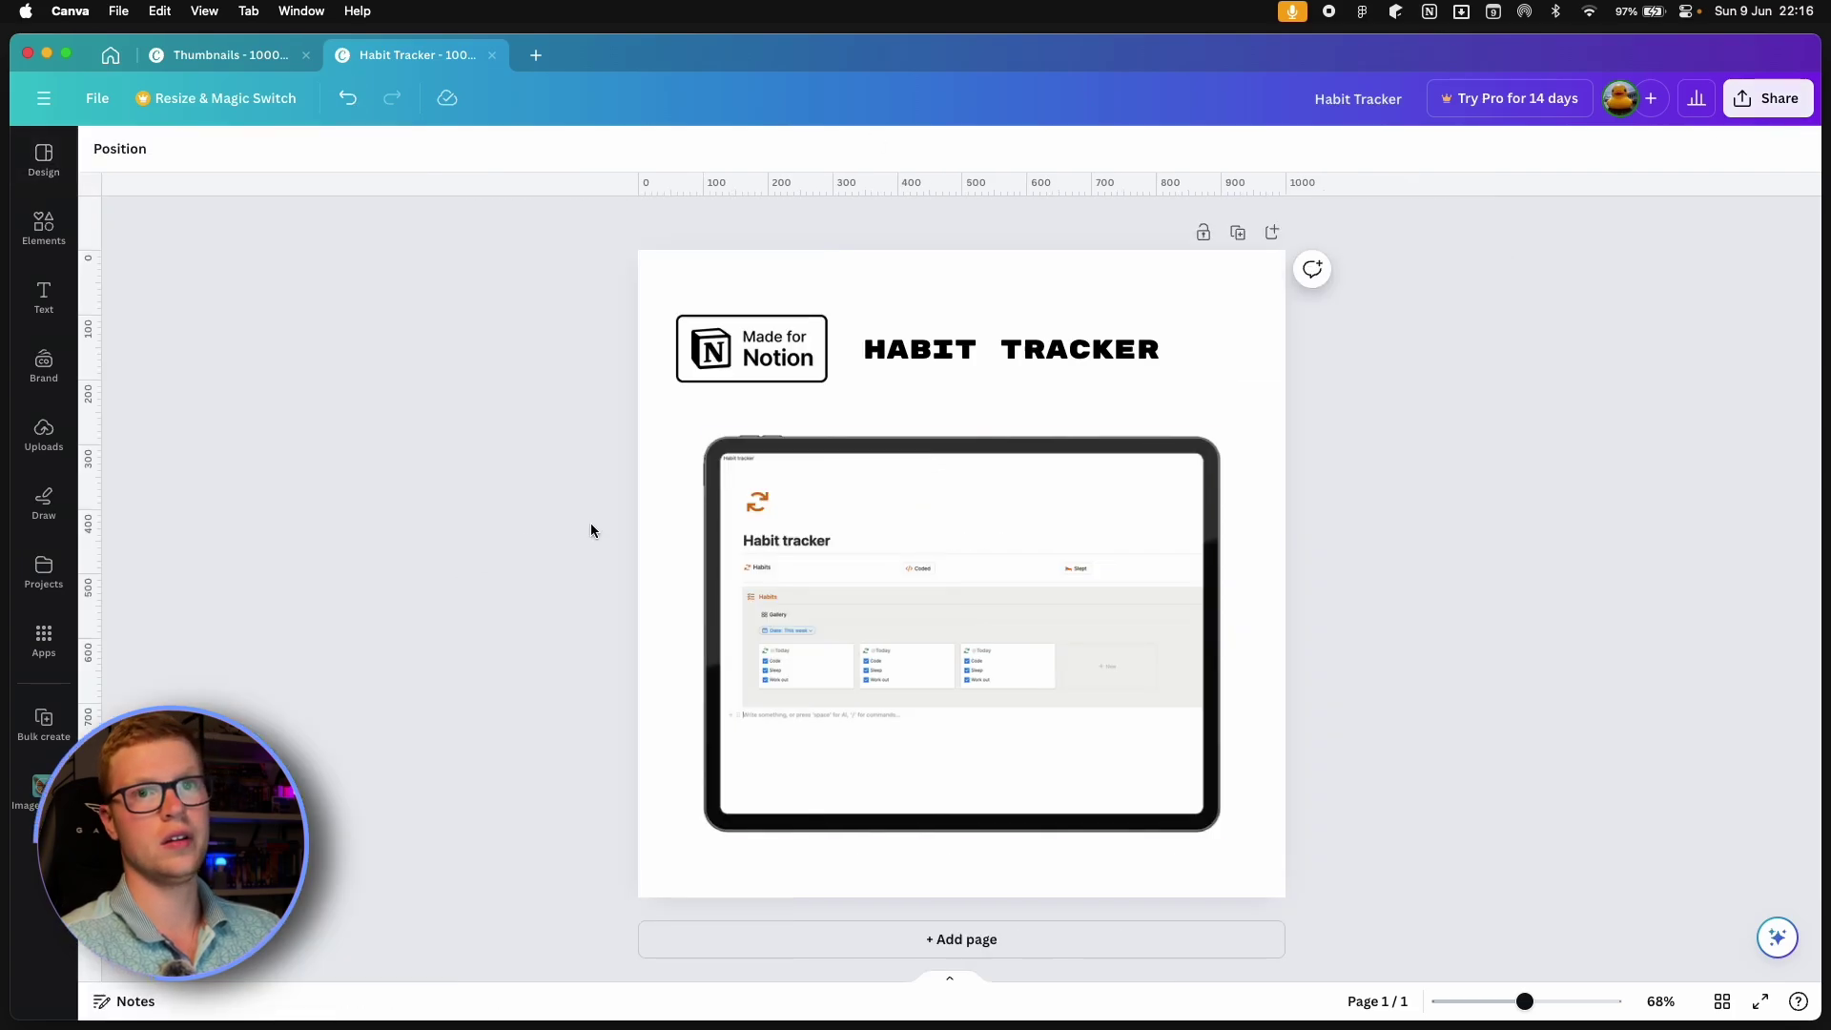
Download the design as a PNG and save Habit Tracker.png to the Desktop.
{"action": "left_click", "coordinate": [1769, 98]}
{"action": "left_click", "coordinate": [1495, 570]}
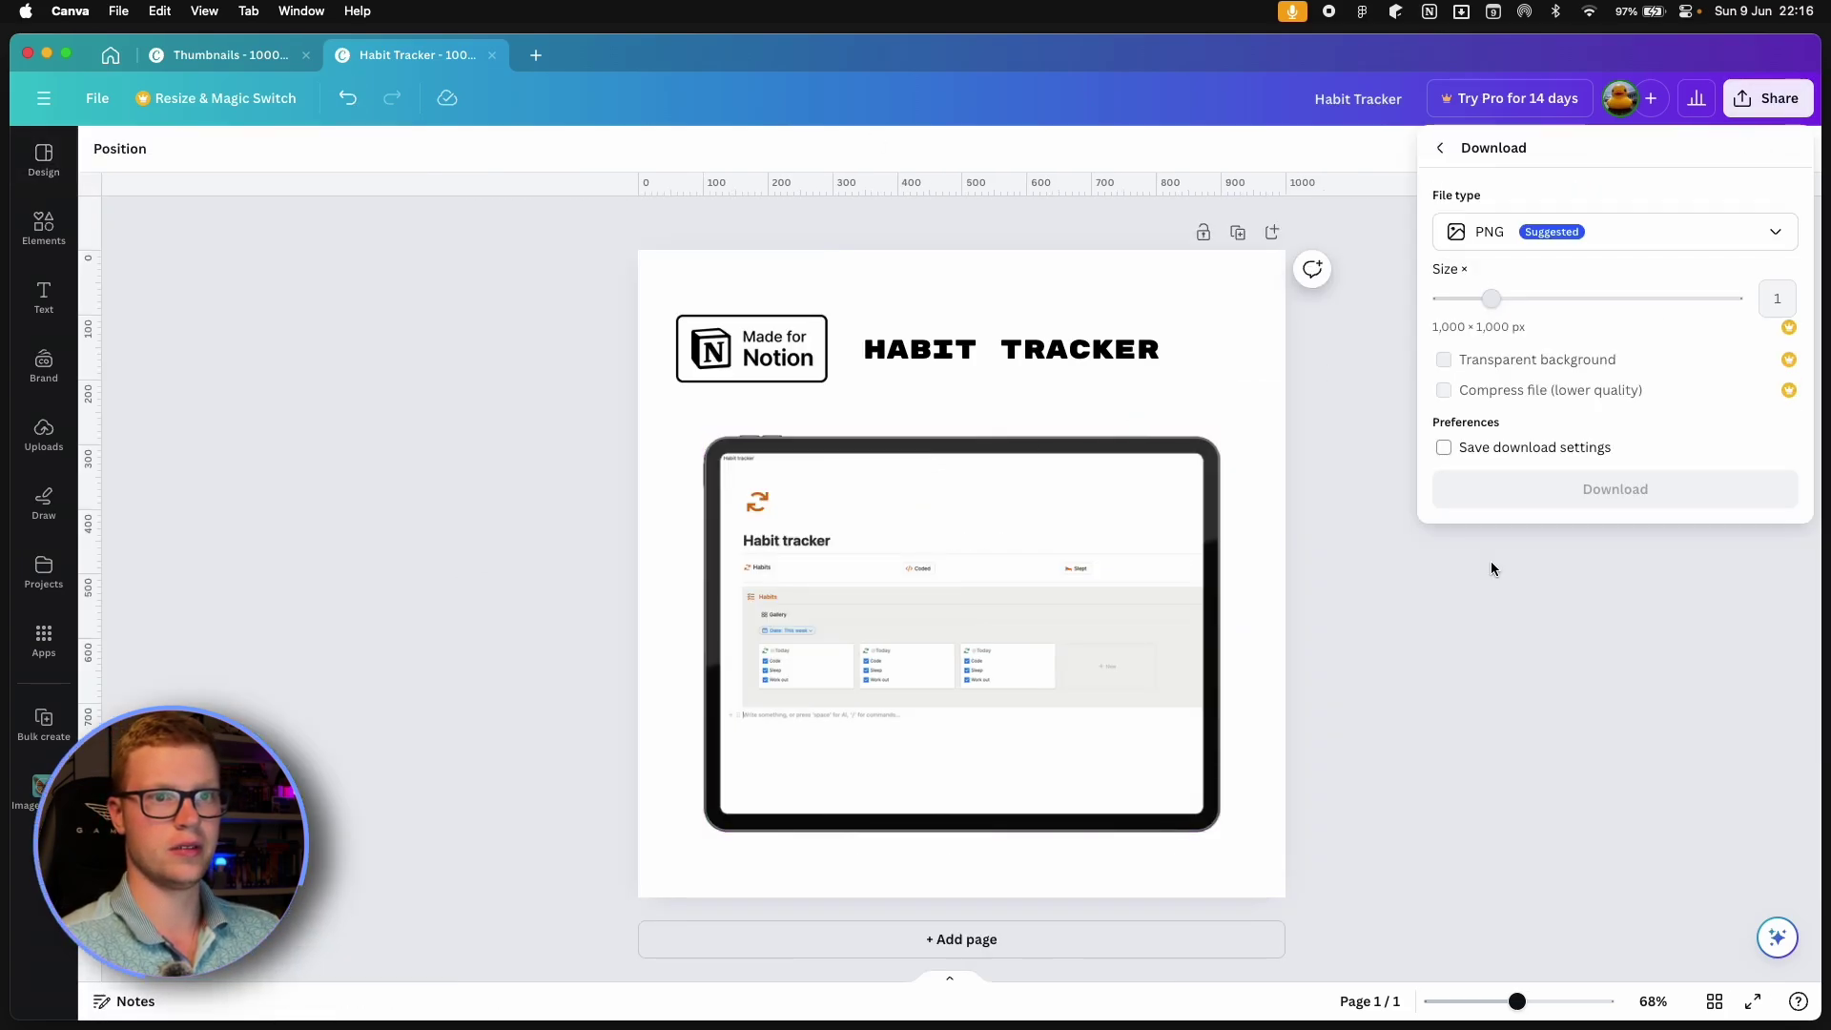
{"action": "left_click", "coordinate": [1553, 499]}
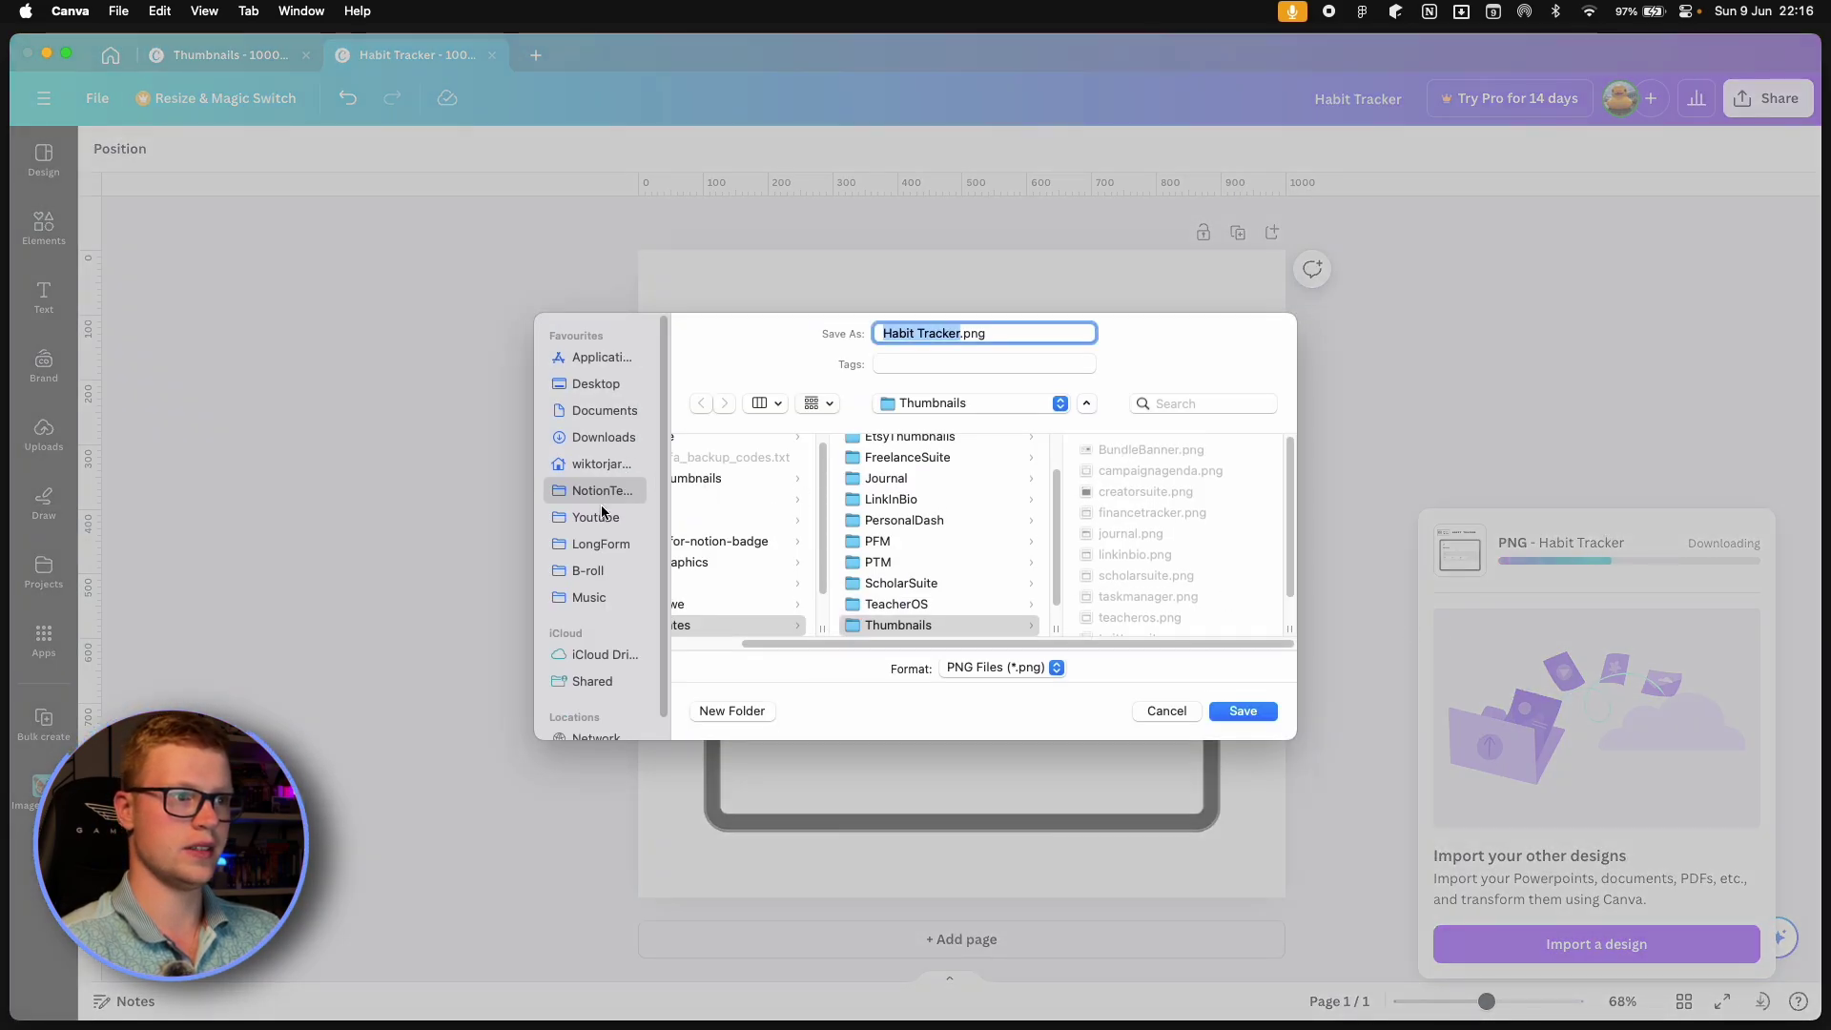
{"action": "left_click", "coordinate": [597, 385]}
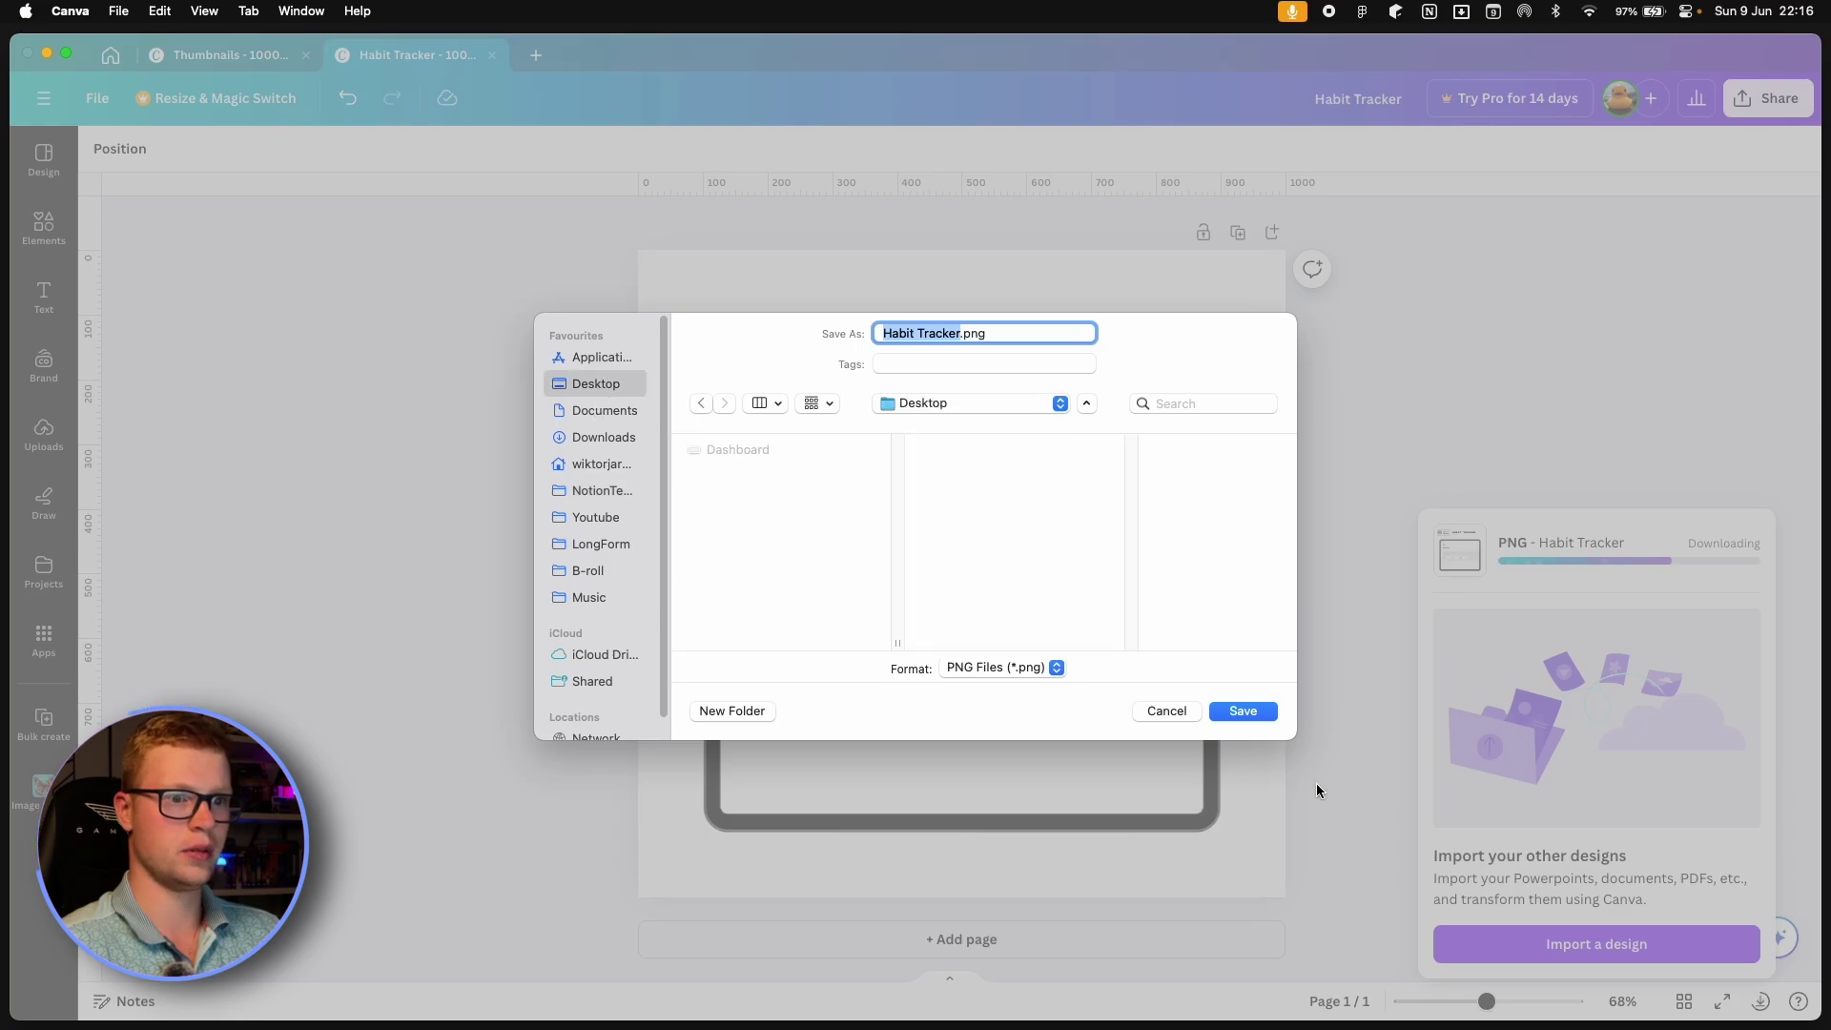
{"action": "left_click", "coordinate": [1243, 711]}
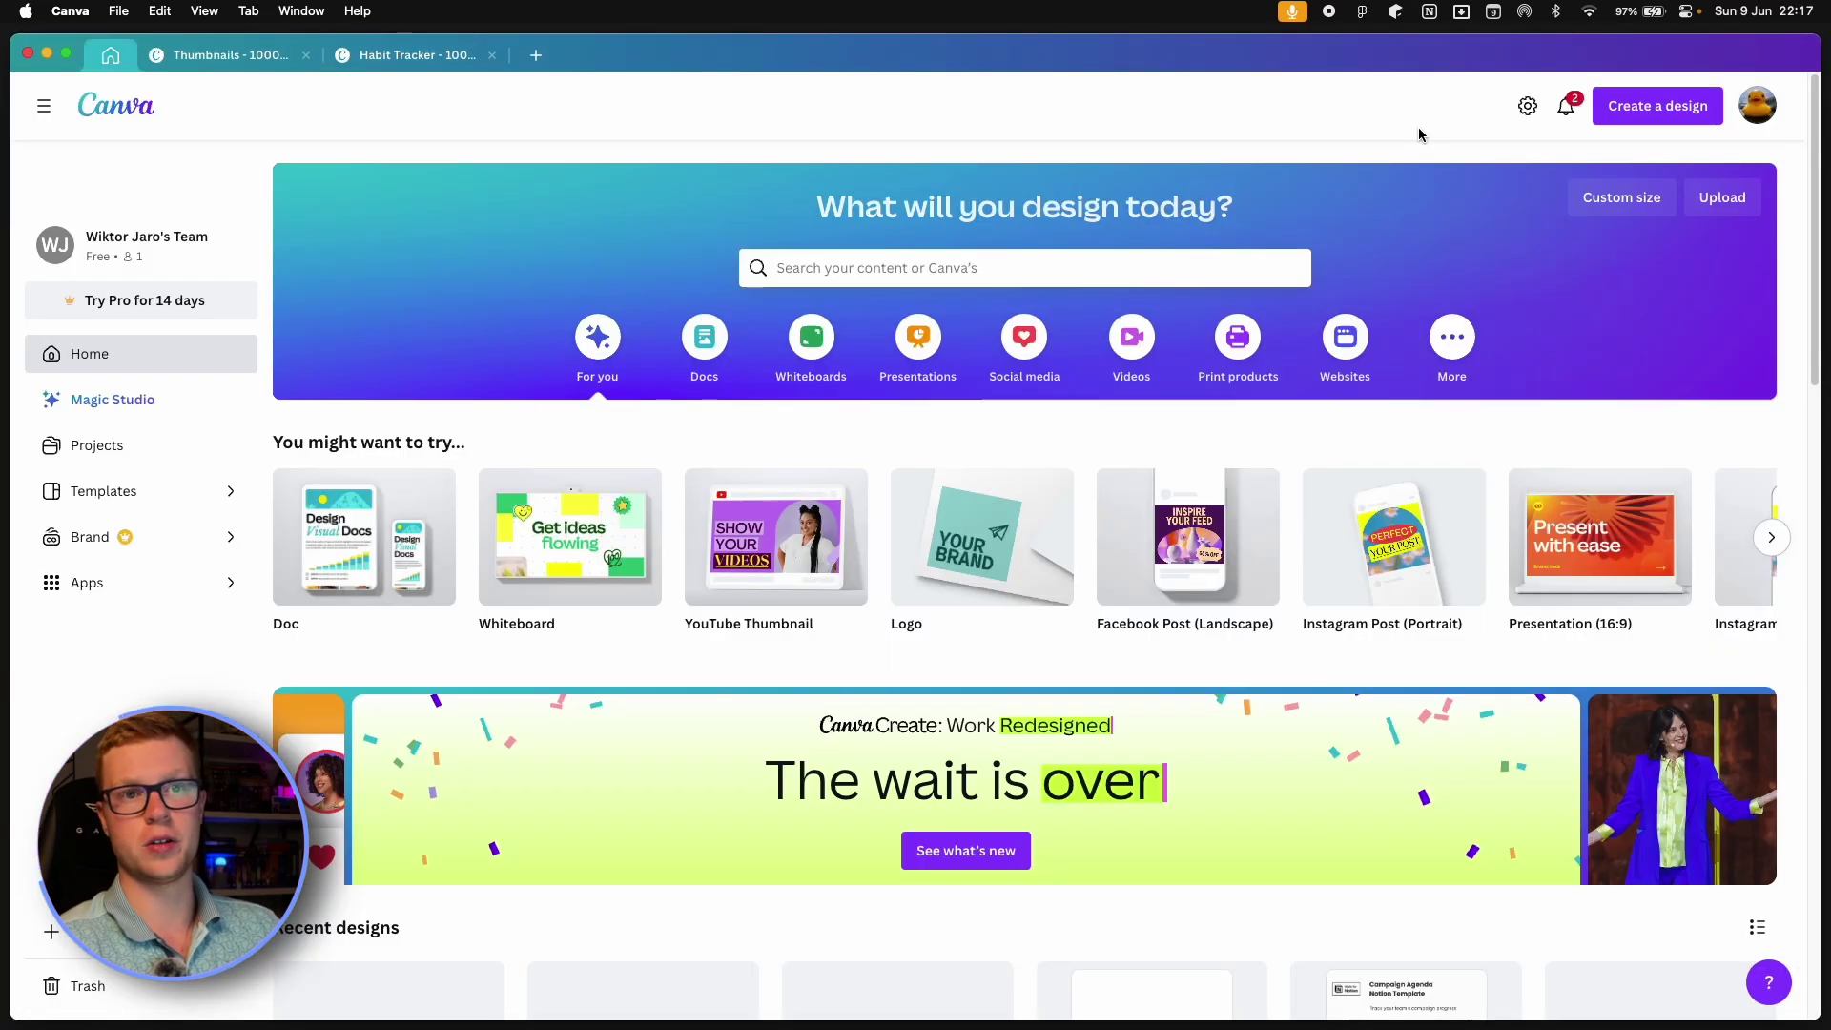
Create a blank custom-size design of 1280 × 720 px.
{"action": "left_click", "coordinate": [1659, 106]}
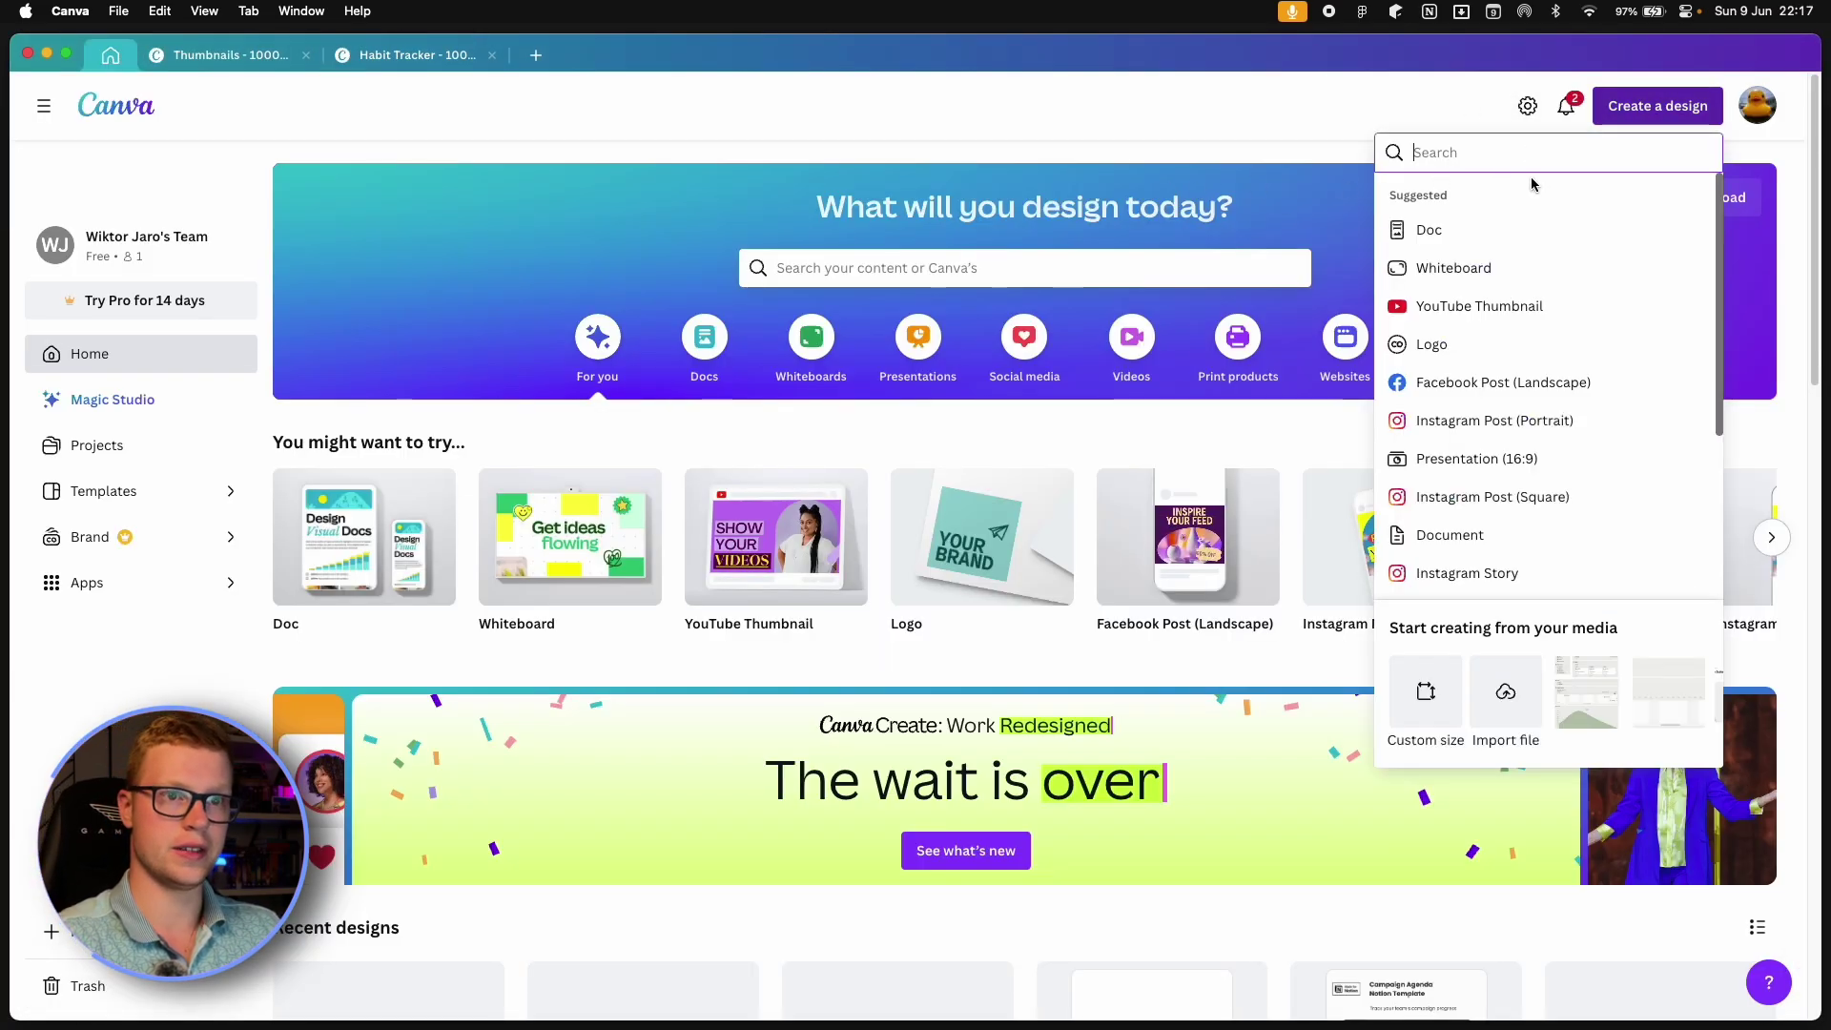
{"action": "left_click", "coordinate": [1425, 692]}
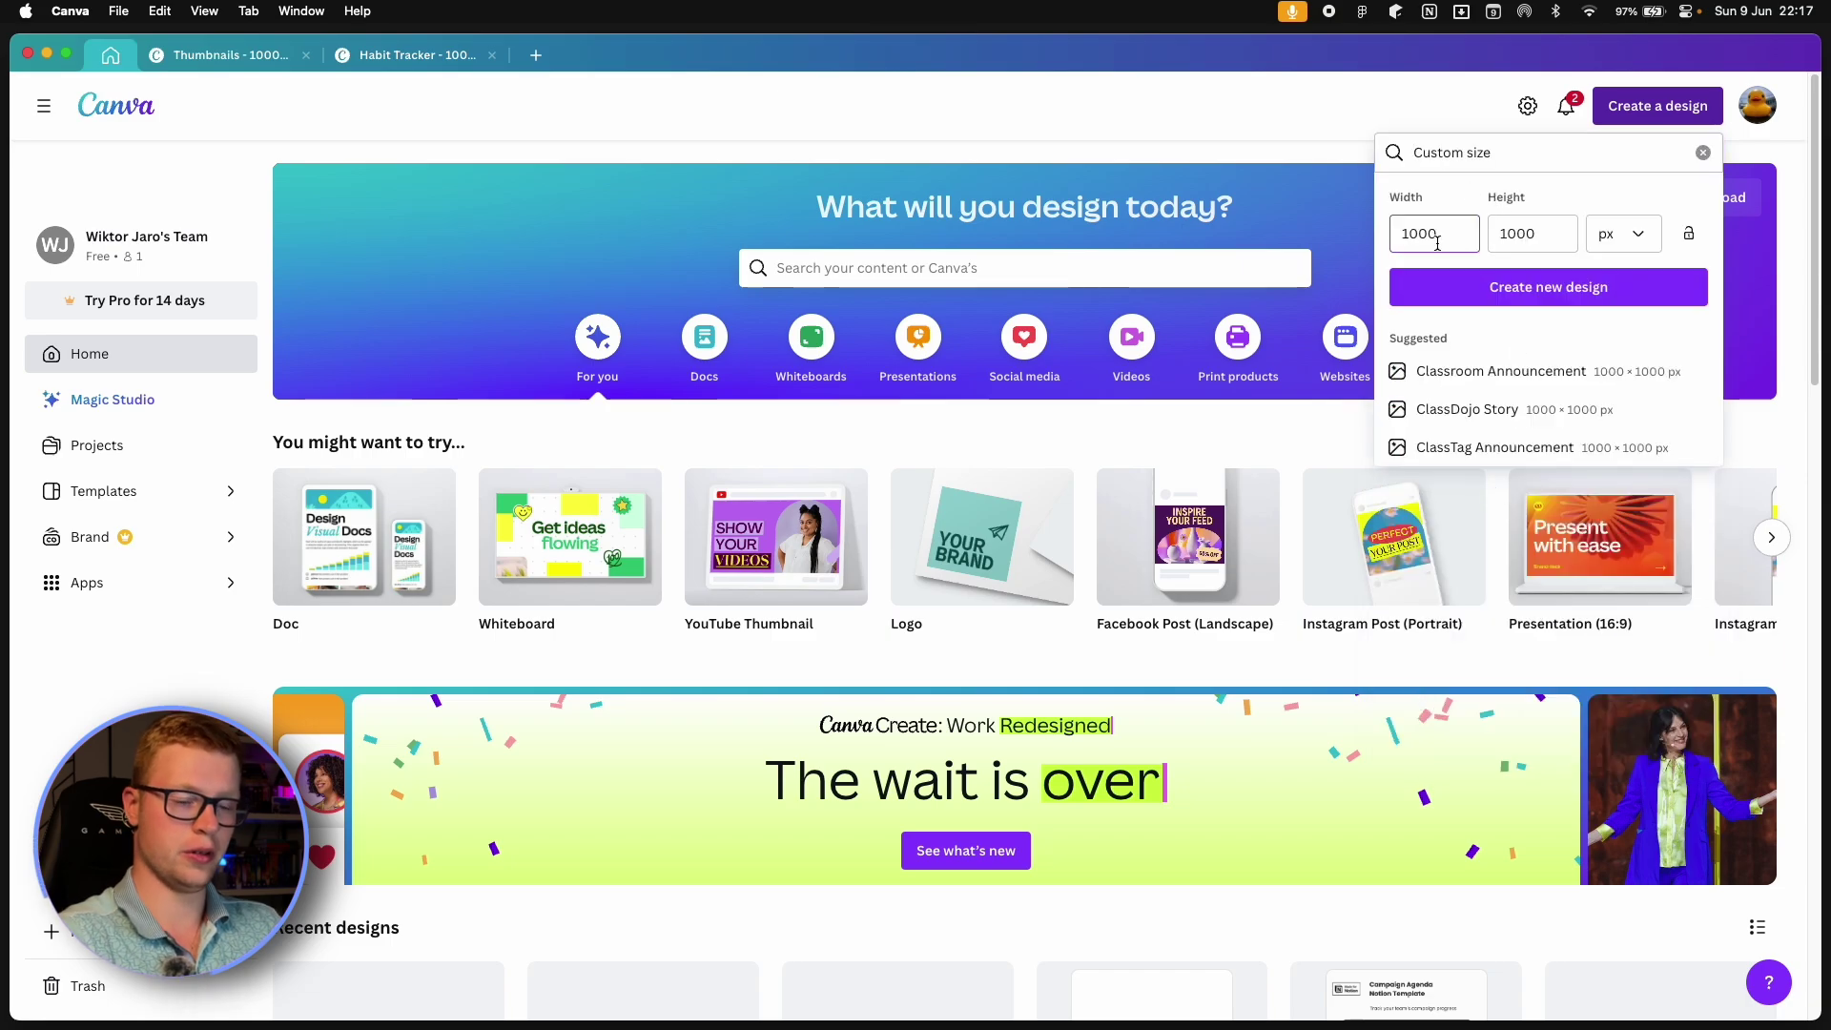
{"action": "key", "text": "BackSpace"}
{"action": "key", "text": "BackSpace"}
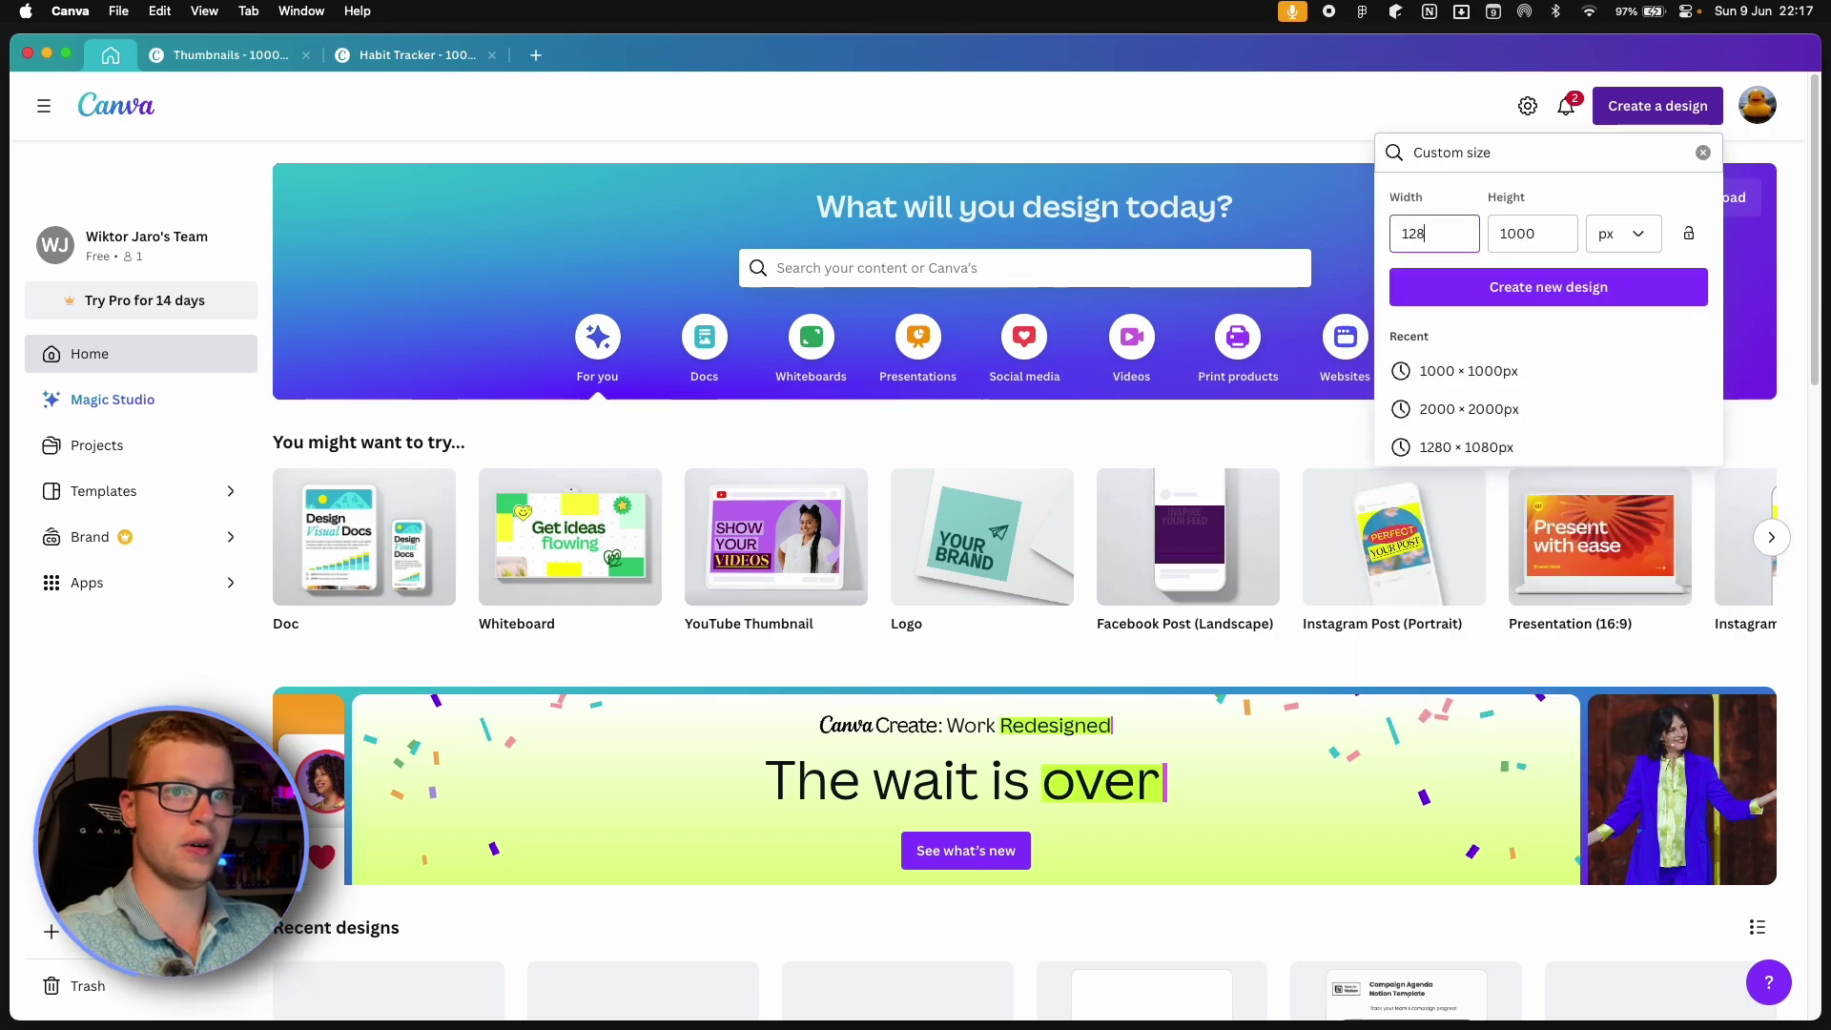
{"action": "double_click", "coordinate": [1520, 234]}
{"action": "type", "text": "720"}
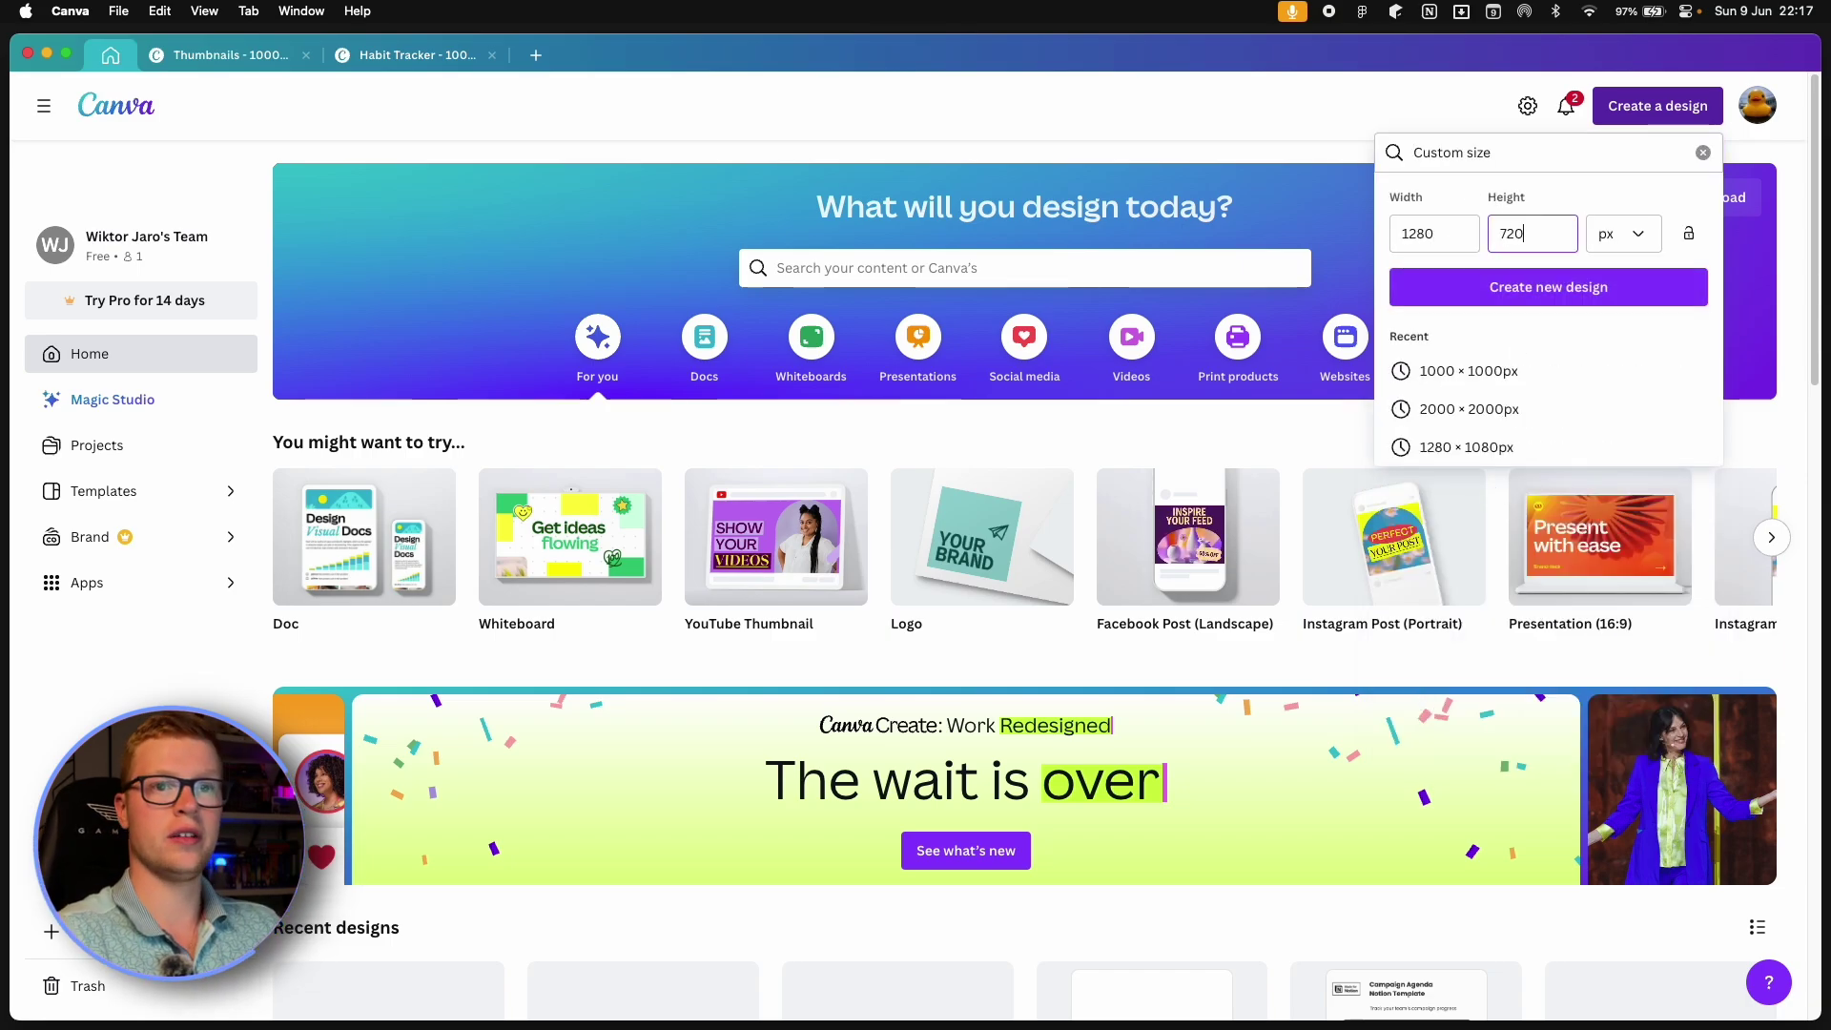
{"action": "key", "text": "Return"}
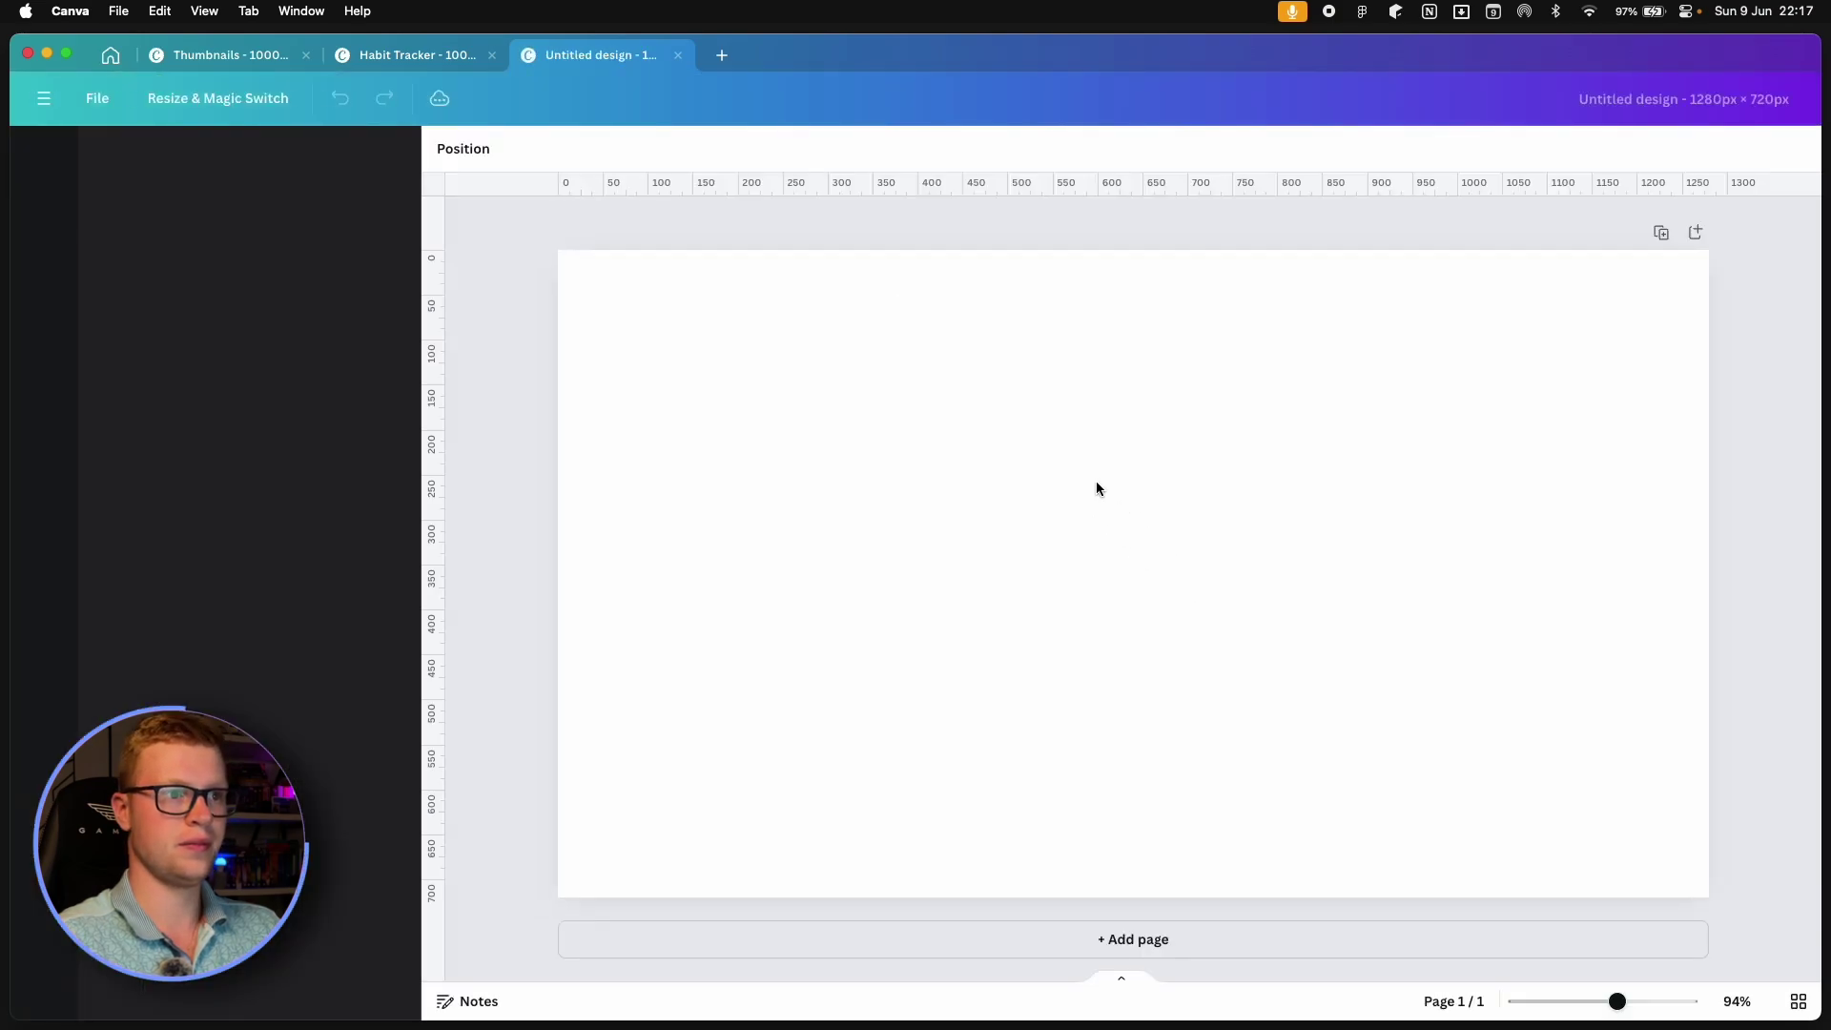
Add a text box reading 'Track your habits' / 'right in Notion' on two lines.
{"action": "key", "text": "t"}
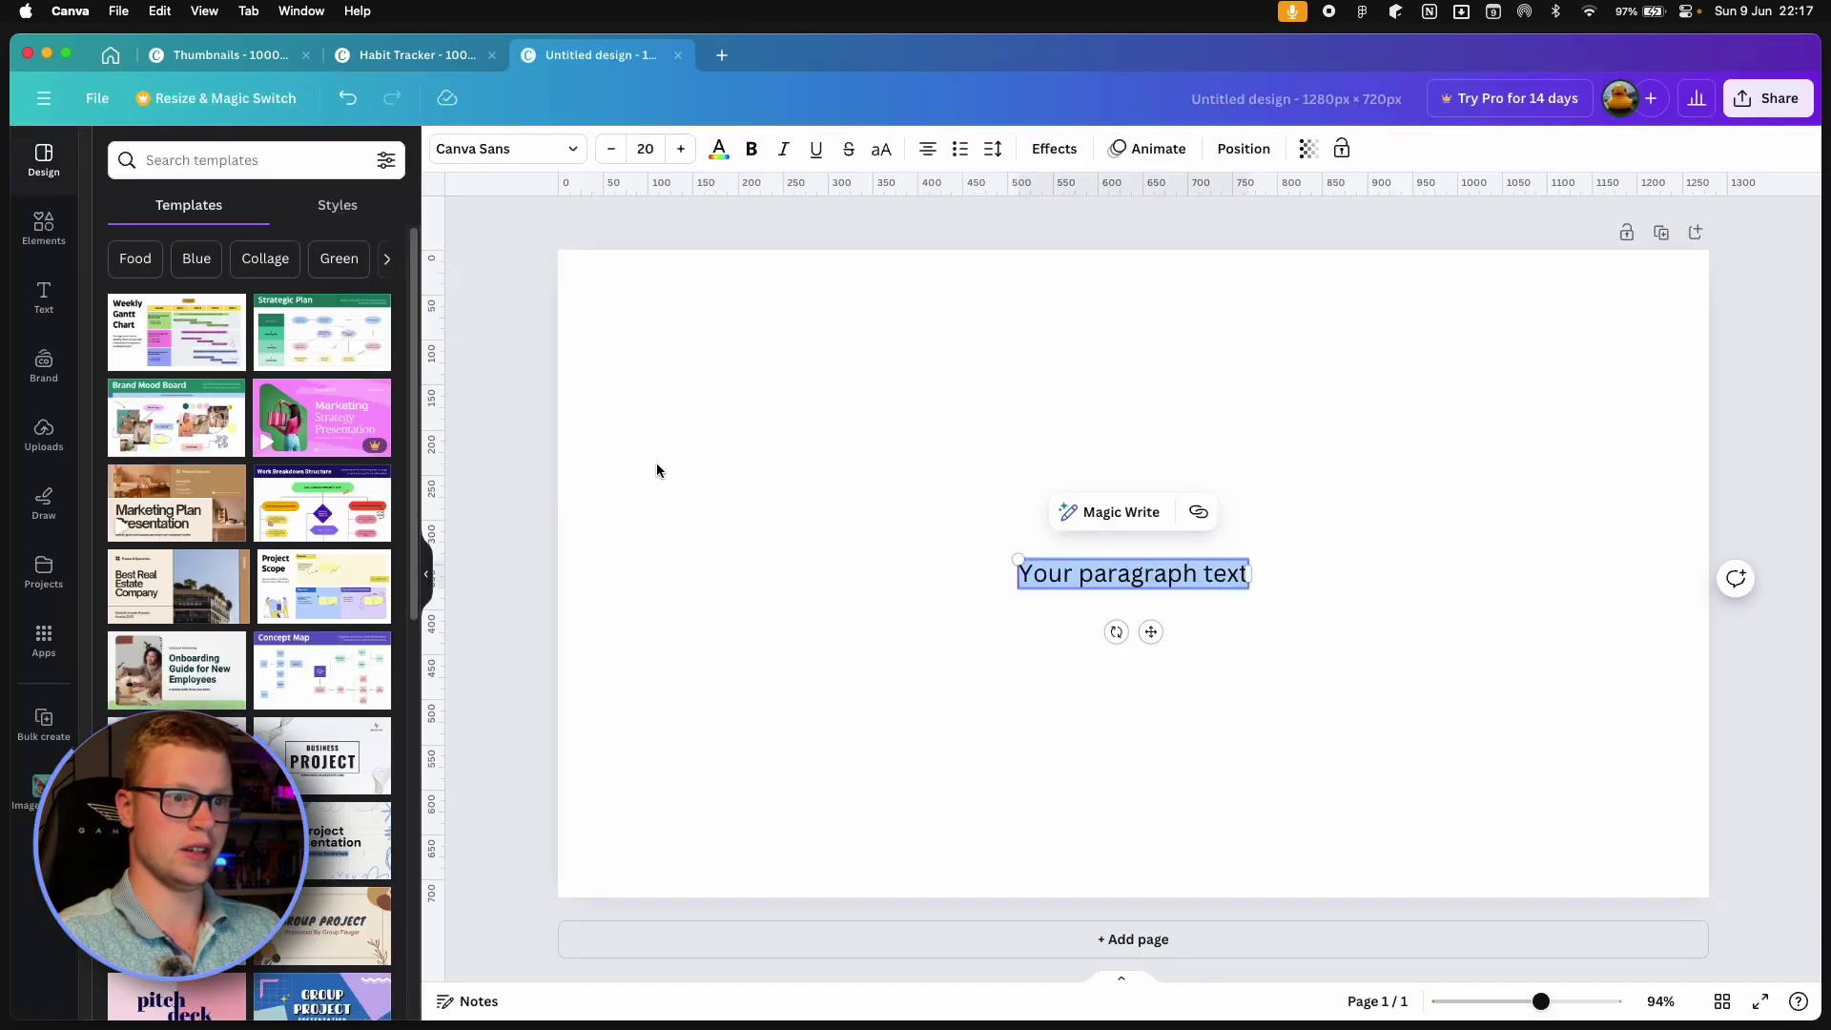
{"action": "triple_click", "coordinate": [1158, 577]}
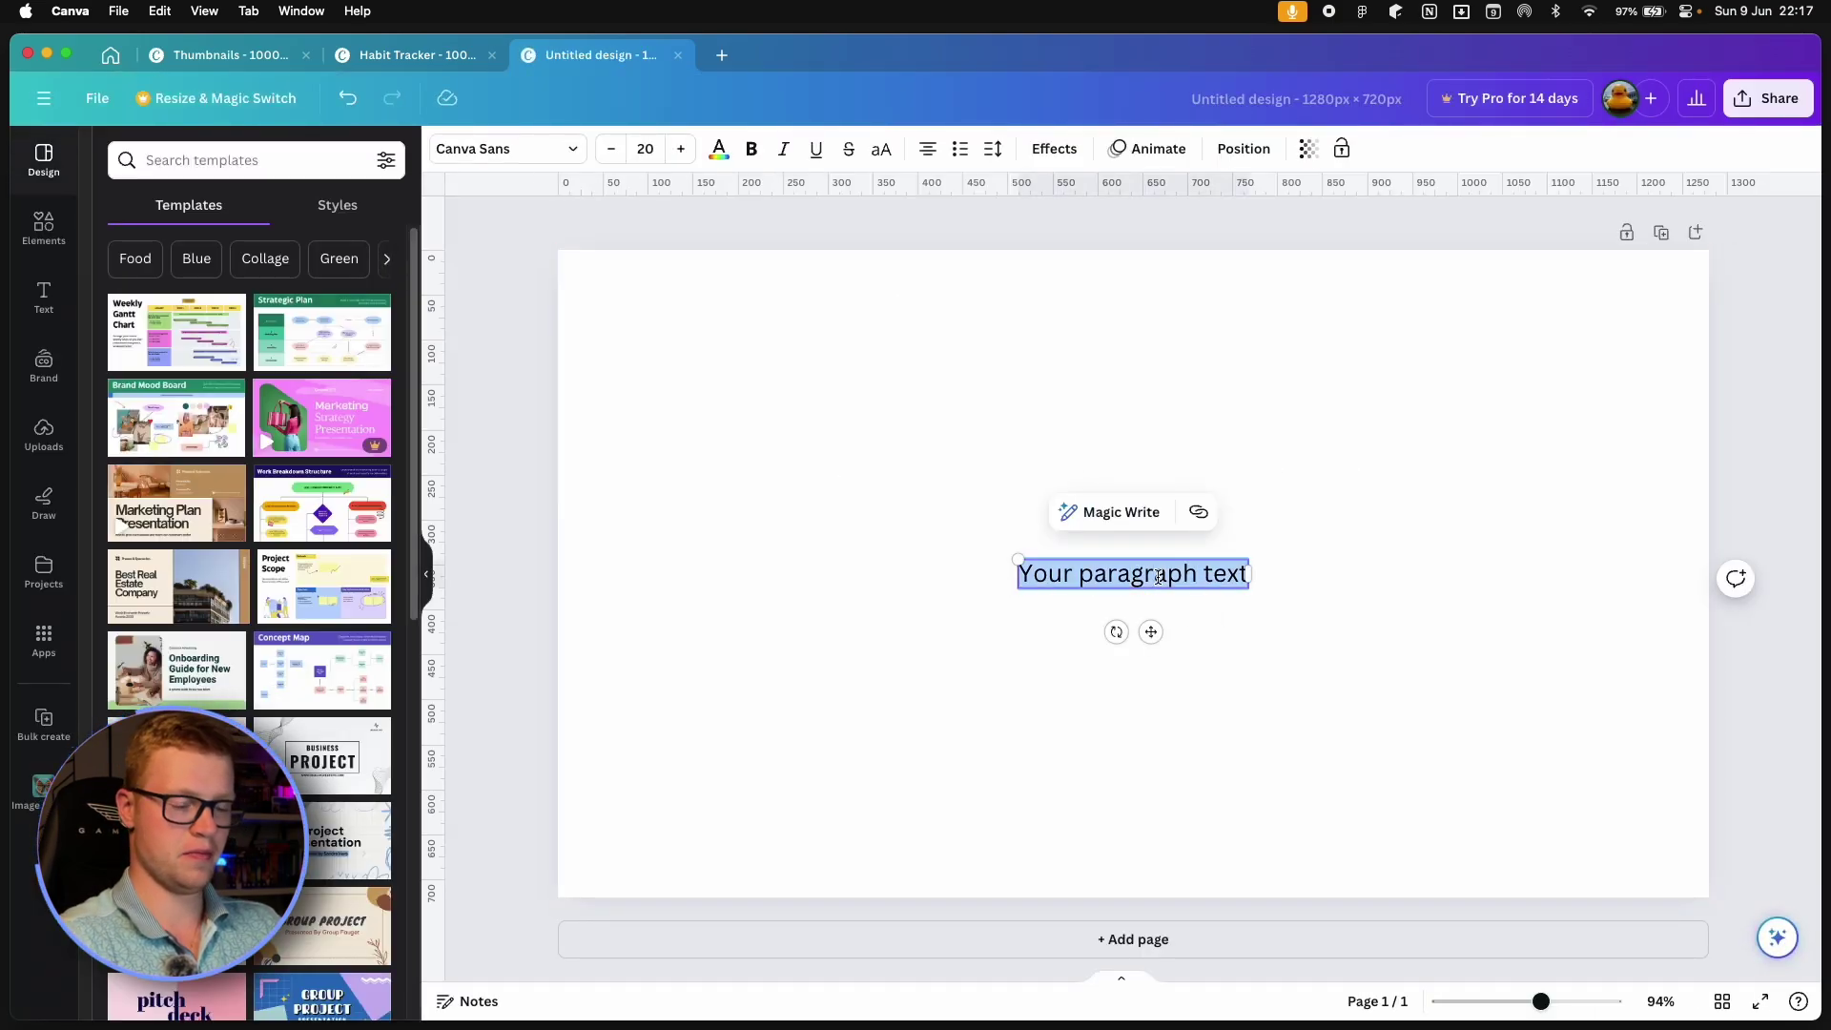
{"action": "type", "text": "Track your Hb"}
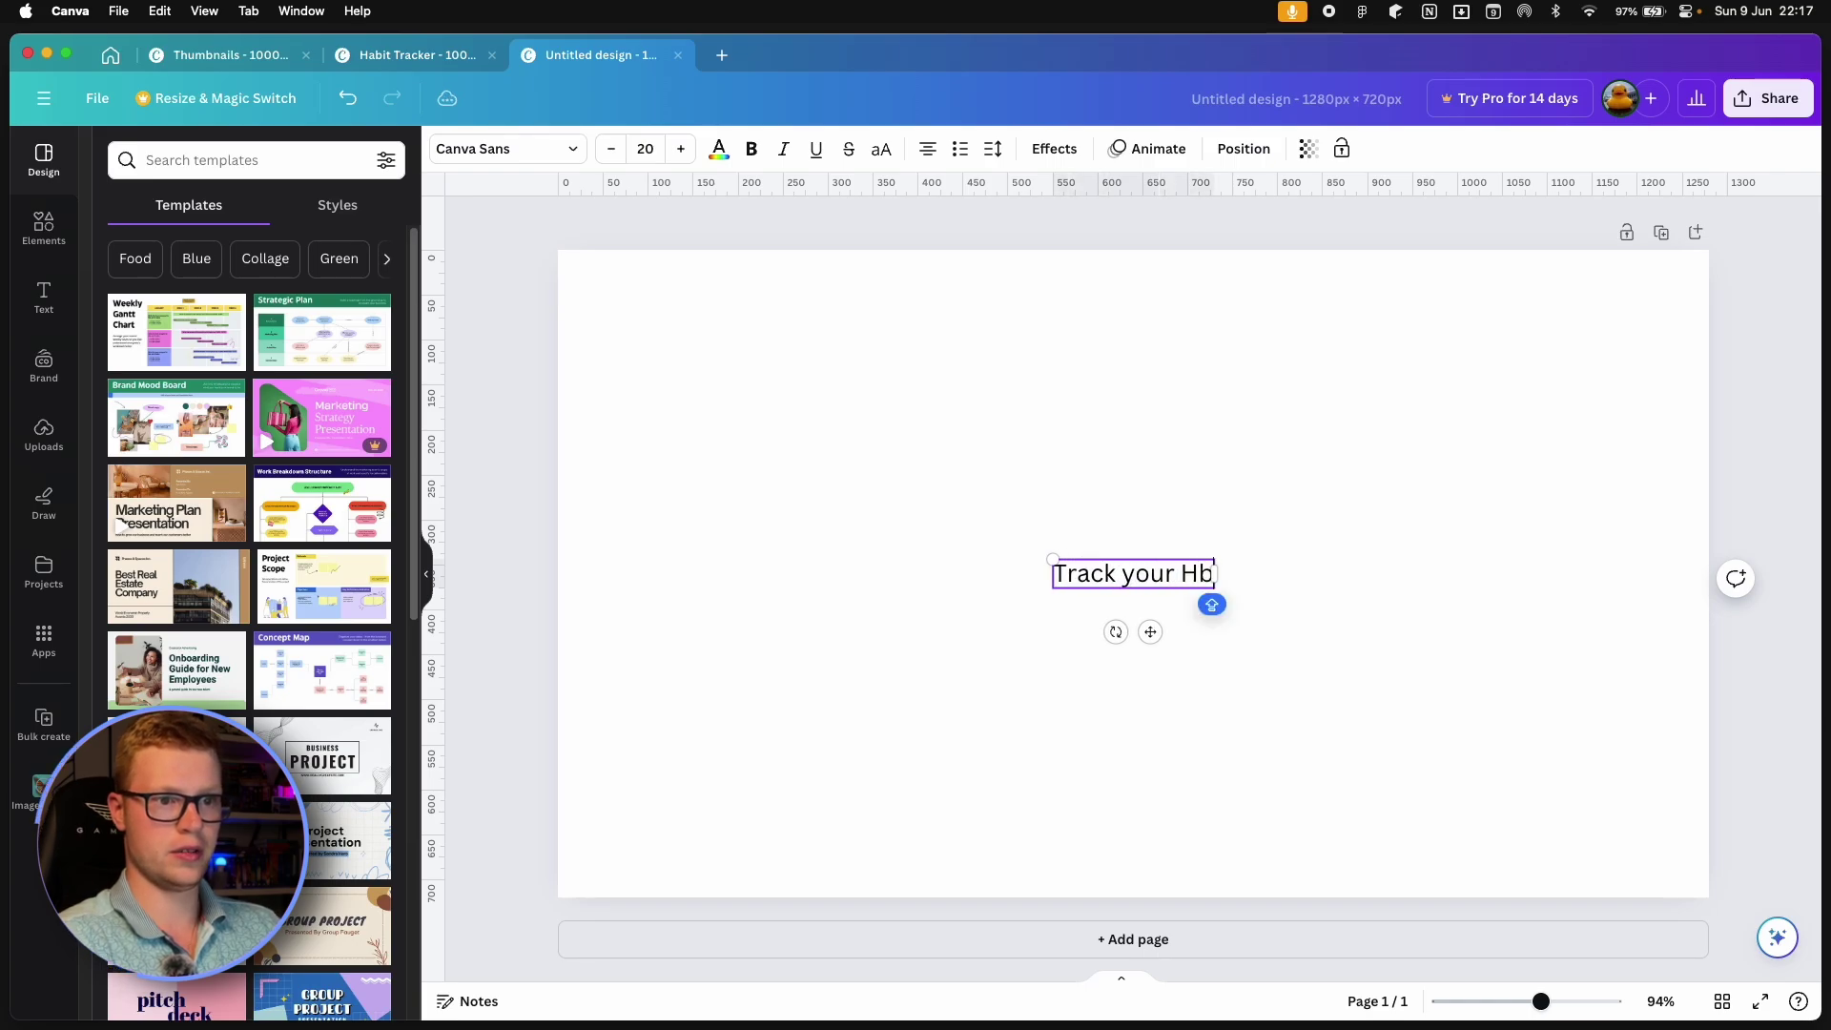
{"action": "key", "text": "BackSpace"}
{"action": "type", "text": "ABIT"}
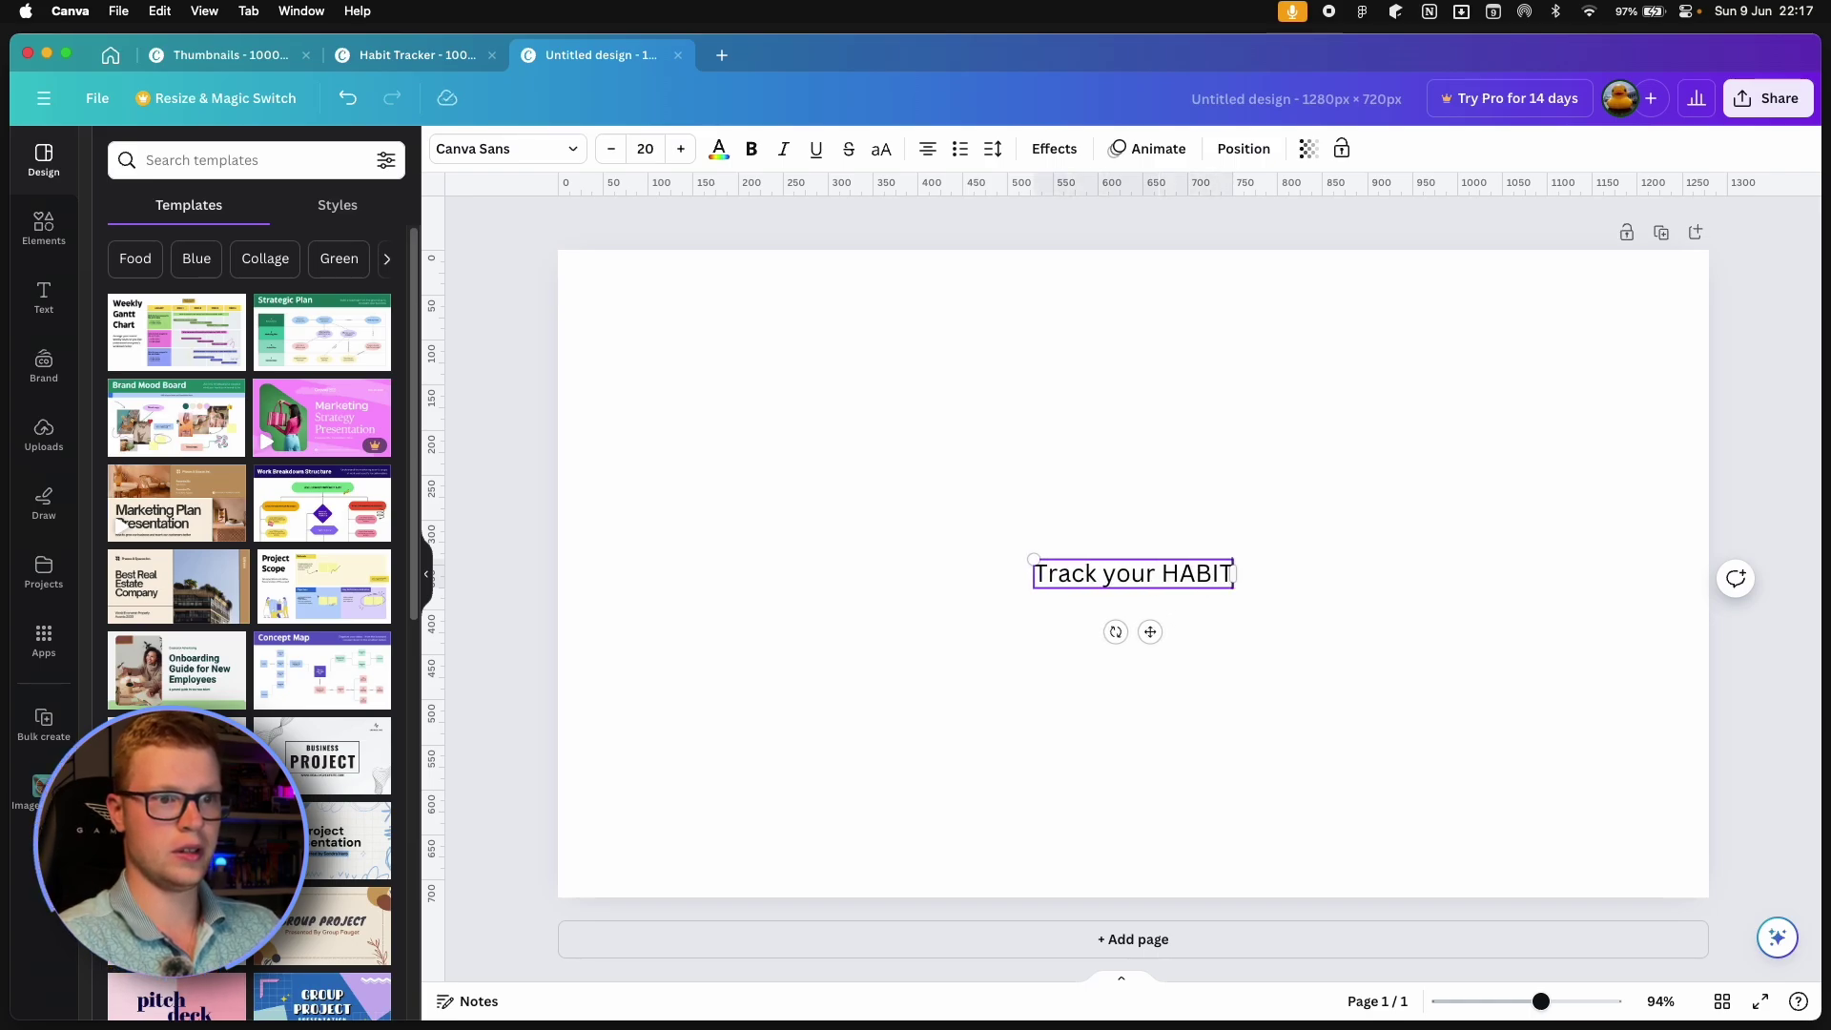
{"action": "key", "text": "BackSpace"}
{"action": "key", "text": "BackSpace"}
{"action": "key", "text": "BackSpace"}
{"action": "key", "text": "BackSpace"}
{"action": "key", "text": "BackSpace"}
{"action": "type", "text": "habits"}
{"action": "key", "text": "Return"}
{"action": "type", "text": "right in NOt"}
{"action": "key", "text": "BackSpace"}
{"action": "key", "text": "BackSpace"}
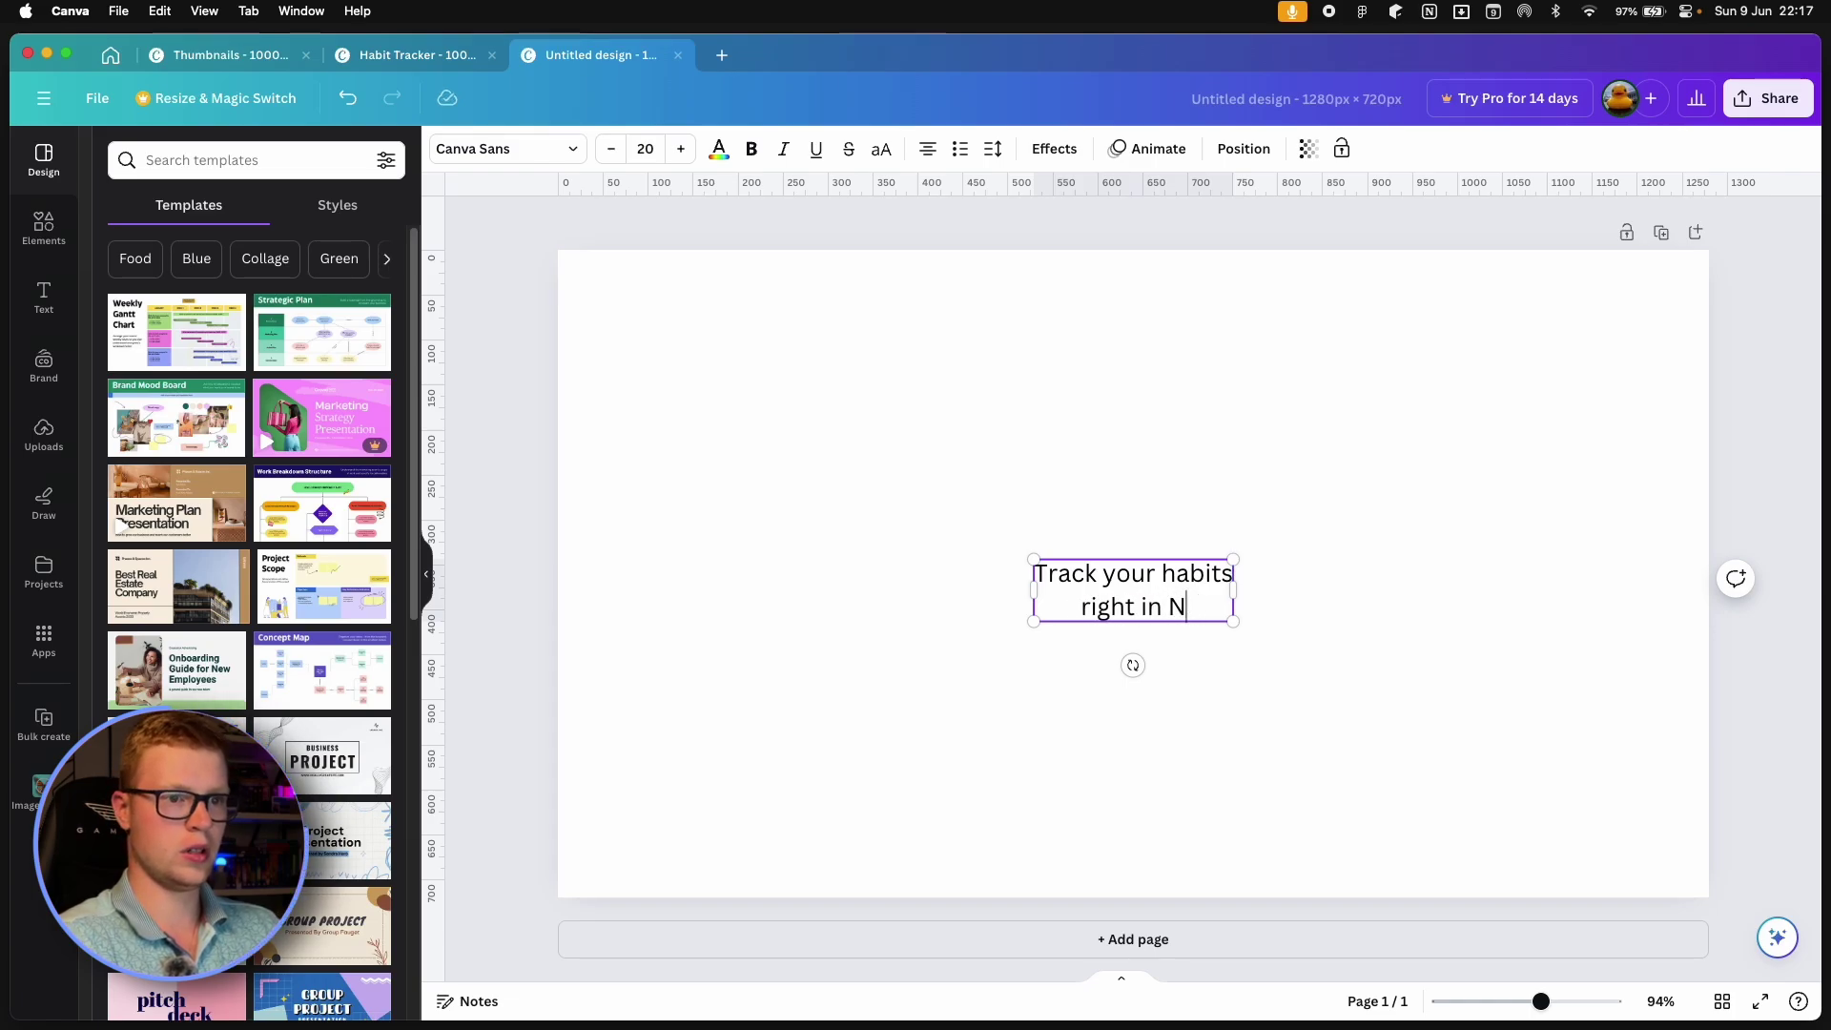
{"action": "type", "text": "otion"}
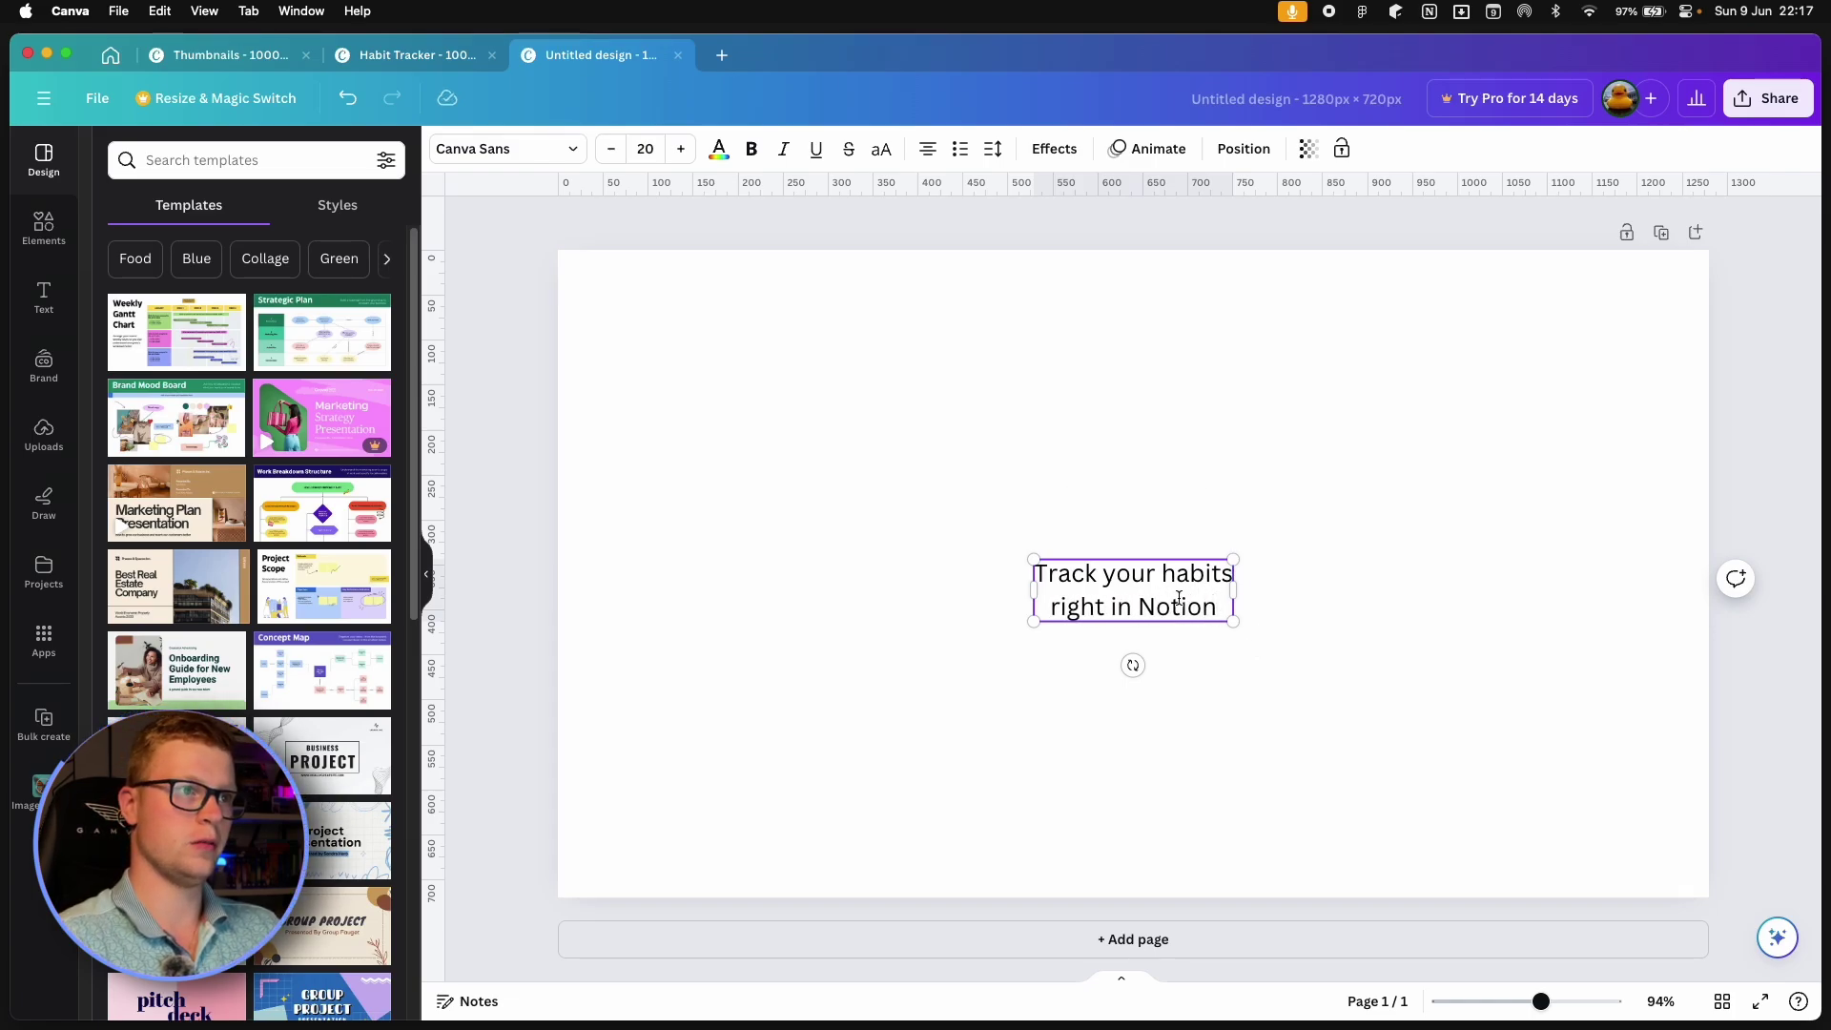
Left-align the tagline, enlarge its font four steps, and move it to the left.
{"action": "key", "text": "super+a"}
{"action": "left_click", "coordinate": [930, 150]}
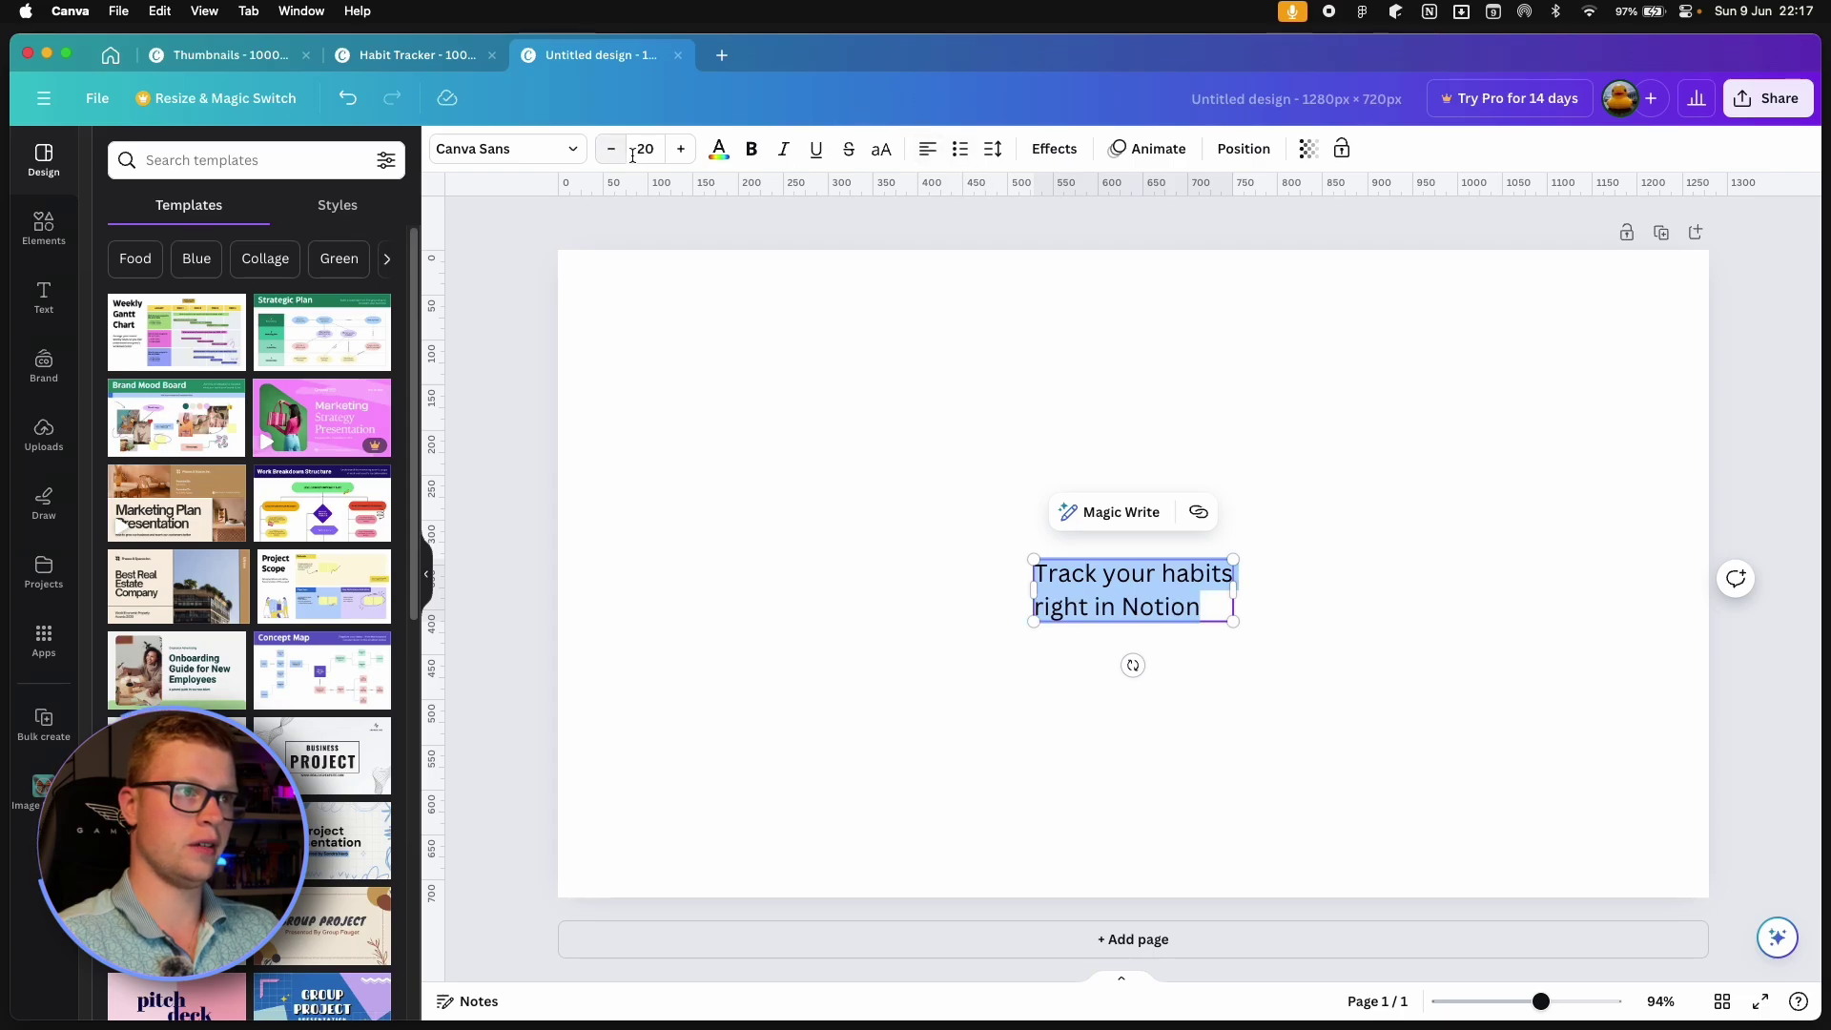
{"action": "left_click", "coordinate": [681, 150]}
{"action": "left_click", "coordinate": [681, 150]}
{"action": "left_click", "coordinate": [681, 150]}
{"action": "left_click", "coordinate": [681, 150]}
{"action": "left_click", "coordinate": [681, 150]}
{"action": "left_click", "coordinate": [681, 150]}
{"action": "left_click", "coordinate": [681, 150]}
{"action": "left_click", "coordinate": [681, 150]}
{"action": "left_click", "coordinate": [997, 614]}
{"action": "left_click_drag", "start_coordinate": [1112, 593], "coordinate": [766, 618]}
Copy the tablet mockup from the Habit Tracker design and paste it here.
{"action": "left_click", "coordinate": [44, 229]}
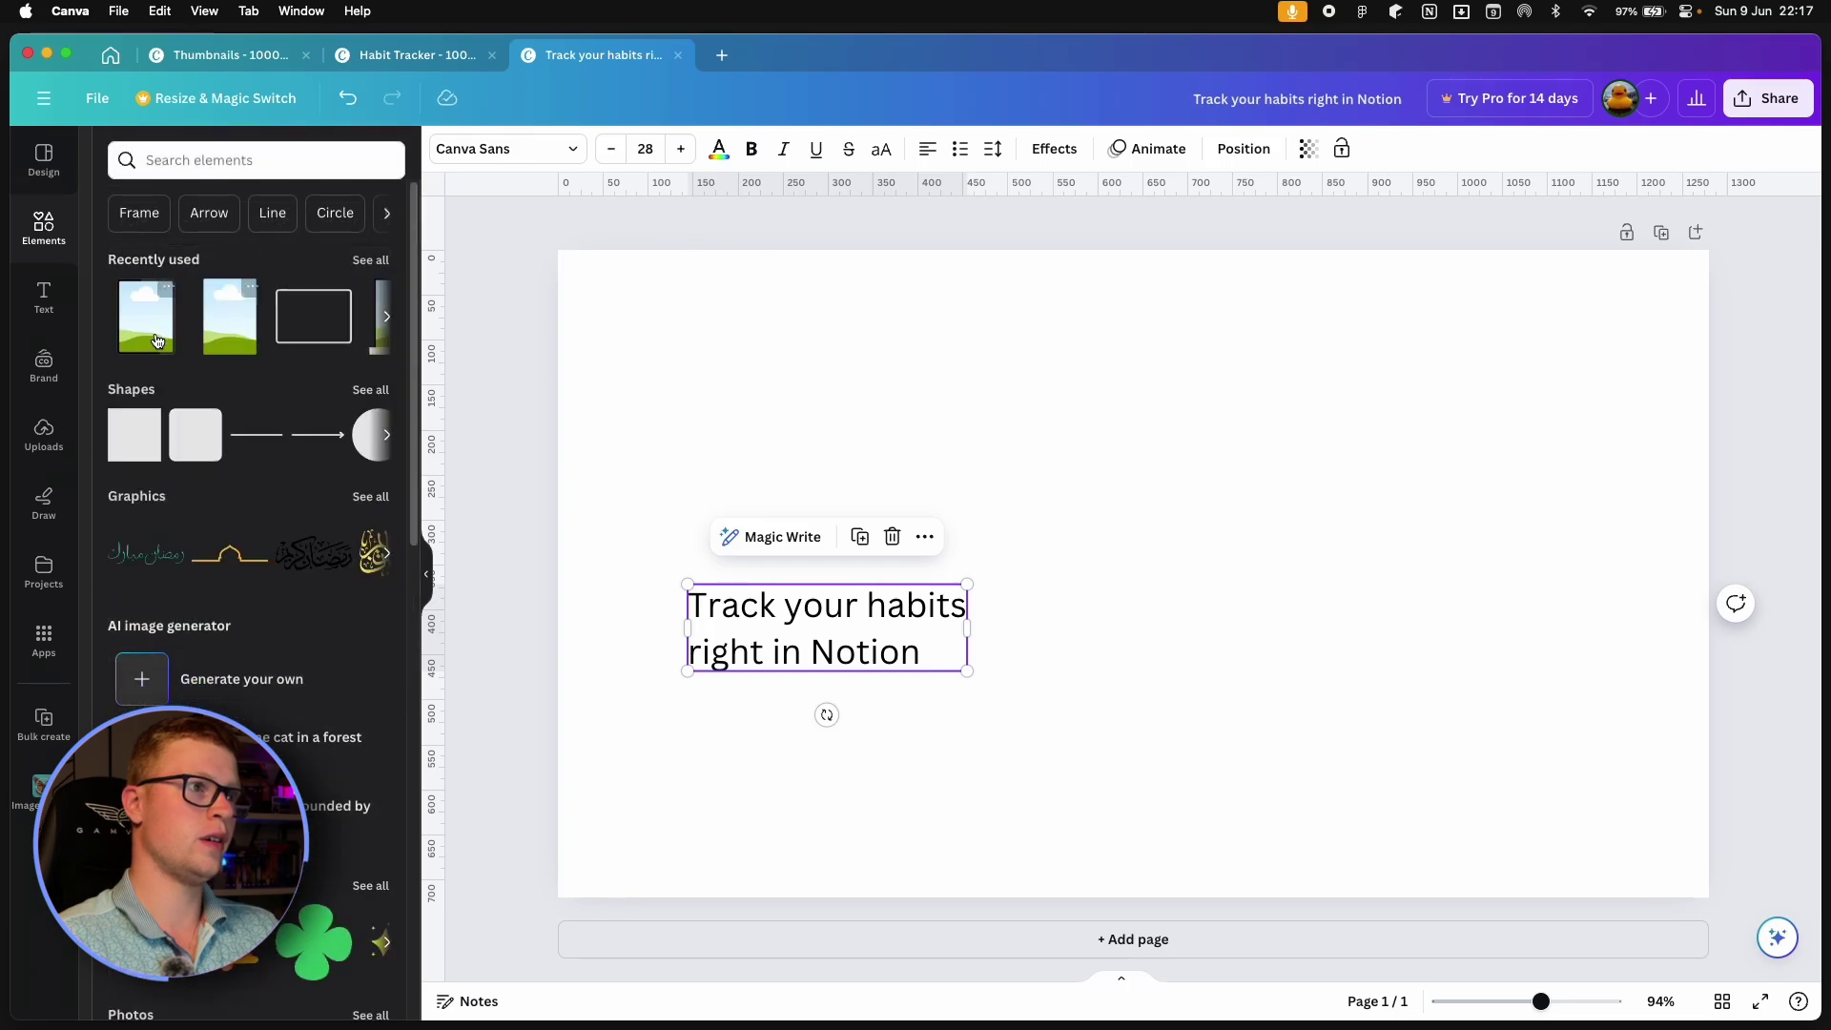
{"action": "left_click", "coordinate": [427, 57]}
{"action": "key", "text": "super+c"}
{"action": "left_click", "coordinate": [599, 55]}
{"action": "left_click", "coordinate": [1227, 609]}
{"action": "key", "text": "super+v"}
Resize the tablet mockup to about 555×426 and place it right of the tagline.
{"action": "left_click_drag", "start_coordinate": [980, 544], "coordinate": [1264, 589]}
{"action": "left_click_drag", "start_coordinate": [1561, 846], "coordinate": [1144, 627]}
{"action": "left_click_drag", "start_coordinate": [1073, 489], "coordinate": [1439, 662]}
{"action": "left_click_drag", "start_coordinate": [1545, 728], "coordinate": [1589, 748]}
{"action": "left_click_drag", "start_coordinate": [1336, 640], "coordinate": [1344, 632]}
{"action": "left_click_drag", "start_coordinate": [1573, 753], "coordinate": [1606, 765]}
{"action": "left_click_drag", "start_coordinate": [1374, 636], "coordinate": [1402, 668]}
{"action": "left_click", "coordinate": [866, 634]}
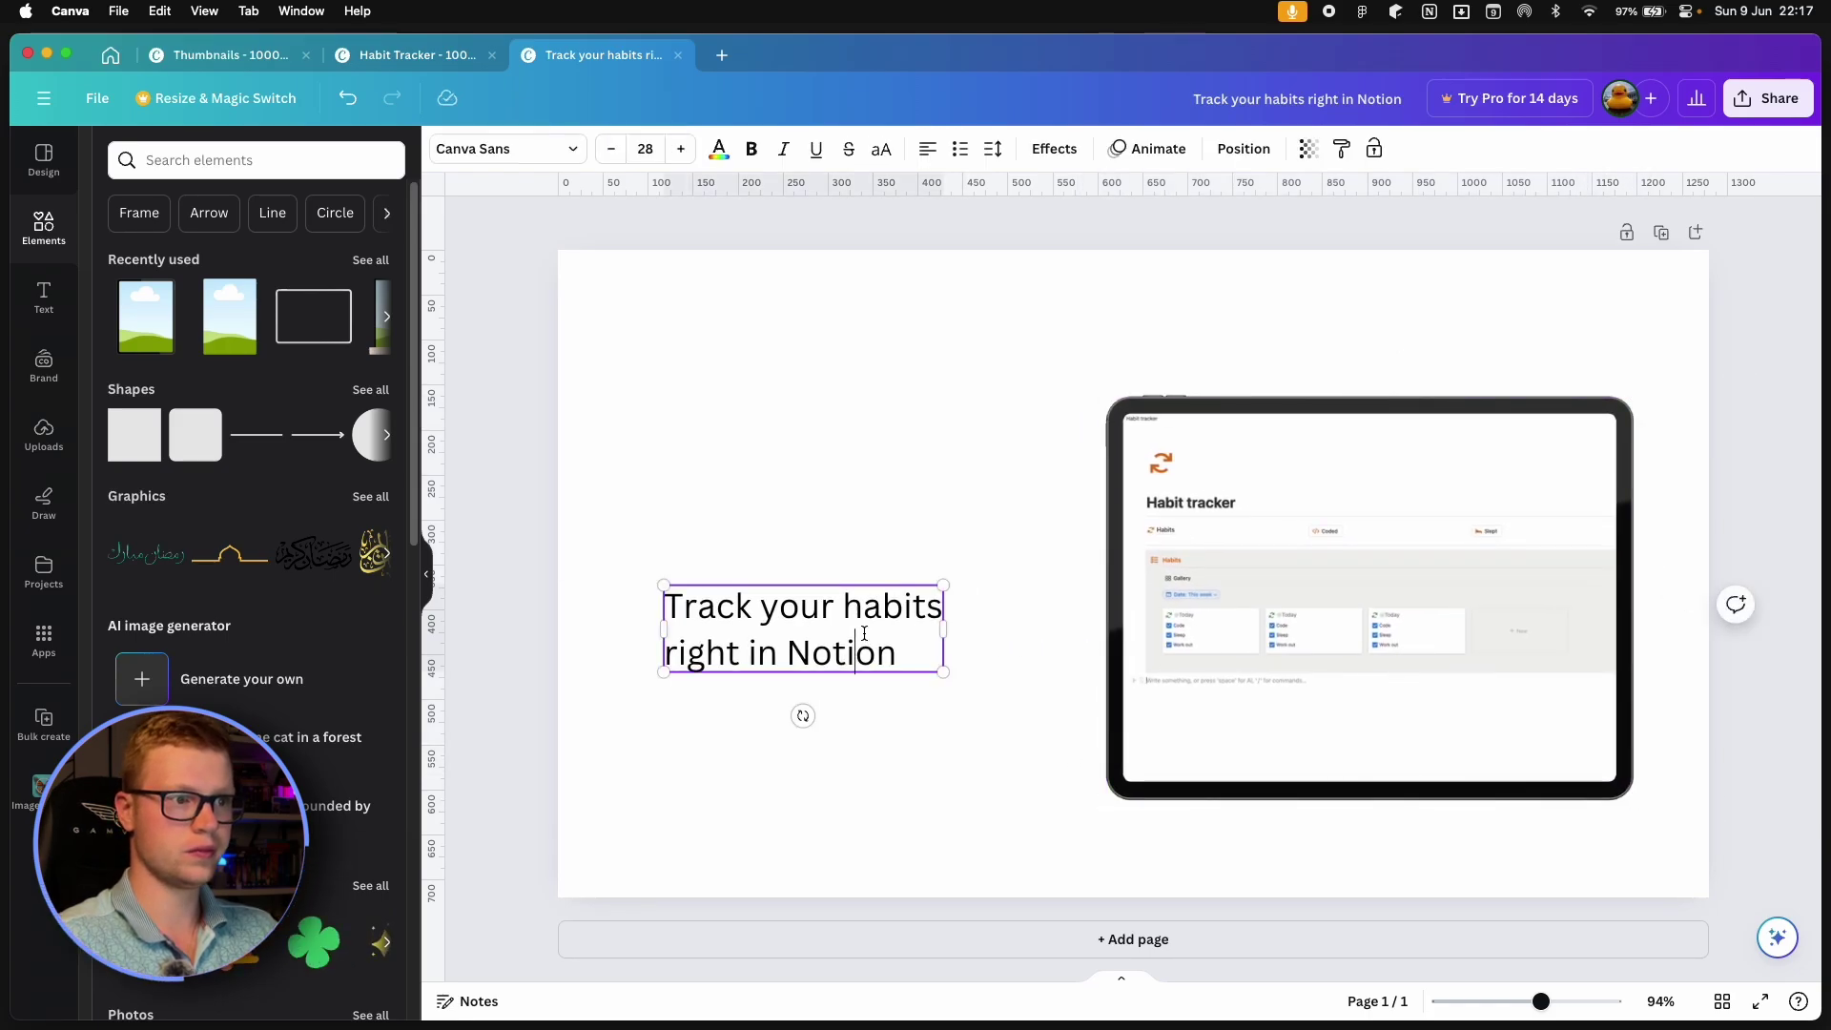
{"action": "triple_click", "coordinate": [867, 634]}
{"action": "left_click", "coordinate": [866, 634]}
Paste the HABIT TRACKER heading from the Habit Tracker design onto the page's left side.
{"action": "key", "text": "super+a"}
{"action": "left_click", "coordinate": [799, 448]}
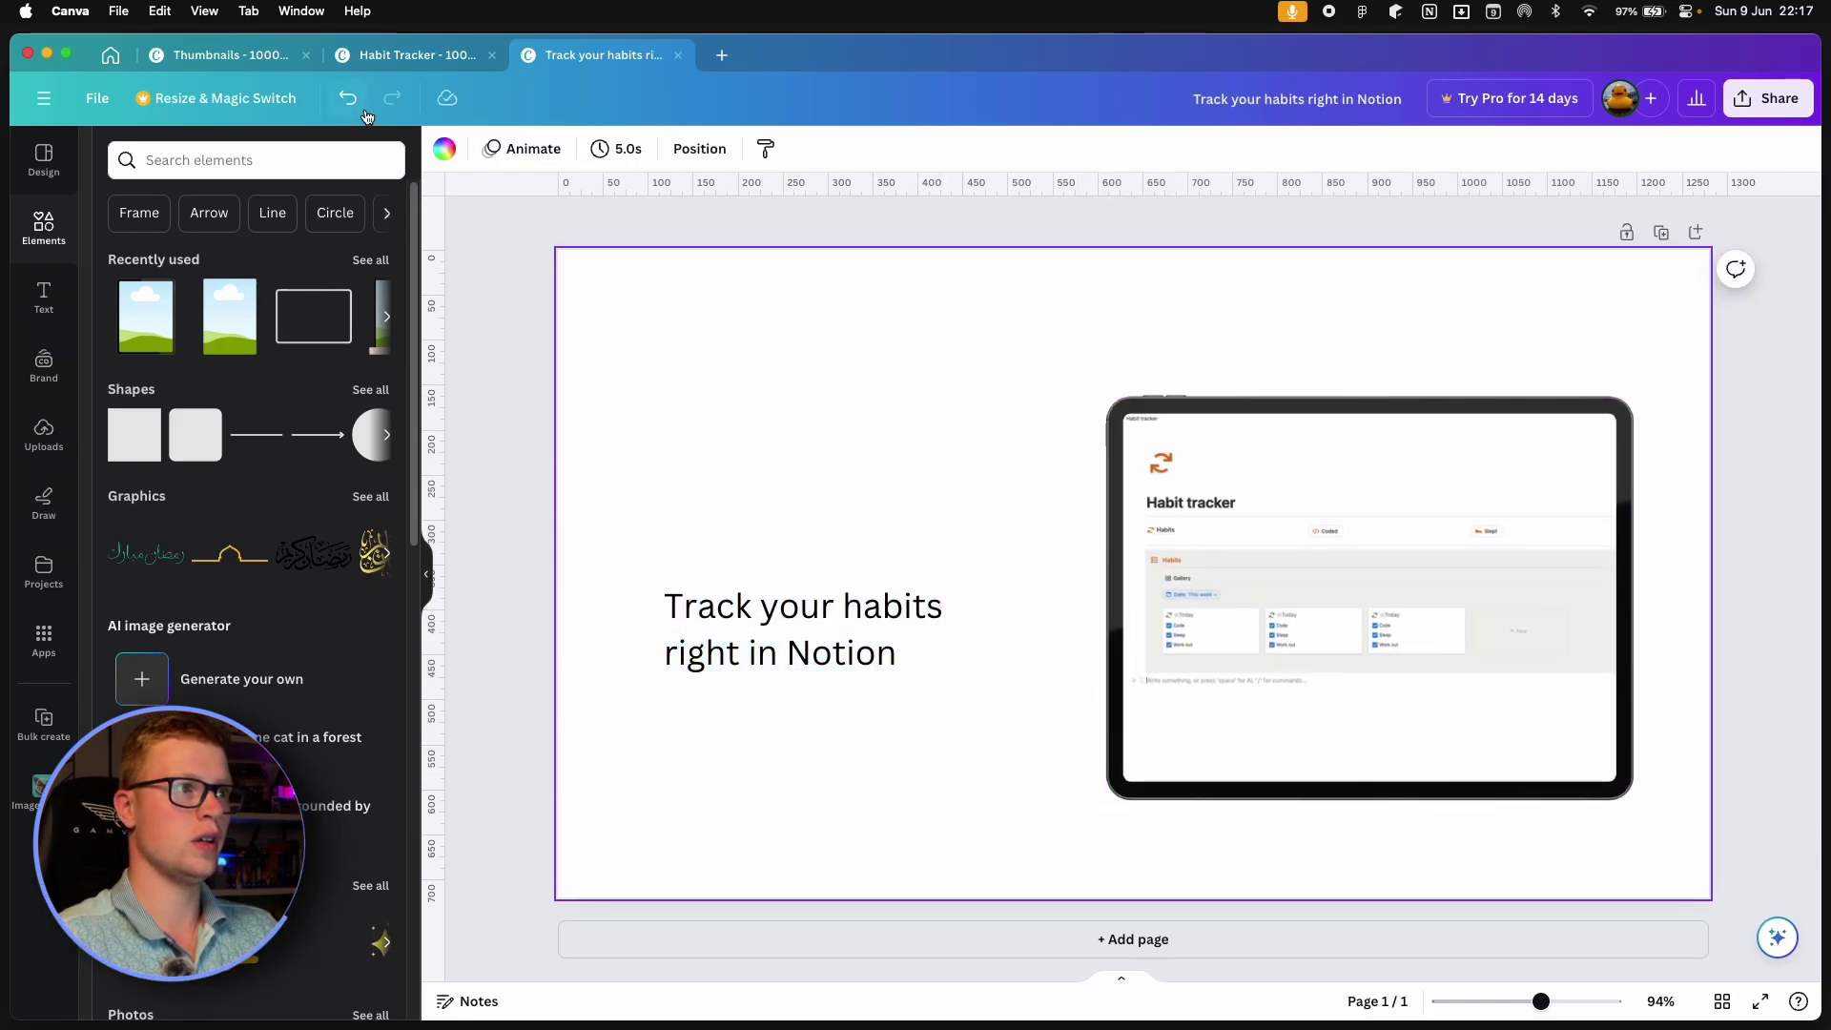
{"action": "left_click", "coordinate": [417, 54]}
{"action": "key", "text": "Tab"}
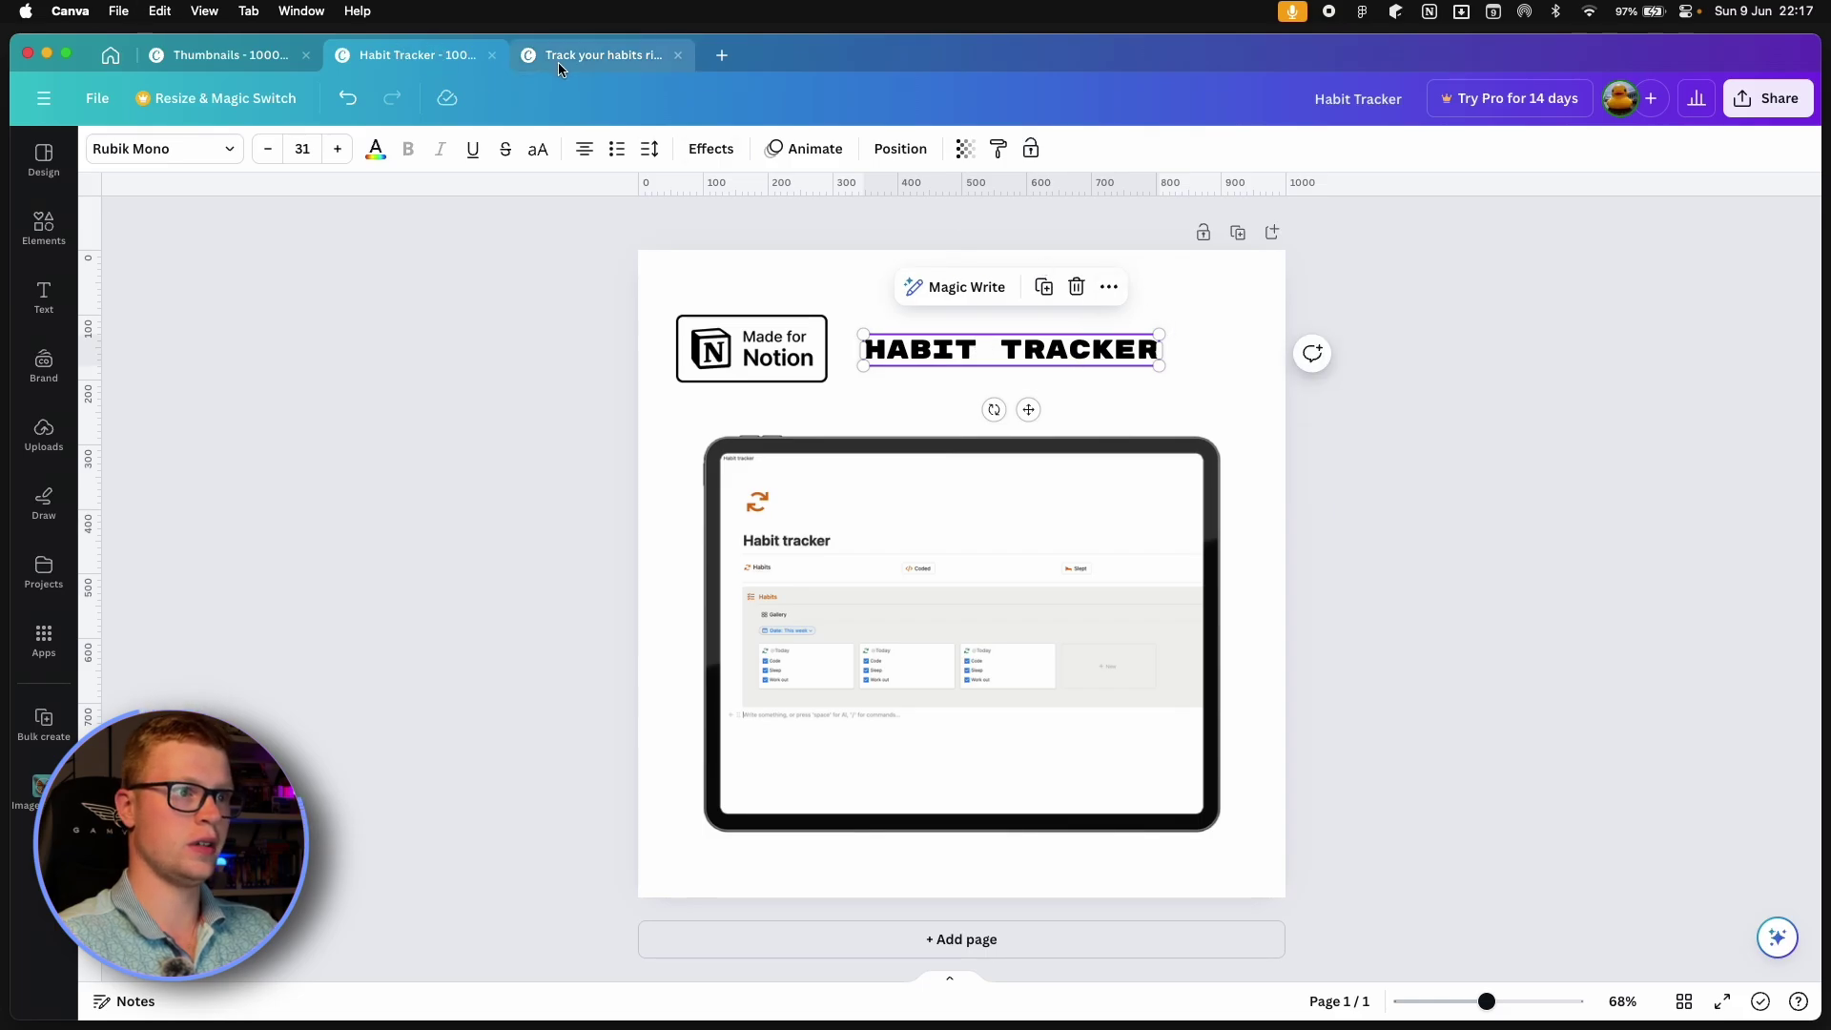
{"action": "left_click", "coordinate": [559, 61]}
{"action": "key", "text": "super+v"}
{"action": "left_click_drag", "start_coordinate": [982, 382], "coordinate": [734, 441]}
Paste the Made for Notion badge from the Habit Tracker design and move it down the page.
{"action": "left_click", "coordinate": [410, 55]}
{"action": "left_click", "coordinate": [734, 357]}
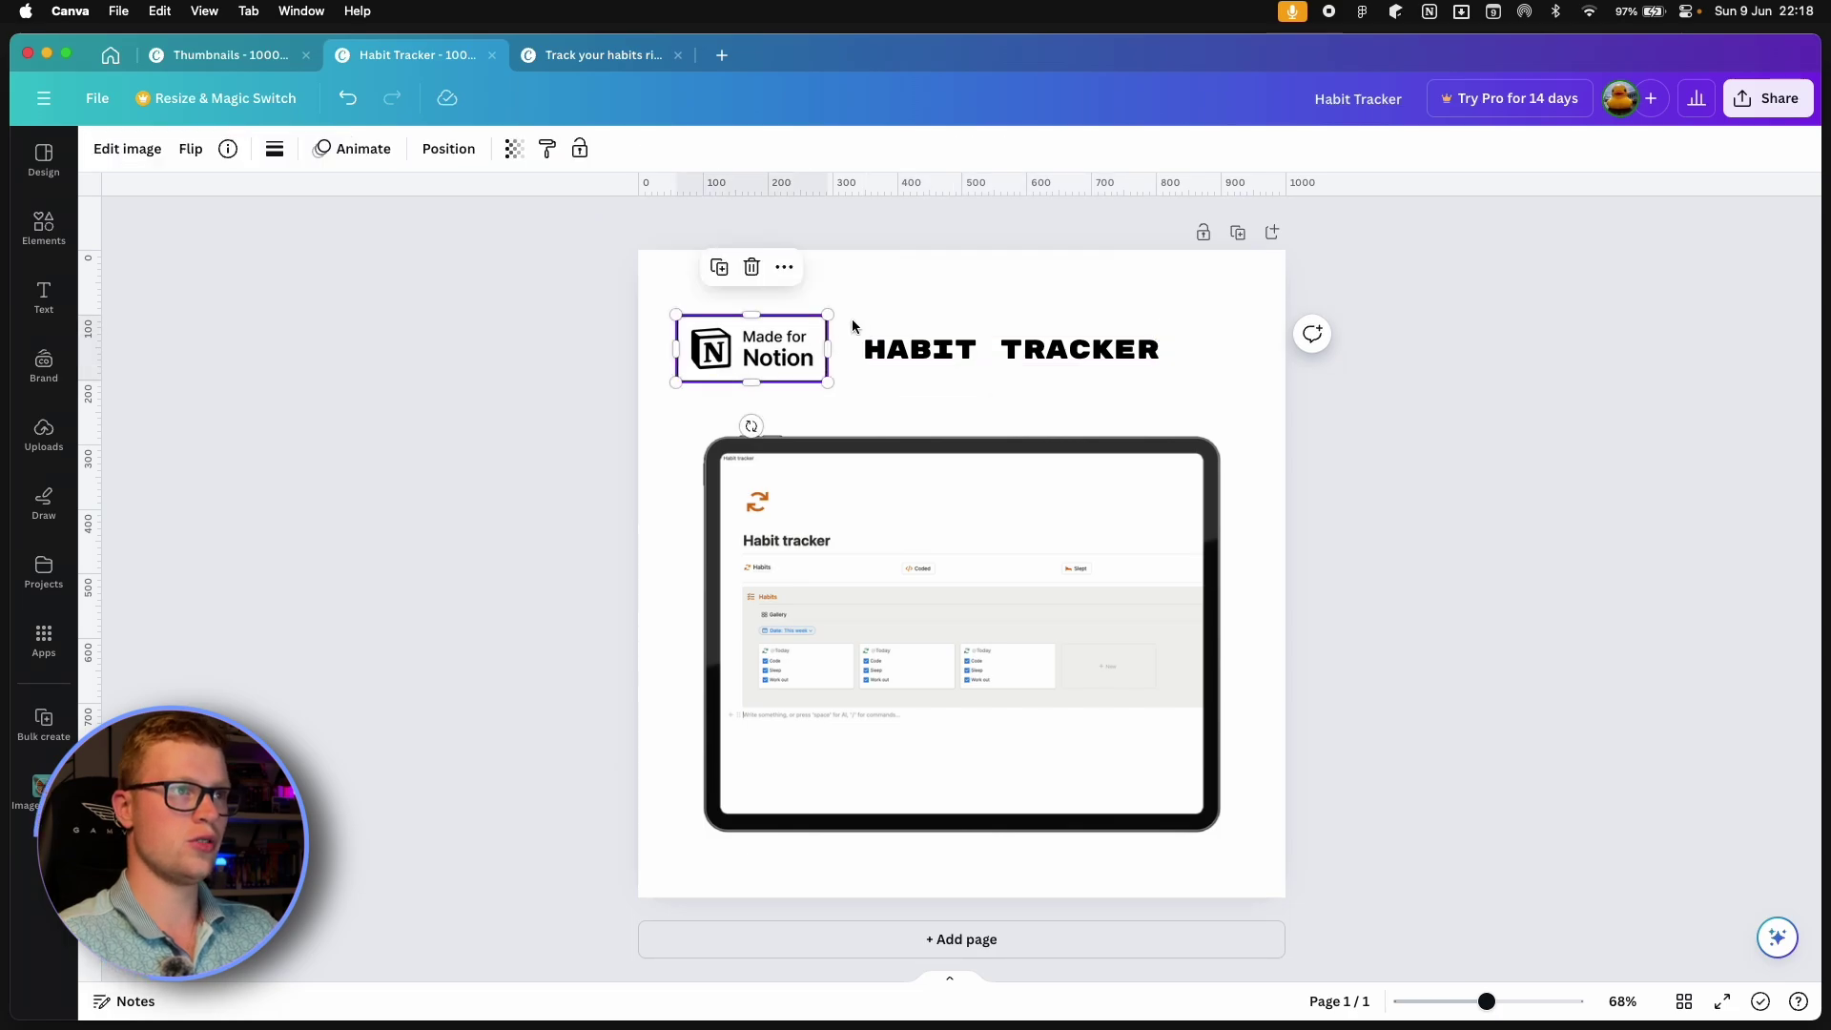
{"action": "left_click", "coordinate": [589, 65]}
{"action": "left_click", "coordinate": [1087, 576]}
{"action": "key", "text": "super+v"}
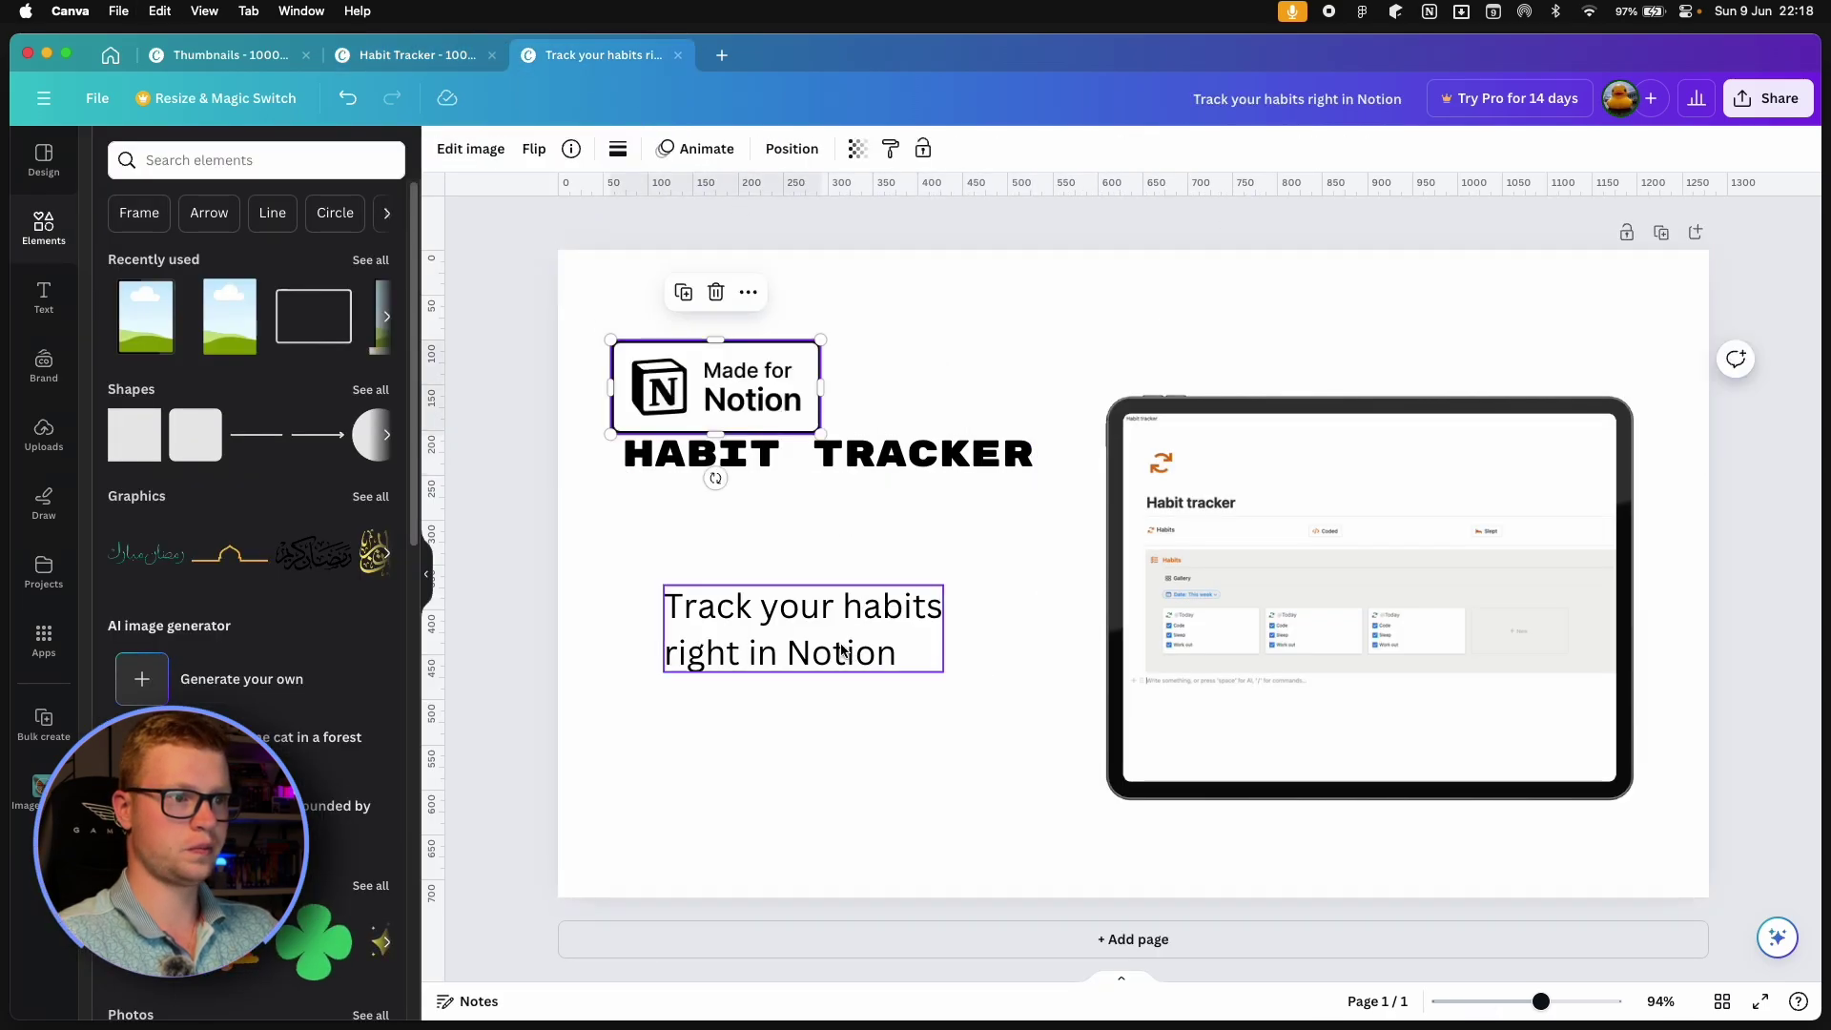
{"action": "left_click_drag", "start_coordinate": [744, 420], "coordinate": [753, 844]}
Resize the tagline and HABIT TRACKER heading to balance the left column.
{"action": "left_click", "coordinate": [831, 668]}
{"action": "left_click_drag", "start_coordinate": [832, 668], "coordinate": [791, 624]}
{"action": "left_click_drag", "start_coordinate": [904, 628], "coordinate": [955, 668]}
{"action": "left_click", "coordinate": [839, 463]}
{"action": "left_click_drag", "start_coordinate": [1034, 434], "coordinate": [1083, 428]}
{"action": "left_click", "coordinate": [896, 597]}
{"action": "left_click_drag", "start_coordinate": [952, 652], "coordinate": [637, 611]}
{"action": "left_click", "coordinate": [1084, 660]}
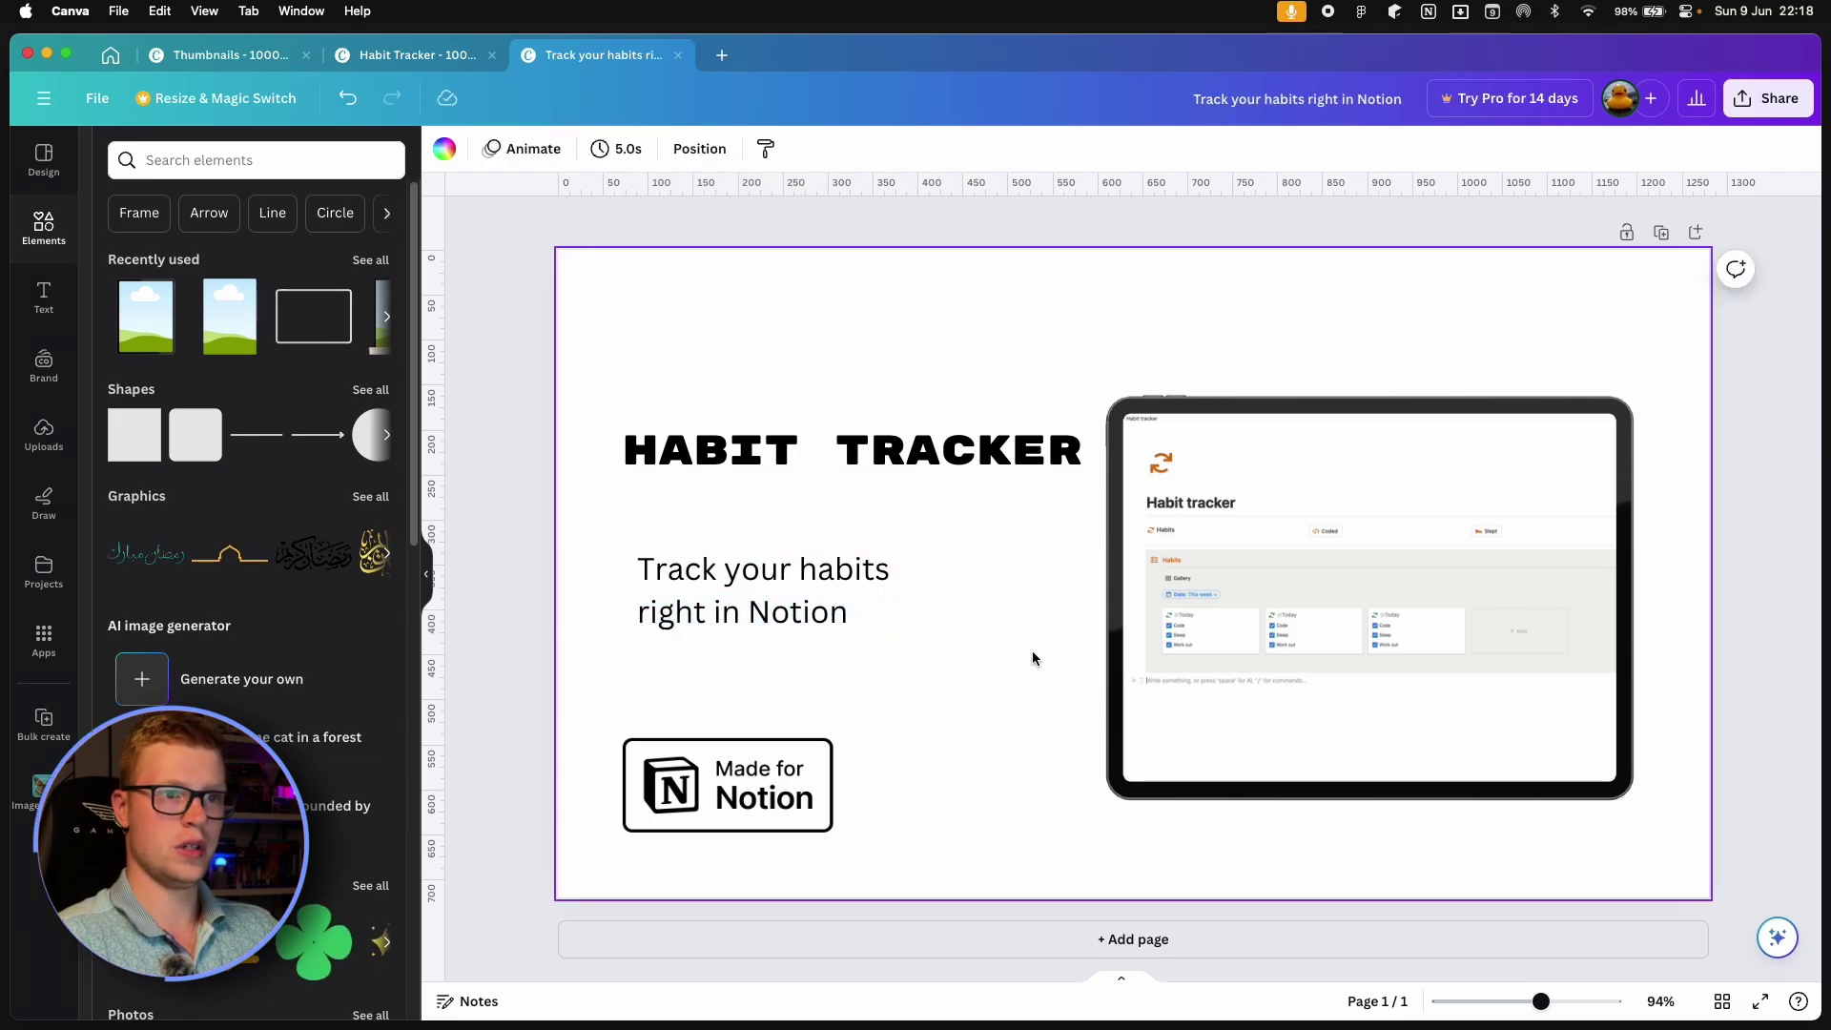
Nudge the heading, tagline and badge into a tight left-aligned stack.
{"action": "left_click_drag", "start_coordinate": [1069, 463], "coordinate": [1069, 442]}
{"action": "left_click_drag", "start_coordinate": [816, 751], "coordinate": [817, 722]}
{"action": "left_click_drag", "start_coordinate": [782, 622], "coordinate": [782, 610]}
{"action": "left_click", "coordinate": [982, 728]}
{"action": "left_click", "coordinate": [854, 437]}
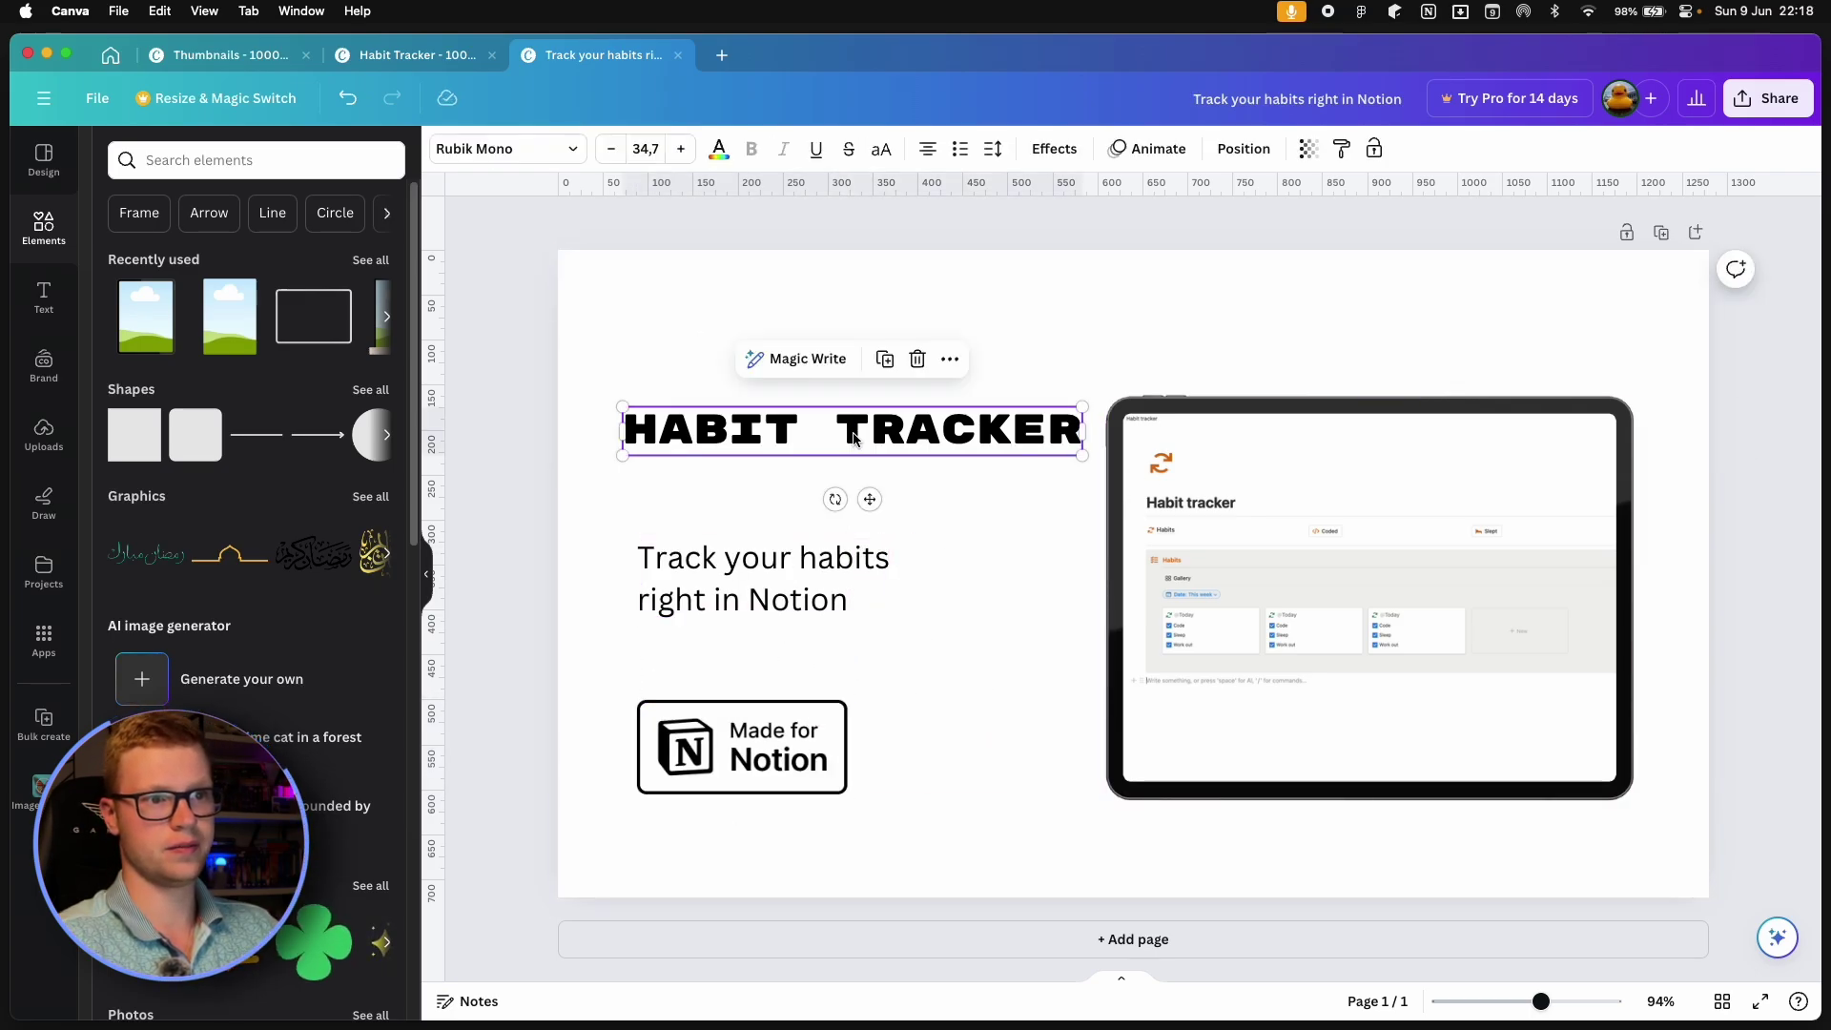
{"action": "left_click_drag", "start_coordinate": [1082, 457], "coordinate": [1053, 450]}
{"action": "left_click", "coordinate": [1074, 540]}
{"action": "left_click", "coordinate": [1234, 530]}
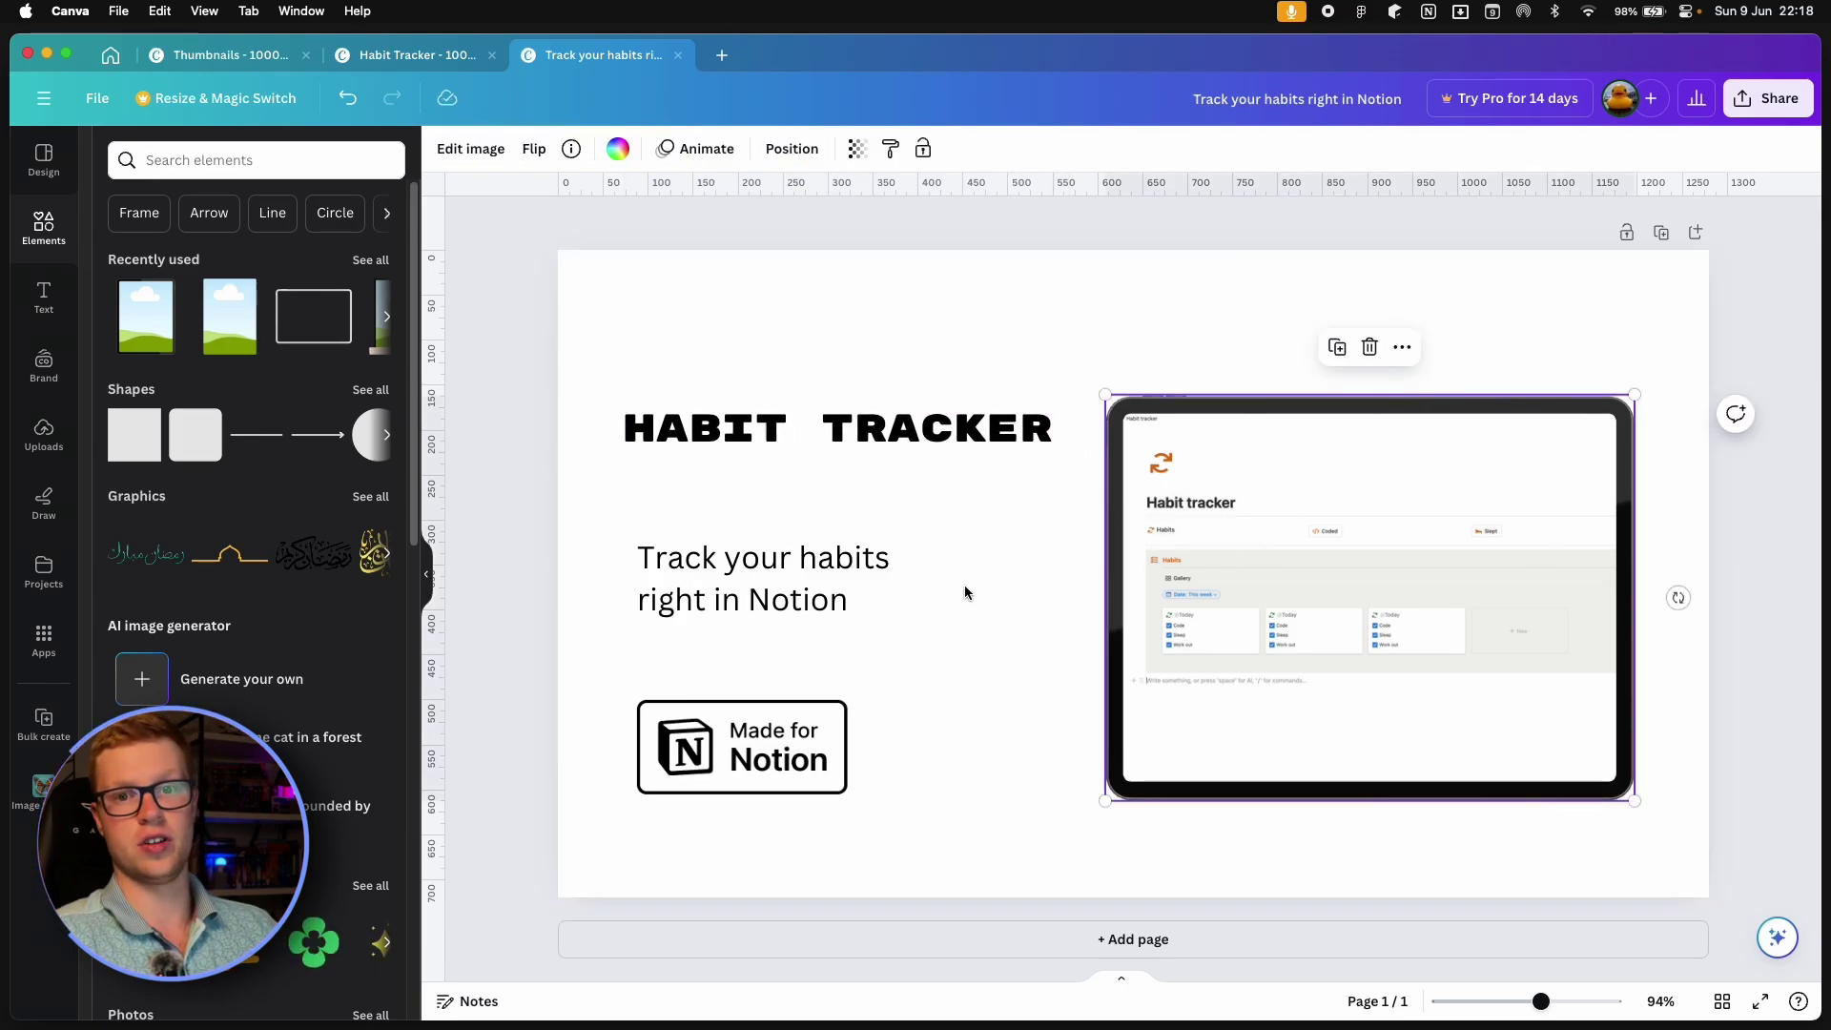
{"action": "left_click", "coordinate": [991, 594]}
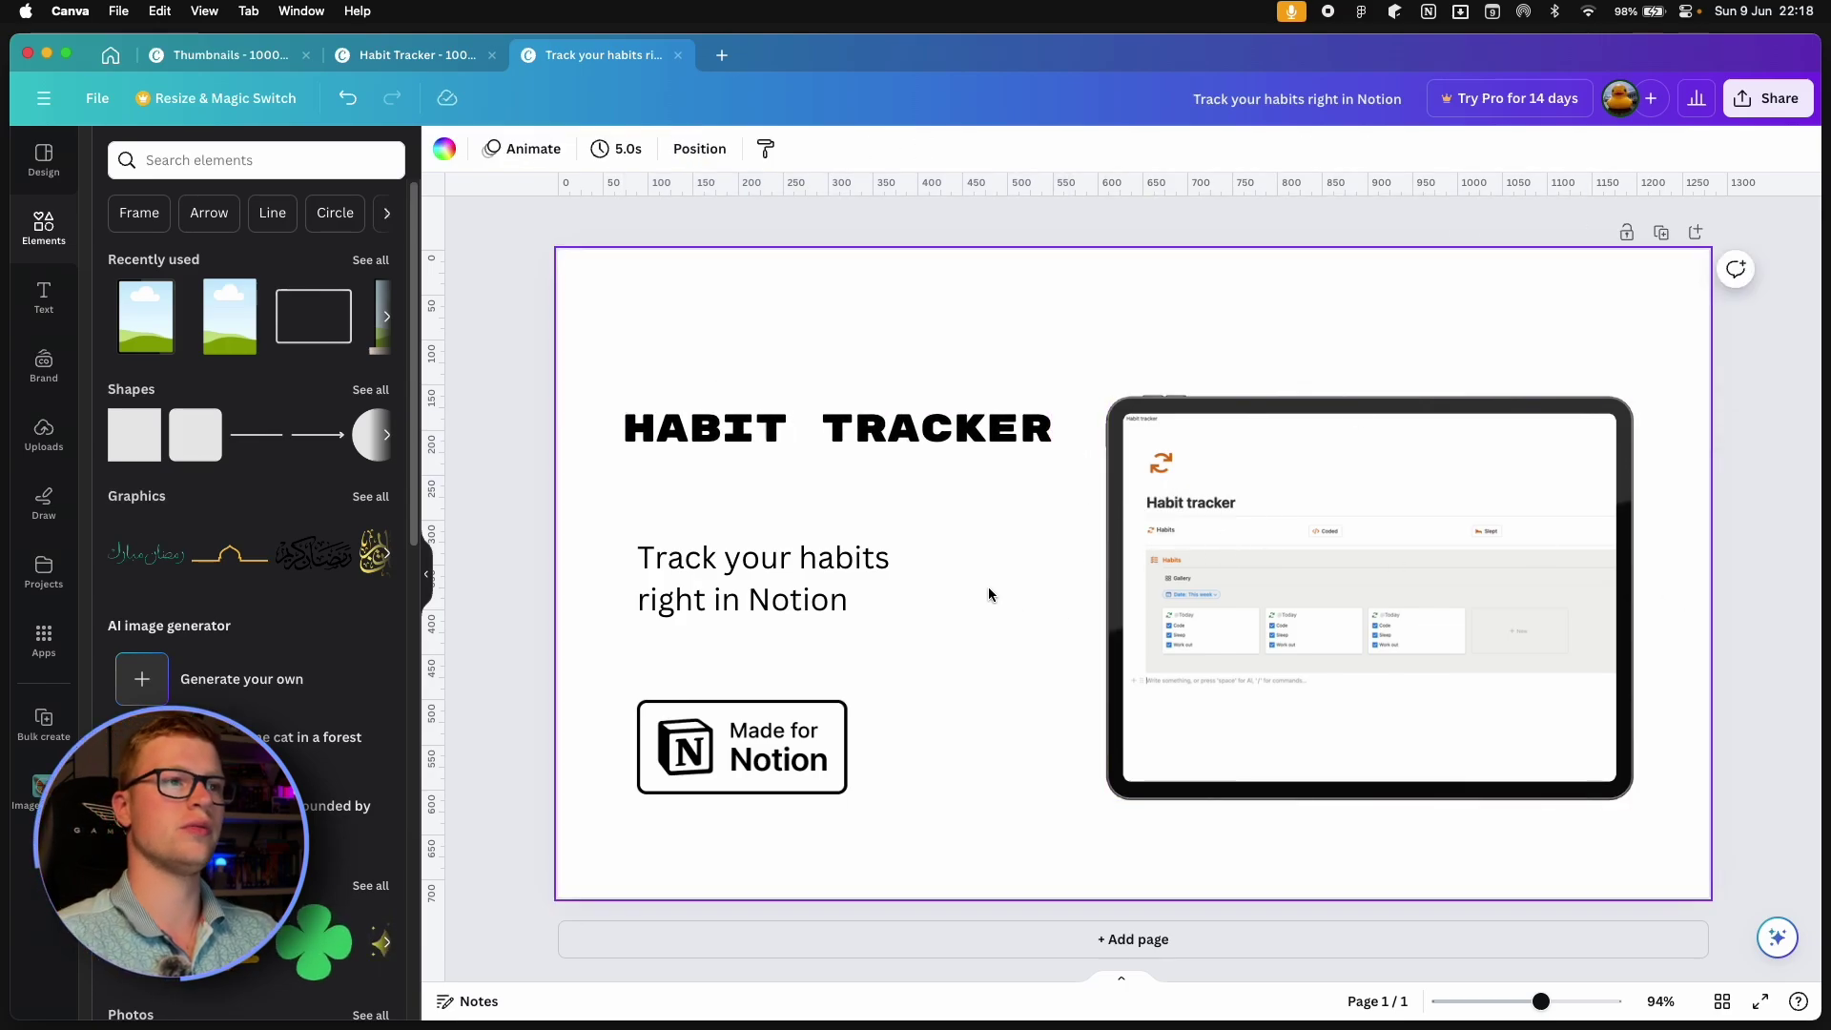
Download the 1280 × 720 design as a PNG, saving it under the name 'notion'.
{"action": "left_click", "coordinate": [1751, 112]}
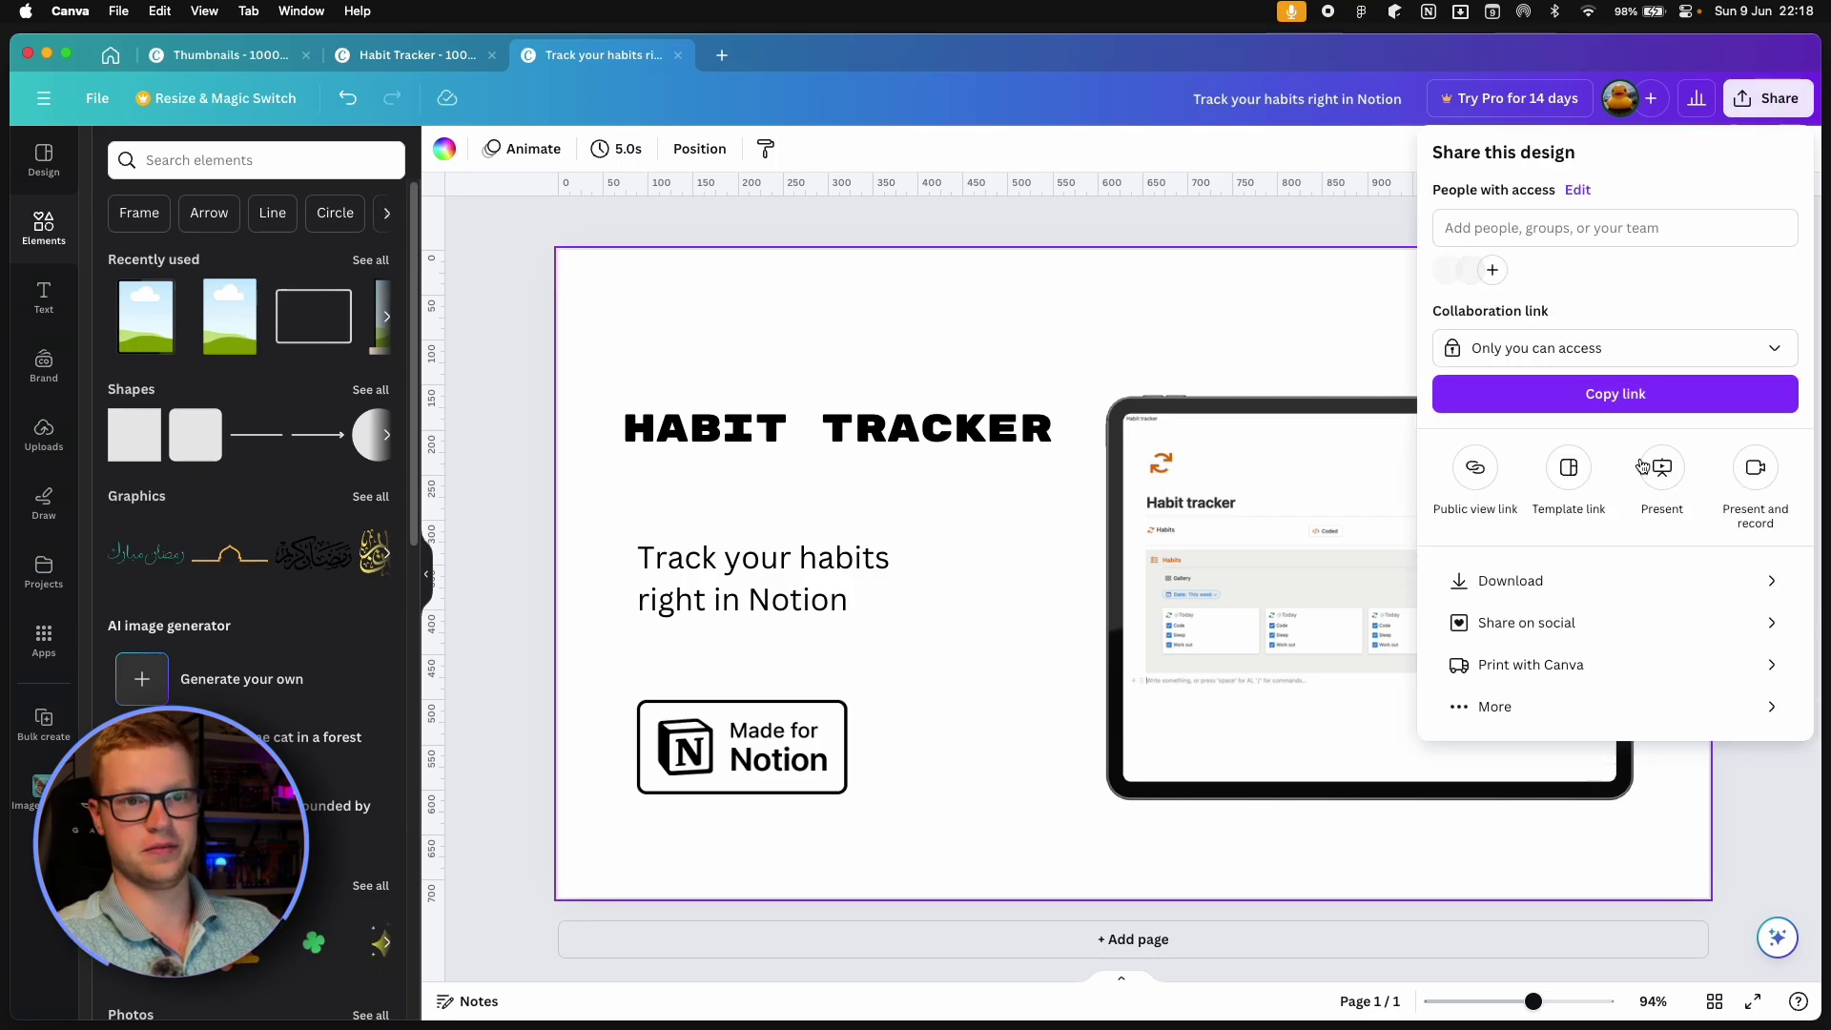
{"action": "left_click", "coordinate": [1521, 580]}
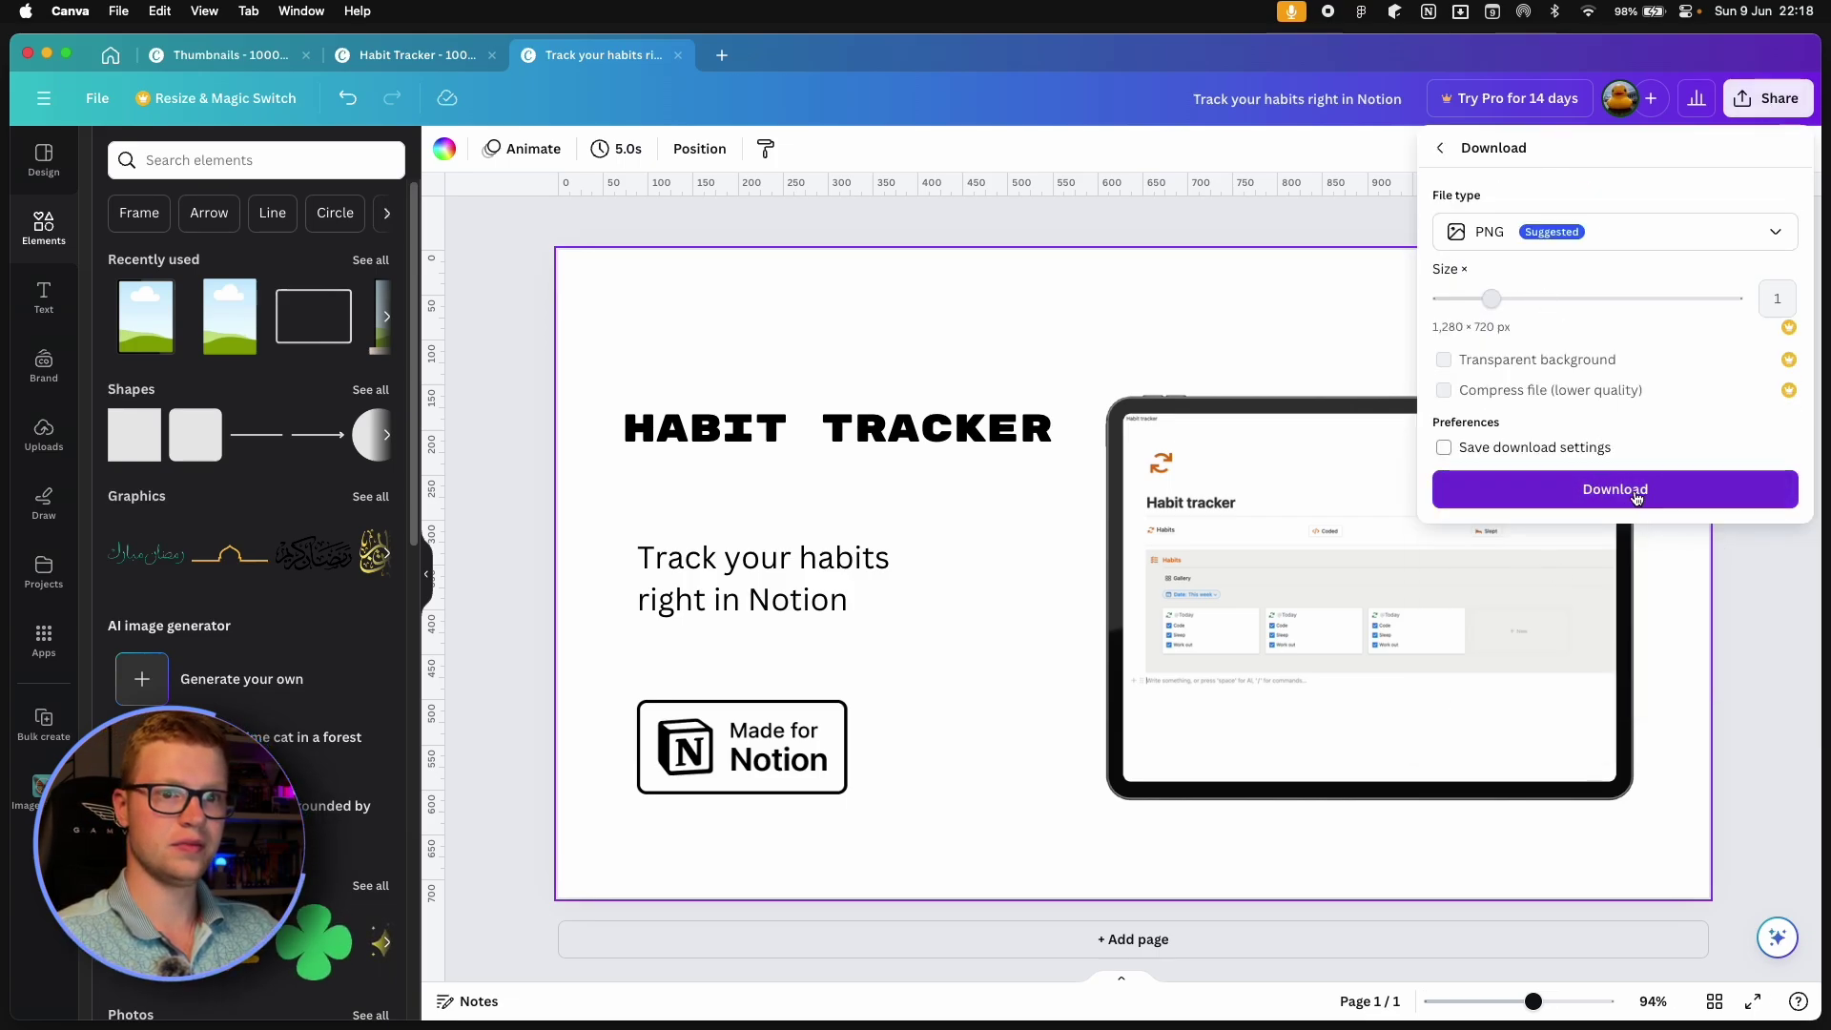
{"action": "left_click", "coordinate": [1625, 489]}
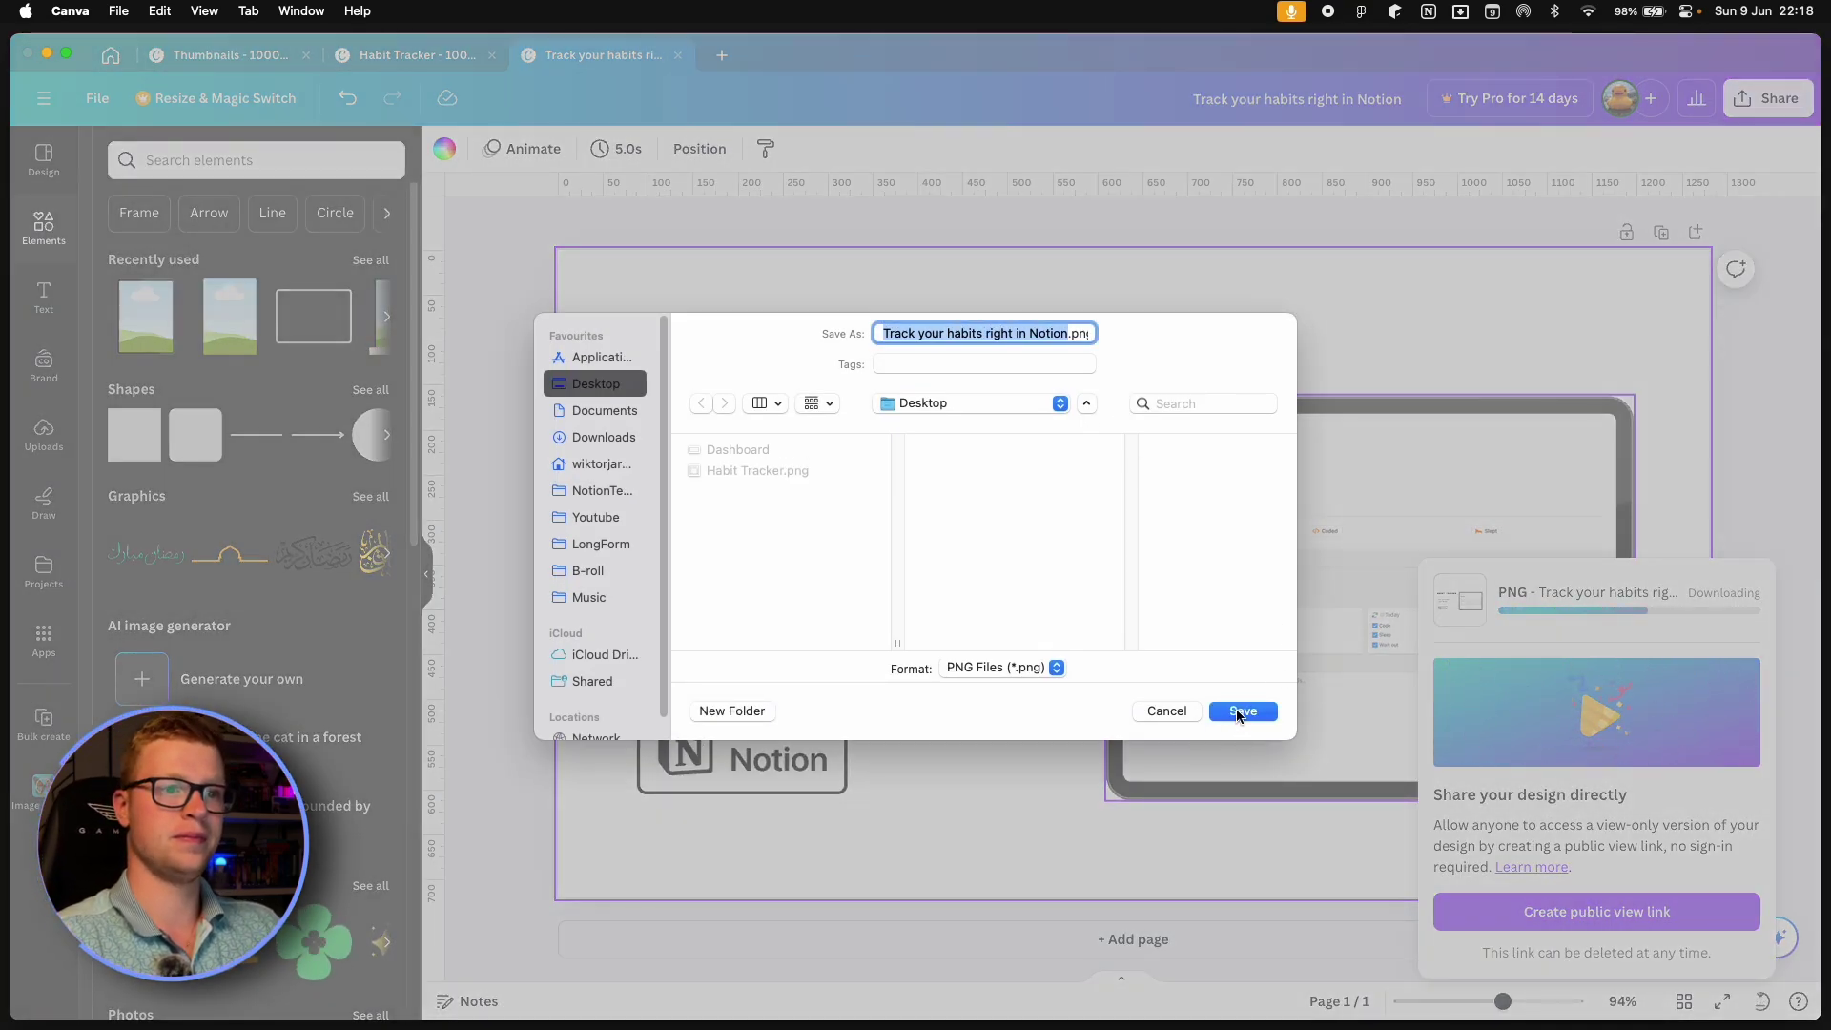
{"action": "type", "text": "notion"}
{"action": "key", "text": "Return"}
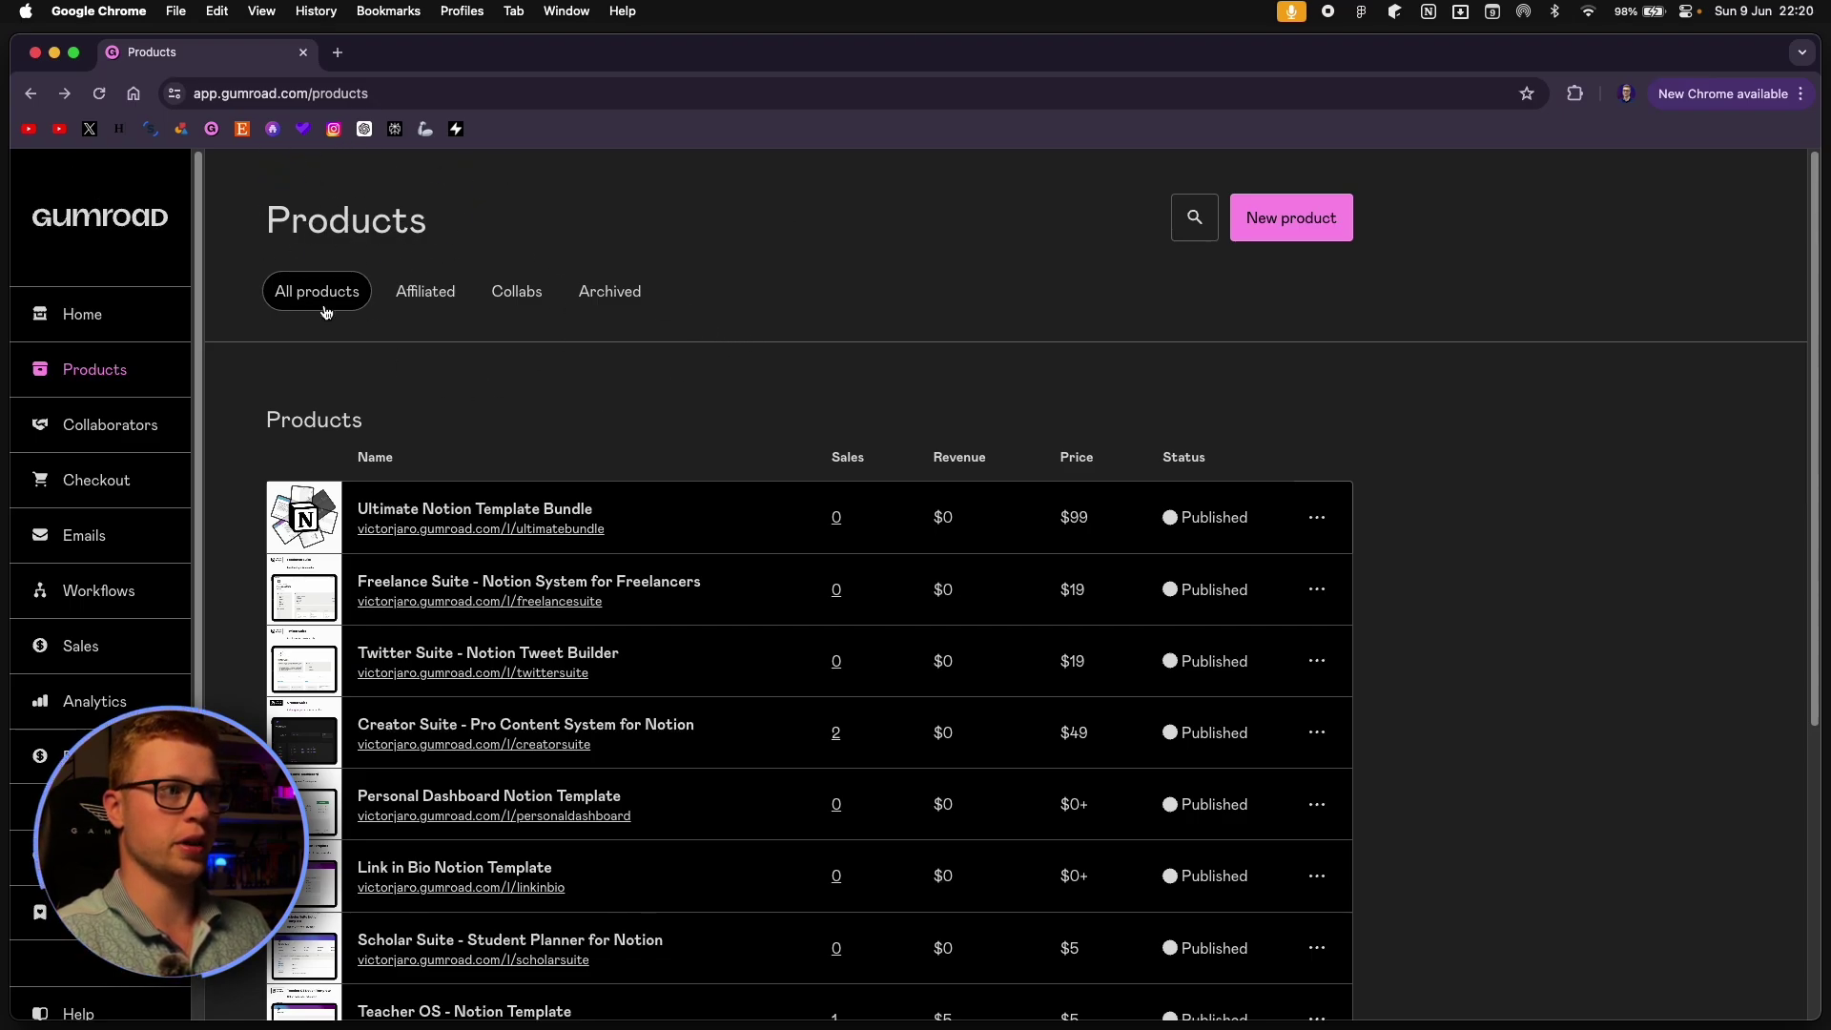
Start a new Gumroad product named Habit Tracker as a digital product priced at $0.
{"action": "left_click", "coordinate": [95, 369]}
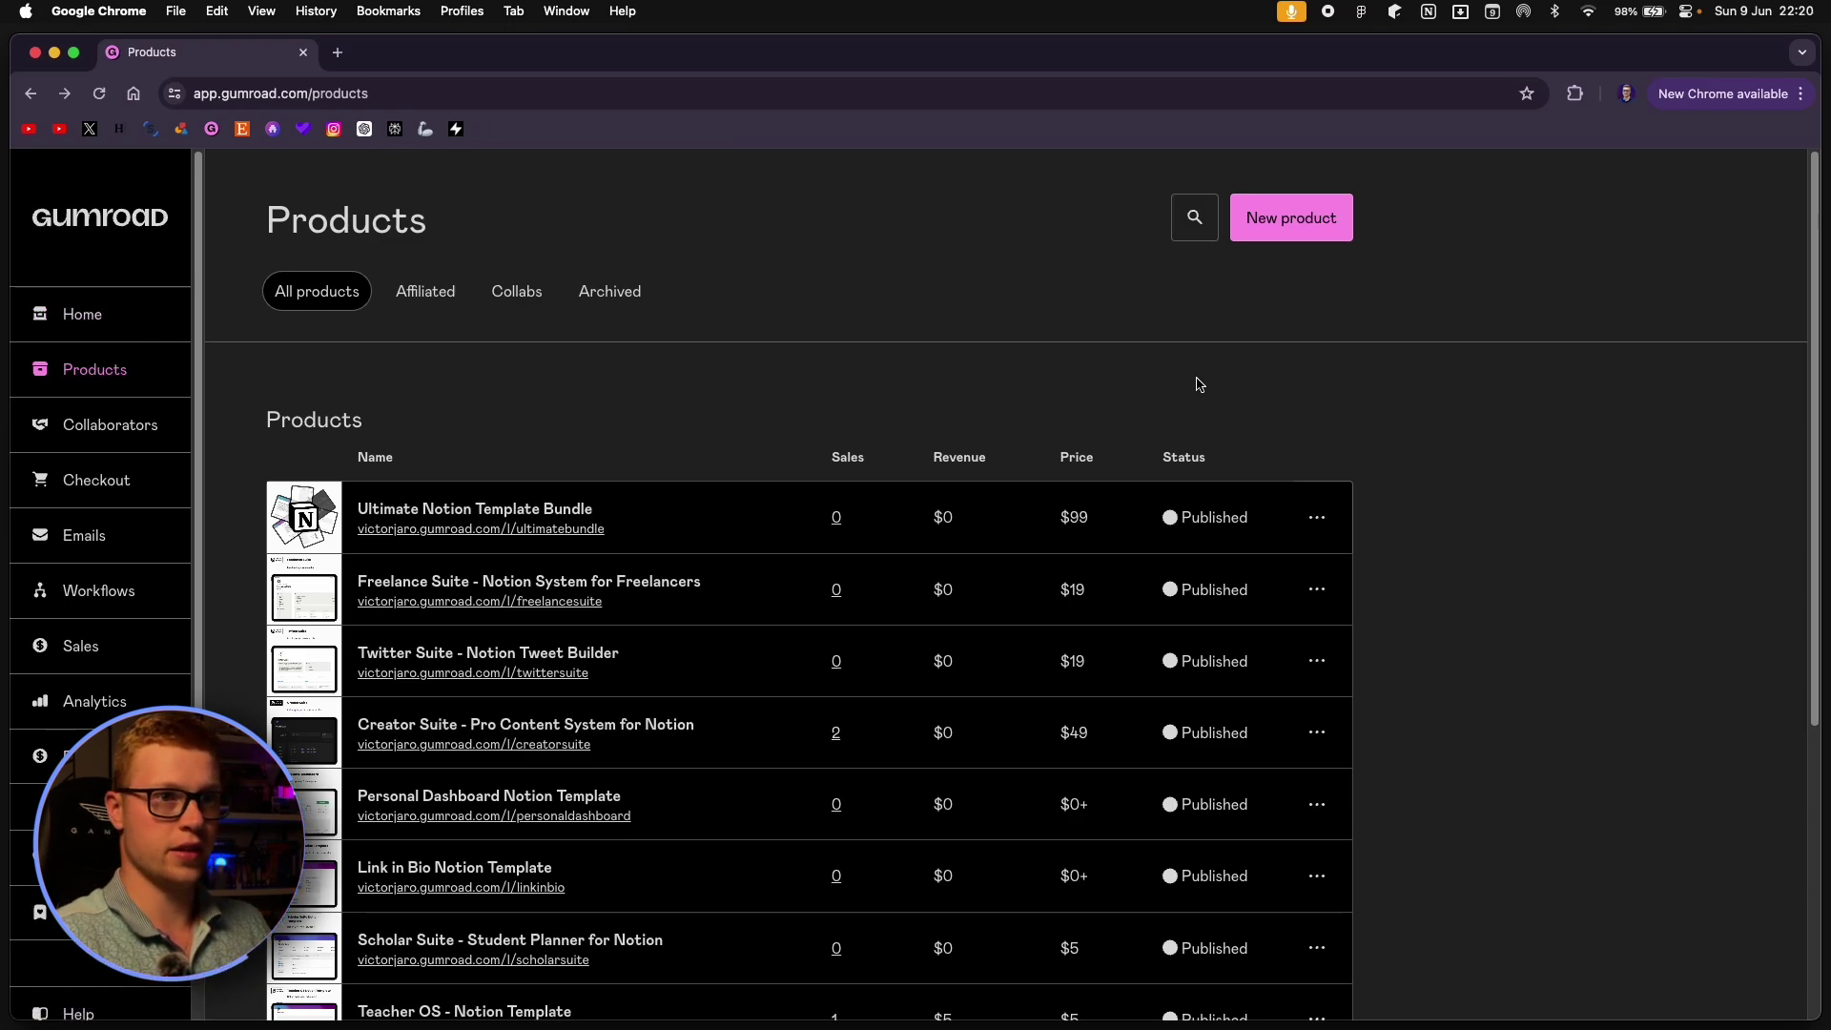
{"action": "left_click", "coordinate": [1289, 230]}
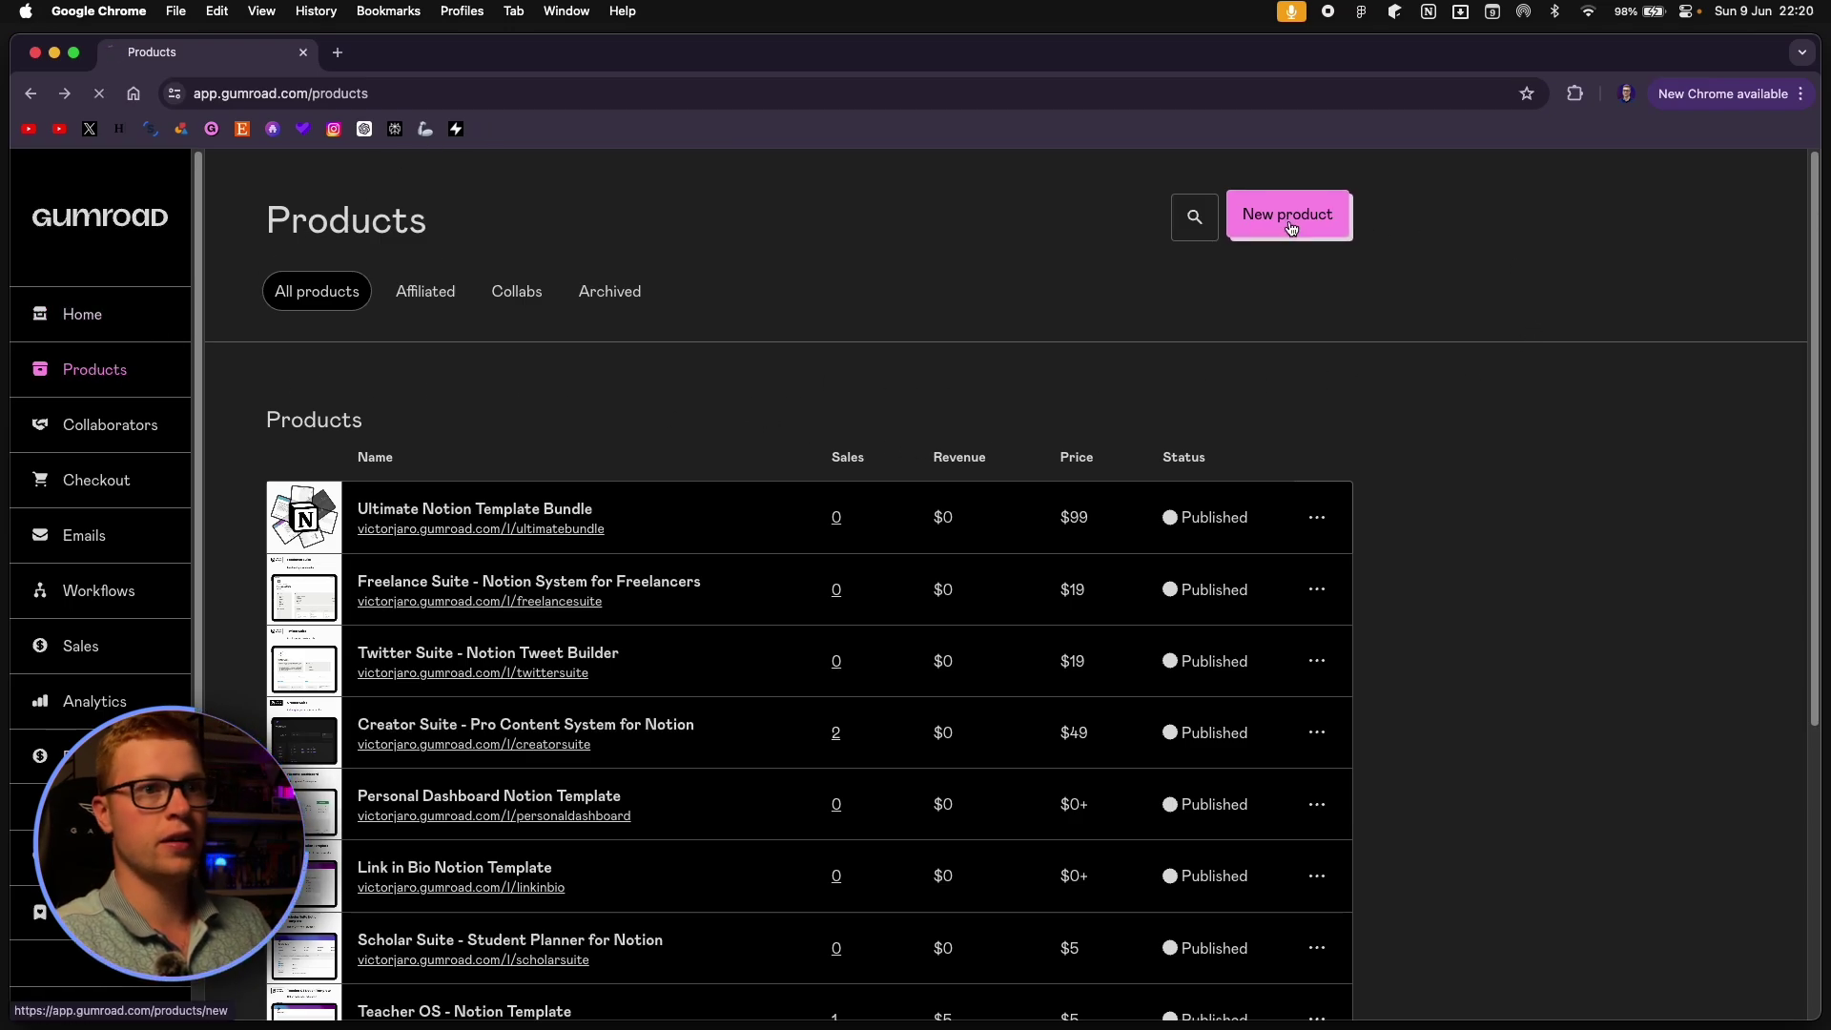
{"action": "left_click", "coordinate": [884, 392]}
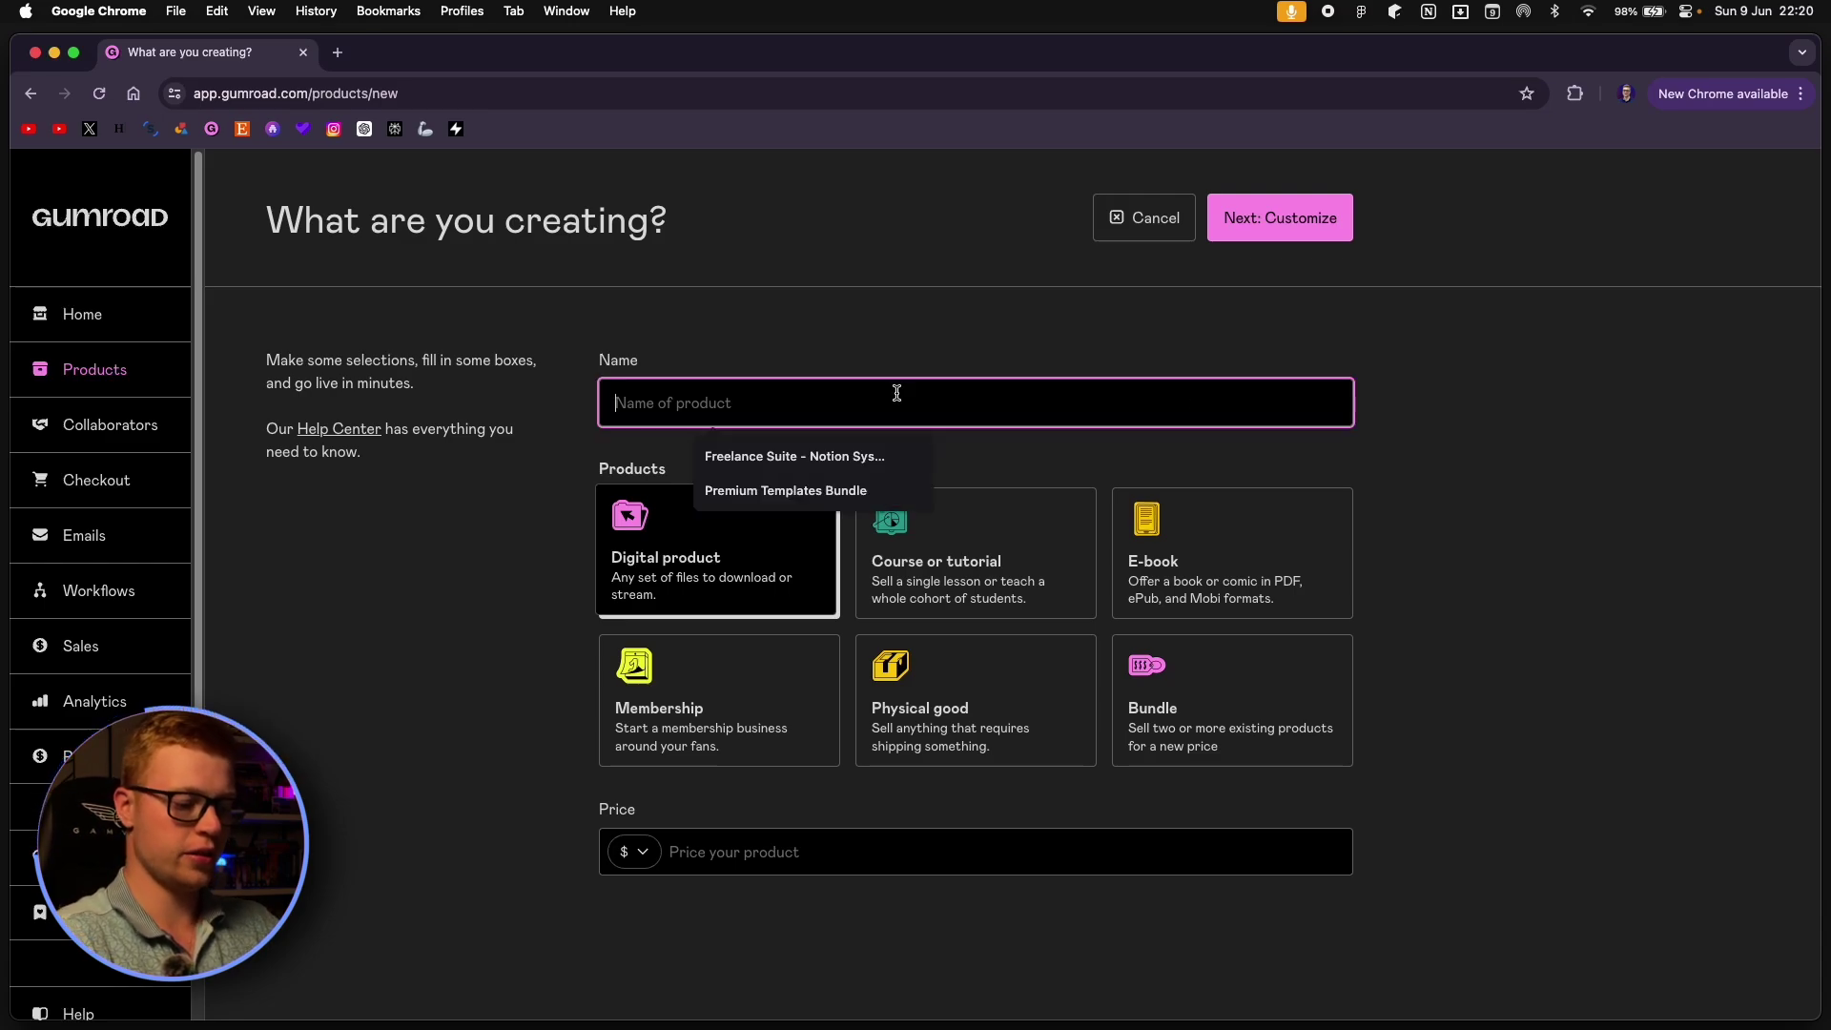
{"action": "type", "text": "Habit Tracker"}
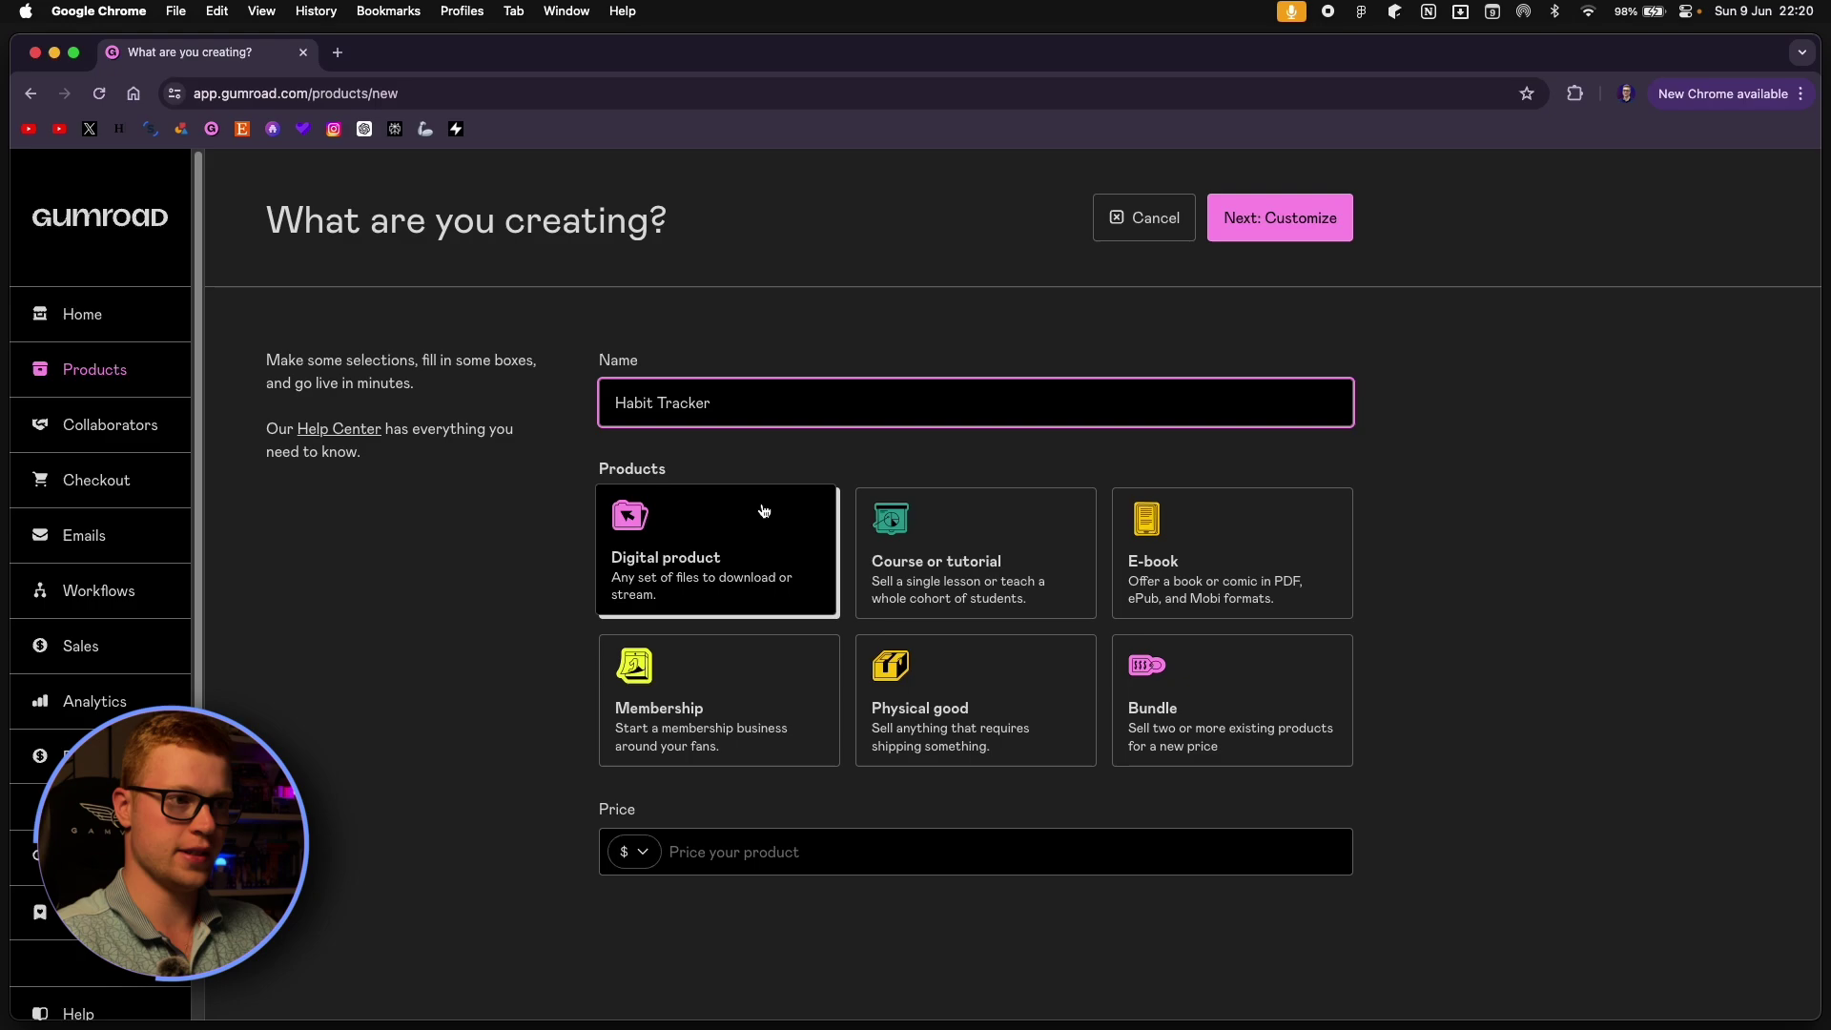
{"action": "left_click", "coordinate": [598, 520]}
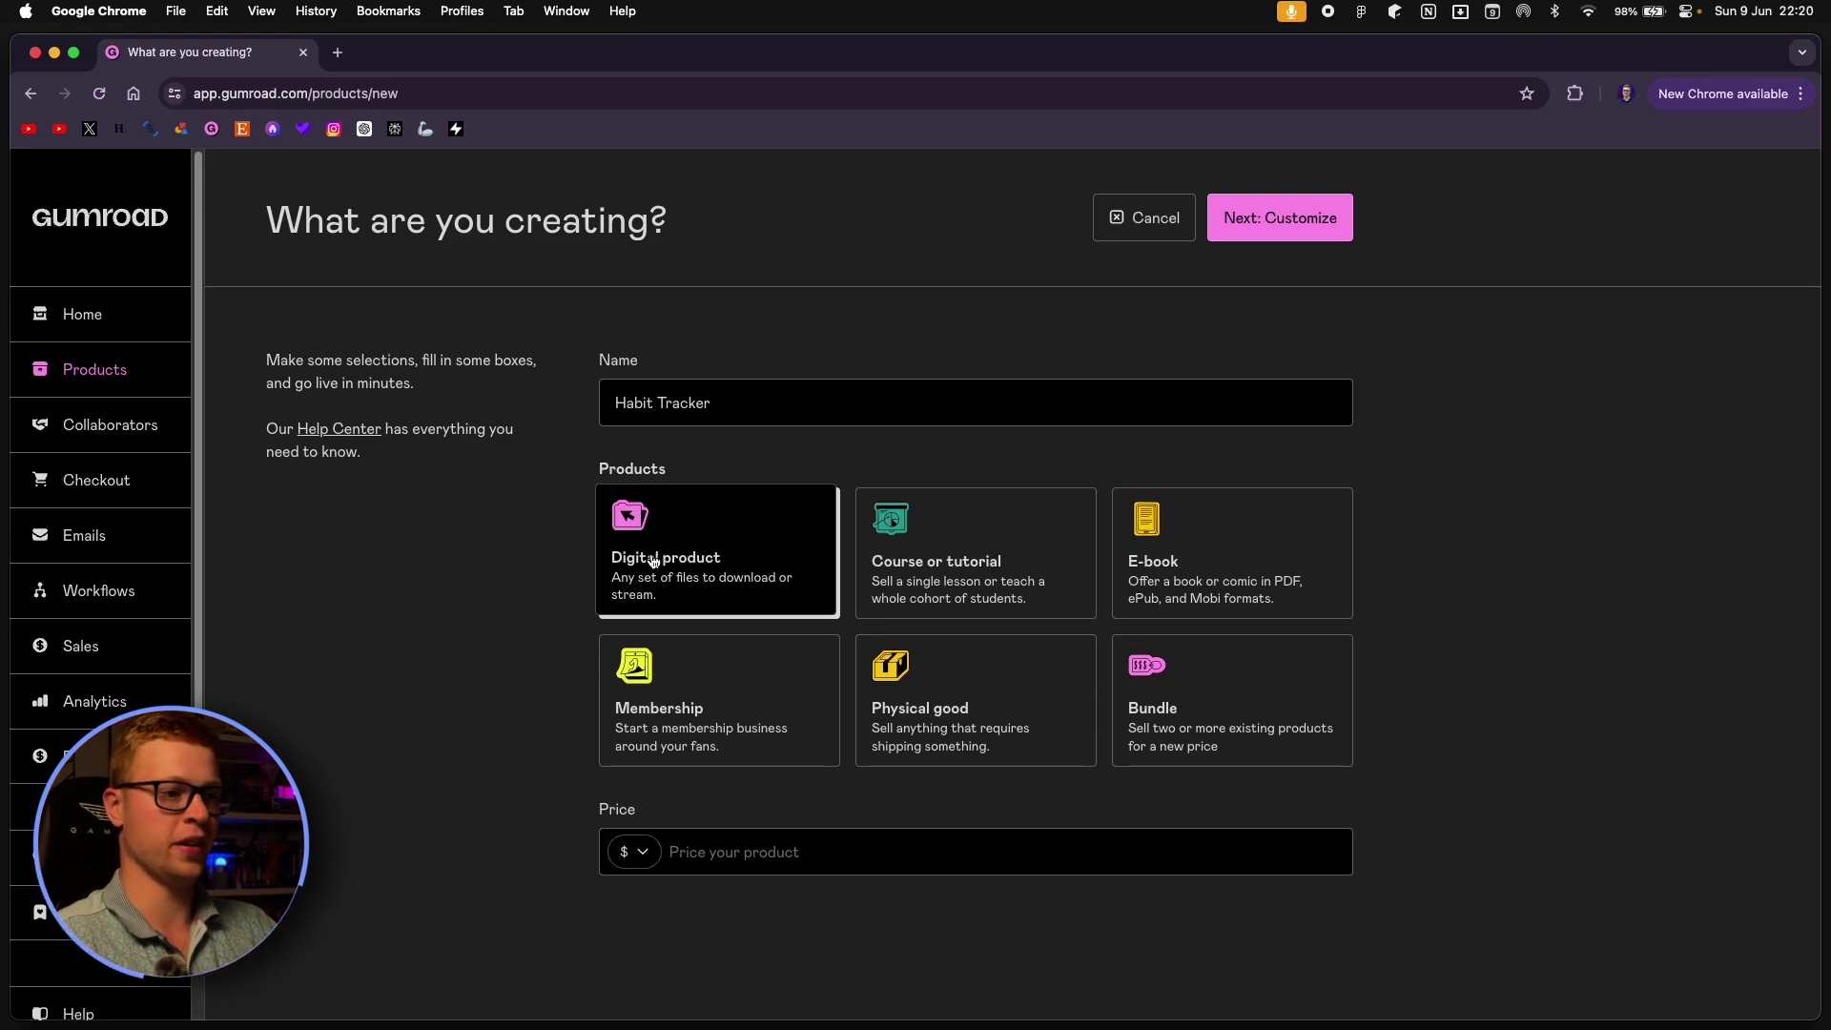
{"action": "left_click", "coordinate": [819, 859]}
{"action": "type", "text": "0"}
{"action": "left_click", "coordinate": [794, 942]}
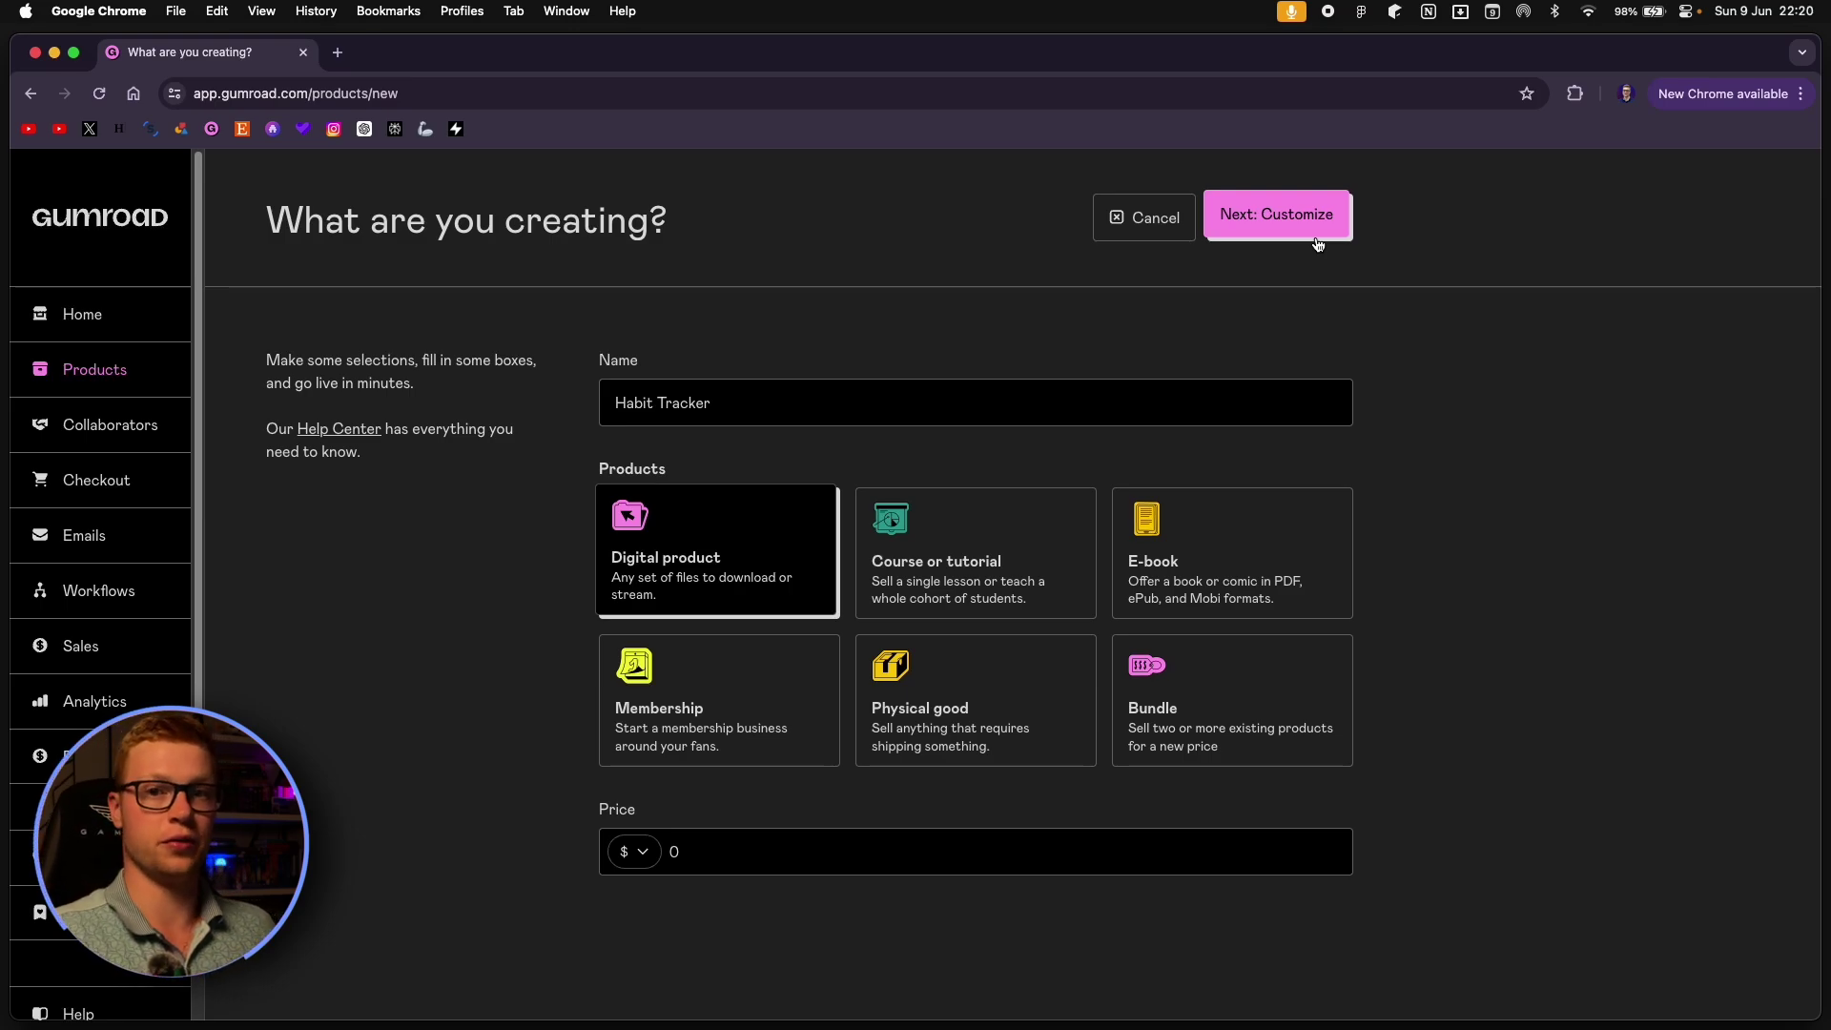
Create the product and set its URL slug to habittracker.
{"action": "left_click", "coordinate": [1313, 225]}
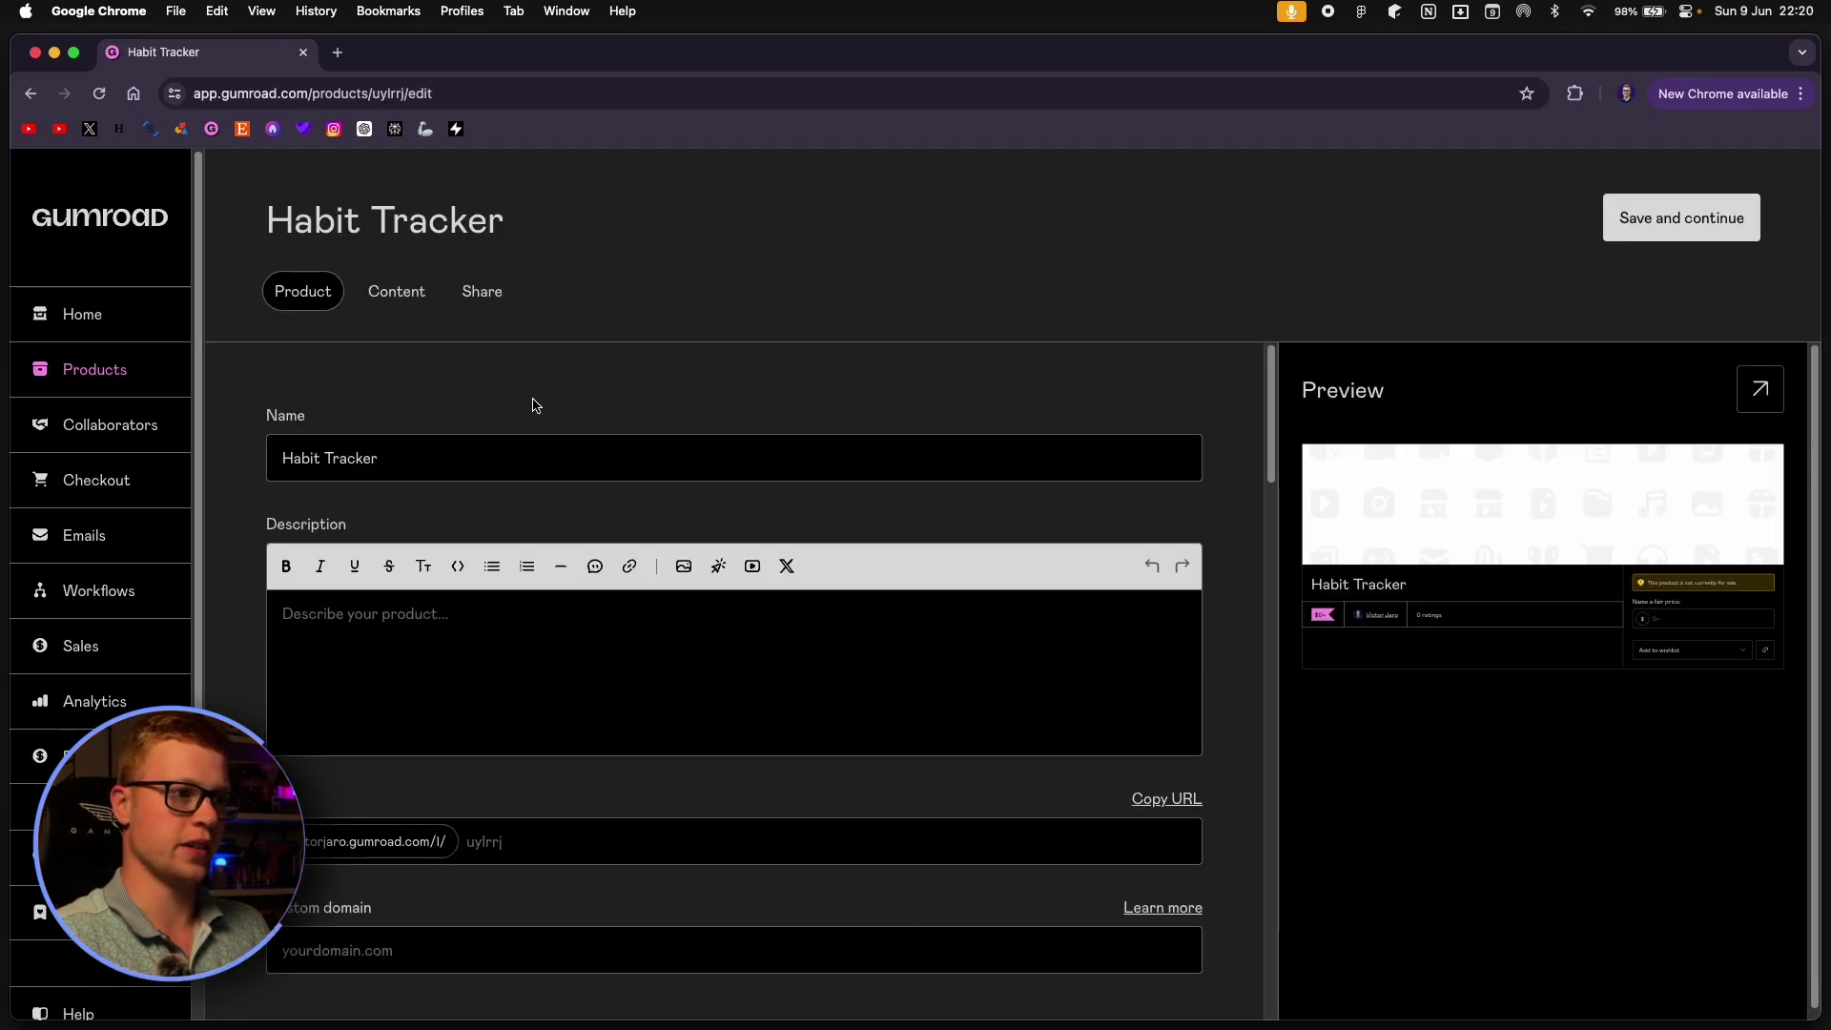
{"action": "left_click", "coordinate": [495, 659]}
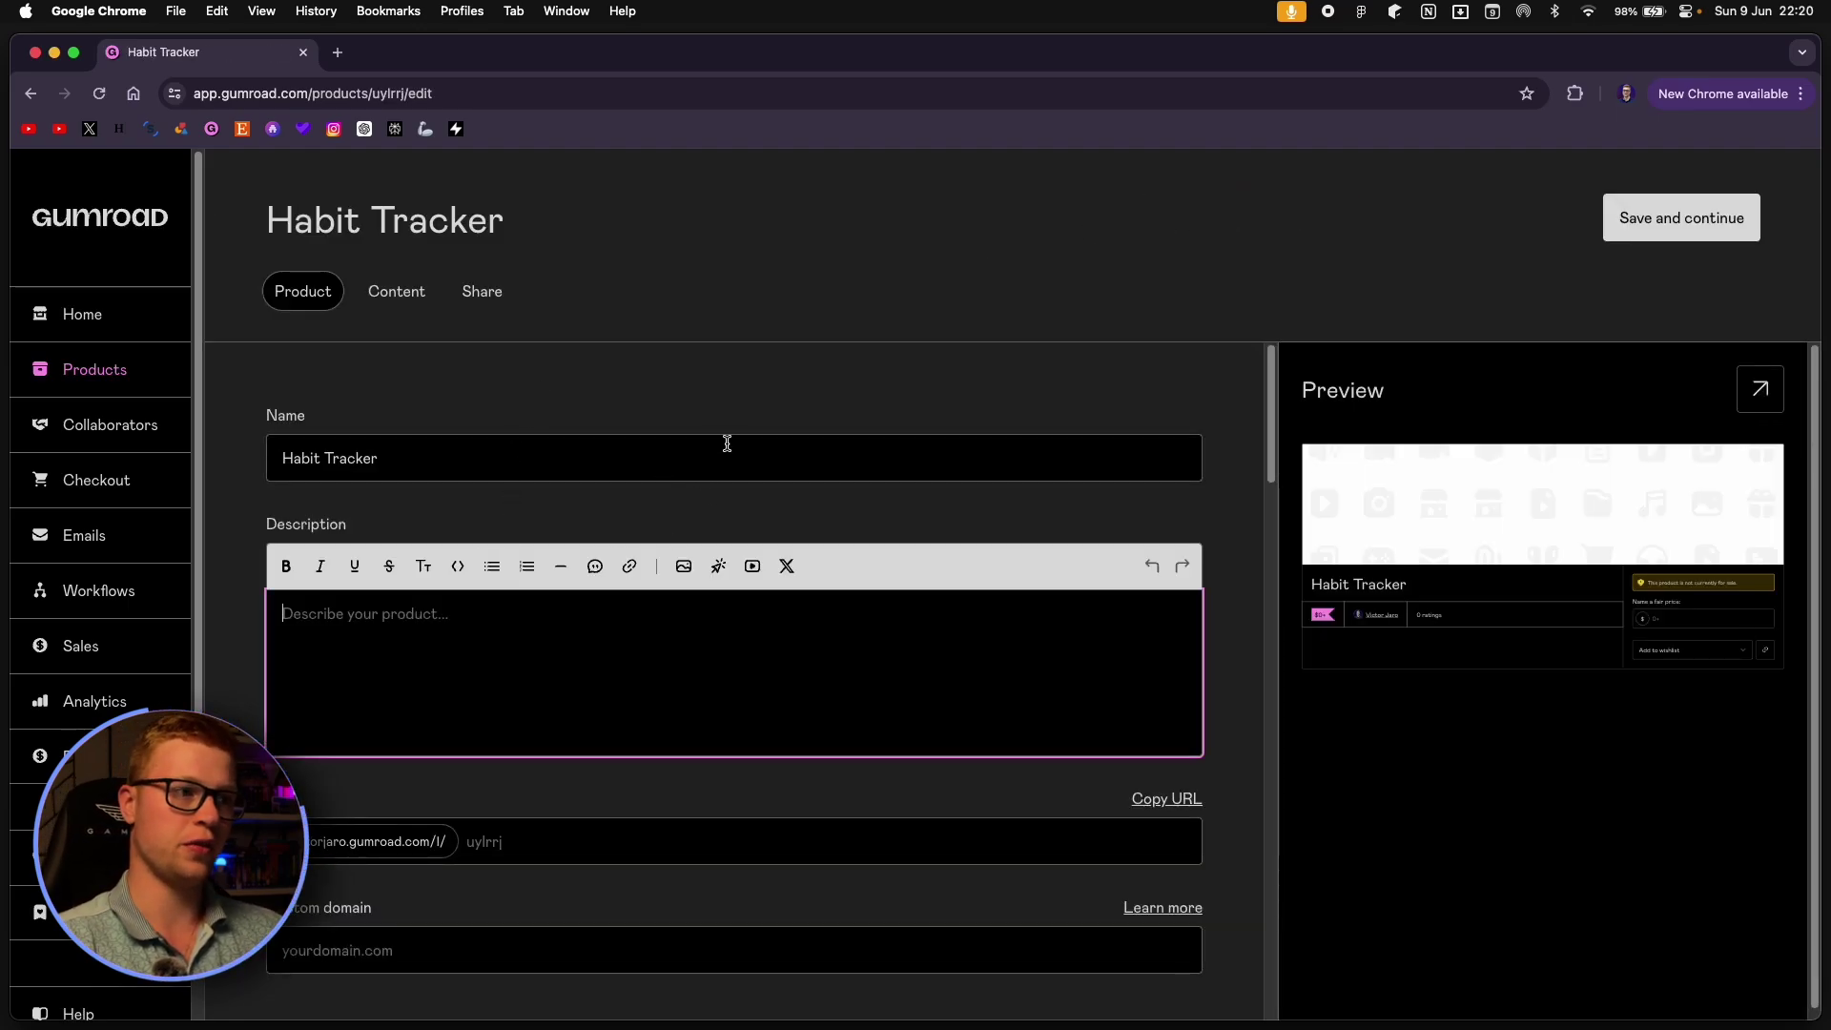
{"action": "scroll", "coordinate": [726, 443], "scroll_direction": "down", "scroll_amount": 3}
{"action": "scroll", "coordinate": [716, 446], "scroll_direction": "down", "scroll_amount": 1}
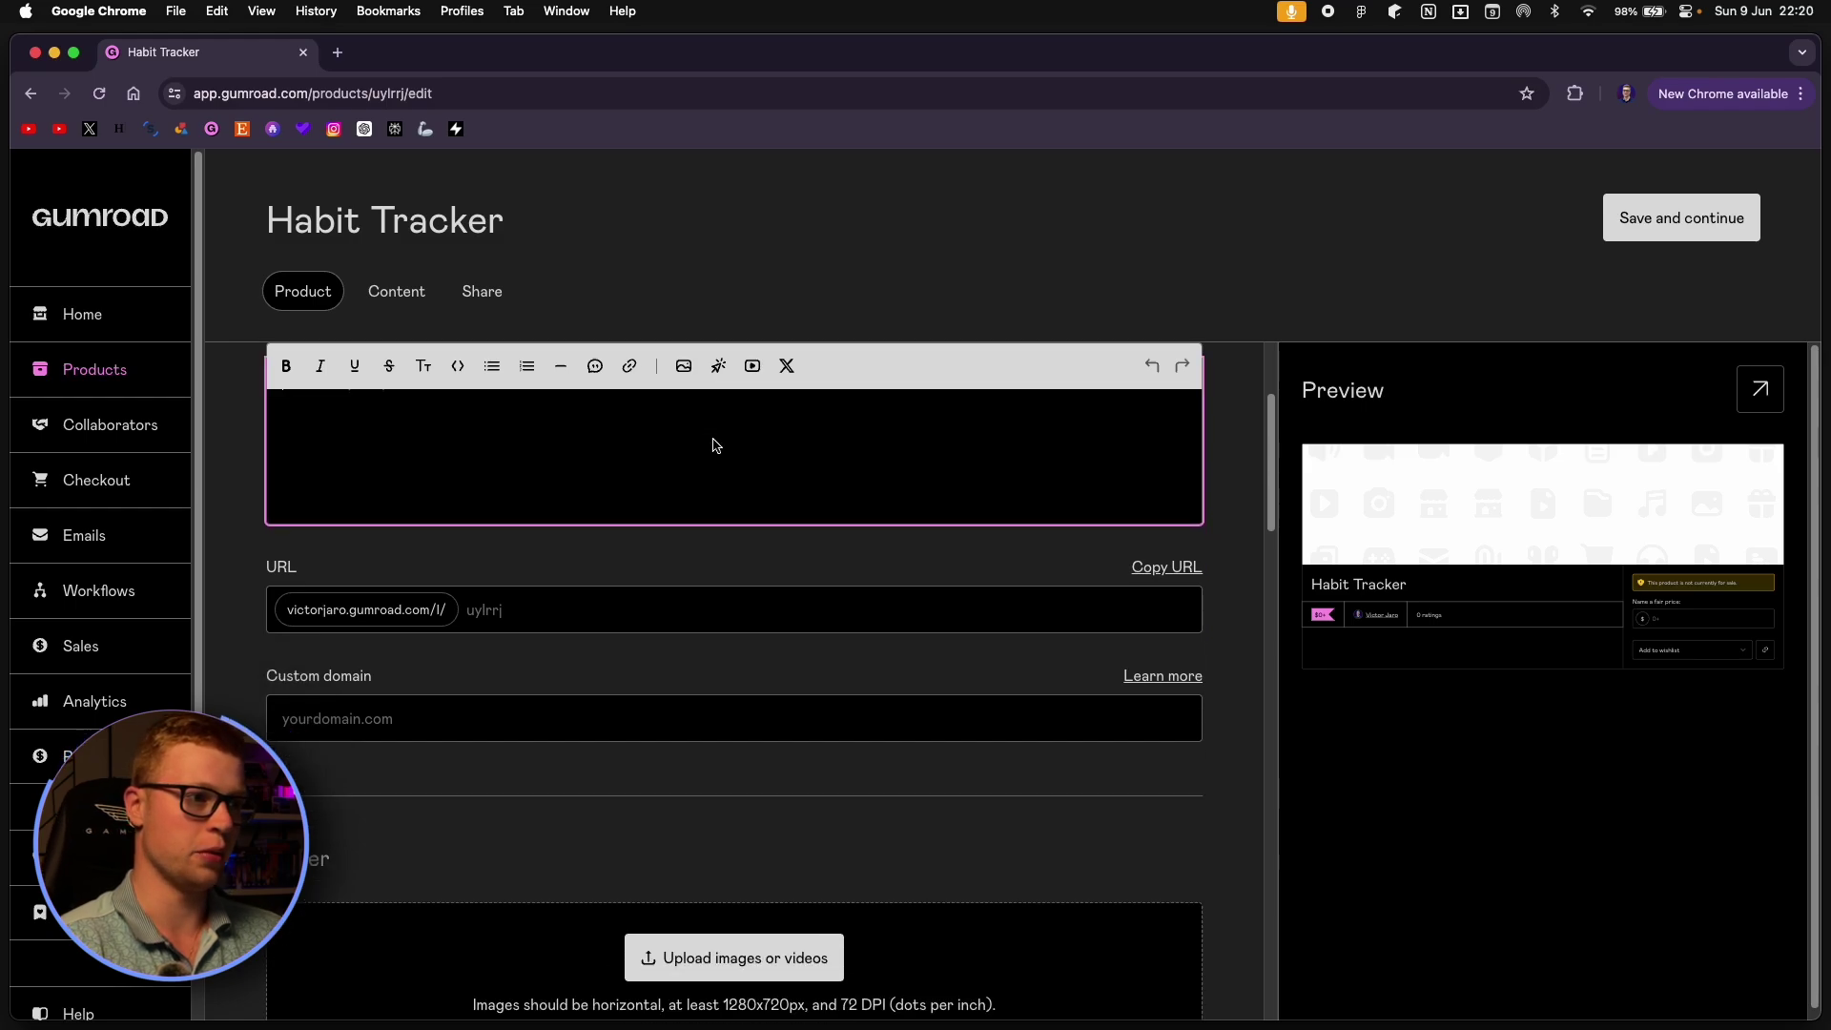
{"action": "left_click", "coordinate": [587, 620]}
{"action": "type", "text": "habittrac"}
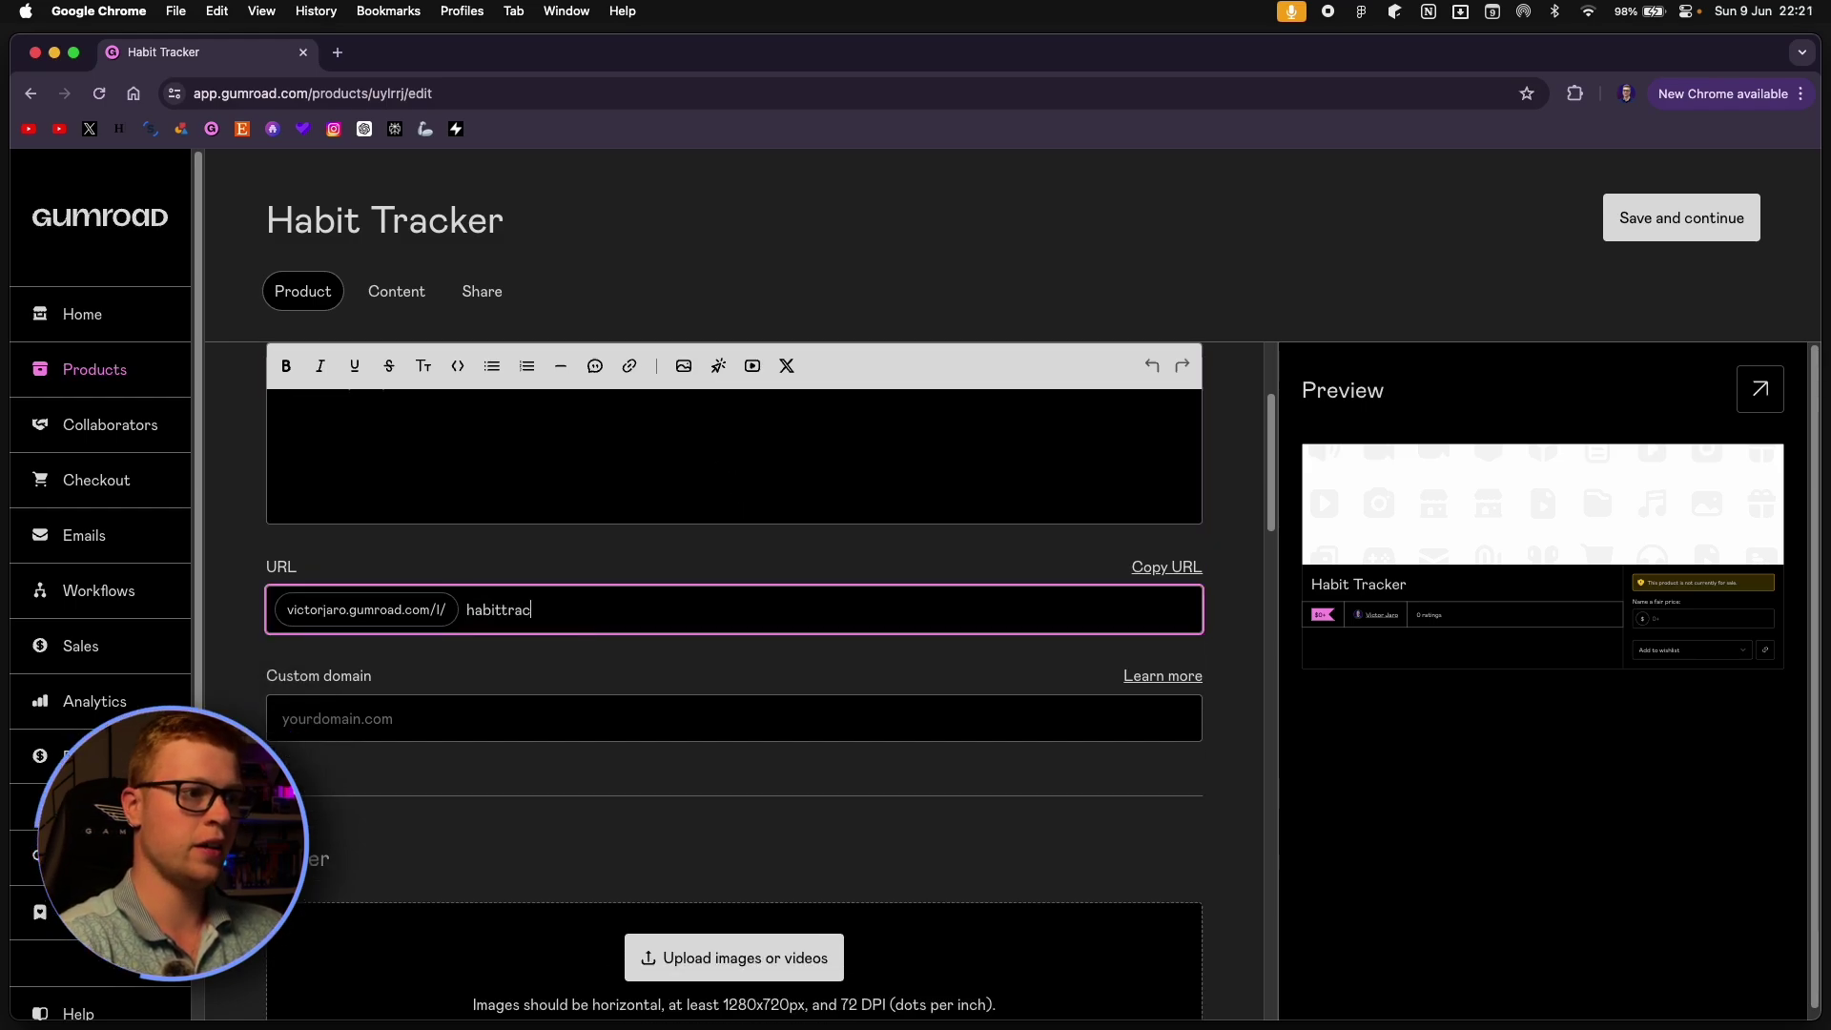
{"action": "type", "text": "ker"}
{"action": "left_click", "coordinate": [577, 665]}
Upload cover.png from the Desktop as the product cover.
{"action": "scroll", "coordinate": [627, 656], "scroll_direction": "down", "scroll_amount": 1}
{"action": "left_click", "coordinate": [806, 887]}
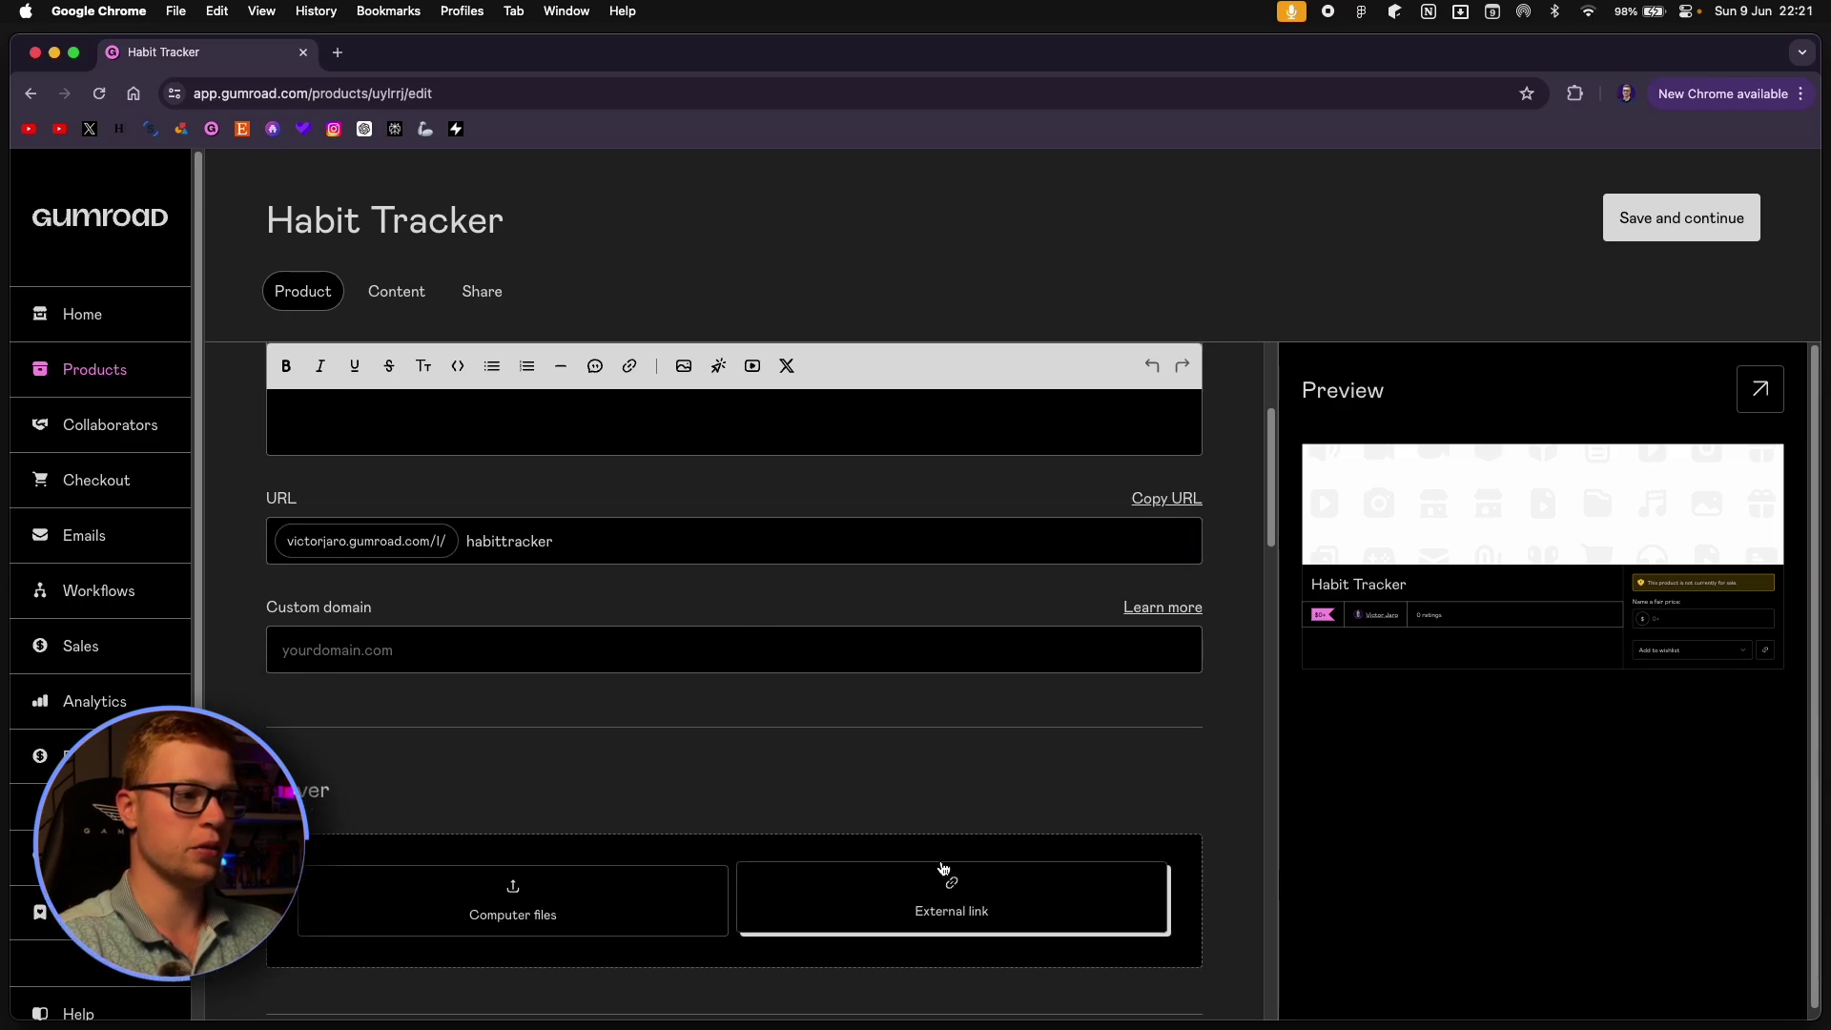
{"action": "left_click", "coordinate": [626, 907]}
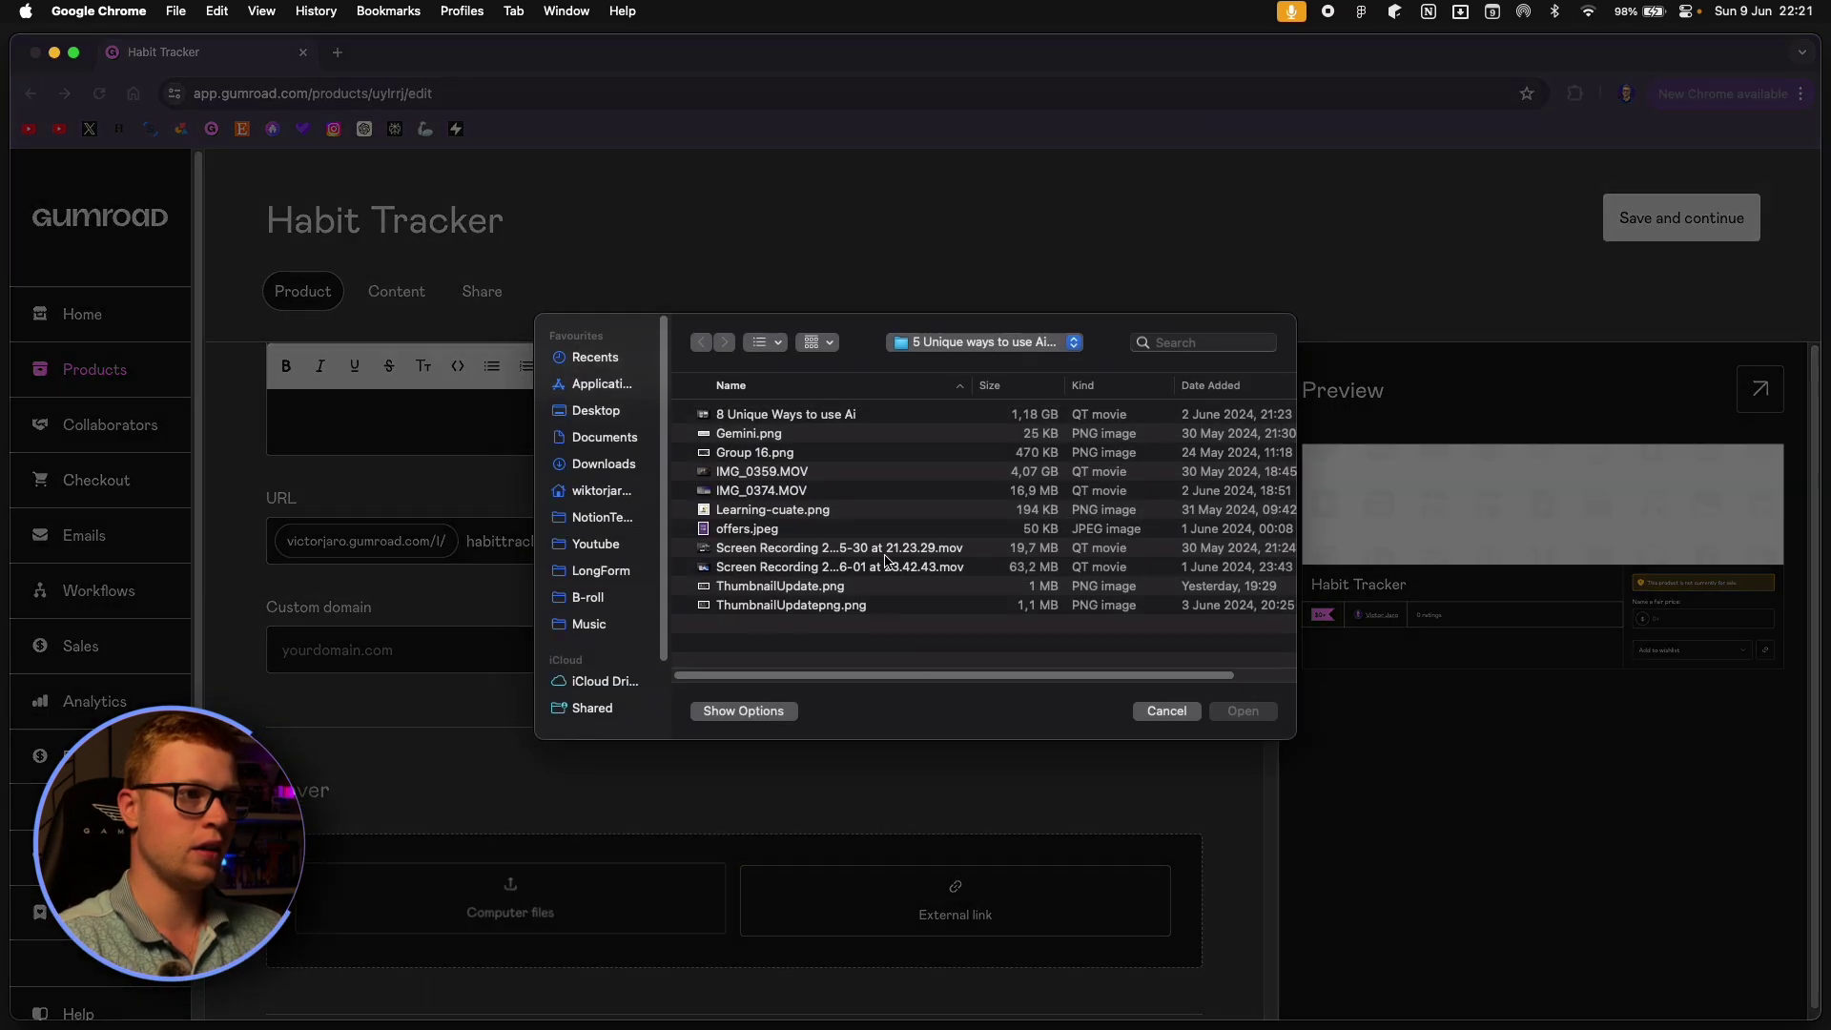
{"action": "left_click", "coordinate": [598, 412]}
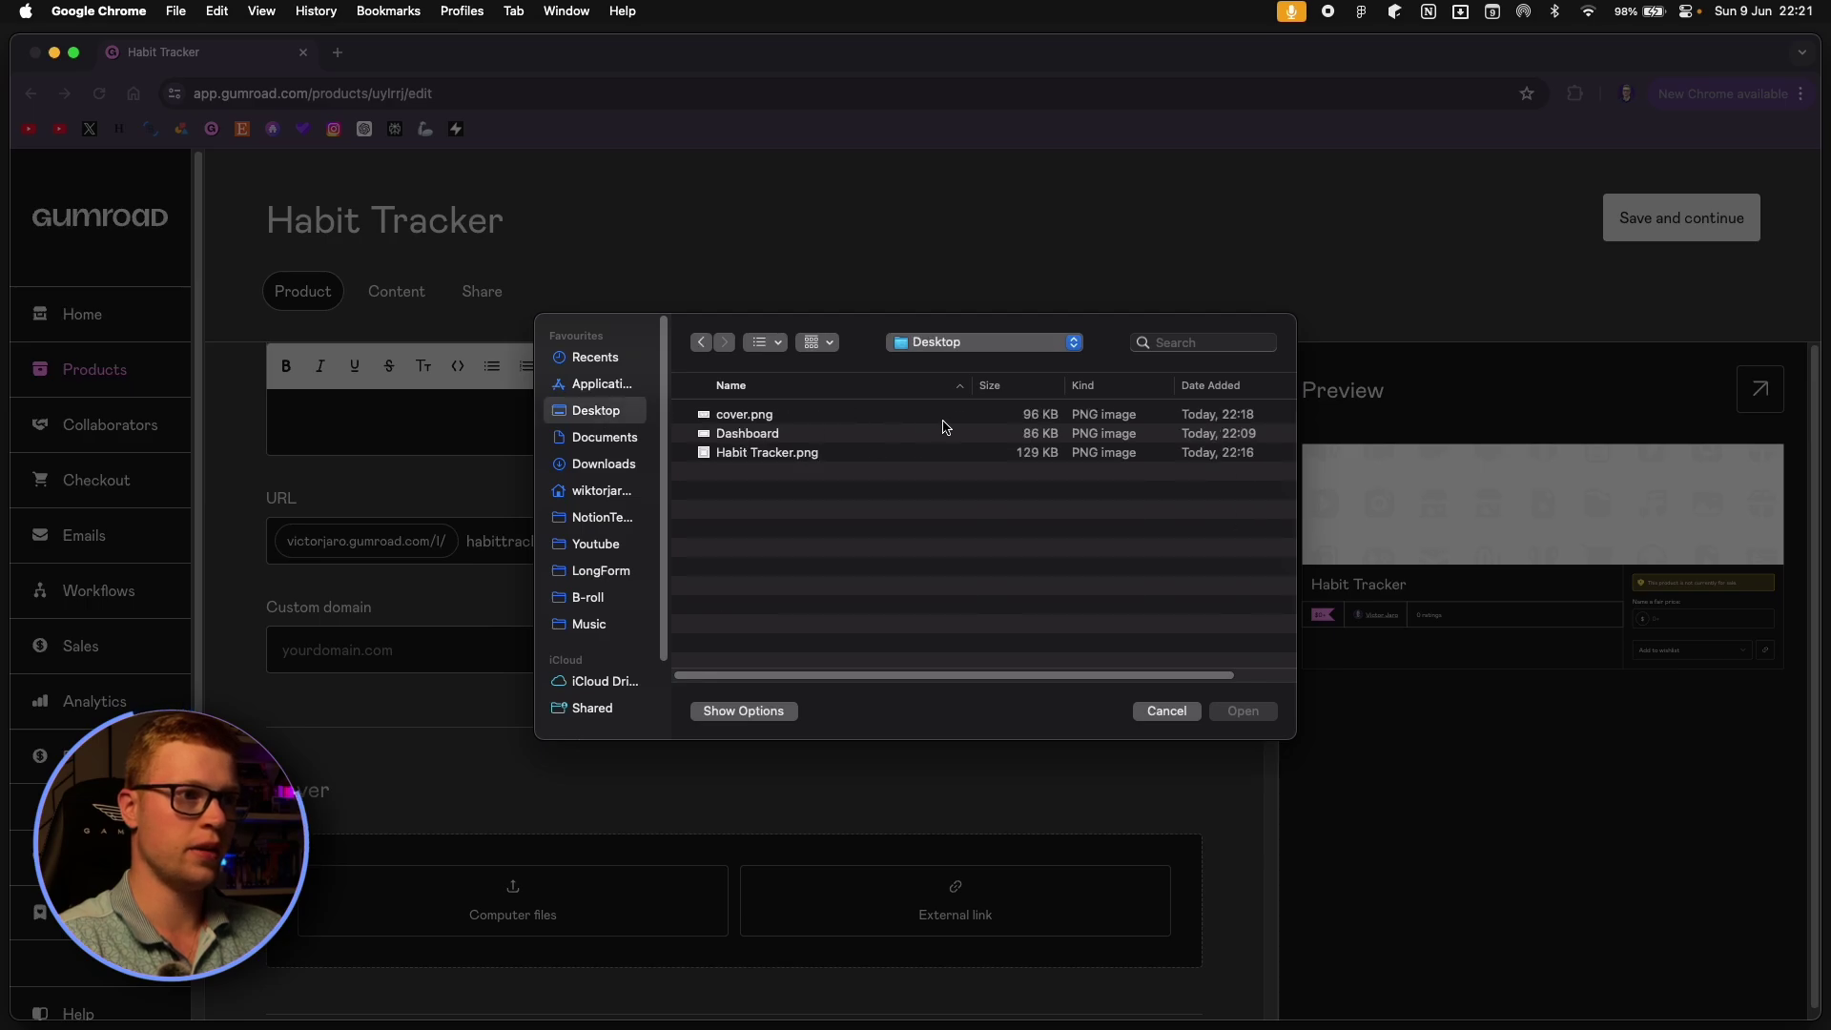
{"action": "left_click", "coordinate": [801, 417]}
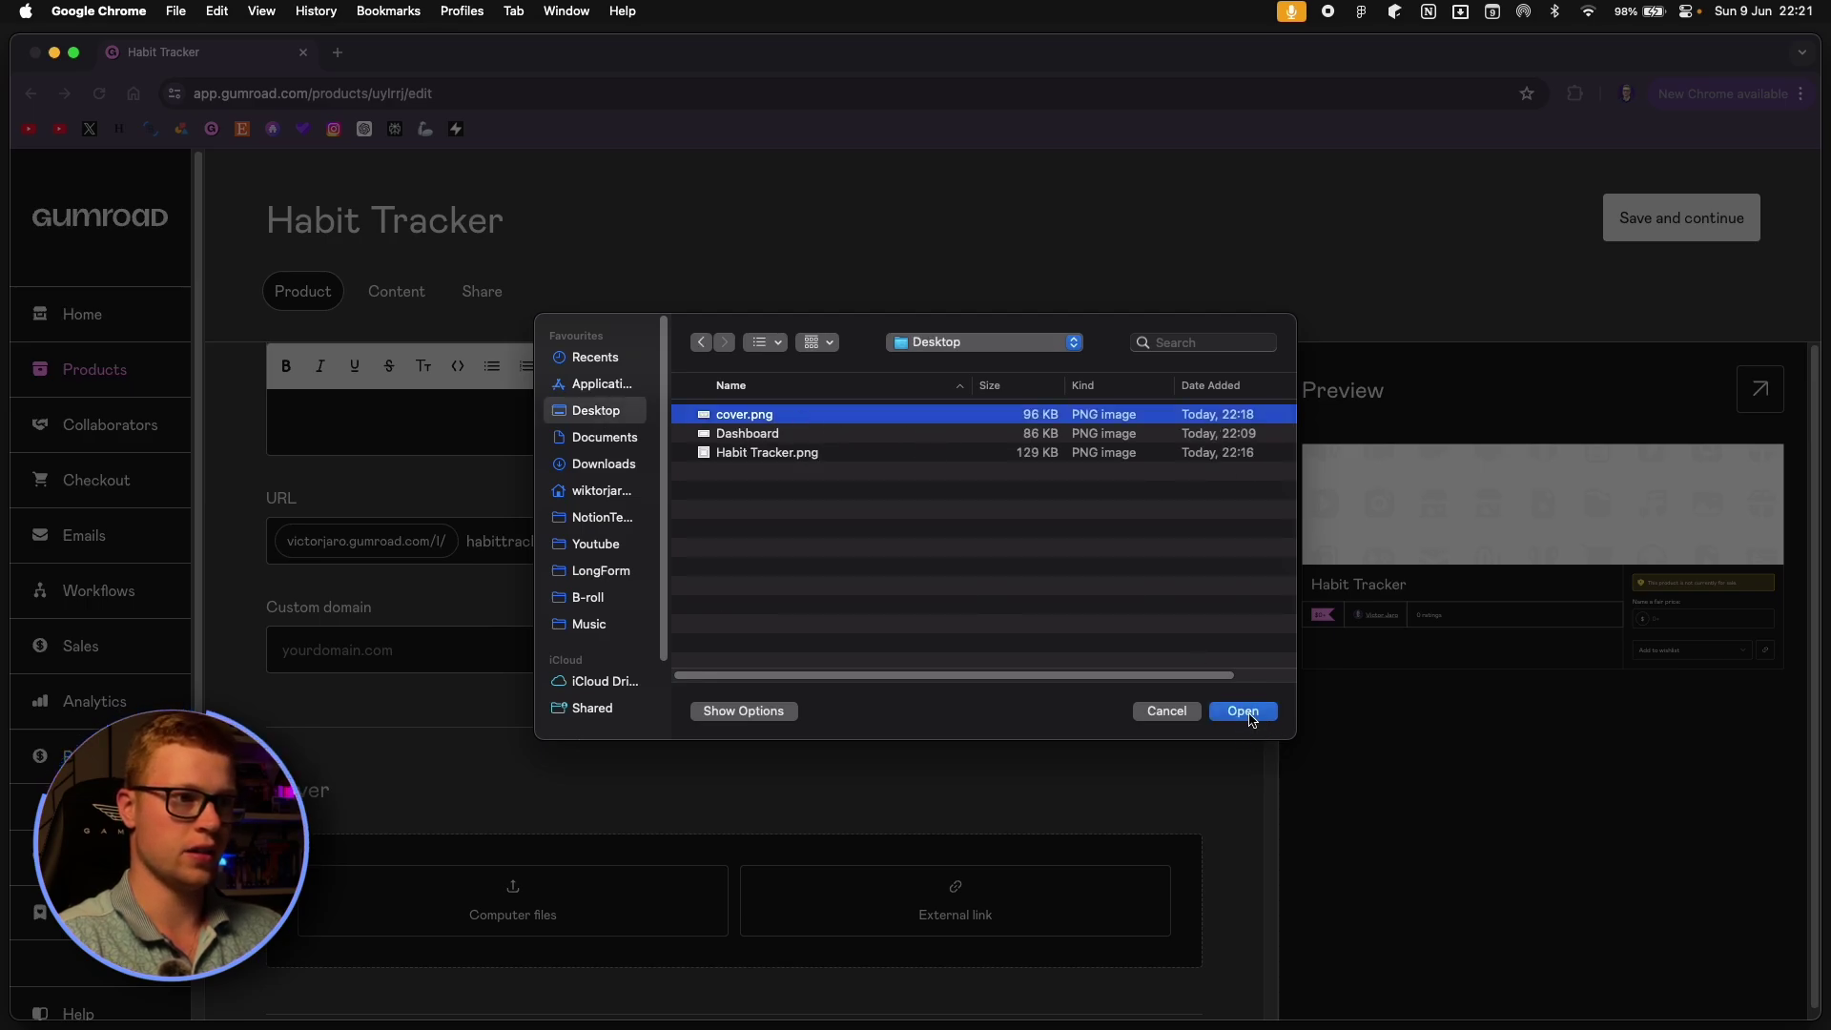
{"action": "left_click", "coordinate": [1244, 714]}
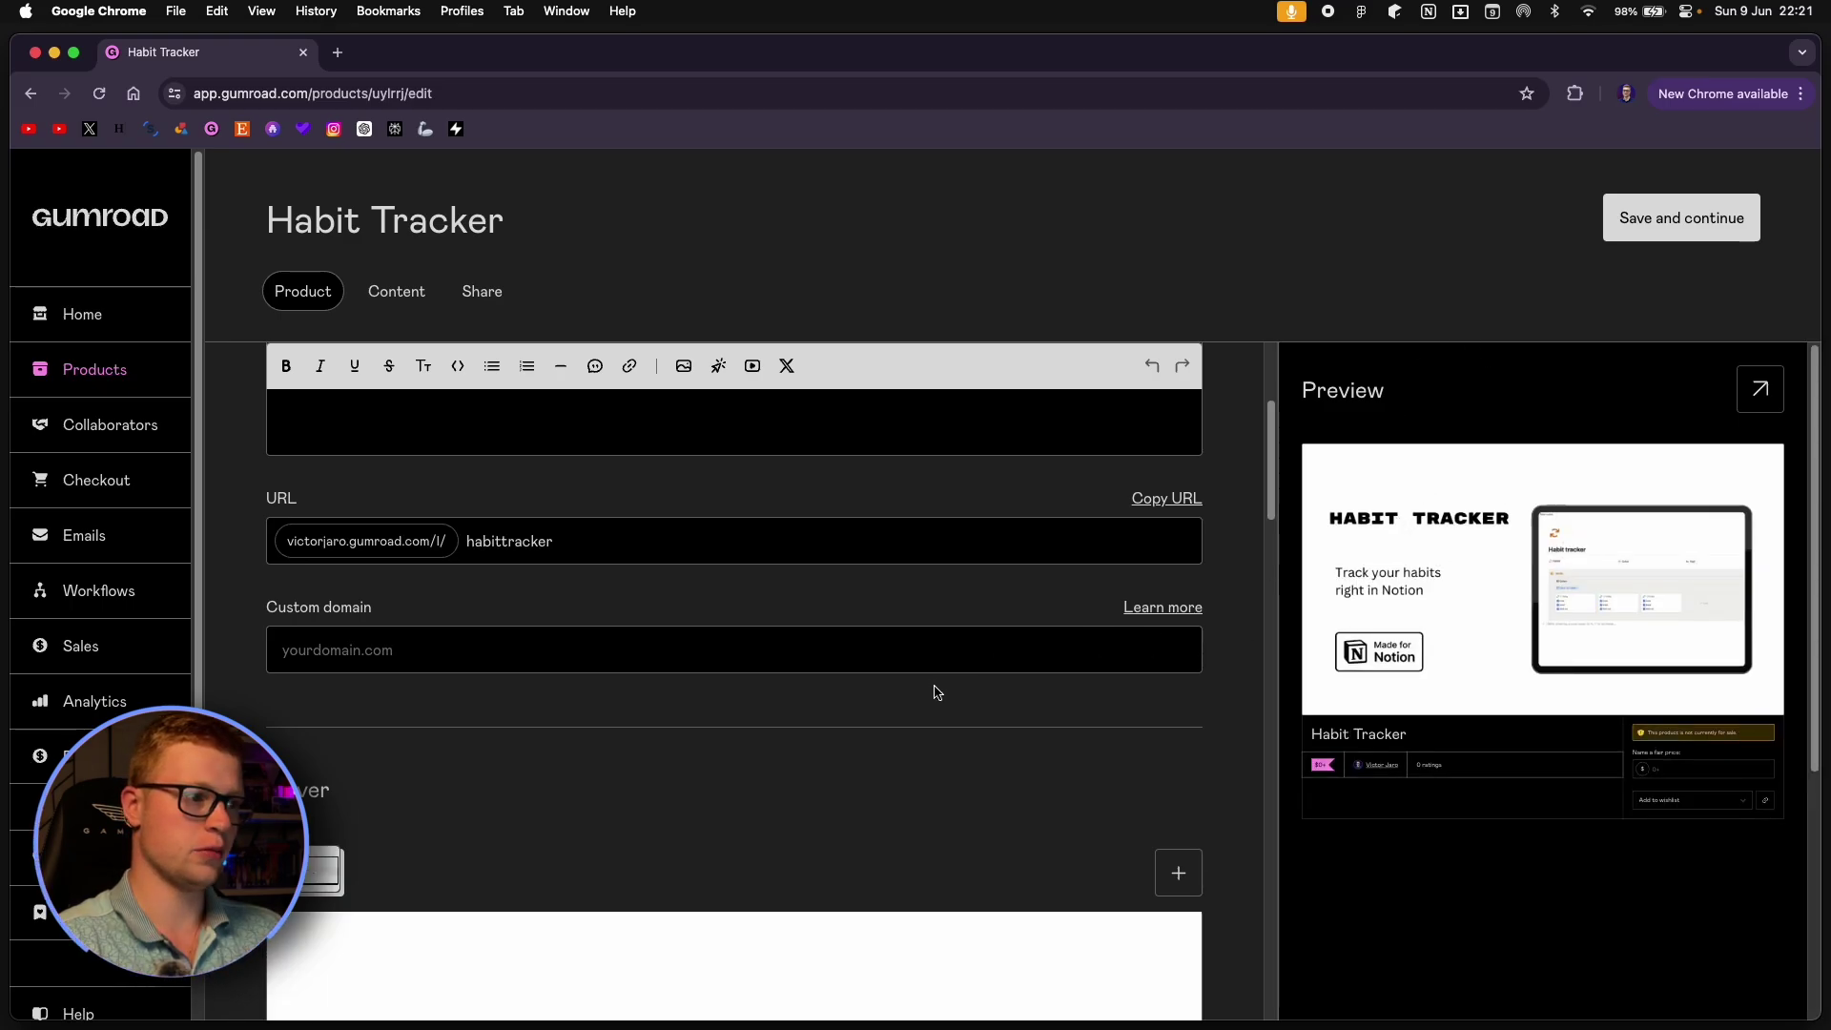
Upload Habit Tracker.png from the Desktop as the product thumbnail.
{"action": "scroll", "coordinate": [591, 723], "scroll_direction": "down", "scroll_amount": 10}
{"action": "left_click", "coordinate": [400, 718]}
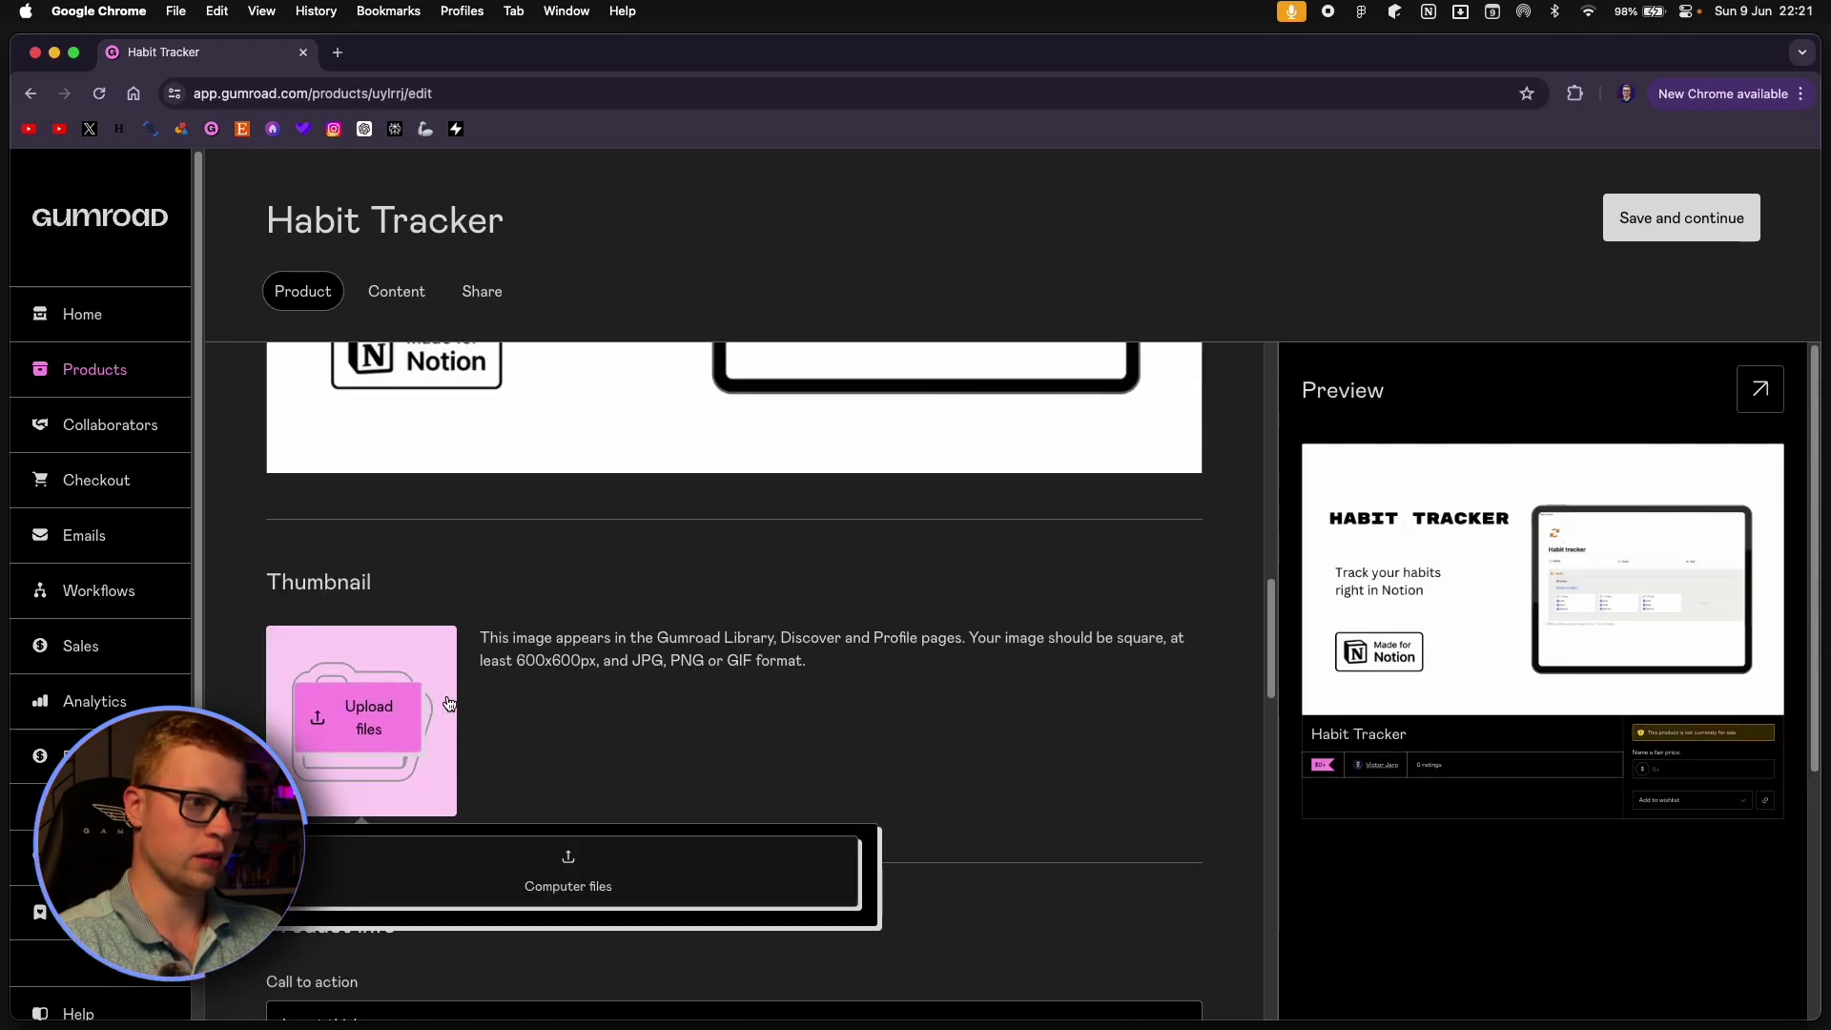
{"action": "left_click", "coordinate": [679, 870]}
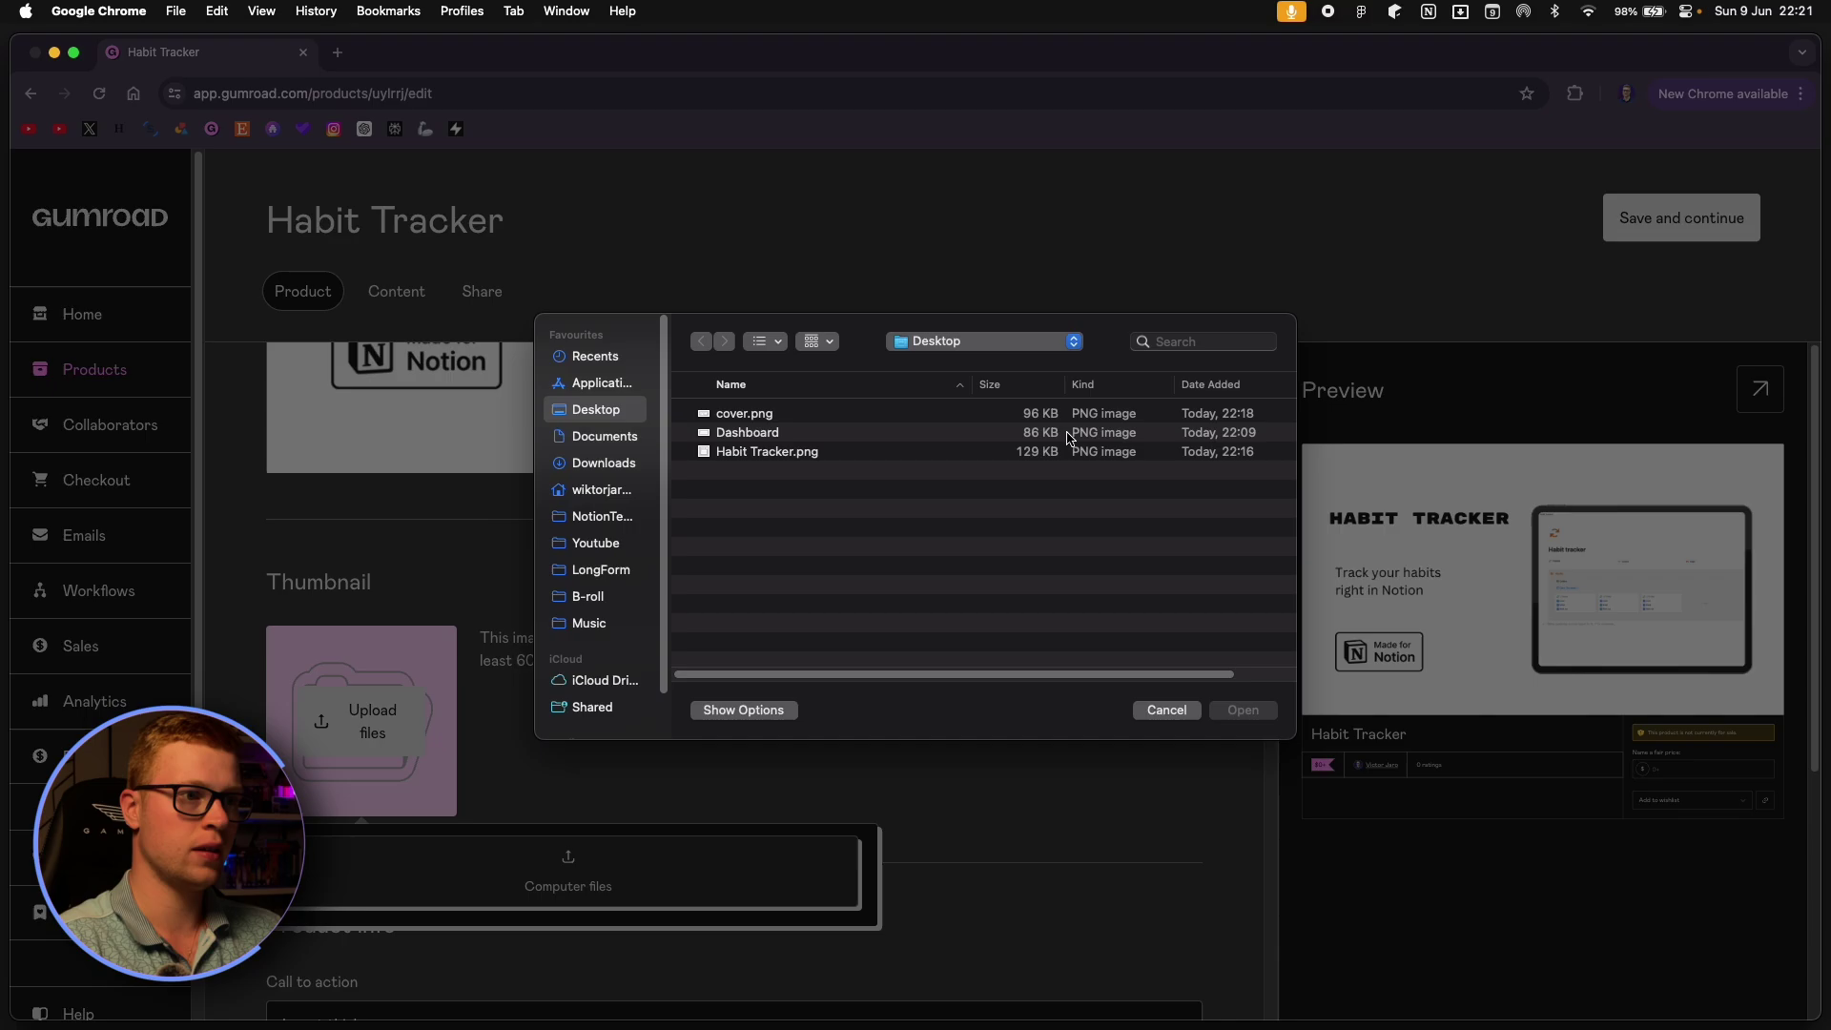
{"action": "left_click", "coordinate": [757, 416]}
{"action": "left_click", "coordinate": [774, 450]}
{"action": "key", "text": "space"}
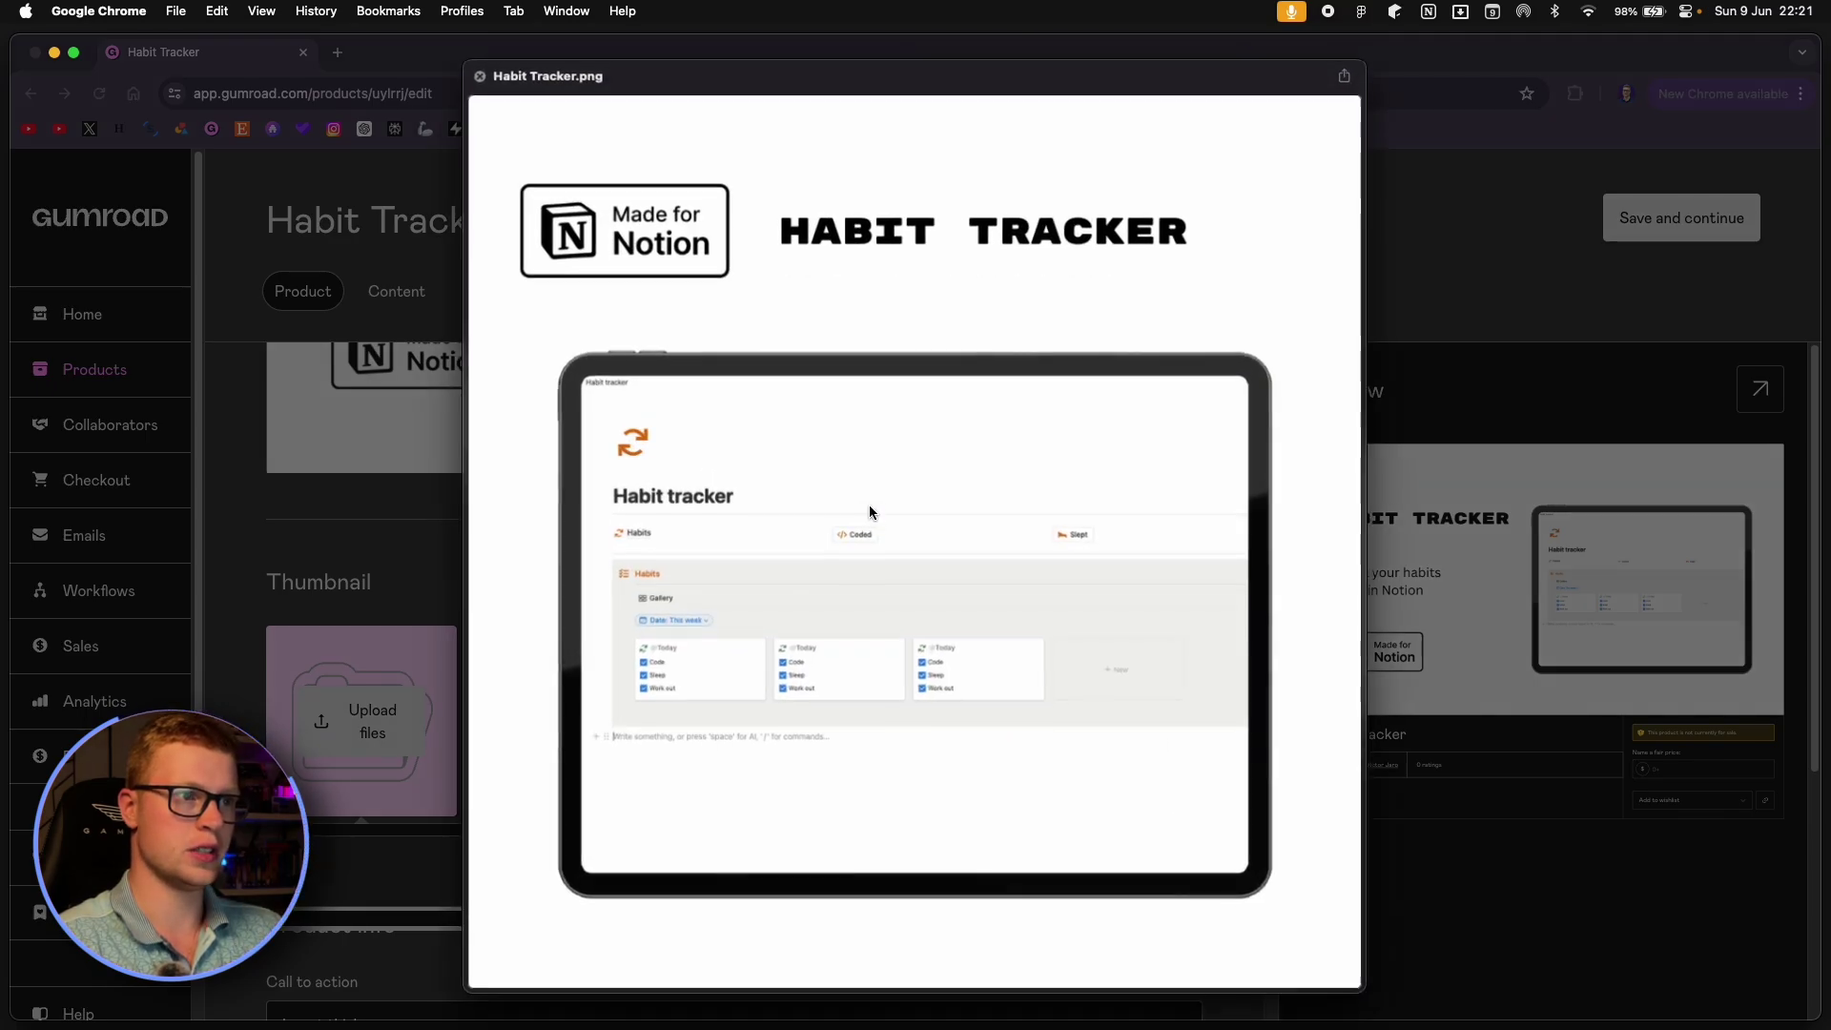
{"action": "key", "text": "space"}
{"action": "left_click", "coordinate": [1243, 711]}
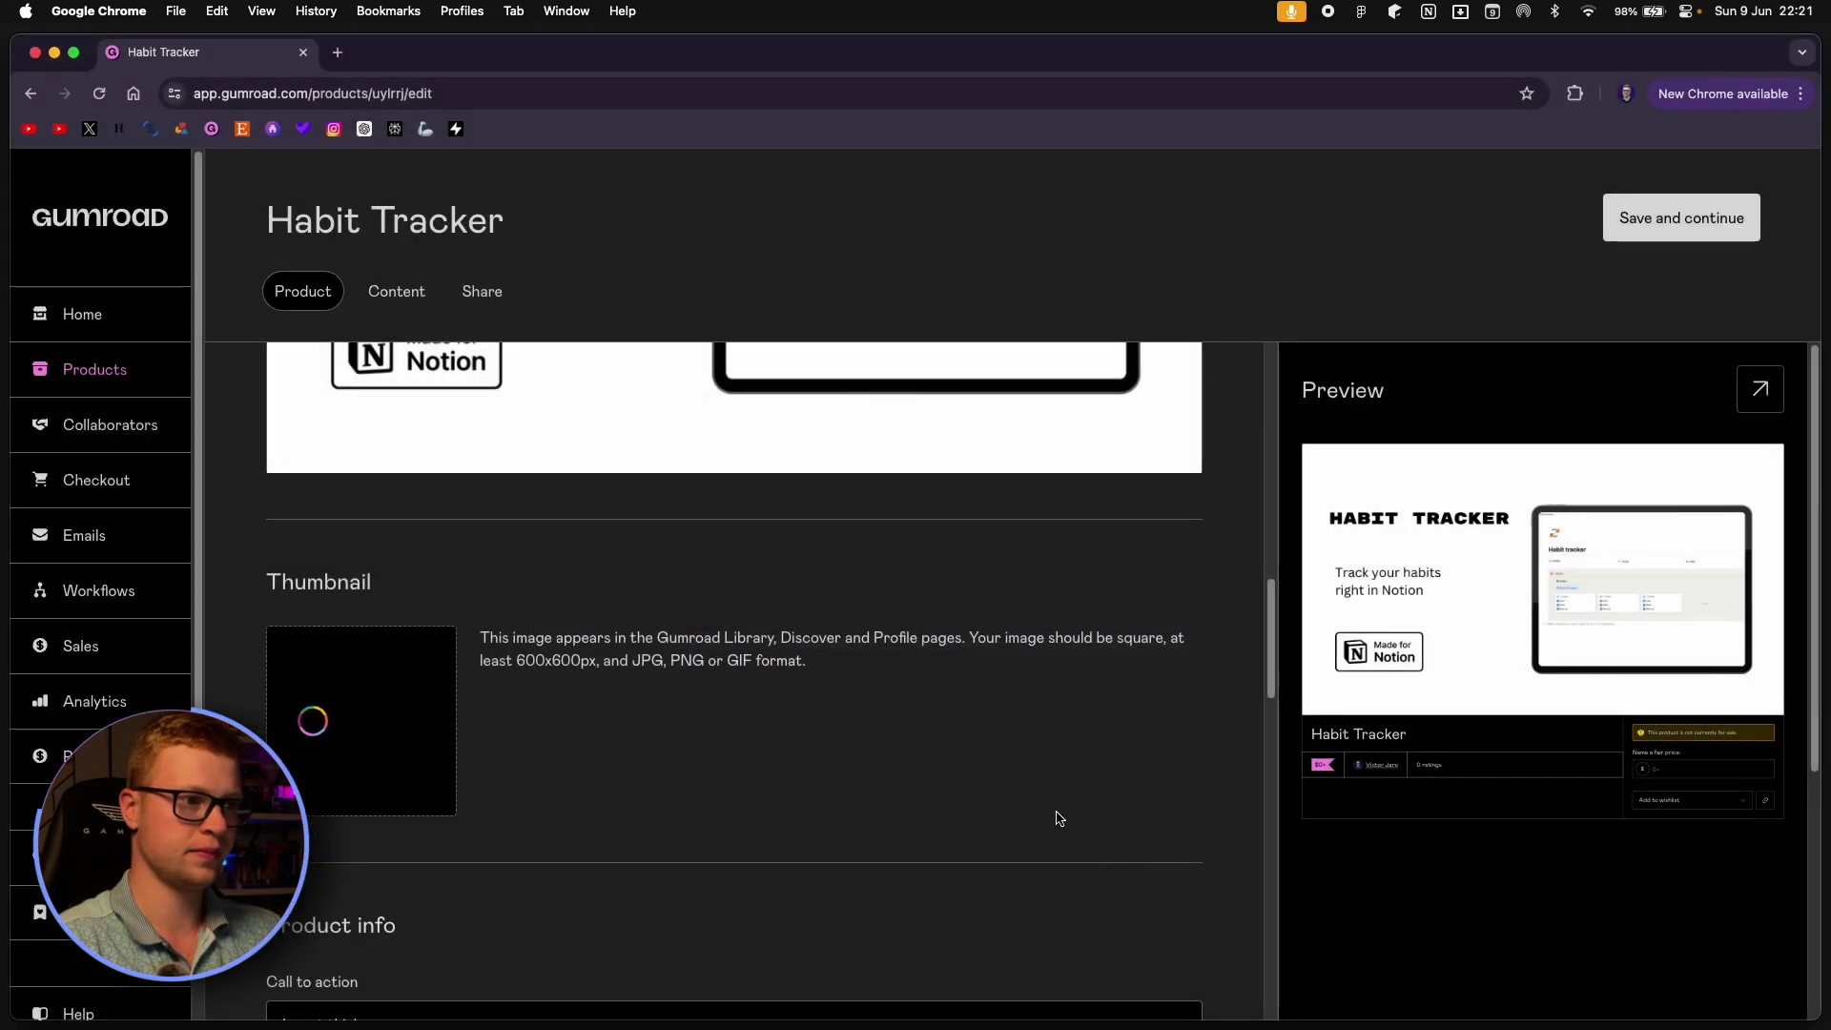
{"action": "scroll", "coordinate": [943, 662], "scroll_direction": "down", "scroll_amount": 1}
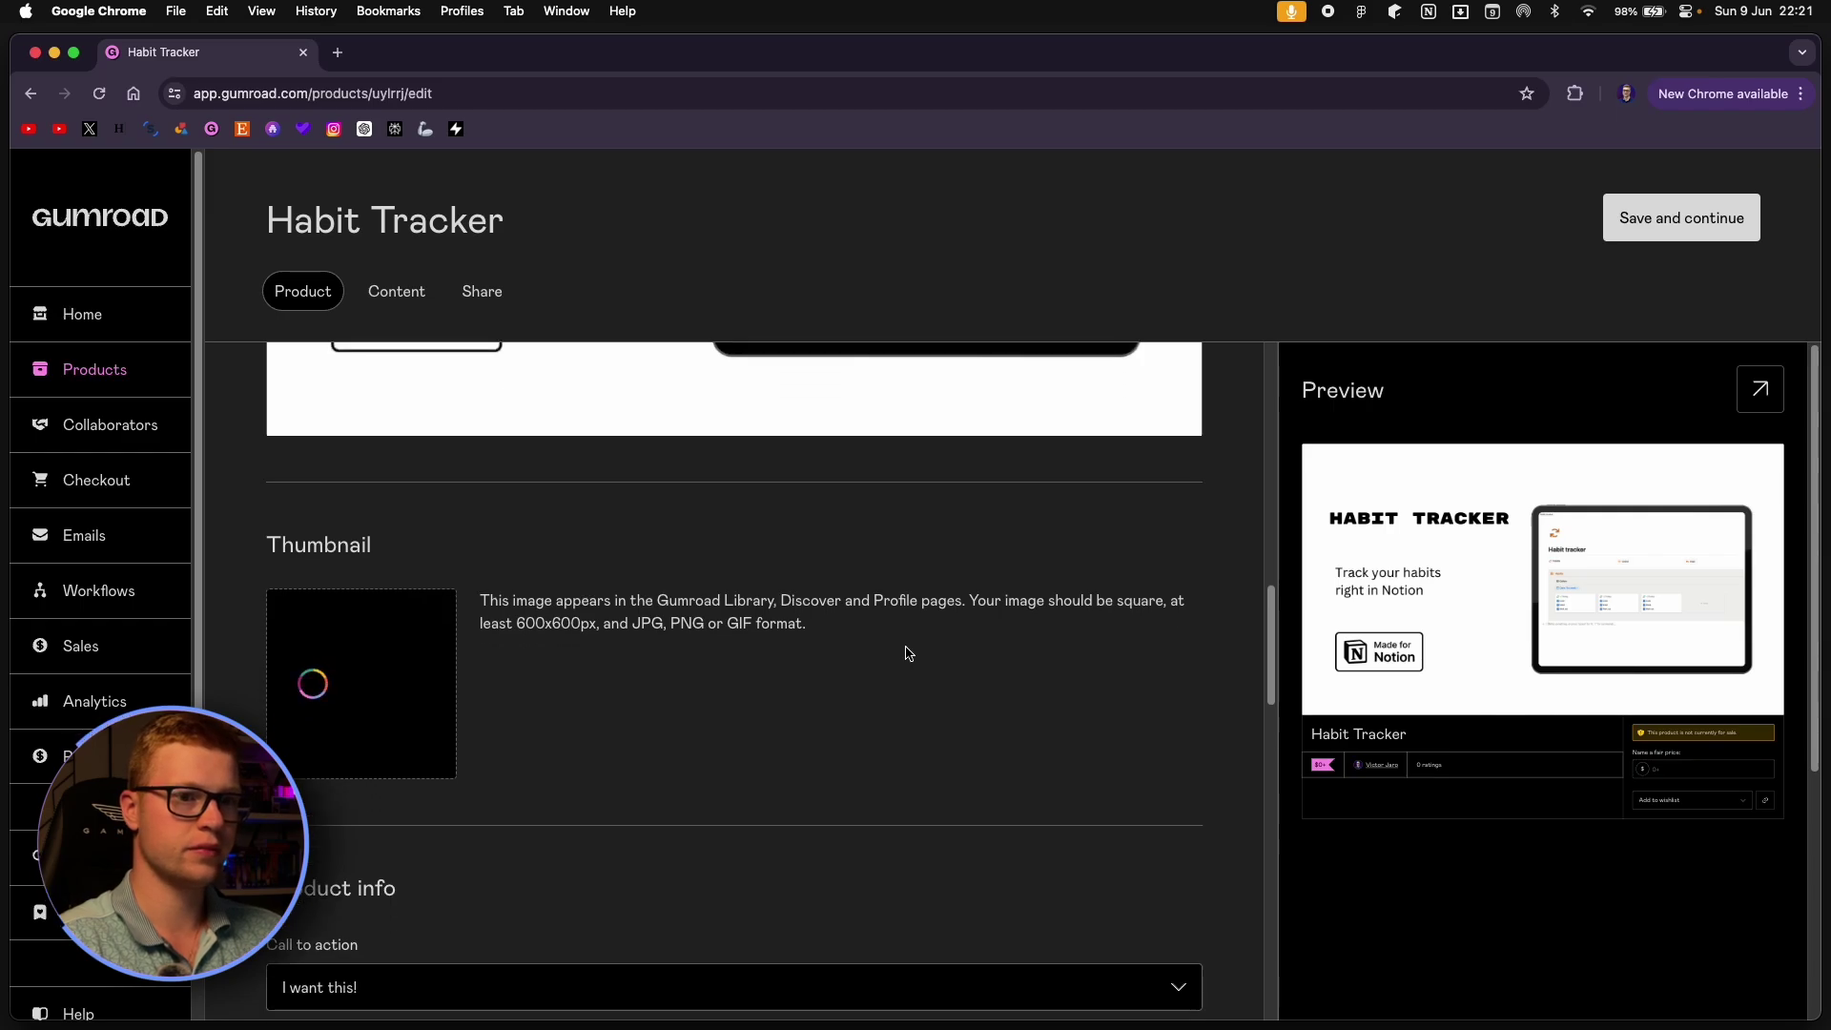
{"action": "scroll", "coordinate": [908, 656], "scroll_direction": "down", "scroll_amount": 3}
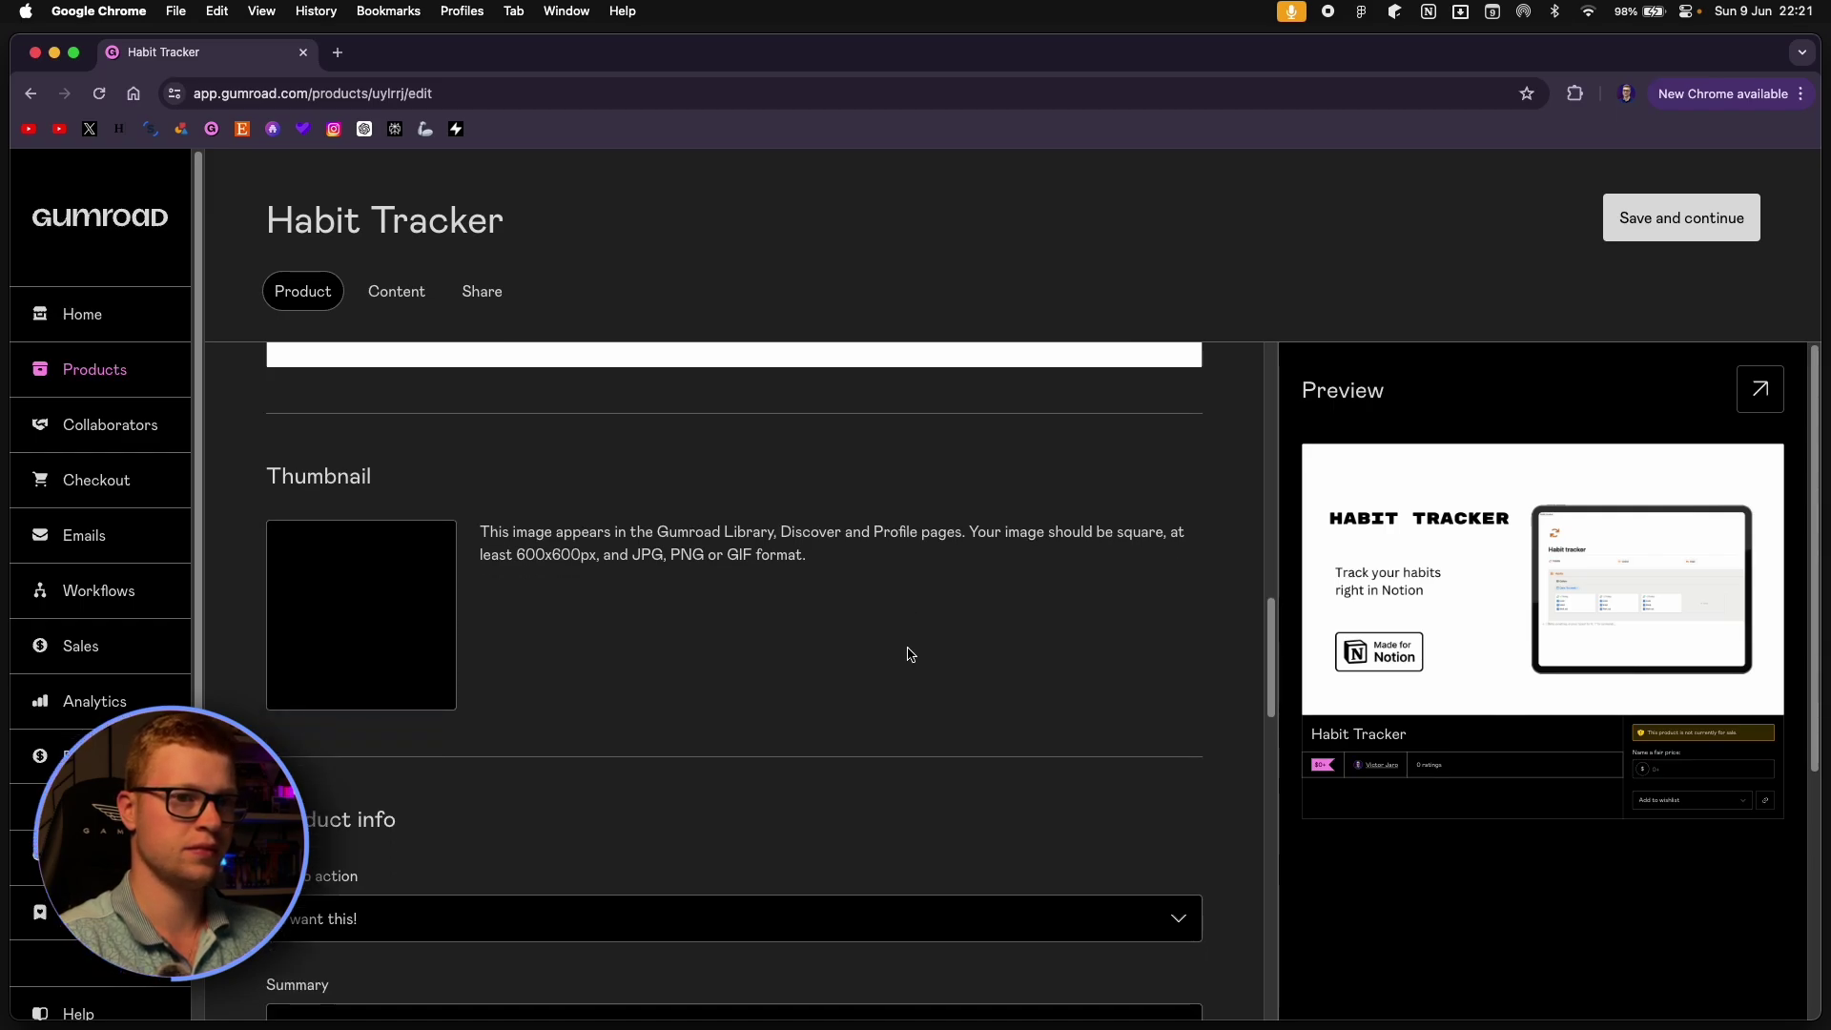
{"action": "scroll", "coordinate": [891, 654], "scroll_direction": "down", "scroll_amount": 3}
{"action": "scroll", "coordinate": [887, 649], "scroll_direction": "down", "scroll_amount": 5}
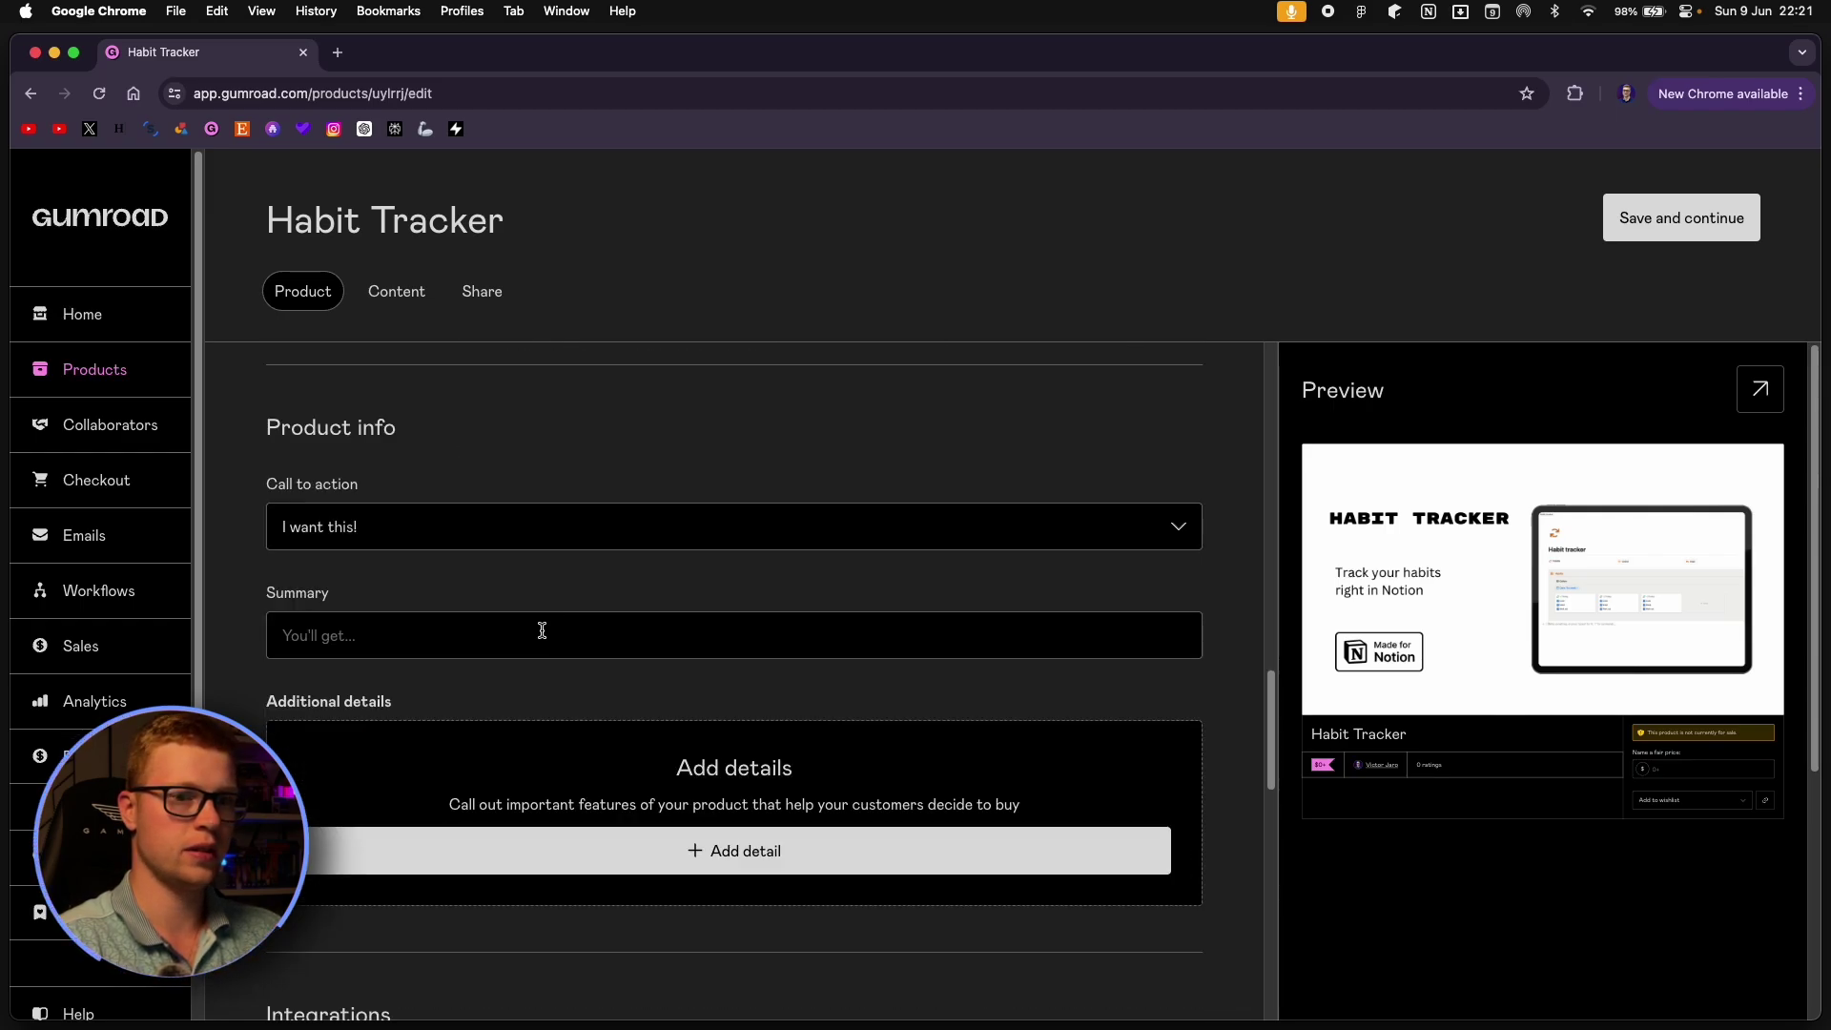
{"action": "left_click", "coordinate": [537, 633]}
{"action": "scroll", "coordinate": [1036, 496], "scroll_direction": "up", "scroll_amount": 10}
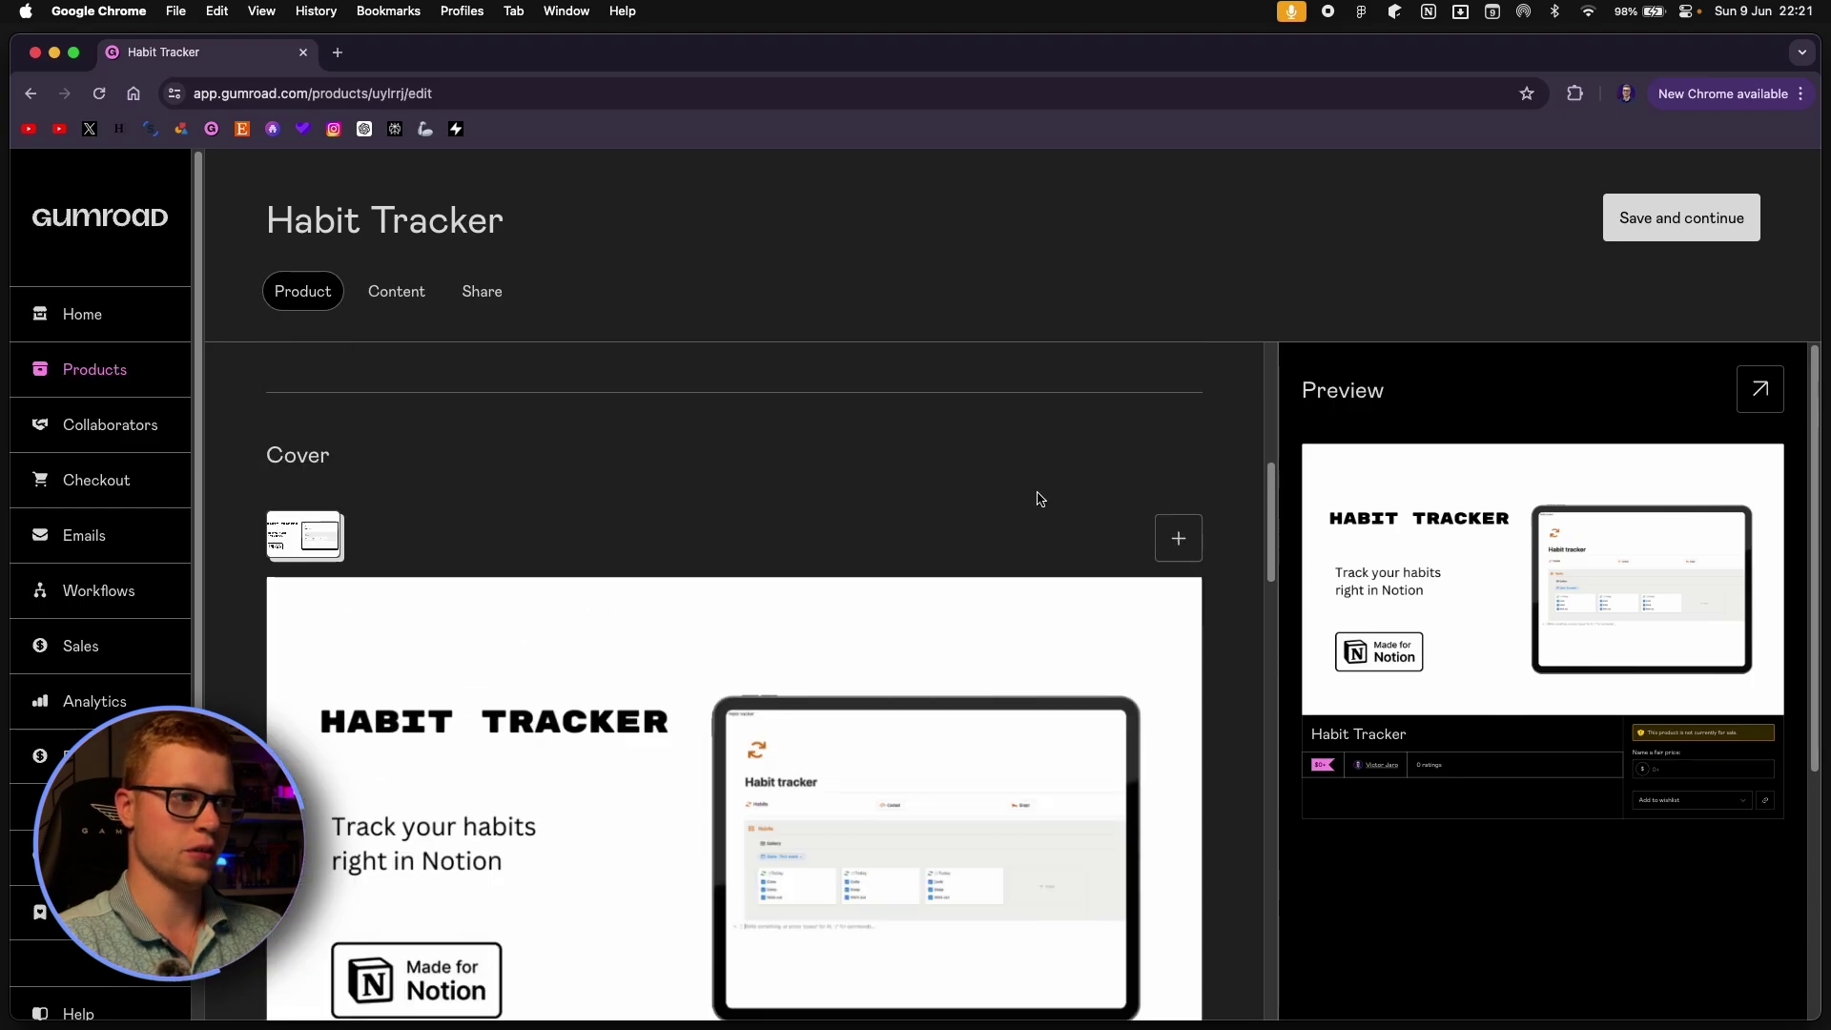
{"action": "scroll", "coordinate": [1038, 499], "scroll_direction": "up", "scroll_amount": 5}
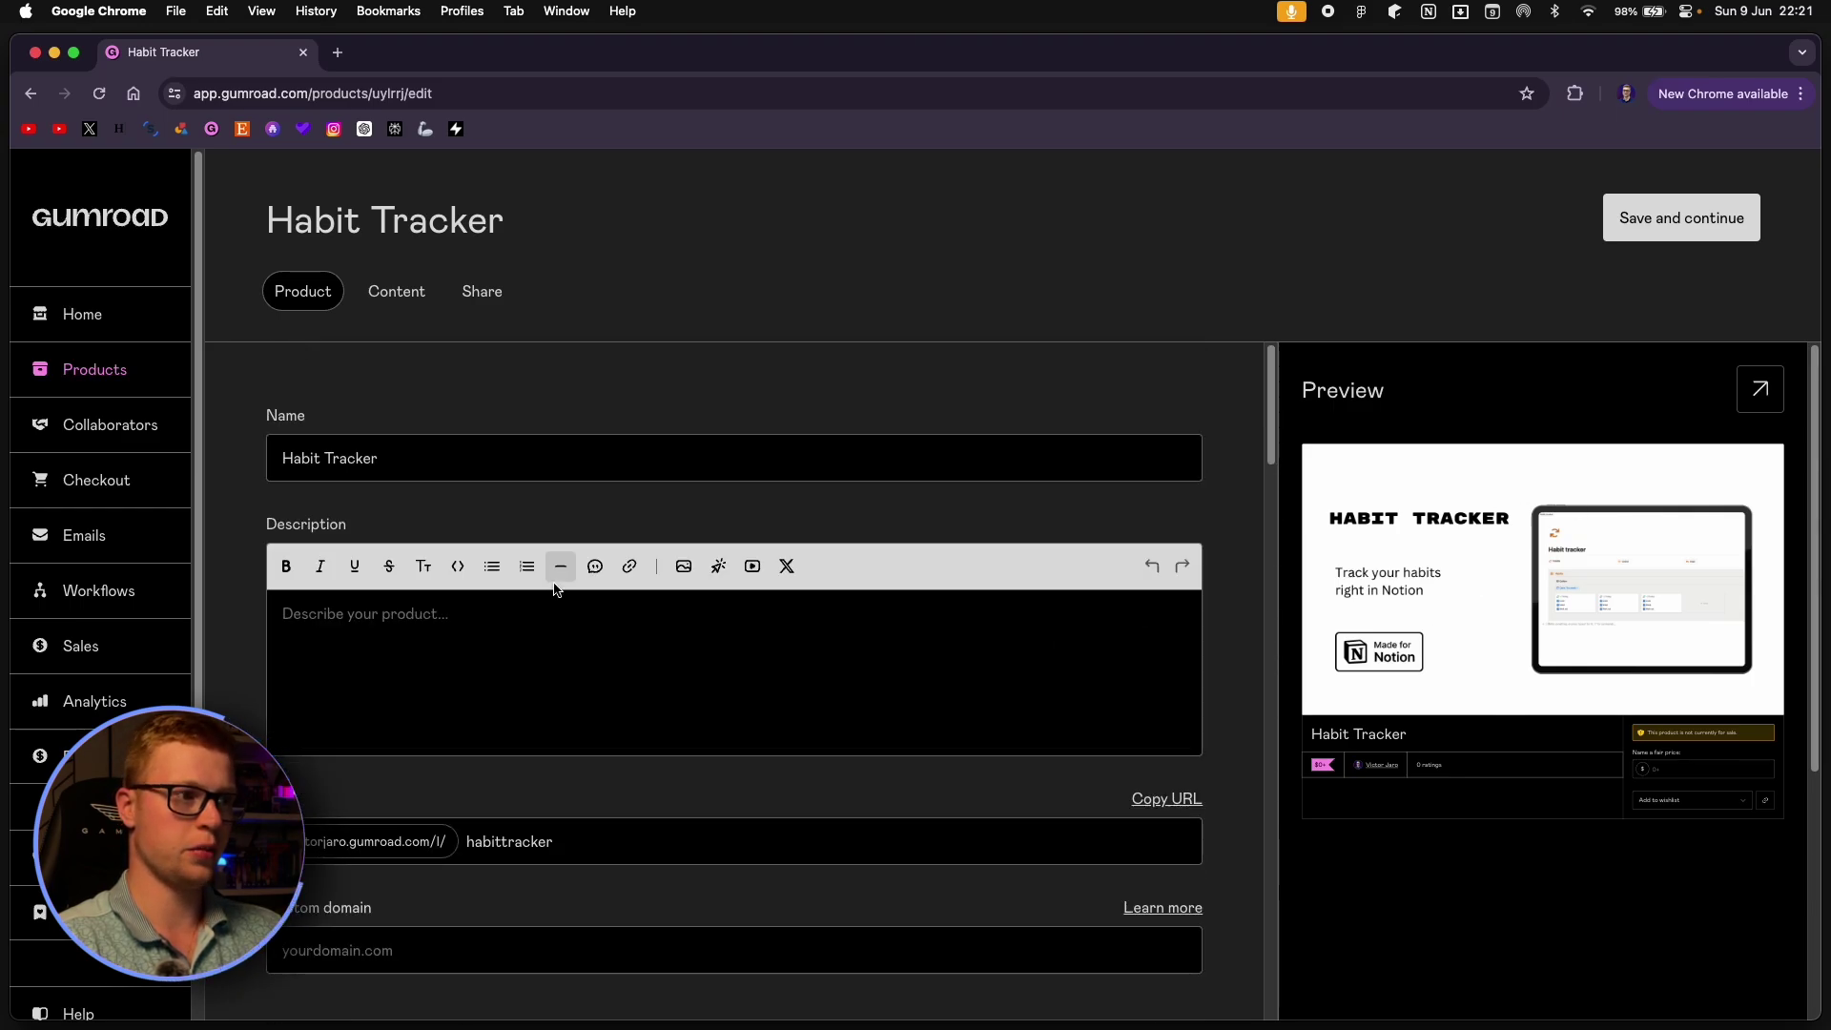
Insert 'Notion' before 'Habit Tracker' in the product Name field.
{"action": "left_click", "coordinate": [420, 615]}
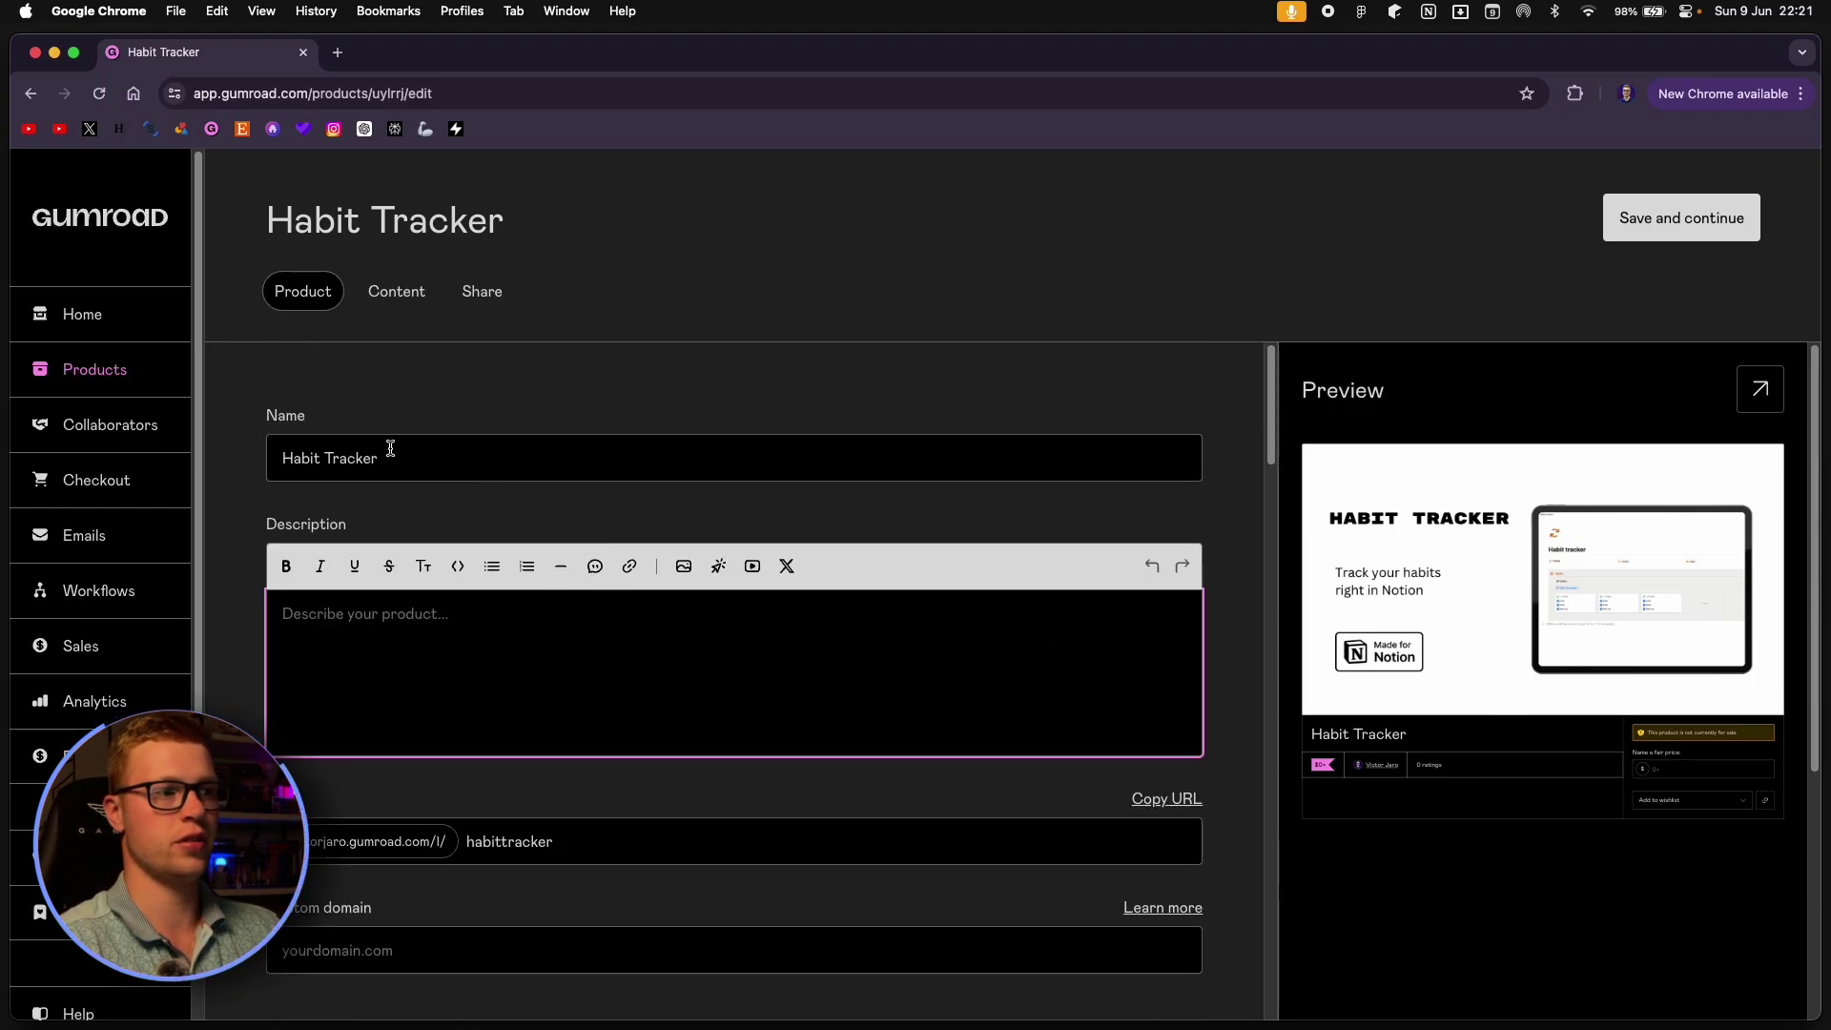
{"action": "left_click", "coordinate": [427, 456]}
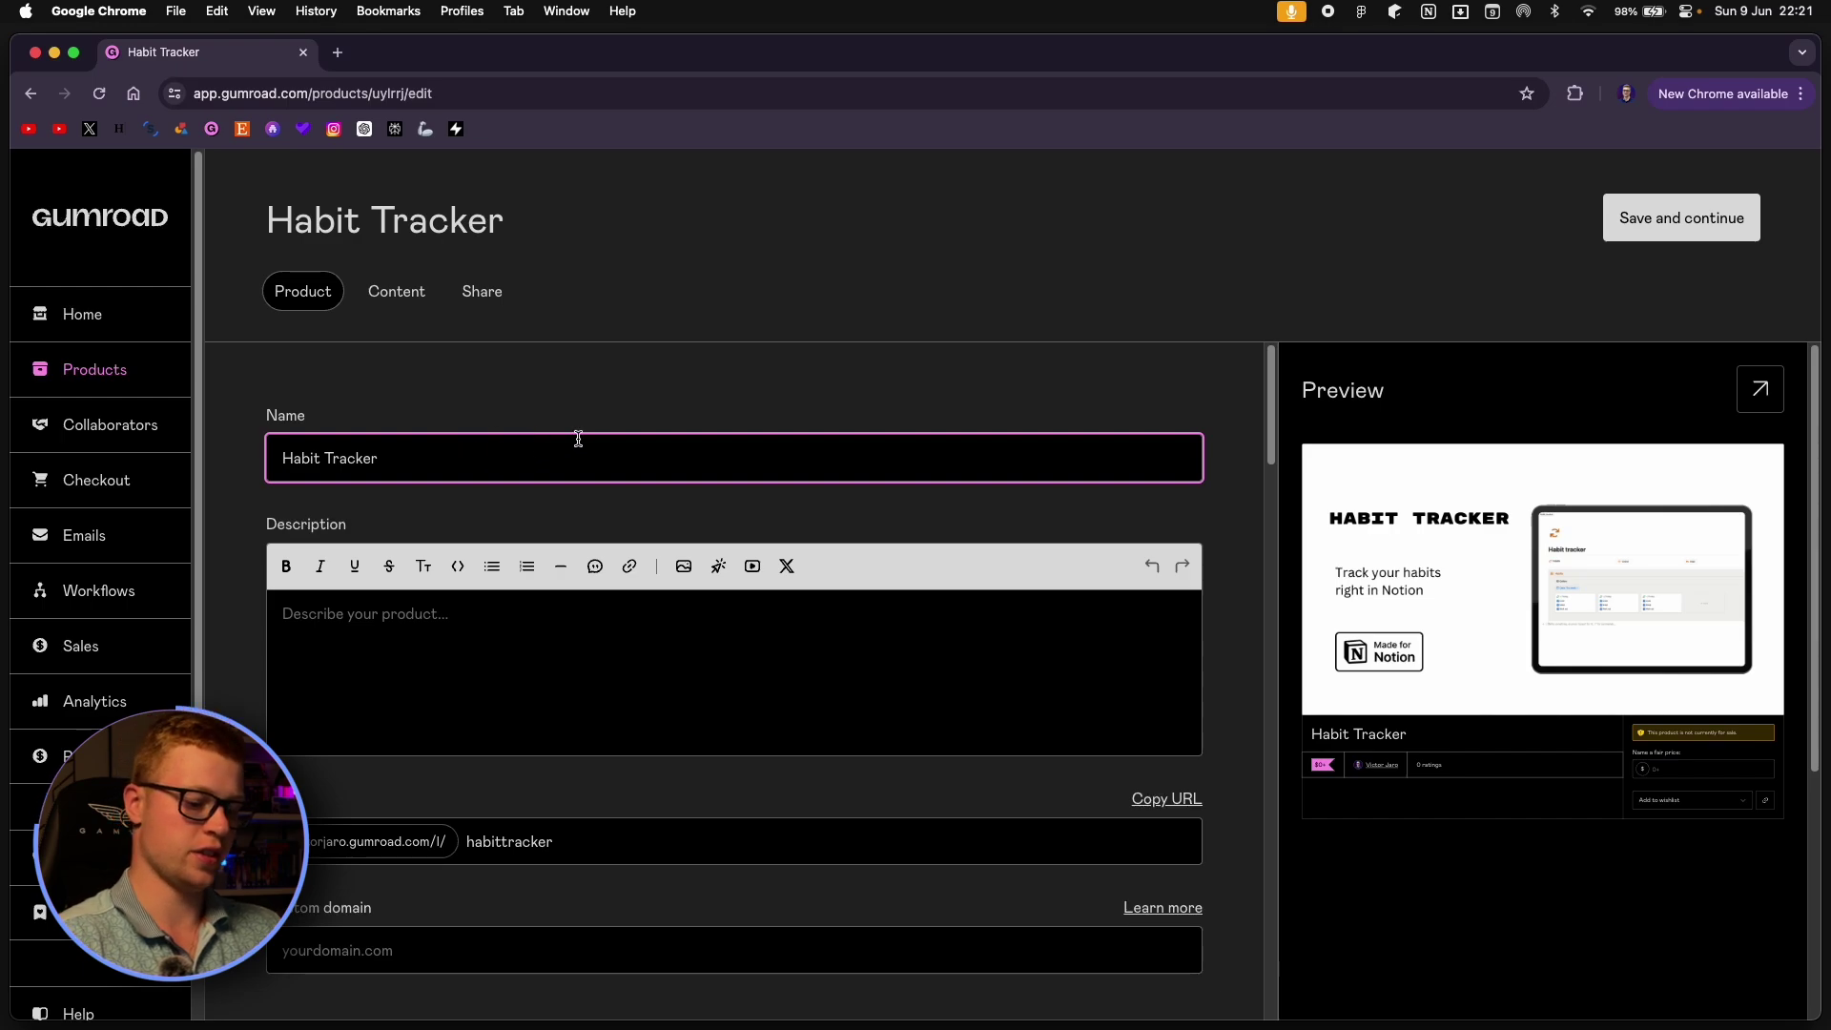
{"action": "type", "text": "Notoi"}
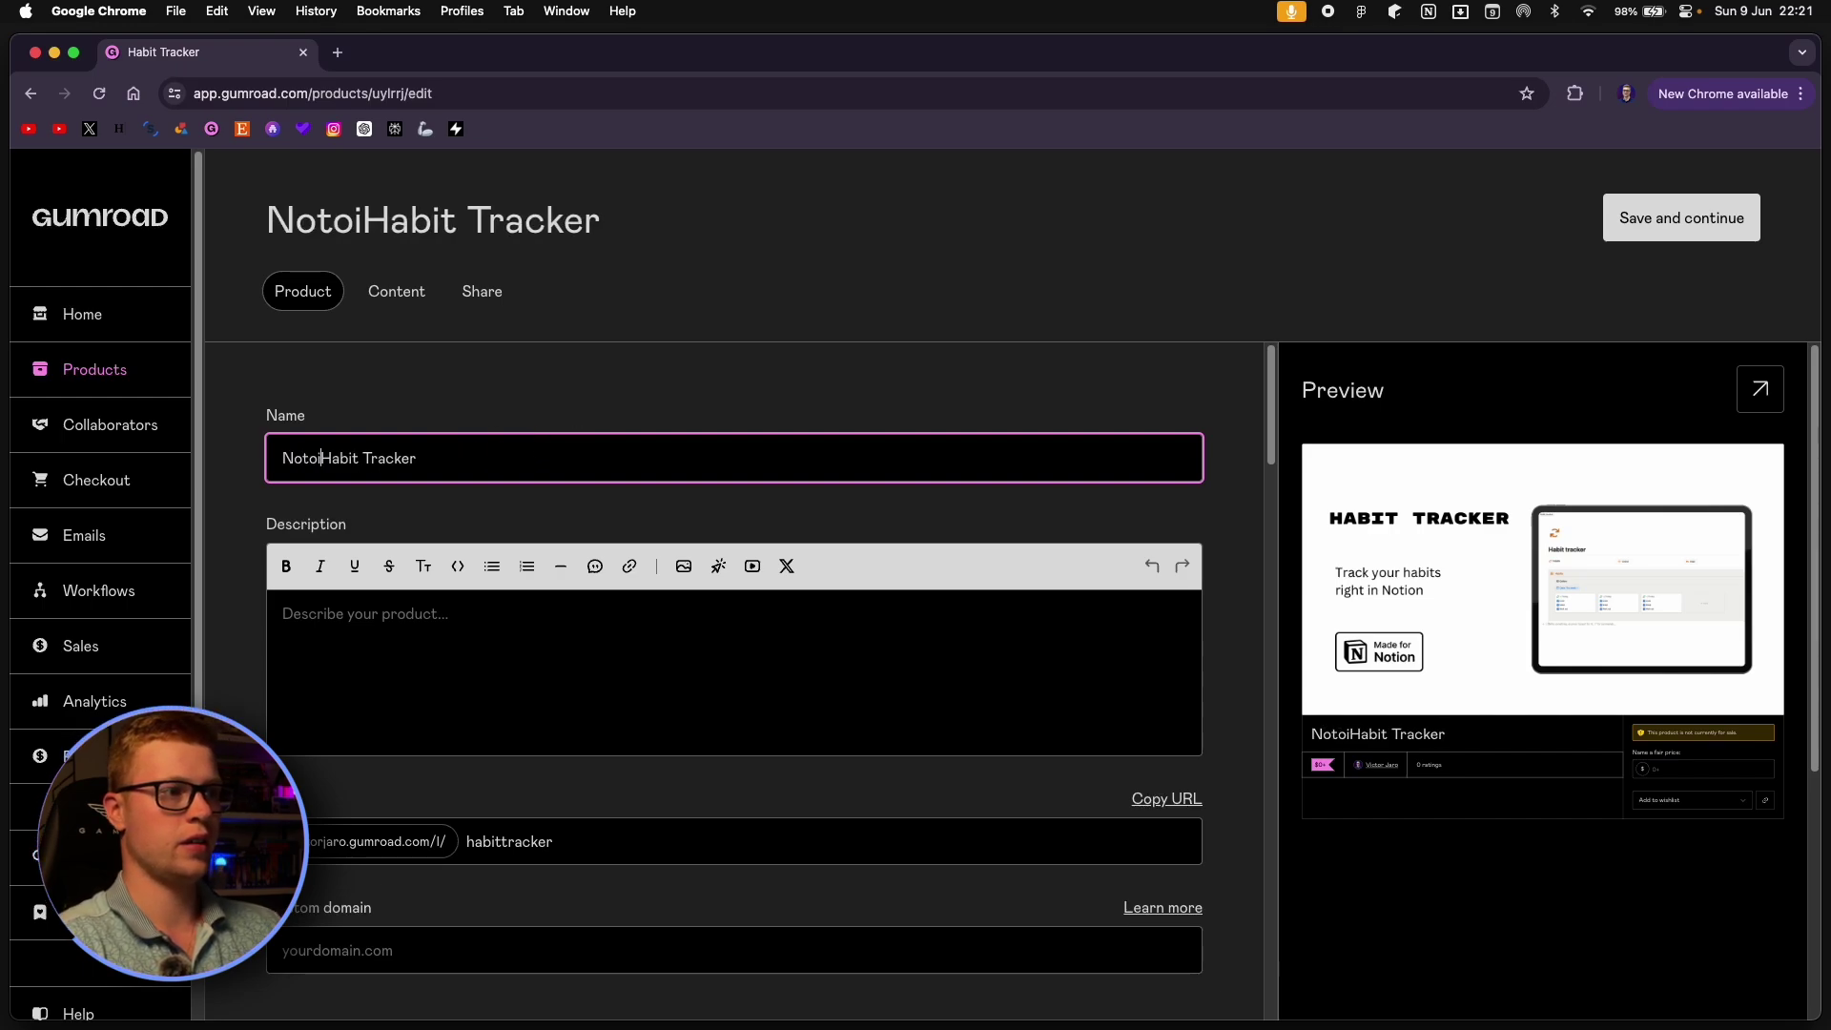
{"action": "key", "text": "BackSpace"}
{"action": "key", "text": "BackSpace"}
{"action": "type", "text": "ion"}
{"action": "left_click", "coordinate": [512, 450]}
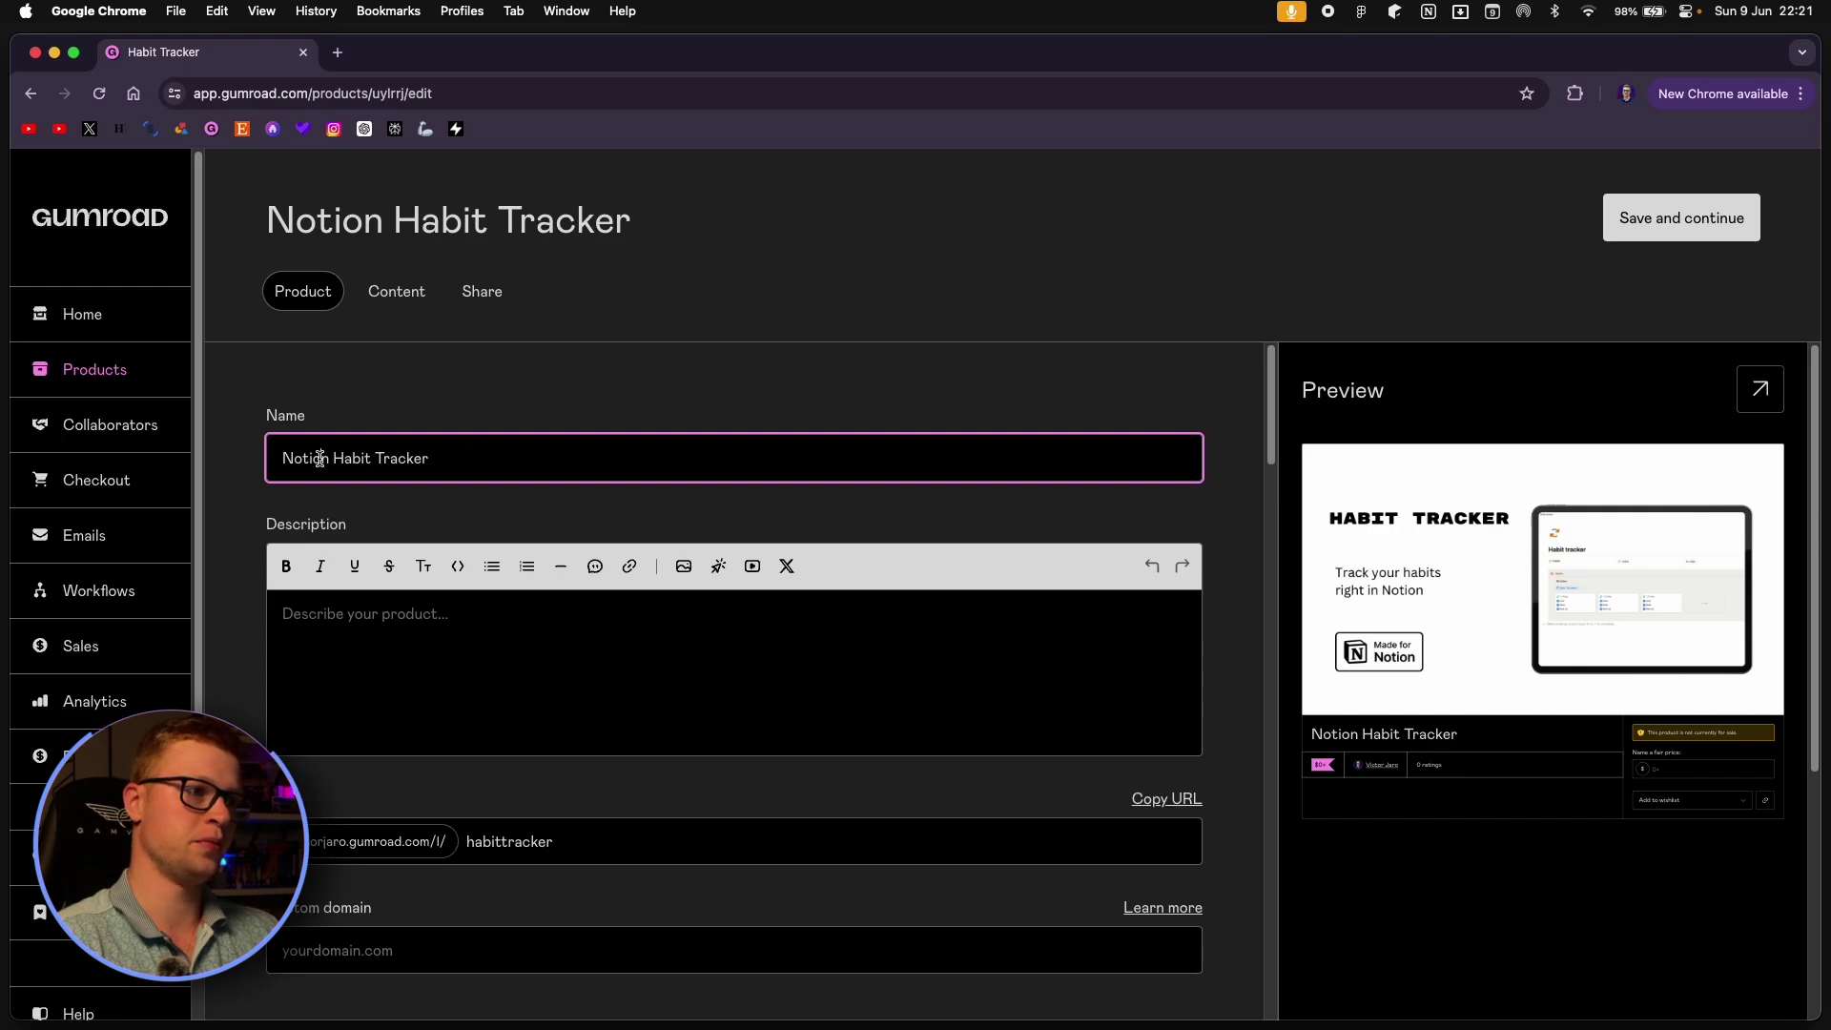
{"action": "double_click", "coordinate": [300, 462]}
{"action": "left_click", "coordinate": [366, 460]}
{"action": "left_click", "coordinate": [496, 459]}
{"action": "double_click", "coordinate": [366, 459]}
{"action": "double_click", "coordinate": [410, 459]}
{"action": "left_click", "coordinate": [493, 458]}
{"action": "left_click", "coordinate": [408, 622]}
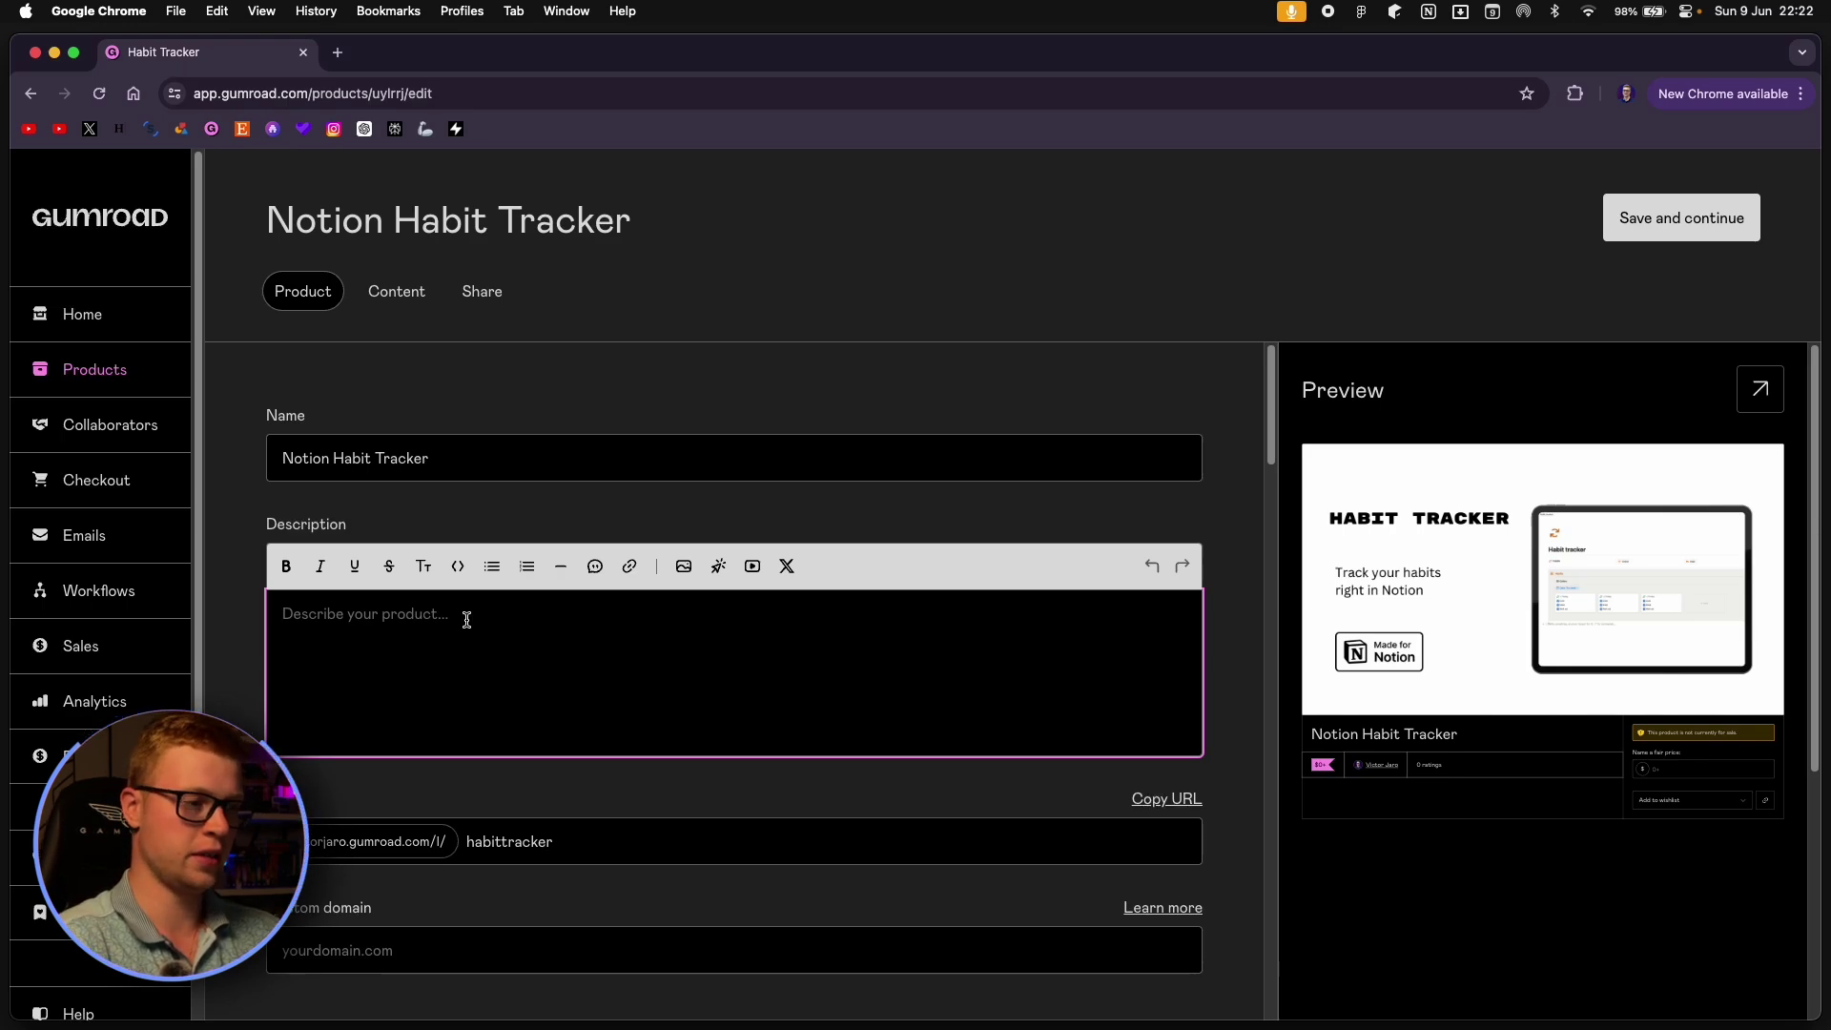
Start the description with a bold medium heading 'Track your habits in Notion!'.
{"action": "type", "text": "Track yhou"}
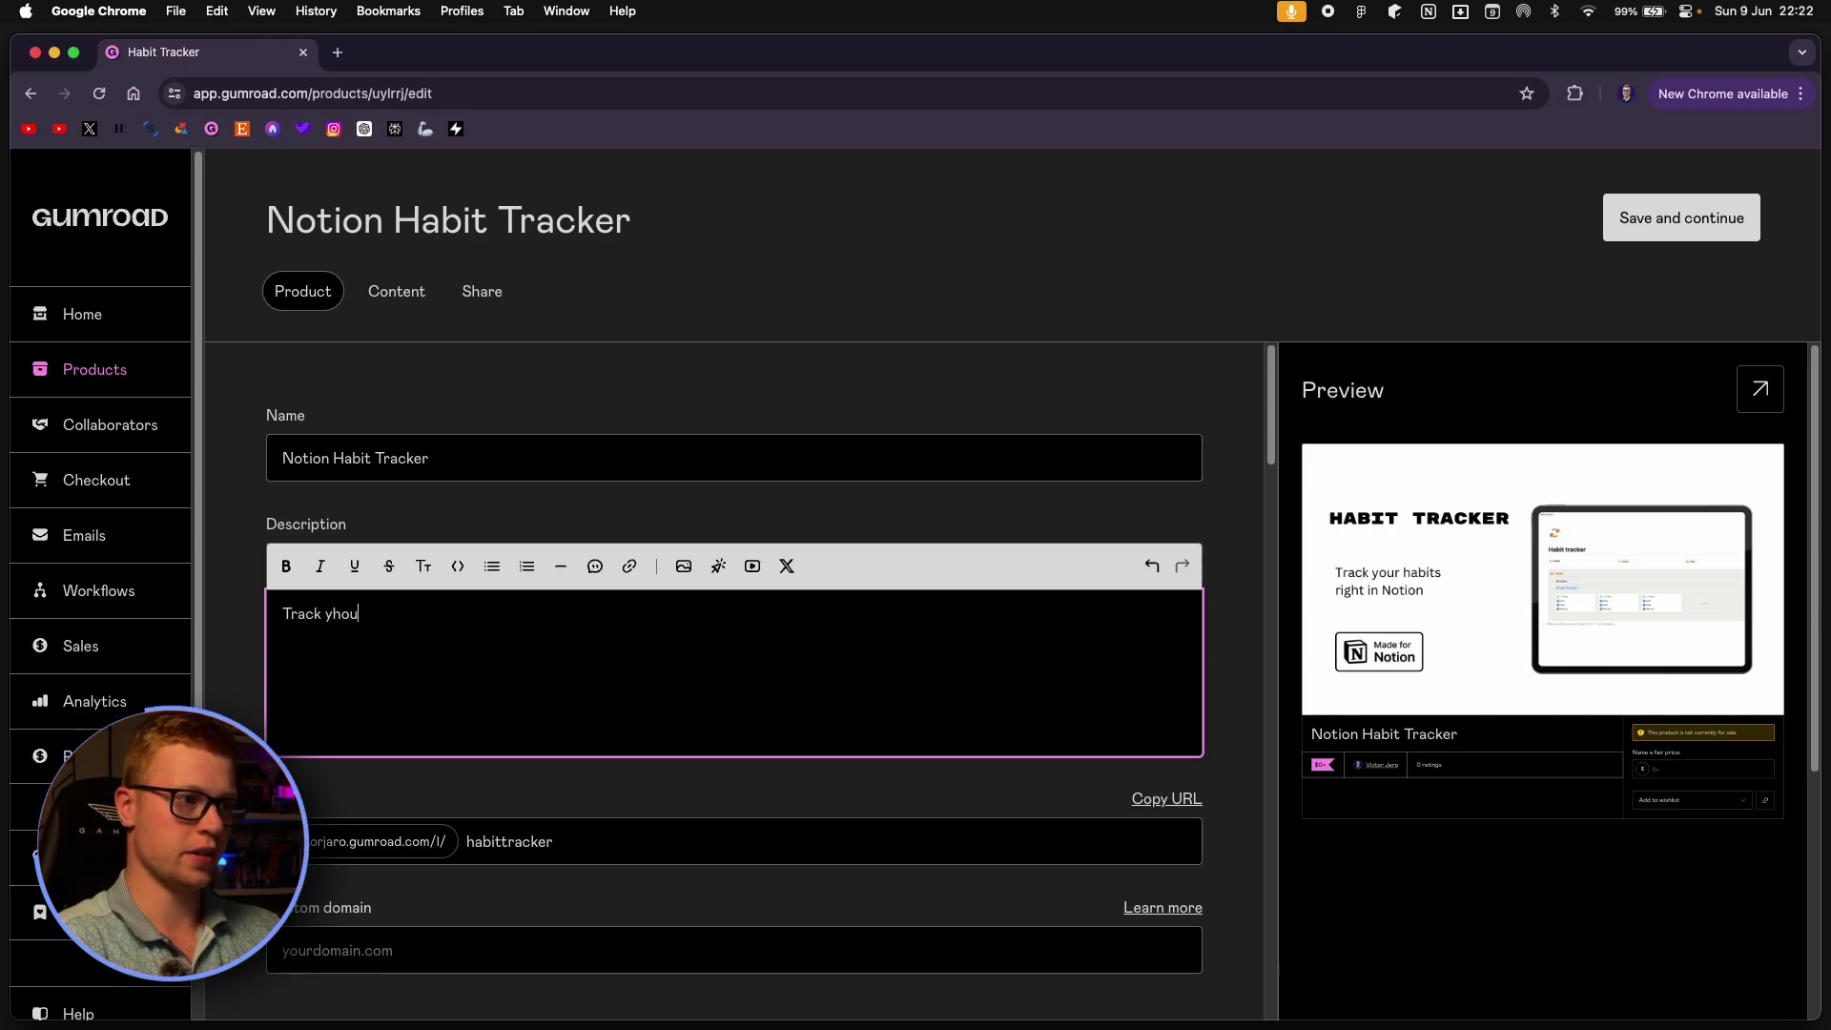
{"action": "key", "text": "BackSpace"}
{"action": "key", "text": "BackSpace"}
{"action": "key", "text": "BackSpace"}
{"action": "key", "text": "BackSpace"}
{"action": "key", "text": "super+a"}
{"action": "key", "text": "BackSpace"}
{"action": "left_click", "coordinate": [423, 567]}
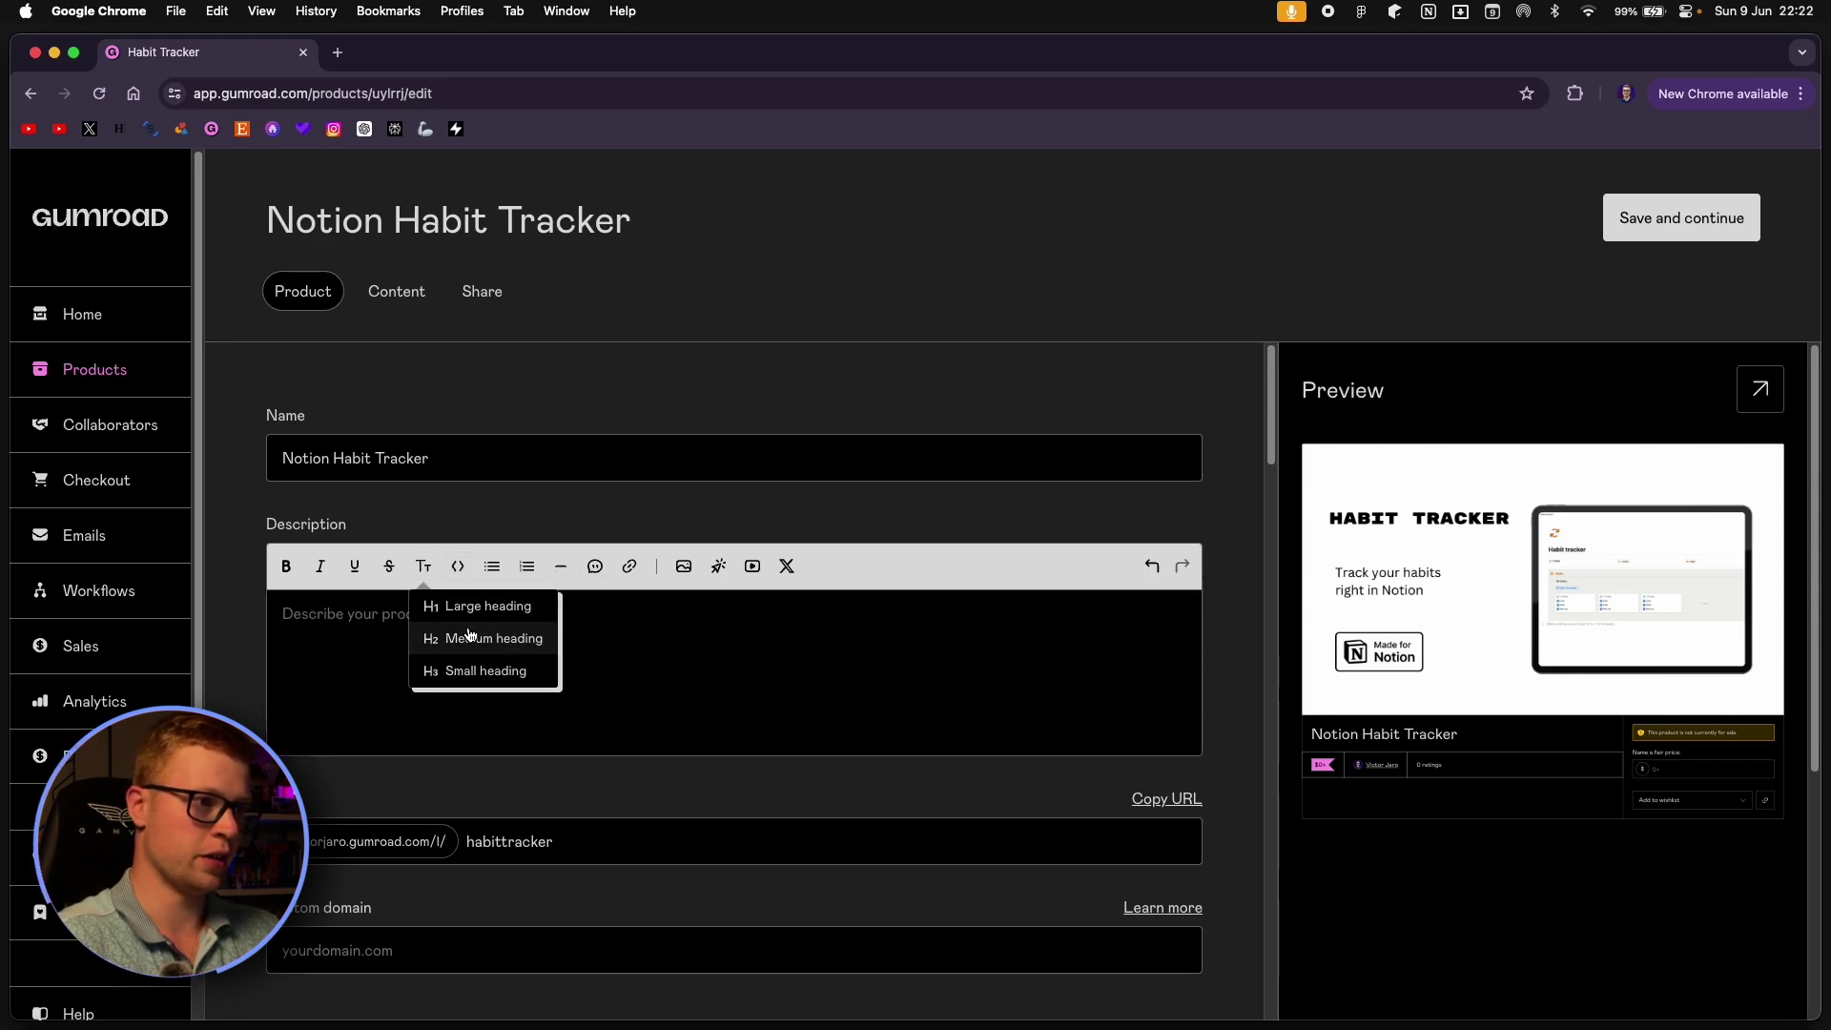
{"action": "left_click", "coordinate": [495, 641]}
{"action": "type", "text": "Track"}
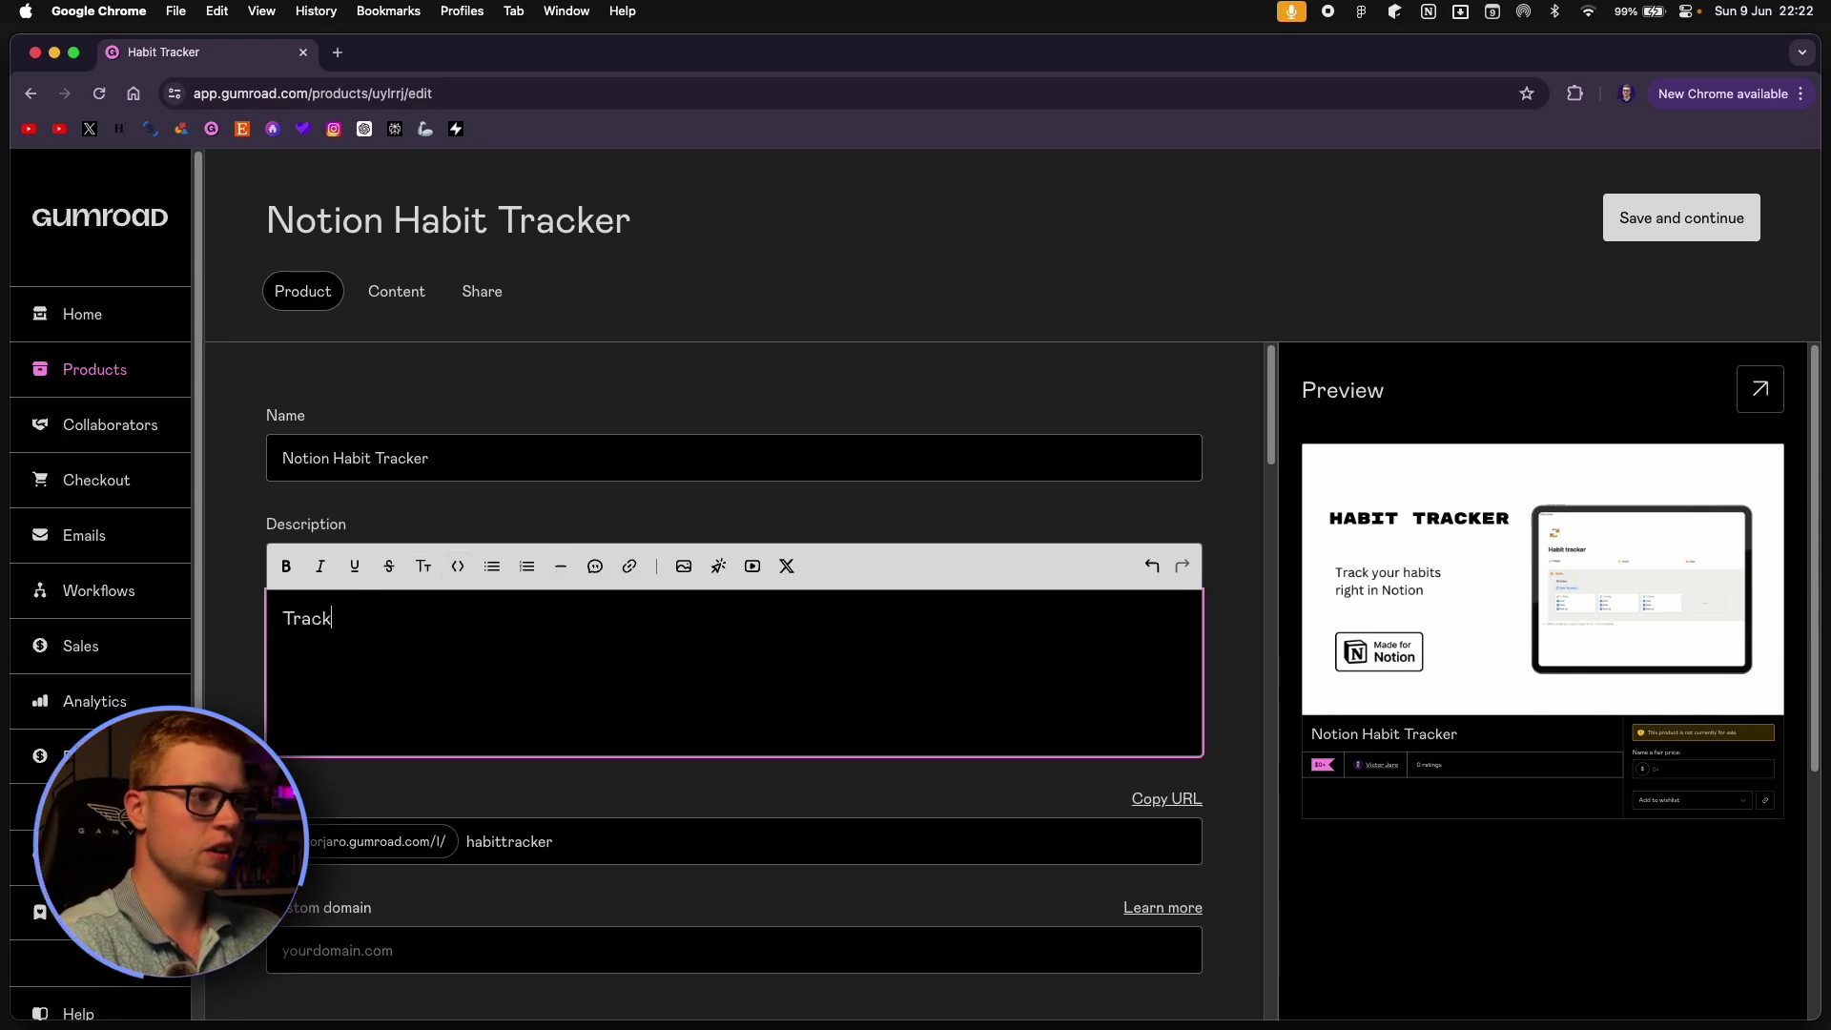
{"action": "type", "text": " your habits in"}
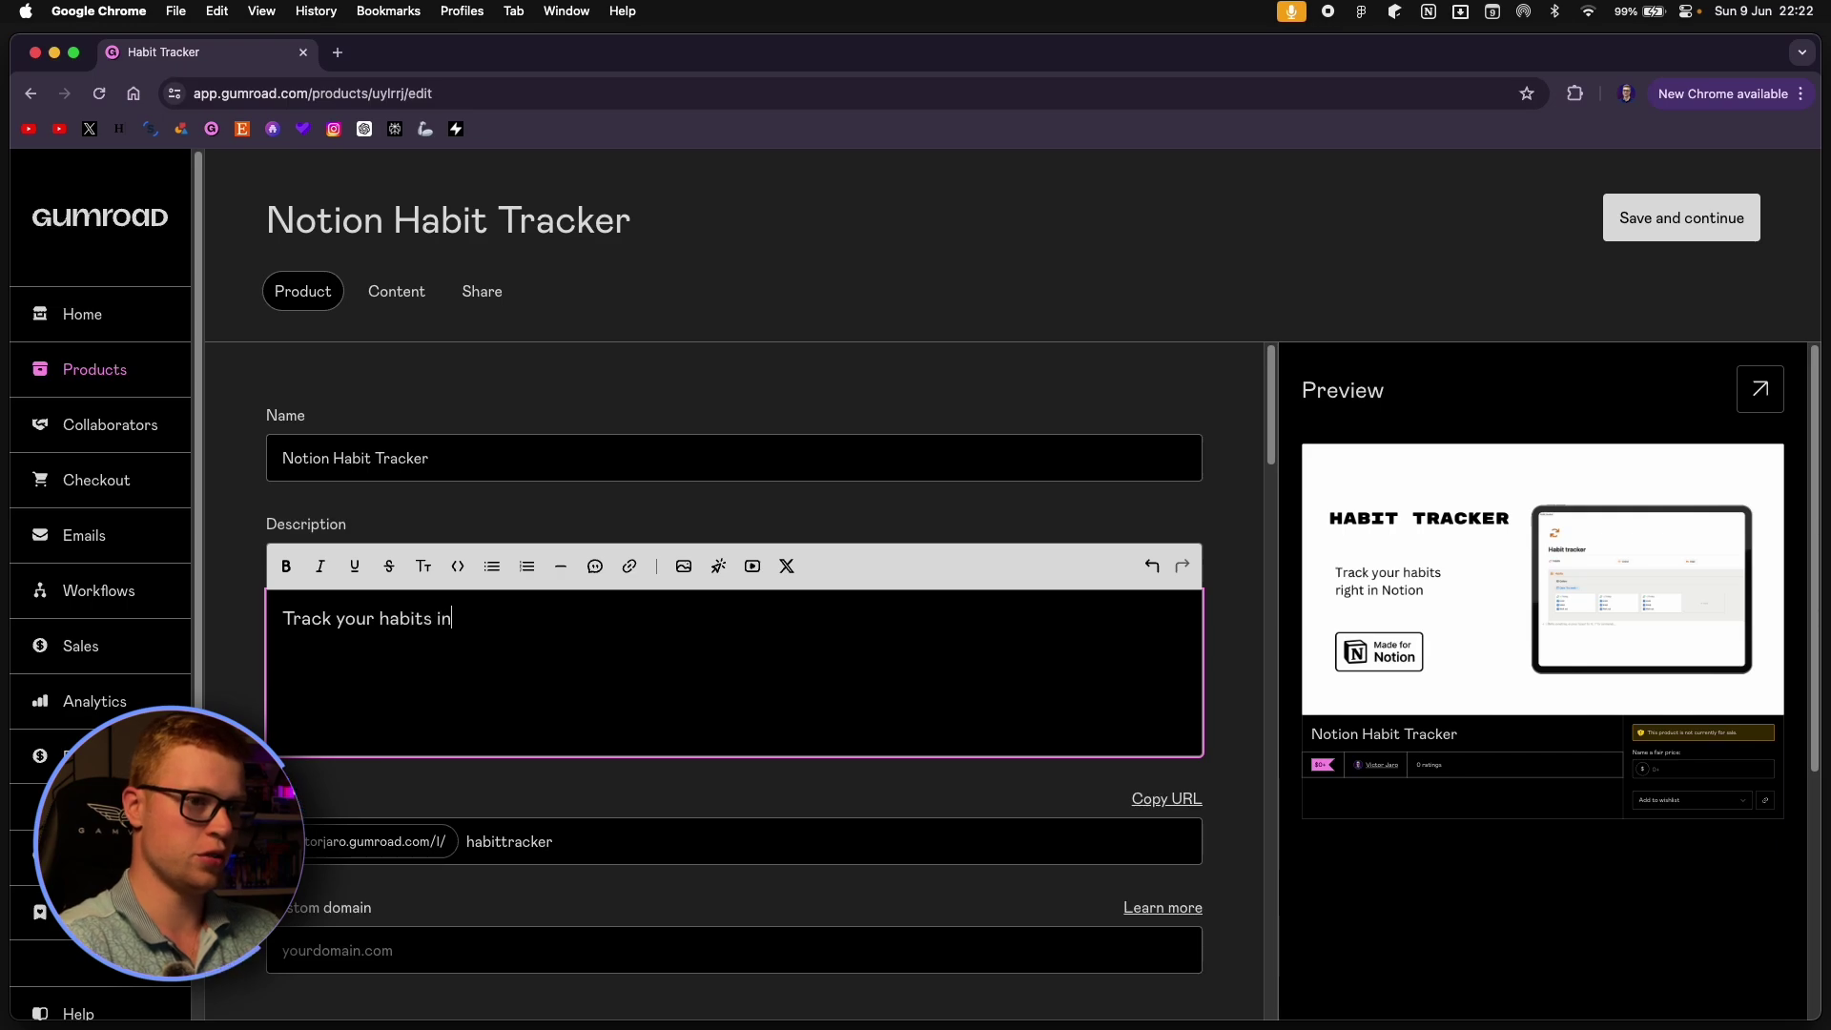
{"action": "type", "text": " Notion!"}
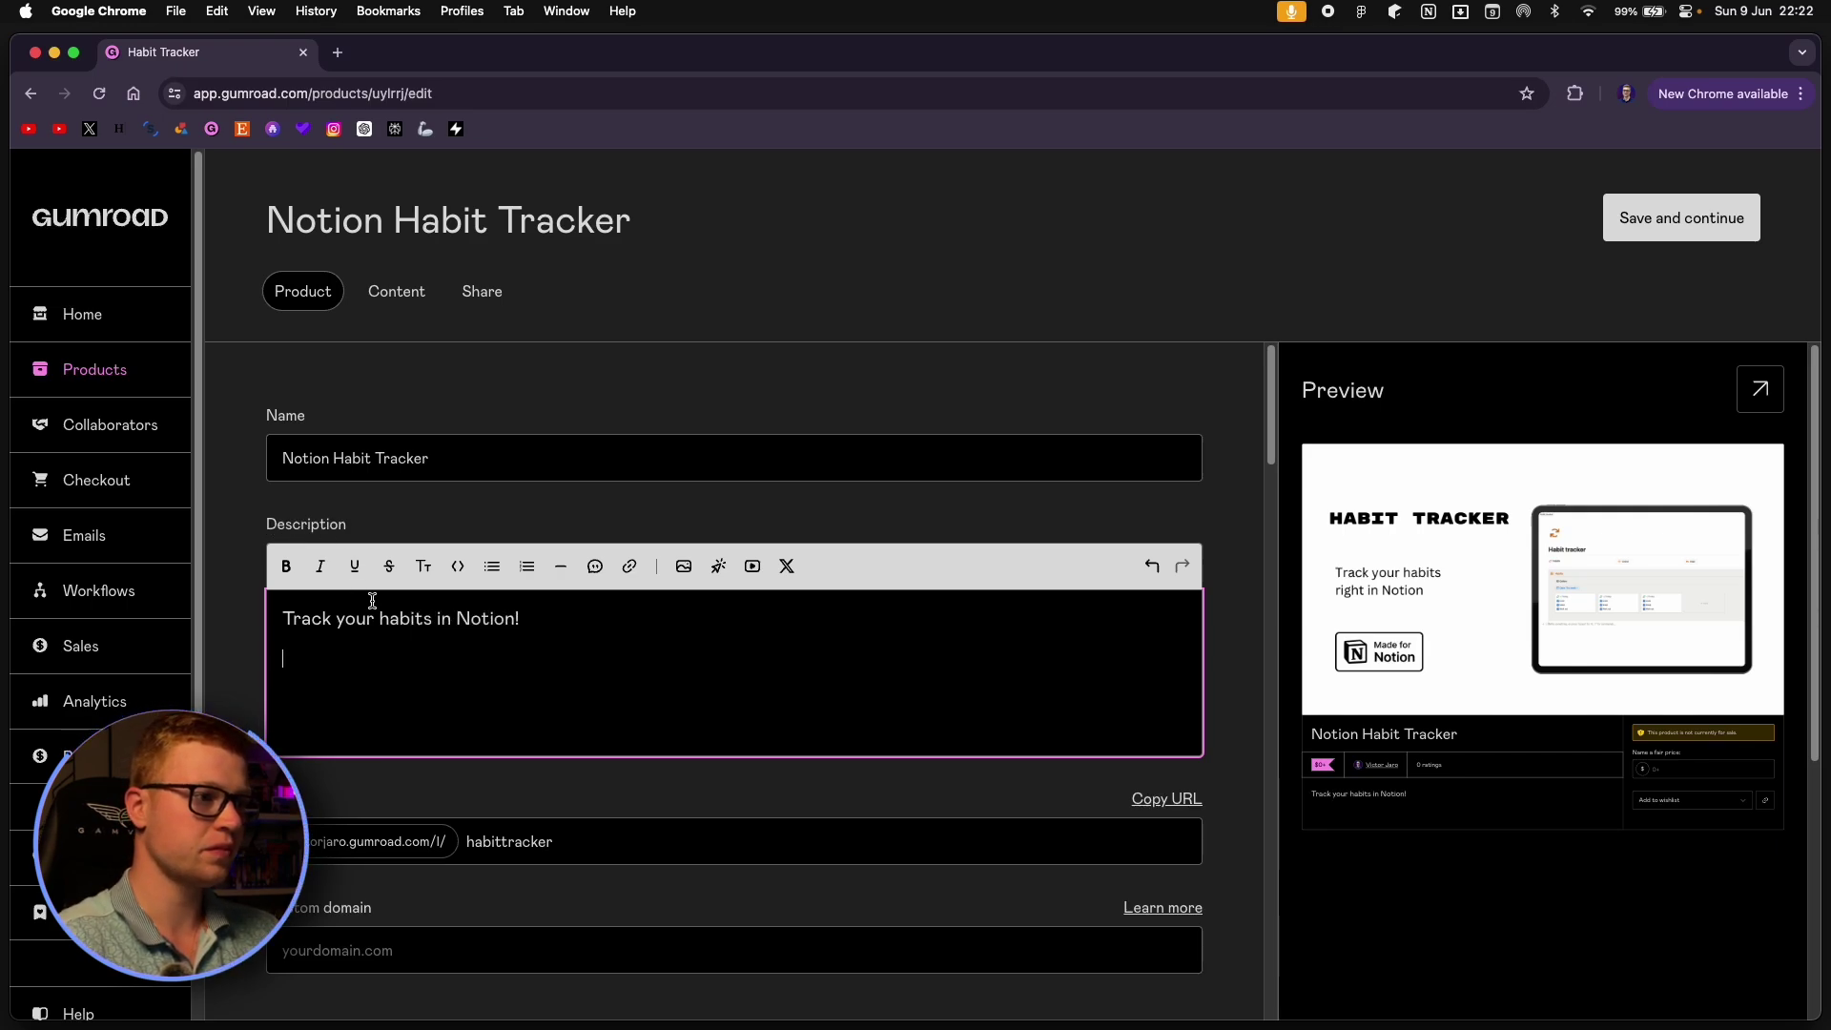
{"action": "triple_click", "coordinate": [402, 618]}
{"action": "left_click", "coordinate": [287, 566]}
{"action": "left_click", "coordinate": [372, 672]}
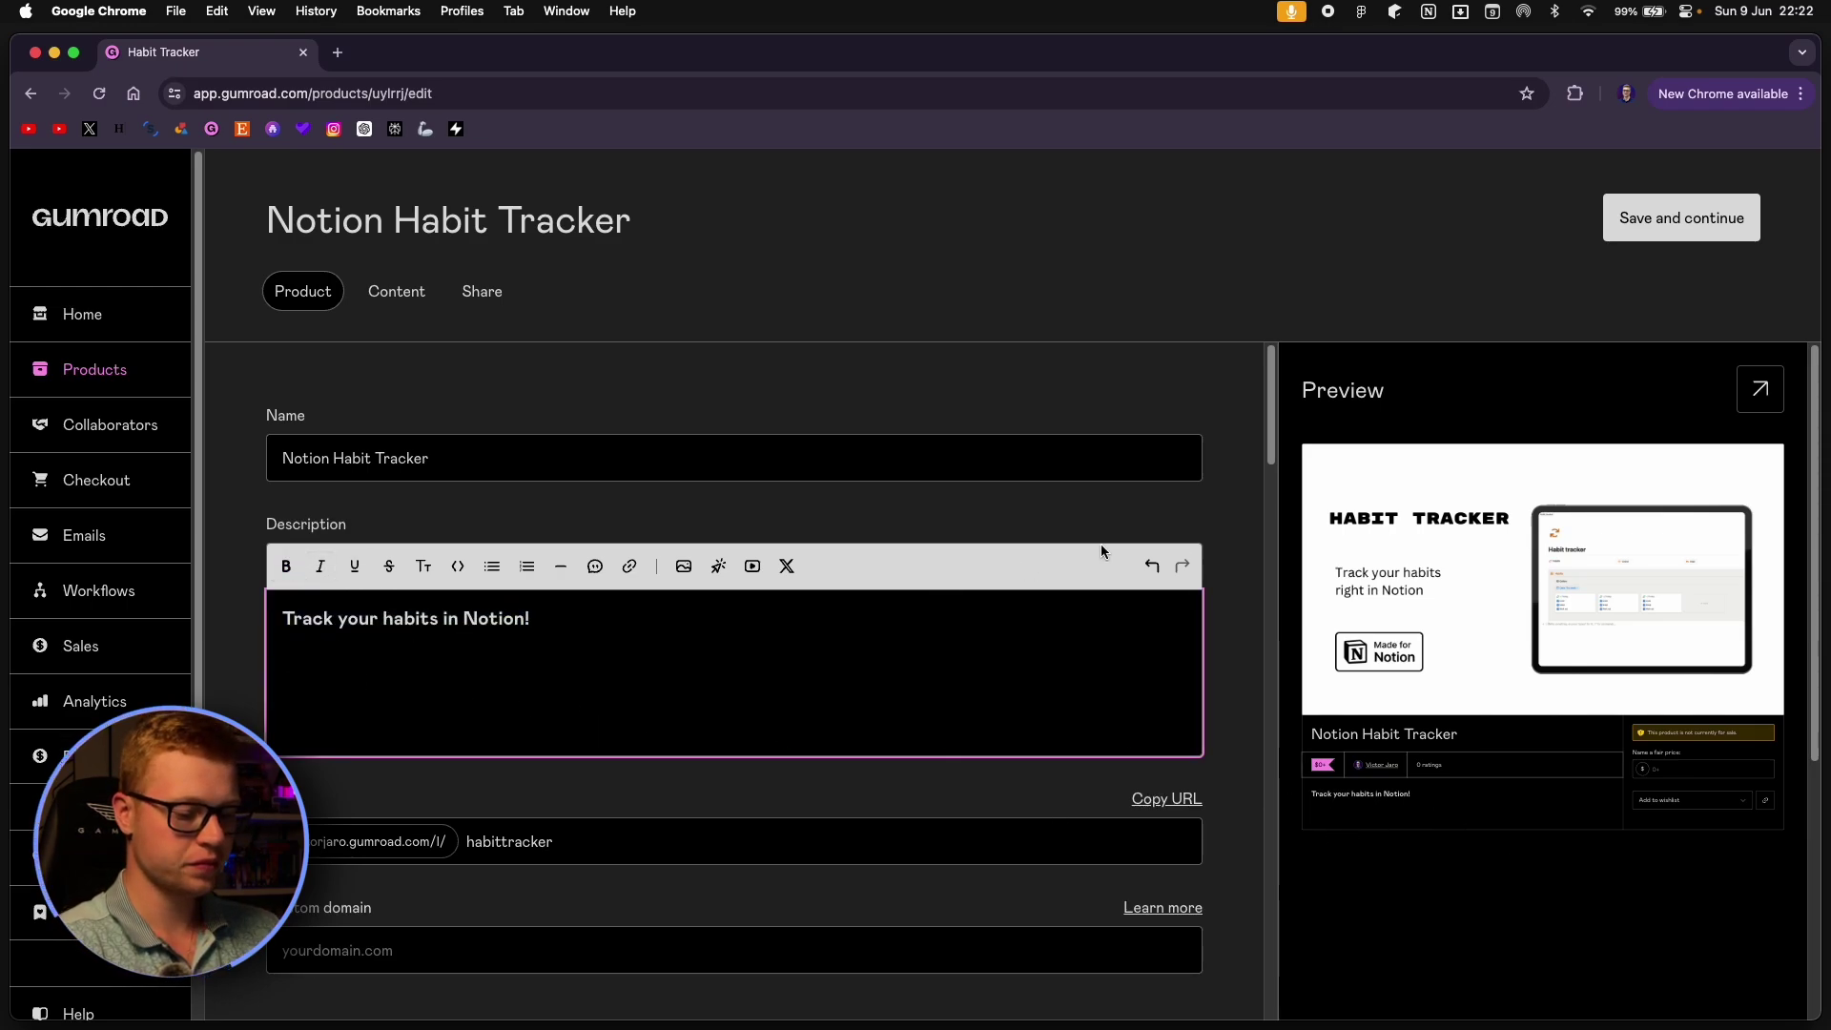
Add the daily-habits tagline and a 'For FREEE!' line below the heading.
{"action": "type", "text": "Get organized."}
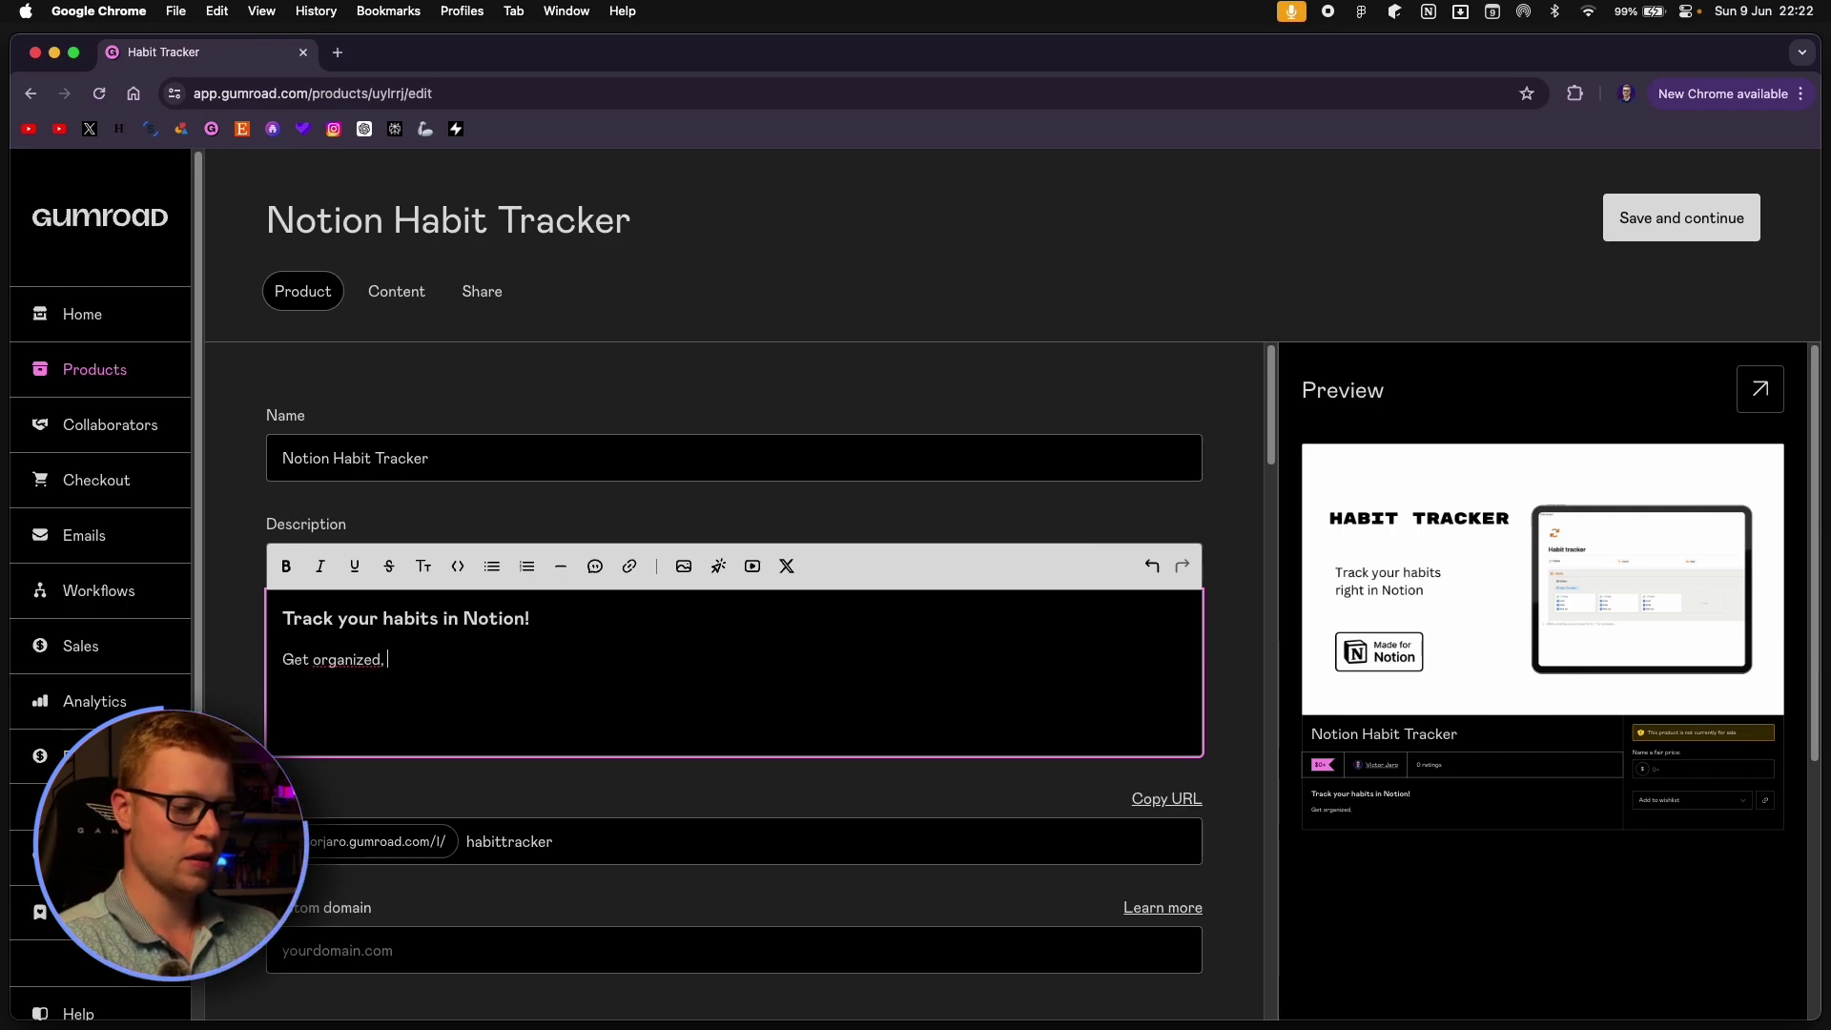
{"action": "type", "text": " build a life"}
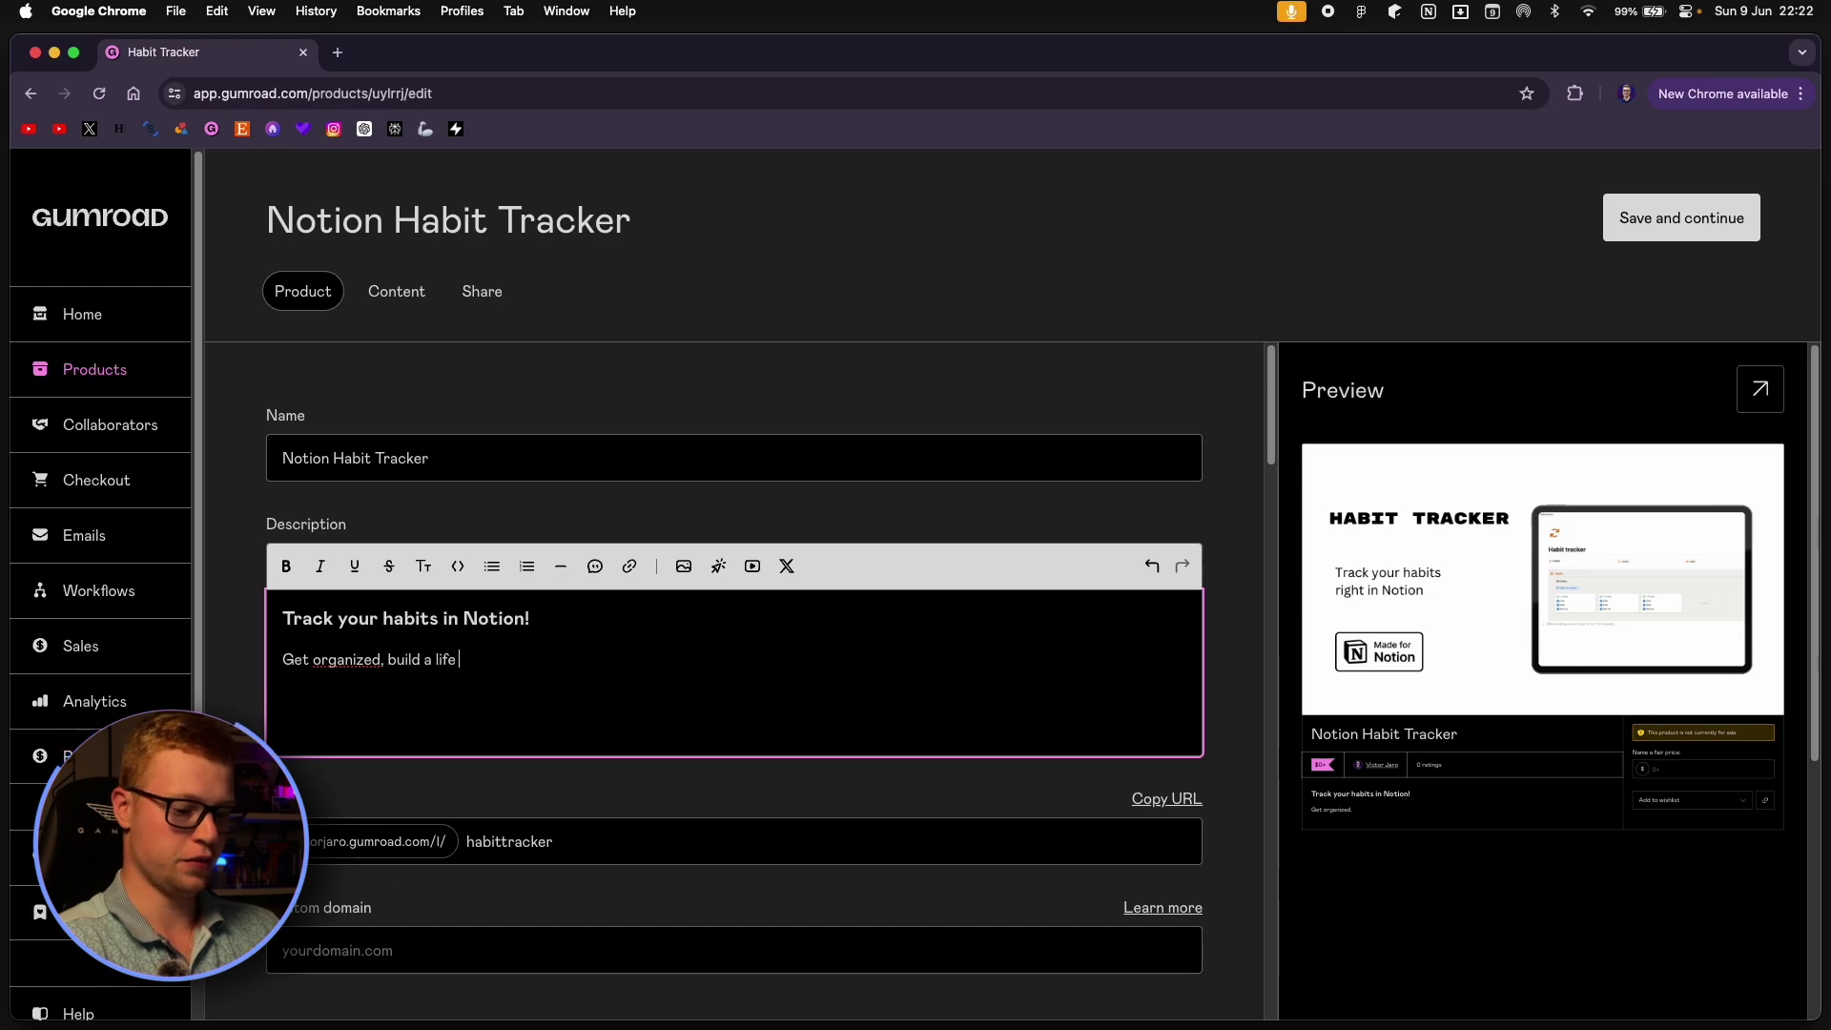
{"action": "type", "text": " you'll"}
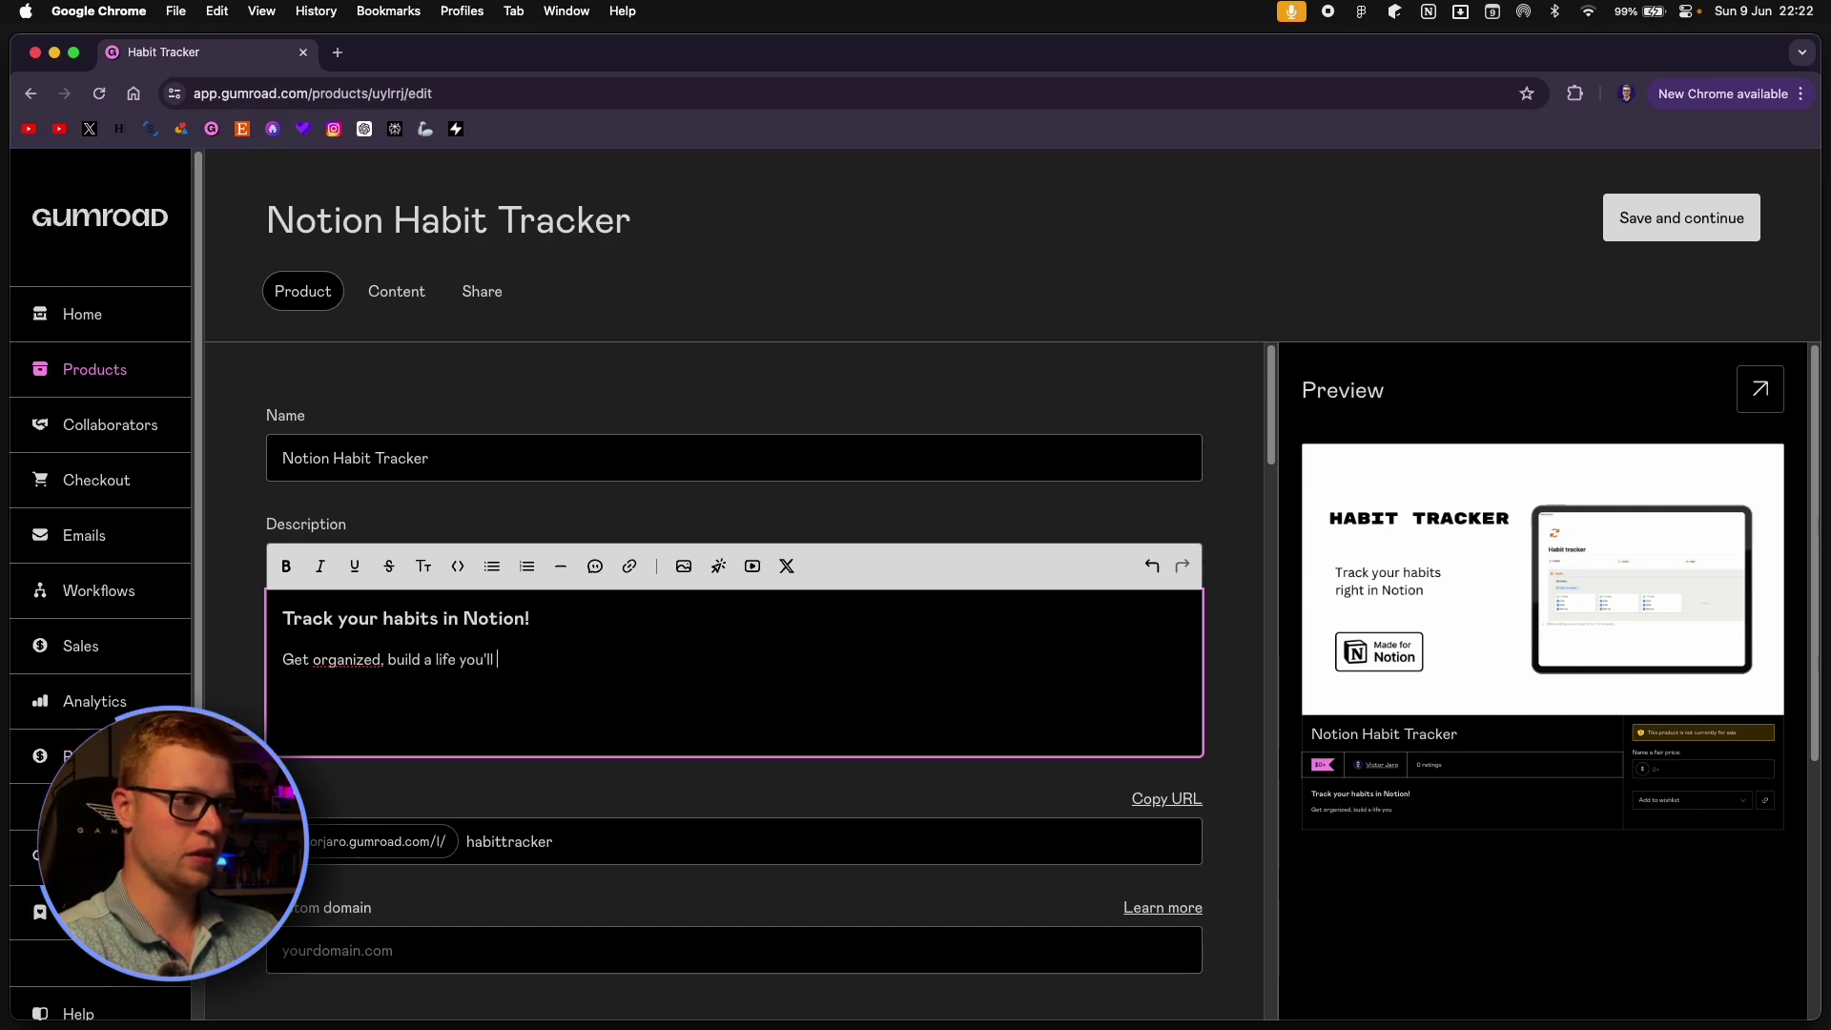
{"action": "type", "text": " love with daily habits "}
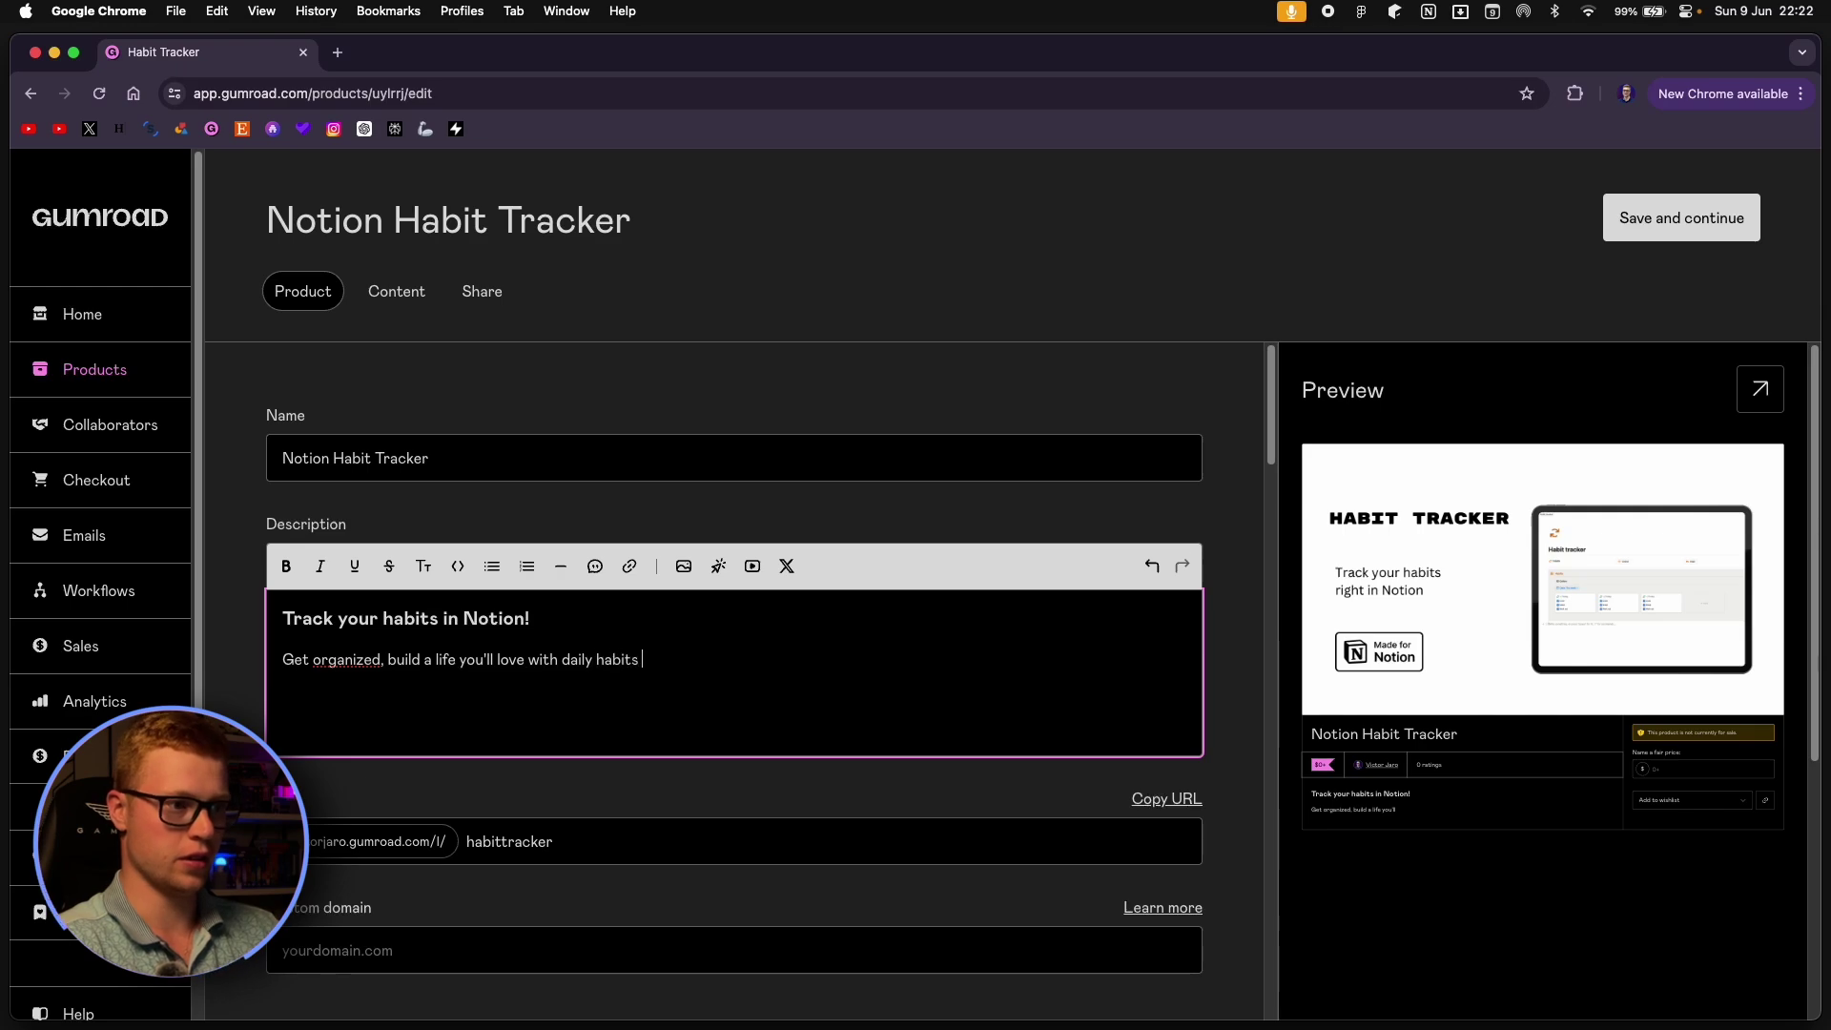
{"action": "type", "text": "in Noti"}
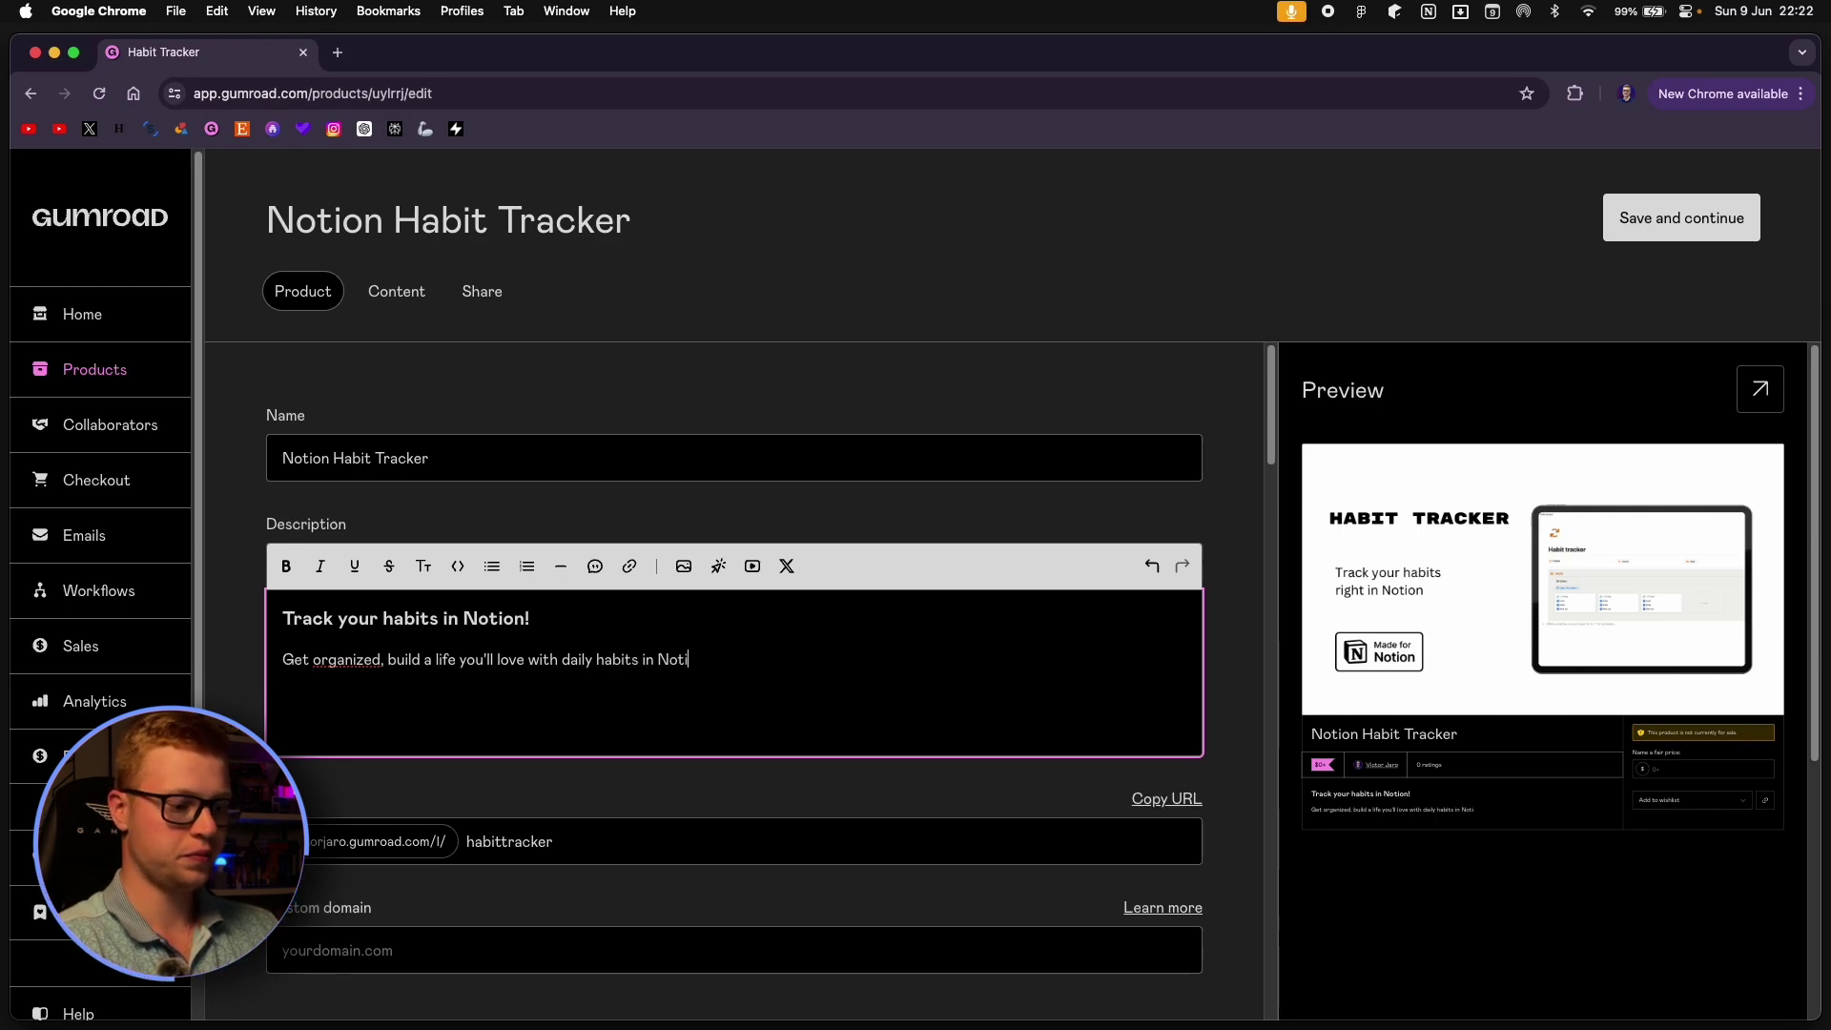
{"action": "type", "text": "non!"}
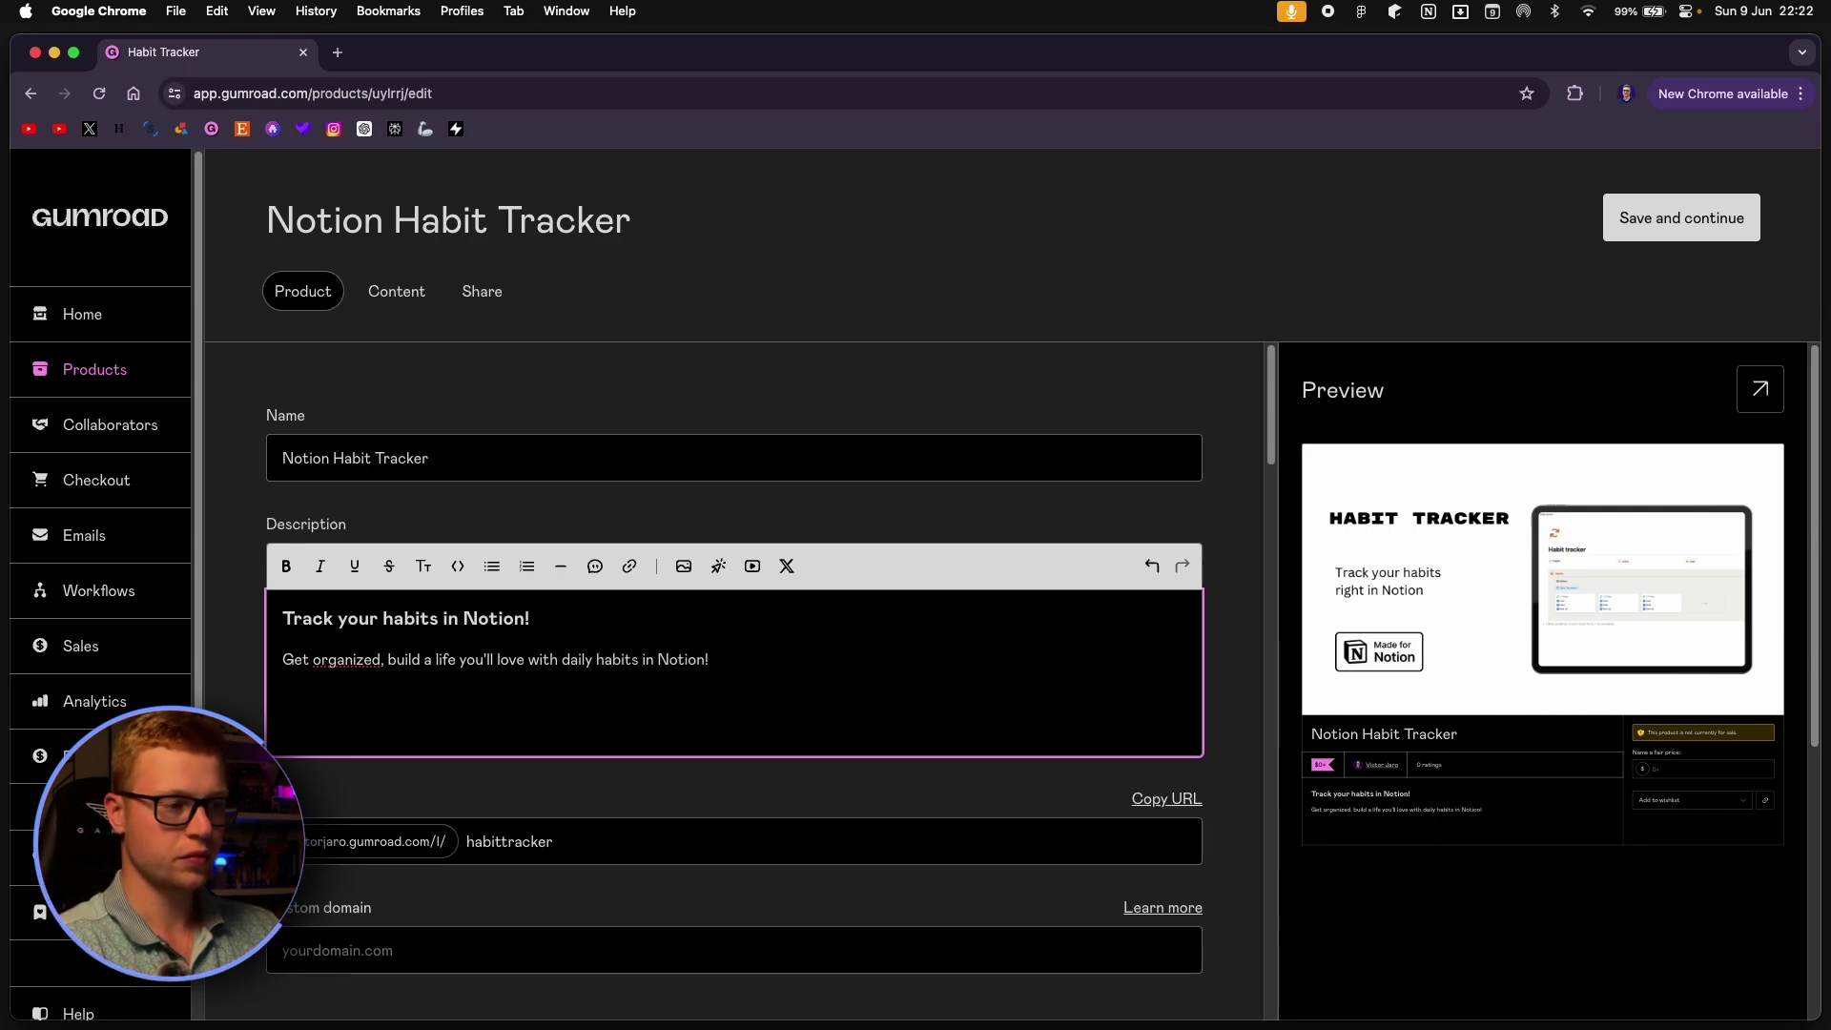
{"action": "type", "text": "For FREEE!"}
{"action": "key", "text": "Return"}
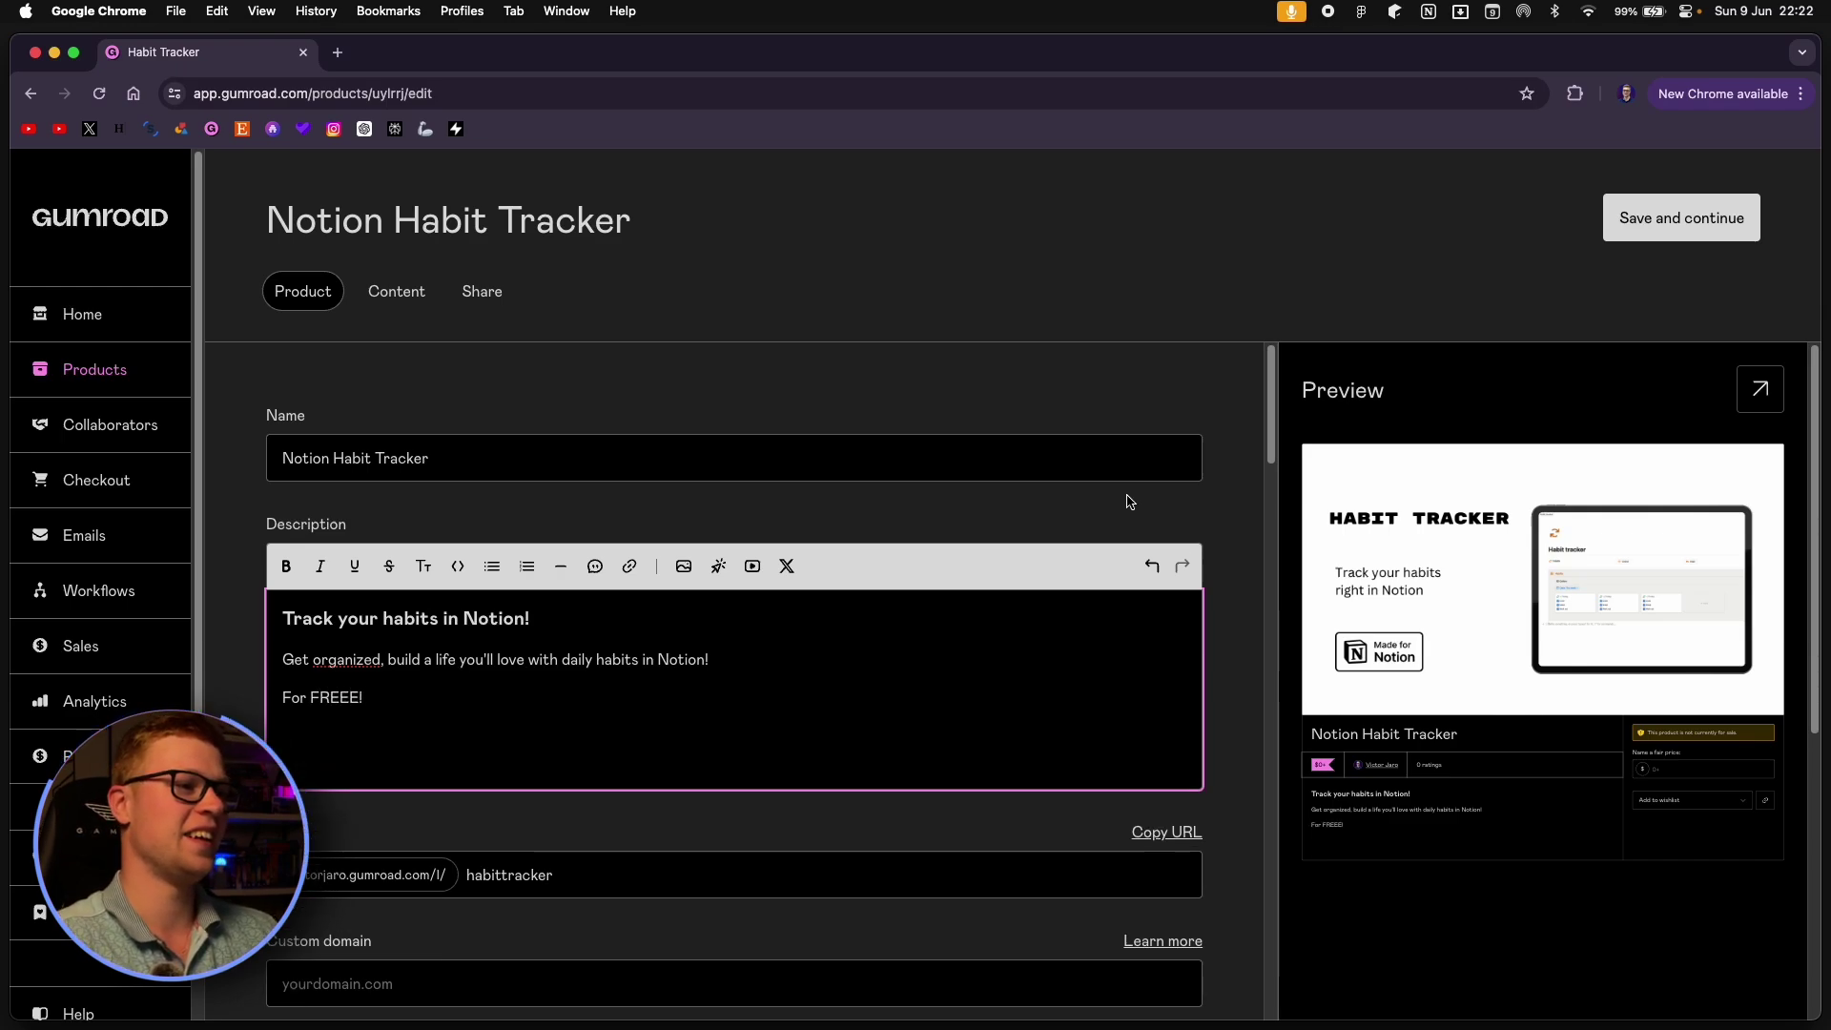
{"action": "left_click_drag", "start_coordinate": [363, 697], "coordinate": [281, 698]}
{"action": "left_click", "coordinate": [464, 735]}
{"action": "scroll", "coordinate": [654, 697], "scroll_direction": "down", "scroll_amount": 2}
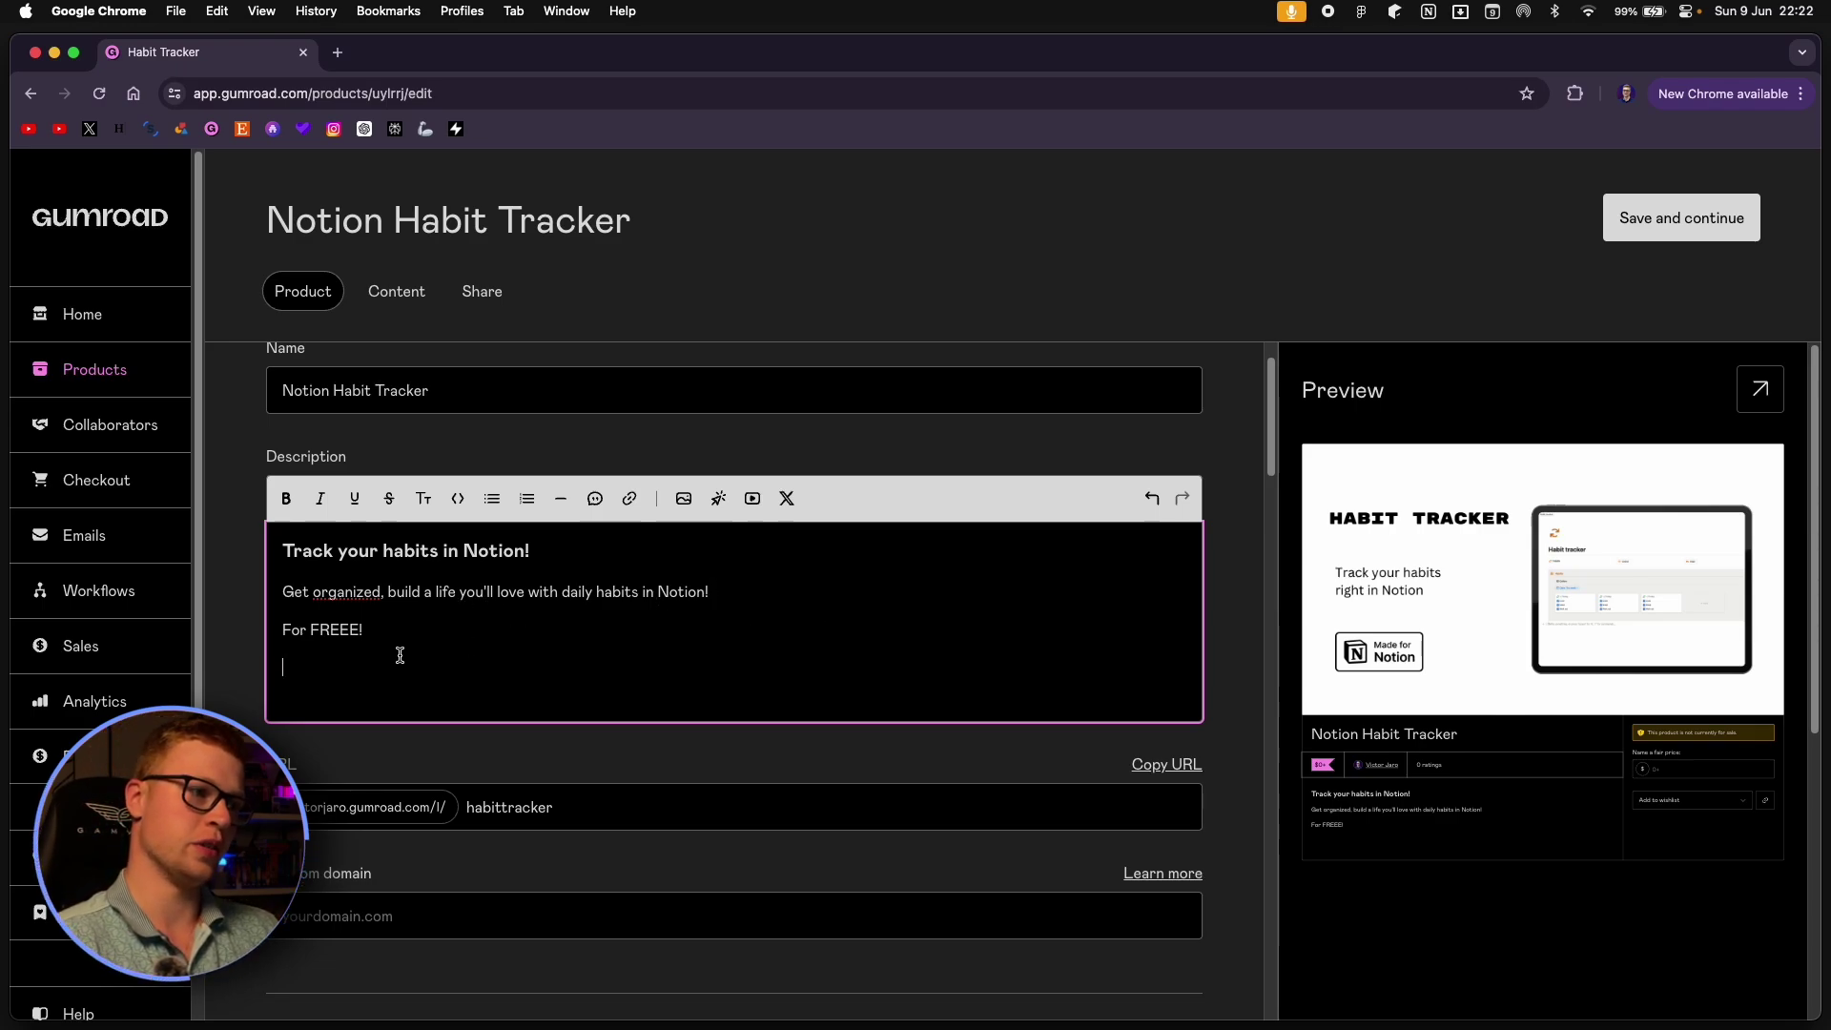
{"action": "left_click_drag", "start_coordinate": [454, 666], "coordinate": [287, 541]}
{"action": "left_click", "coordinate": [442, 609]}
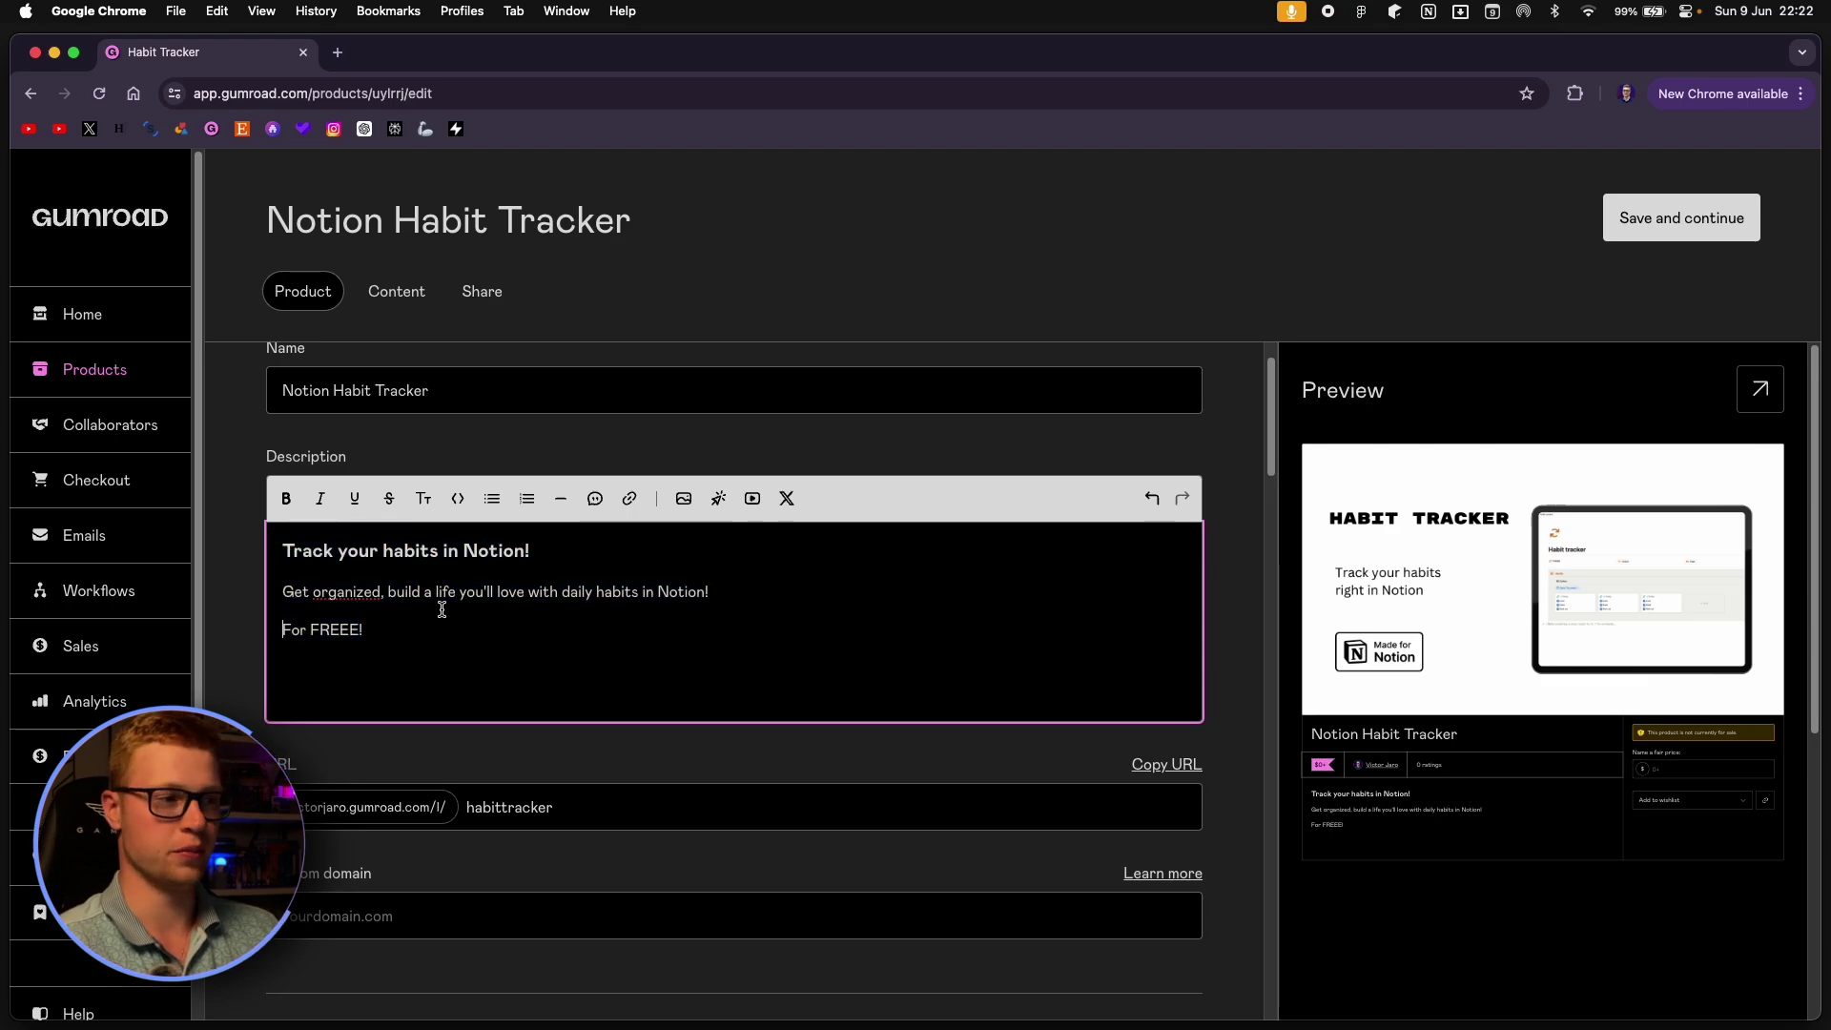
{"action": "left_click", "coordinate": [387, 672]}
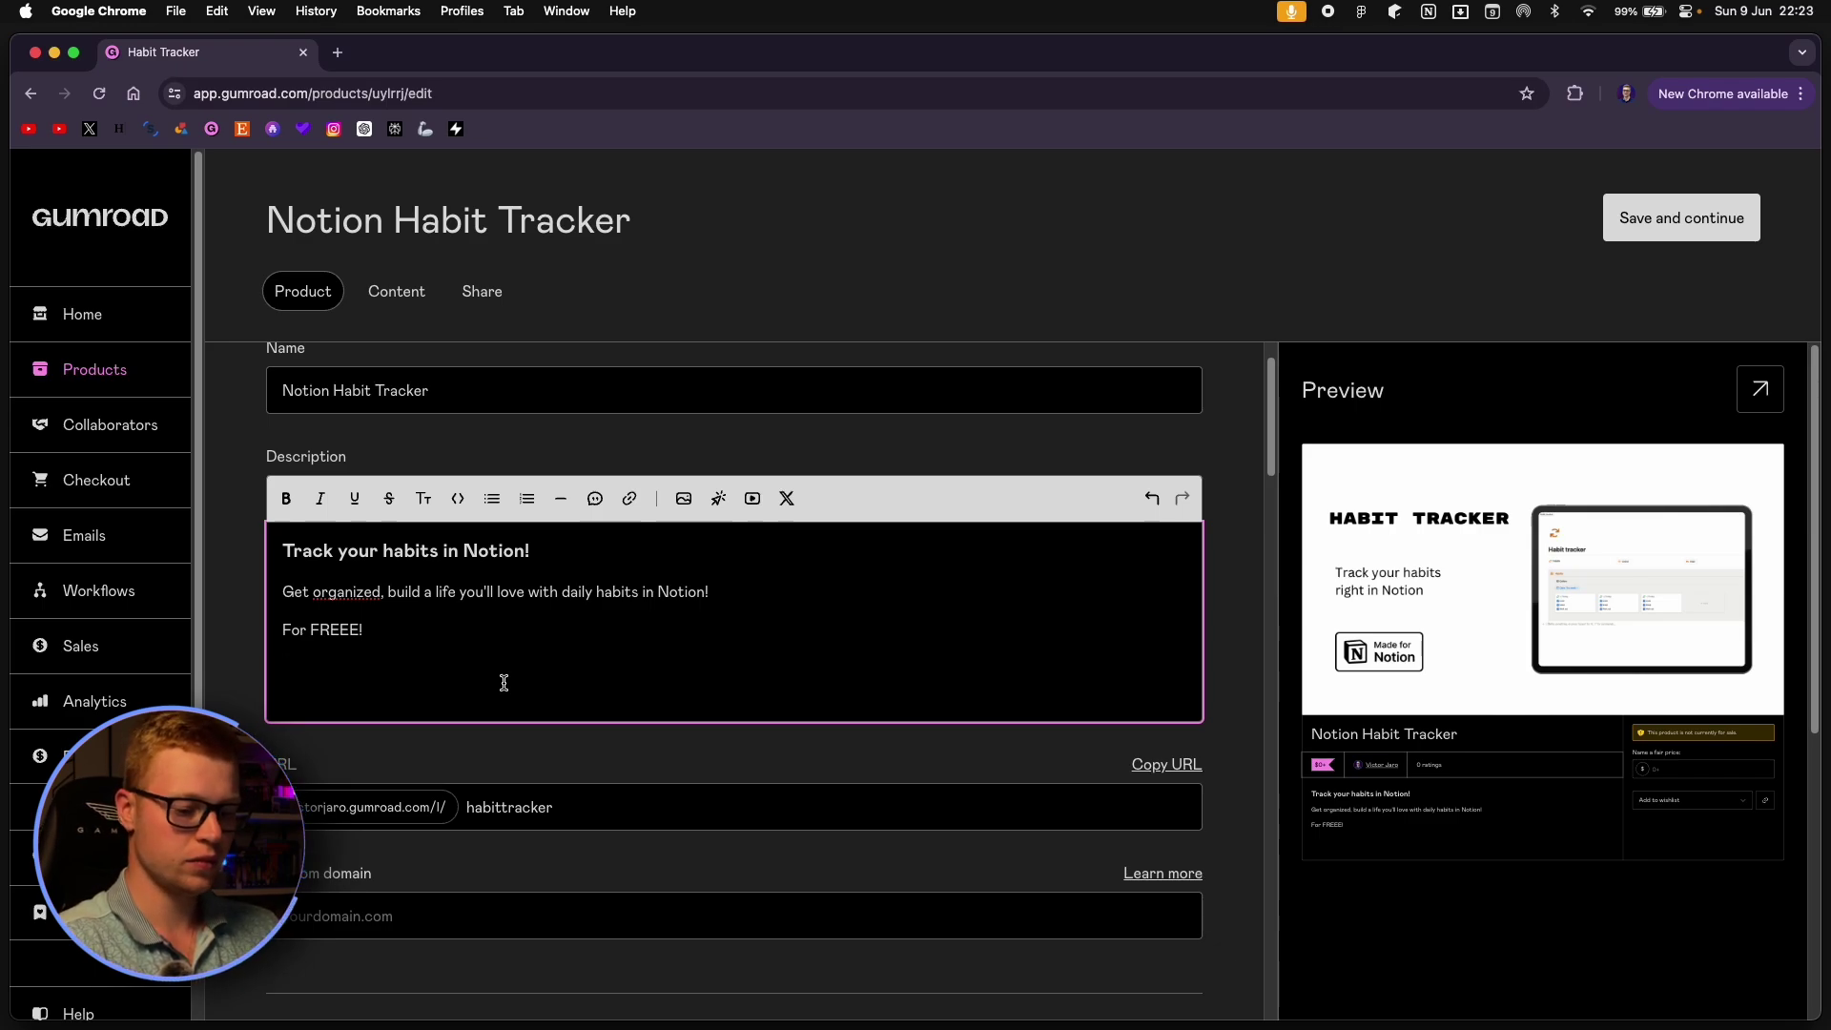
Type 'Features:' with bullets recurring tasks, fancy buttons, Habits!, then 'What else would you need?'.
{"action": "type", "text": "Feature"}
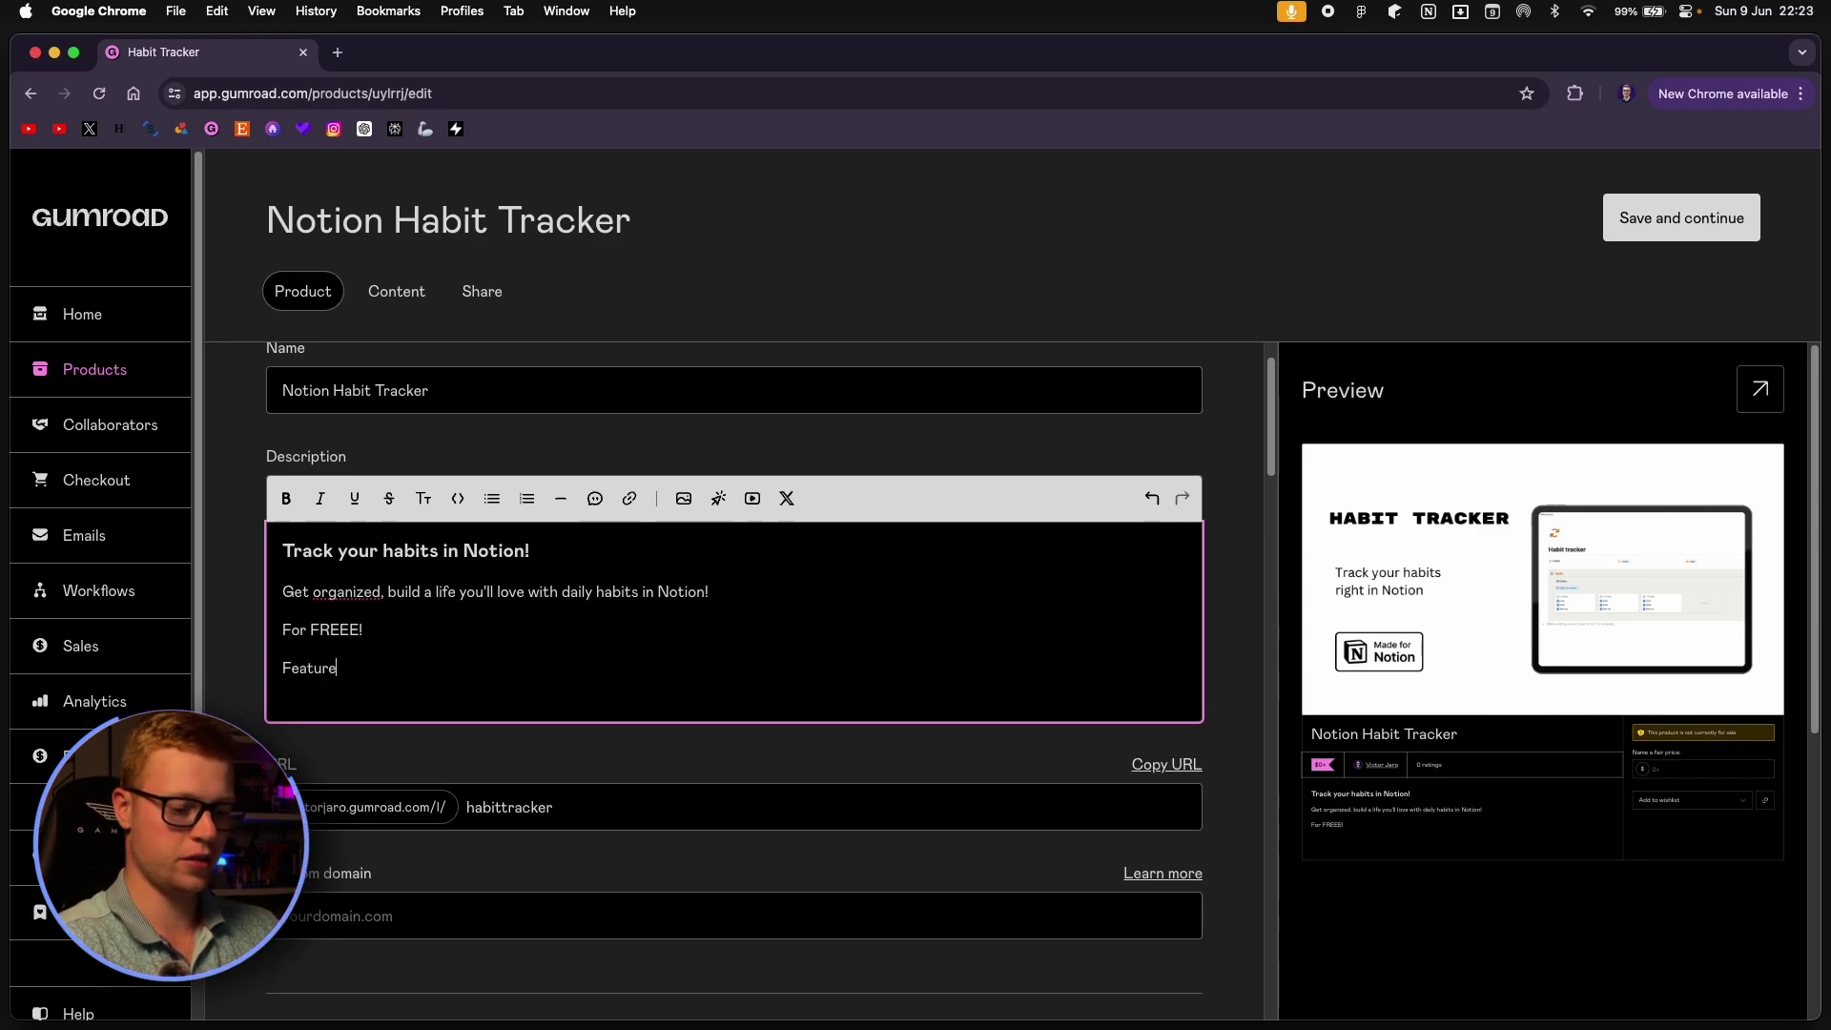
{"action": "type", "text": "s:"}
{"action": "key", "text": "Return"}
{"action": "type", "text": "- recurr"}
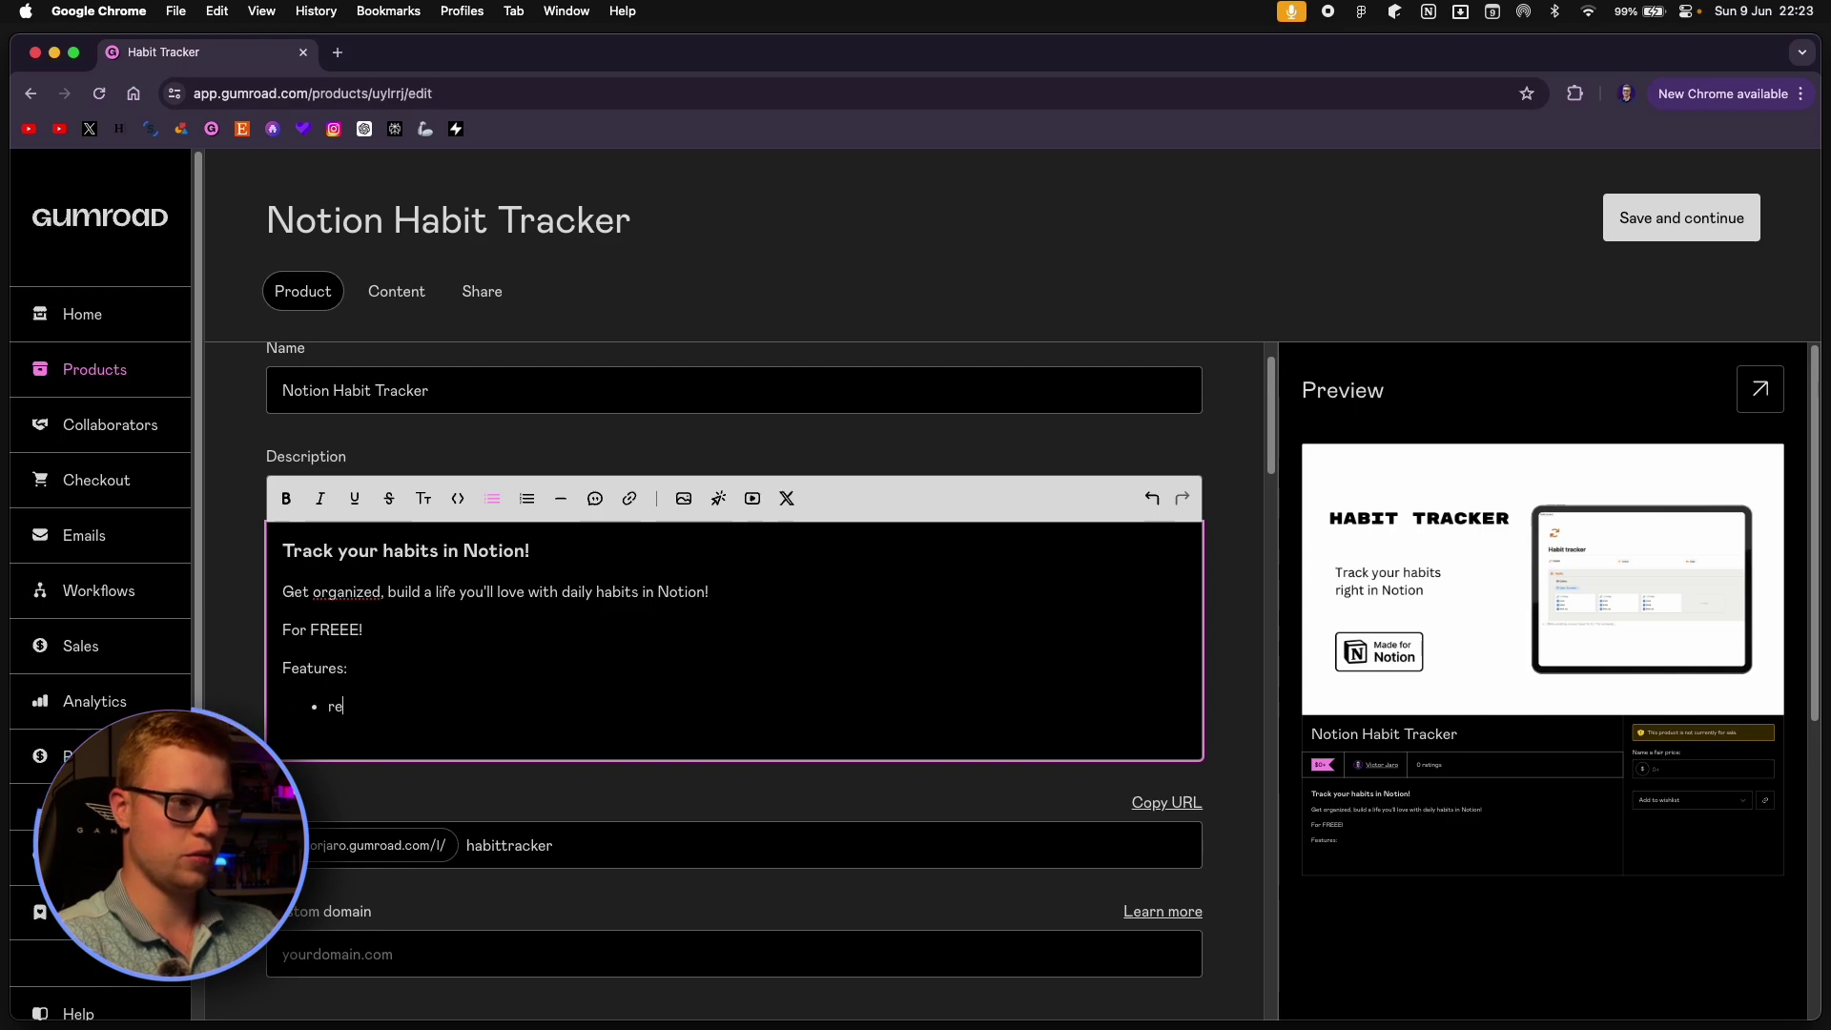
{"action": "type", "text": "ing tasks"}
{"action": "key", "text": "Return"}
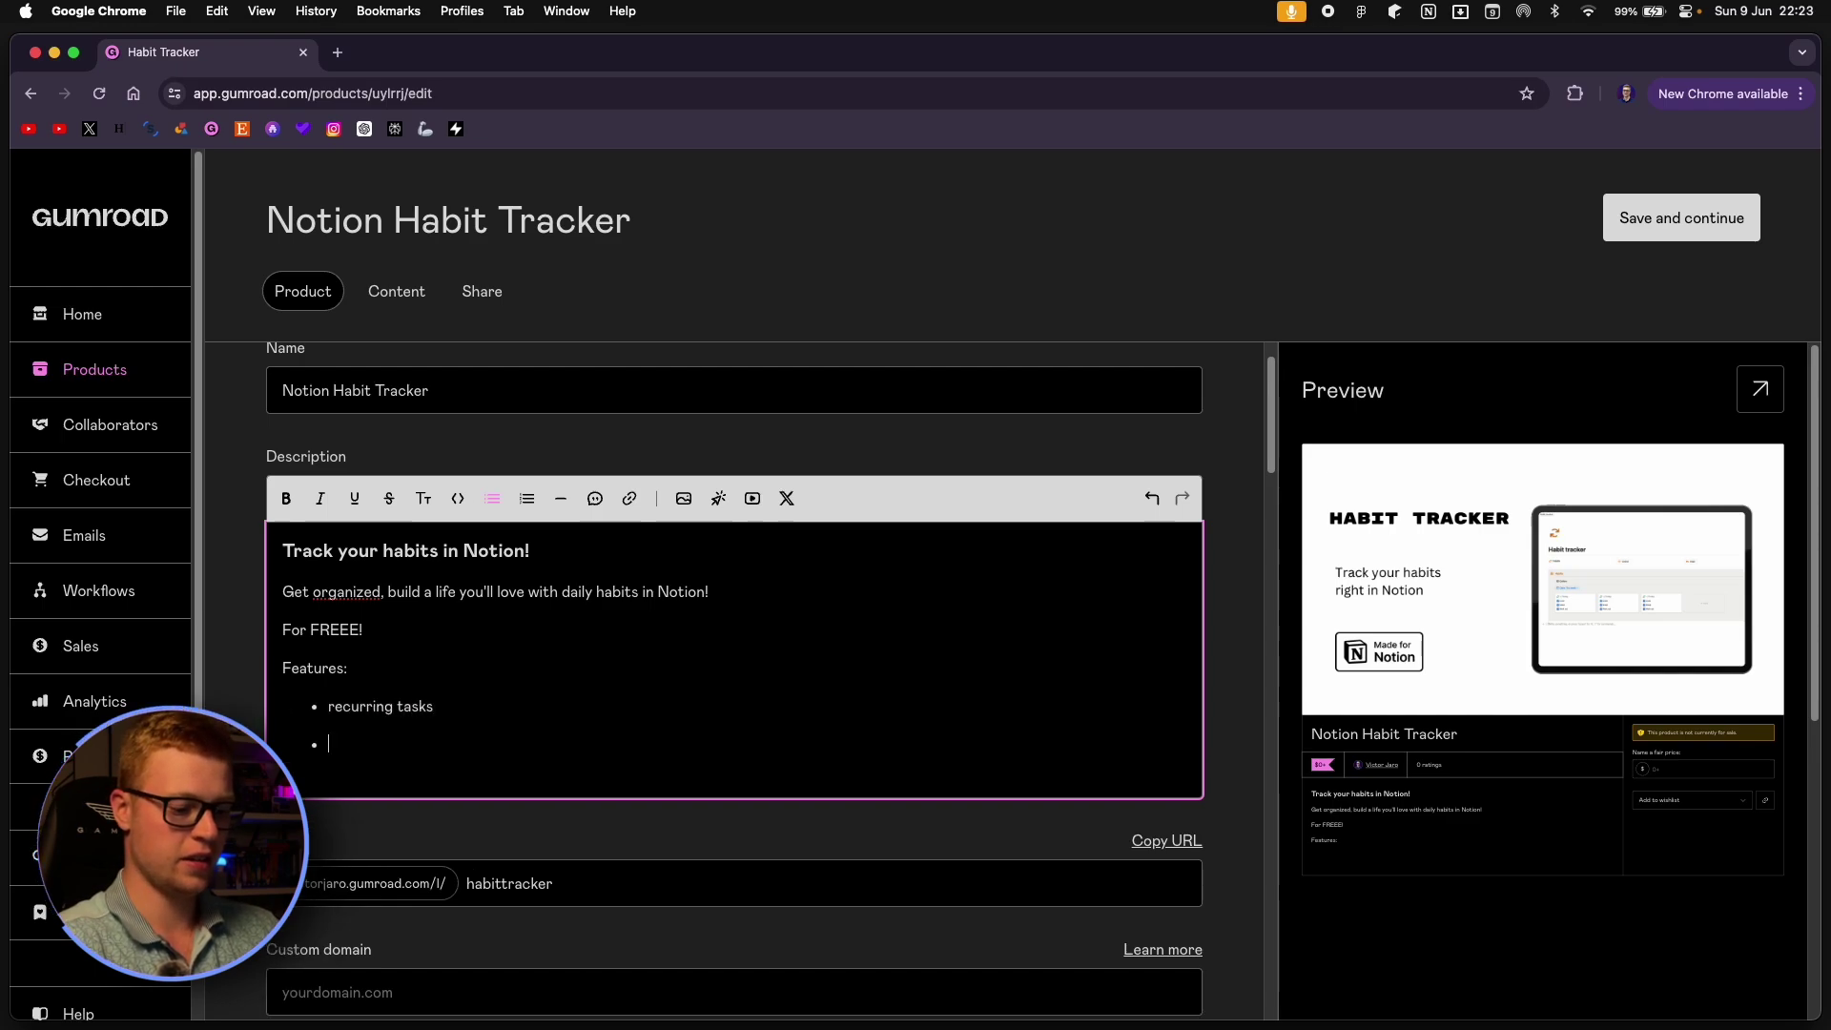
{"action": "type", "text": "fancy buttons"}
{"action": "key", "text": "Return"}
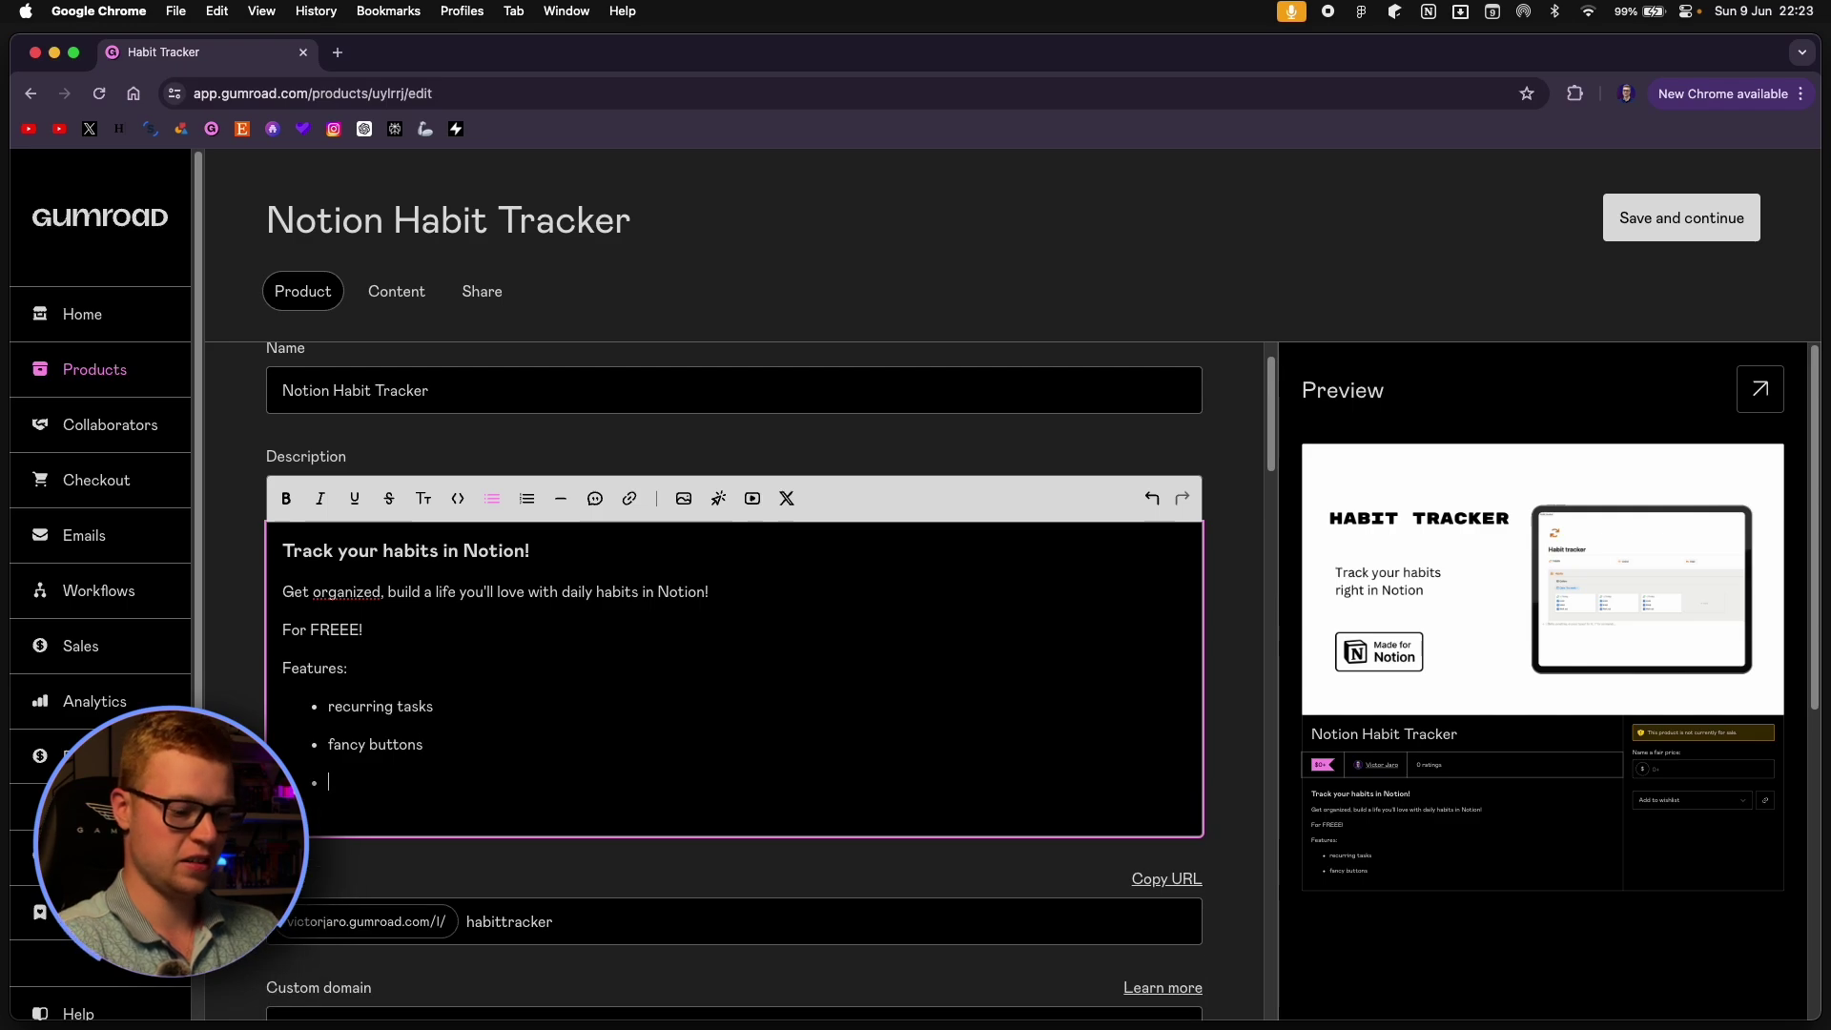
{"action": "type", "text": "Habits"}
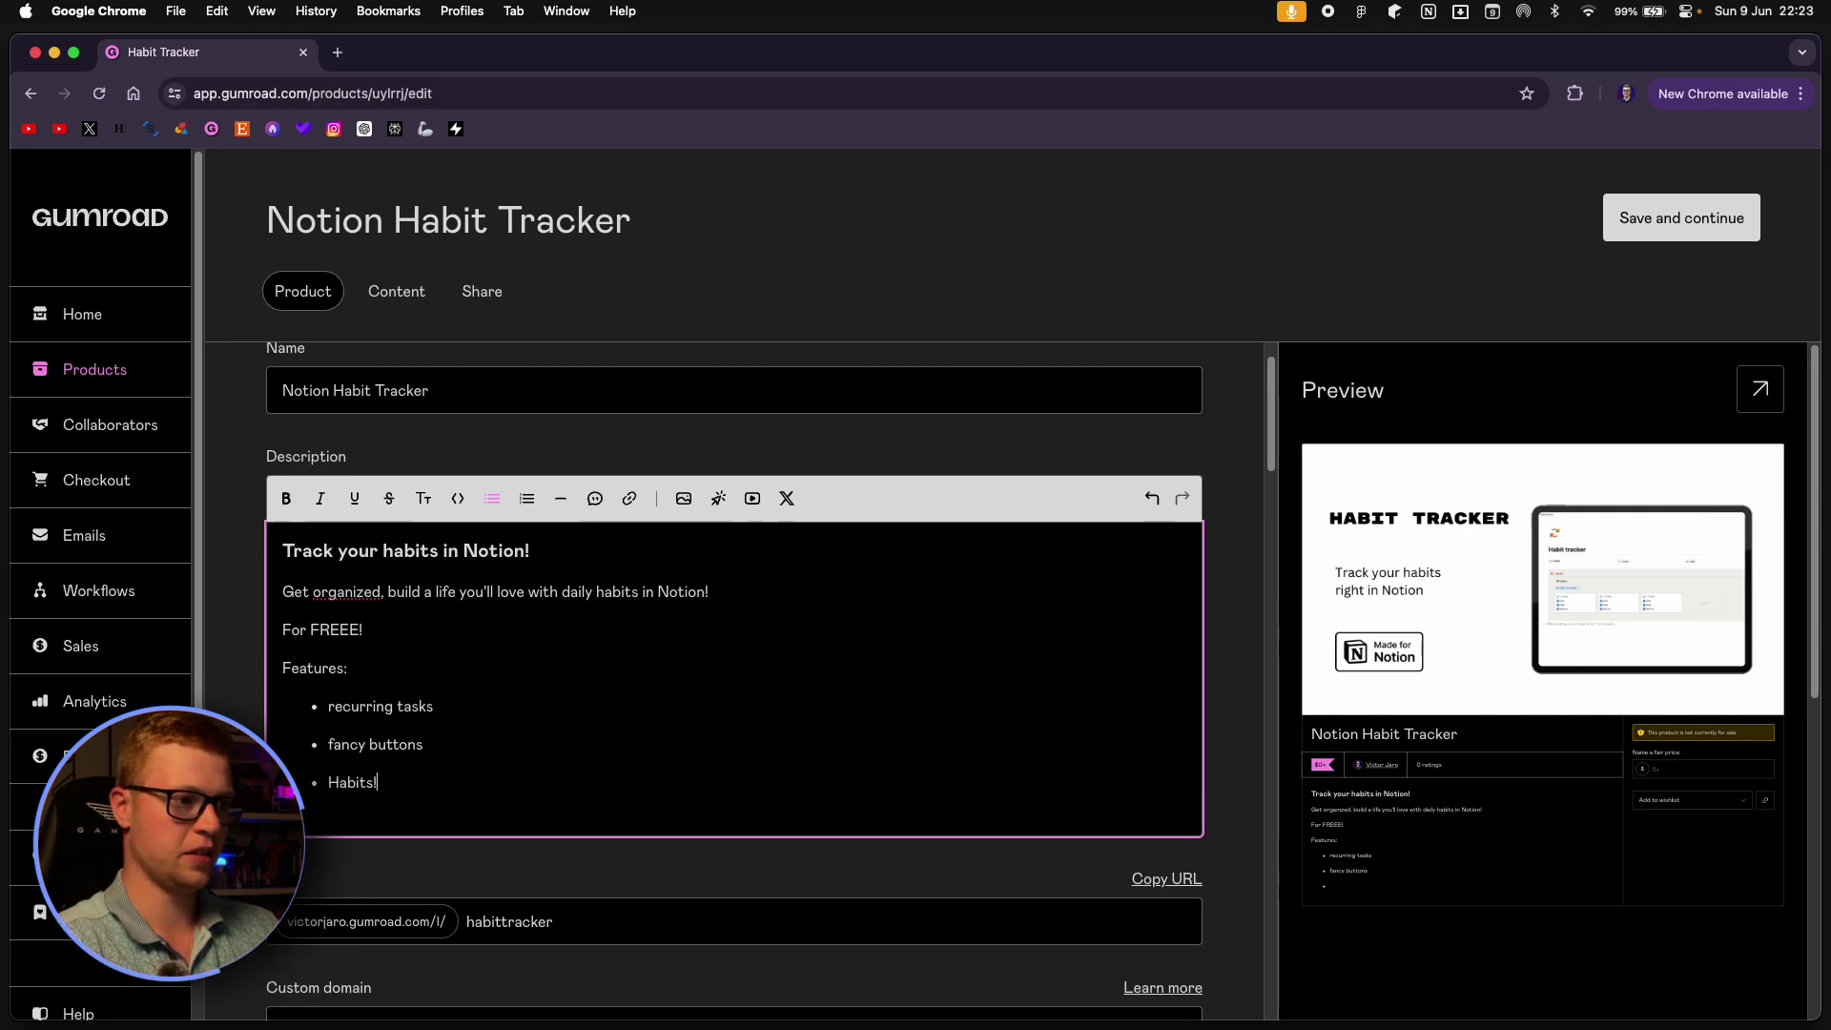
{"action": "type", "text": "!"}
{"action": "key", "text": "Return"}
{"action": "key", "text": "Return"}
{"action": "type", "text": "What else would you"}
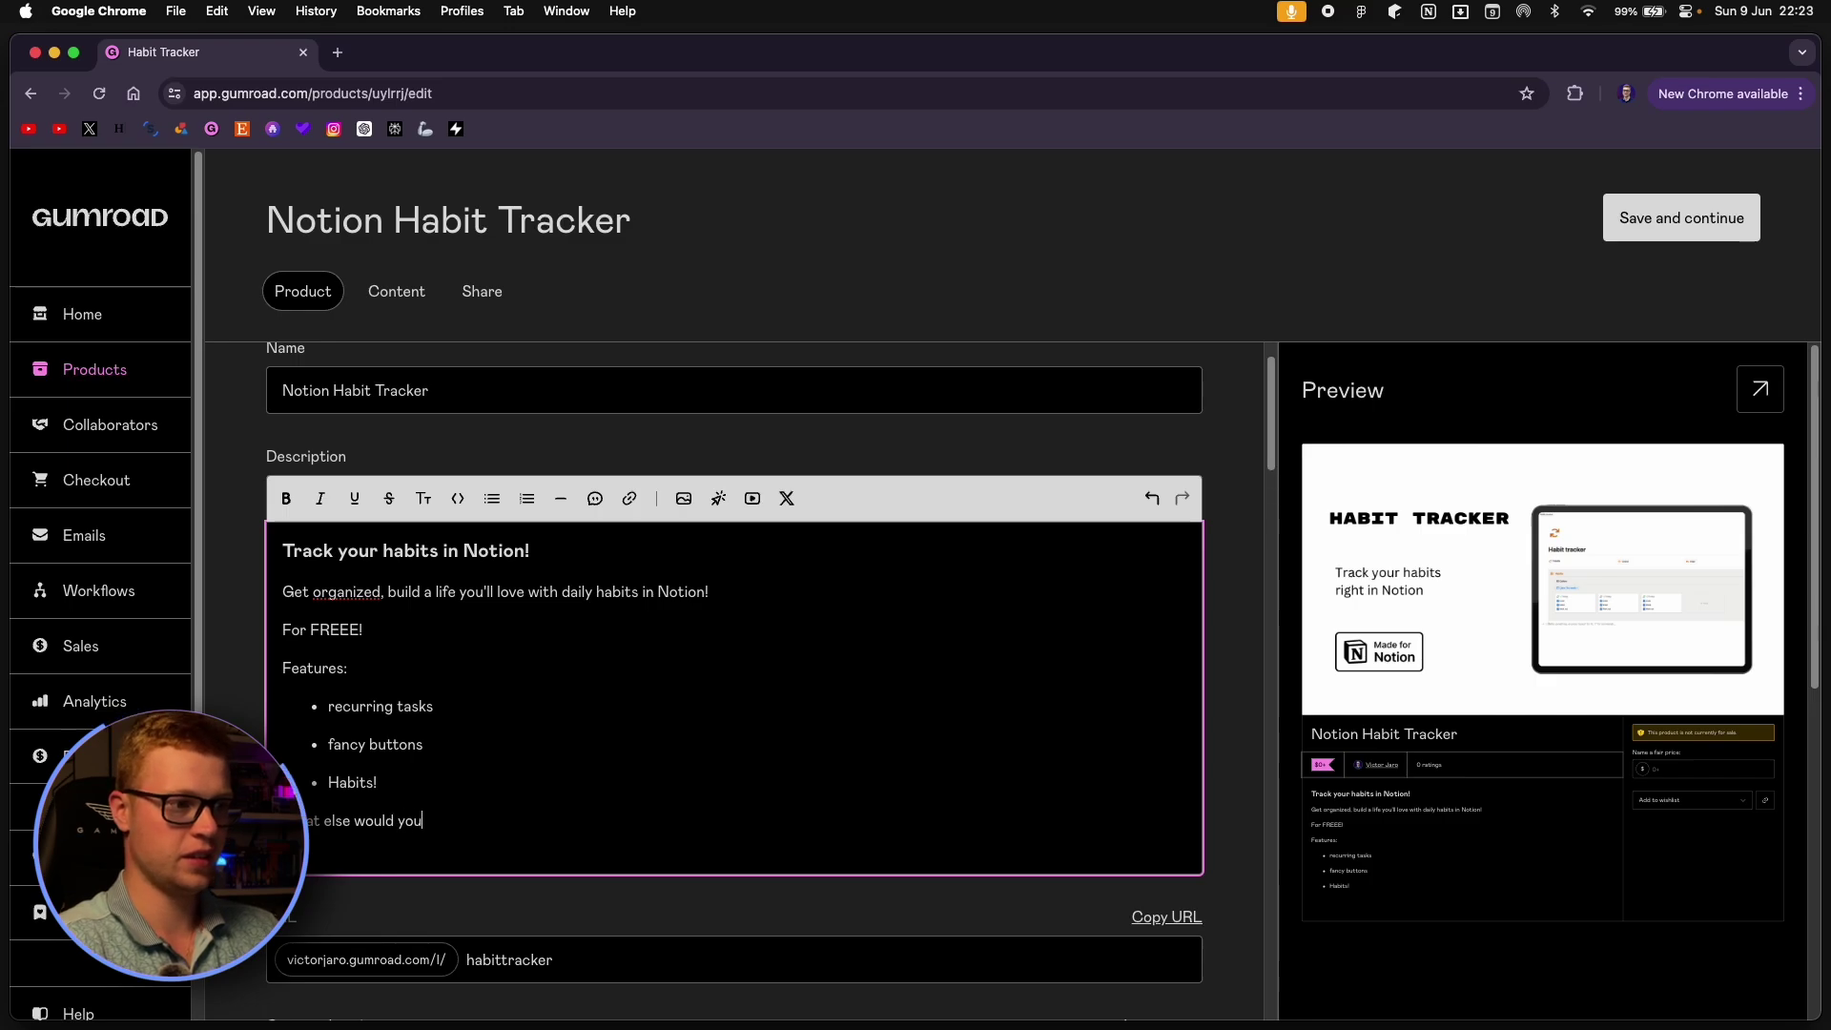
{"action": "type", "text": " need?"}
{"action": "key", "text": "Return"}
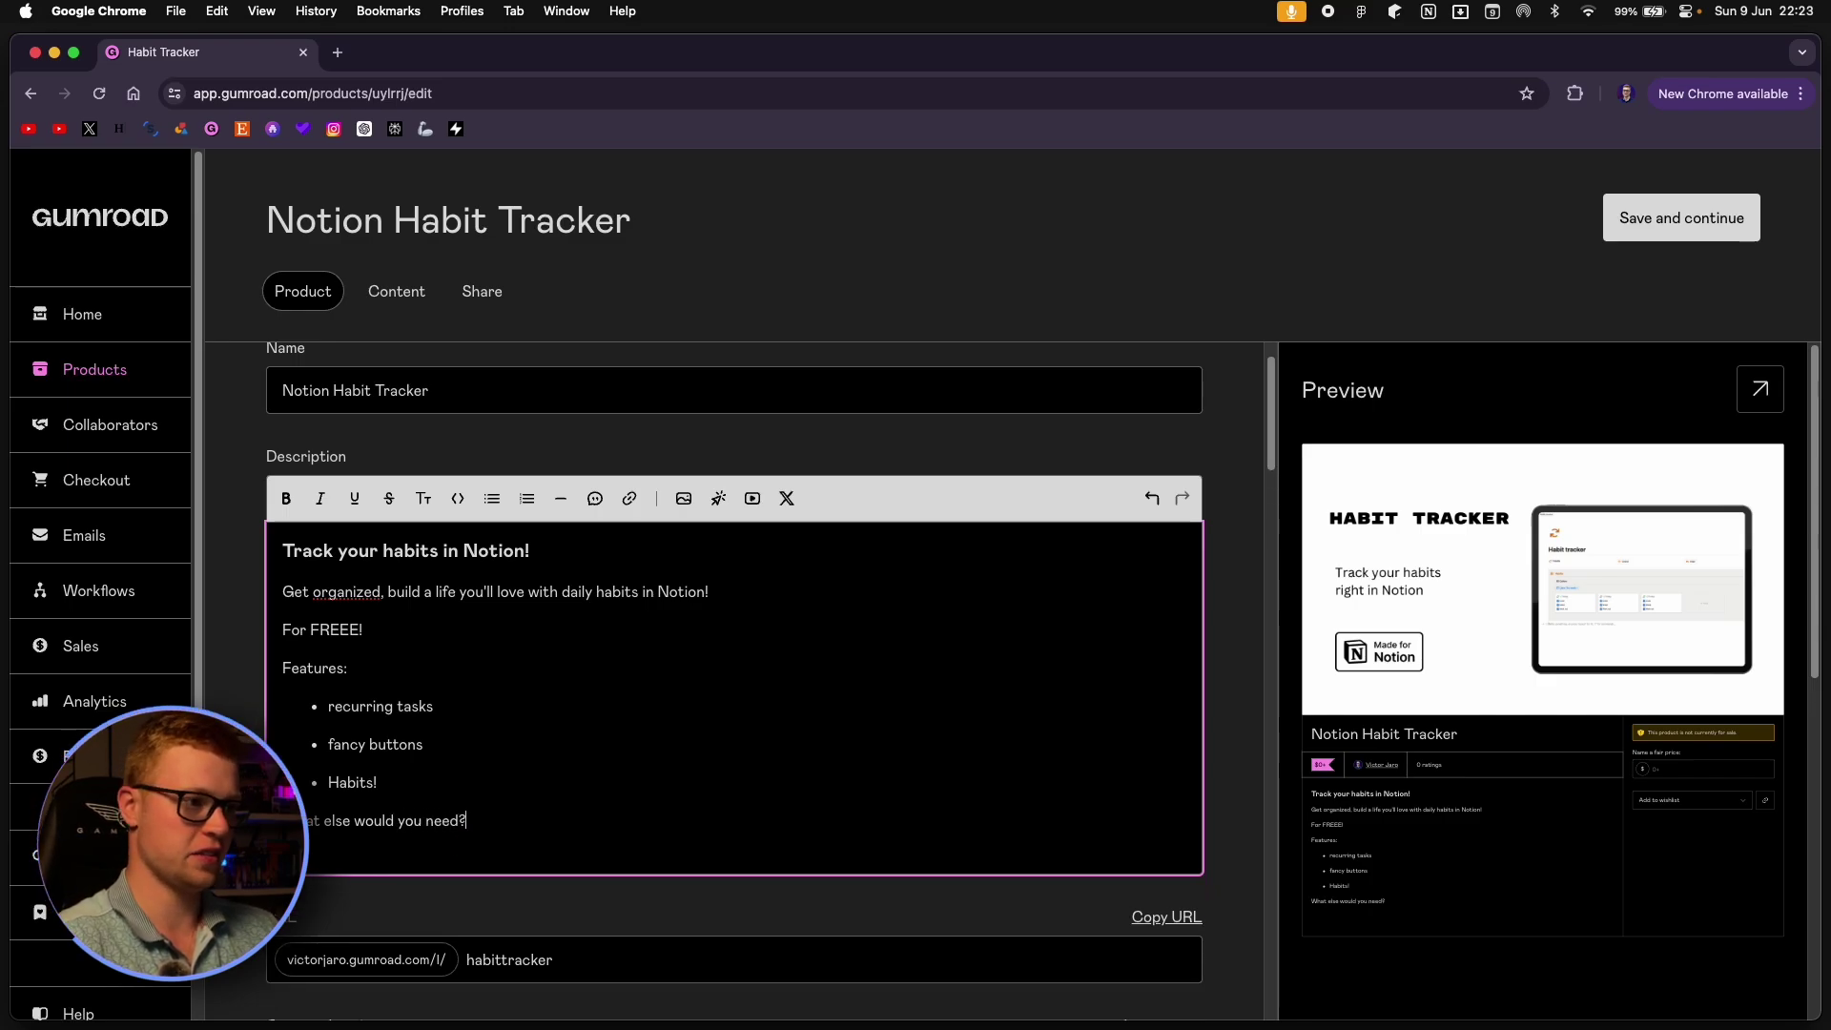
Keep 'I want this!' as call to action and enter the lifetime-access summary.
{"action": "scroll", "coordinate": [462, 699], "scroll_direction": "down", "scroll_amount": 5}
{"action": "scroll", "coordinate": [679, 688], "scroll_direction": "down", "scroll_amount": 2}
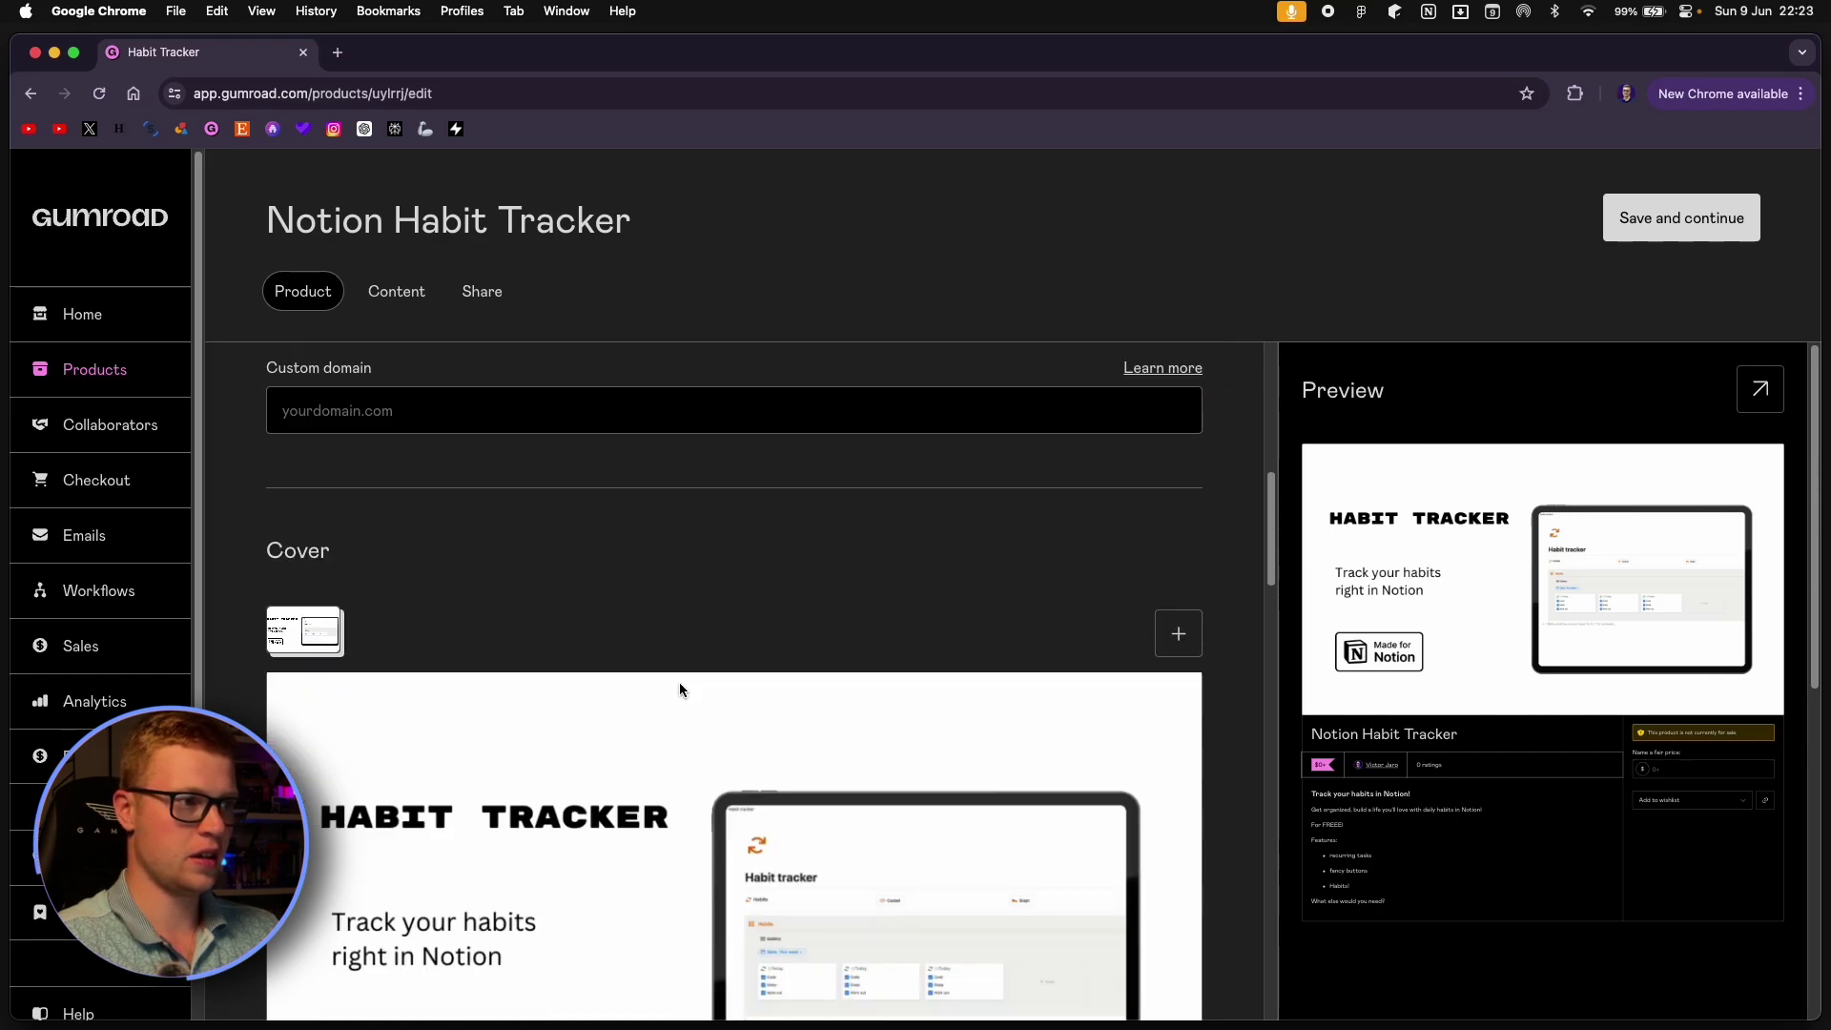
{"action": "scroll", "coordinate": [649, 601], "scroll_direction": "up", "scroll_amount": 2}
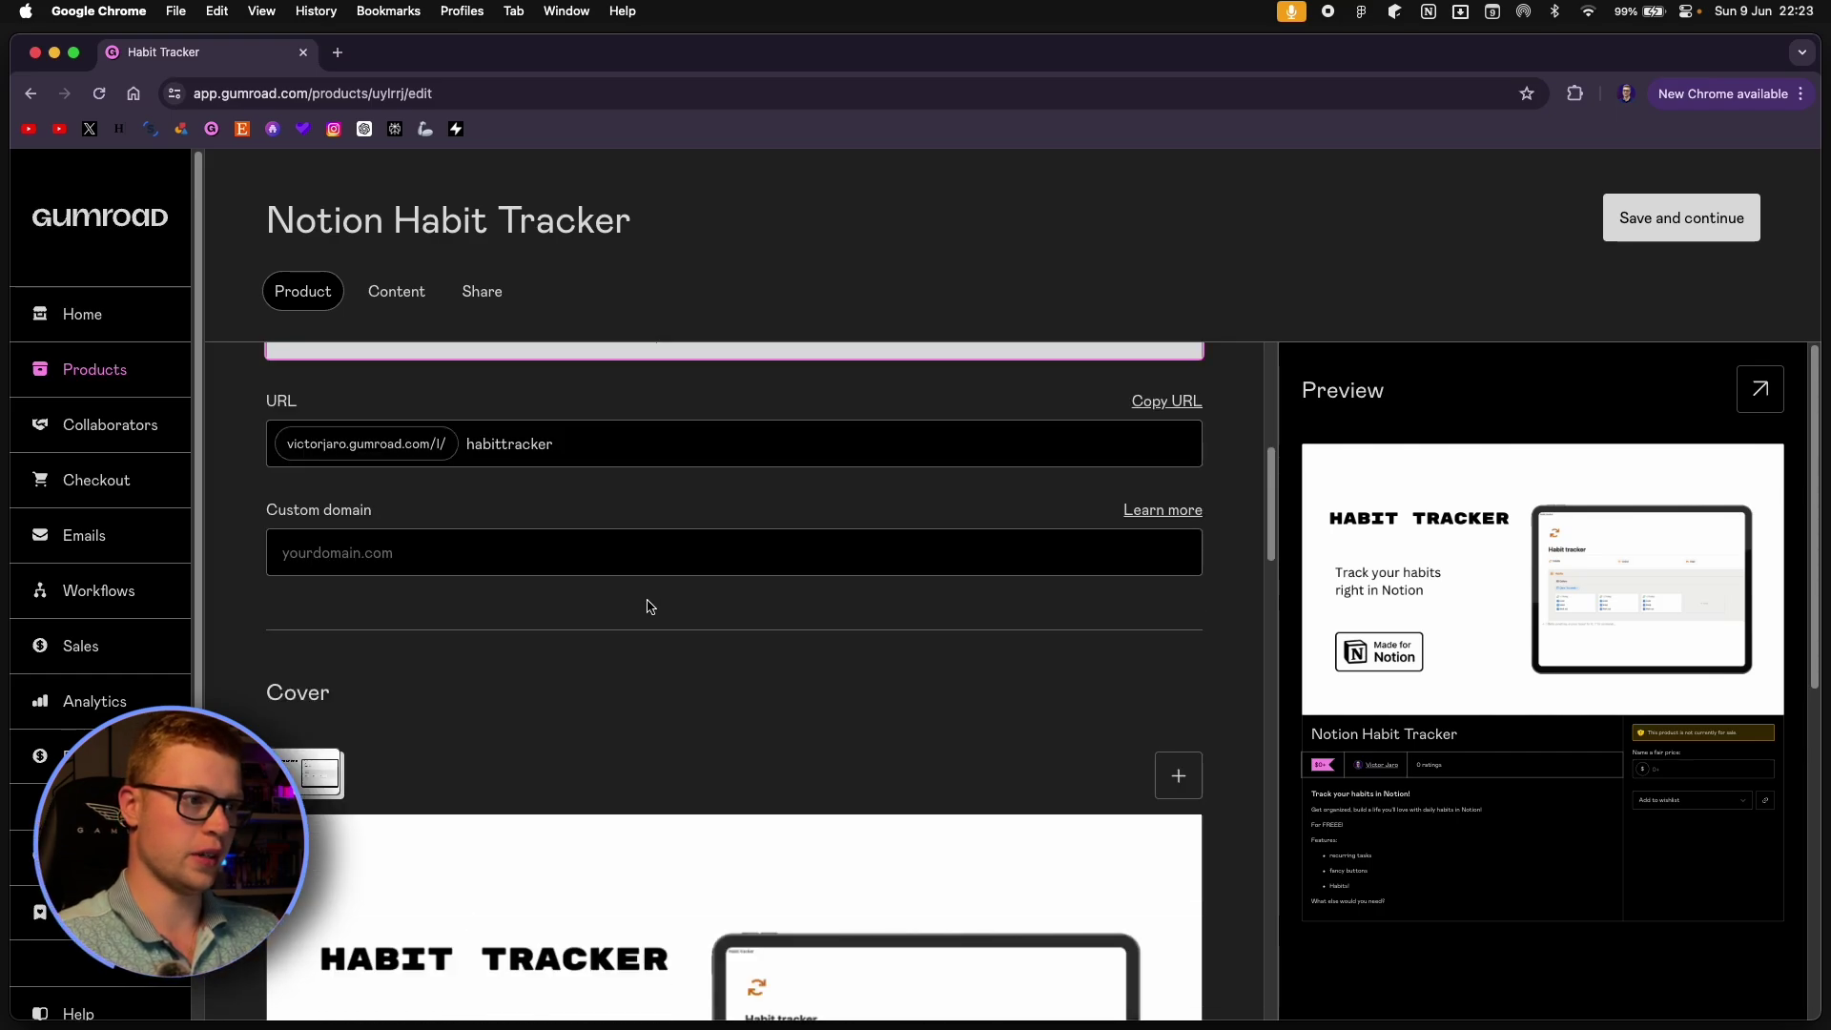
{"action": "scroll", "coordinate": [650, 607], "scroll_direction": "down", "scroll_amount": 10}
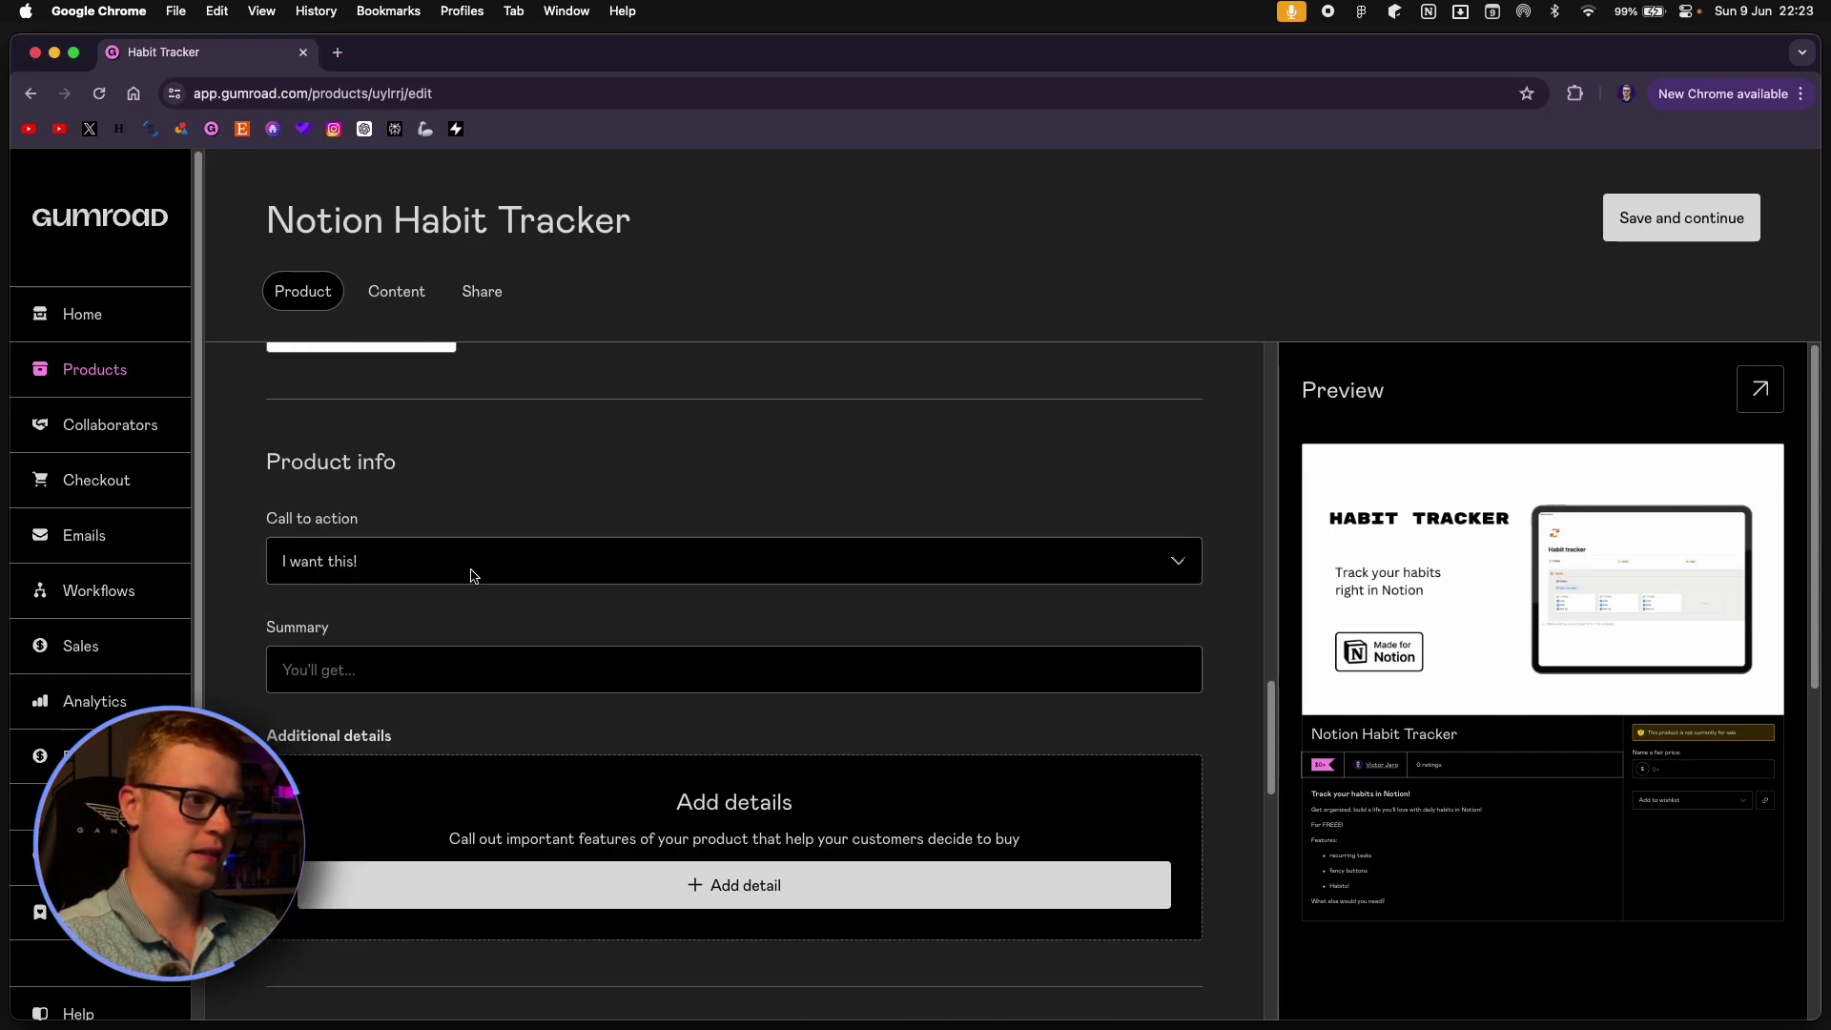
{"action": "left_click", "coordinate": [455, 572]}
{"action": "left_click", "coordinate": [431, 563]}
{"action": "left_click", "coordinate": [393, 662]}
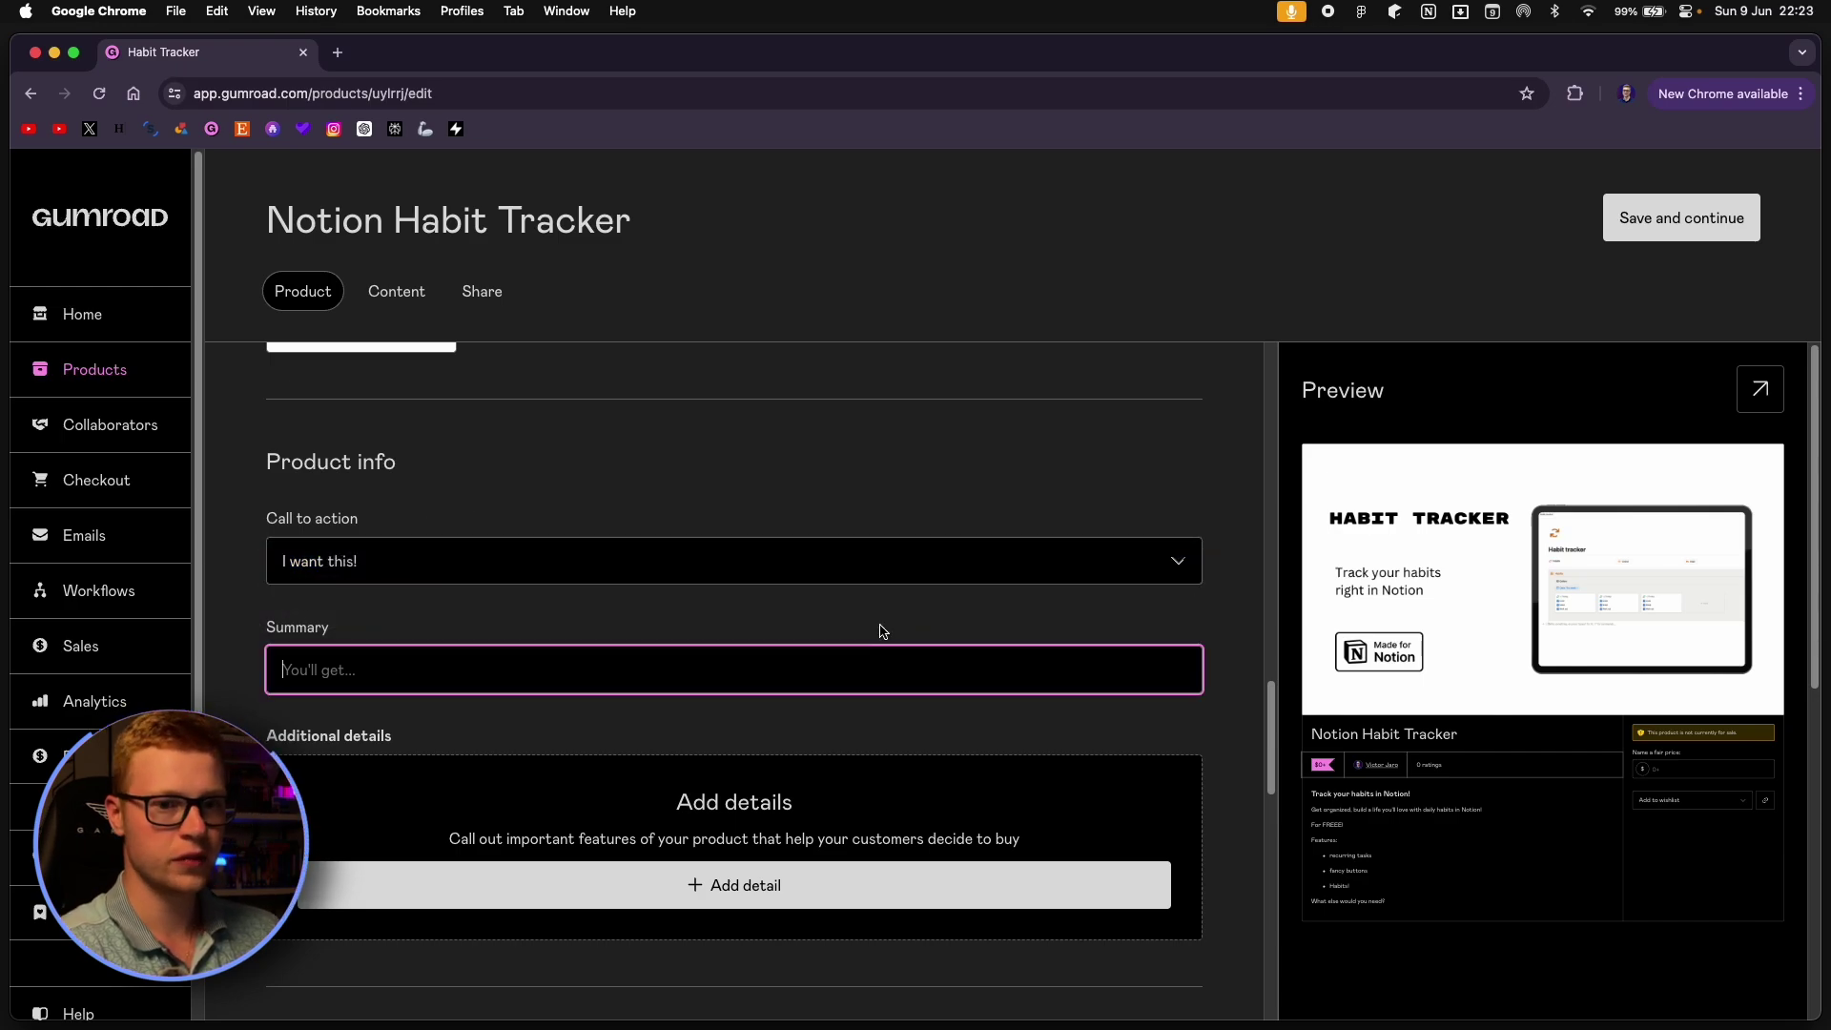
{"action": "type", "text": "You"}
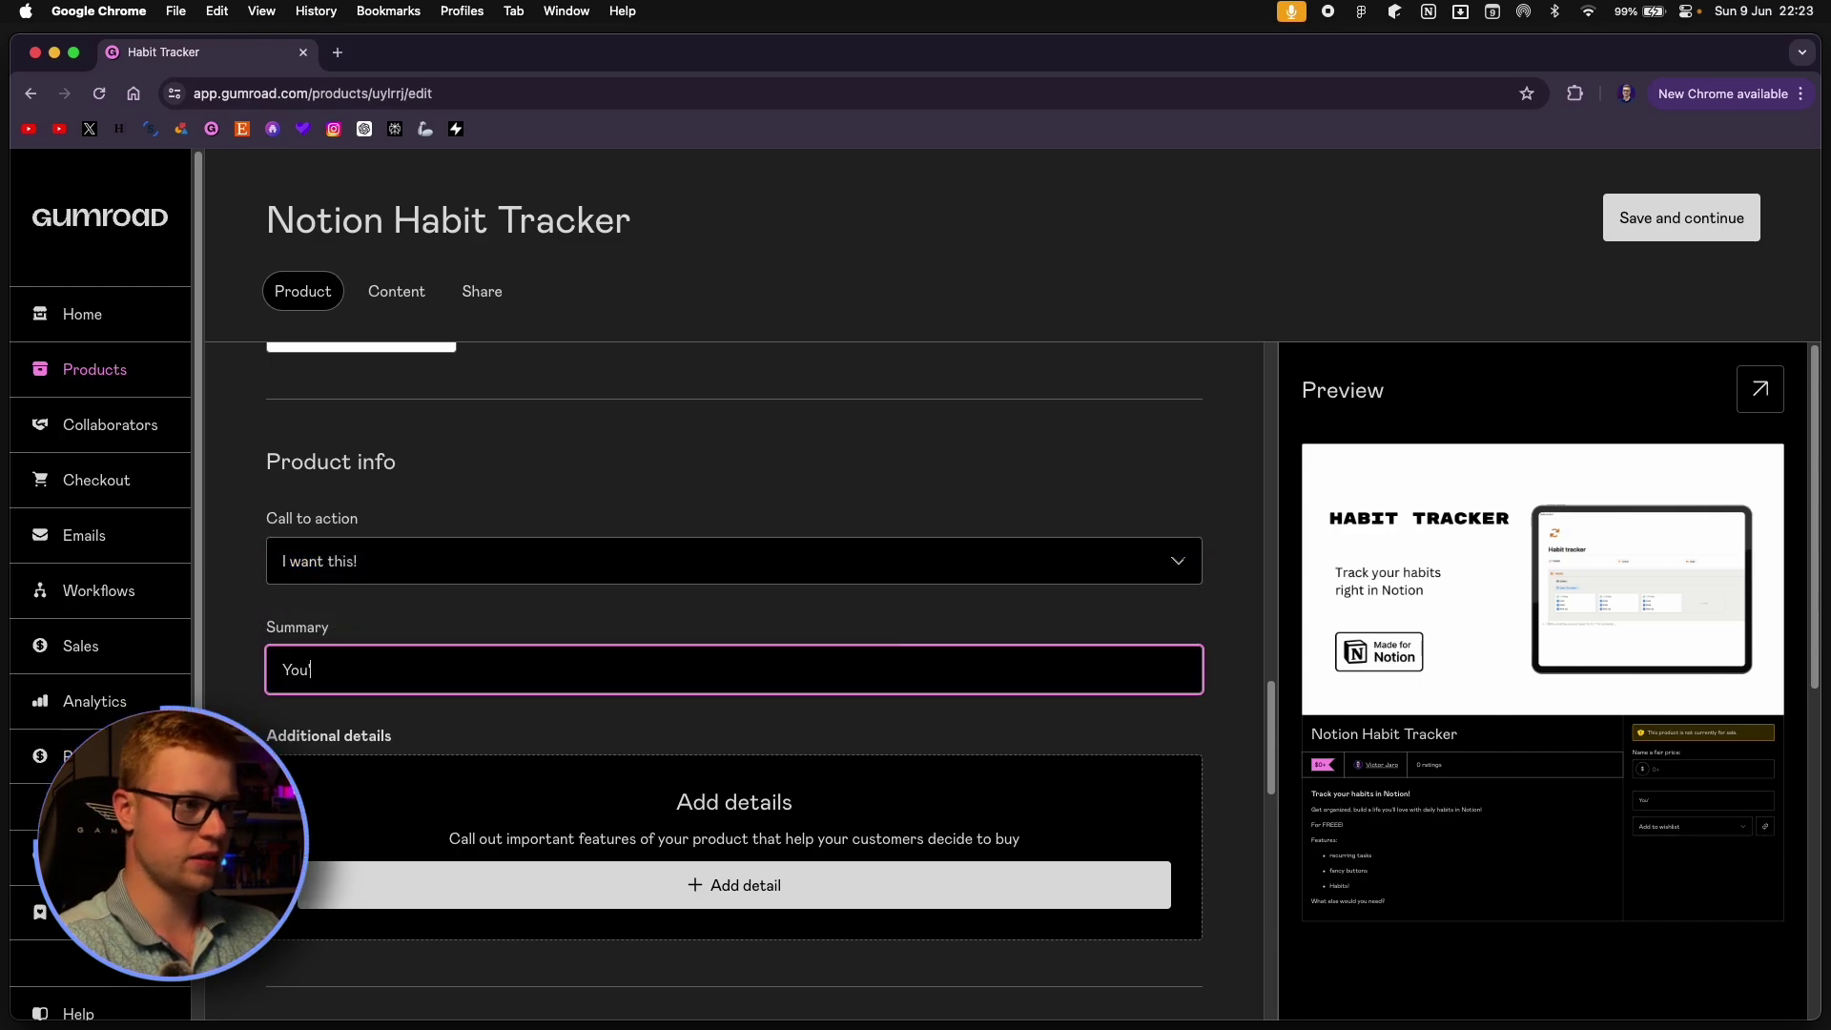
{"action": "type", "text": "'ll get full"}
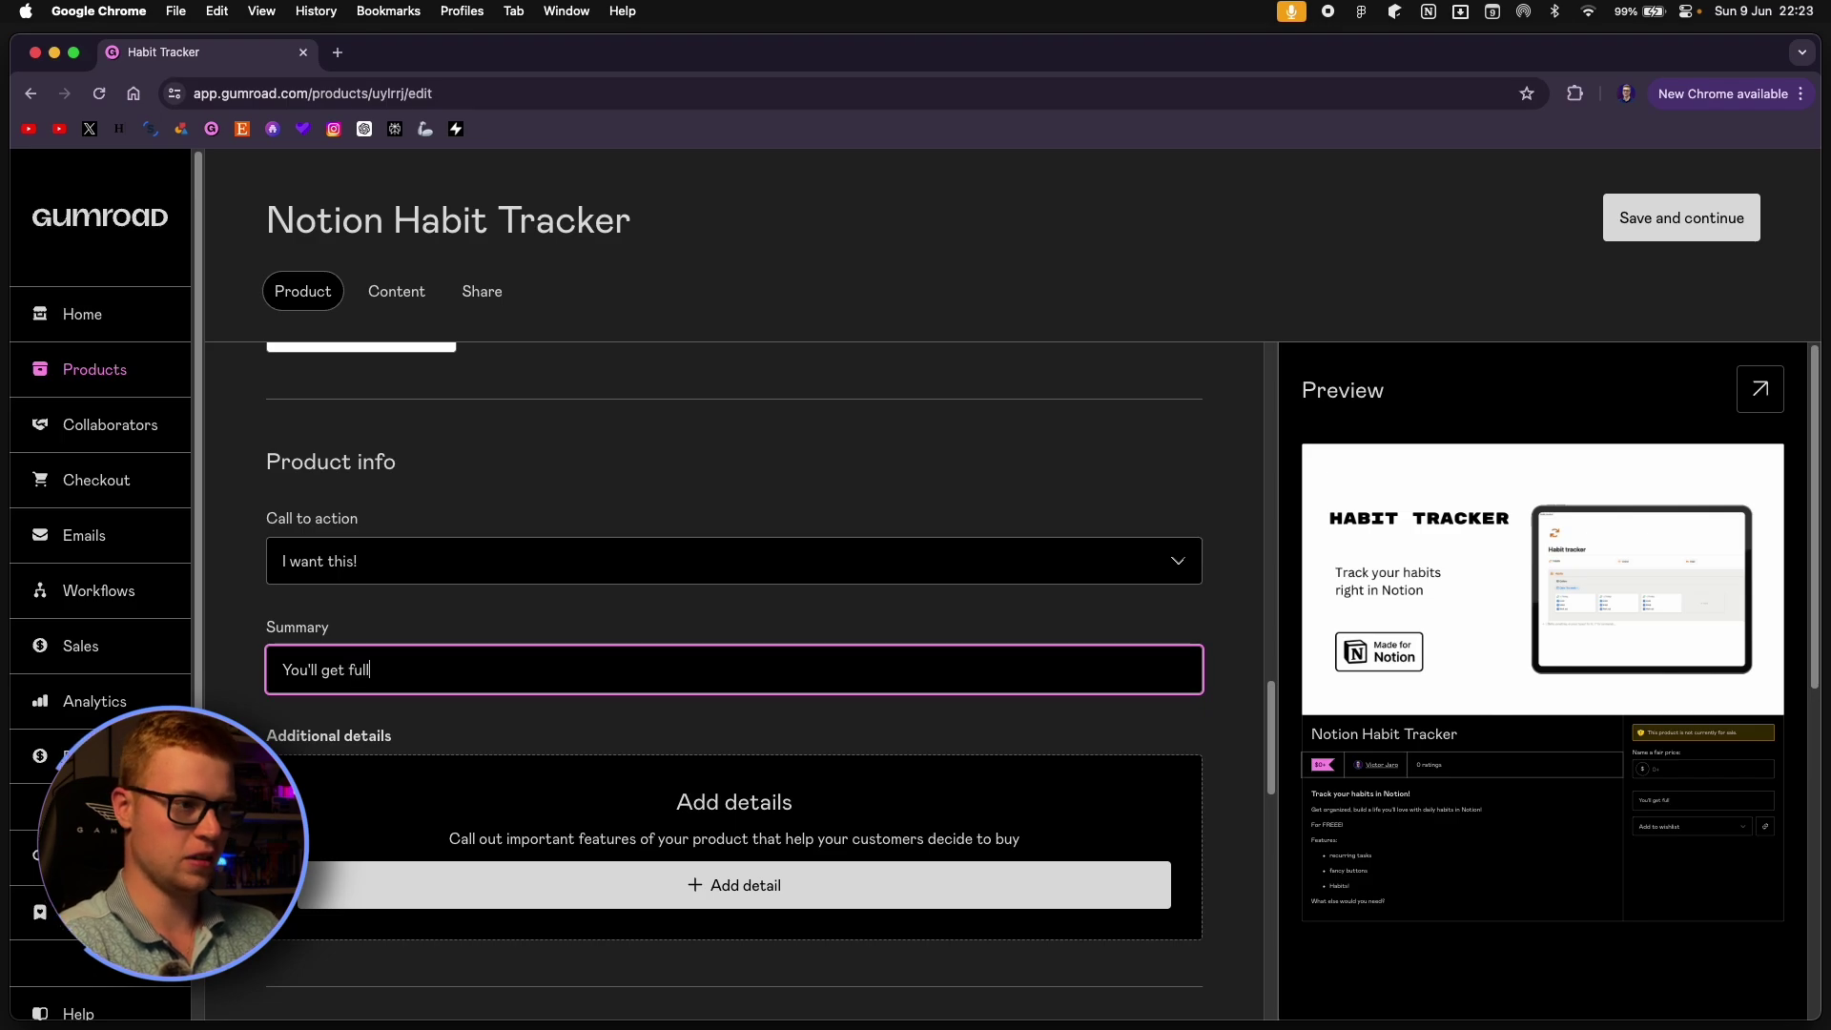
{"action": "type", "text": ", life"}
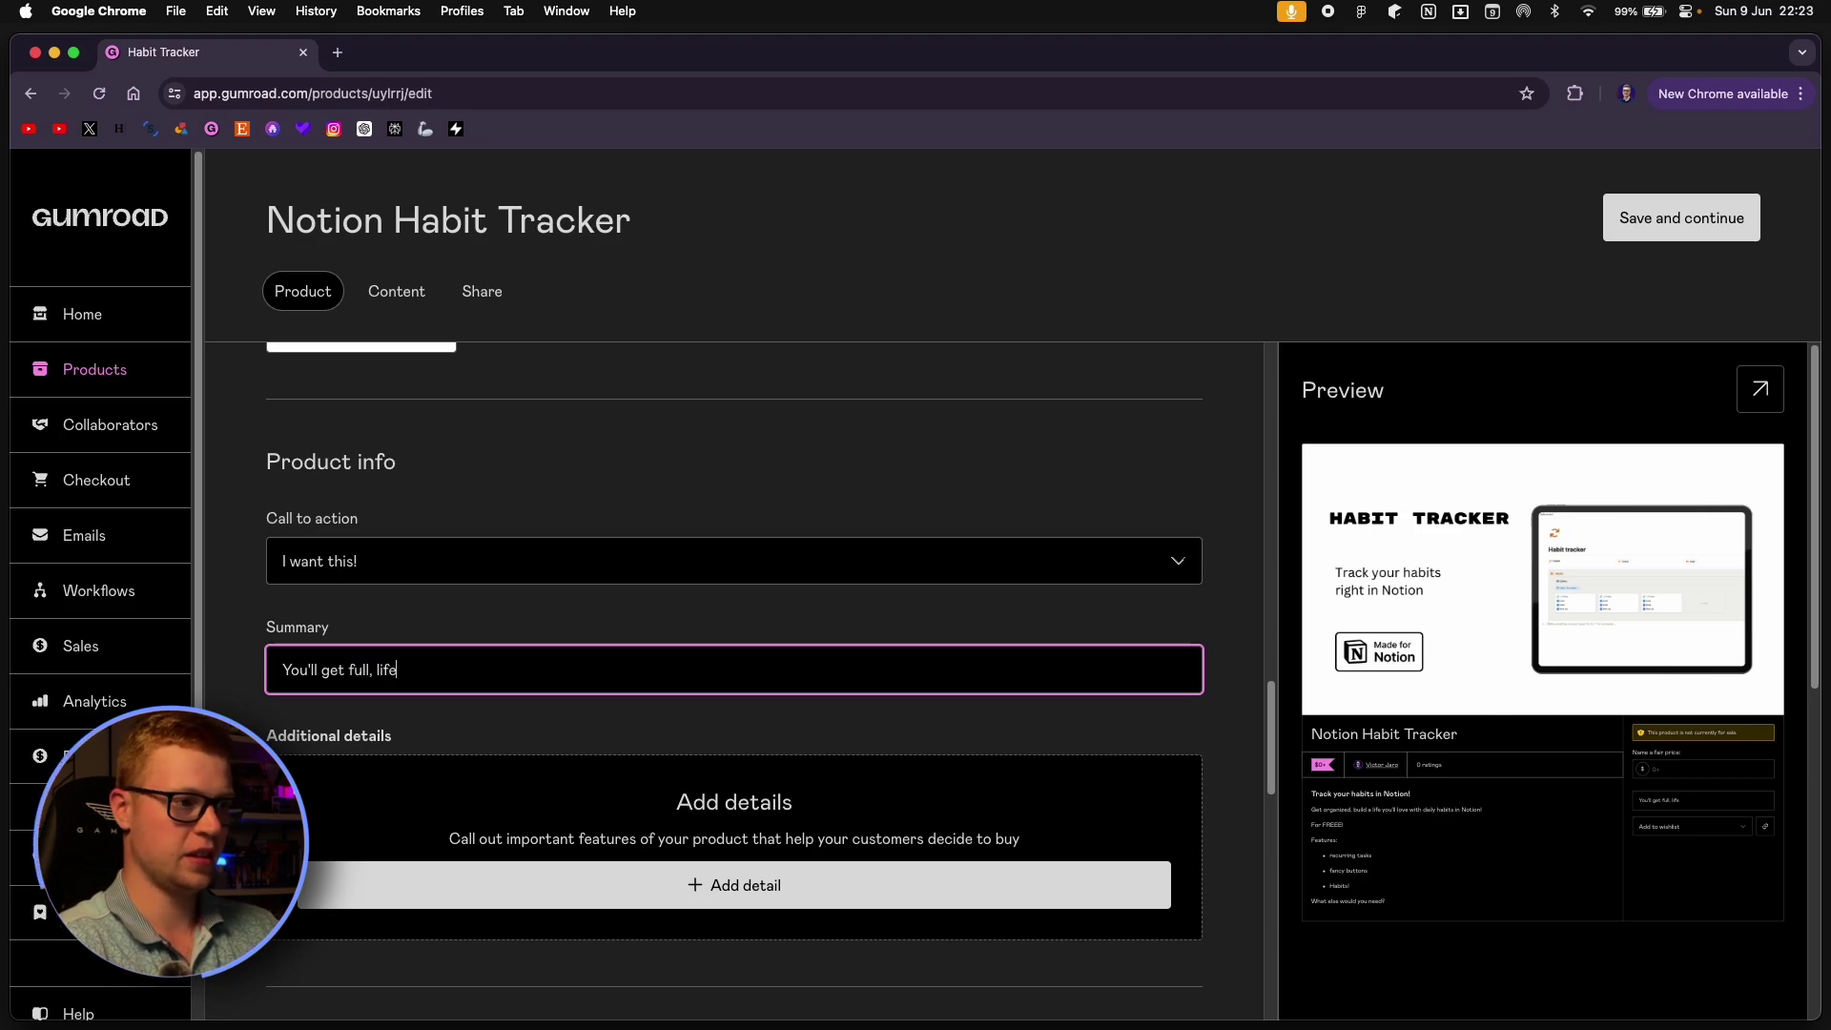
{"action": "type", "text": " ttime access to "}
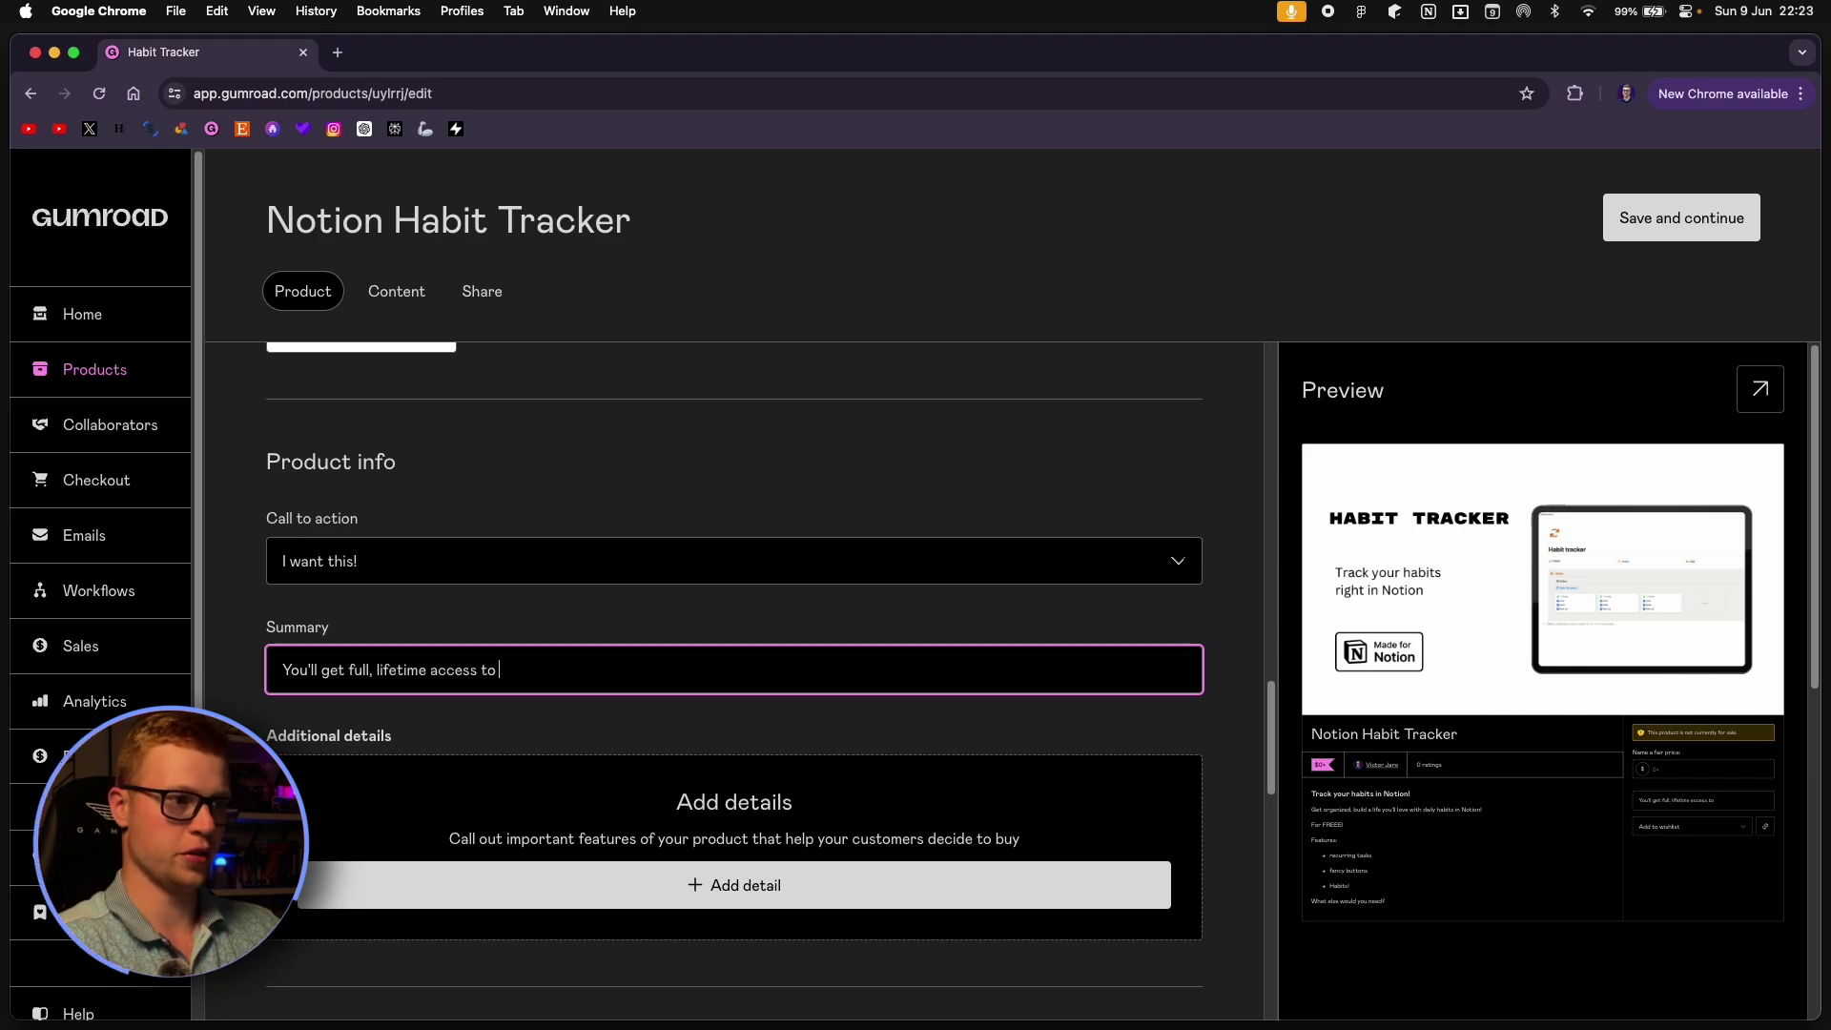
{"action": "type", "text": "Notion Habit Tracker!"}
{"action": "left_click", "coordinate": [847, 589]}
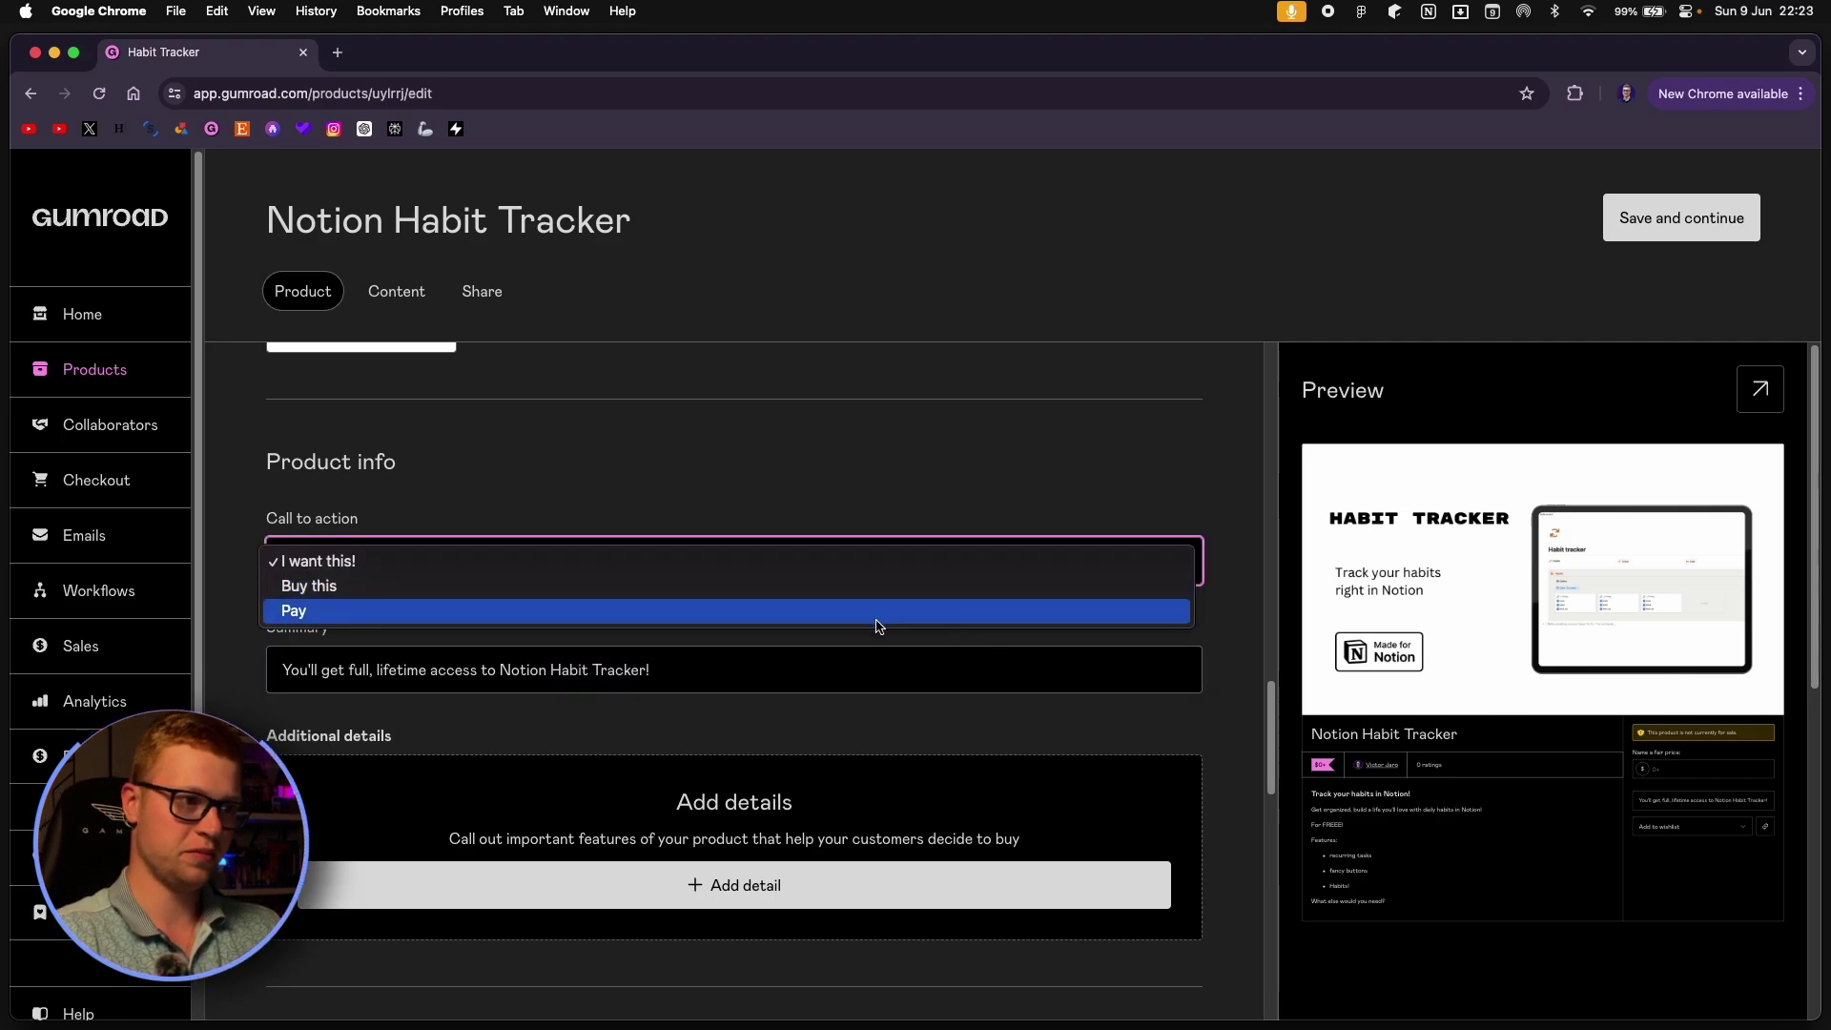
{"action": "left_click", "coordinate": [1033, 511]}
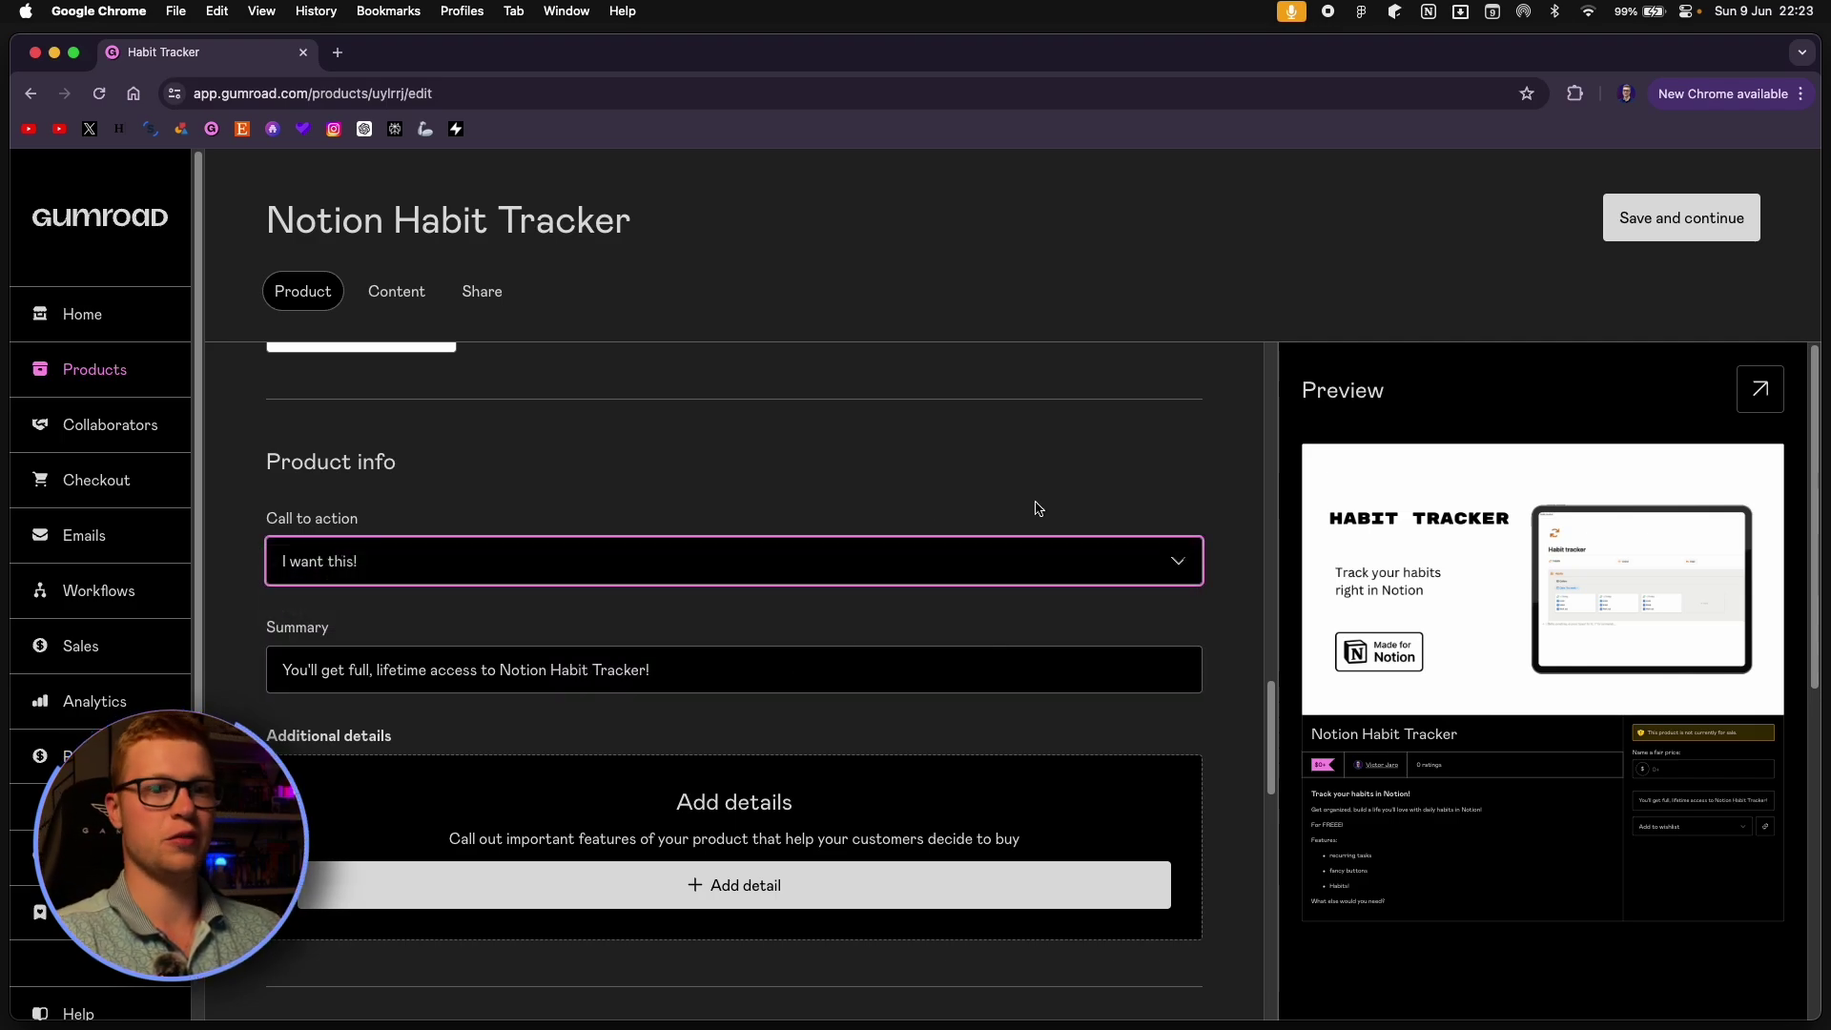
{"action": "scroll", "coordinate": [853, 653], "scroll_direction": "down", "scroll_amount": 3}
Add two detail rows and fill the first as Format: Notion.
{"action": "left_click", "coordinate": [864, 674]}
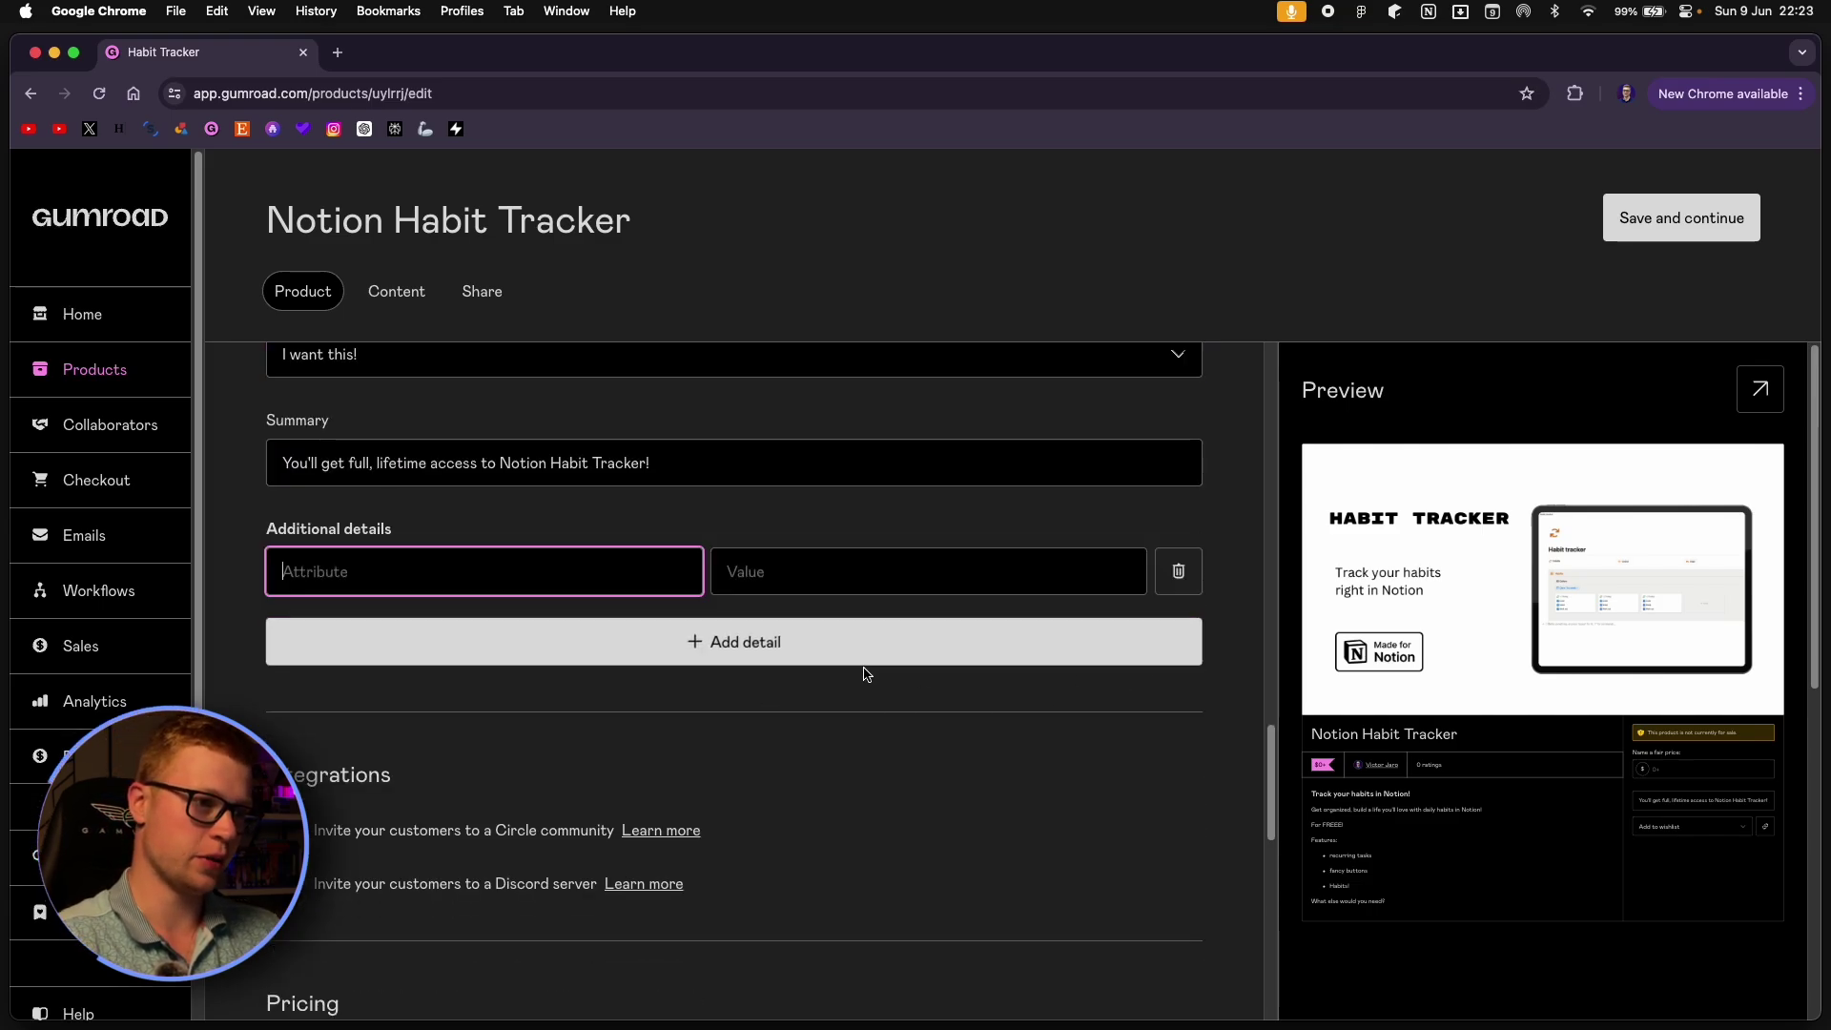
{"action": "left_click", "coordinate": [677, 642]}
{"action": "left_click", "coordinate": [612, 585]}
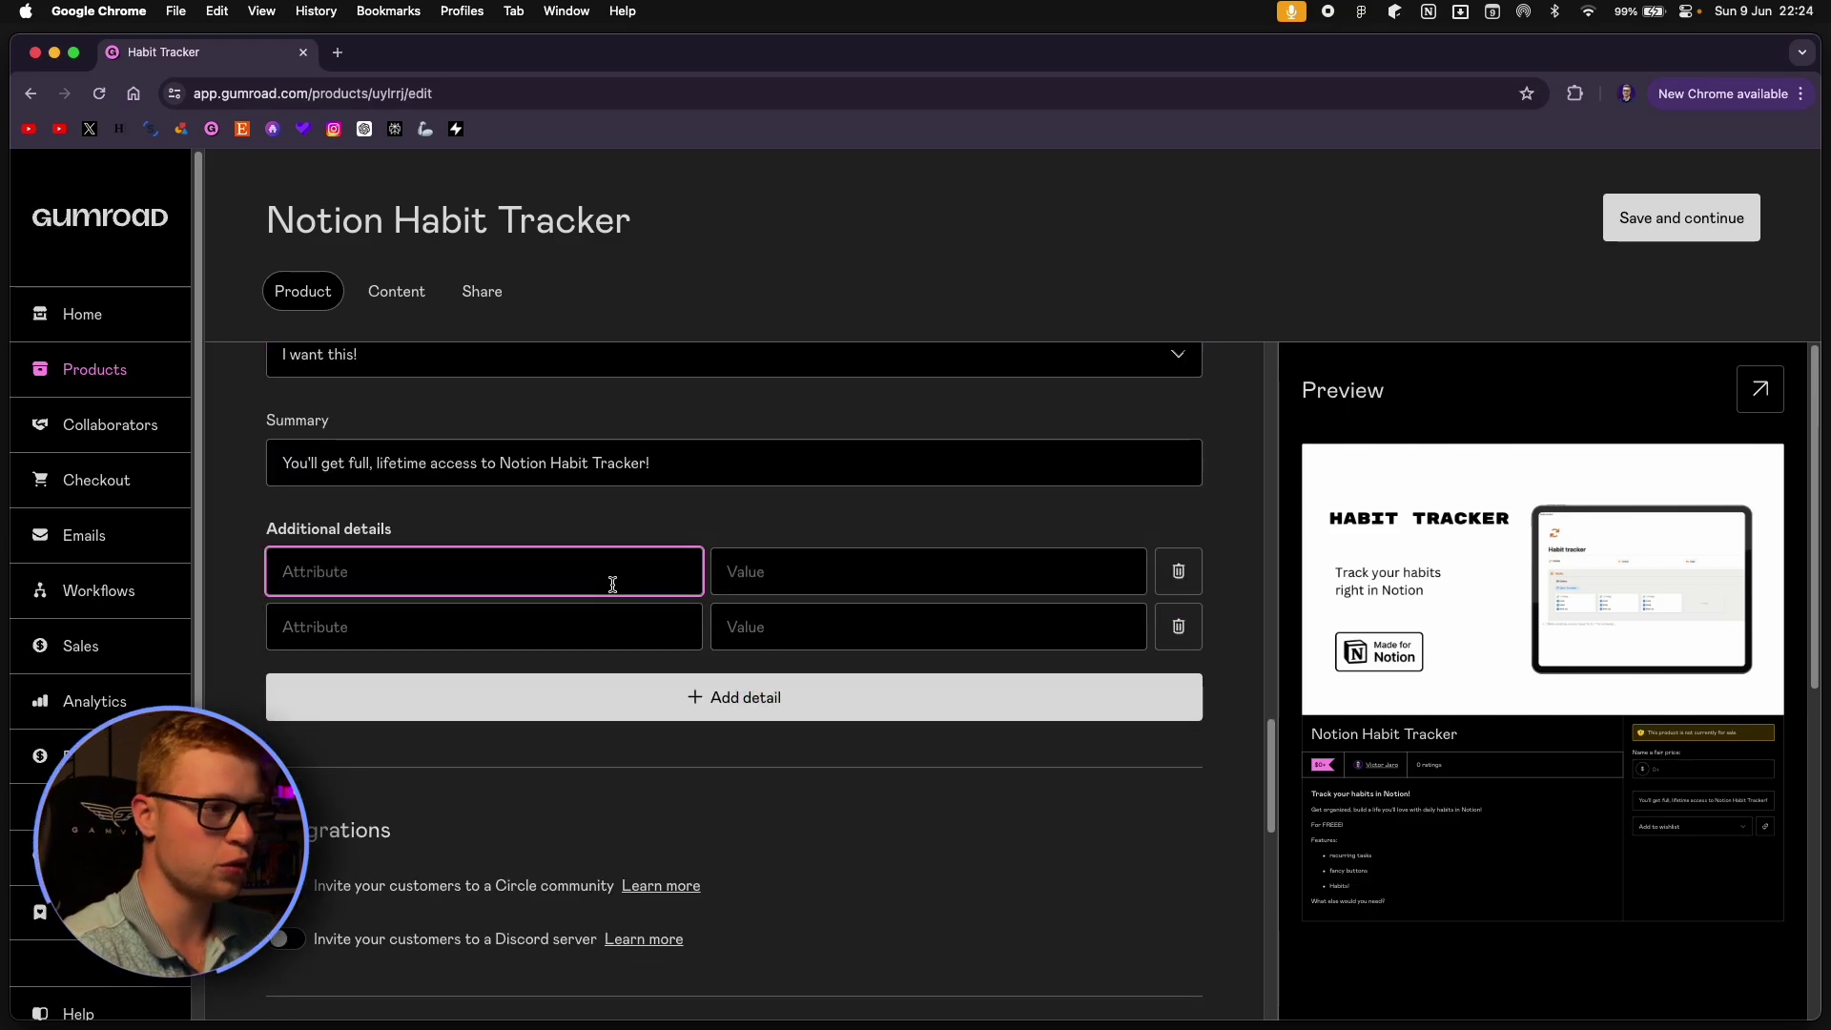
{"action": "type", "text": "Format"}
{"action": "left_click", "coordinate": [900, 585]}
{"action": "type", "text": "Notion"}
Fill in Access: Life-time and add a third detail, Future Updates: Included.
{"action": "left_click", "coordinate": [448, 627]}
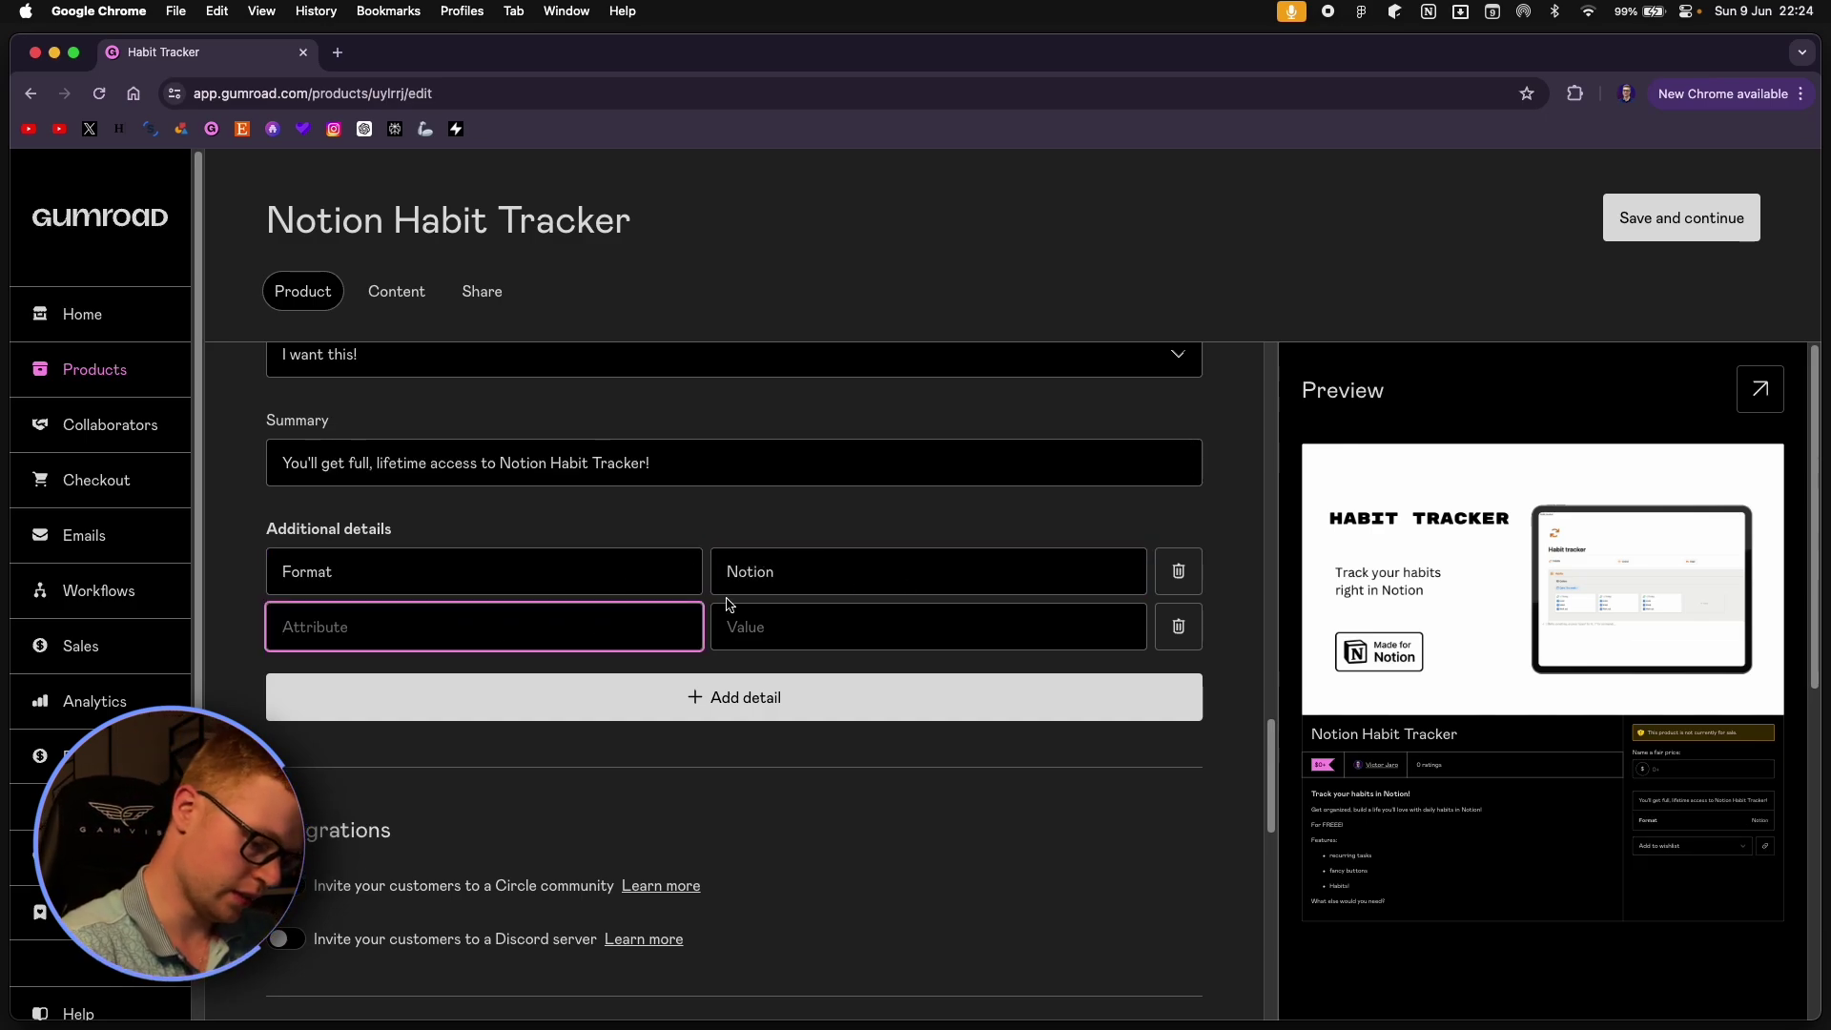
{"action": "type", "text": "A"}
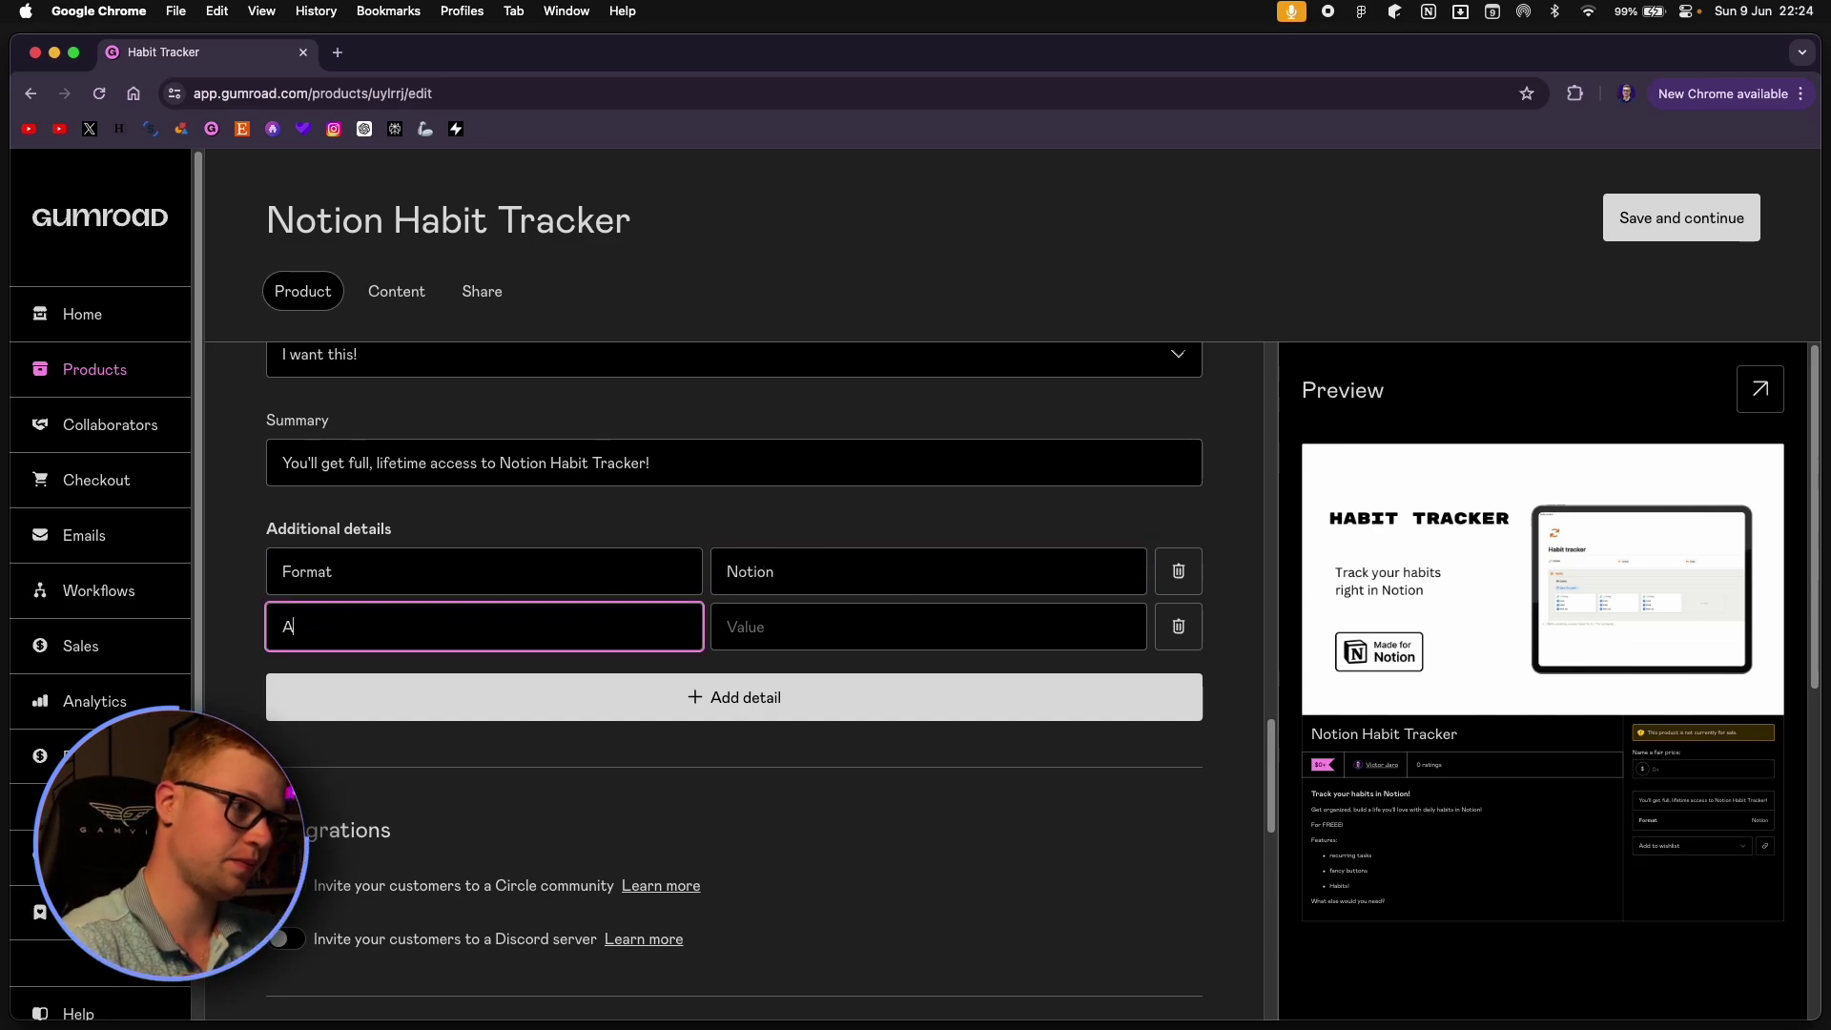
{"action": "type", "text": "ccess"}
{"action": "left_click", "coordinate": [849, 623]}
{"action": "type", "text": "Life"}
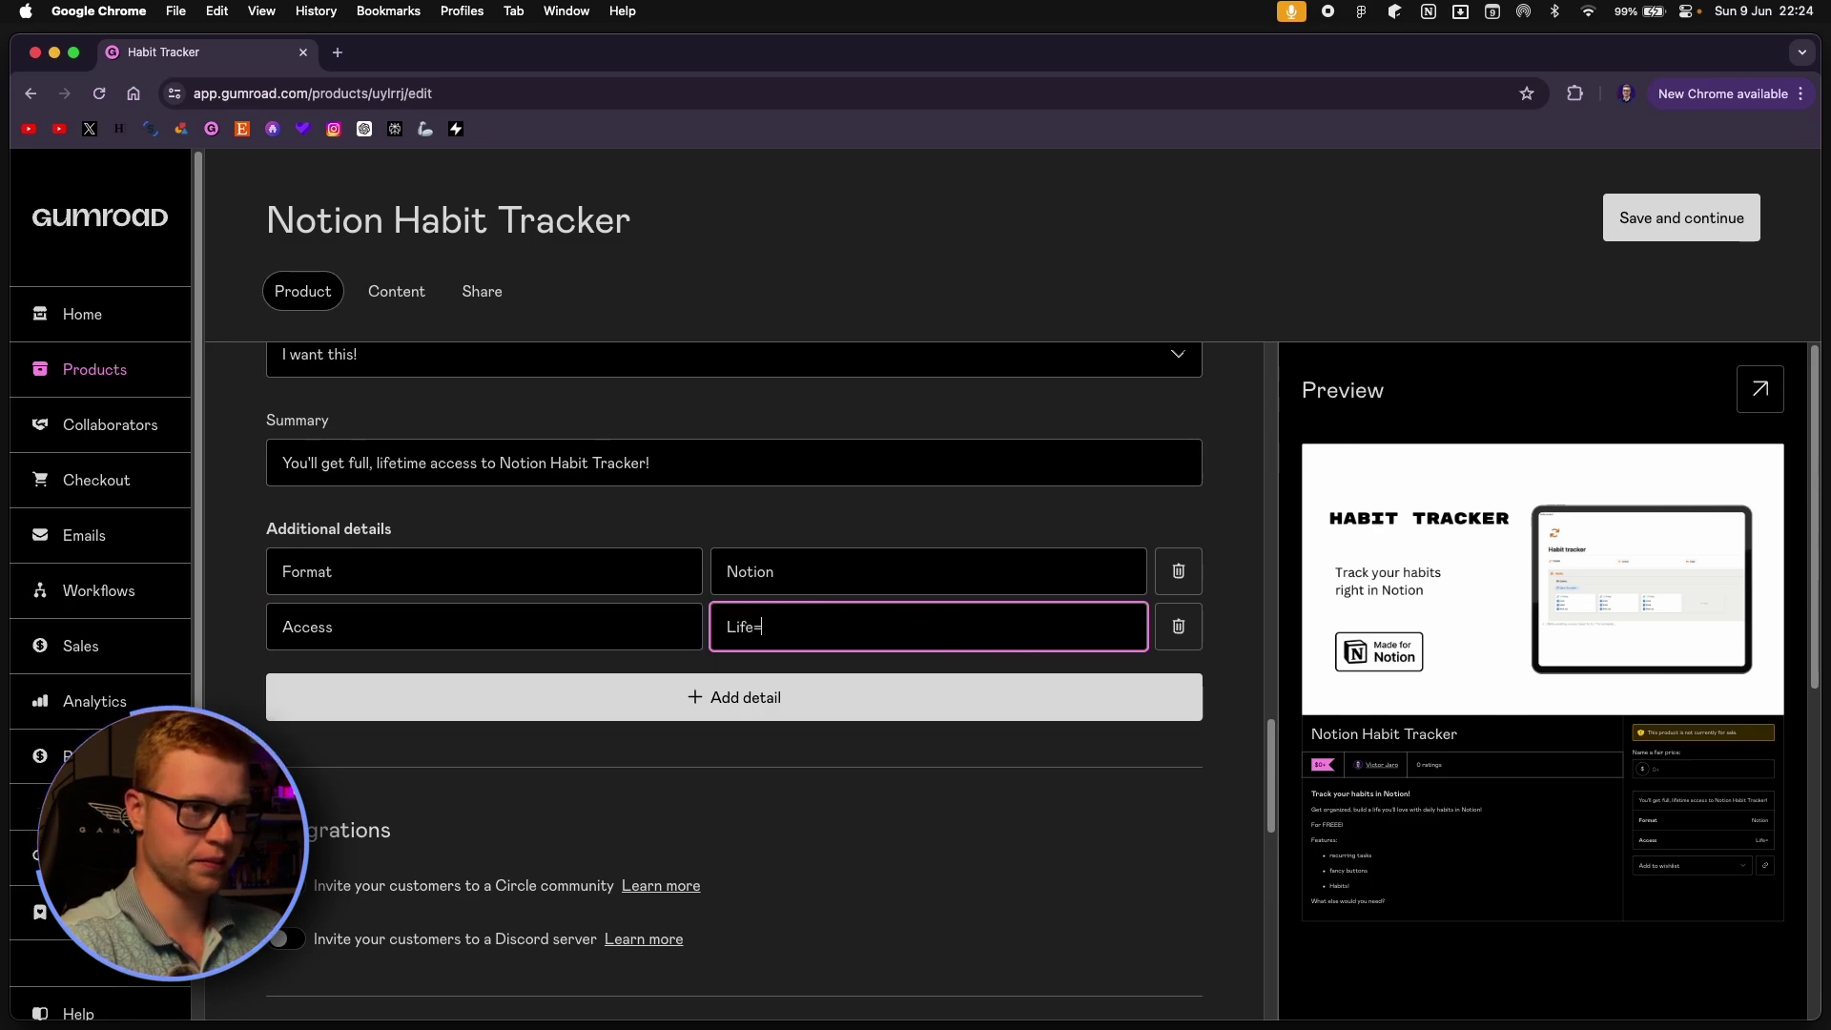
{"action": "type", "text": "-time"}
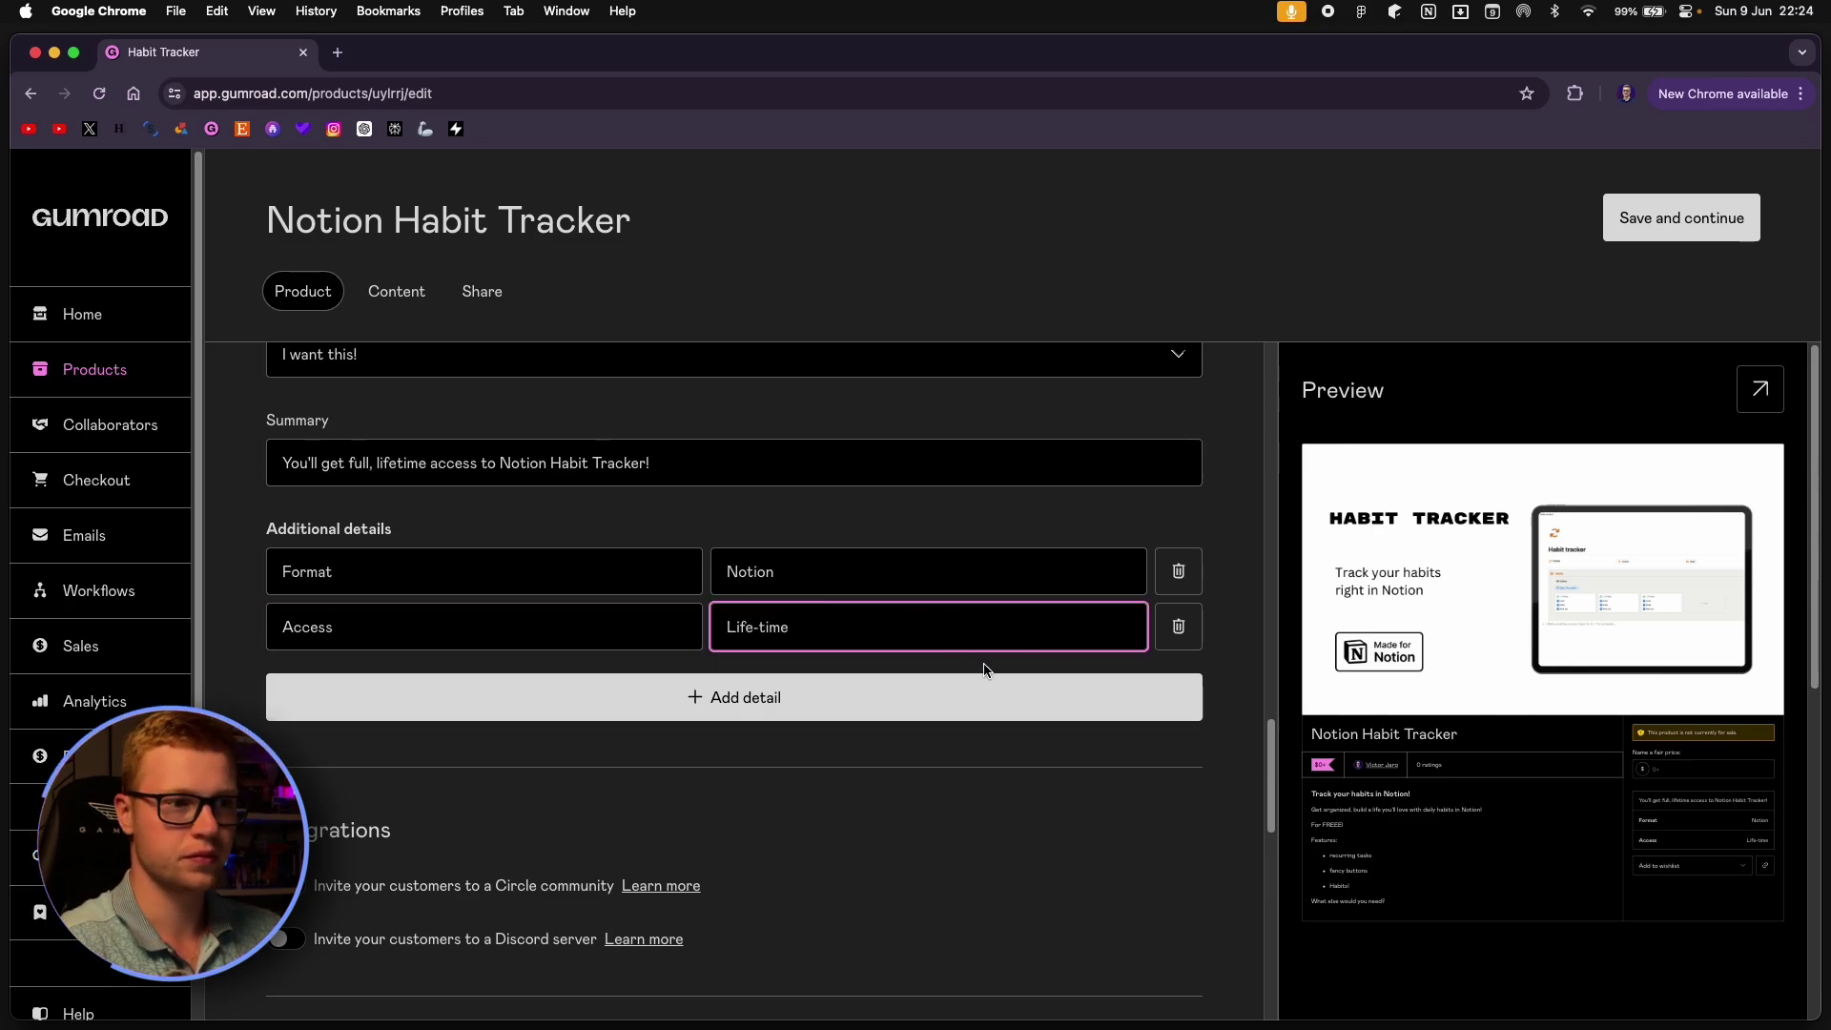
{"action": "left_click", "coordinate": [953, 701]}
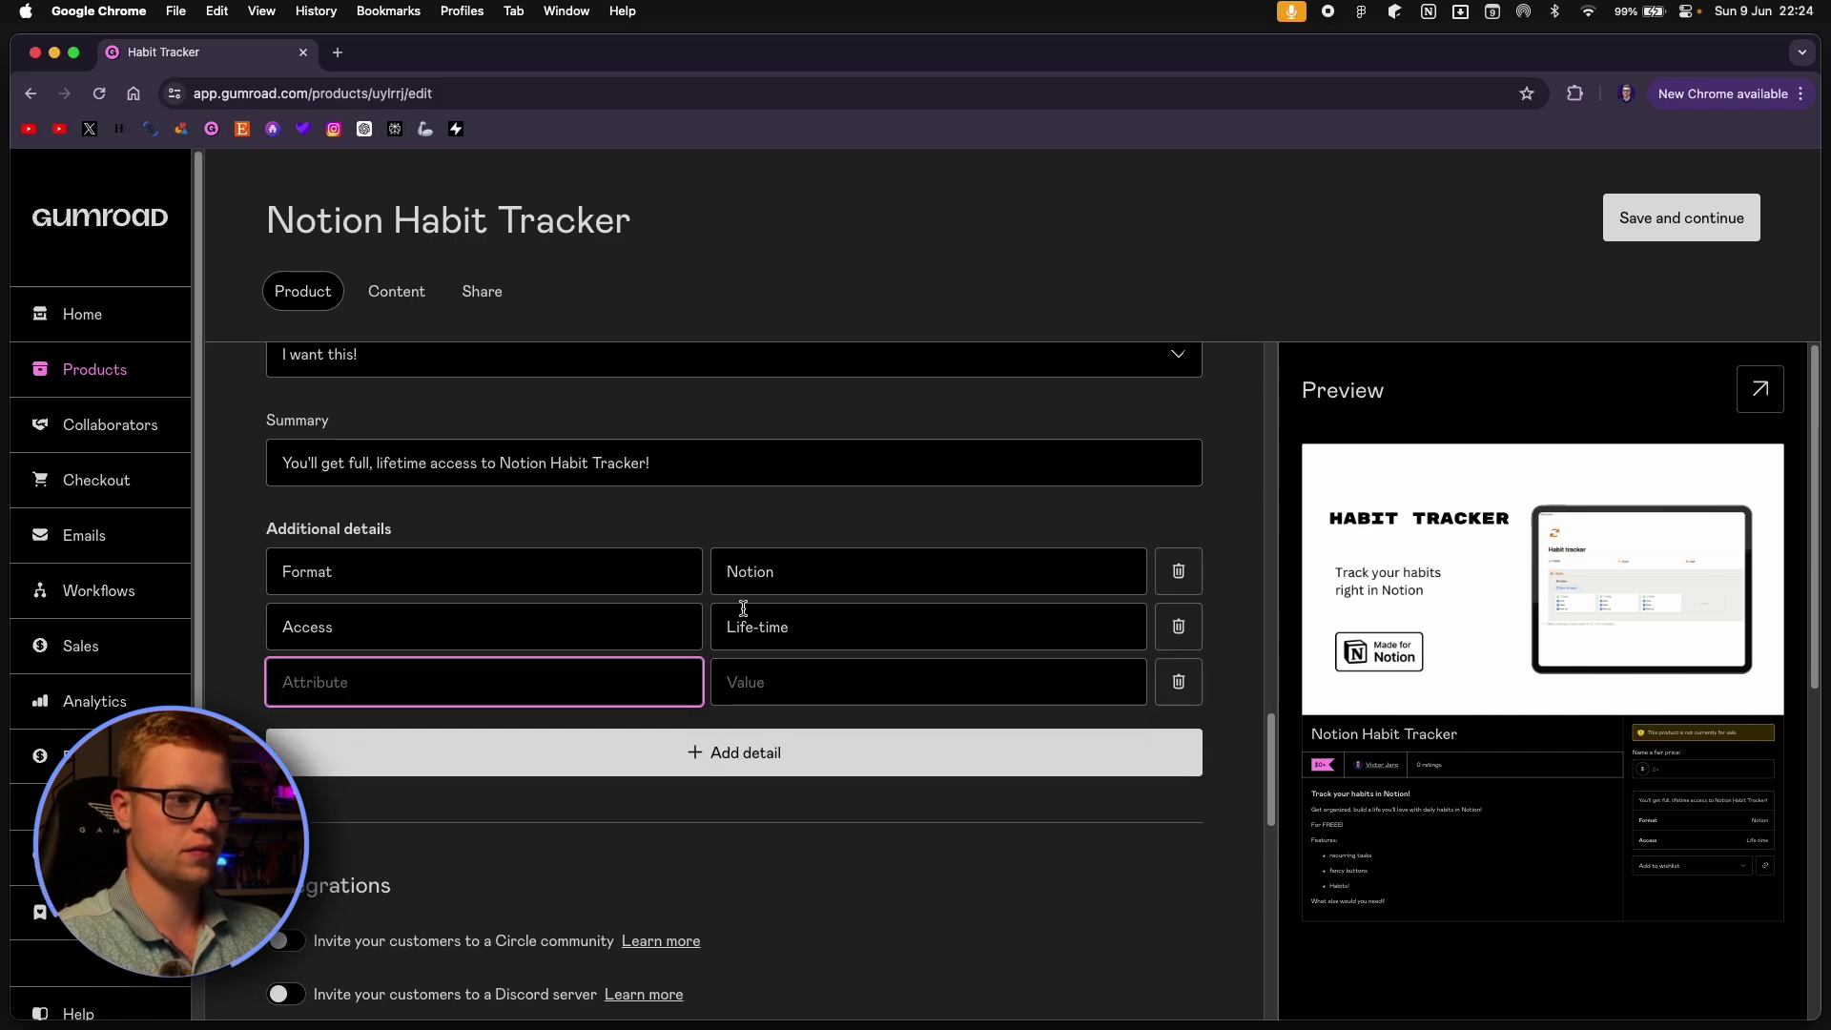
{"action": "left_click", "coordinate": [923, 923]}
{"action": "left_click", "coordinate": [519, 671]}
{"action": "type", "text": "Future Updates"}
{"action": "left_click", "coordinate": [859, 683]}
{"action": "type", "text": "Included"}
{"action": "left_click", "coordinate": [954, 833]}
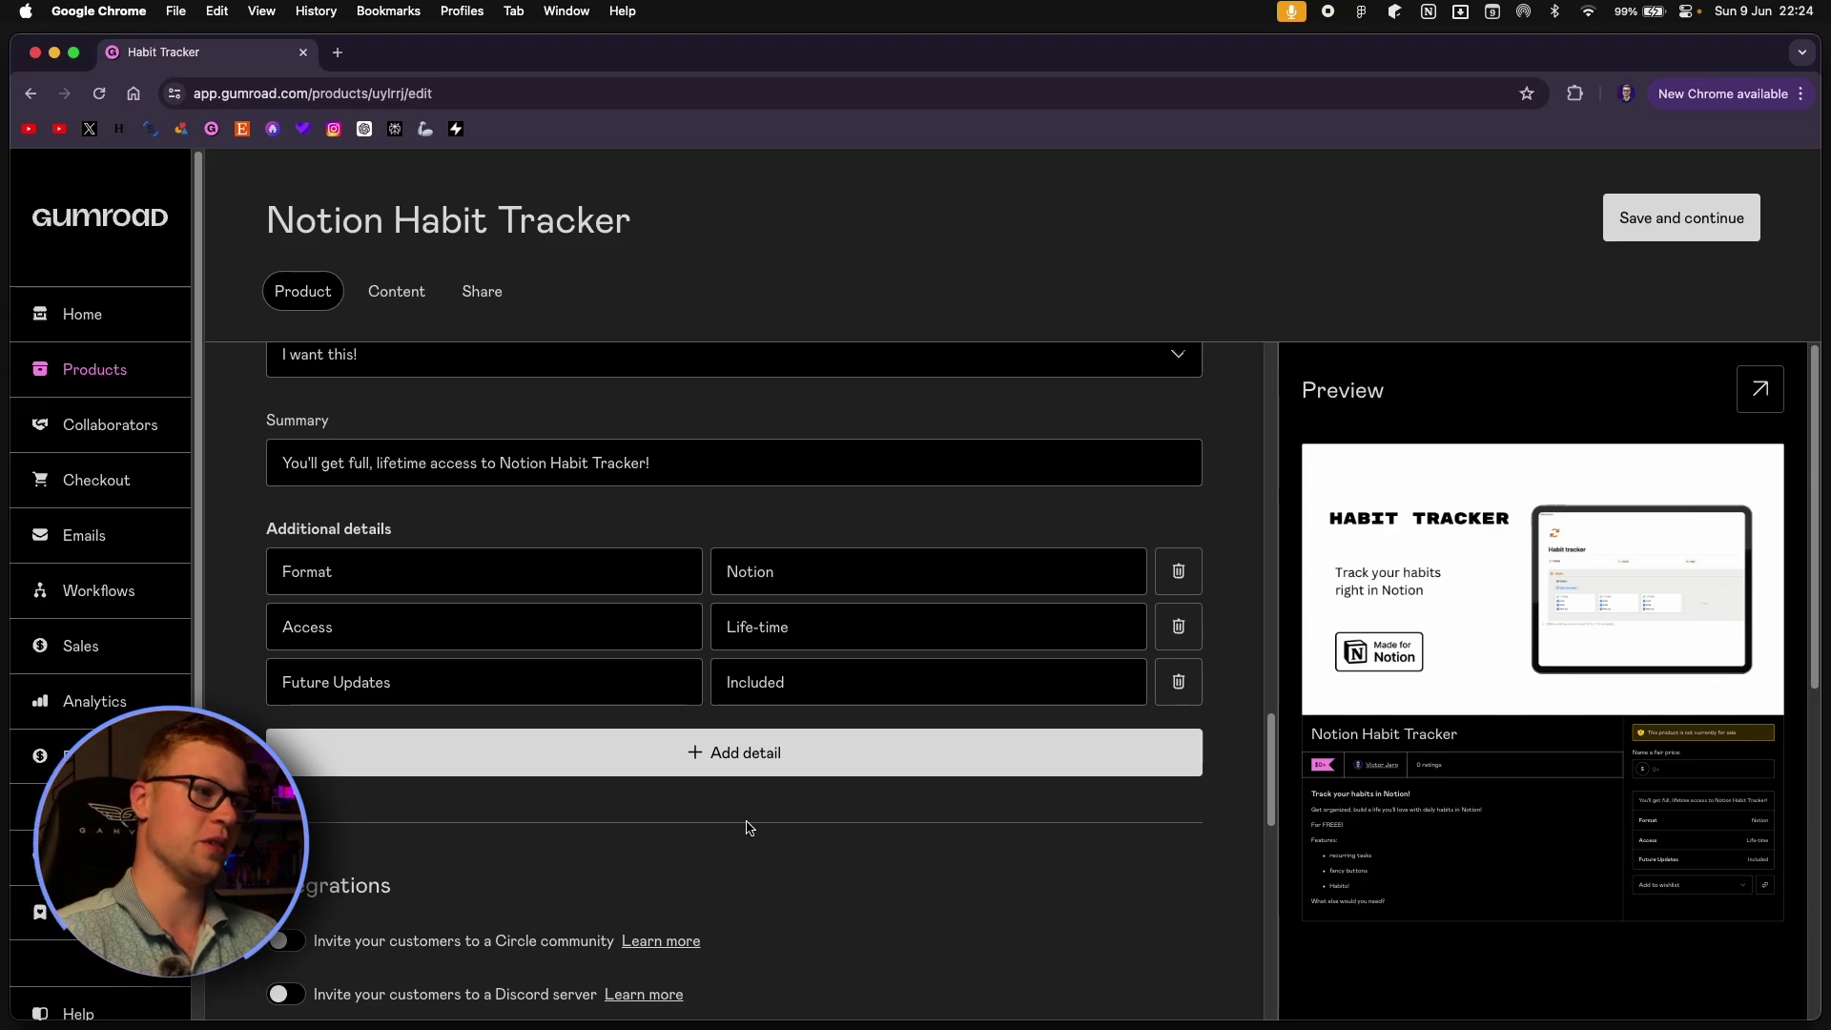
{"action": "triple_click", "coordinate": [413, 683]}
Leave the price at 0+, preview the product page, and save the product details.
{"action": "left_click", "coordinate": [626, 834]}
{"action": "scroll", "coordinate": [687, 841], "scroll_direction": "down", "scroll_amount": 2}
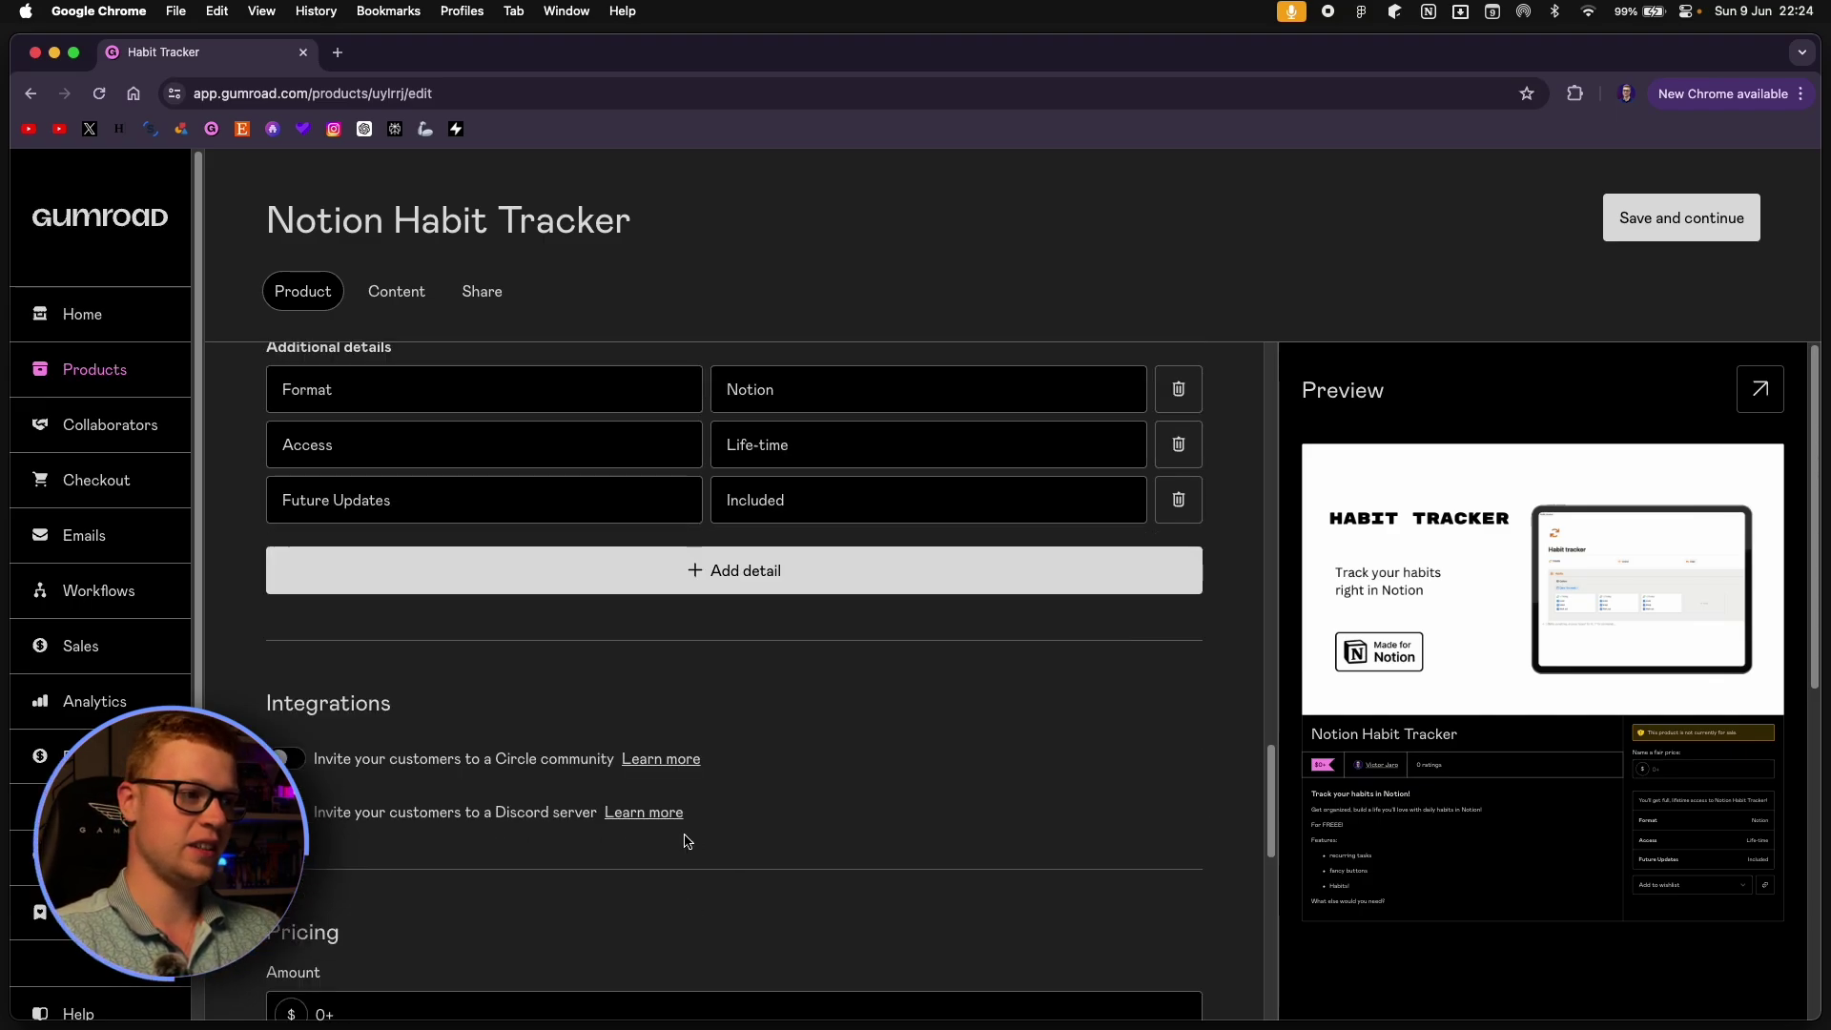
{"action": "scroll", "coordinate": [686, 841], "scroll_direction": "down", "scroll_amount": 4}
{"action": "left_click", "coordinate": [417, 659]}
{"action": "left_click", "coordinate": [527, 805]}
{"action": "left_click", "coordinate": [319, 658]}
{"action": "left_click", "coordinate": [538, 597]}
{"action": "scroll", "coordinate": [539, 596], "scroll_direction": "down", "scroll_amount": 6}
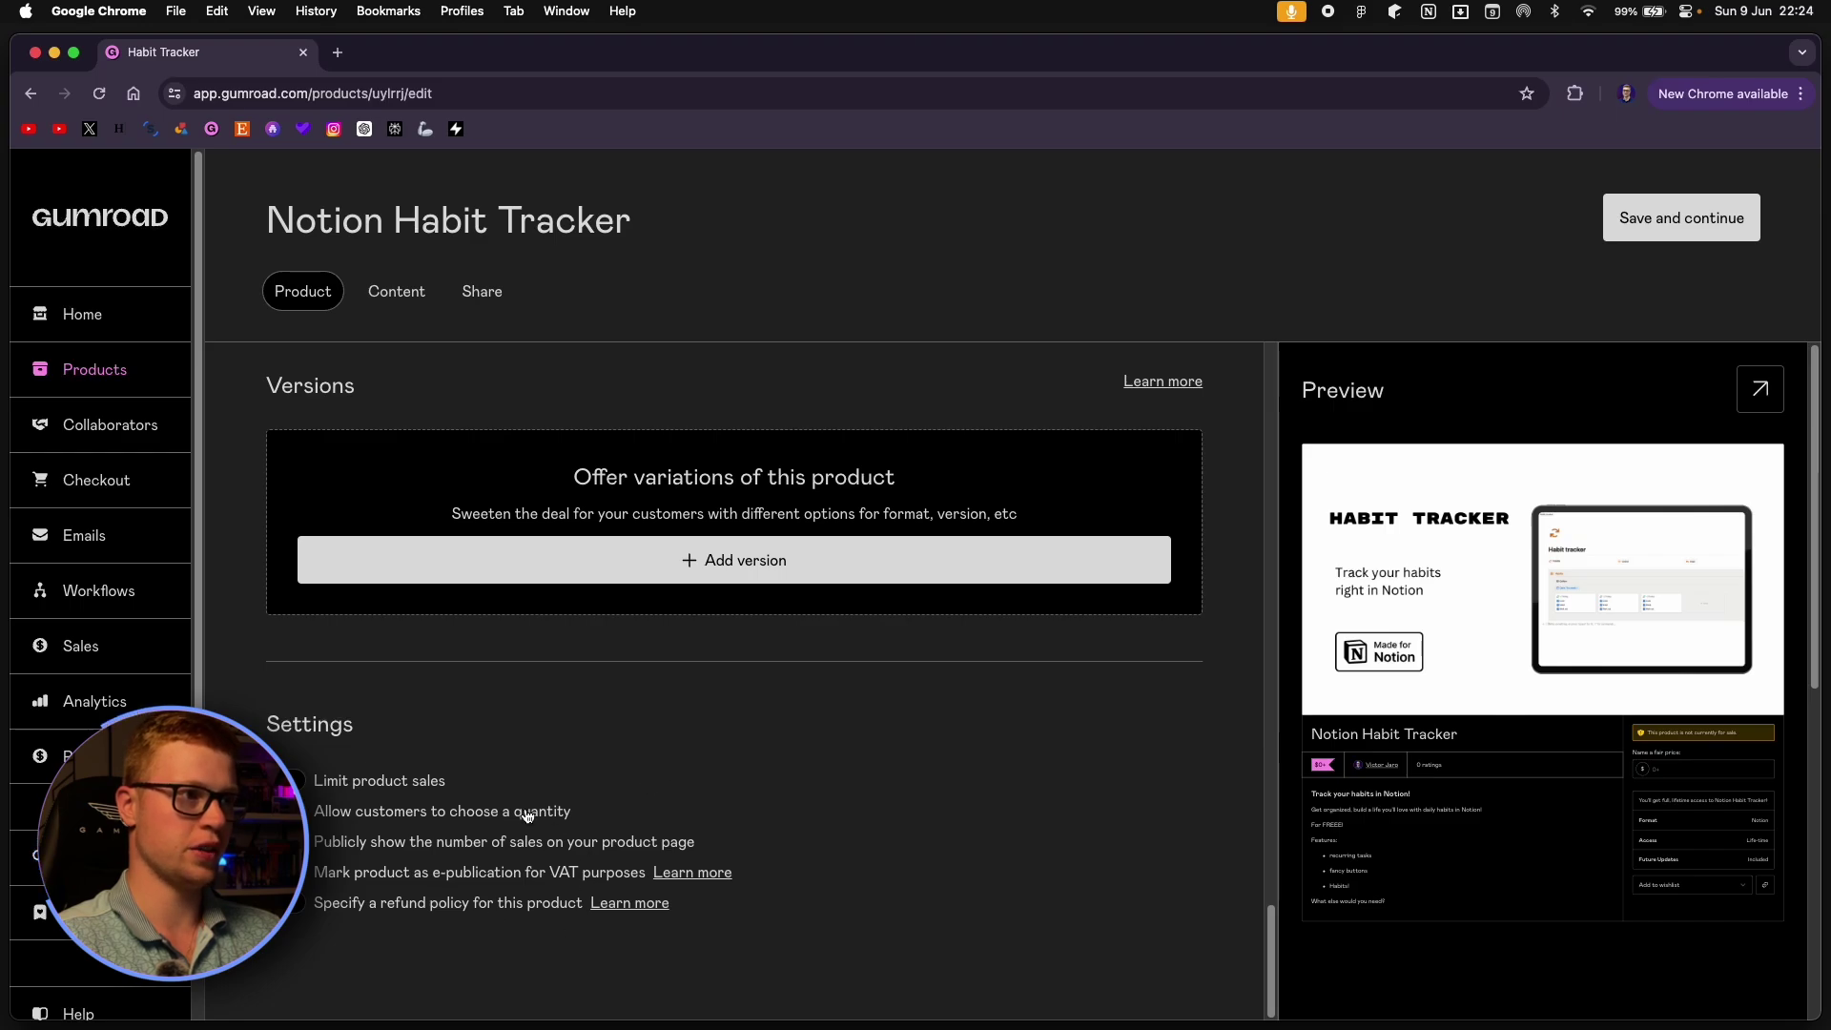
{"action": "scroll", "coordinate": [527, 813], "scroll_direction": "up", "scroll_amount": 15}
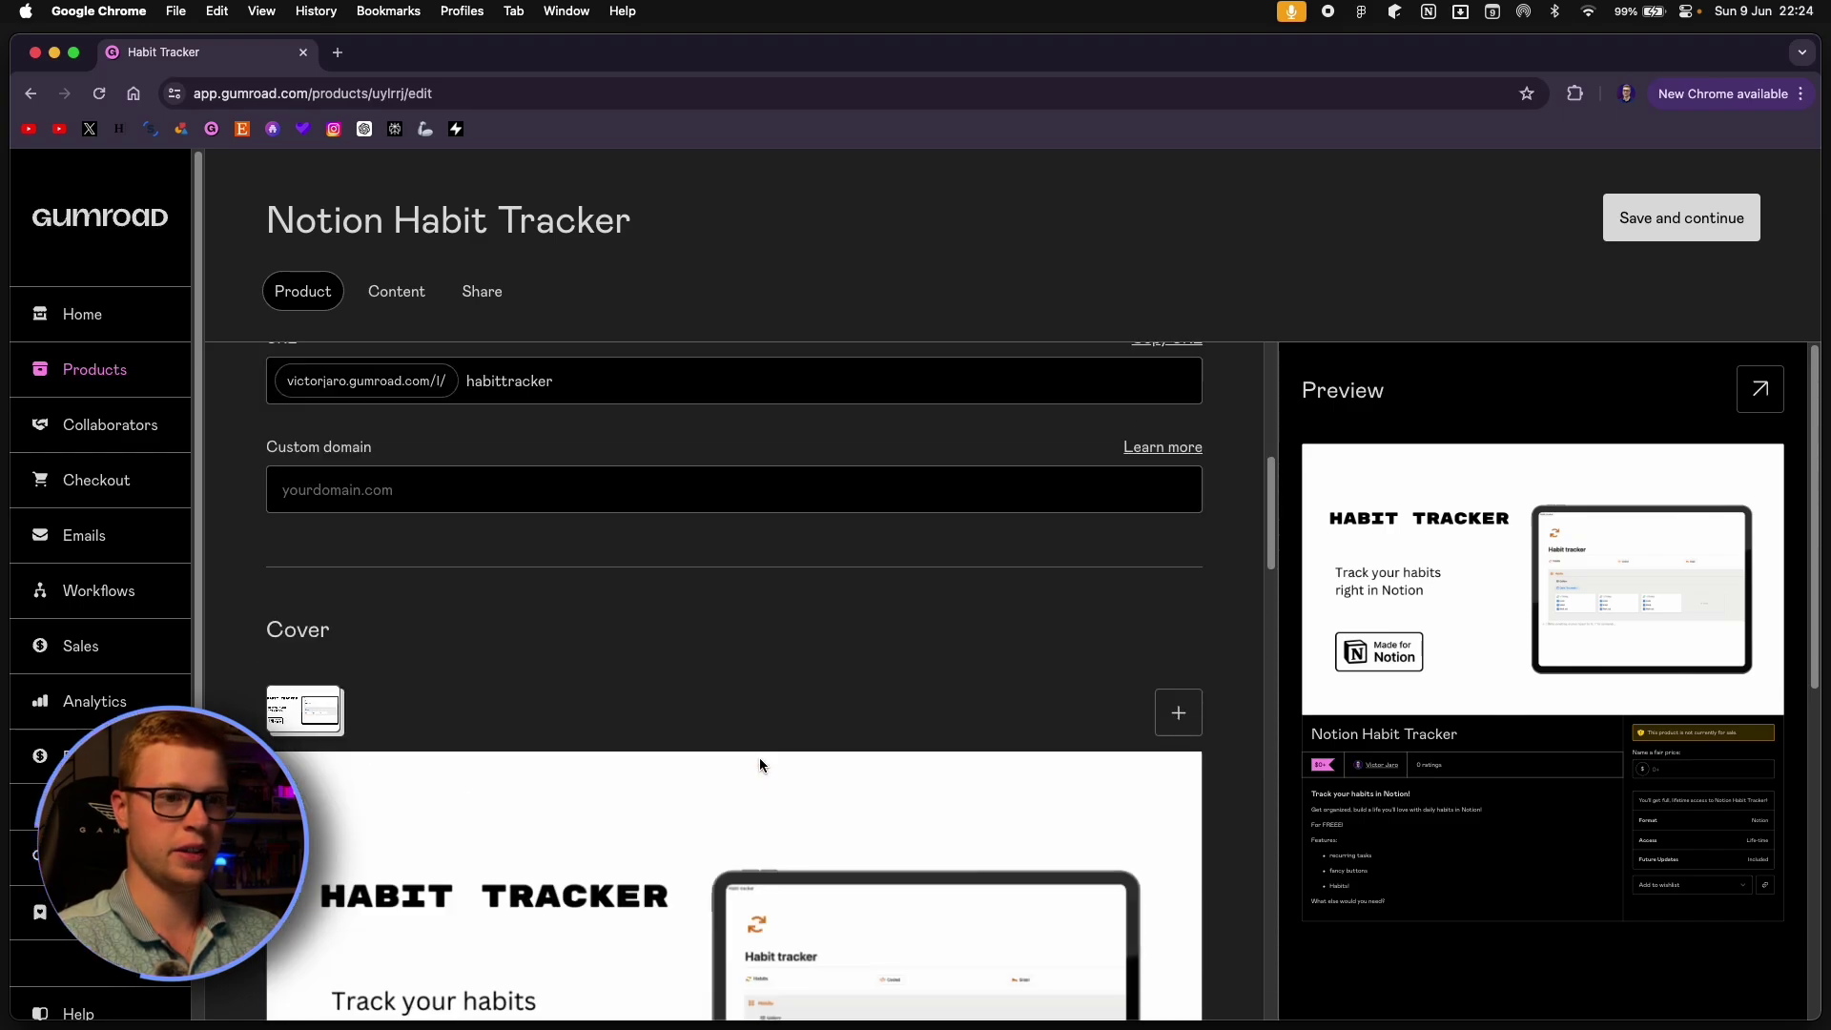
{"action": "scroll", "coordinate": [759, 766], "scroll_direction": "up", "scroll_amount": 5}
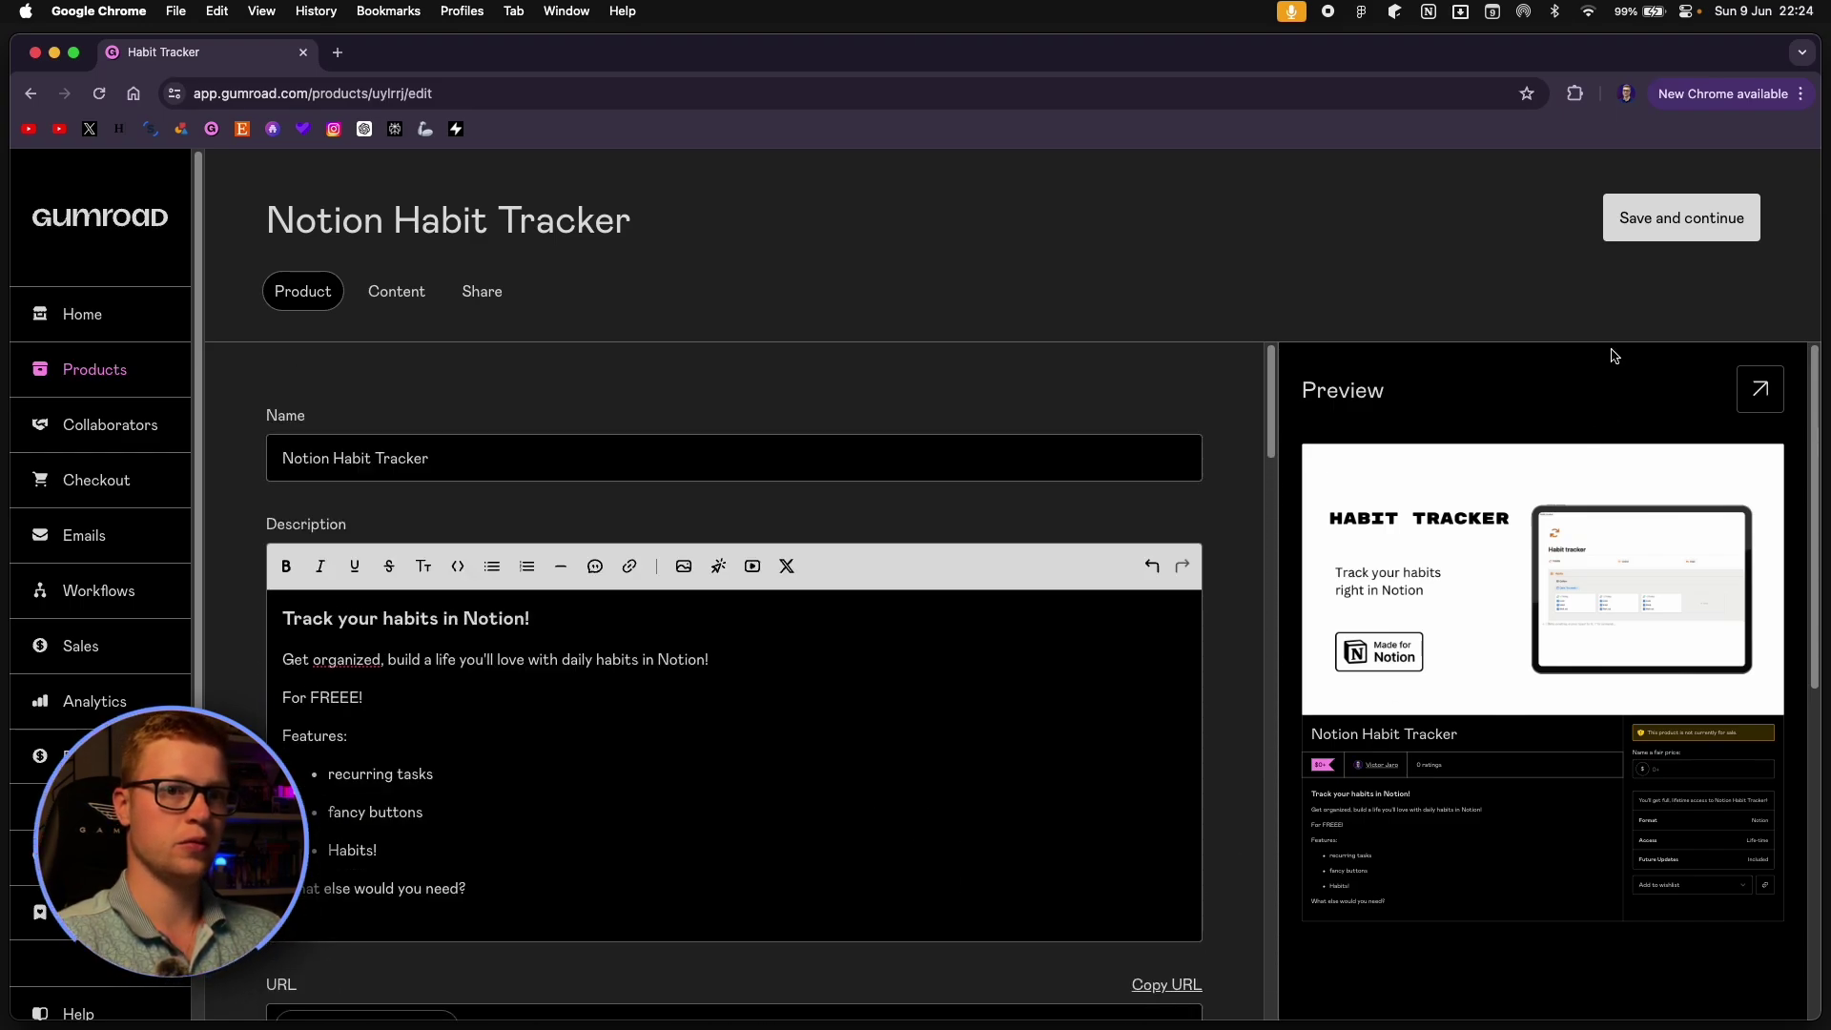
{"action": "left_click", "coordinate": [1761, 389]}
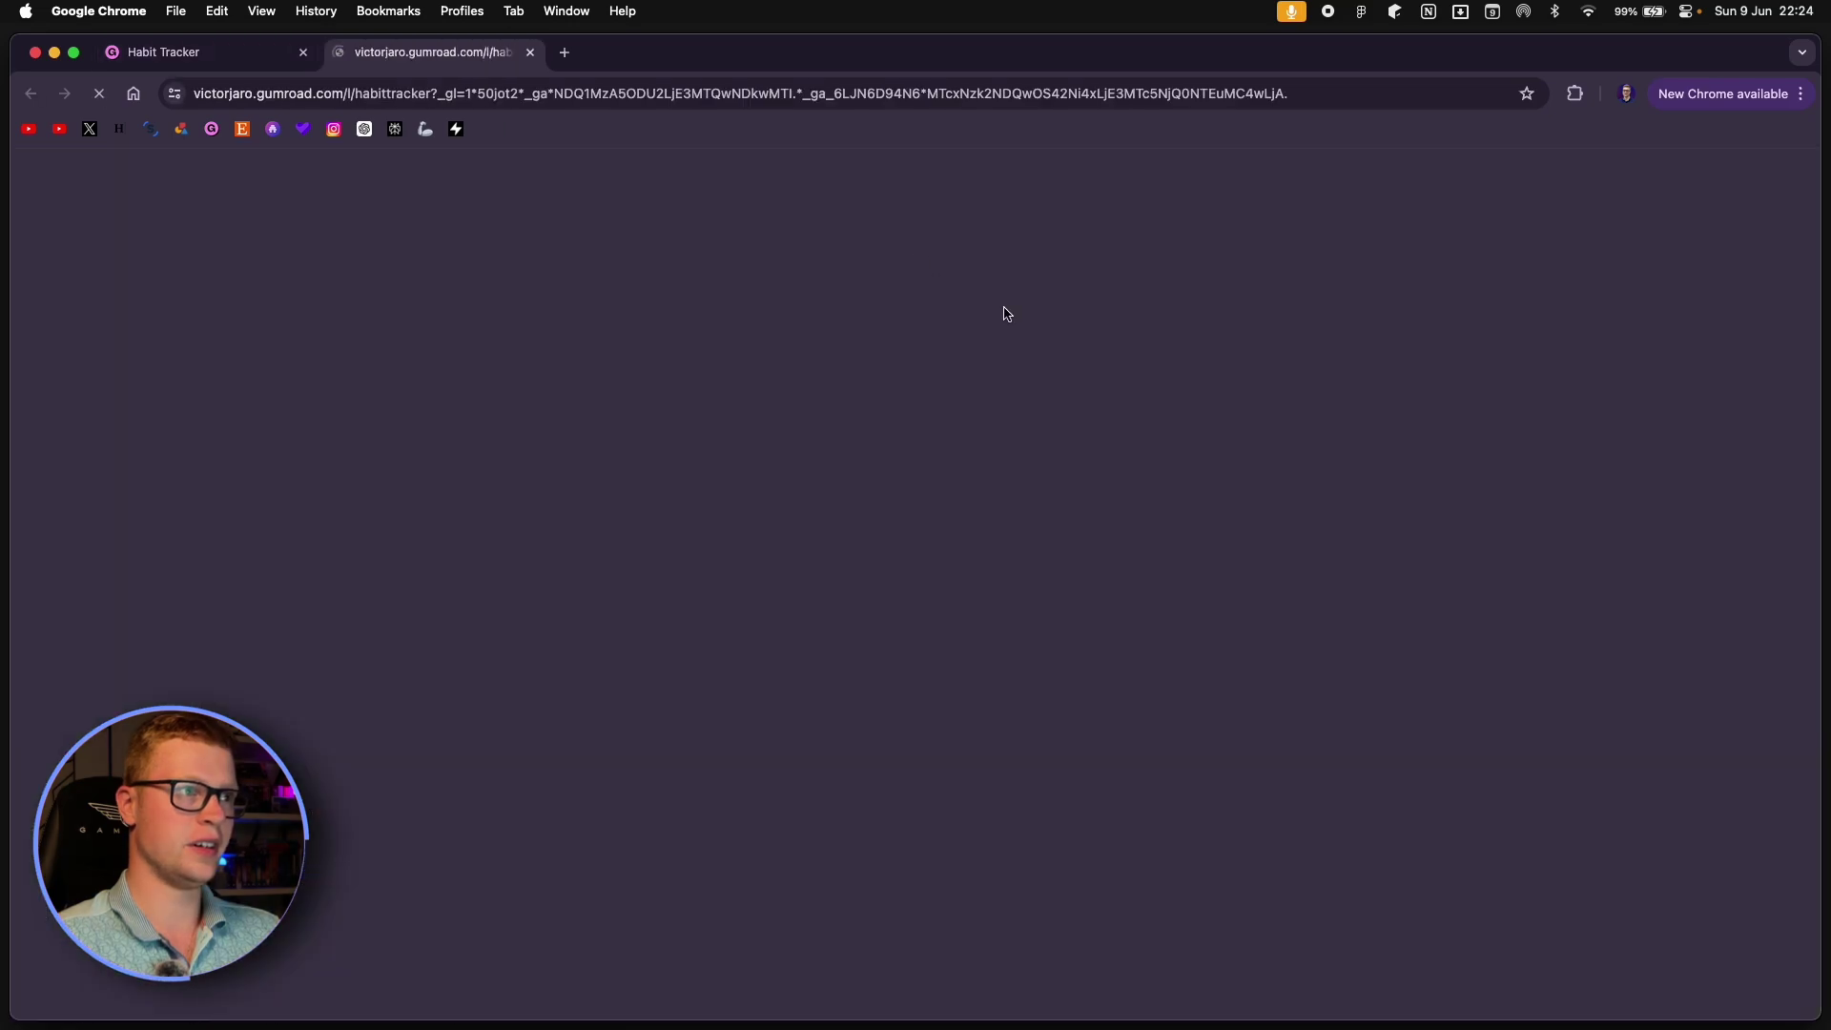
{"action": "scroll", "coordinate": [988, 552], "scroll_direction": "down", "scroll_amount": 3}
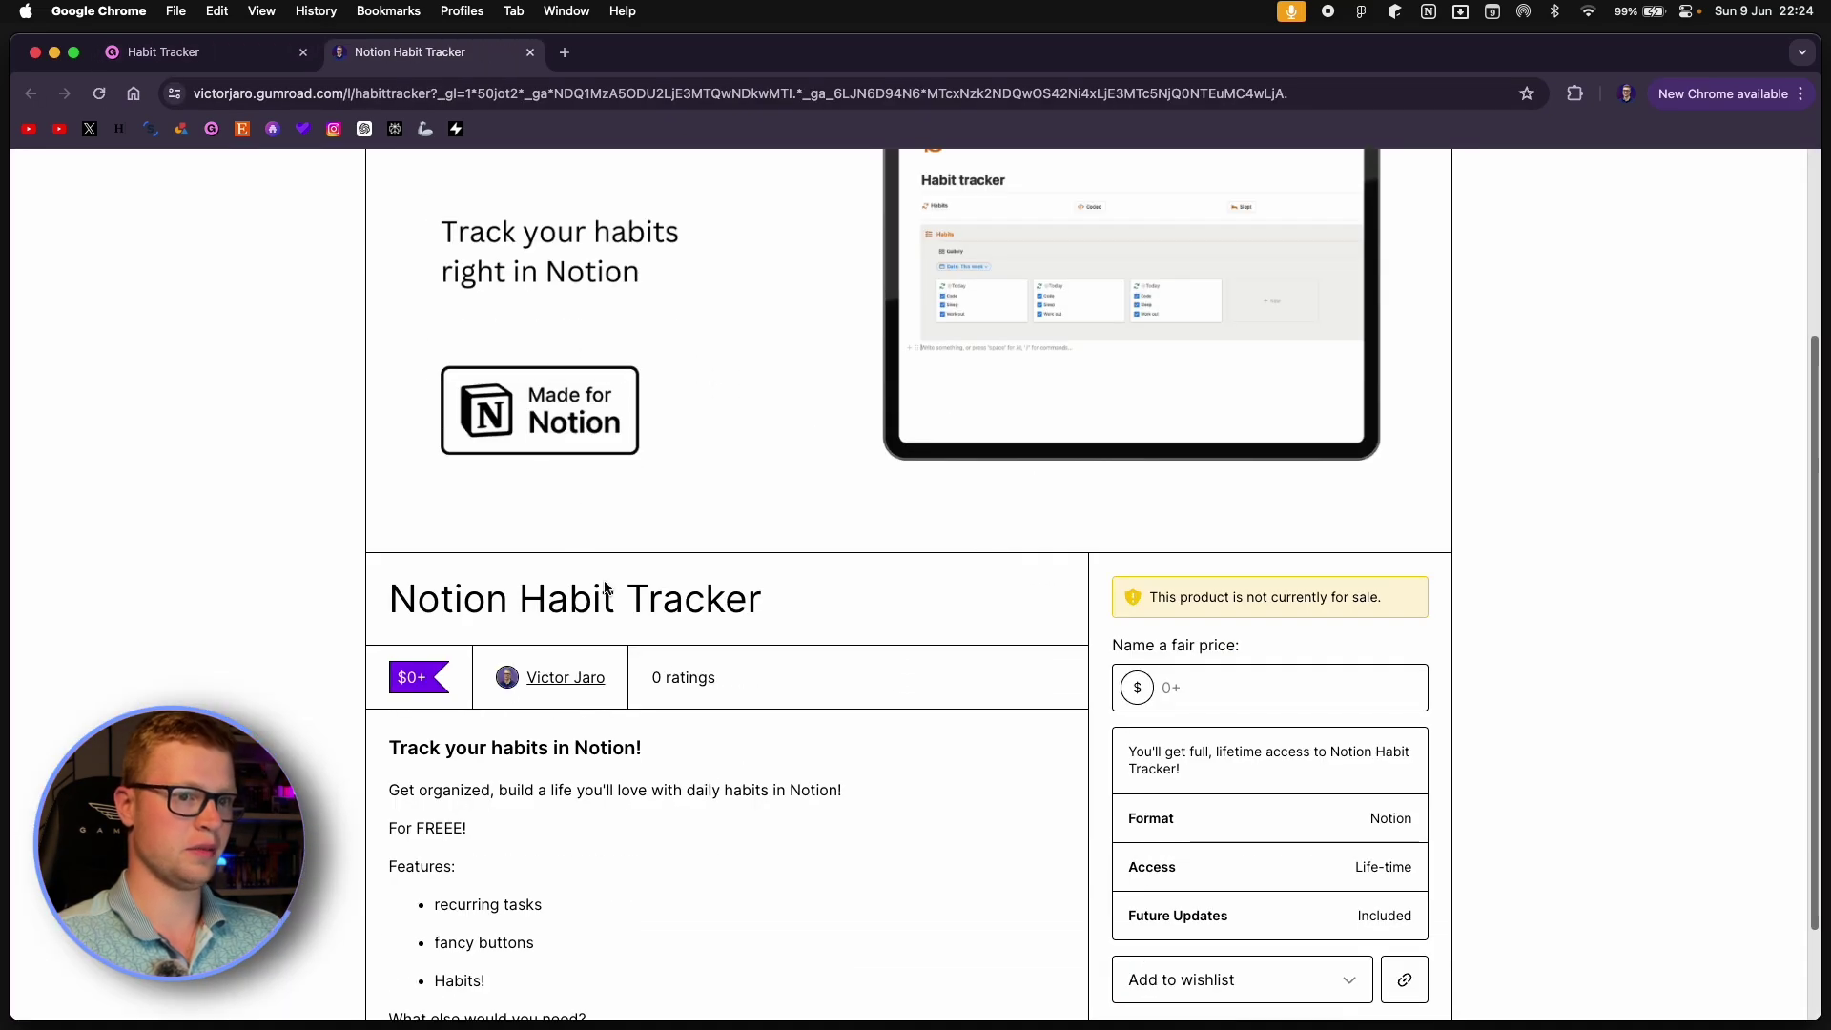
{"action": "scroll", "coordinate": [850, 523], "scroll_direction": "down", "scroll_amount": 2}
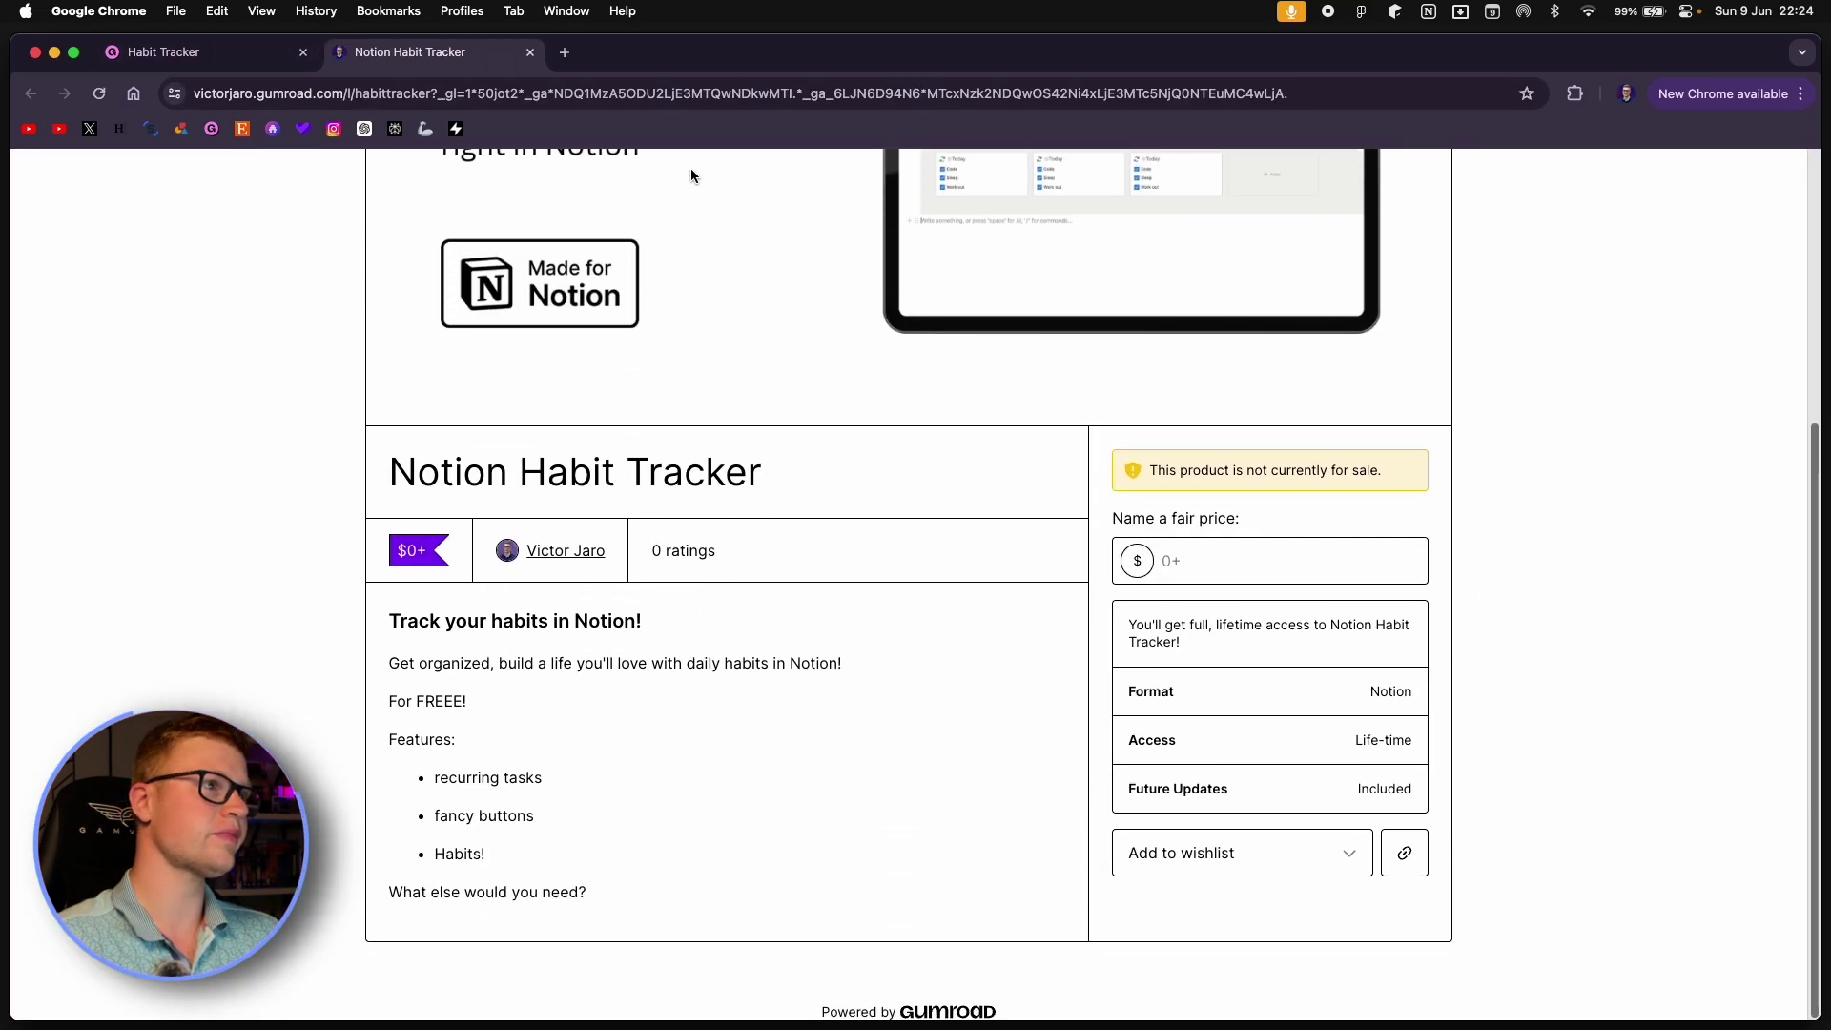
{"action": "left_click", "coordinate": [191, 52]}
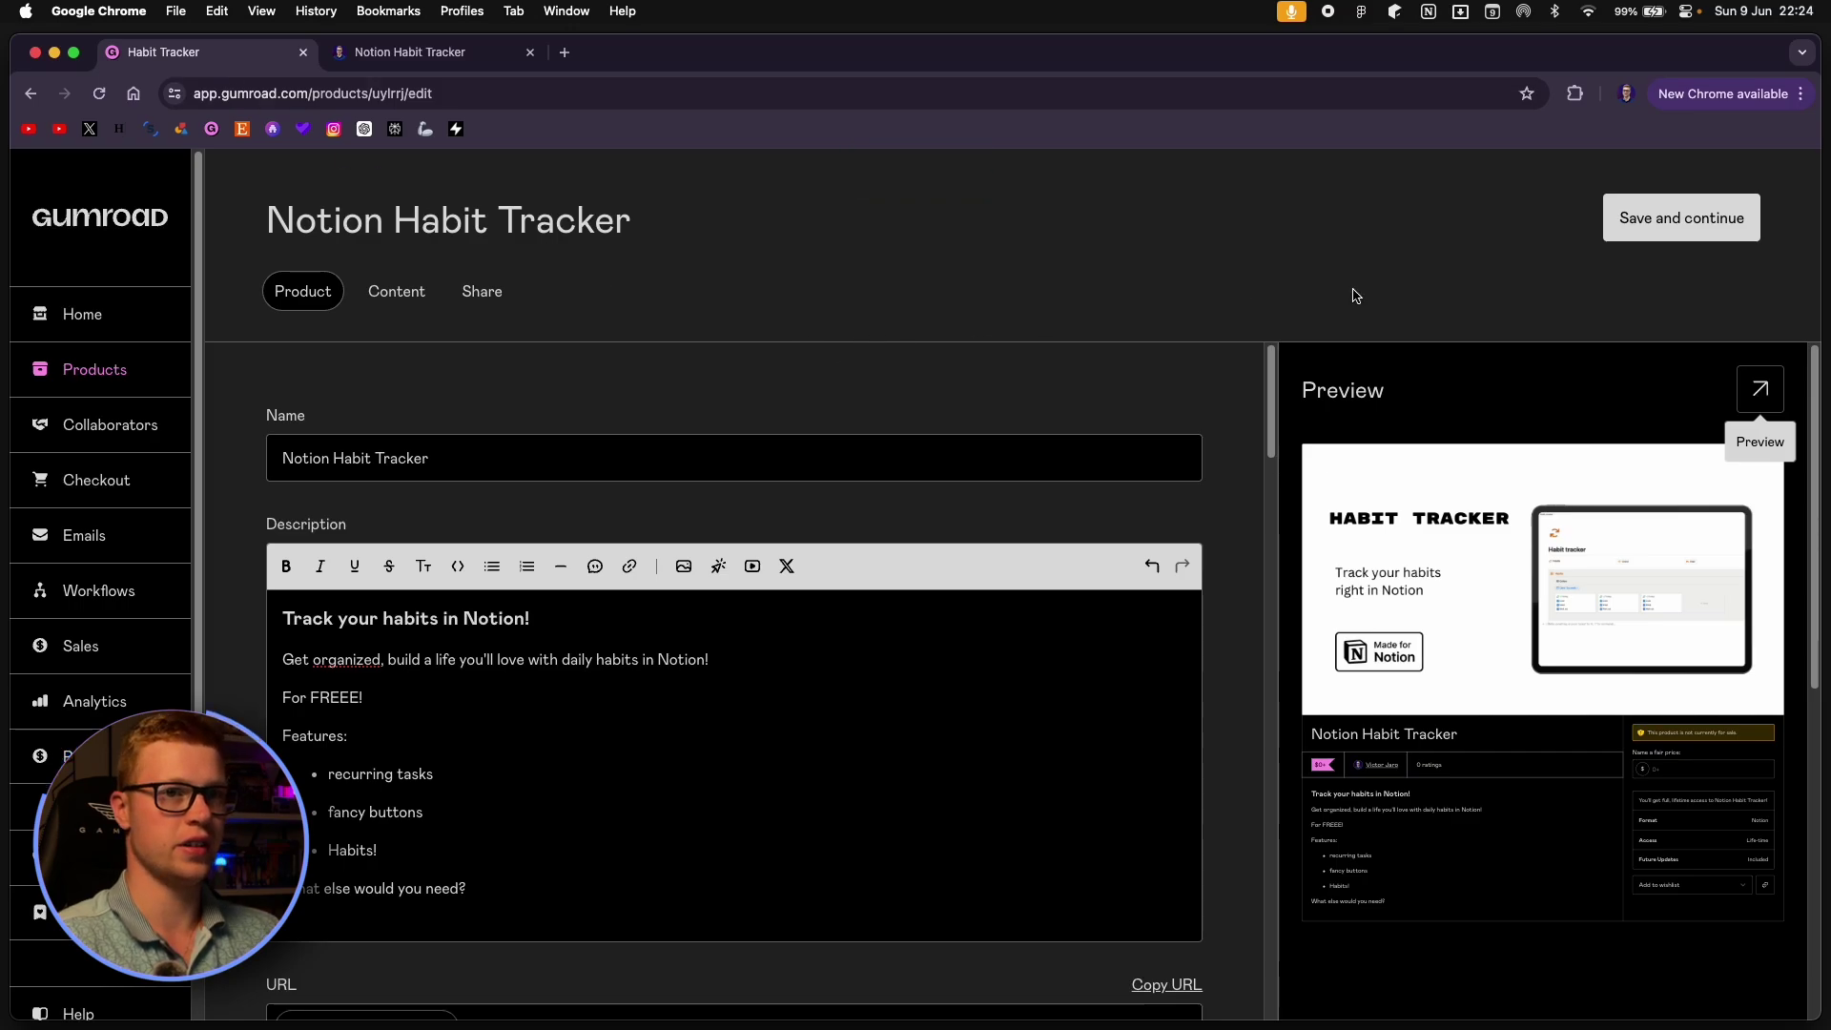
{"action": "left_click", "coordinate": [1650, 225]}
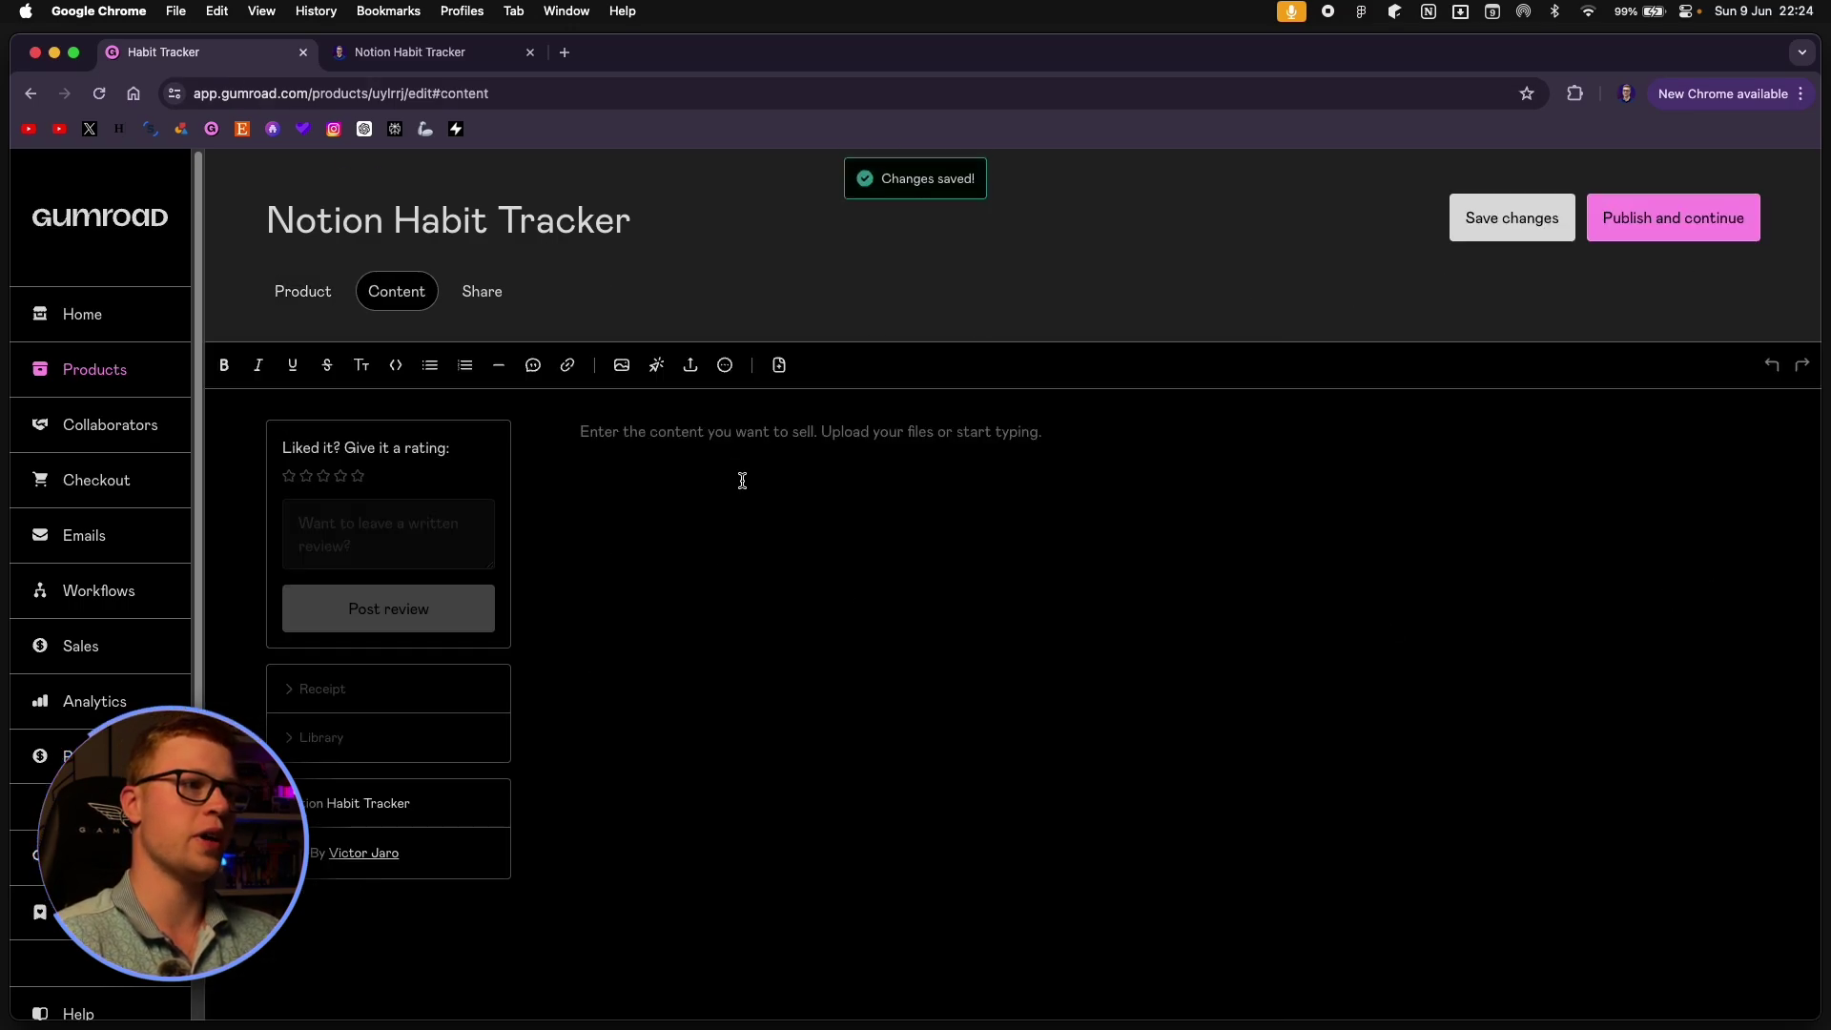
Copy the Notion Habit tracker page's public link from Share > Publish.
{"action": "left_click", "coordinate": [839, 457]}
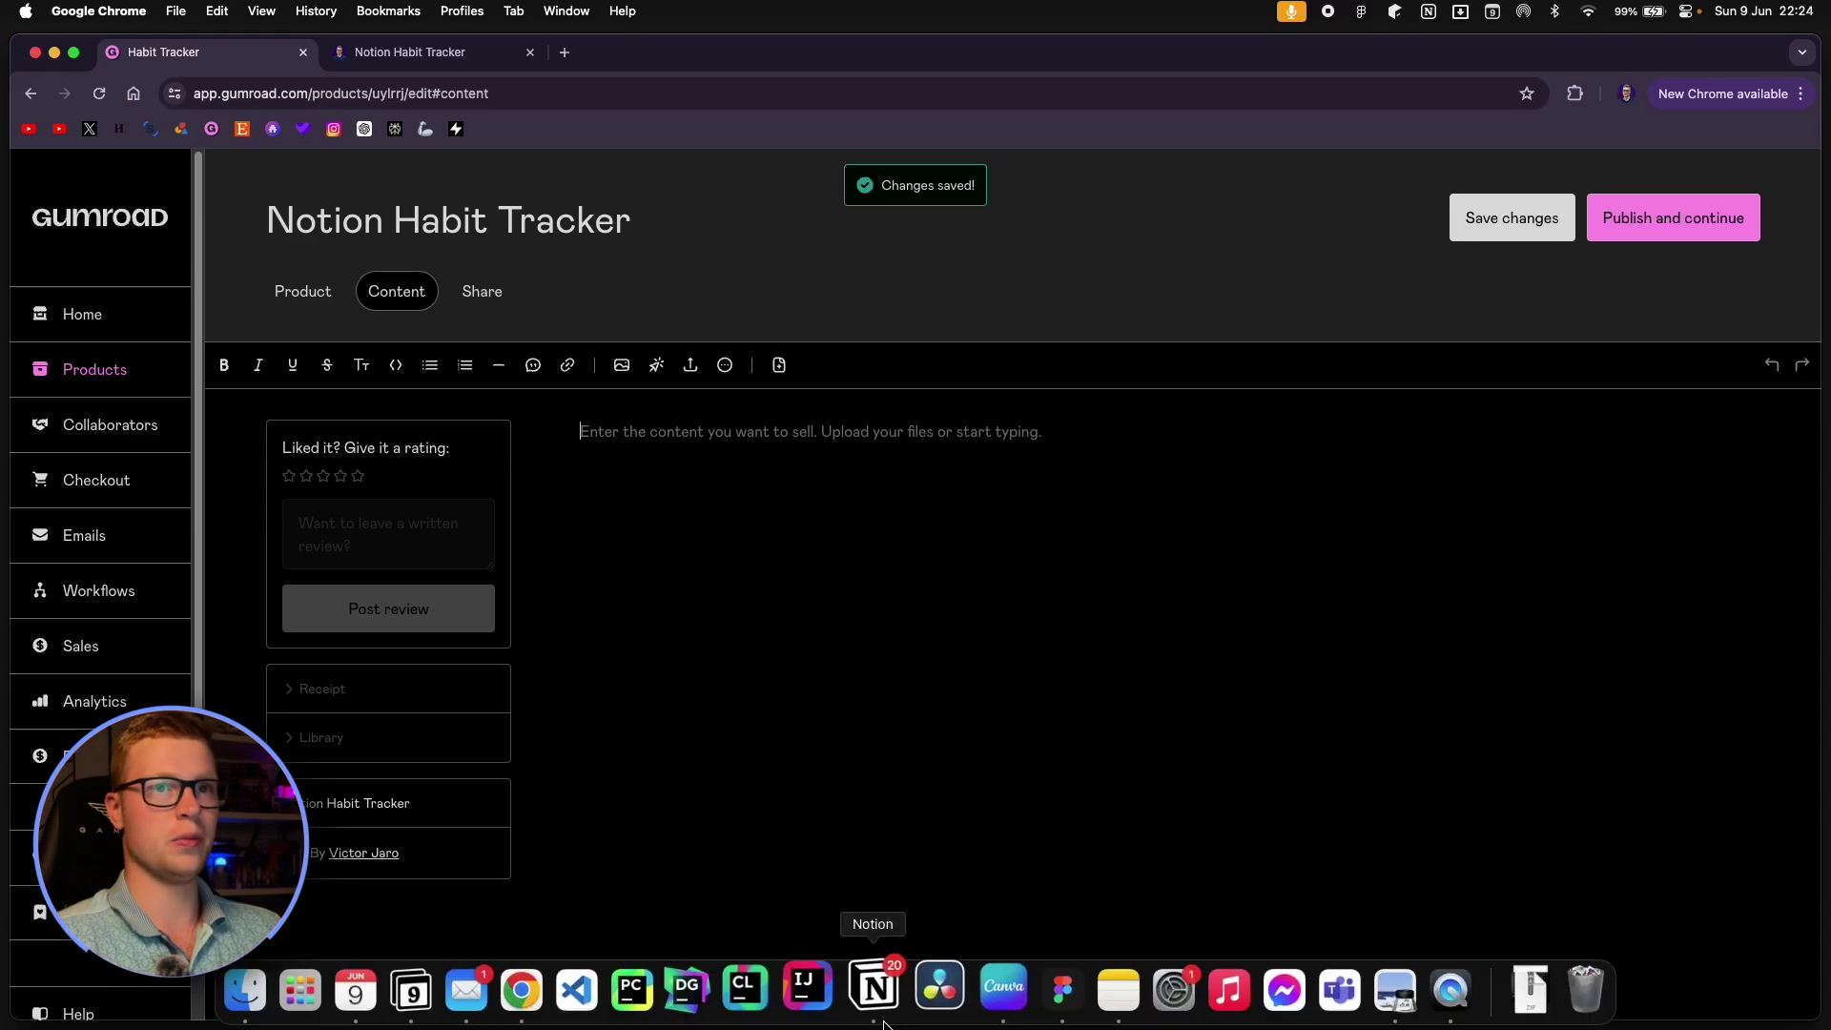
{"action": "left_click", "coordinate": [870, 987]}
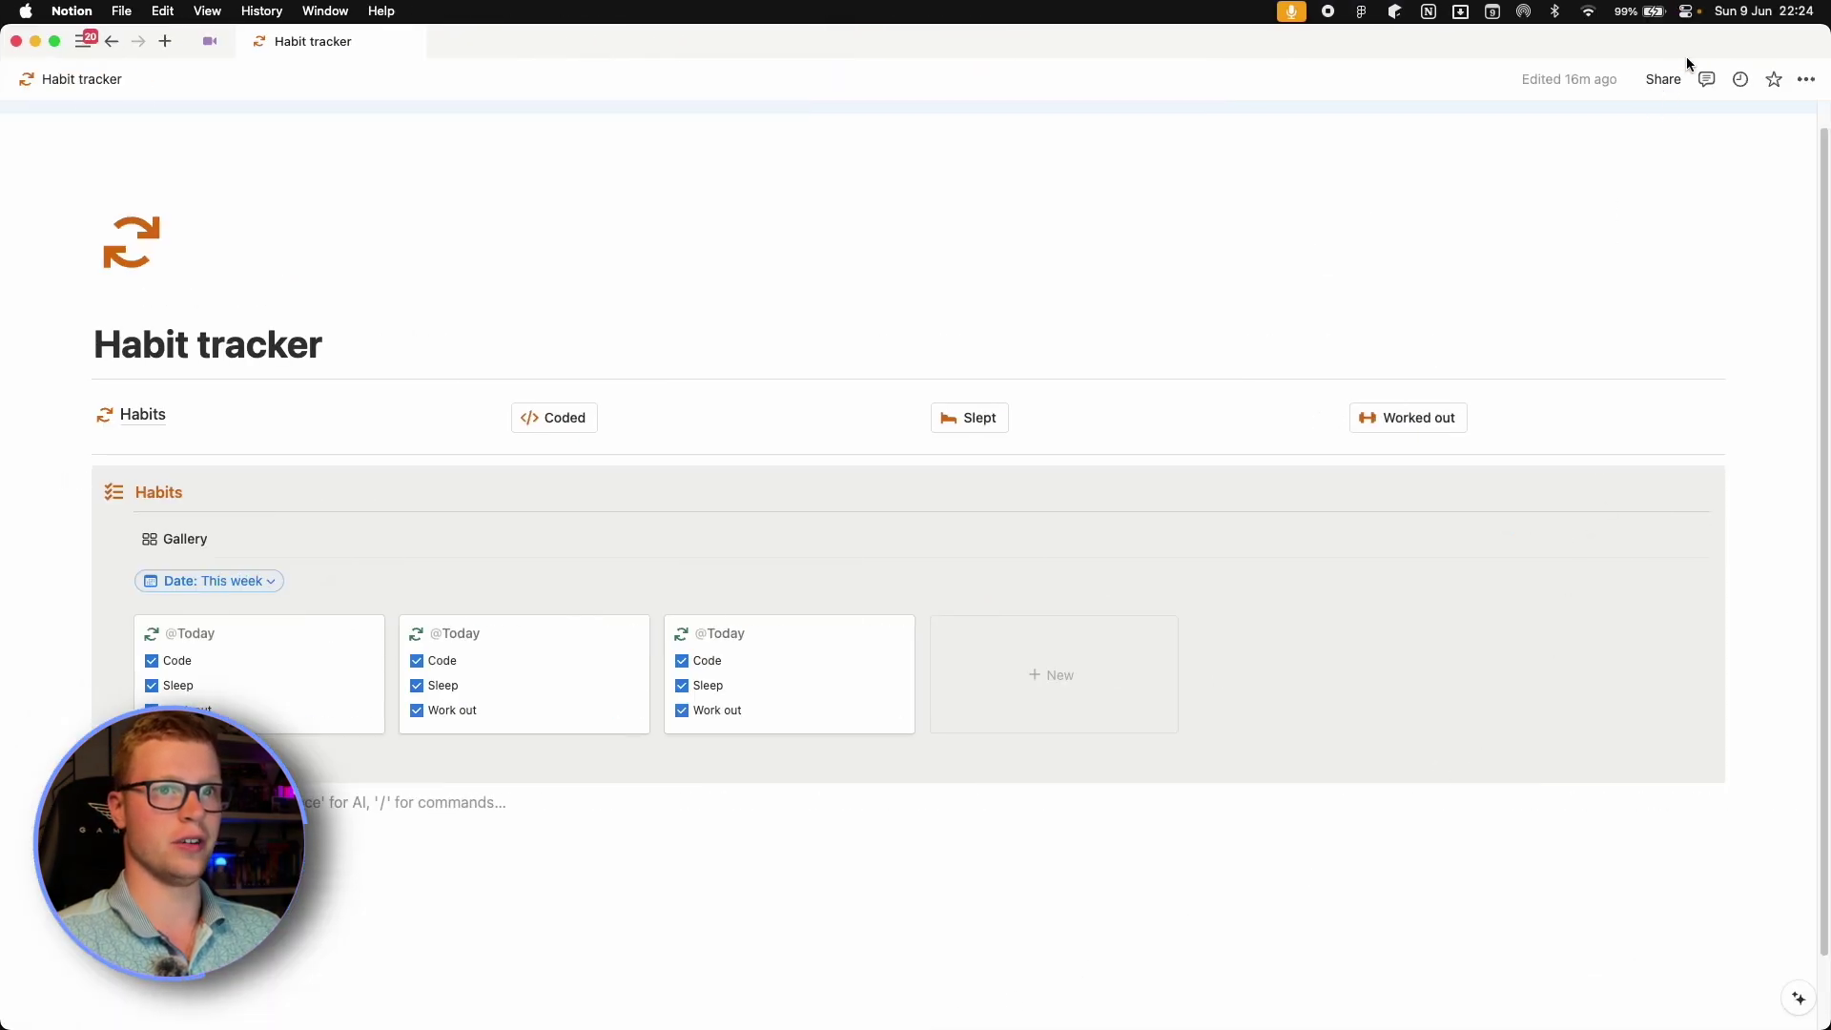
{"action": "left_click", "coordinate": [1667, 79]}
{"action": "left_click", "coordinate": [1451, 118]}
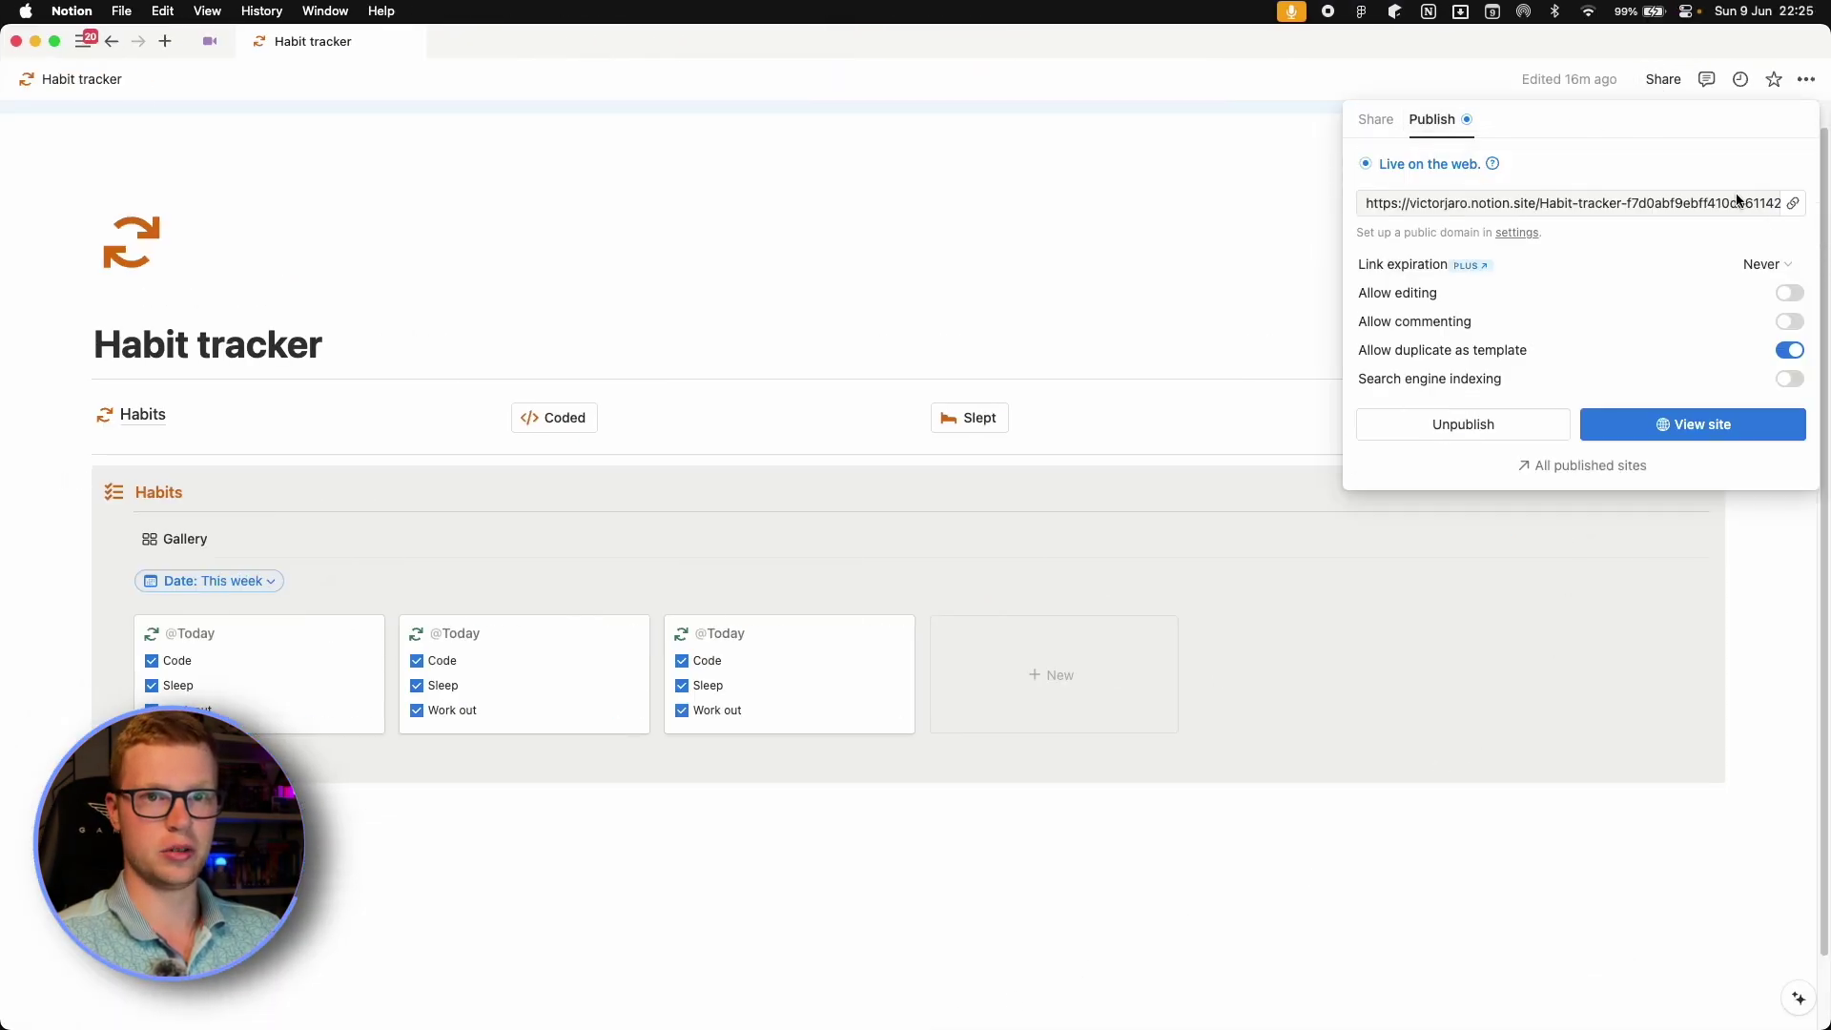
{"action": "left_click", "coordinate": [1786, 206]}
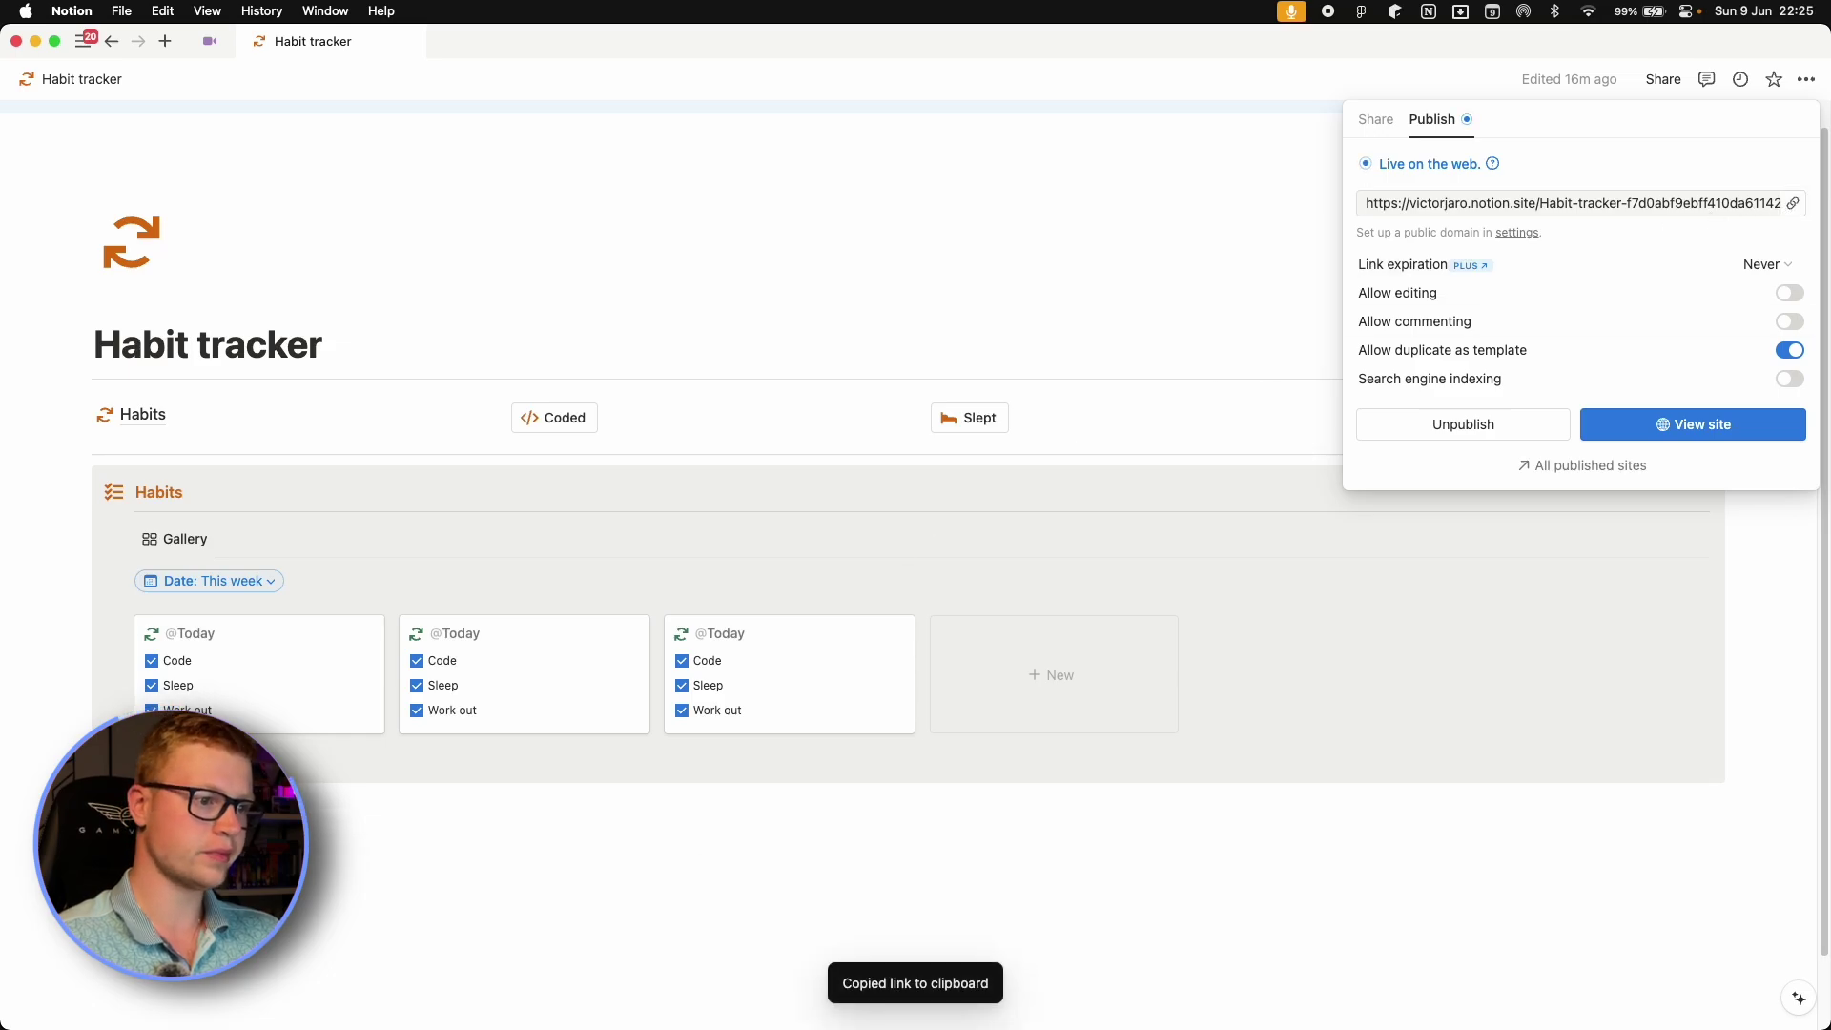
Format the first content line as a medium heading and type the thank-you message.
{"action": "mouse_move", "coordinate": [610, 1018]}
{"action": "left_click", "coordinate": [540, 990]}
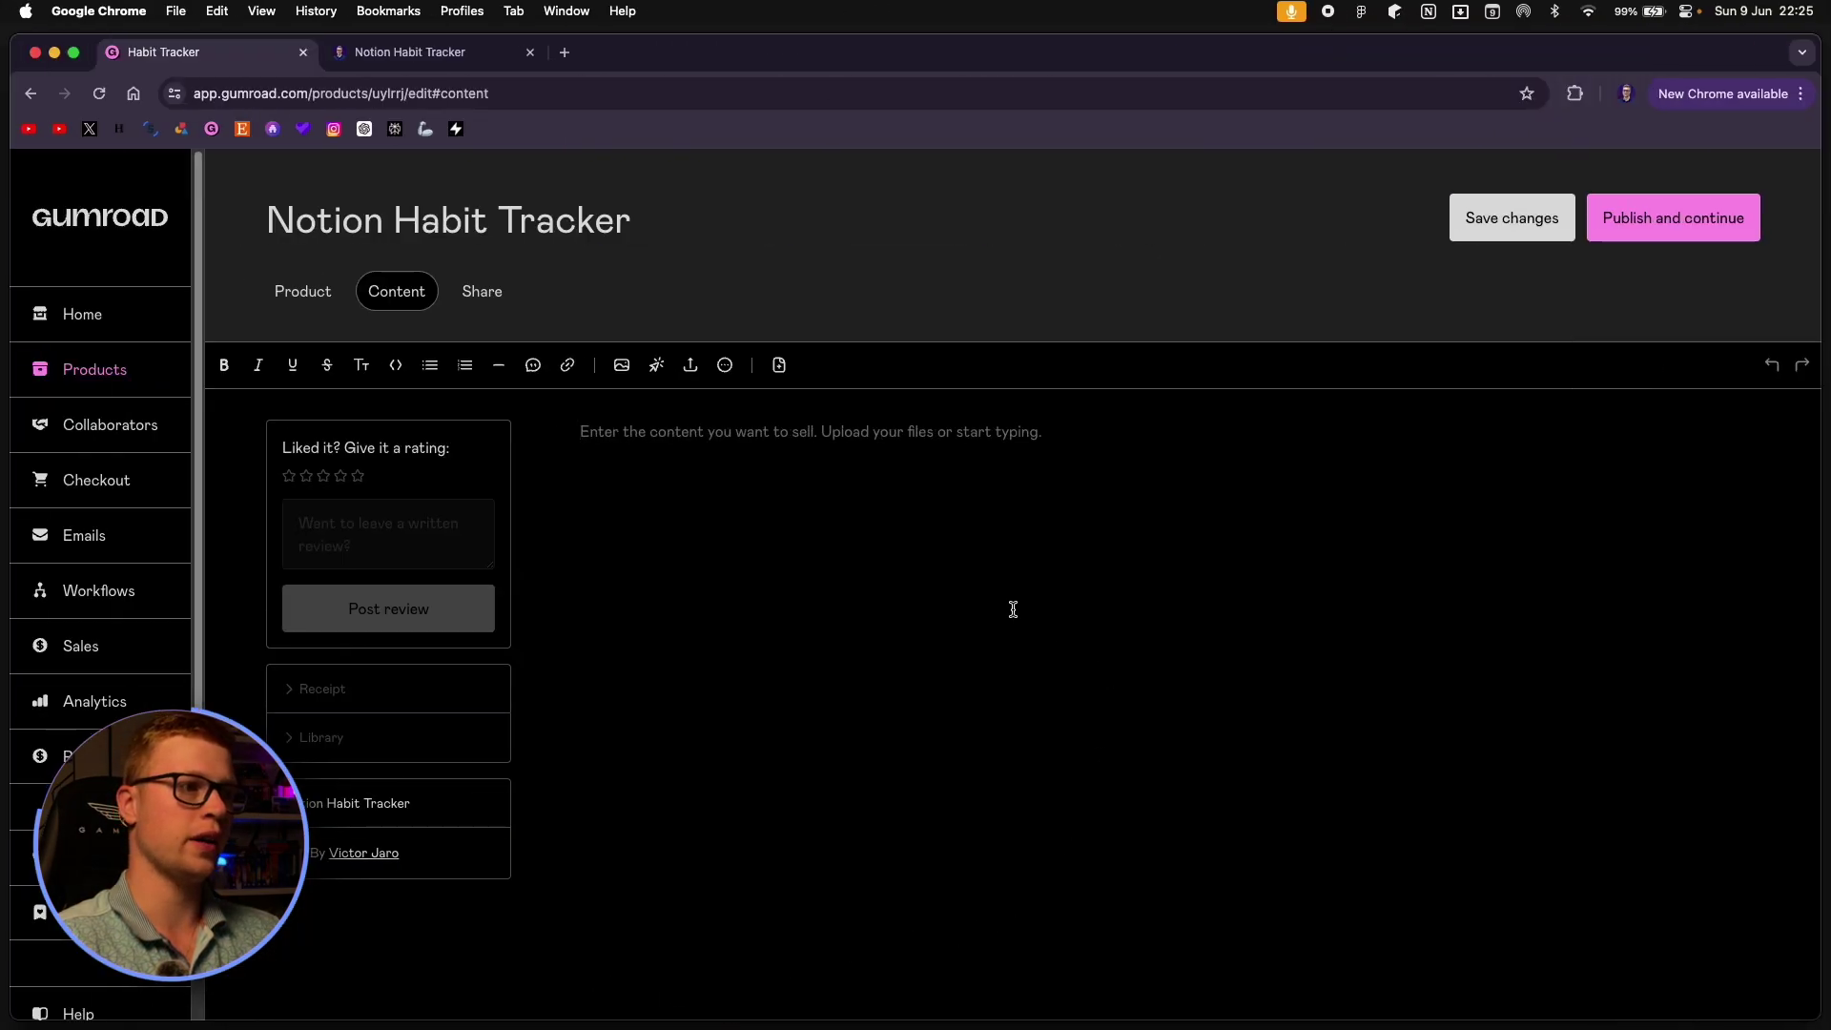
{"action": "left_click", "coordinate": [567, 365]}
{"action": "left_click", "coordinate": [868, 415]}
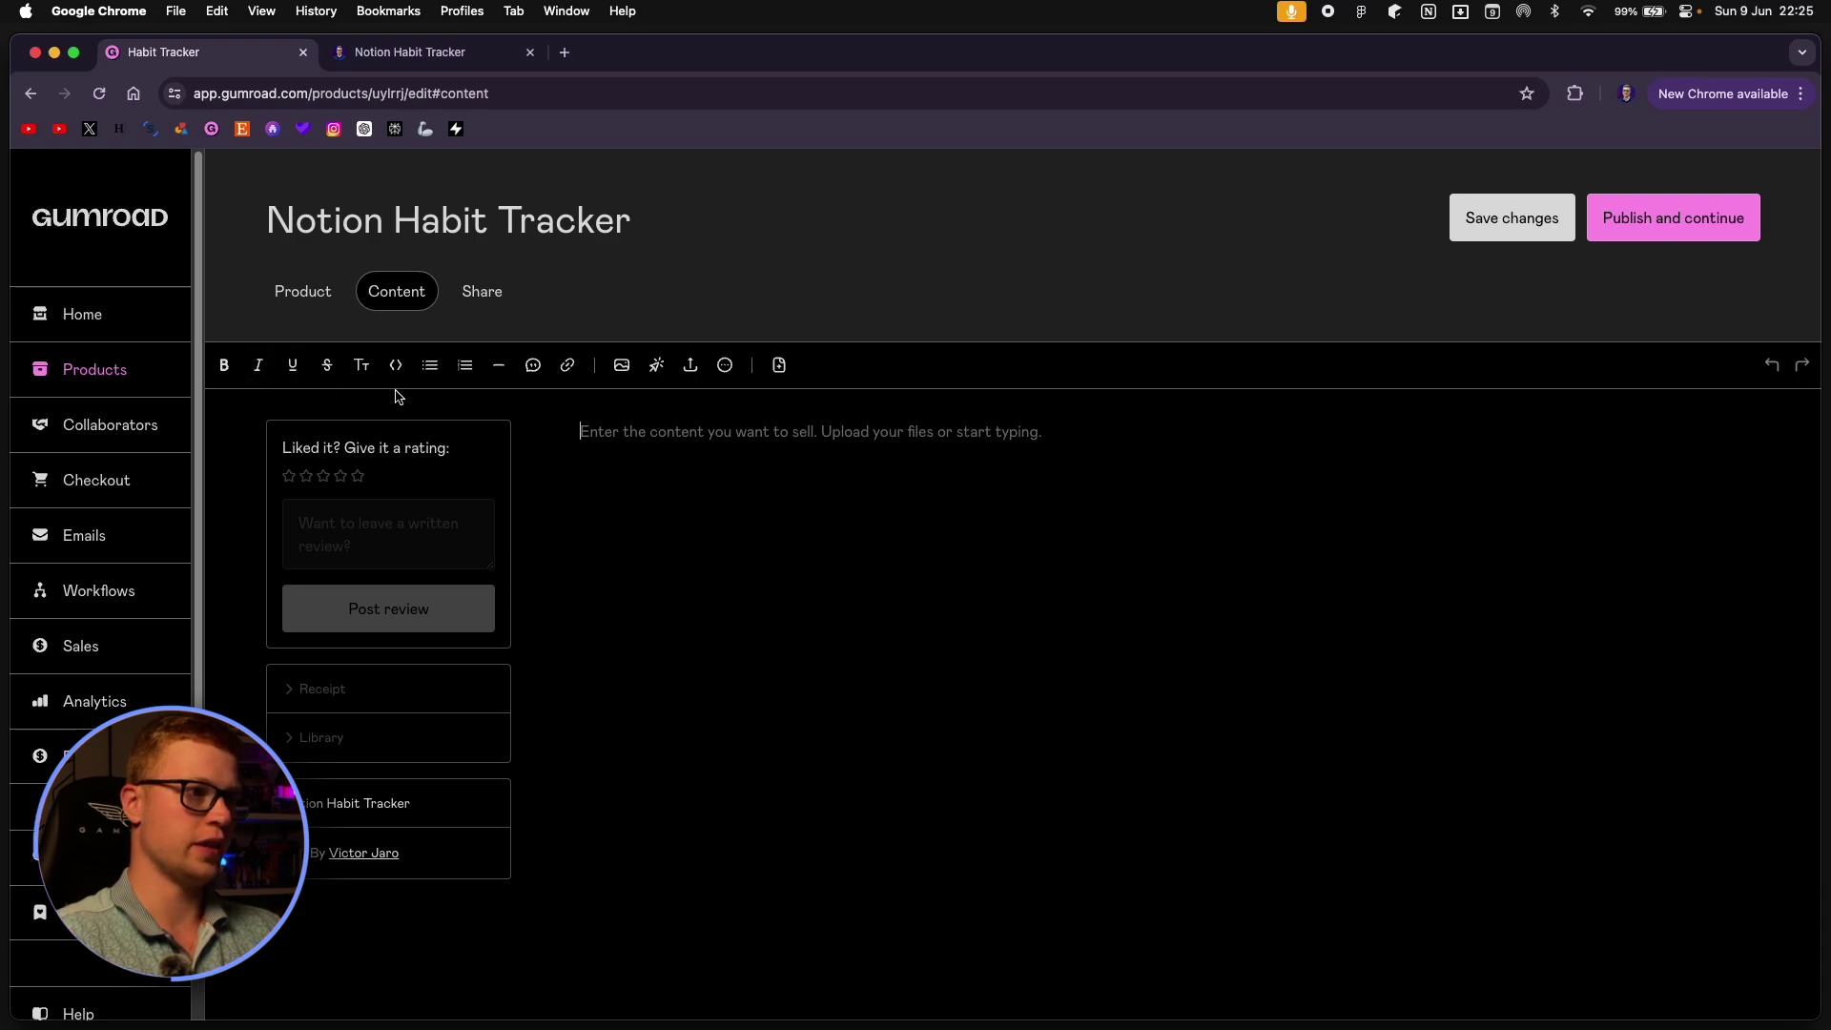
{"action": "left_click", "coordinate": [361, 372]}
{"action": "left_click", "coordinate": [434, 433]}
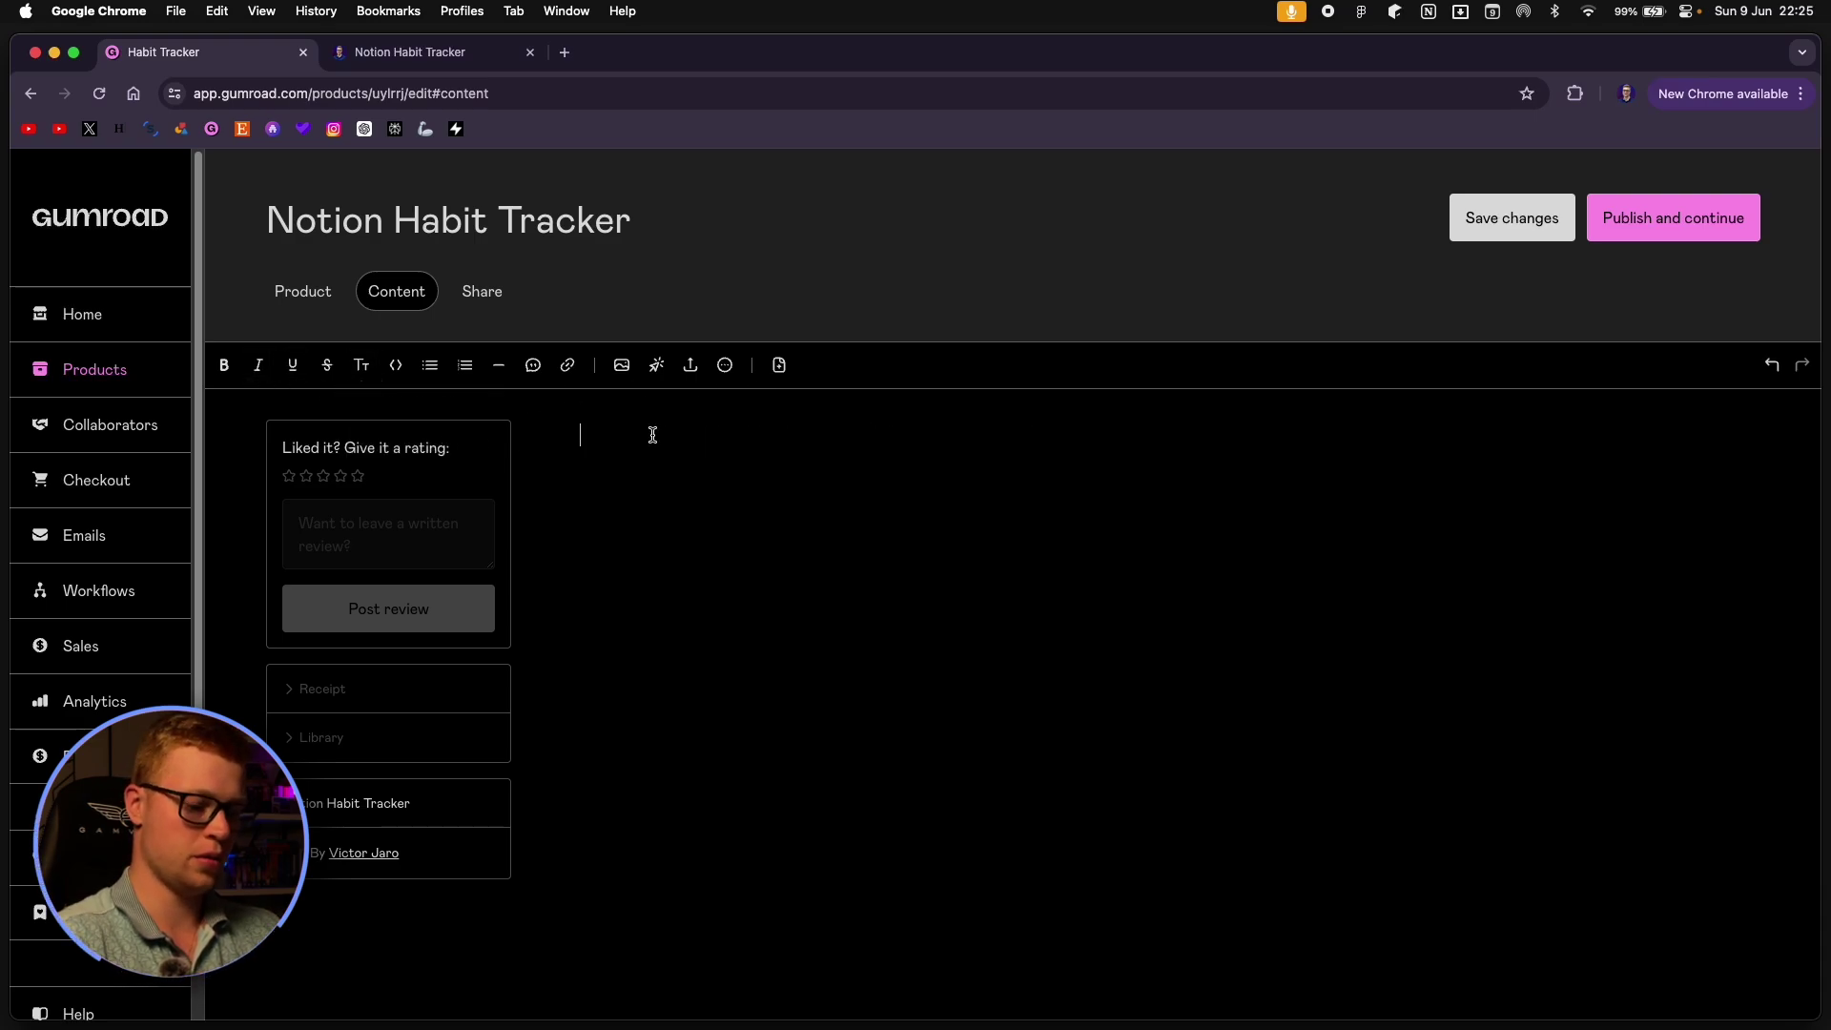
{"action": "type", "text": "Thank"}
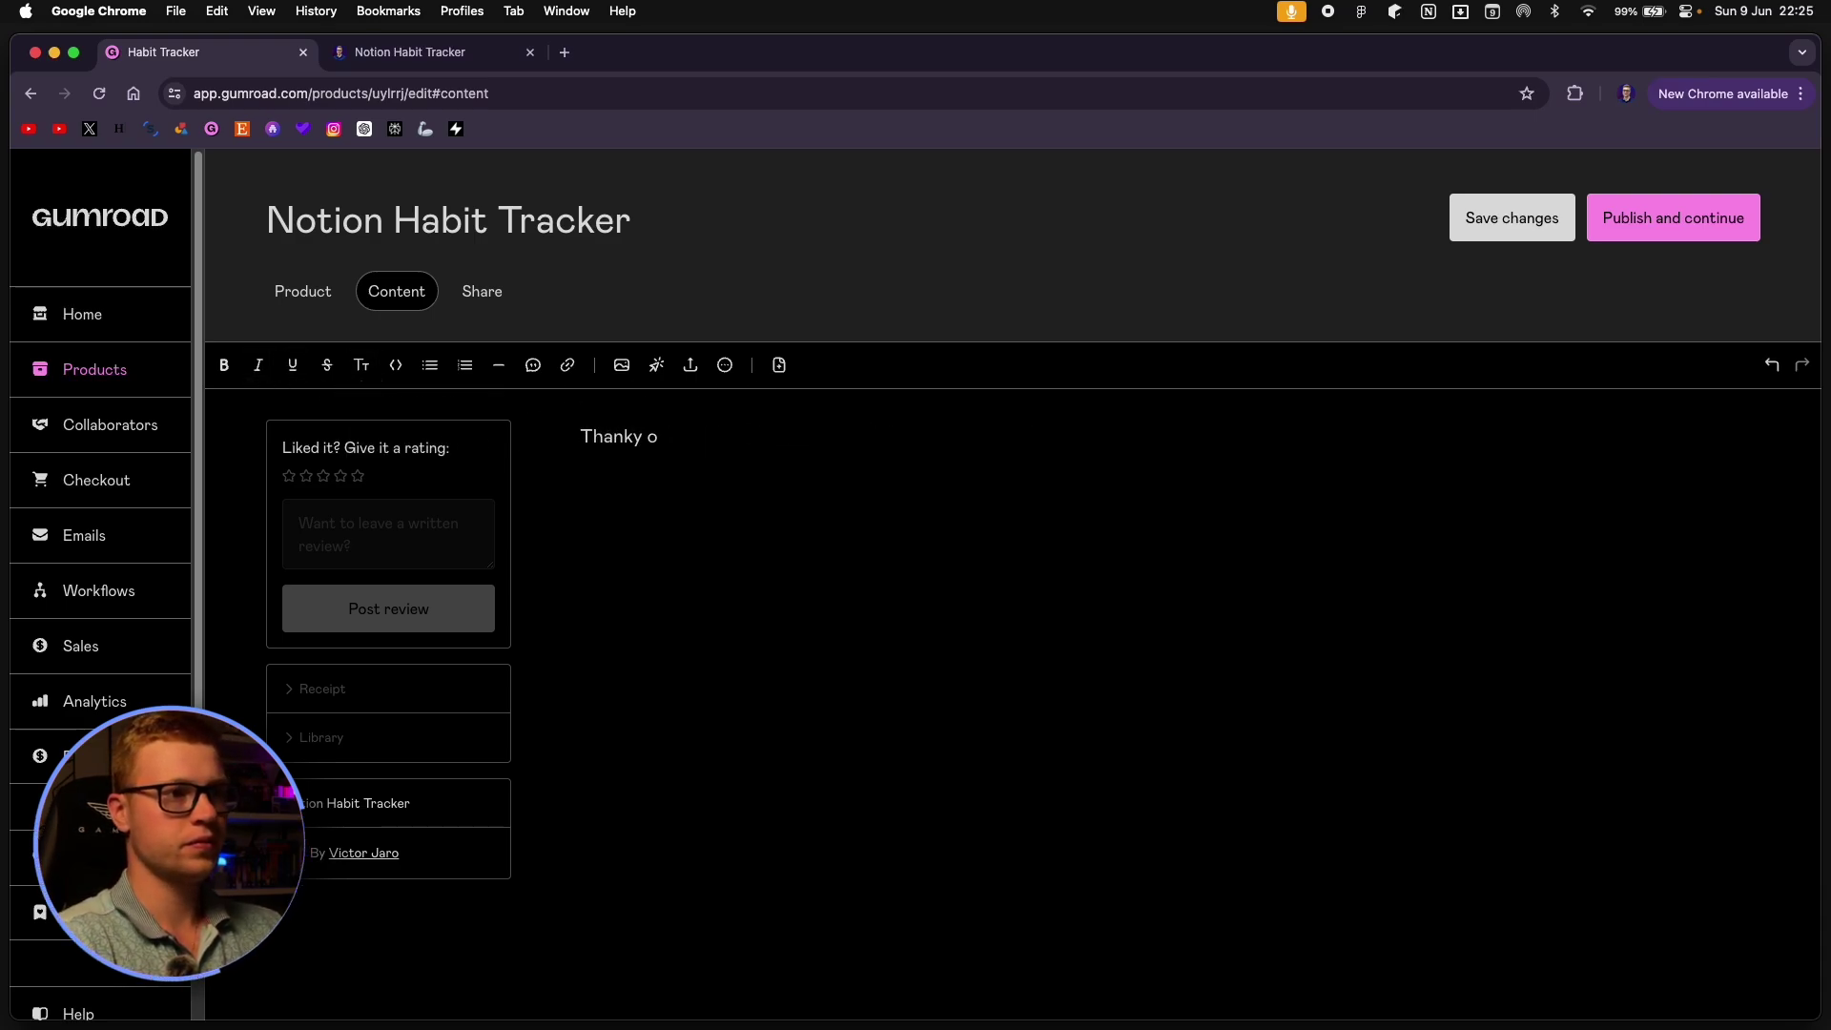
{"action": "type", "text": " you for down"}
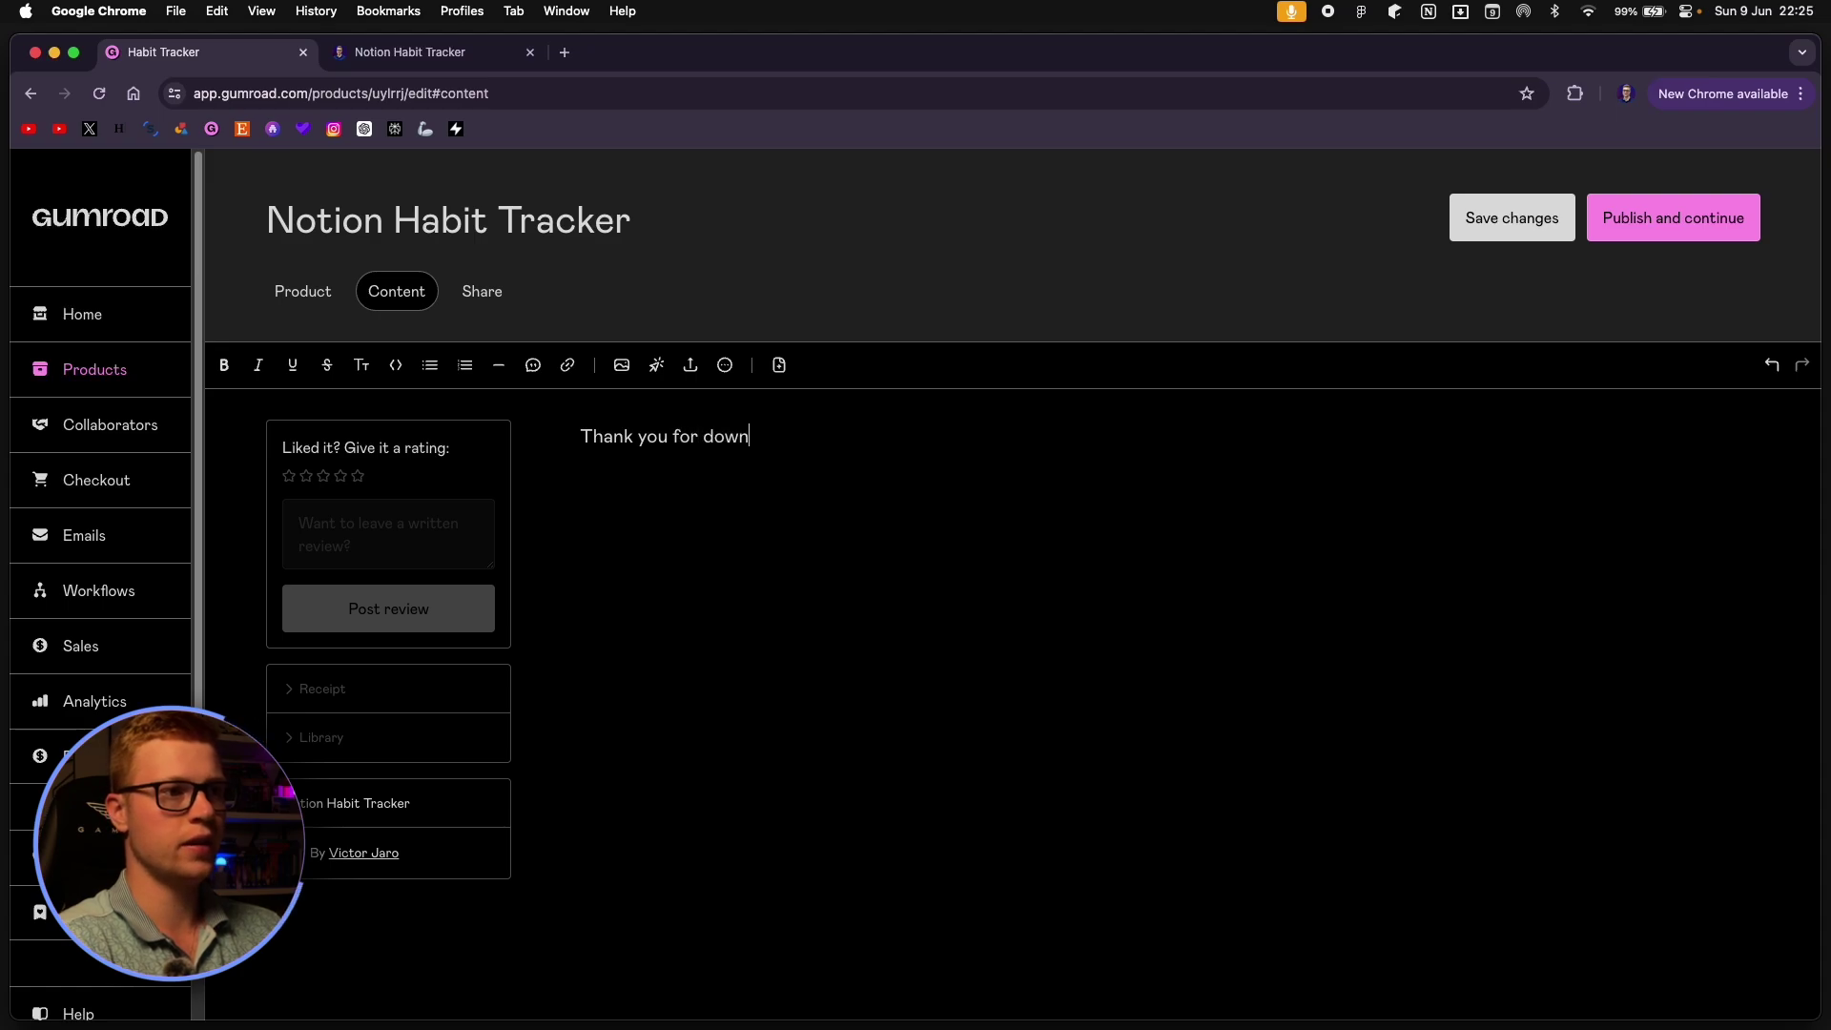
{"action": "type", "text": "loading"}
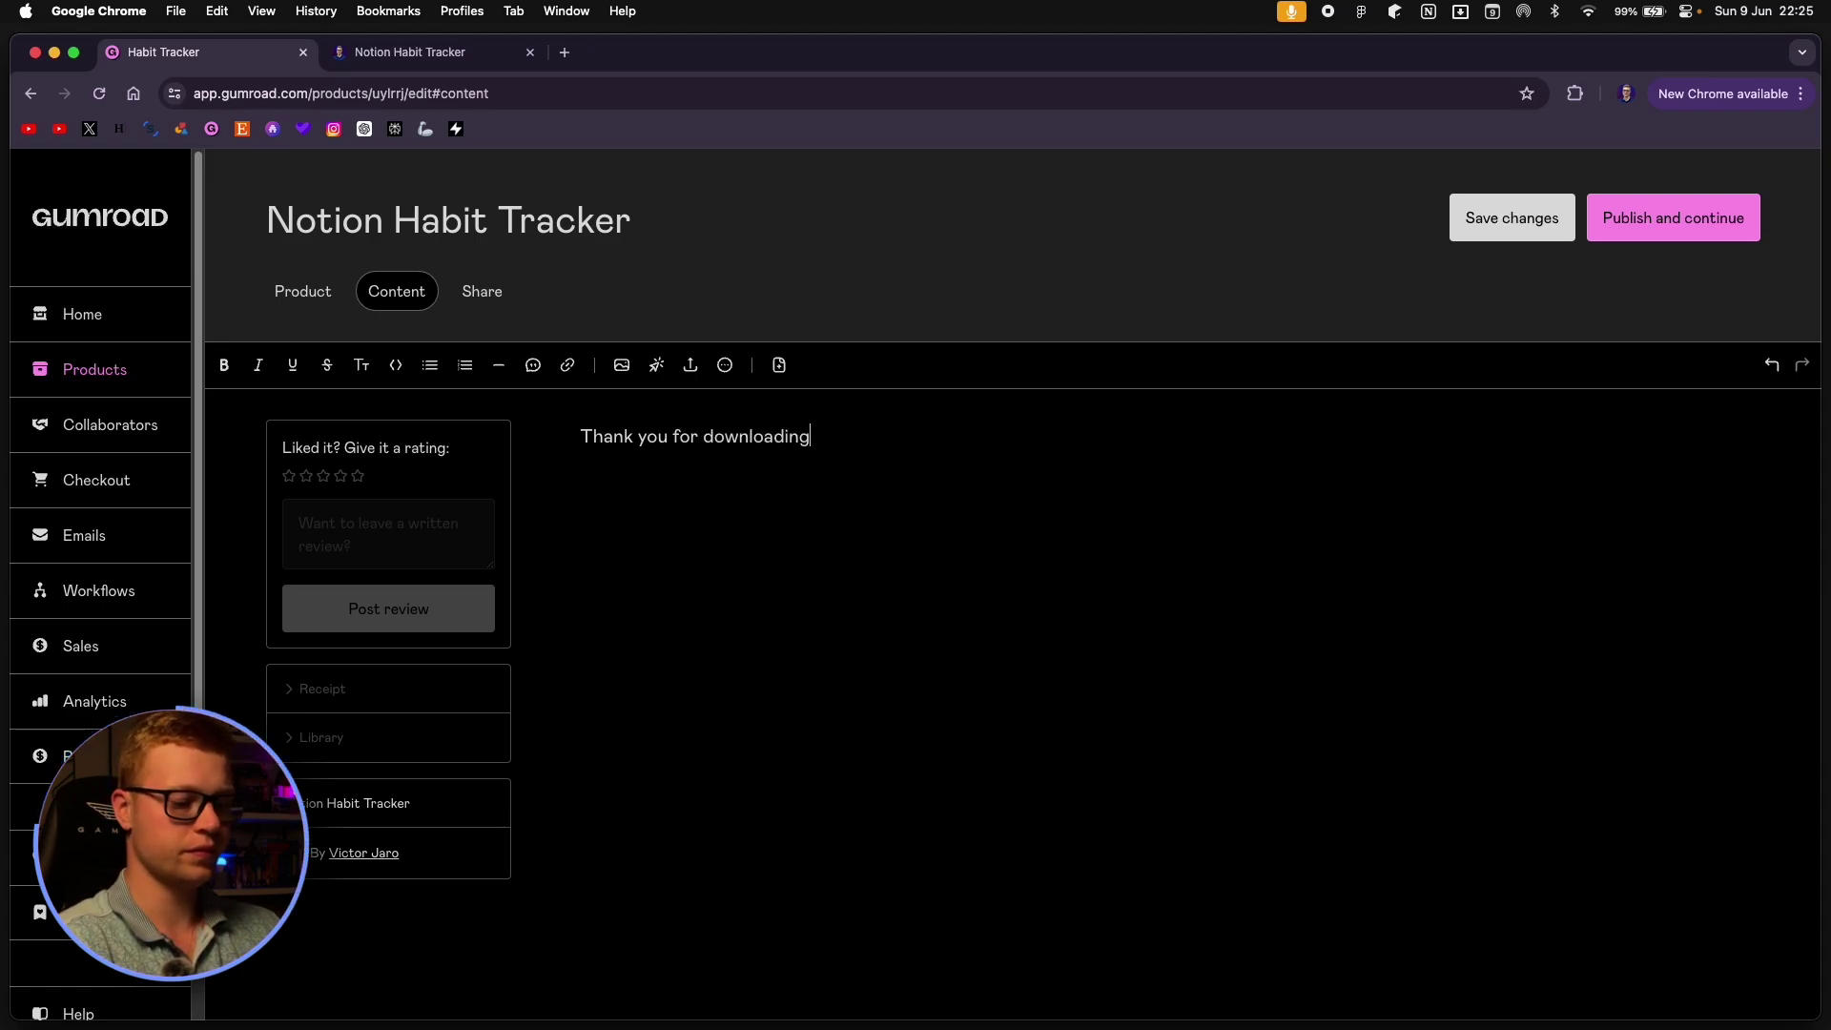
{"action": "type", "text": "hthe tempalte!"}
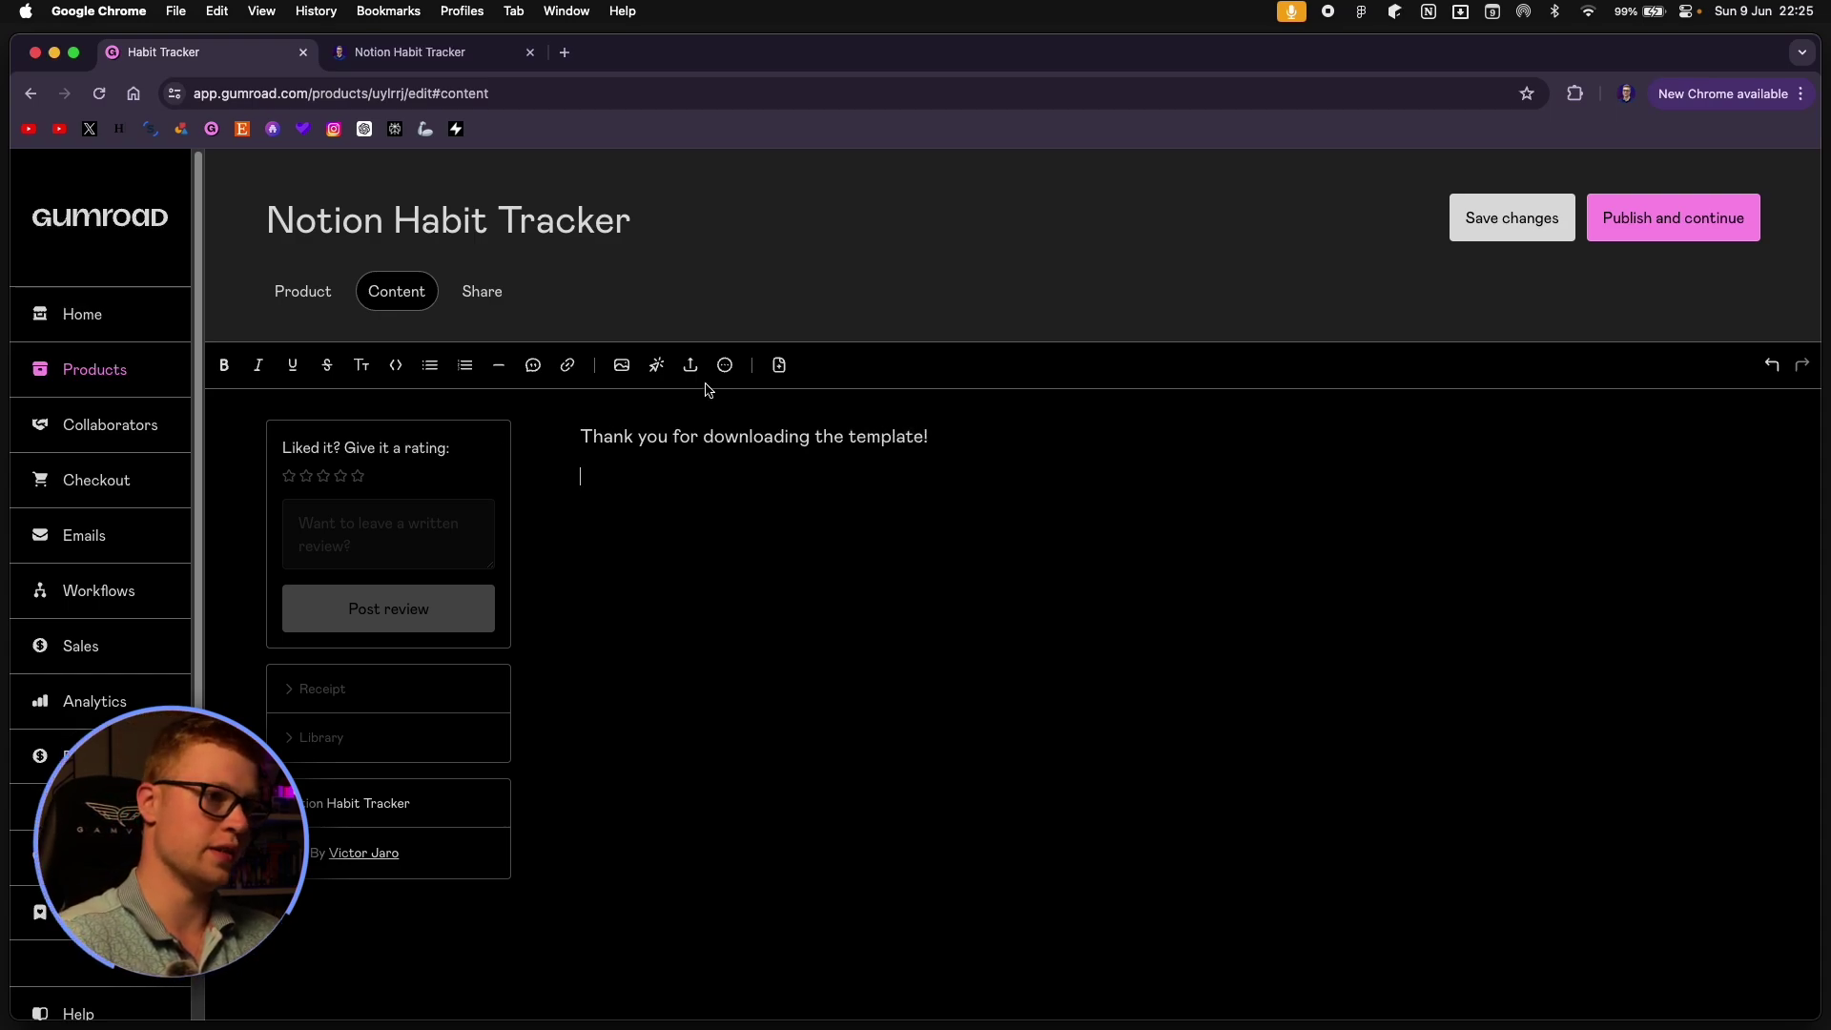
Insert a 'Get template!' button linked to the pasted Notion page URL.
{"action": "left_click", "coordinate": [656, 365]}
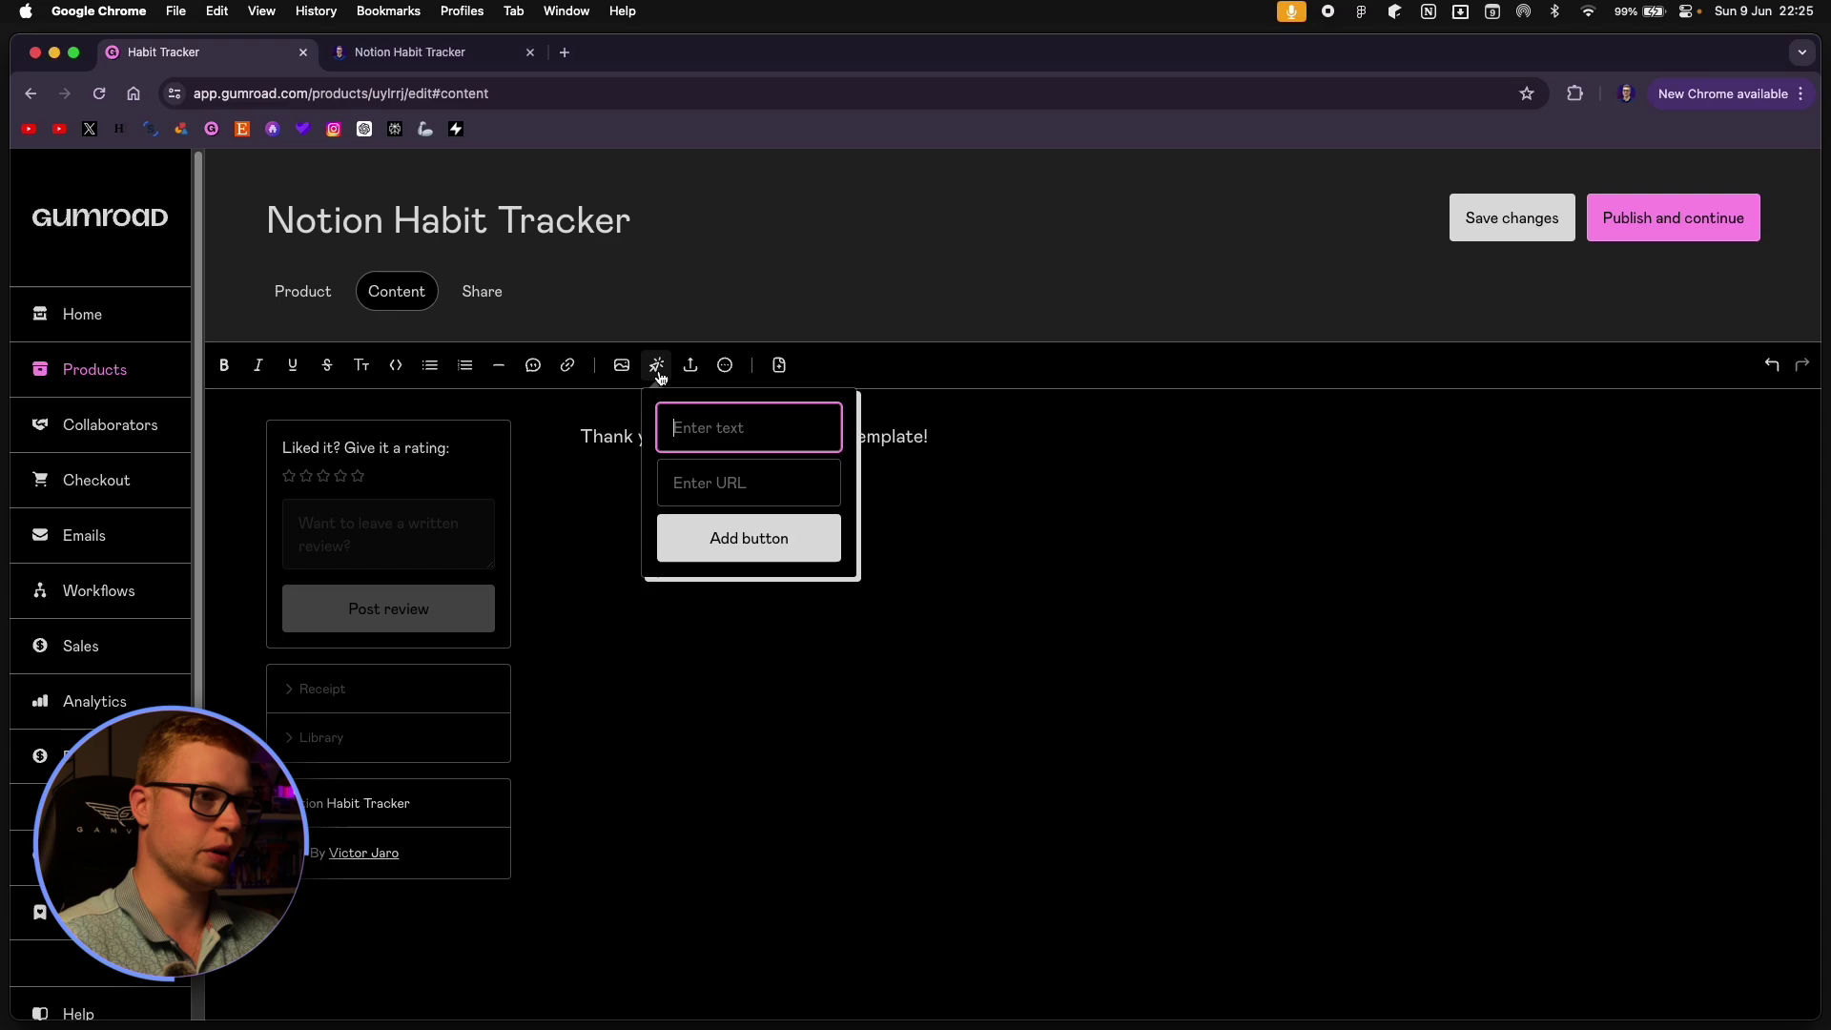
{"action": "left_click", "coordinate": [784, 488]}
{"action": "left_click", "coordinate": [751, 422]}
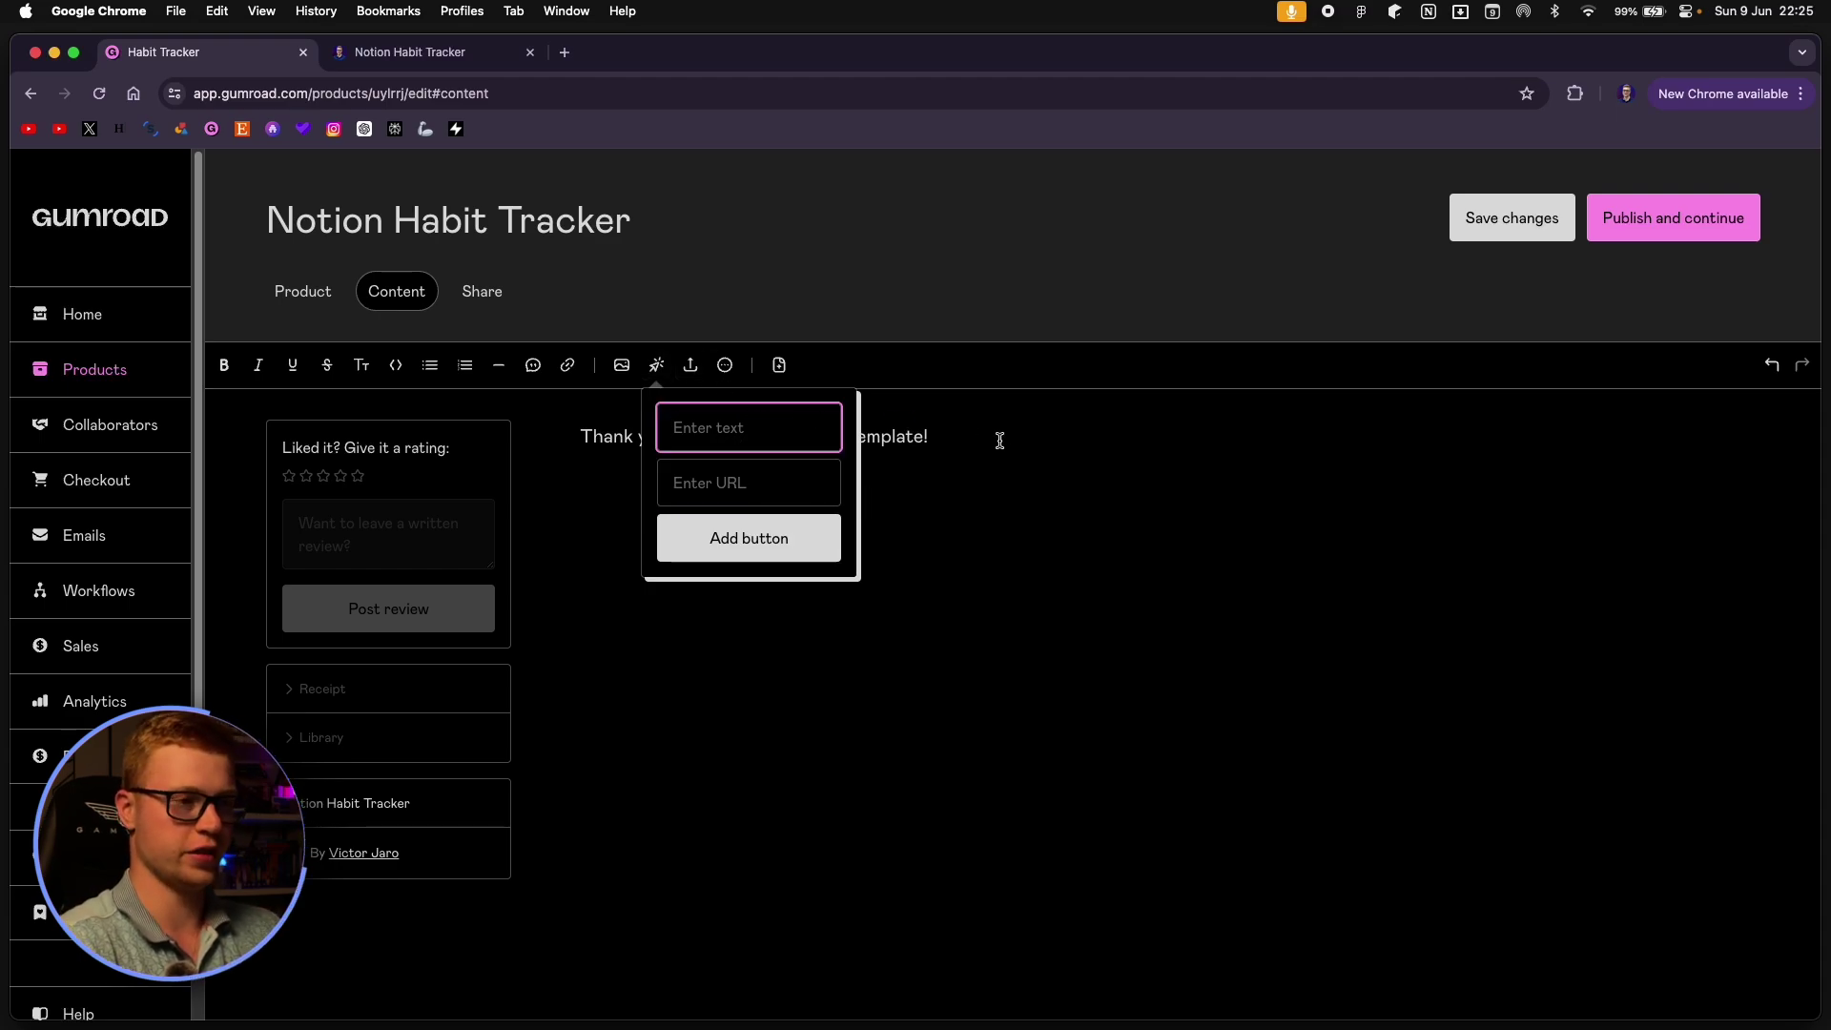
{"action": "type", "text": "Get template"}
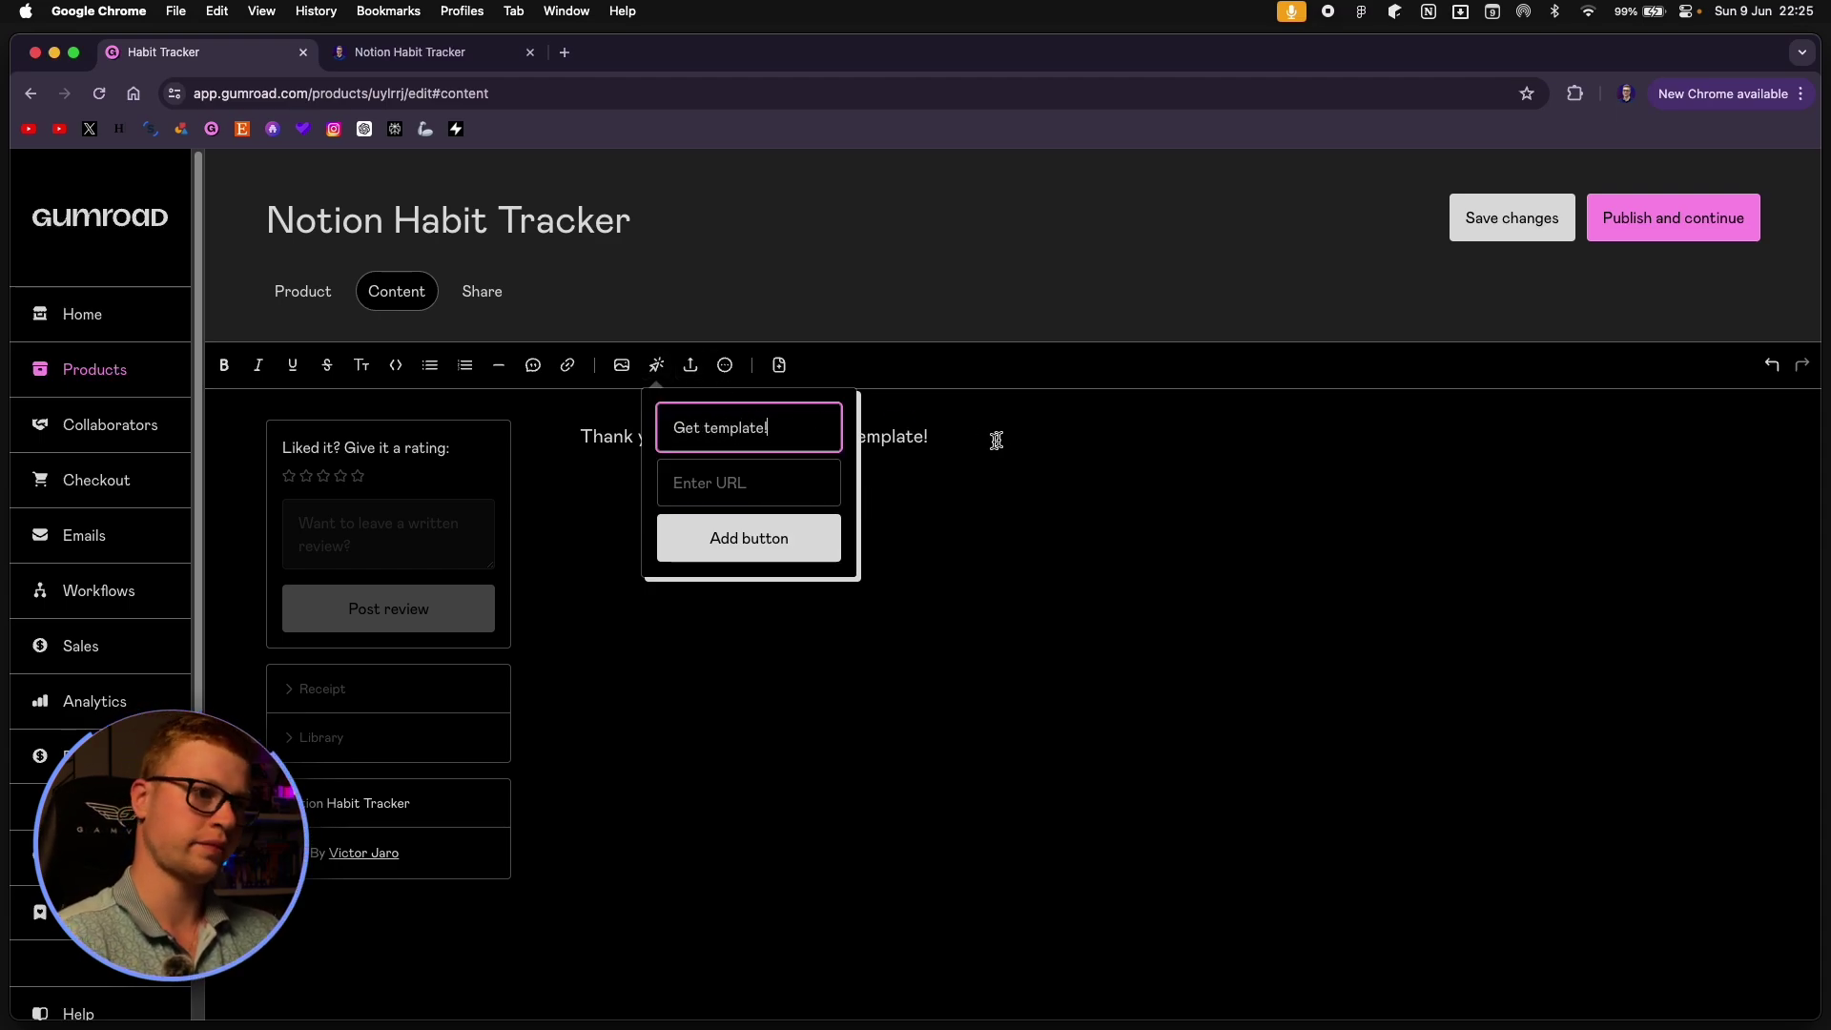
{"action": "type", "text": "!"}
{"action": "left_click", "coordinate": [818, 484]}
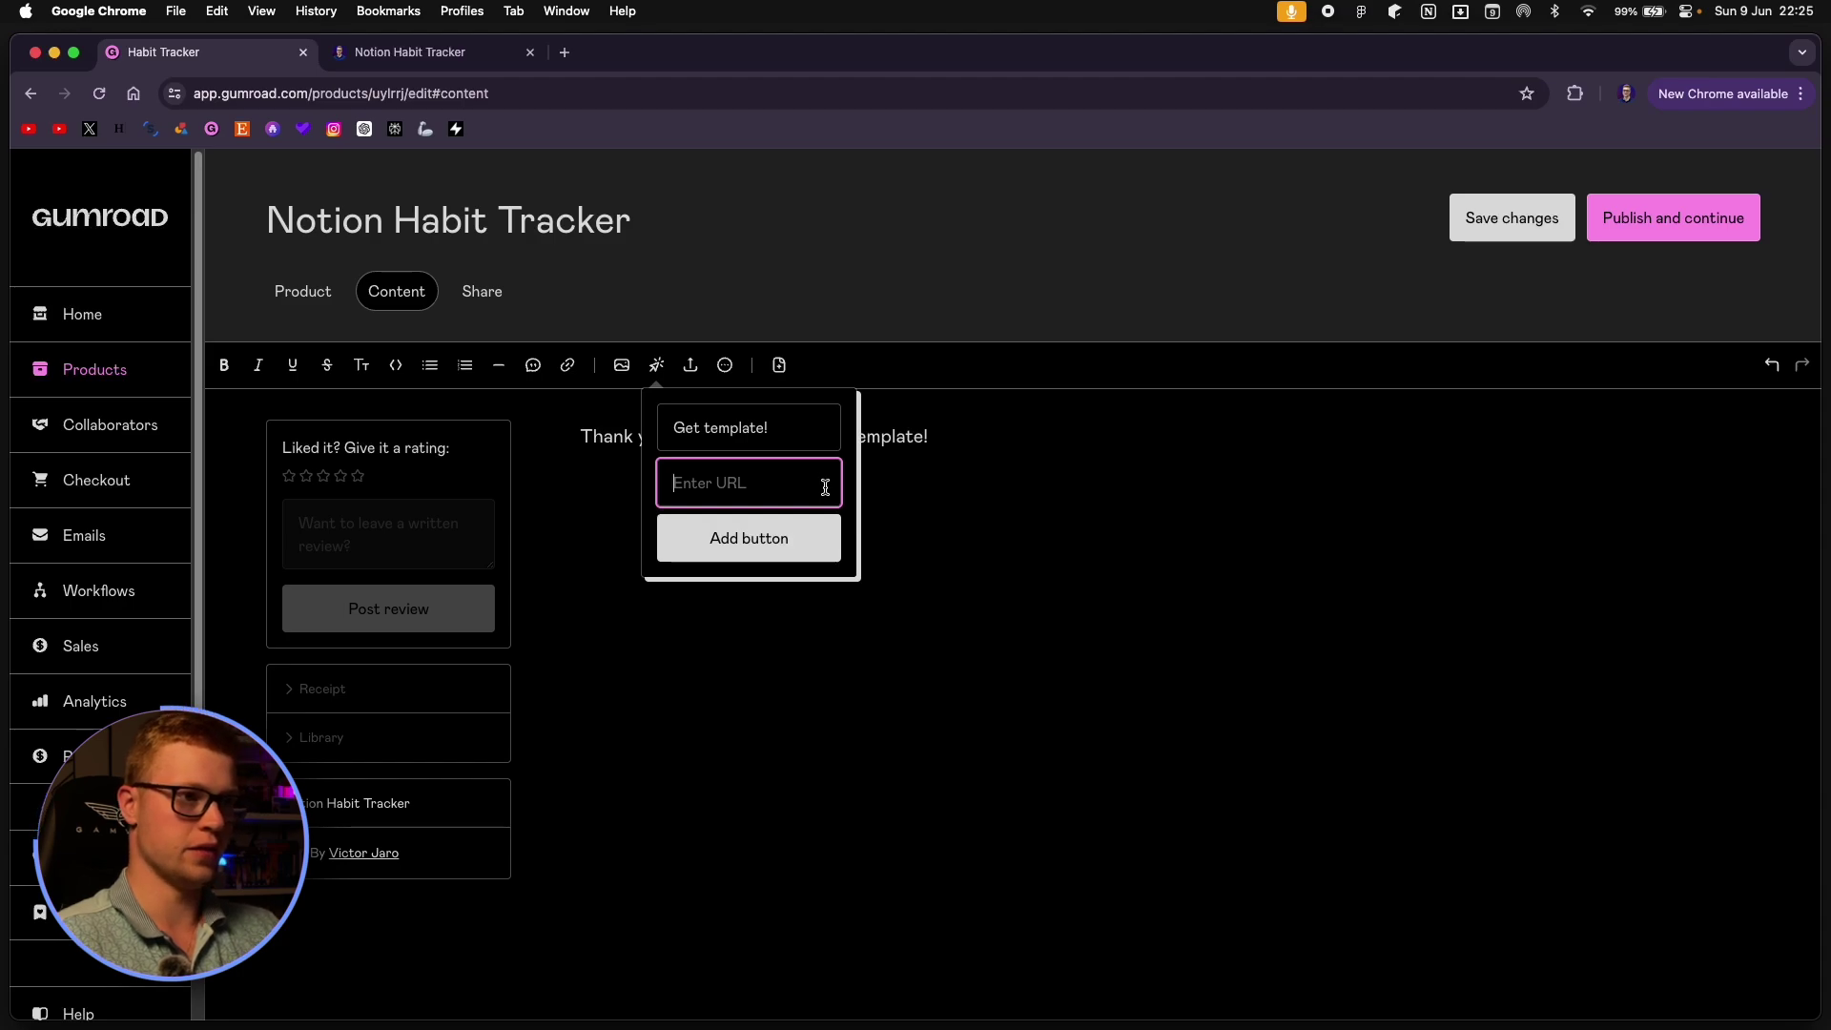
{"action": "key", "text": "super+v"}
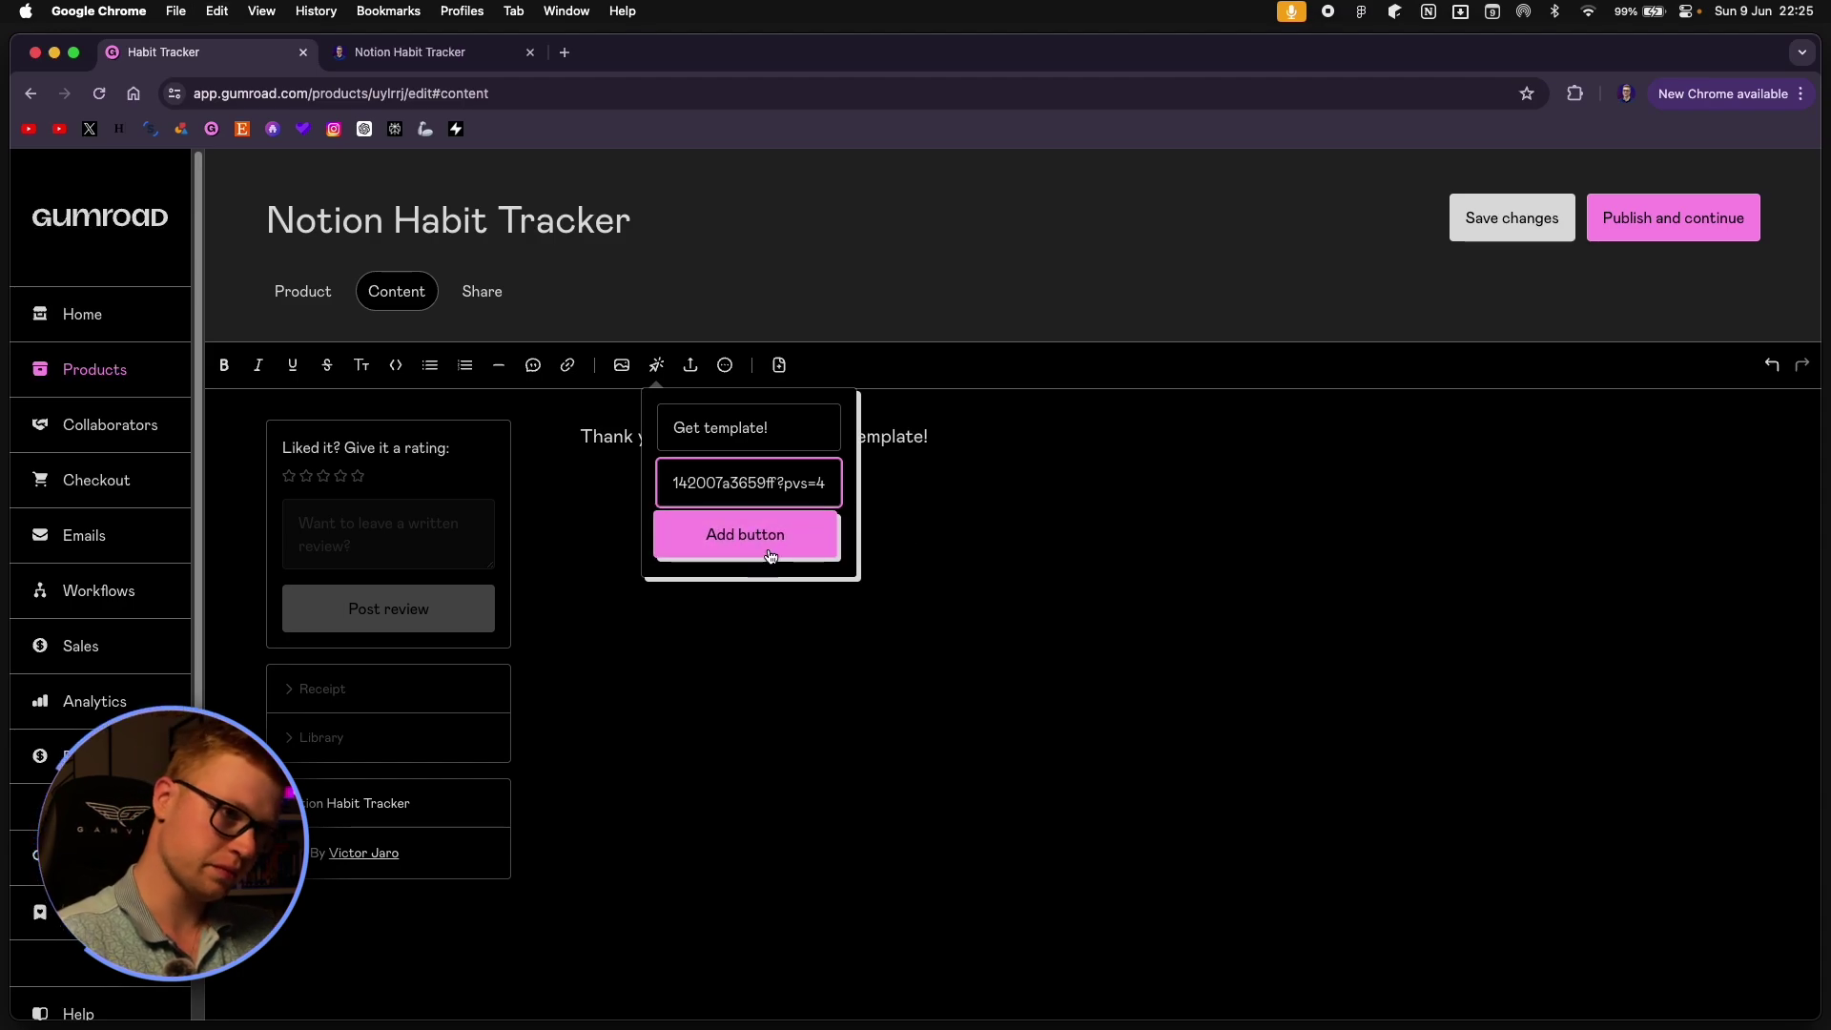
{"action": "left_click", "coordinate": [766, 546]}
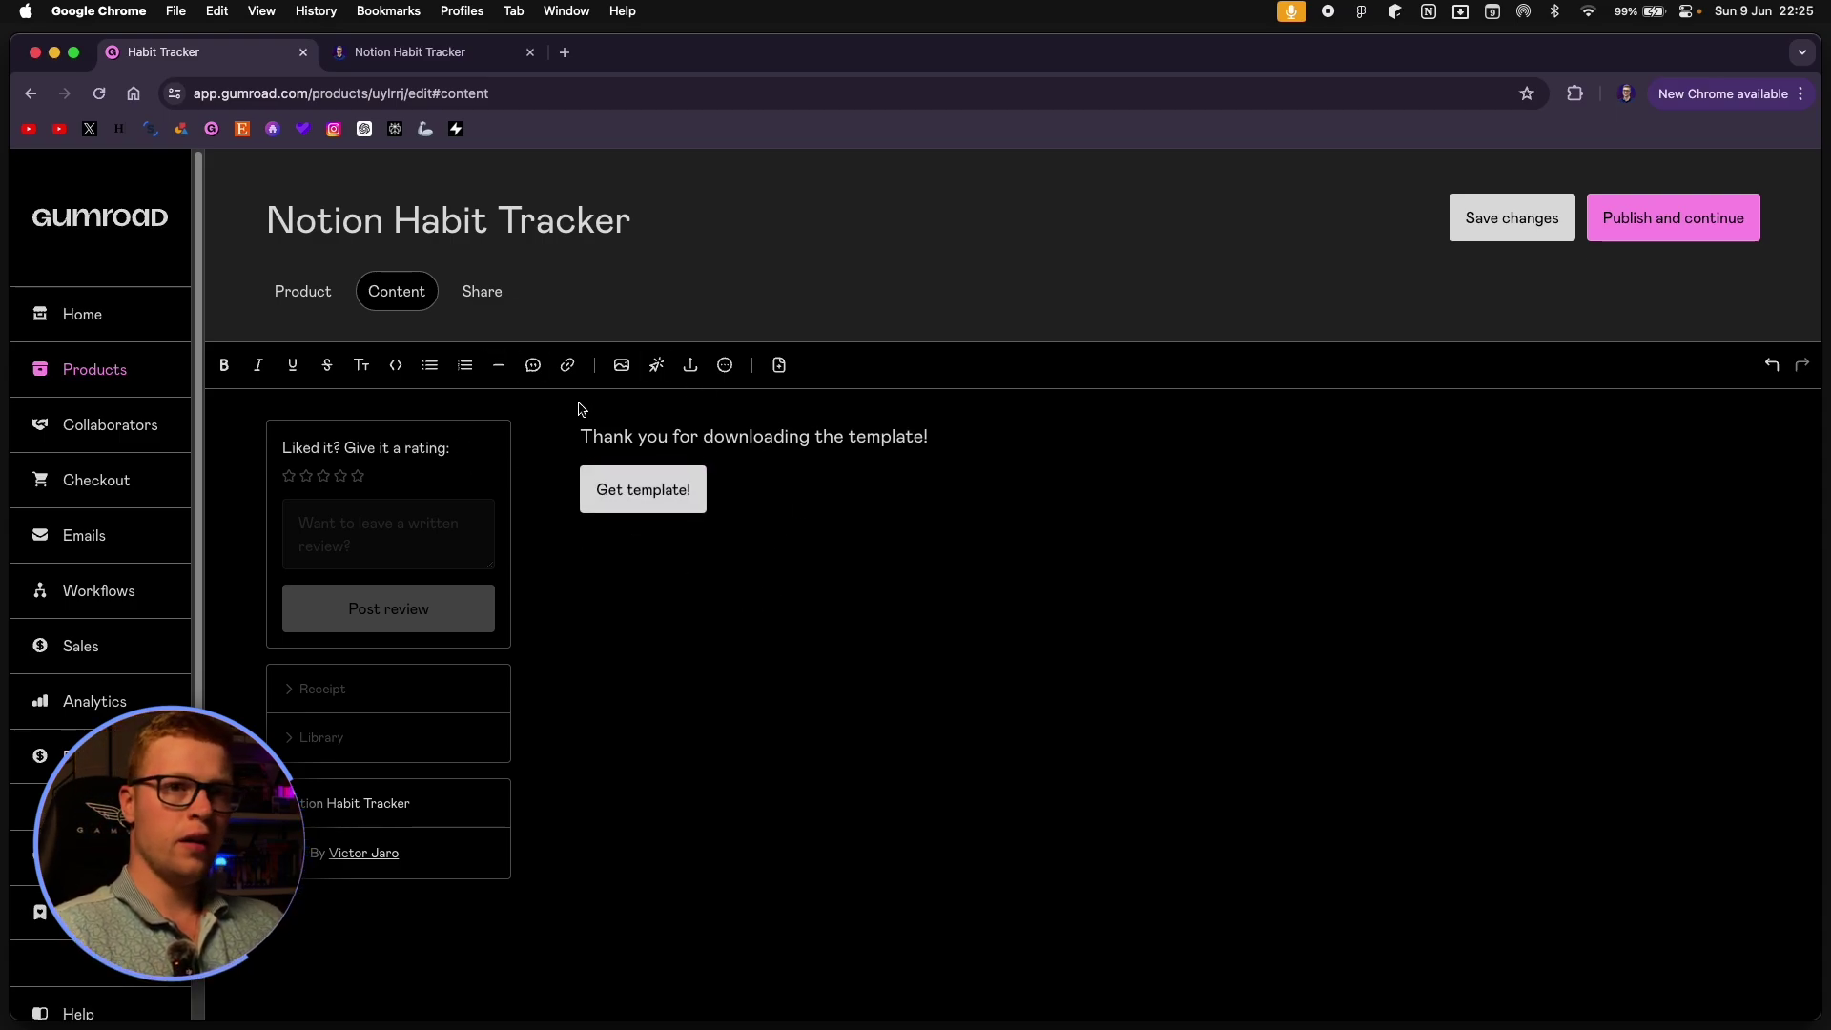
Publish the product and leave its Gumroad Discover category as Other.
{"action": "left_click", "coordinate": [483, 292]}
{"action": "left_click", "coordinate": [1708, 222]}
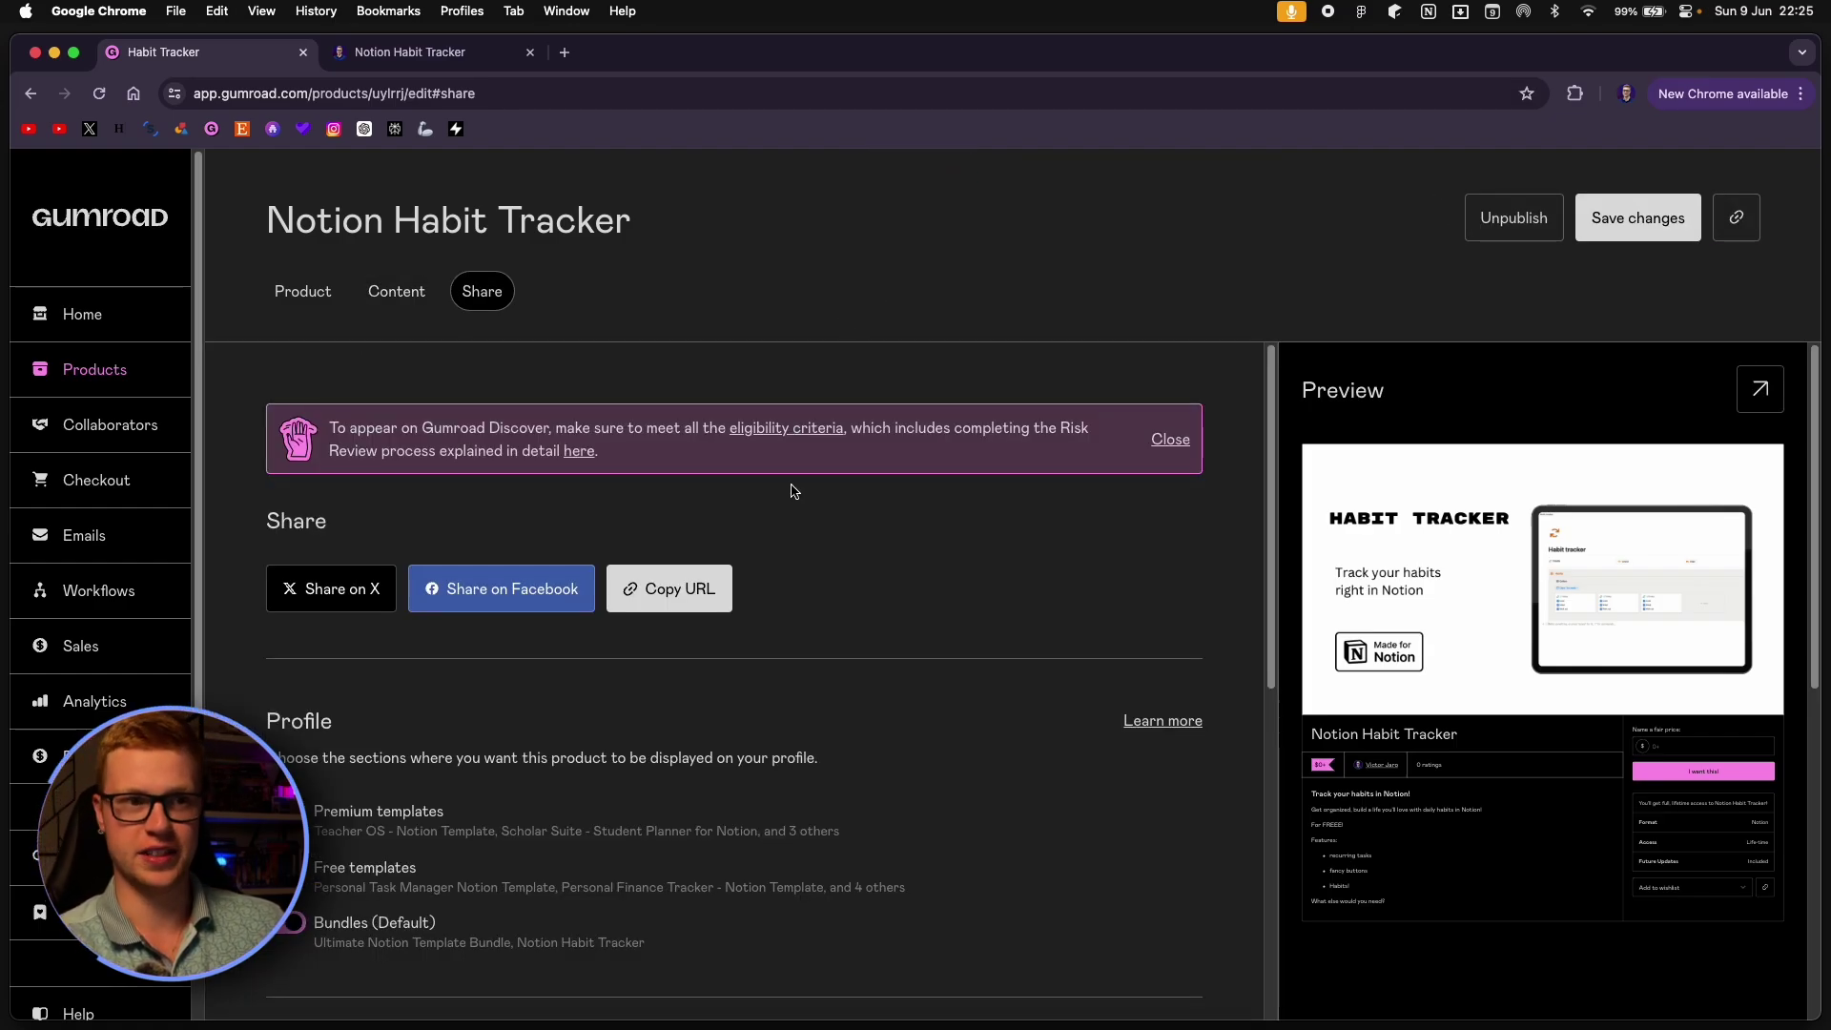
{"action": "scroll", "coordinate": [790, 490], "scroll_direction": "down", "scroll_amount": 3}
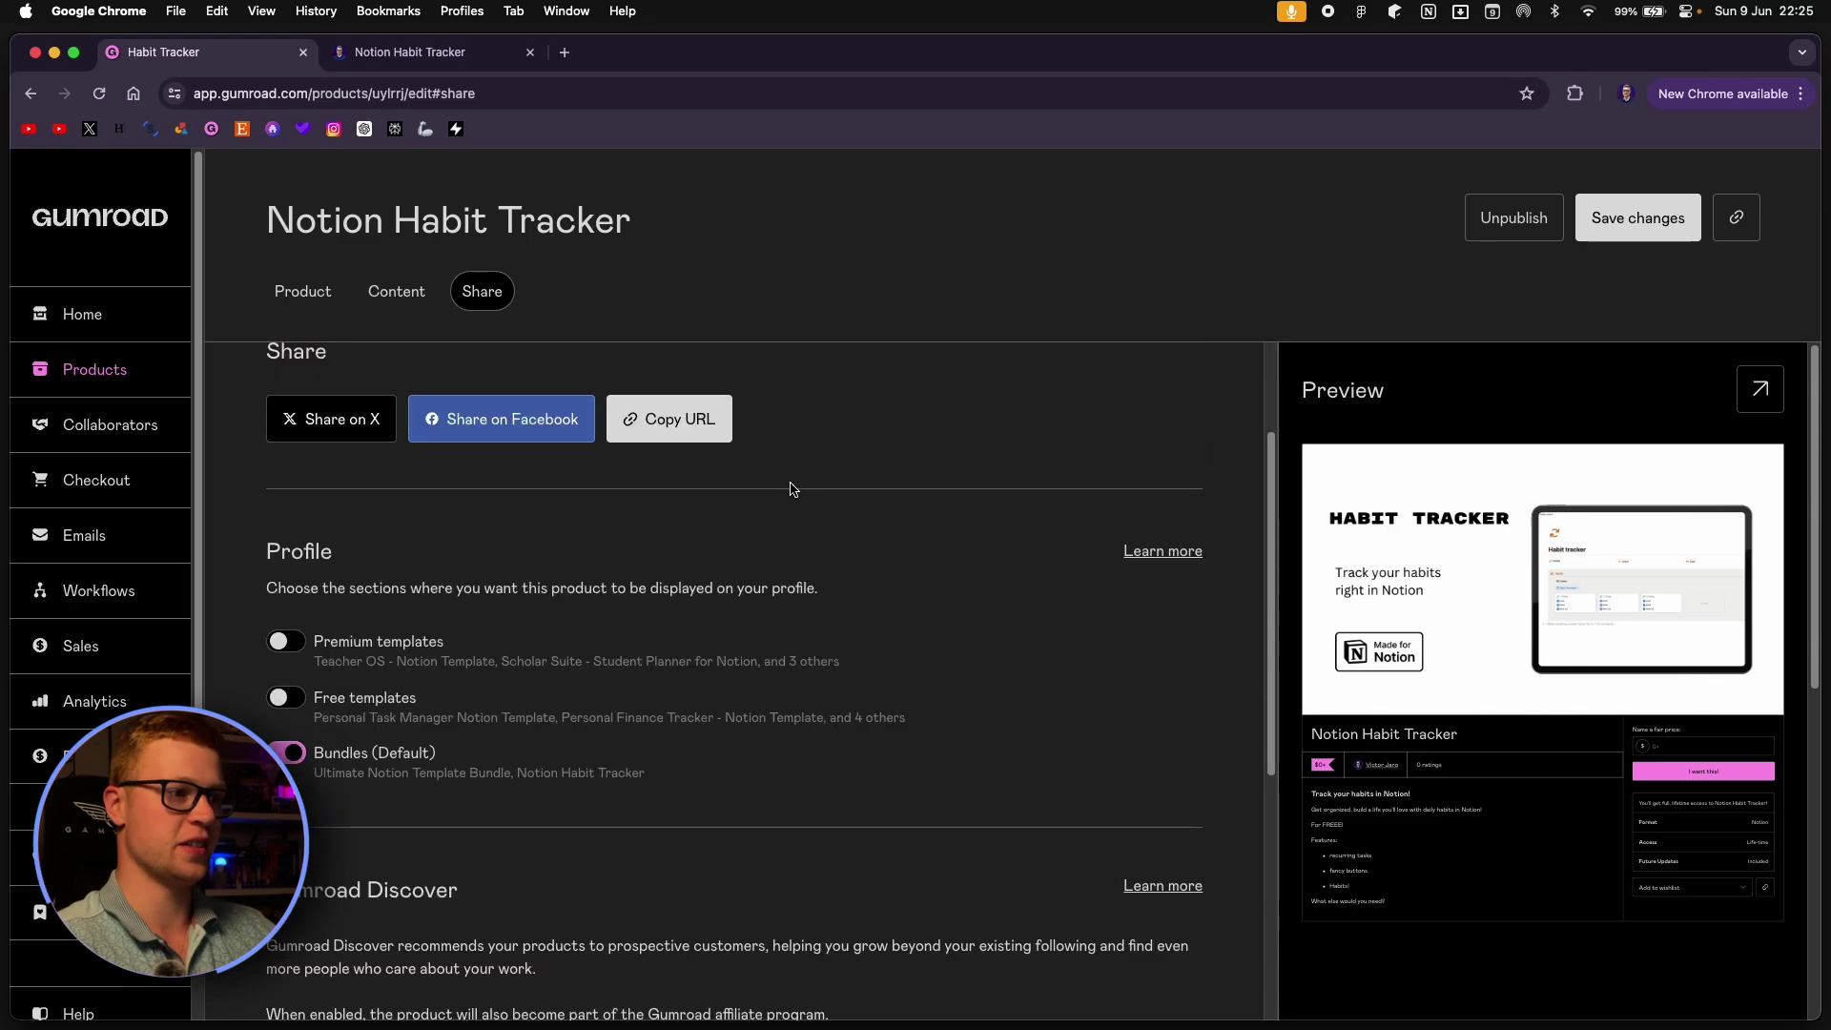
{"action": "scroll", "coordinate": [763, 524], "scroll_direction": "down", "scroll_amount": 5}
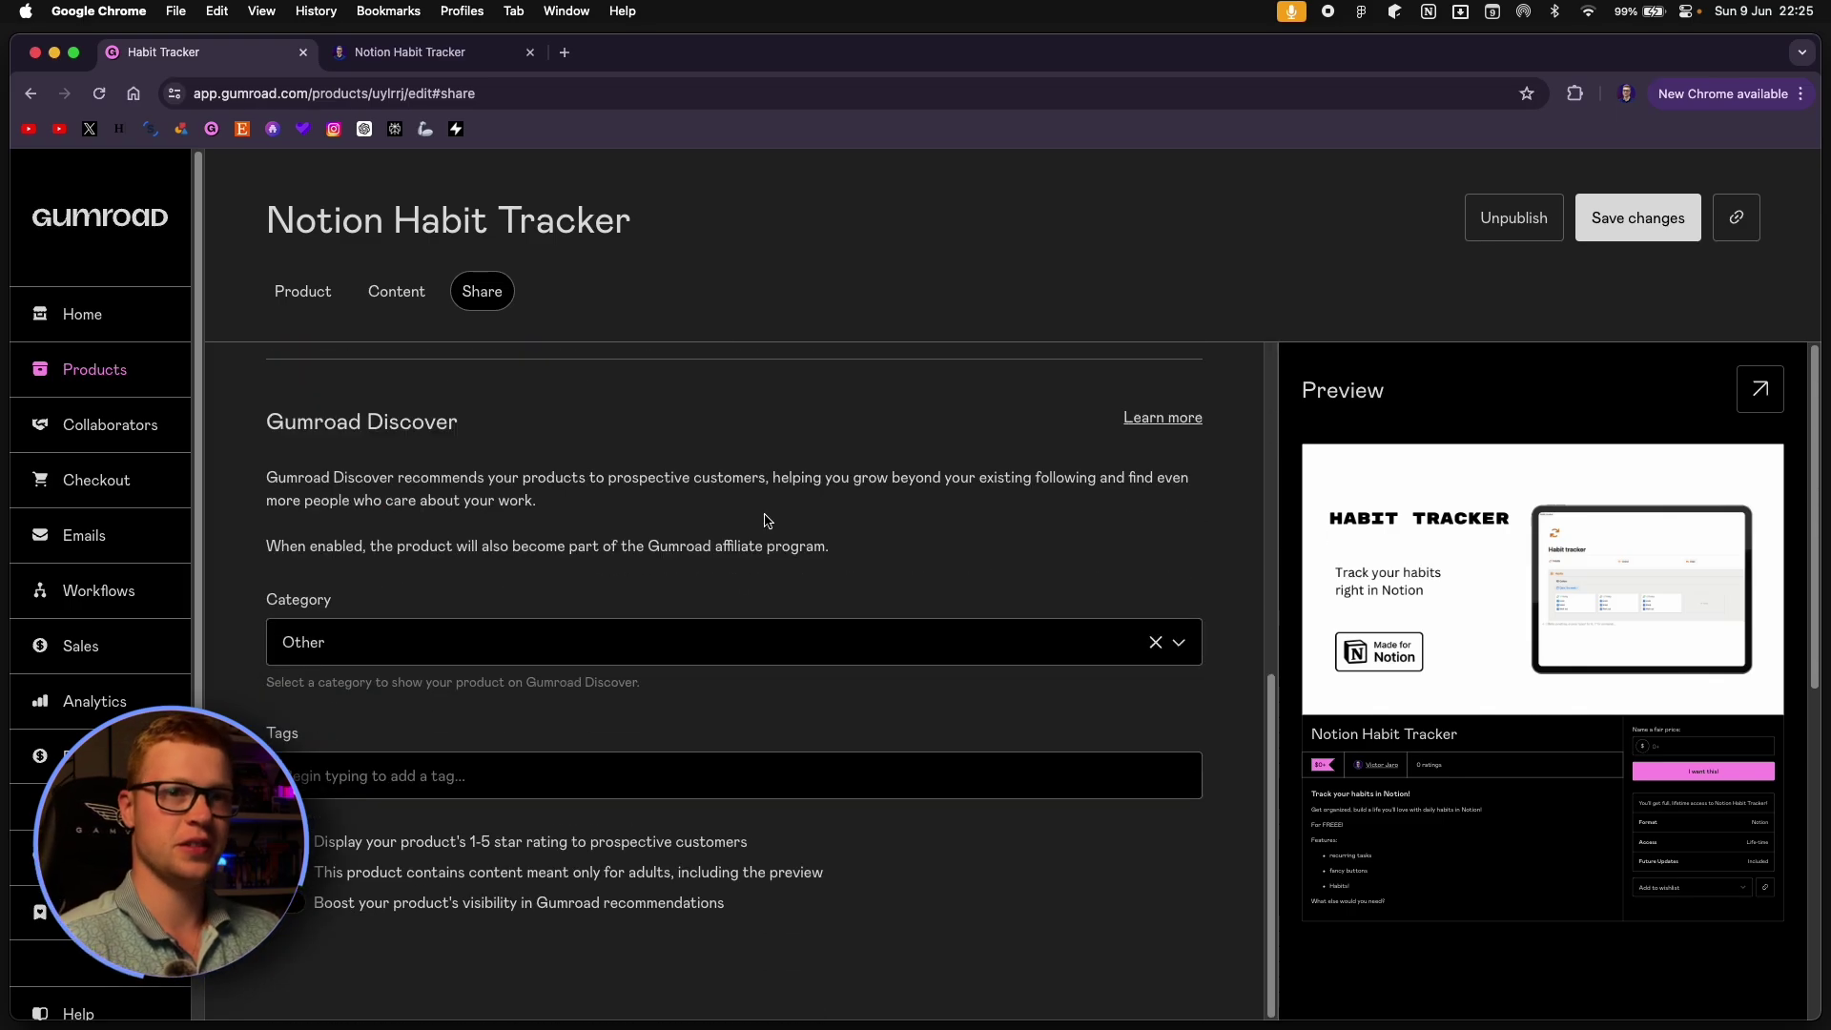
{"action": "left_click", "coordinate": [887, 650]}
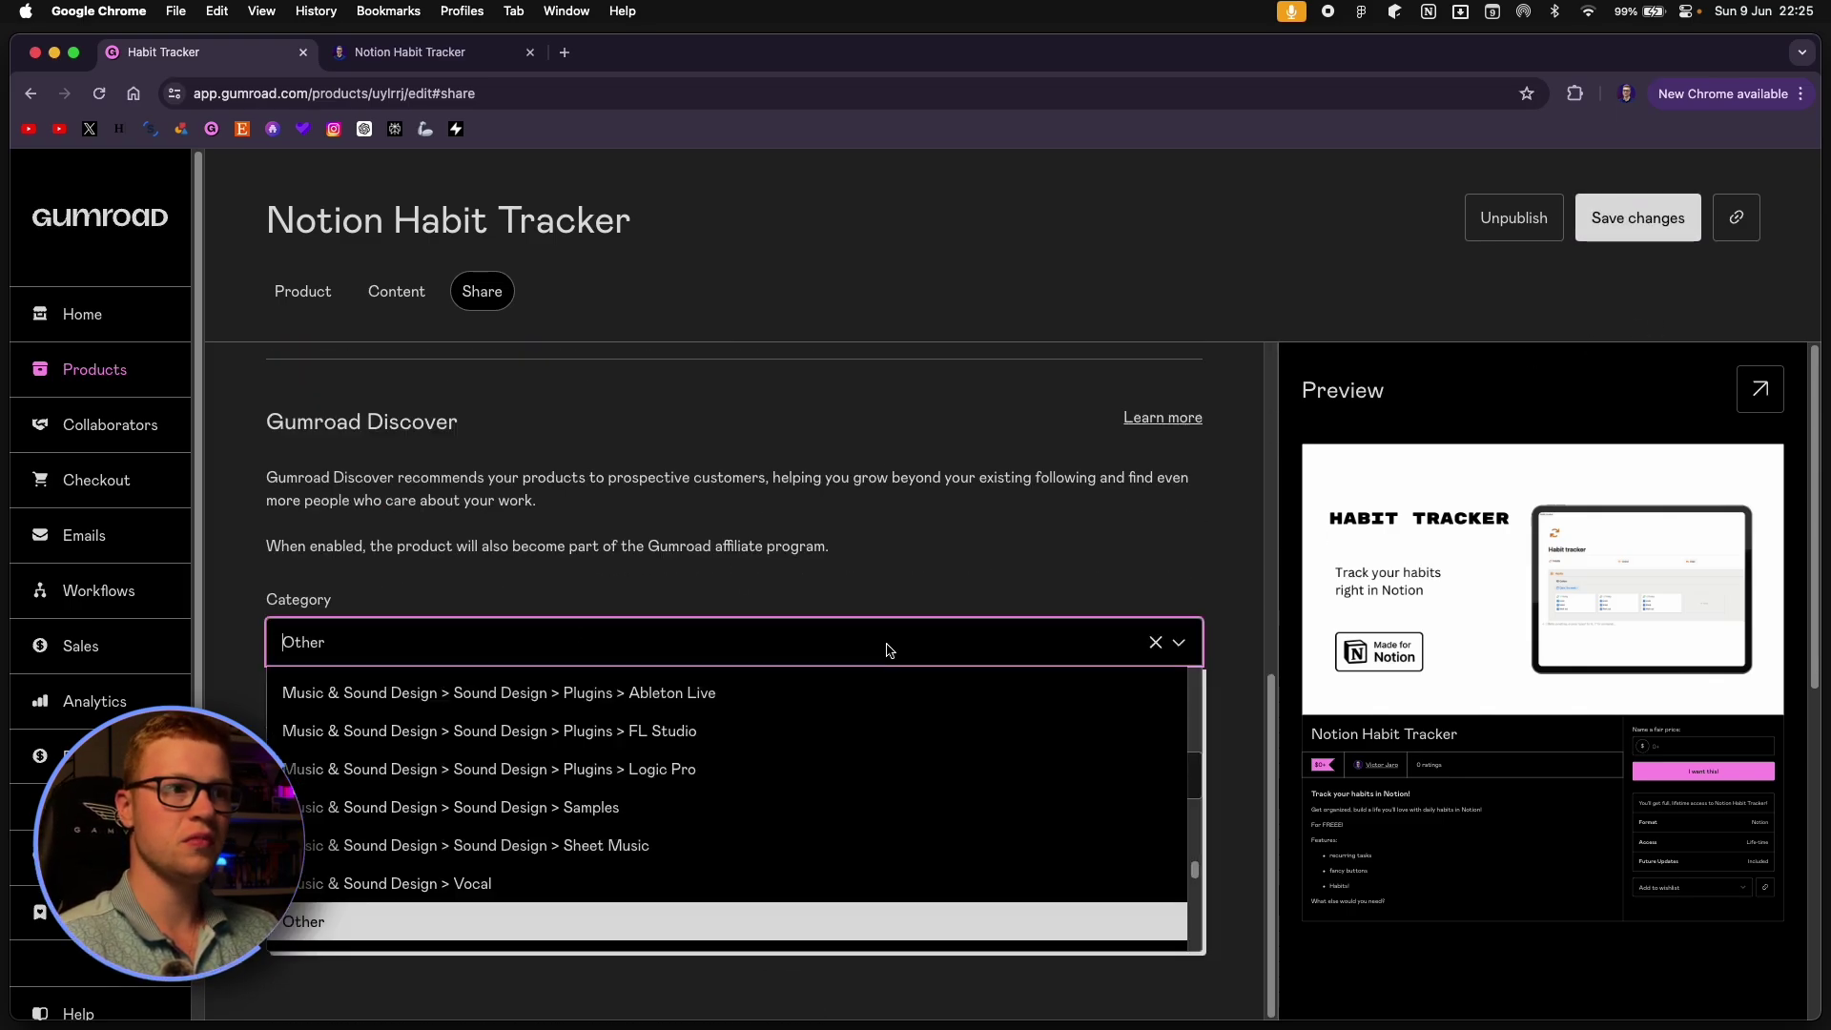
{"action": "left_click", "coordinate": [771, 527]}
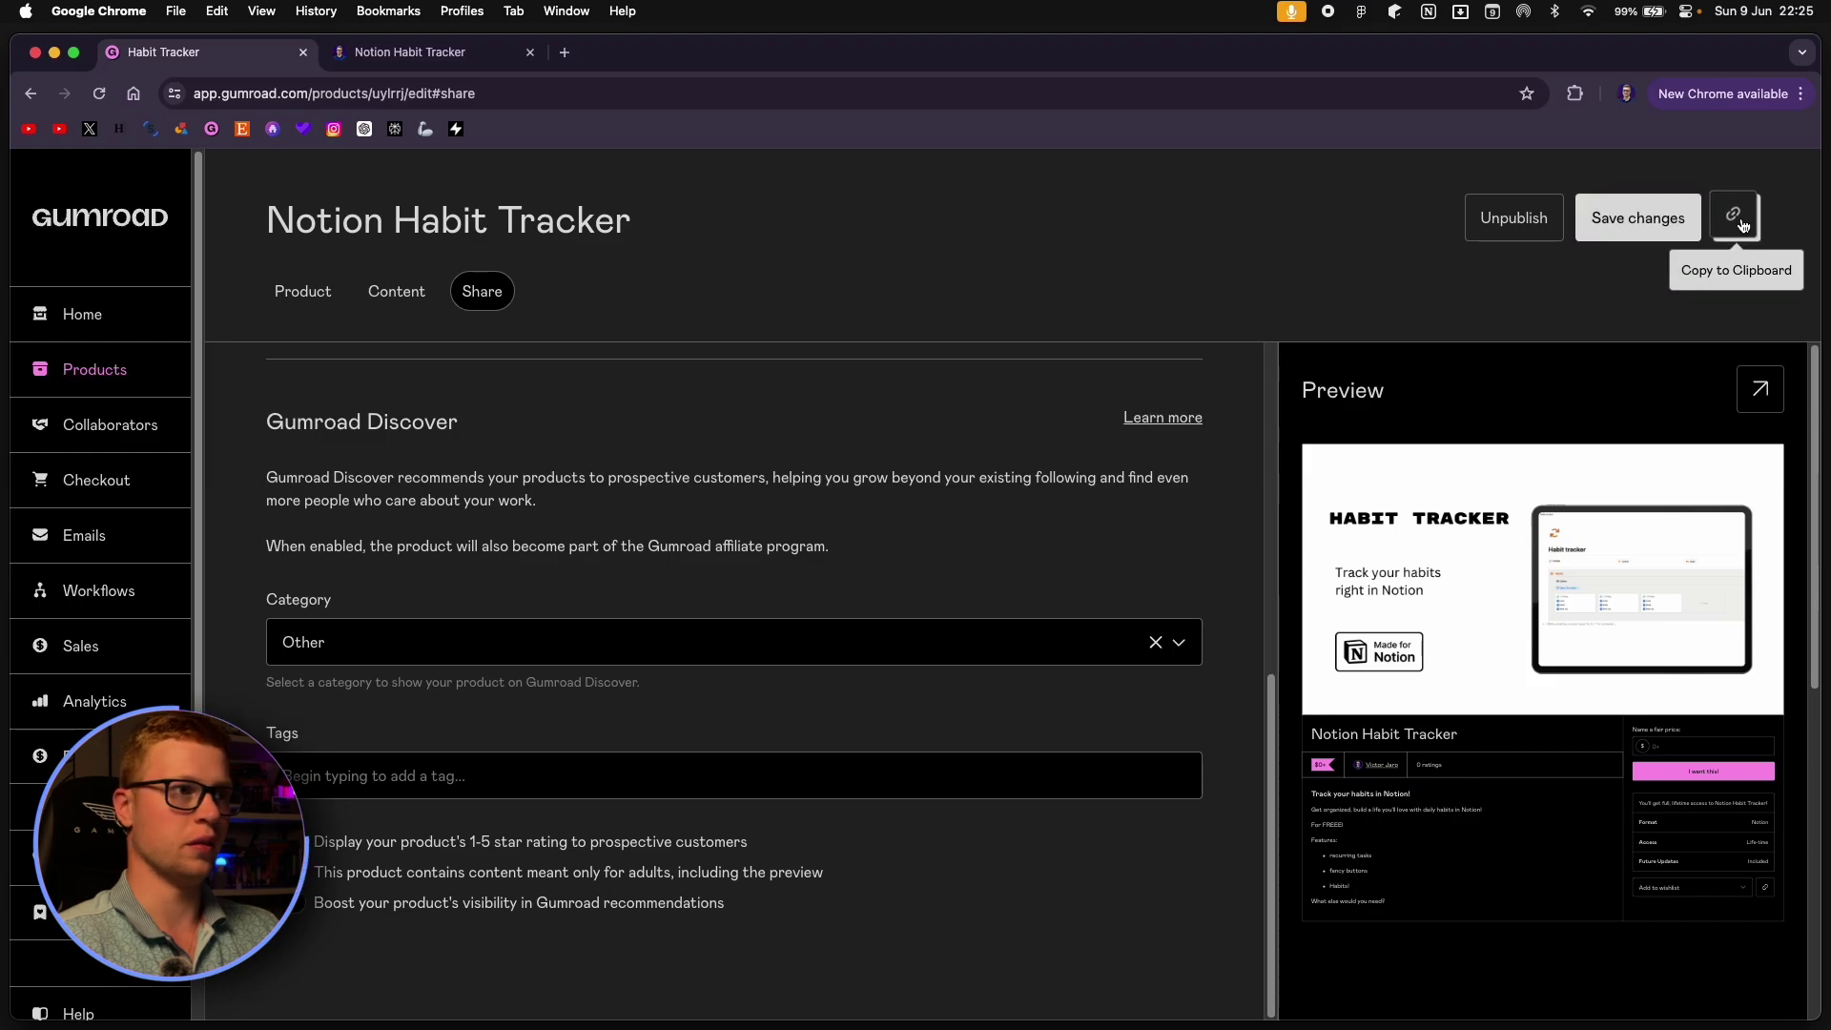
Open the store address with /habittracker appended in a new tab.
{"action": "left_click", "coordinate": [564, 54]}
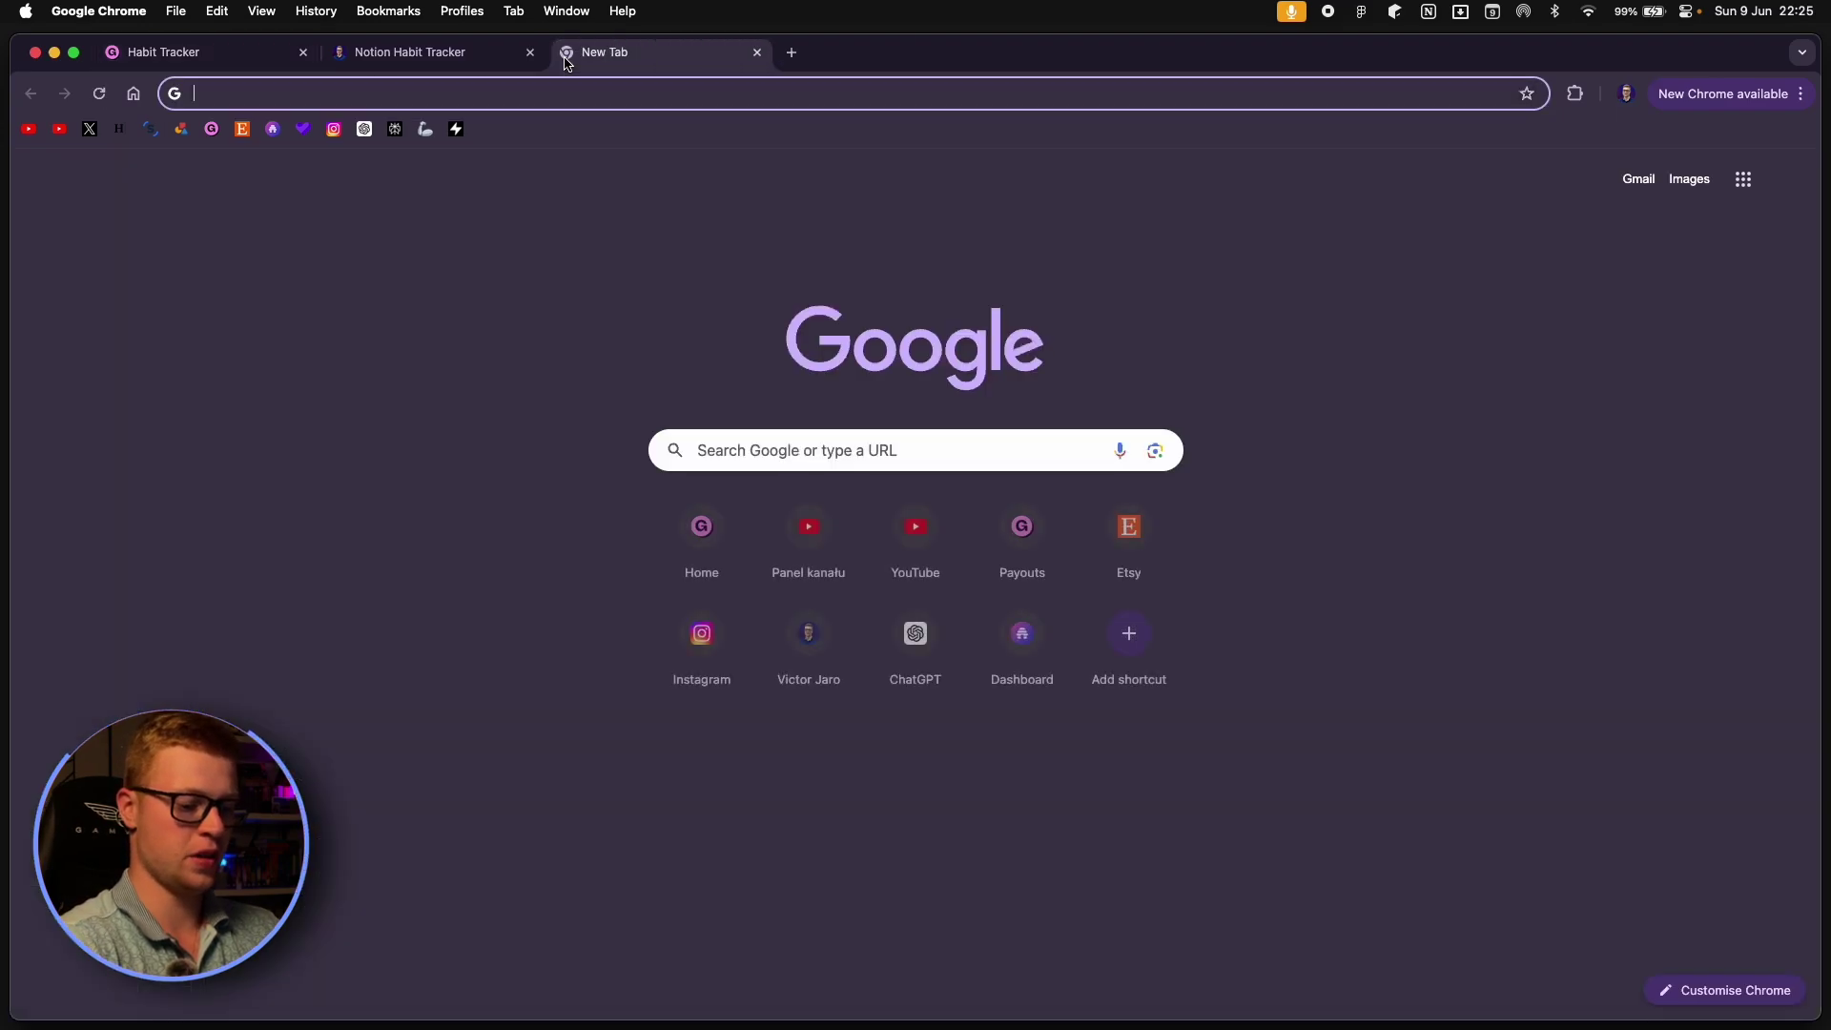
{"action": "type", "text": "victor"}
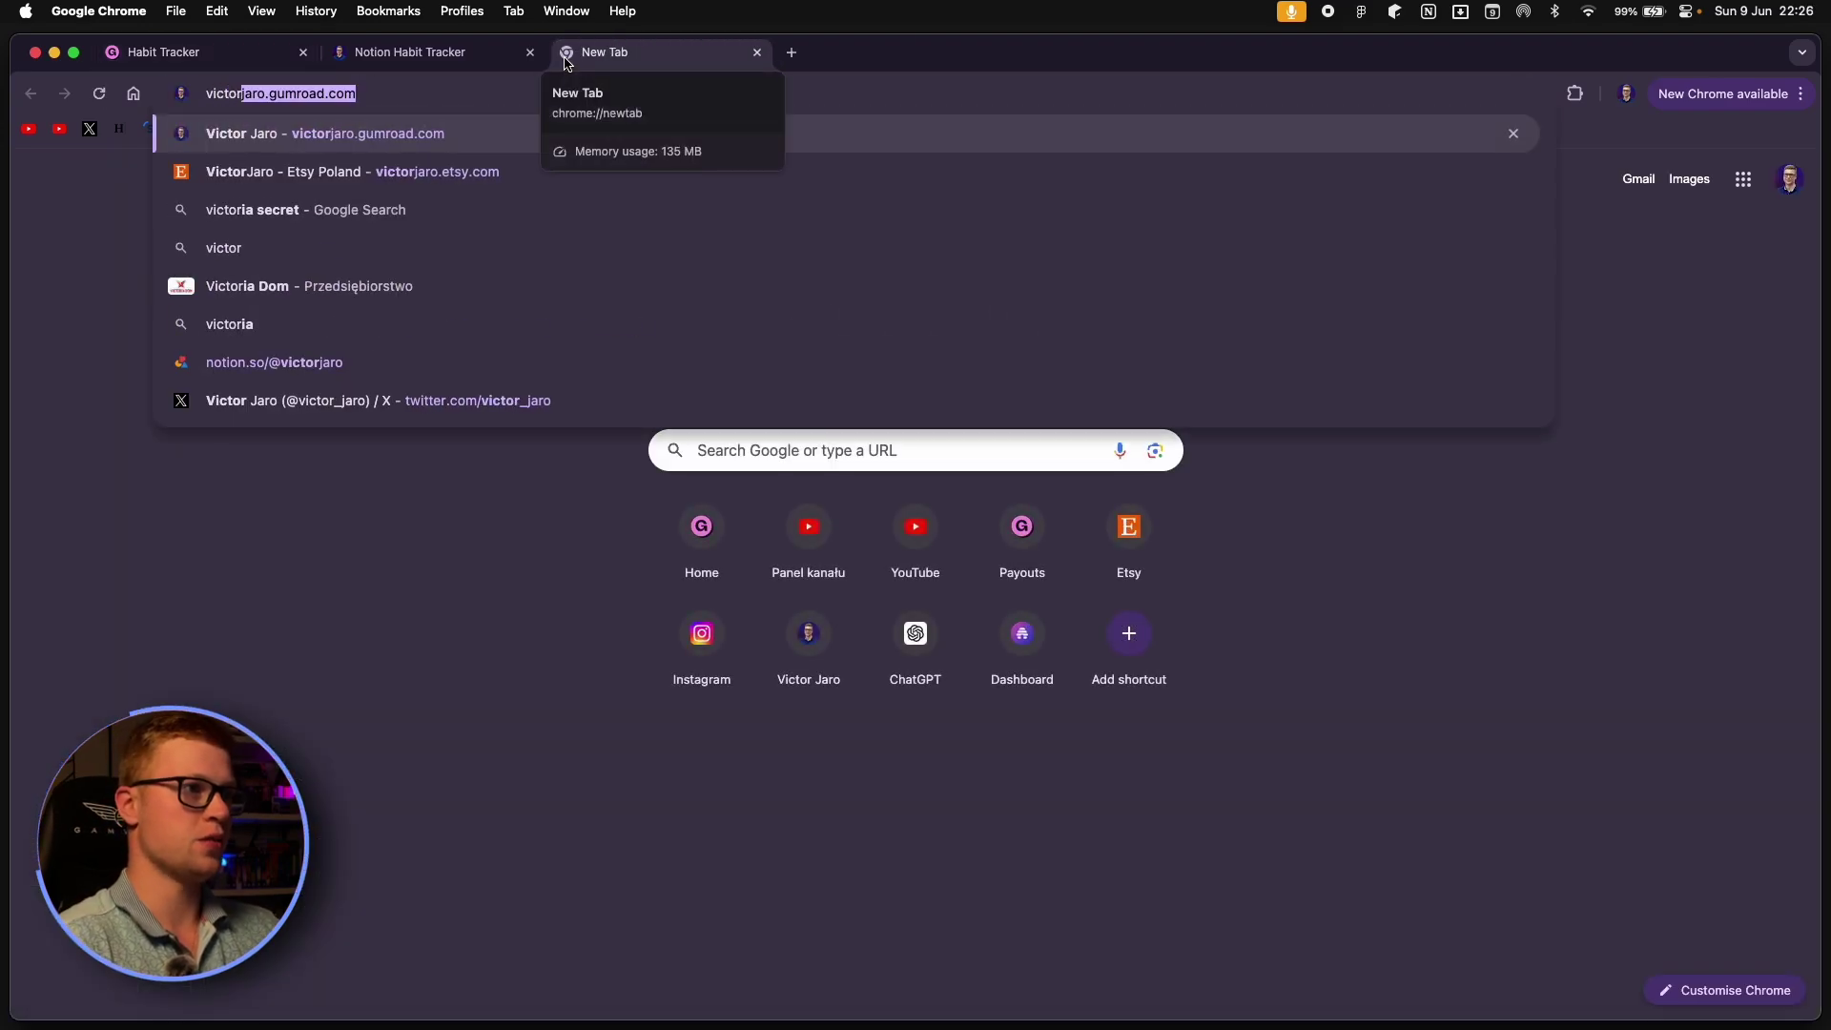
{"action": "key", "text": "Right"}
{"action": "type", "text": "/"}
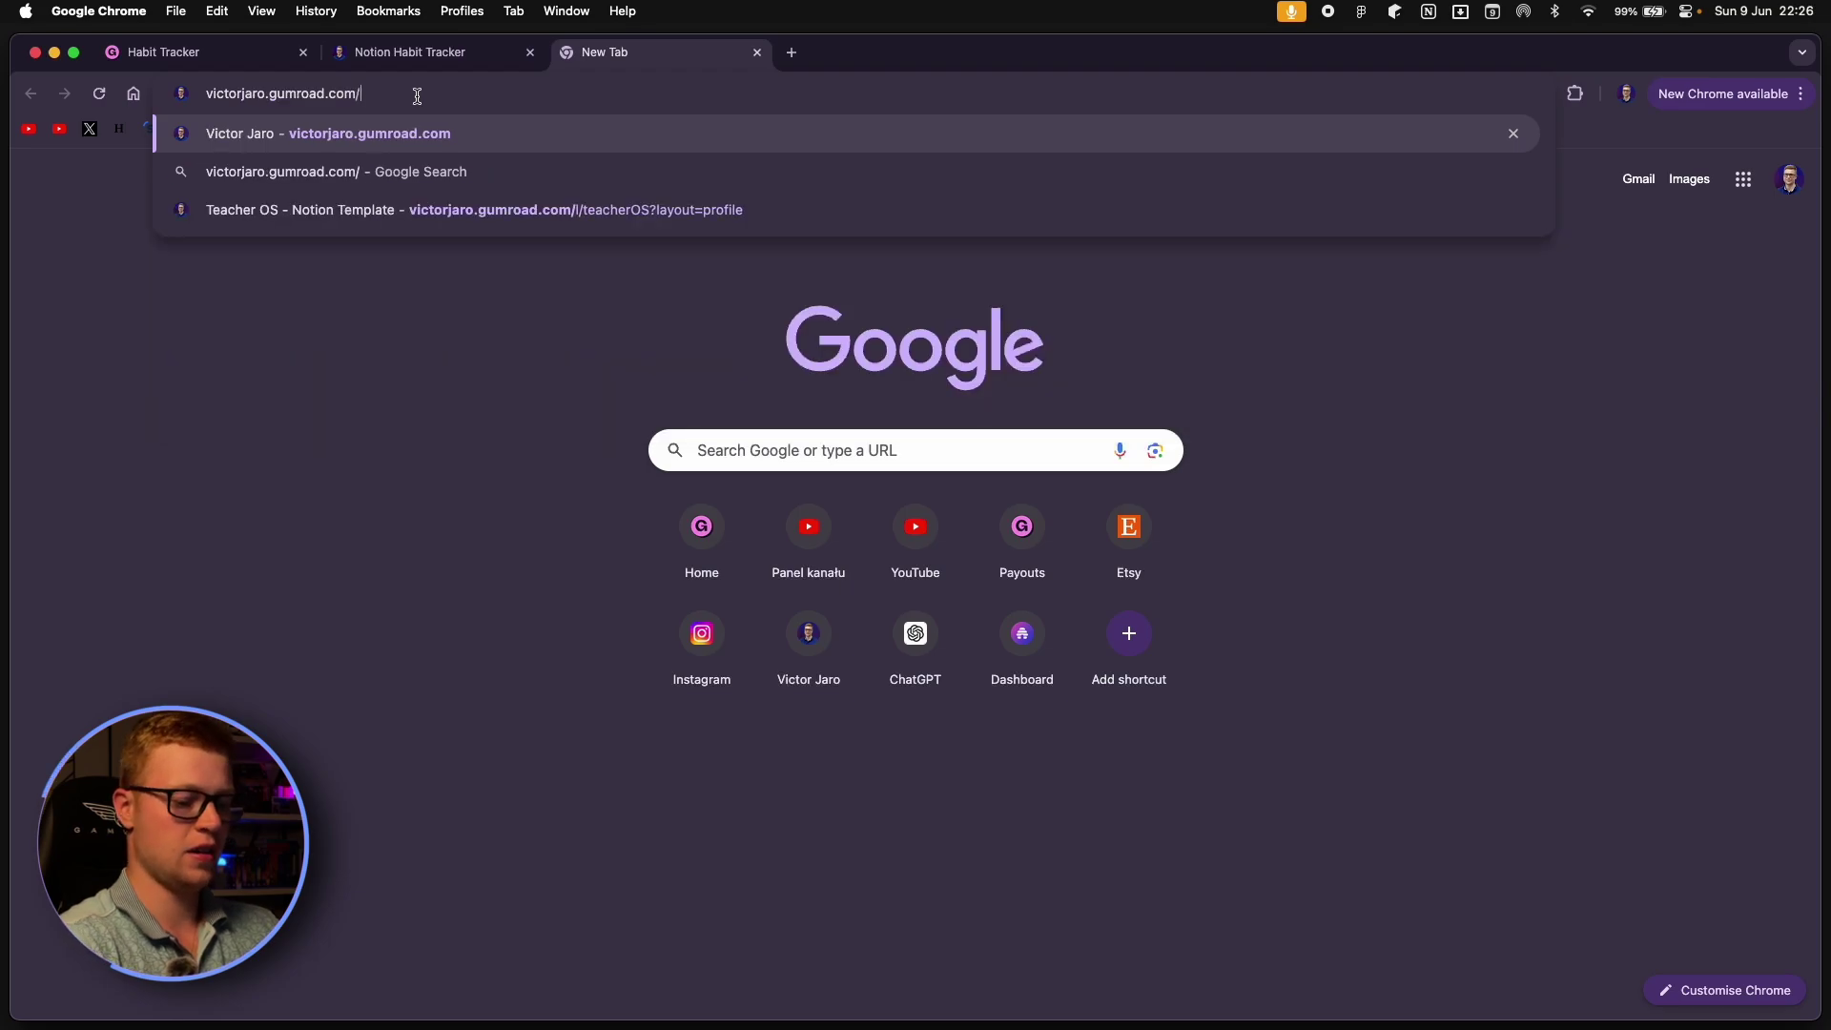
{"action": "type", "text": "habittracker"}
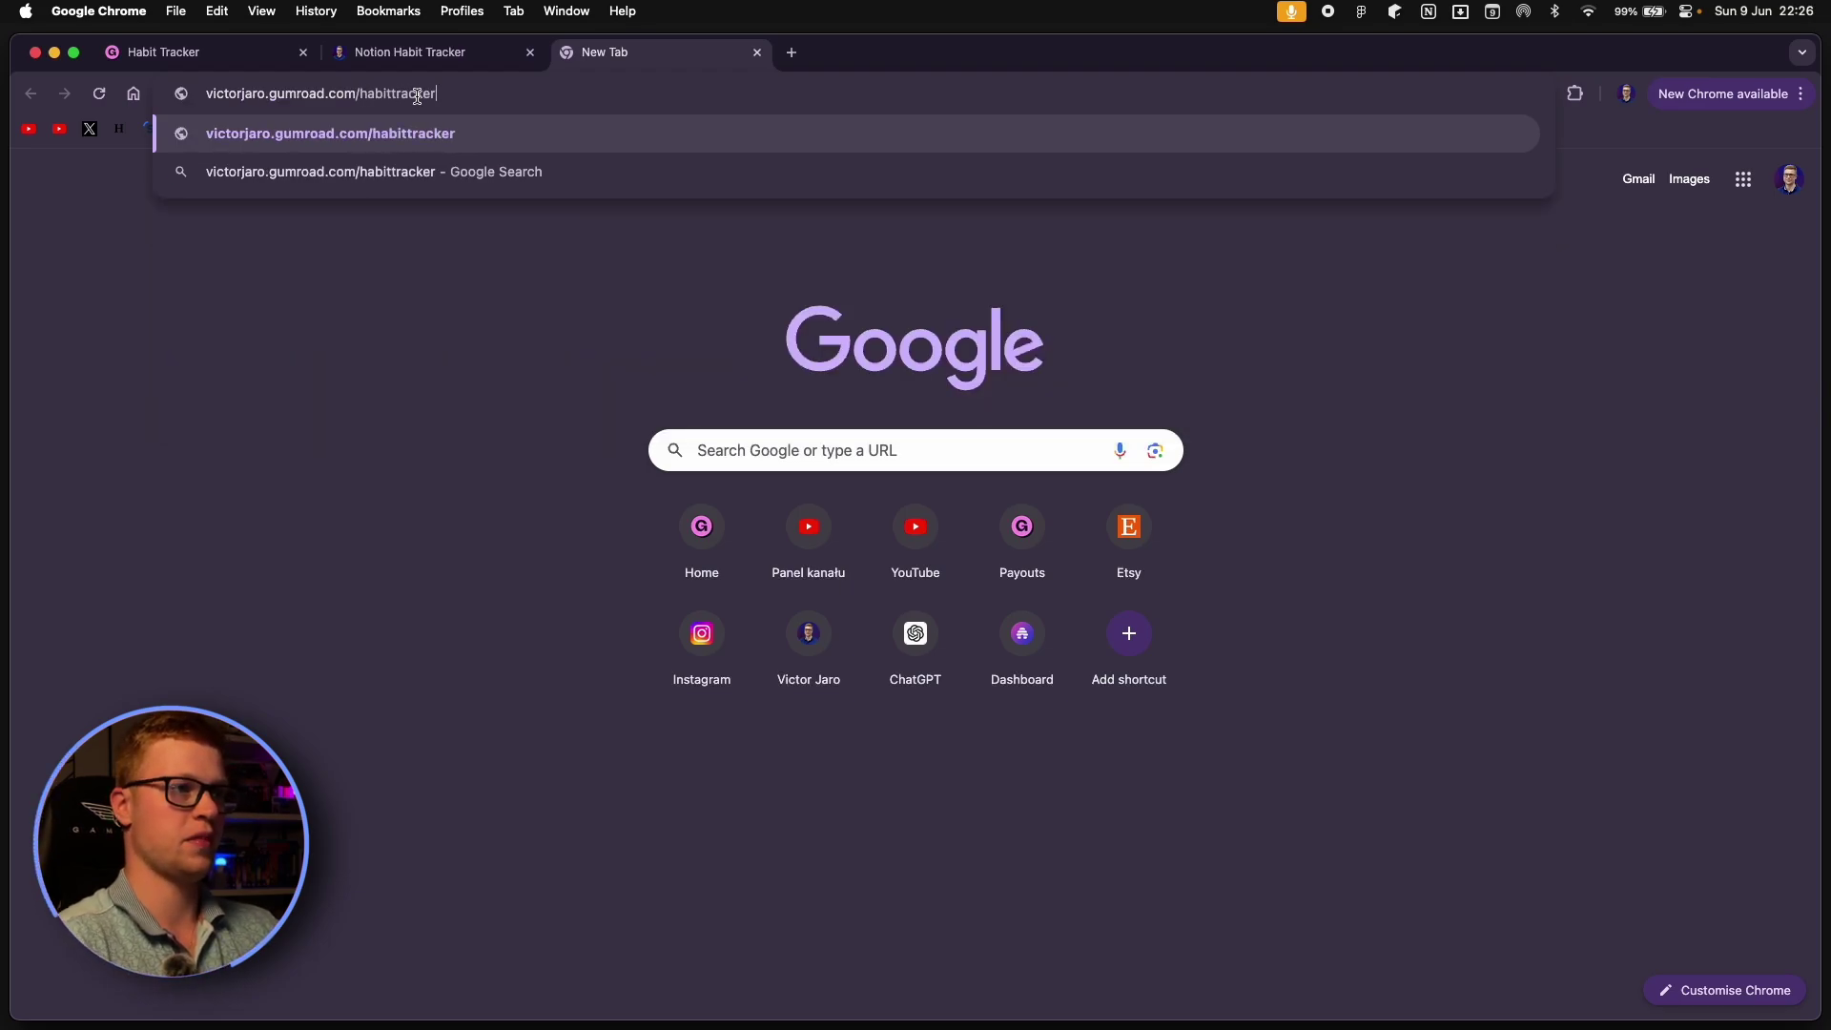
{"action": "key", "text": "Return"}
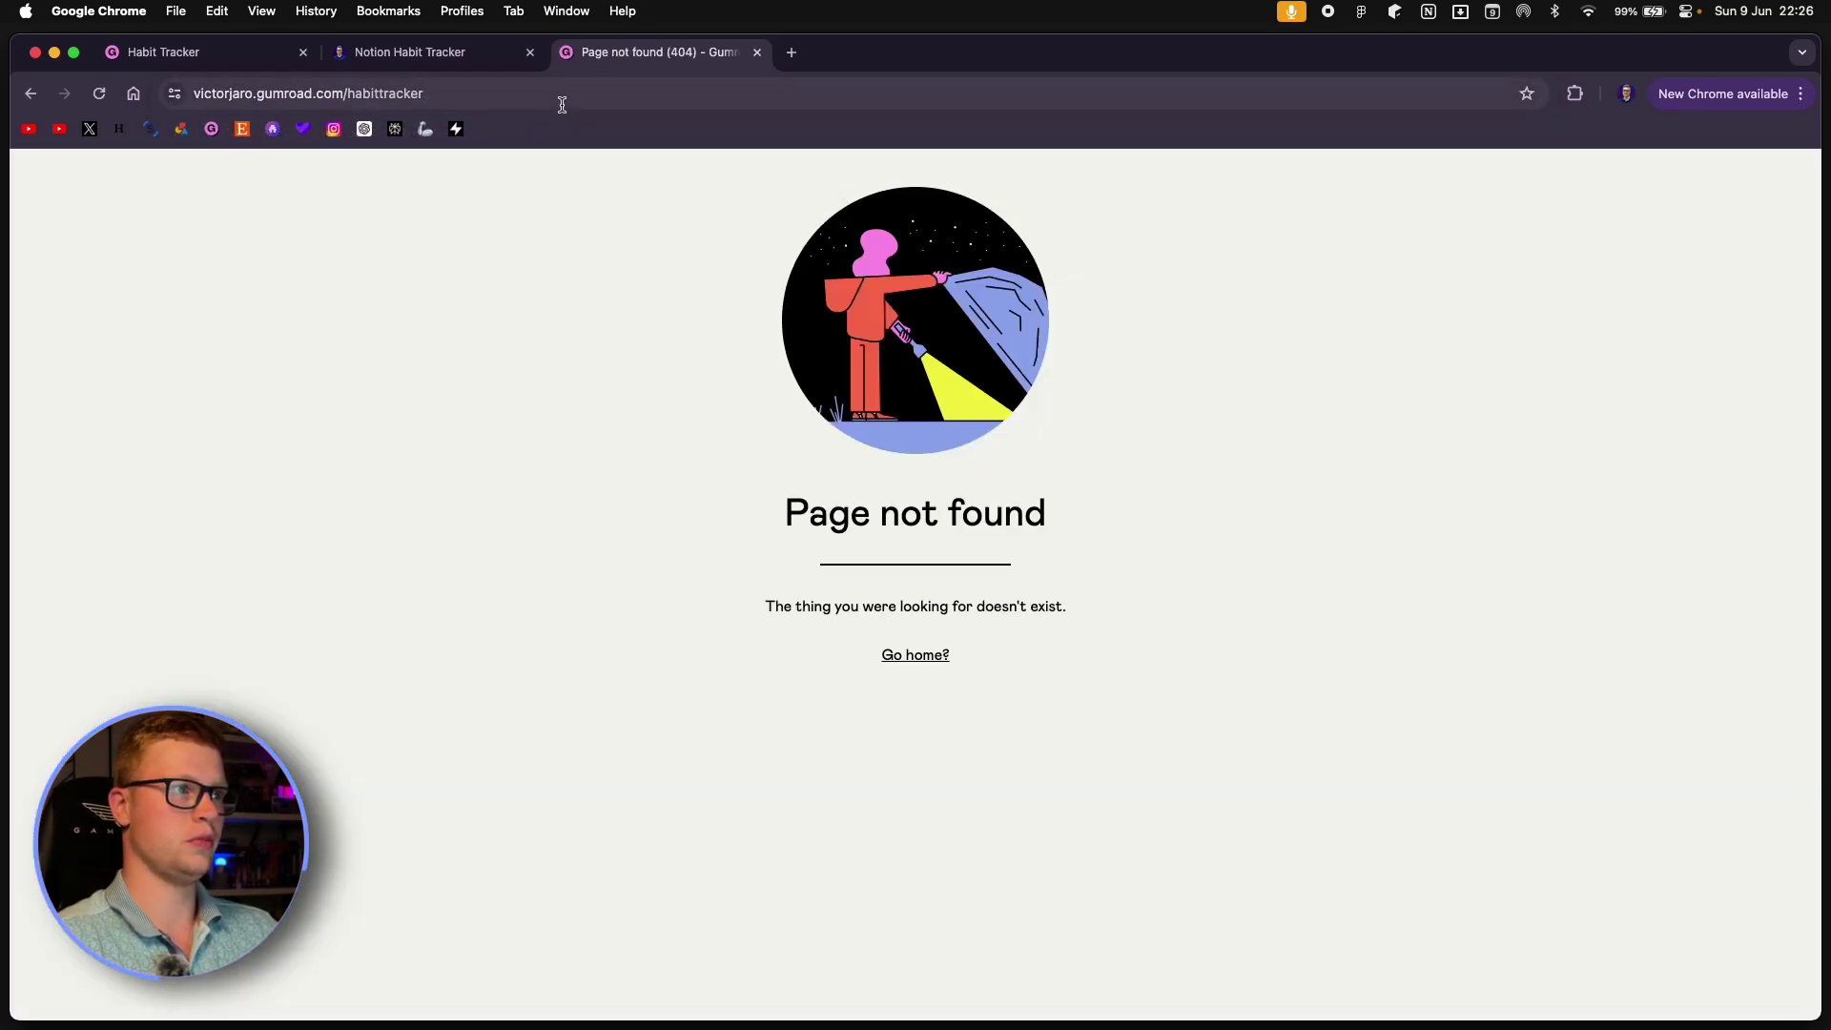
Retry the Page not found address, then return to the Notion Habit Tracker product tab.
{"action": "left_click", "coordinate": [507, 100]}
{"action": "key", "text": "Return"}
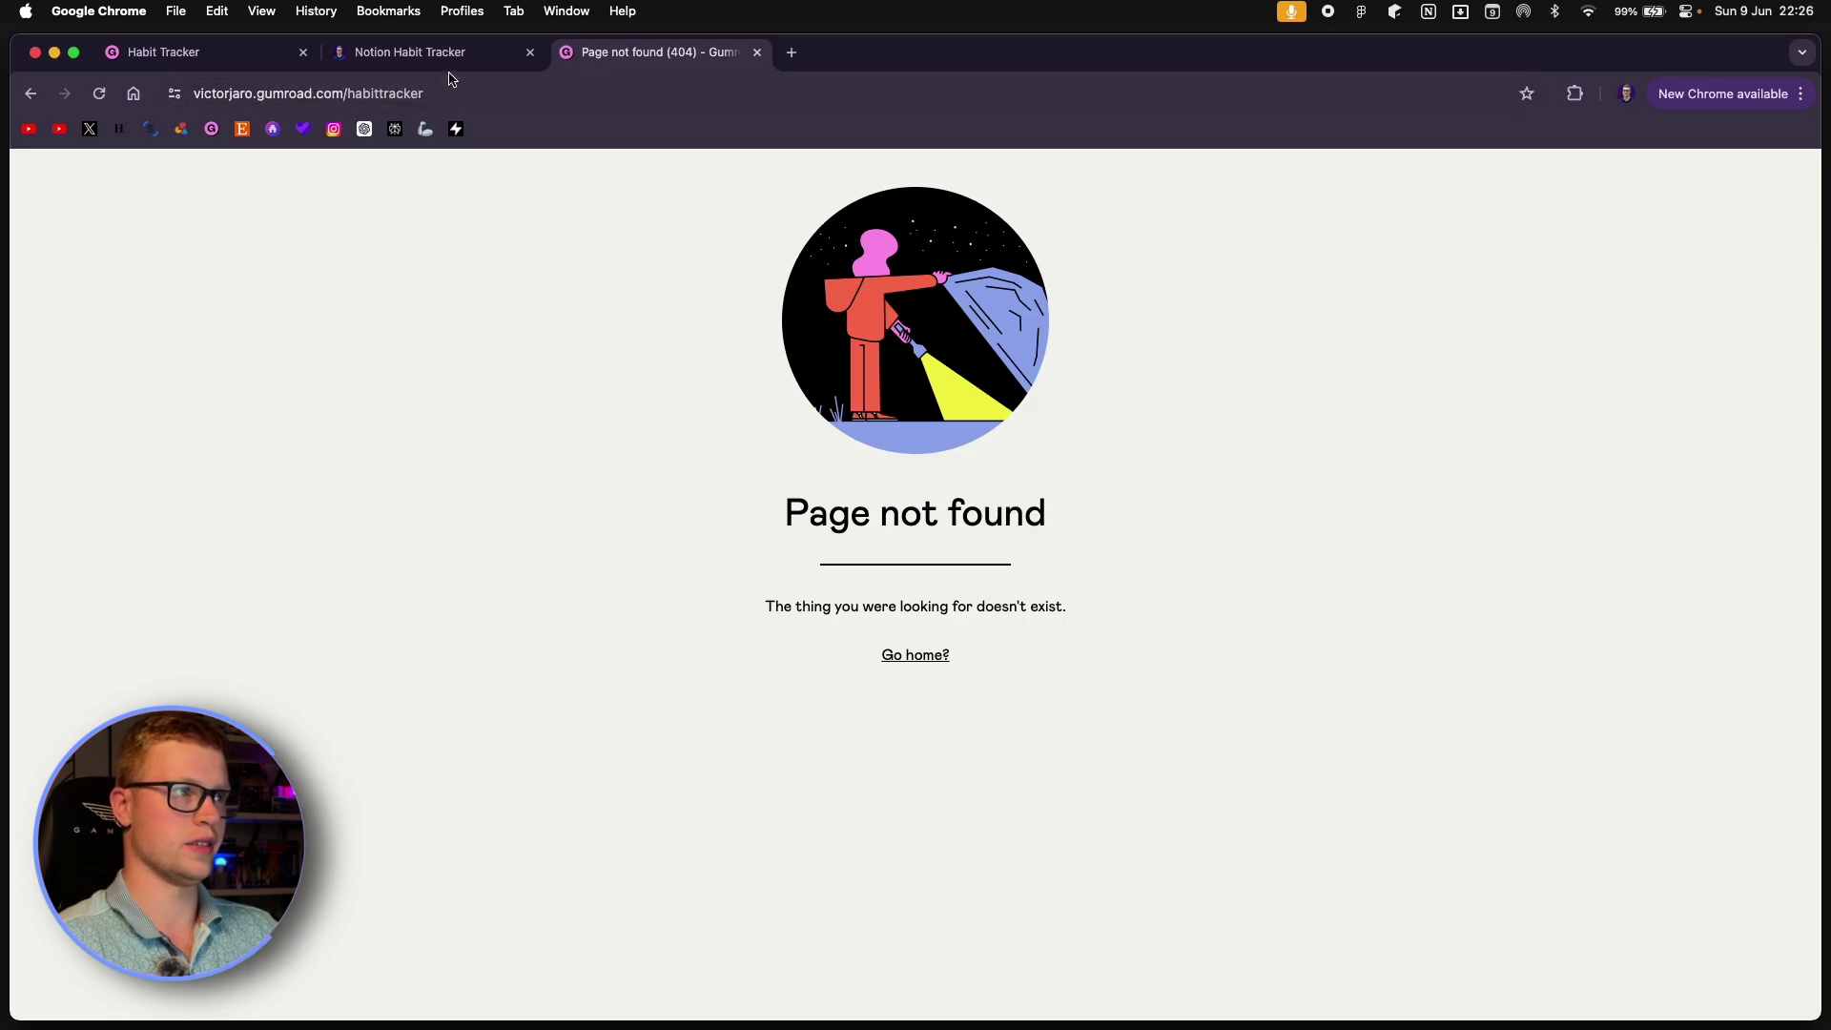
{"action": "left_click", "coordinate": [461, 60]}
{"action": "scroll", "coordinate": [886, 258], "scroll_direction": "up", "scroll_amount": 5}
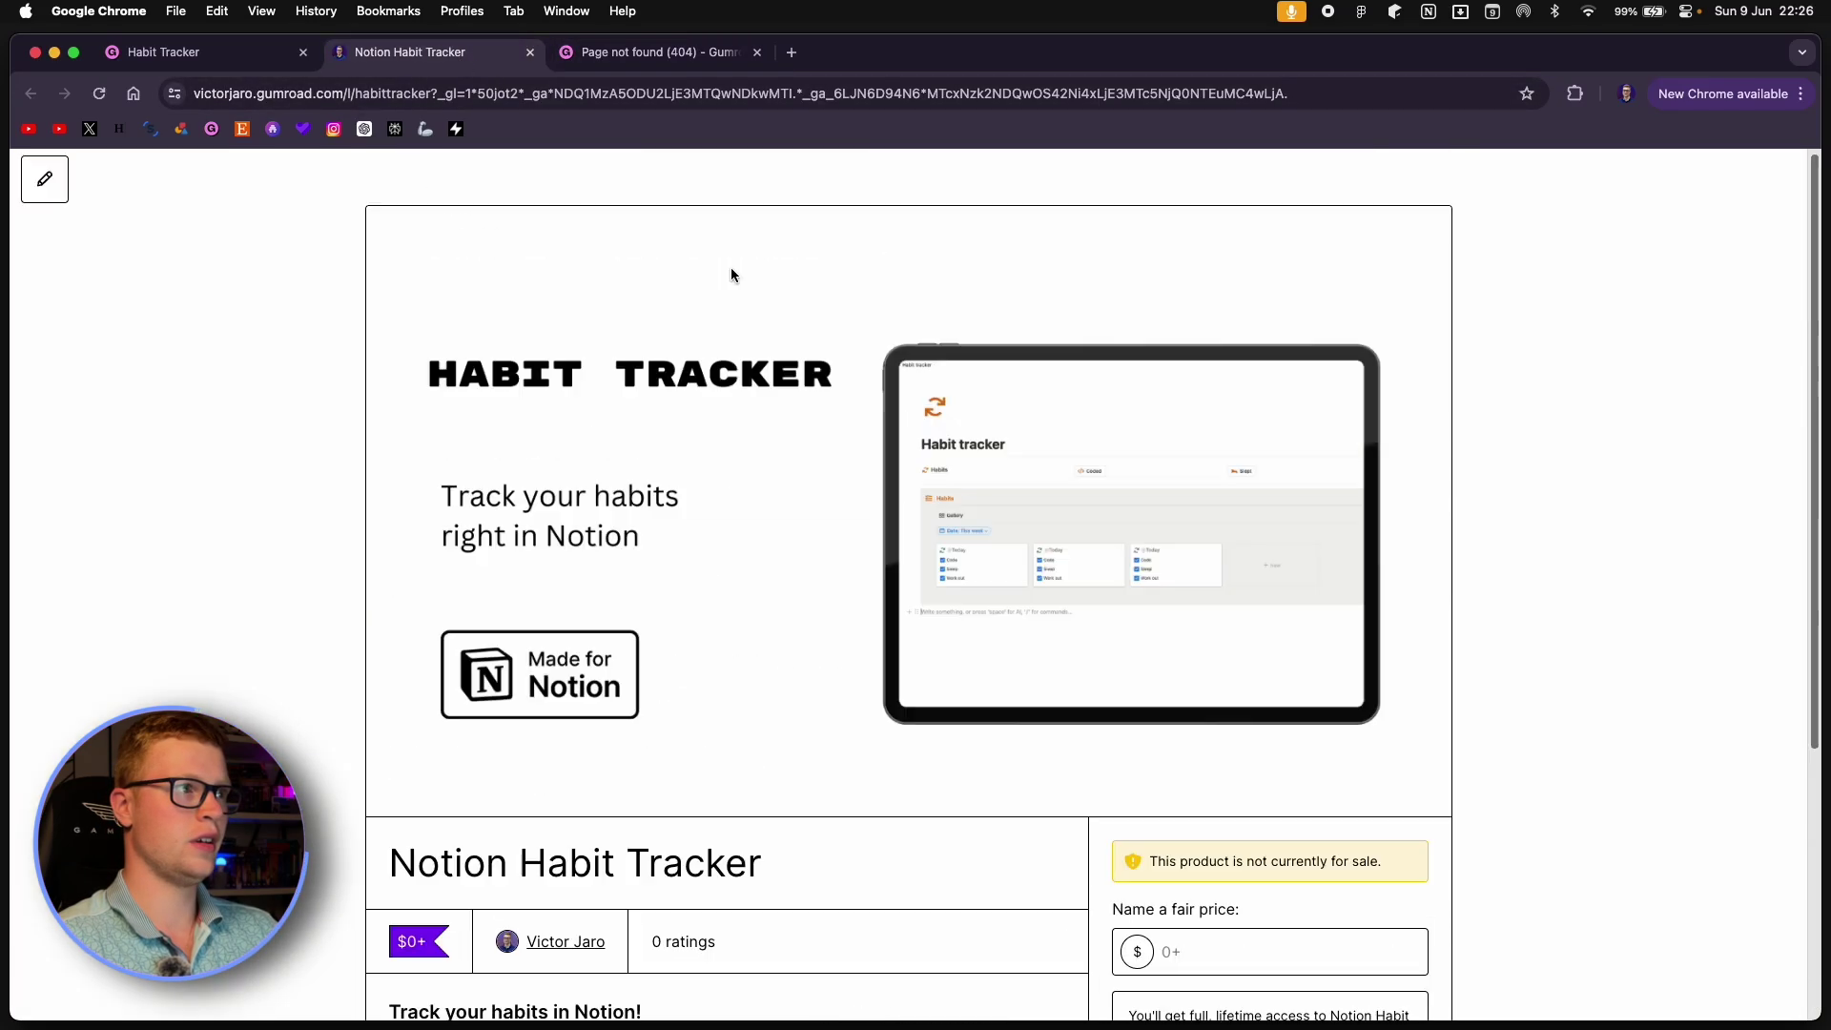
Save the Habit Tracker editor changes and review the Share tab's profile sections, including Free templates.
{"action": "left_click", "coordinate": [232, 54]}
{"action": "left_click", "coordinate": [1638, 218]}
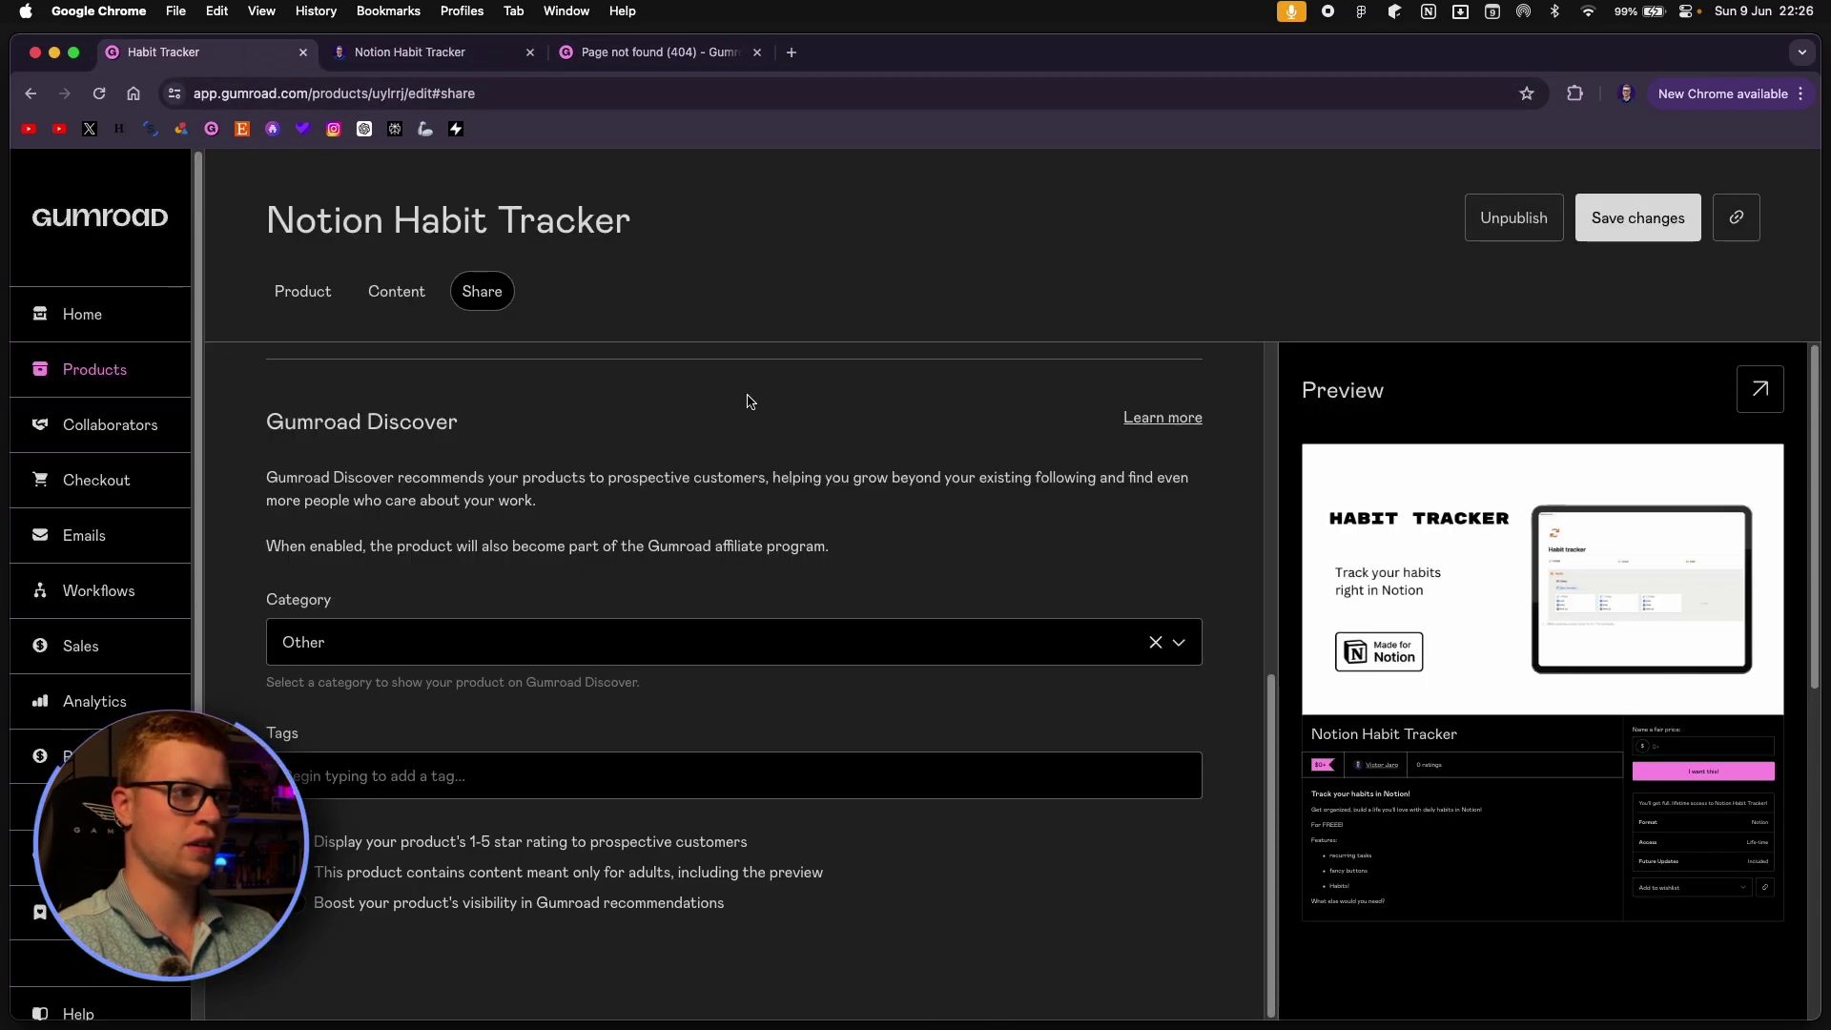
{"action": "scroll", "coordinate": [739, 412], "scroll_direction": "up", "scroll_amount": 5}
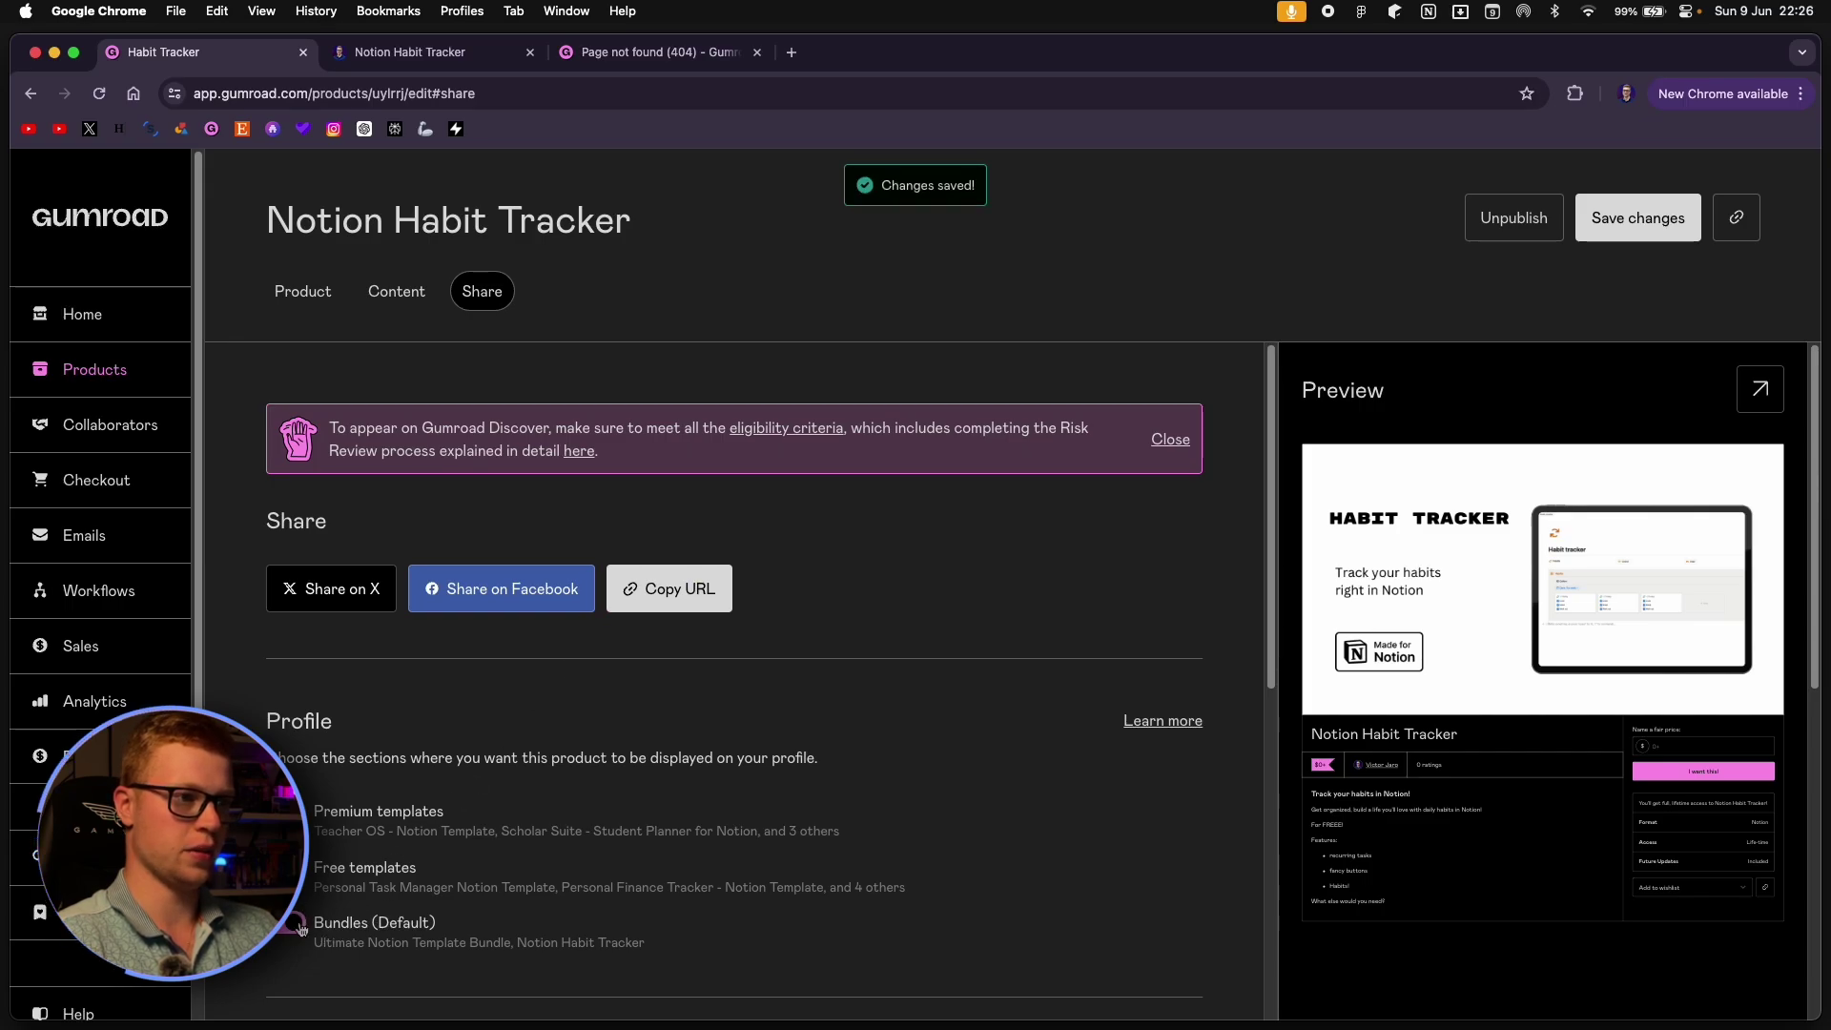
{"action": "scroll", "coordinate": [513, 920], "scroll_direction": "down", "scroll_amount": 2}
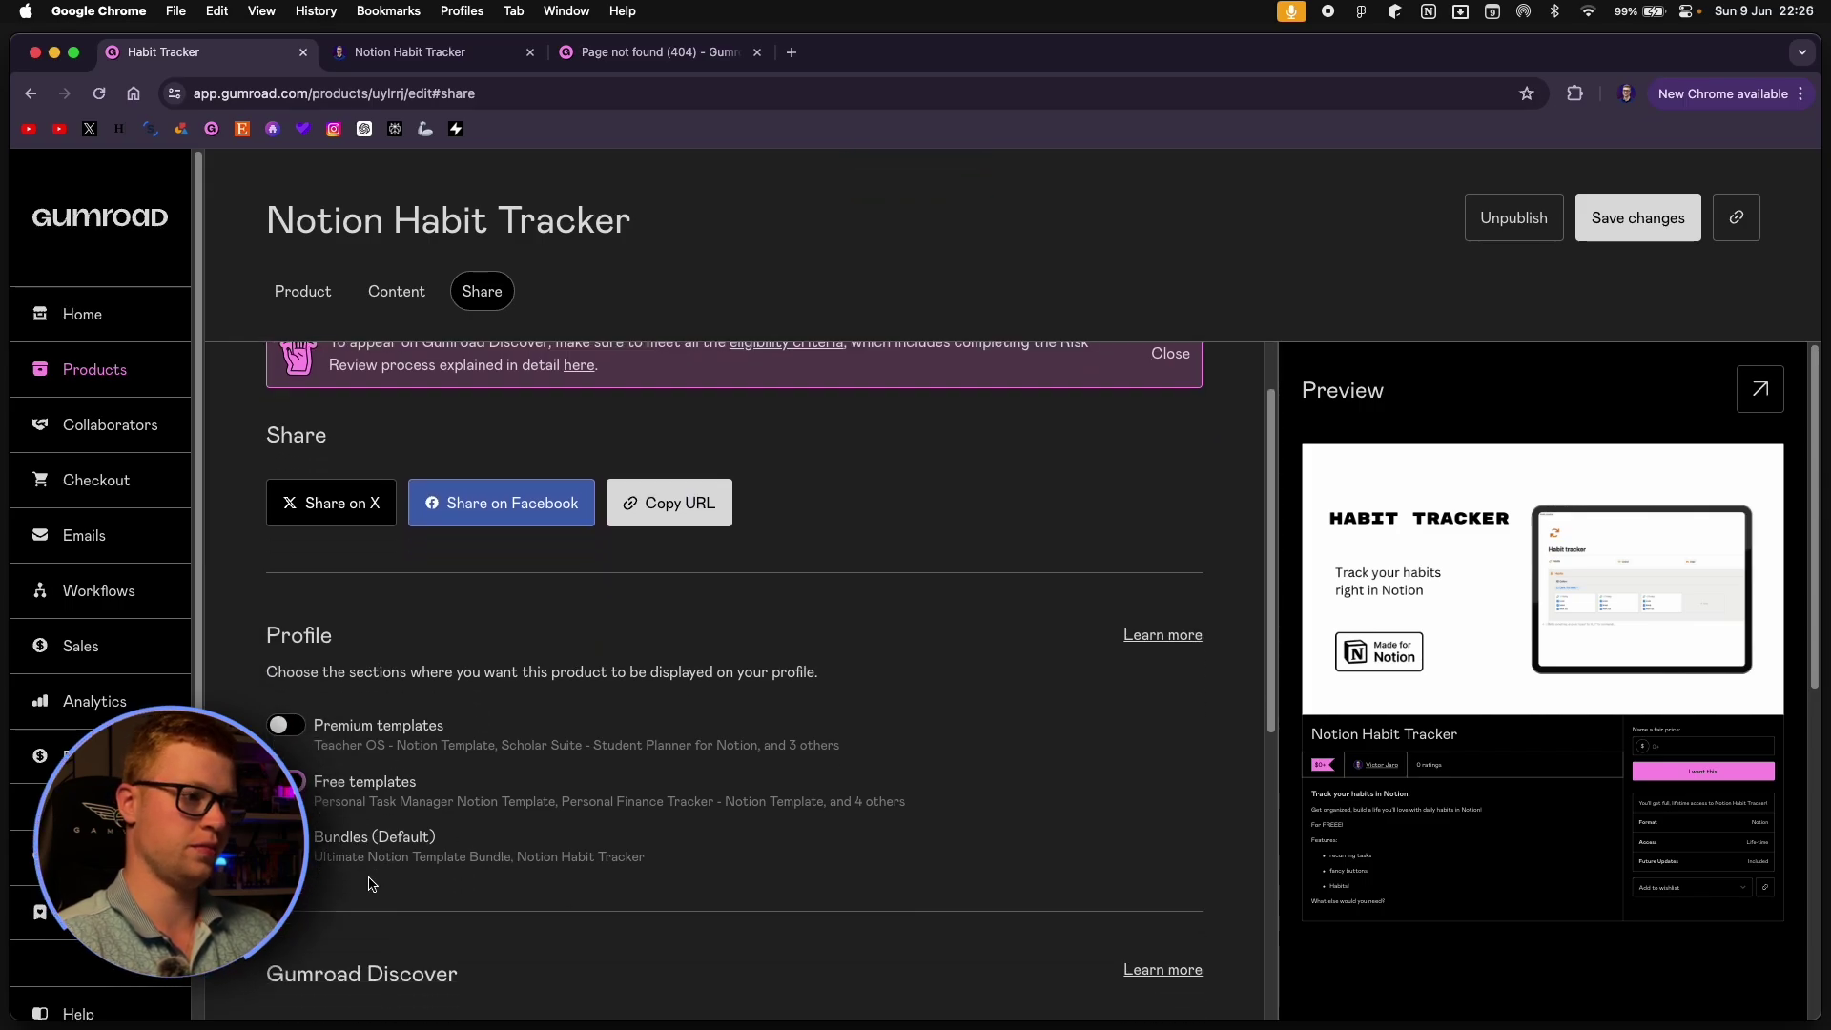
{"action": "scroll", "coordinate": [348, 839], "scroll_direction": "down", "scroll_amount": 2}
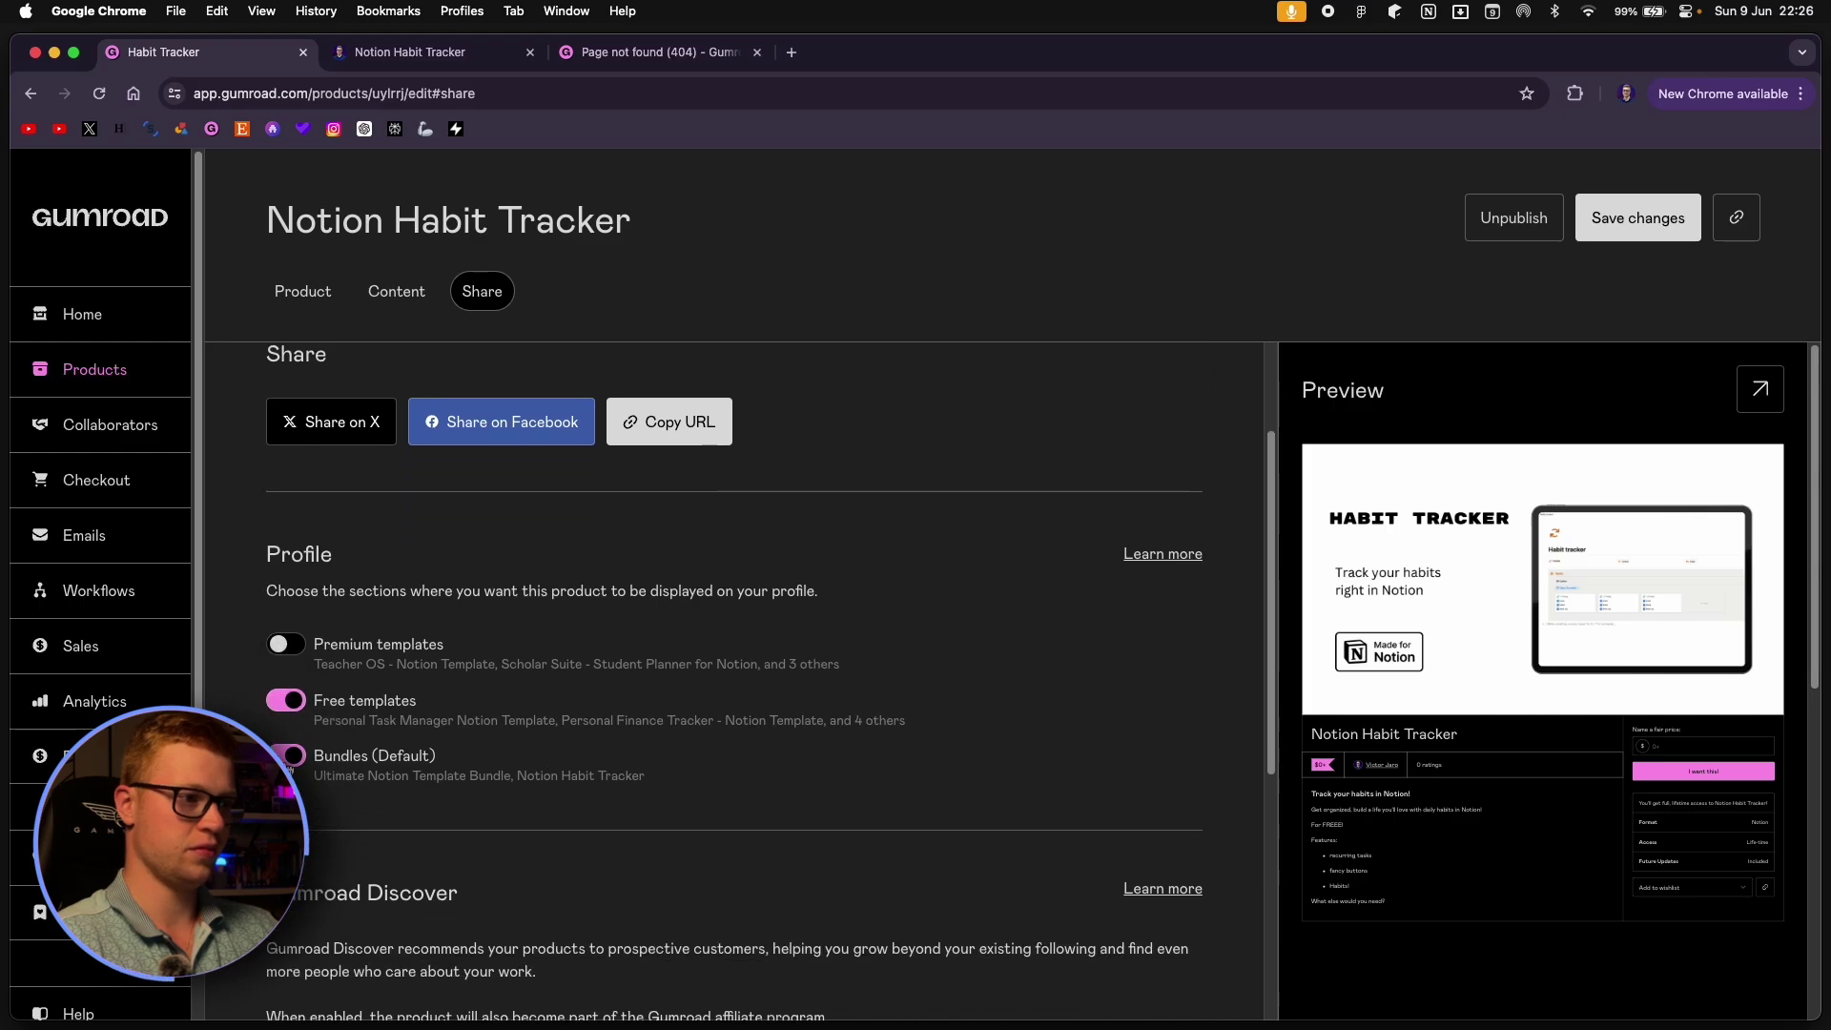
{"action": "scroll", "coordinate": [359, 756], "scroll_direction": "down", "scroll_amount": 2}
{"action": "scroll", "coordinate": [358, 757], "scroll_direction": "down", "scroll_amount": 3}
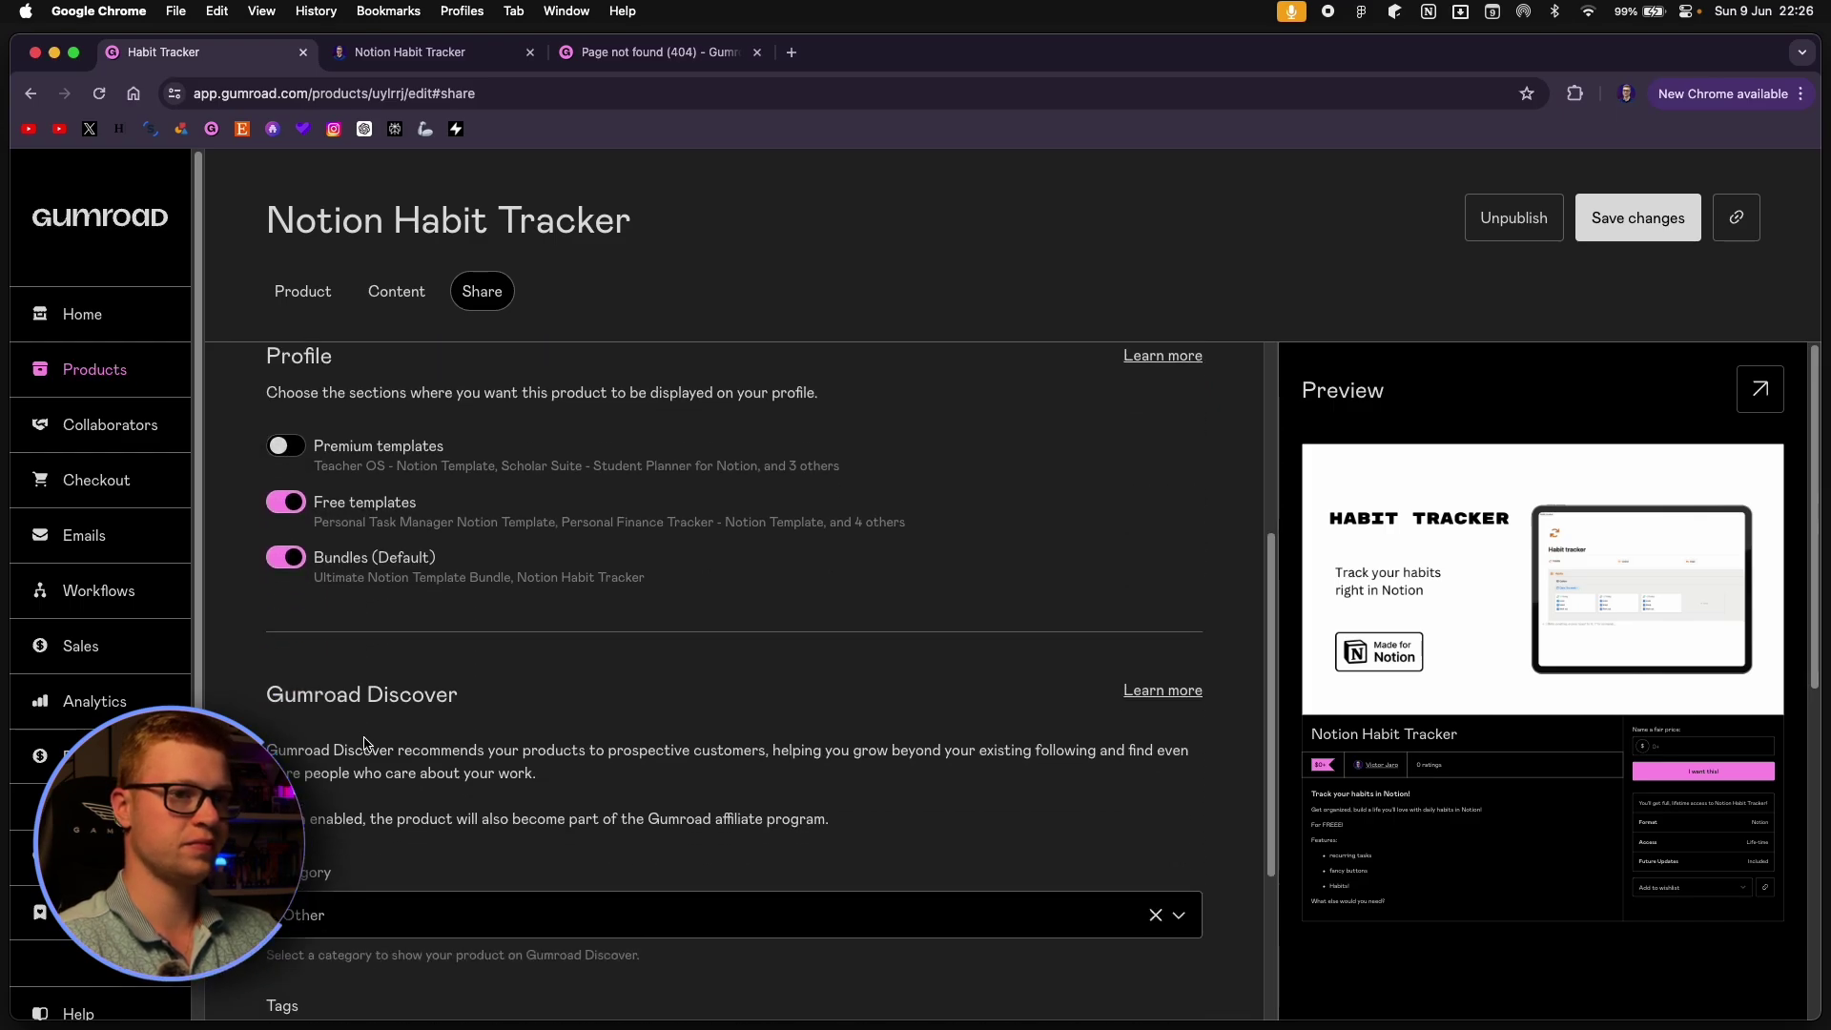
{"action": "scroll", "coordinate": [364, 743], "scroll_direction": "up", "scroll_amount": 5}
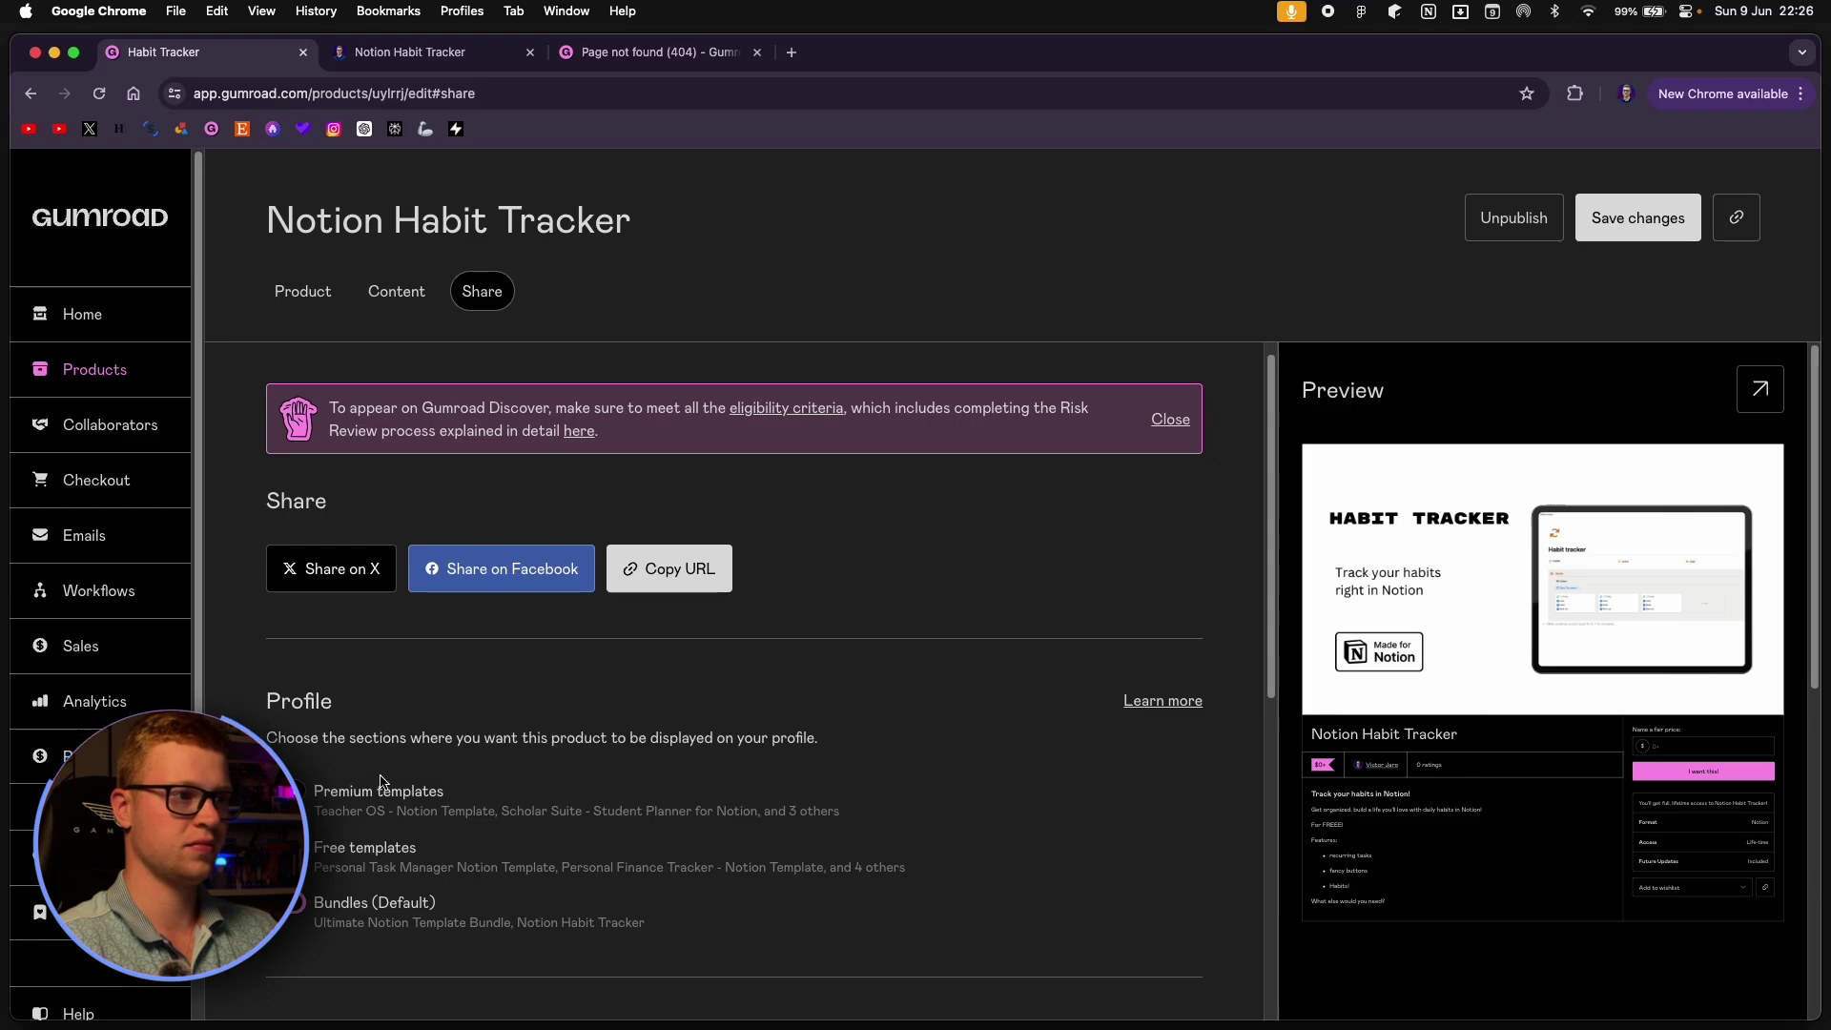
Open the copied Notion Habit Tracker product link in a new tab and review the public page.
{"action": "left_click", "coordinate": [651, 568]}
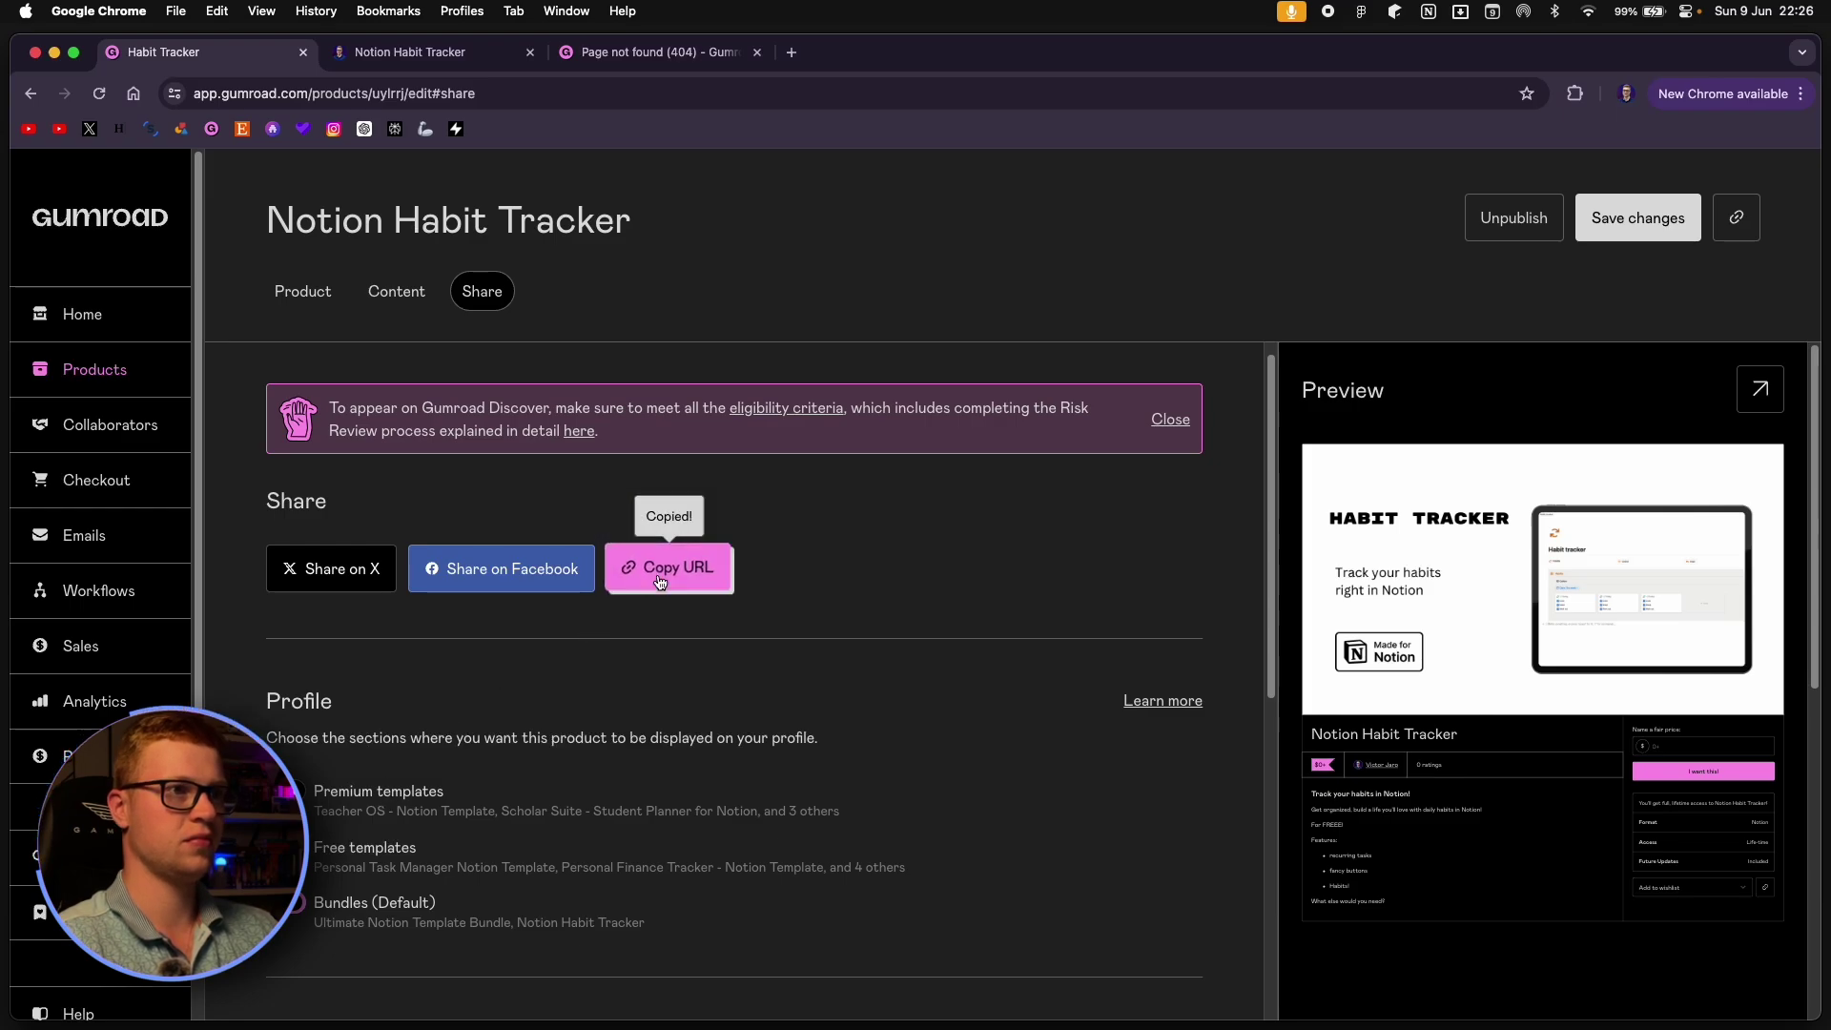
{"action": "left_click", "coordinate": [792, 52]}
{"action": "type", "text": "https://victorjaro.gumroad.com/l/habittracker"}
{"action": "key", "text": "Return"}
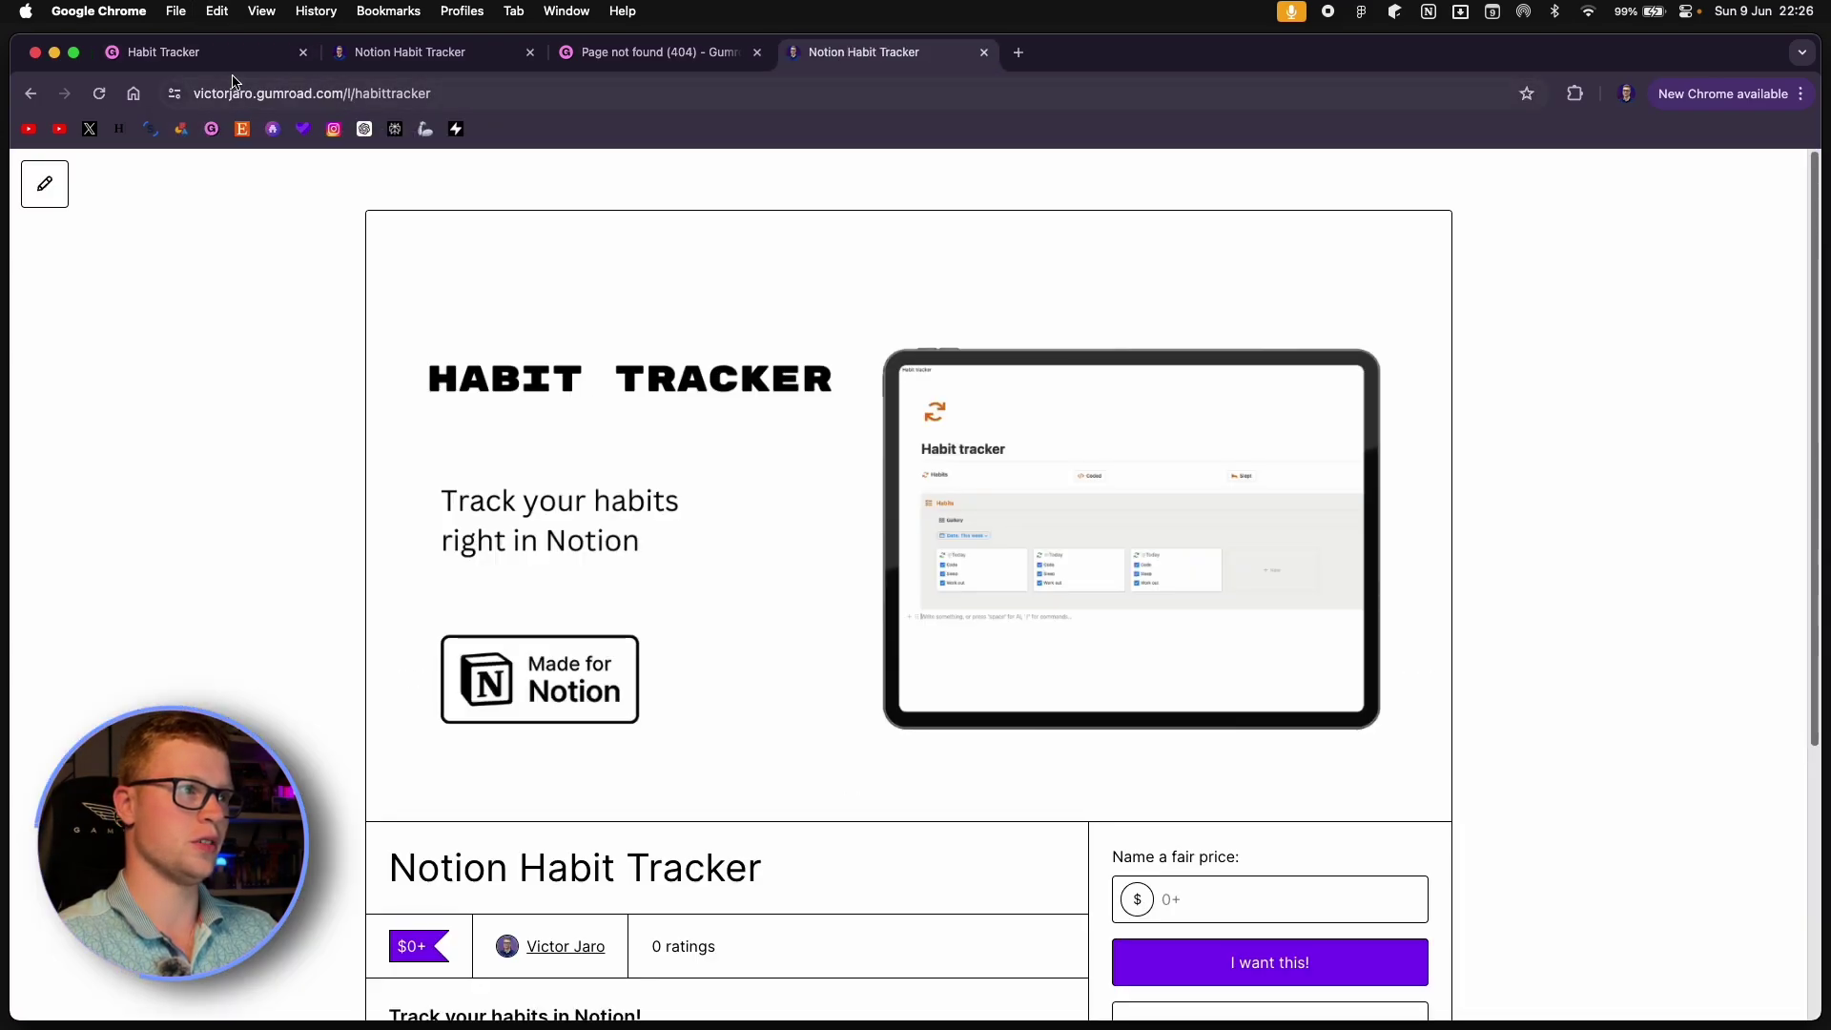
{"action": "left_click", "coordinate": [353, 94]}
{"action": "left_click", "coordinate": [668, 391]}
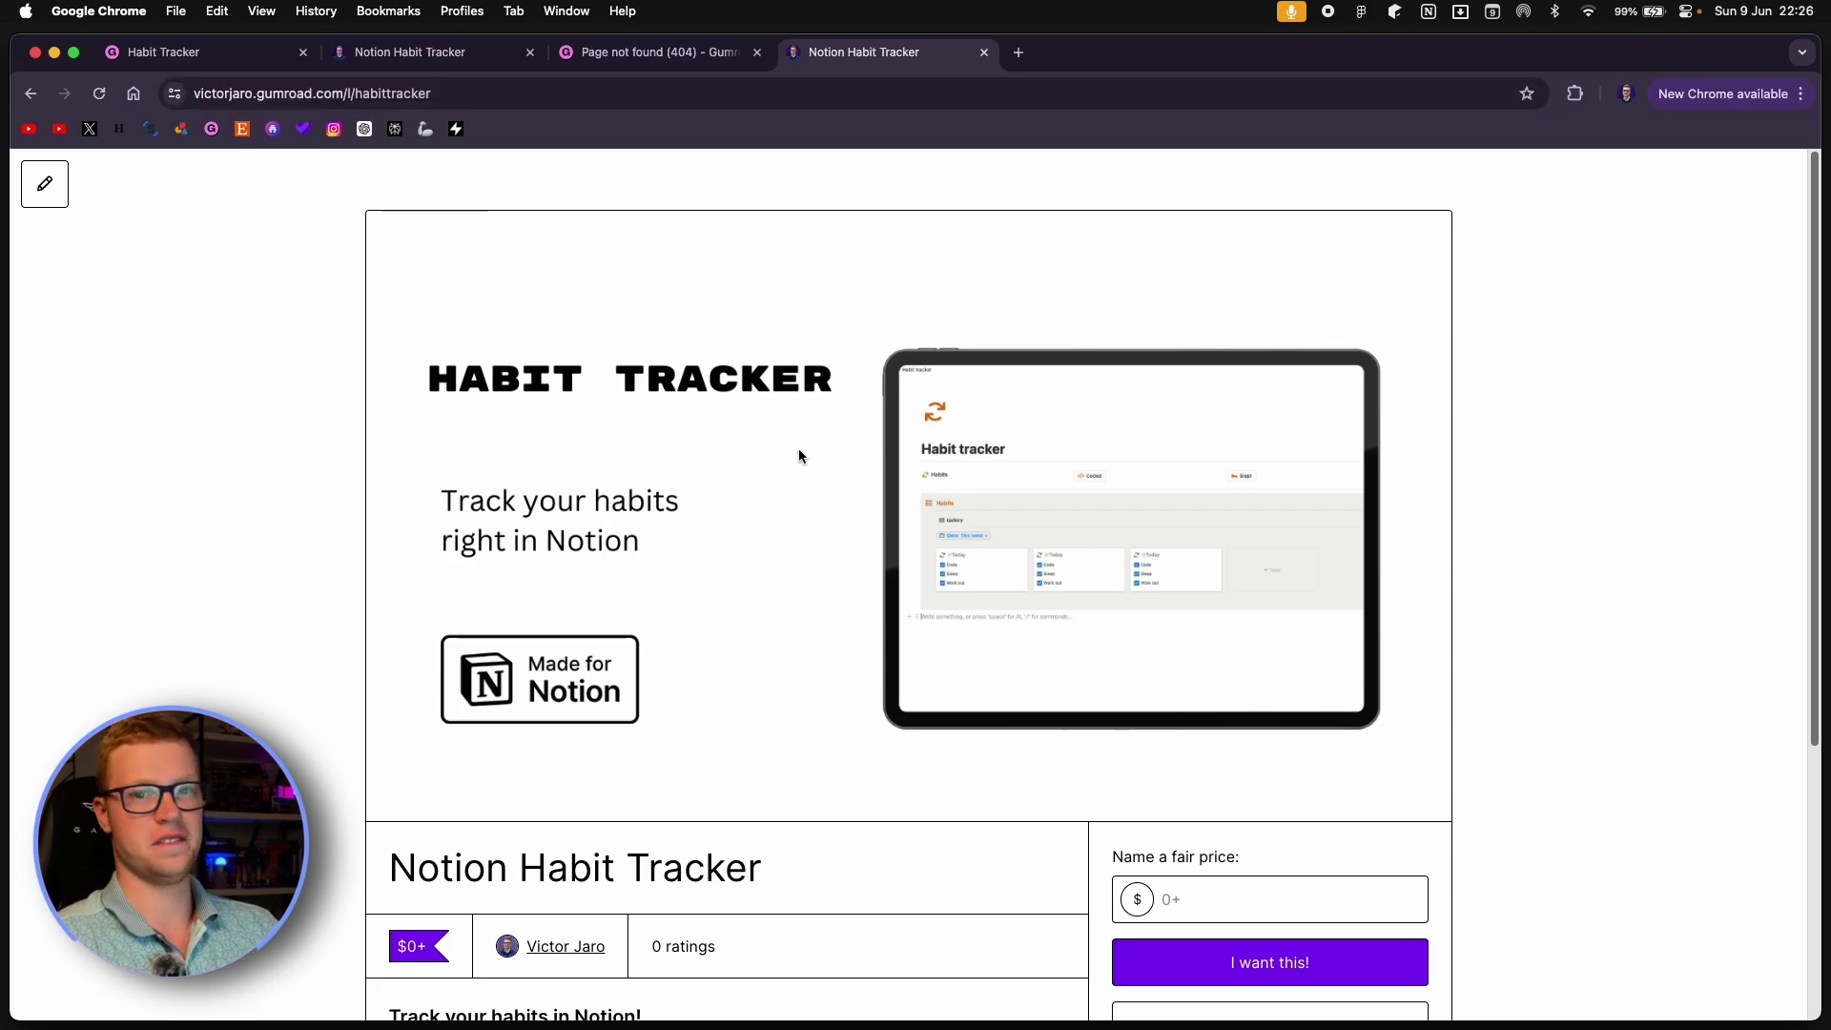
{"action": "scroll", "coordinate": [809, 456], "scroll_direction": "down", "scroll_amount": 5}
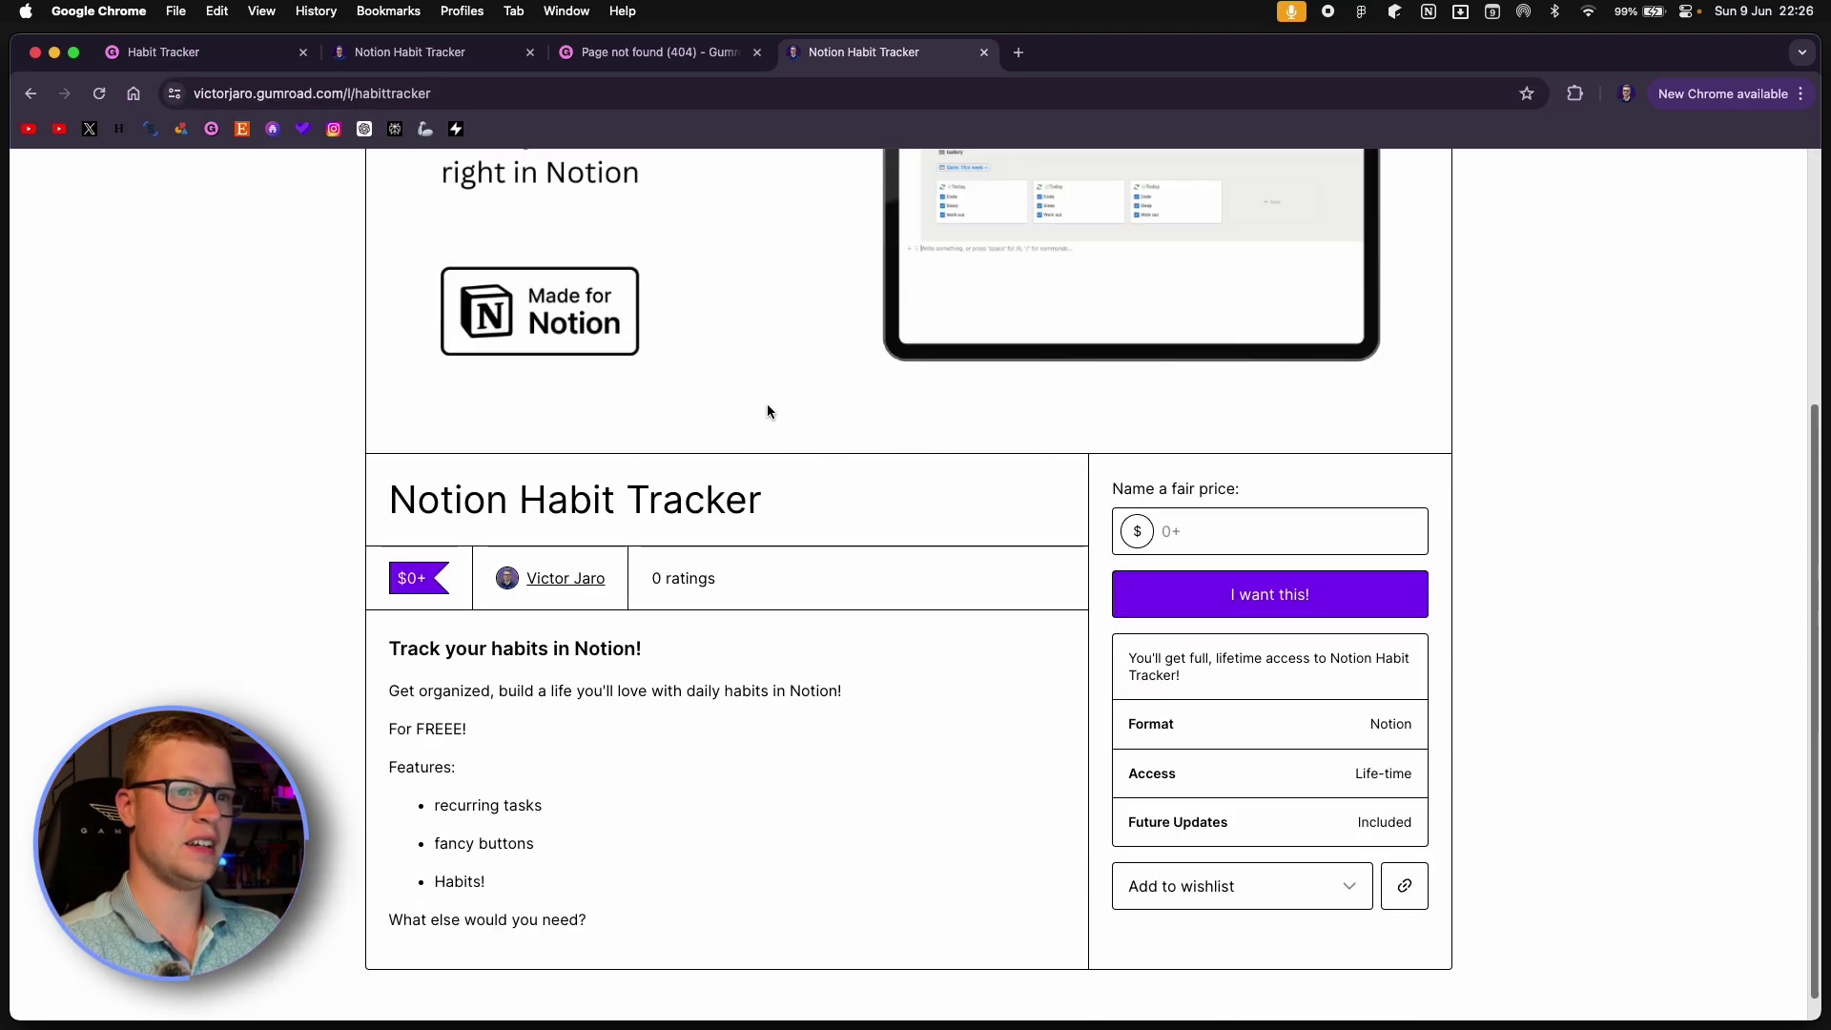
{"action": "scroll", "coordinate": [942, 443], "scroll_direction": "down", "scroll_amount": 1}
{"action": "scroll", "coordinate": [815, 521], "scroll_direction": "up", "scroll_amount": 4}
{"action": "scroll", "coordinate": [610, 325], "scroll_direction": "up", "scroll_amount": 1}
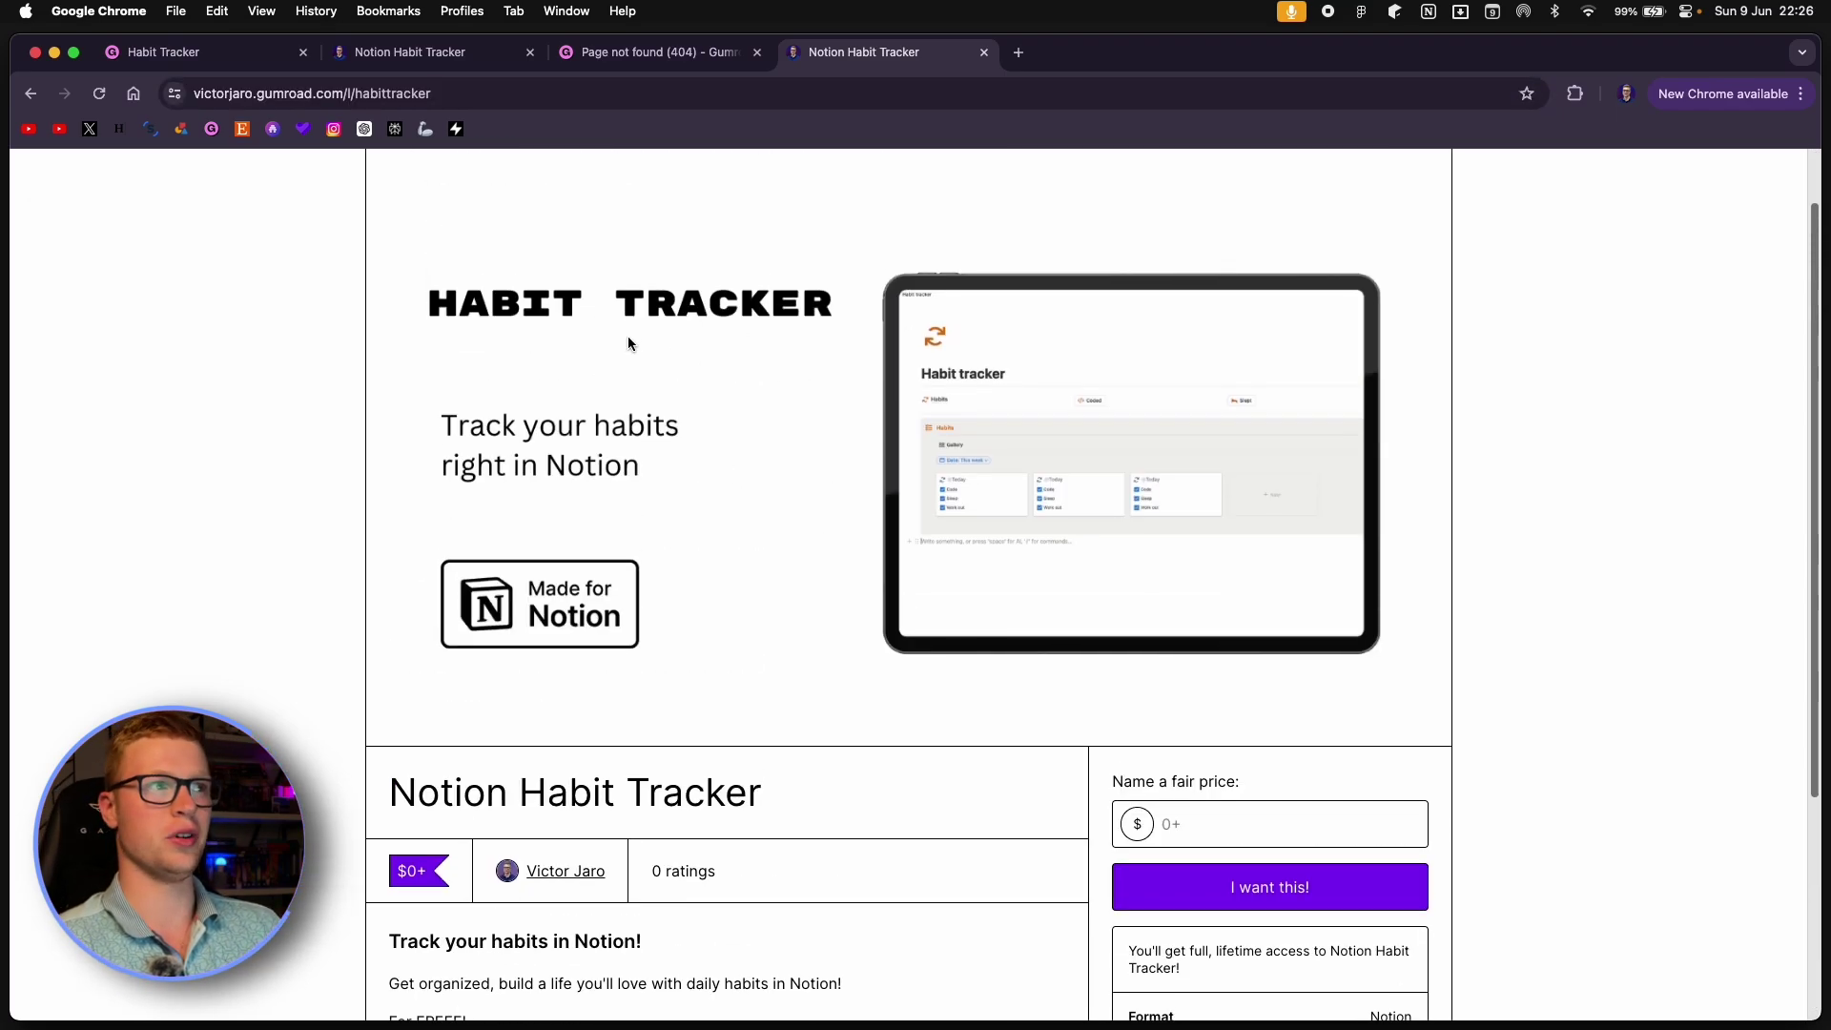
{"action": "scroll", "coordinate": [628, 343], "scroll_direction": "up", "scroll_amount": 1}
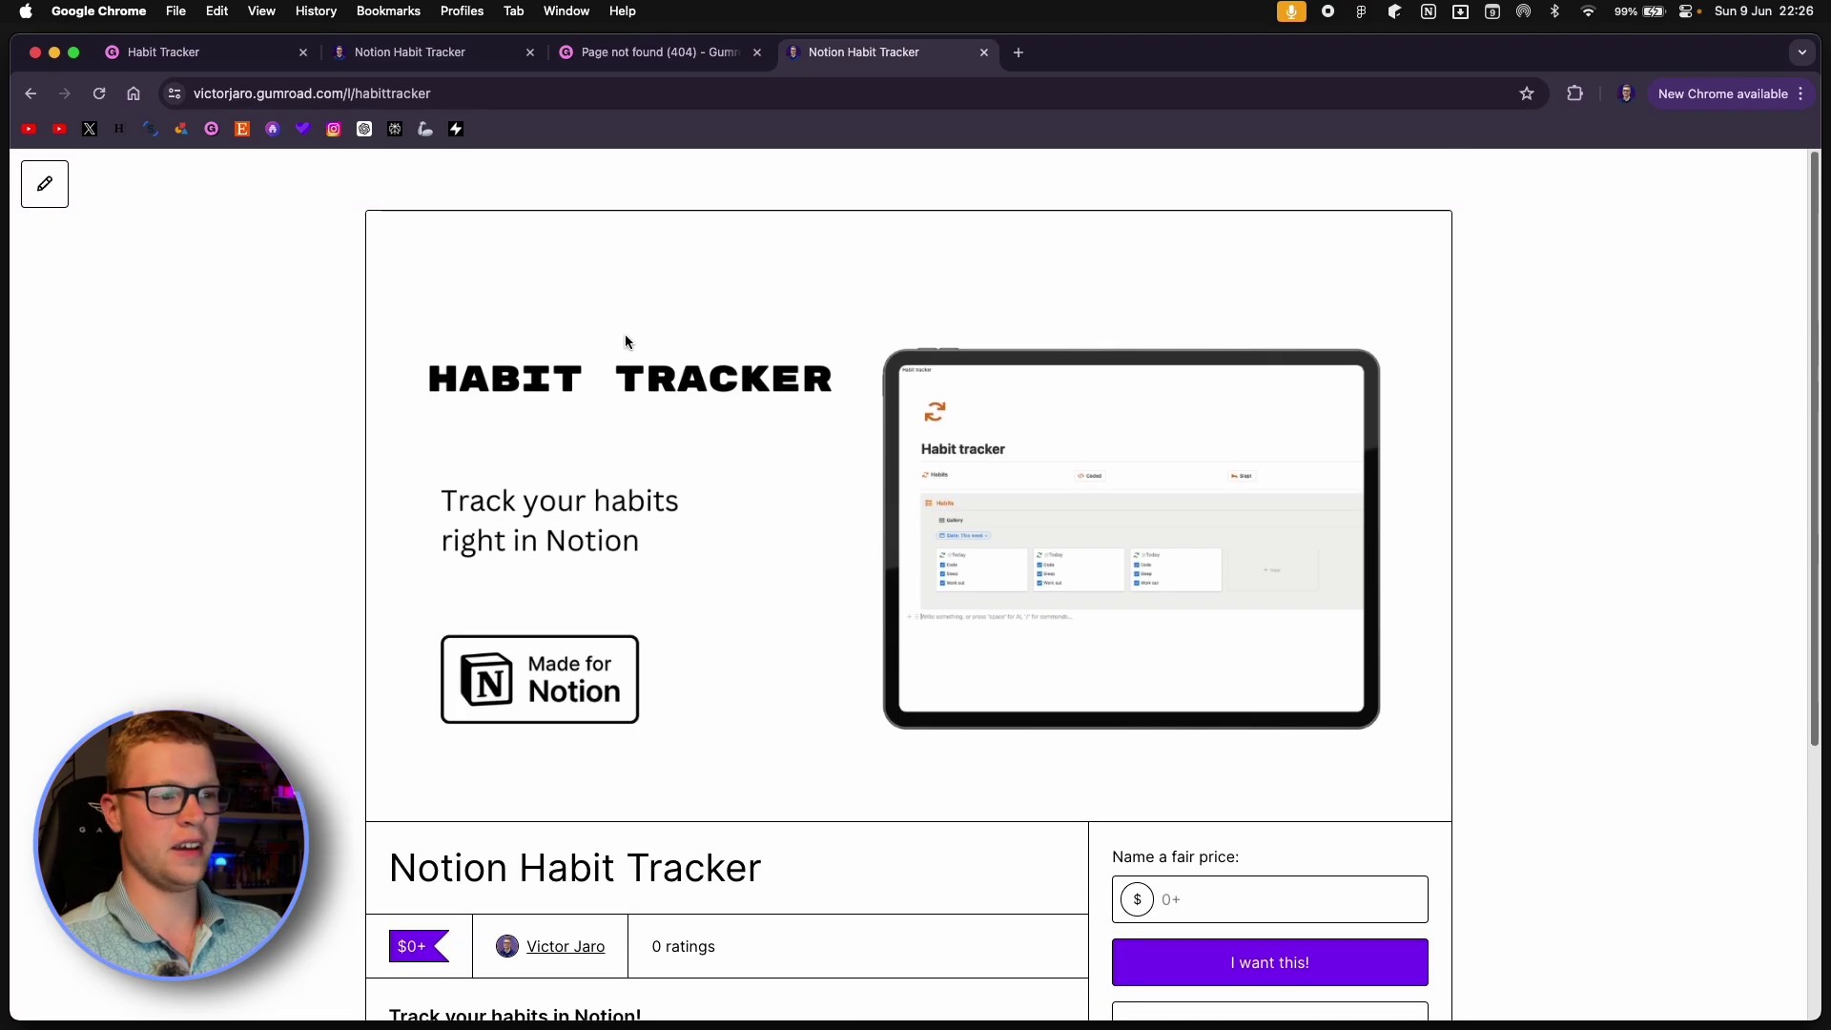
{"action": "scroll", "coordinate": [625, 344], "scroll_direction": "down", "scroll_amount": 5}
Check out the template at $0 with the buyer's e-mail, completing the free test purchase.
{"action": "left_click", "coordinate": [1237, 515]}
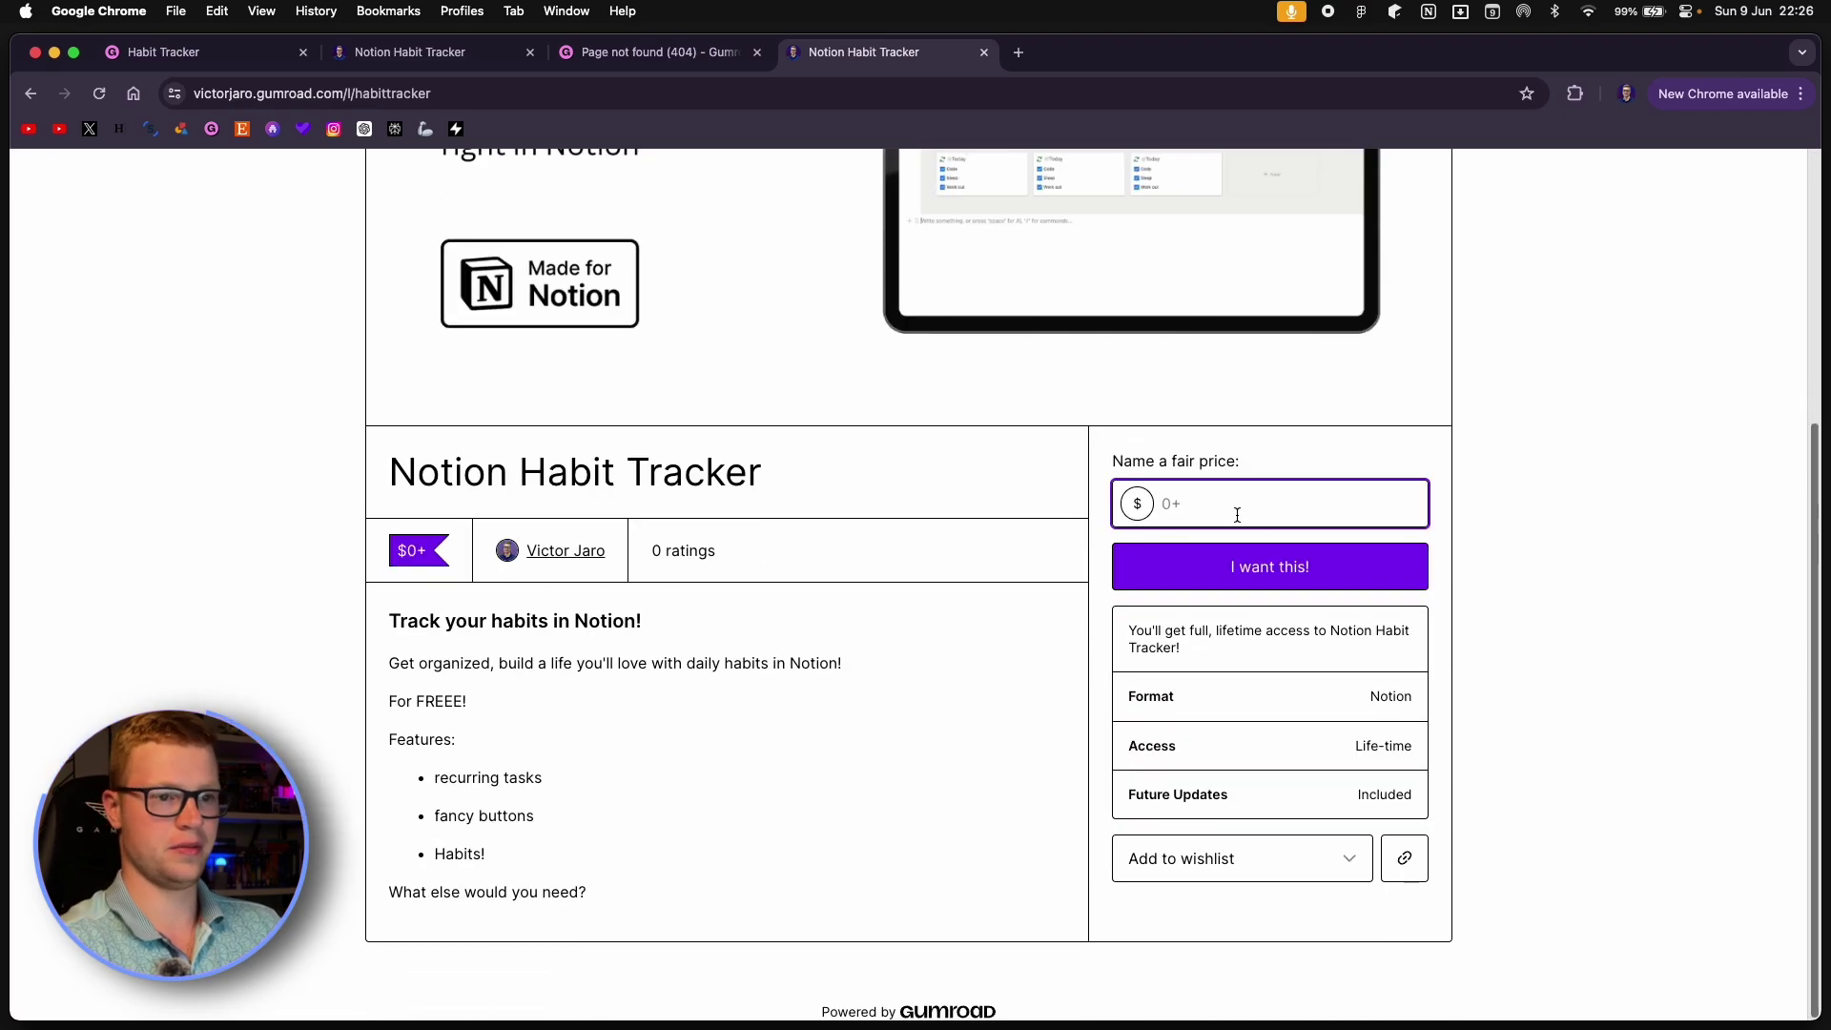
{"action": "left_click", "coordinate": [1269, 566]}
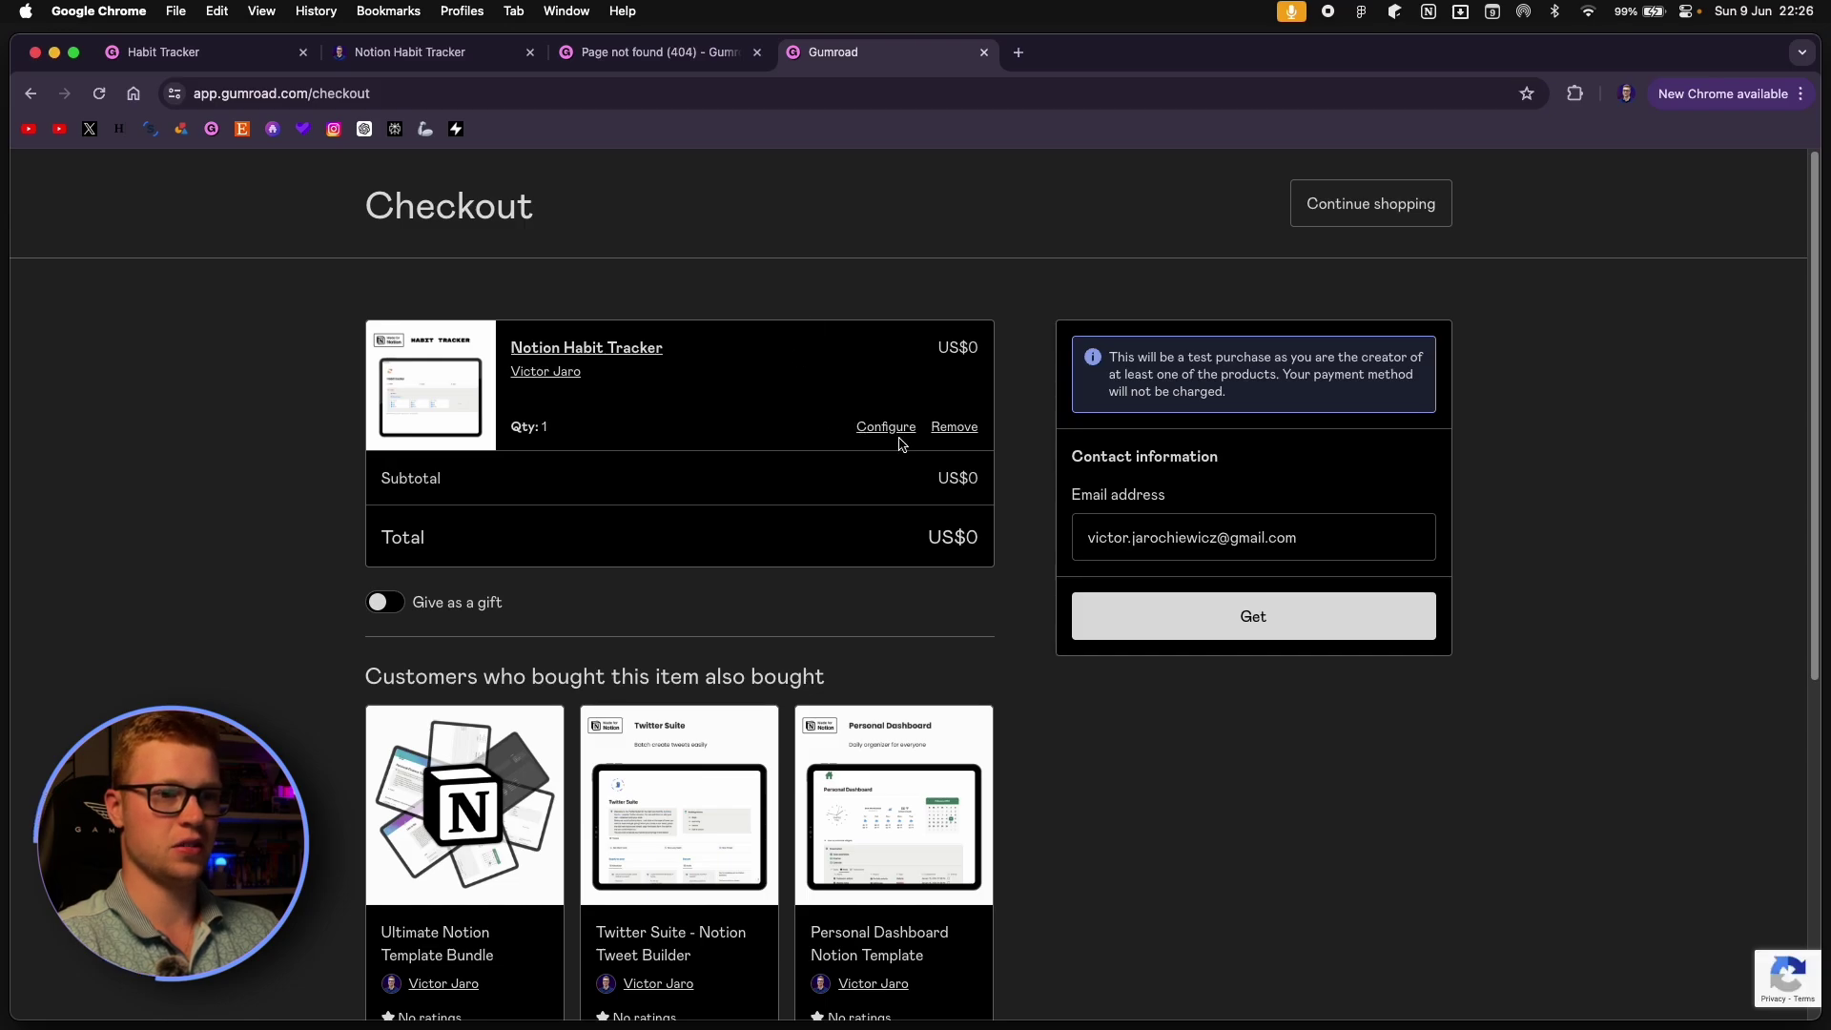
{"action": "double_click", "coordinate": [1324, 539]}
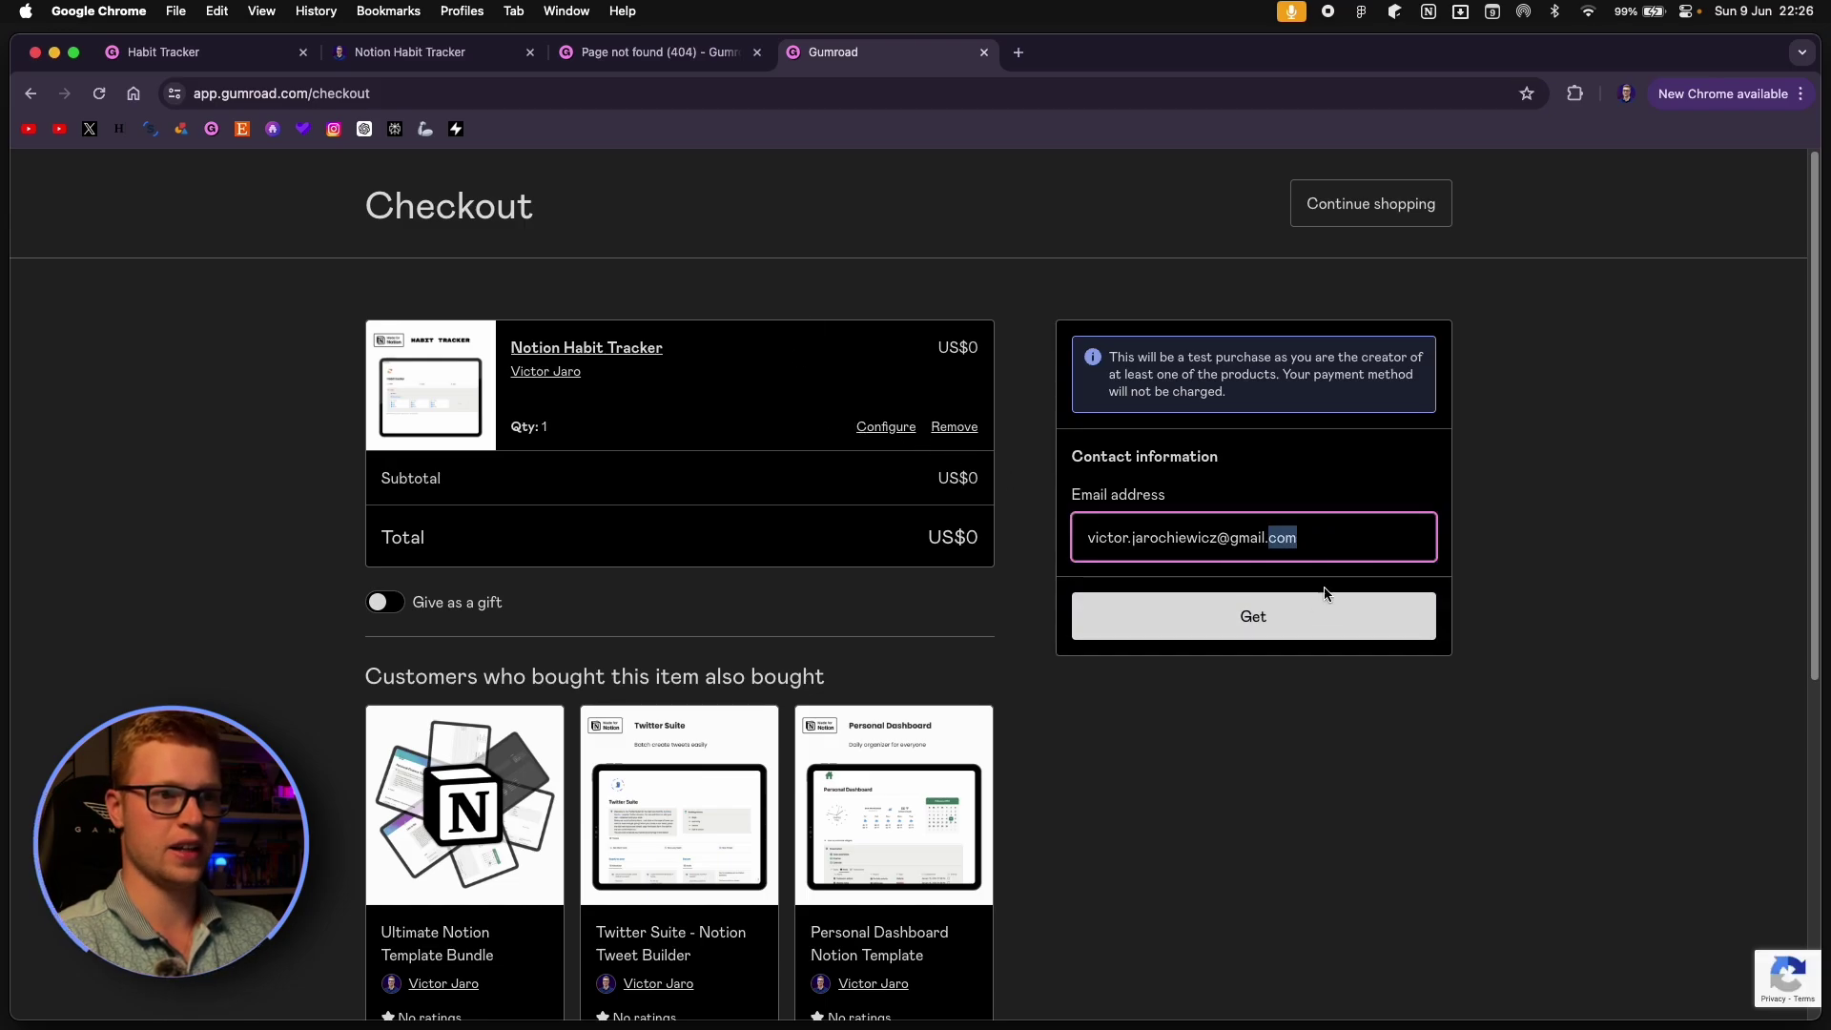
{"action": "left_click", "coordinate": [1280, 632]}
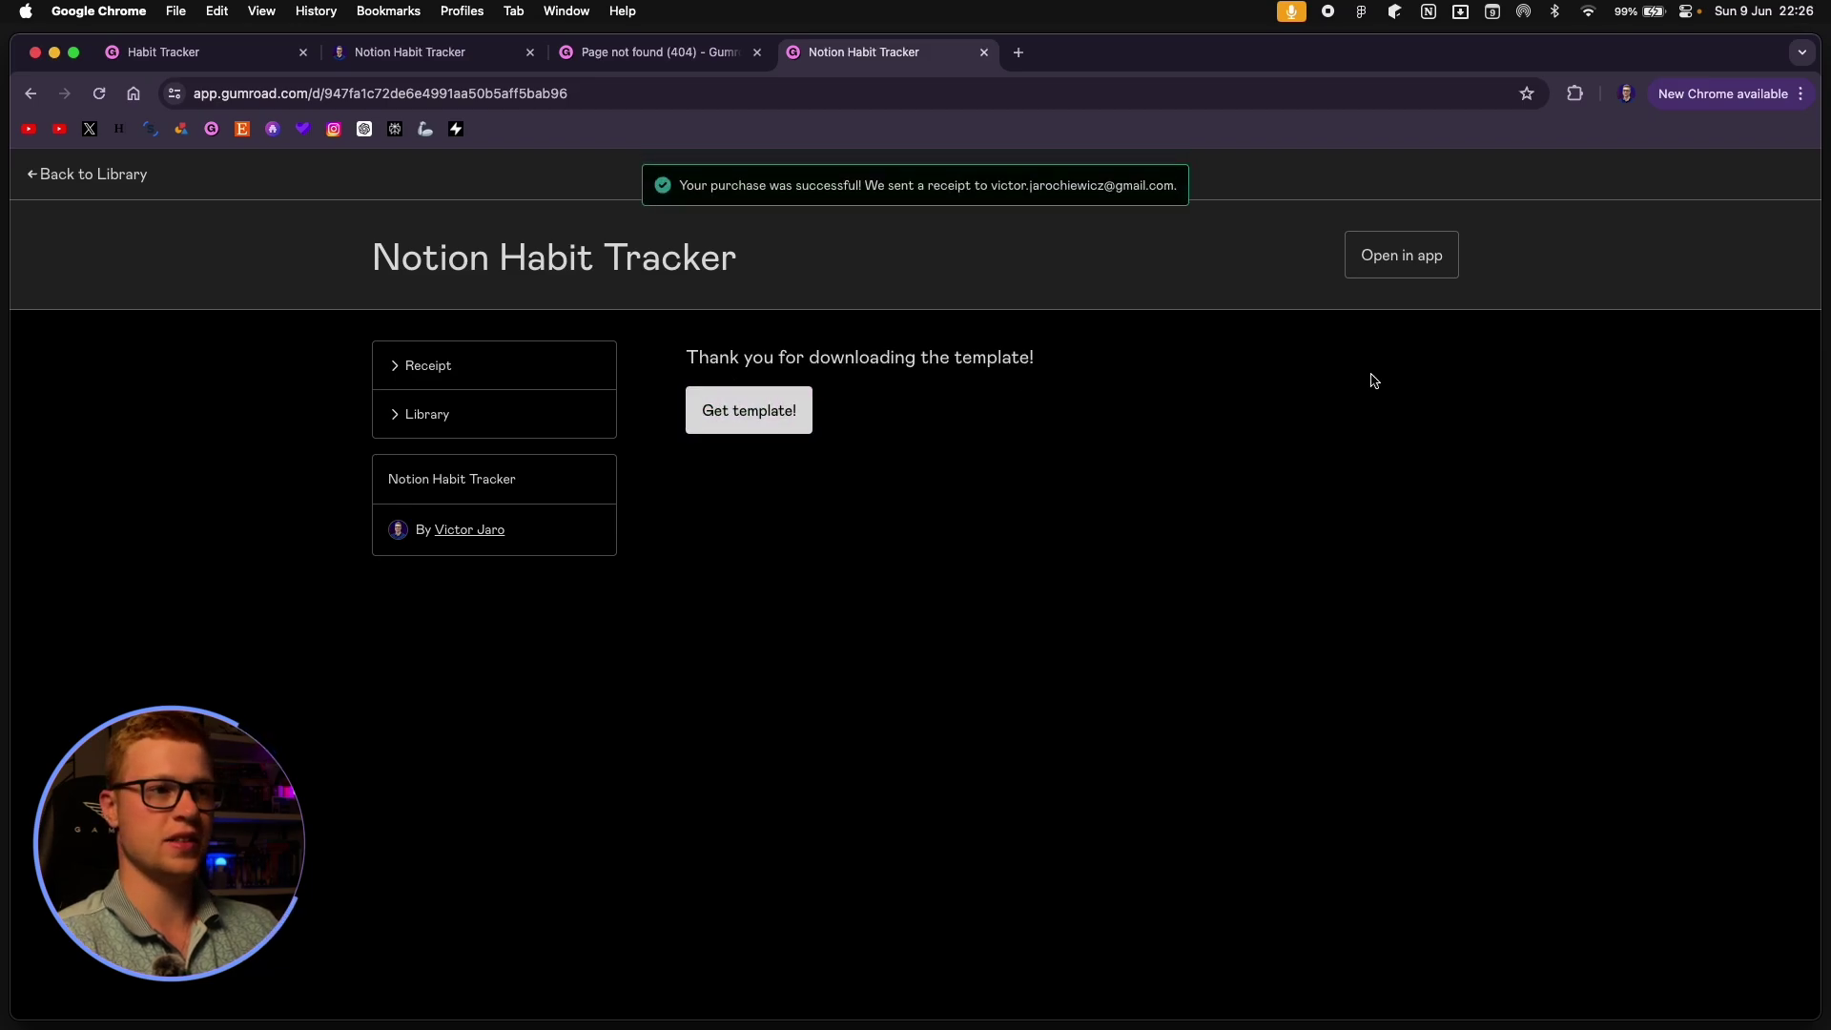
Use the Get template! button to open the Habit tracker Notion page in a new tab.
{"action": "left_click", "coordinate": [744, 416]}
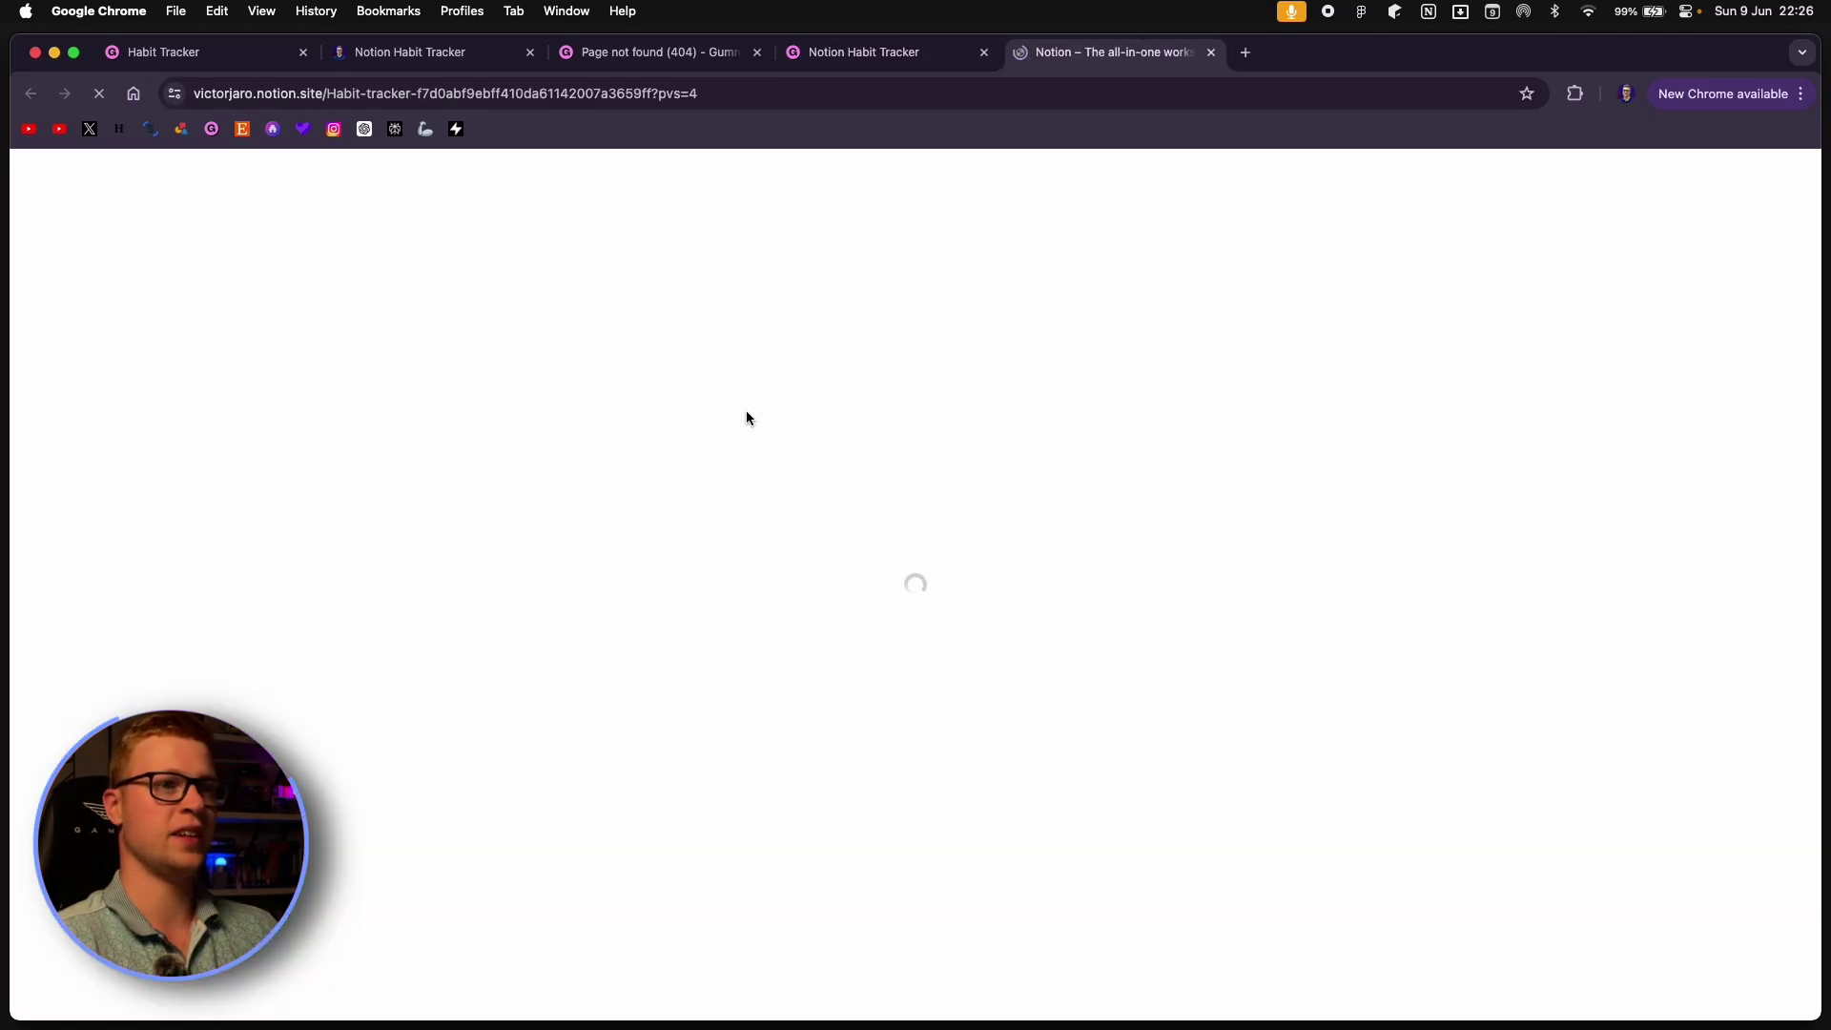